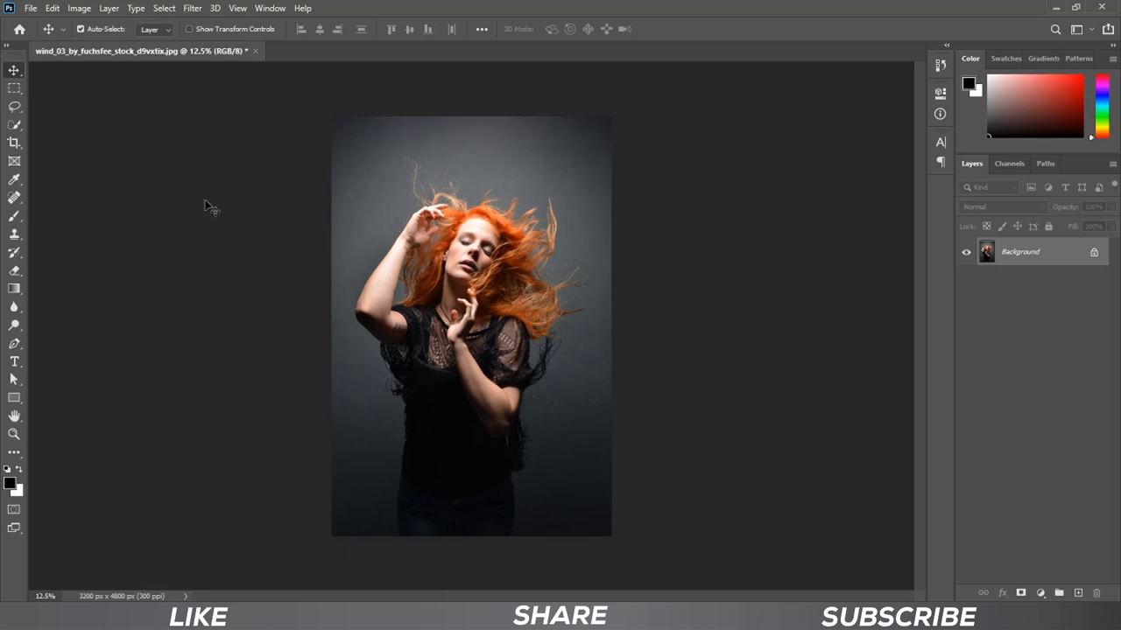
Choose the Quick Selection tool and start duplicating the Background layer as 'Background copy'.
{"action": "left_click", "coordinate": [12, 128]}
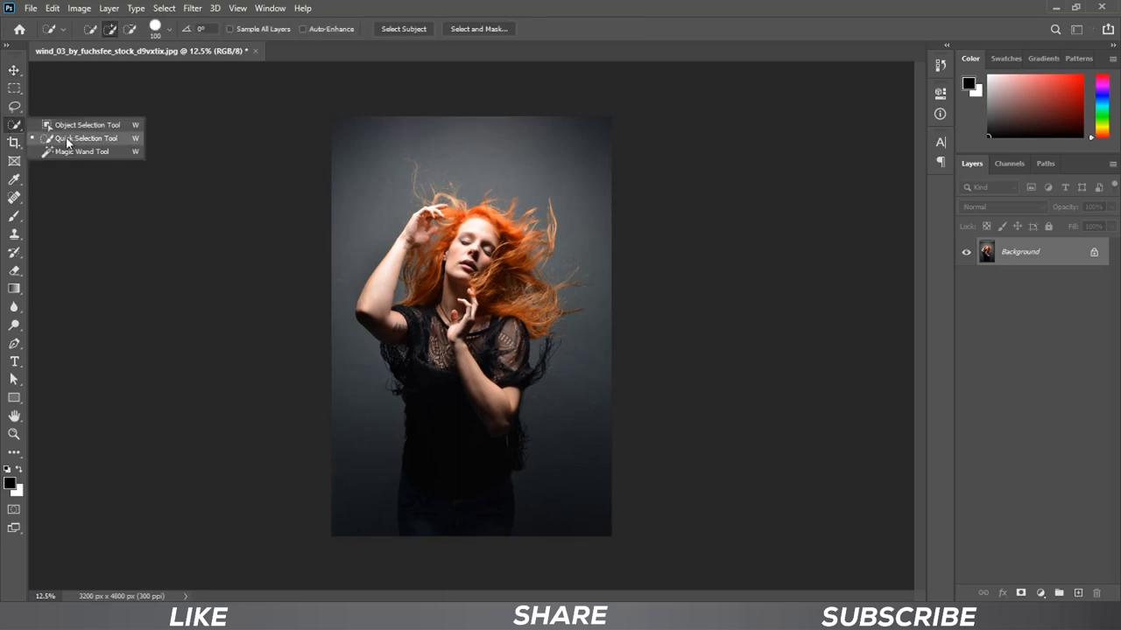
{"action": "left_click", "coordinate": [94, 140]}
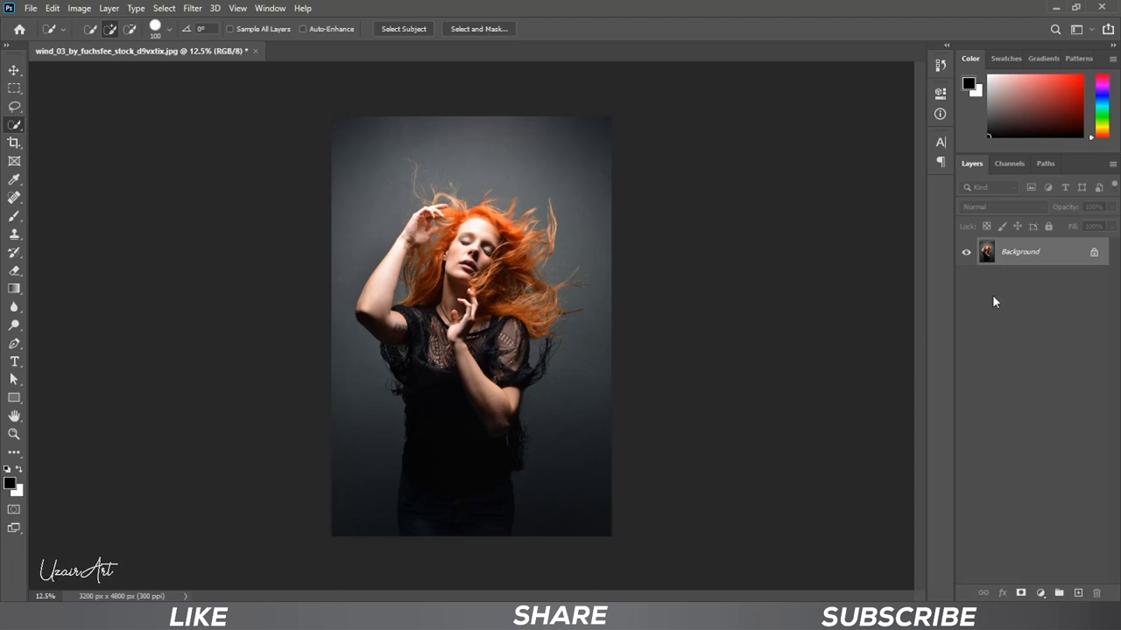
{"action": "right_click", "coordinate": [1061, 257]}
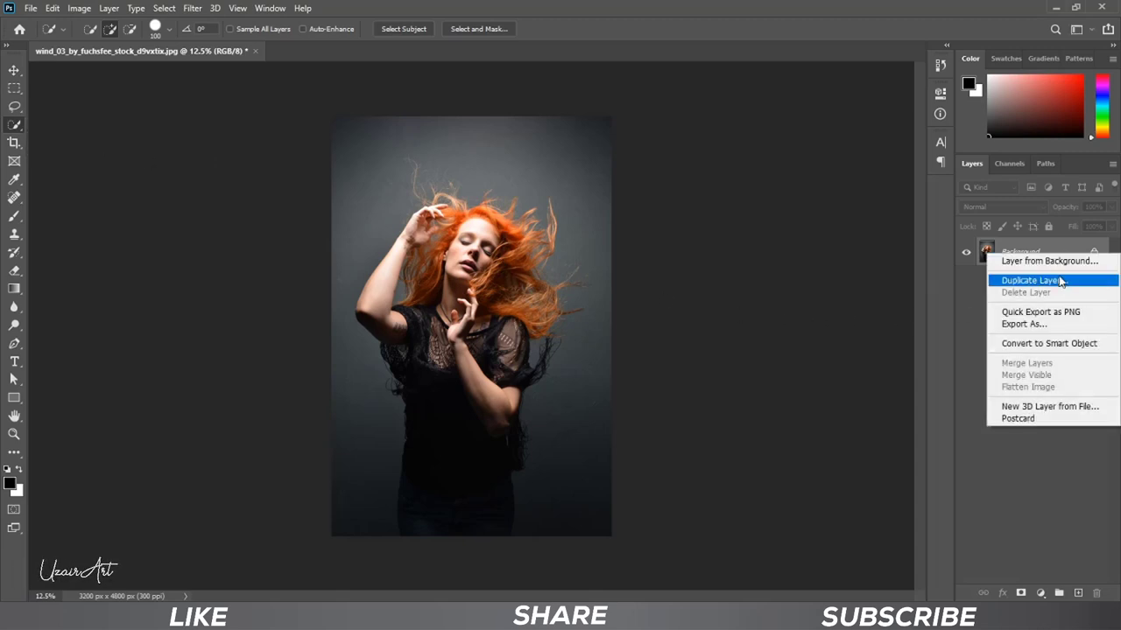
{"action": "left_click", "coordinate": [1077, 280]}
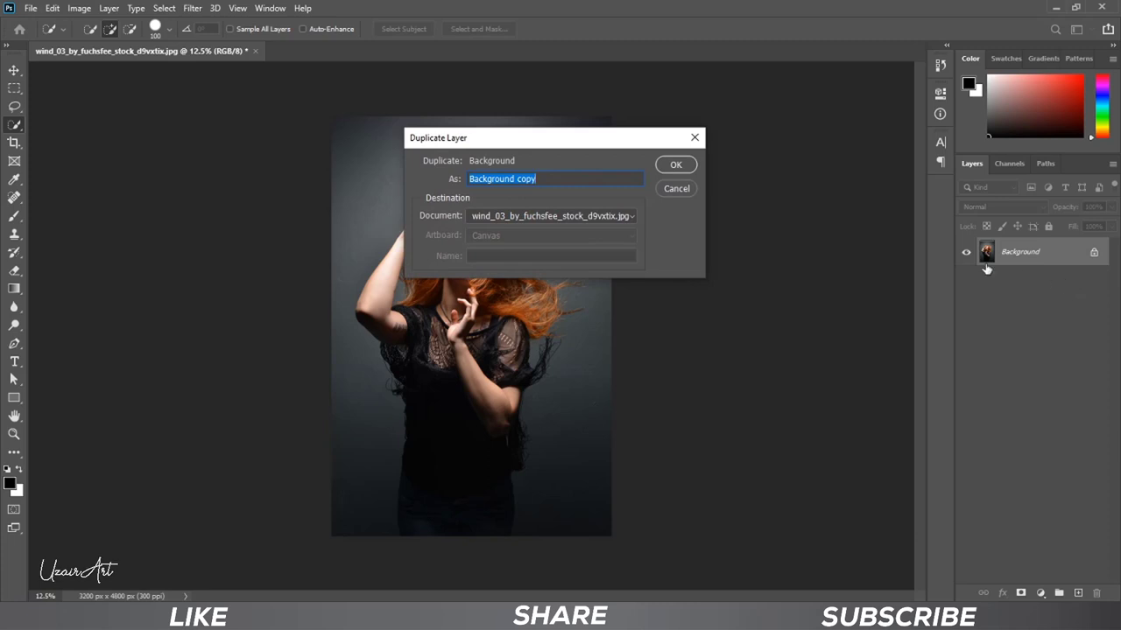
Create Background copy and select the woman's dress and torso with a 600 px brush.
{"action": "left_click", "coordinate": [676, 166]}
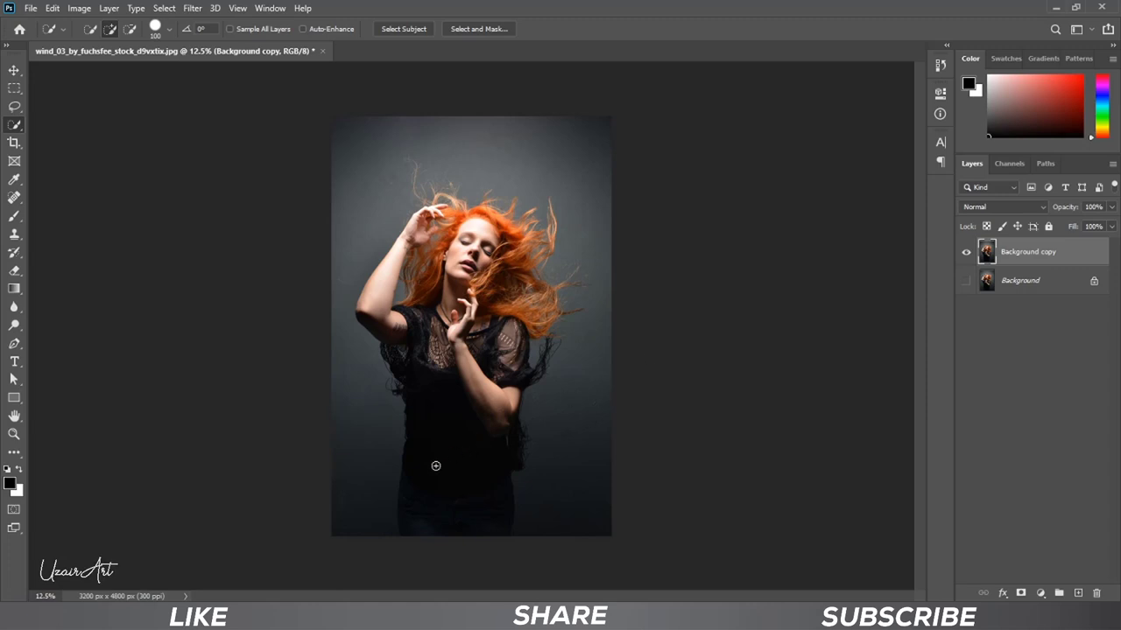
{"action": "key", "text": "bracketright"}
{"action": "key", "text": "bracketright"}
{"action": "key", "text": "bracketright"}
{"action": "mouse_move", "coordinate": [453, 470]}
{"action": "left_mouse_down"}
{"action": "mouse_move", "coordinate": [431, 501]}
{"action": "mouse_move", "coordinate": [491, 360]}
{"action": "mouse_move", "coordinate": [423, 351]}
{"action": "mouse_move", "coordinate": [432, 294]}
{"action": "mouse_move", "coordinate": [392, 295]}
{"action": "mouse_move", "coordinate": [495, 320]}
{"action": "mouse_move", "coordinate": [478, 228]}
{"action": "left_mouse_up"}
{"action": "scroll", "coordinate": [432, 294], "scroll_direction": "up", "scroll_amount": 3}
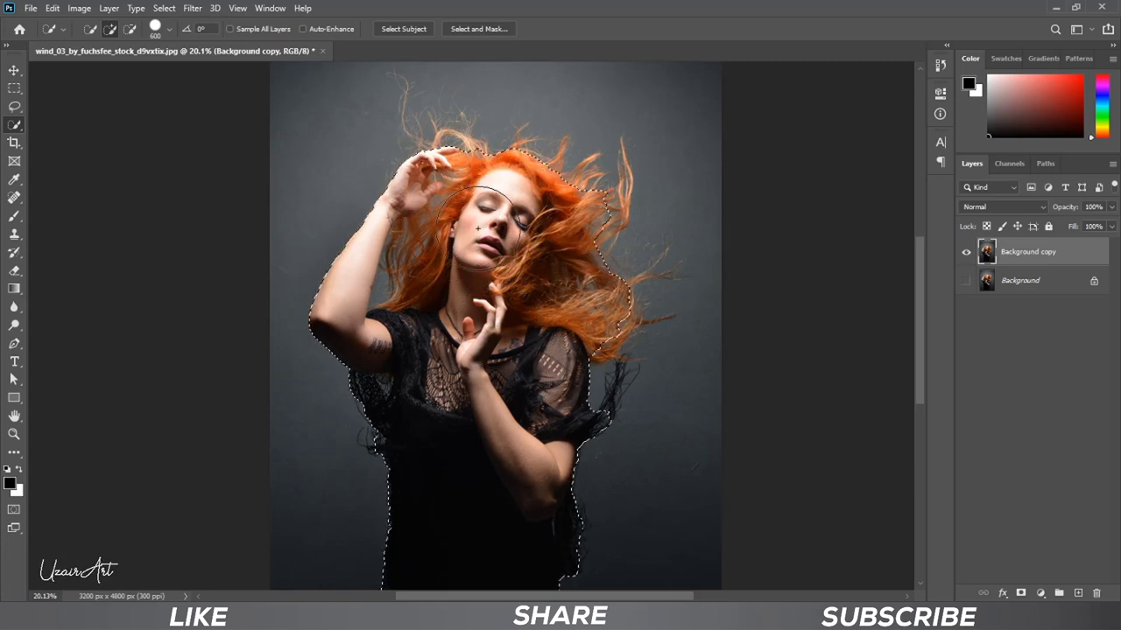
Shrink the brush to 200 then 80 px and subtract the grey gap beside her arm.
{"action": "key", "text": "bracketleft"}
{"action": "key", "text": "bracketleft"}
{"action": "key", "text": "bracketleft"}
{"action": "scroll", "coordinate": [526, 306], "scroll_direction": "right", "scroll_amount": 2}
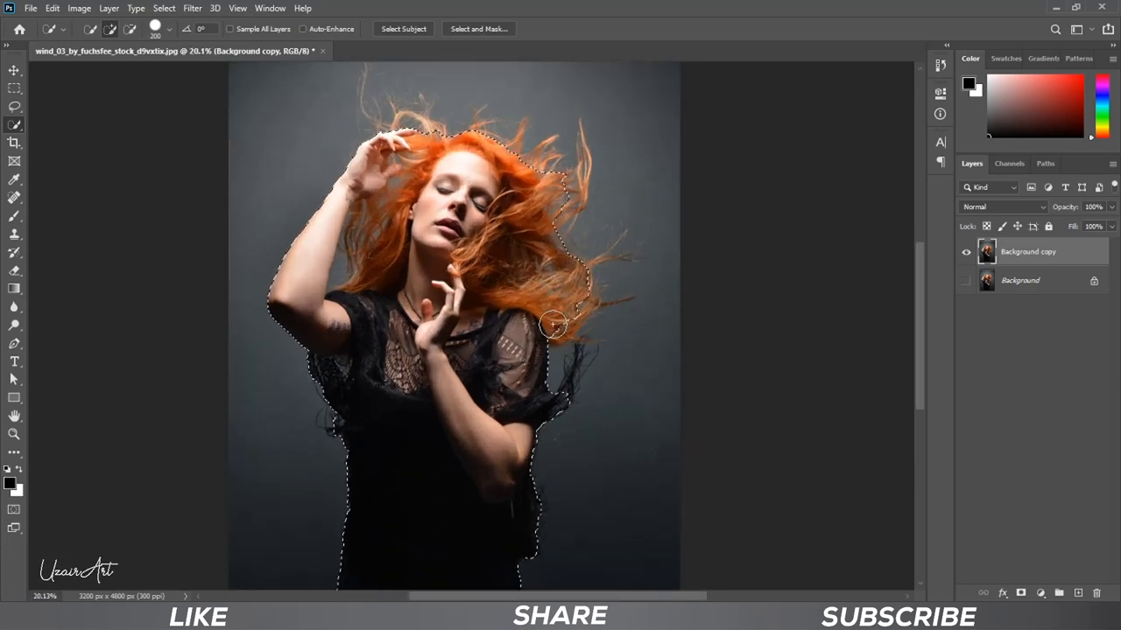
{"action": "scroll", "coordinate": [547, 333], "scroll_direction": "up", "scroll_amount": 1}
{"action": "scroll", "coordinate": [536, 341], "scroll_direction": "up", "scroll_amount": 3}
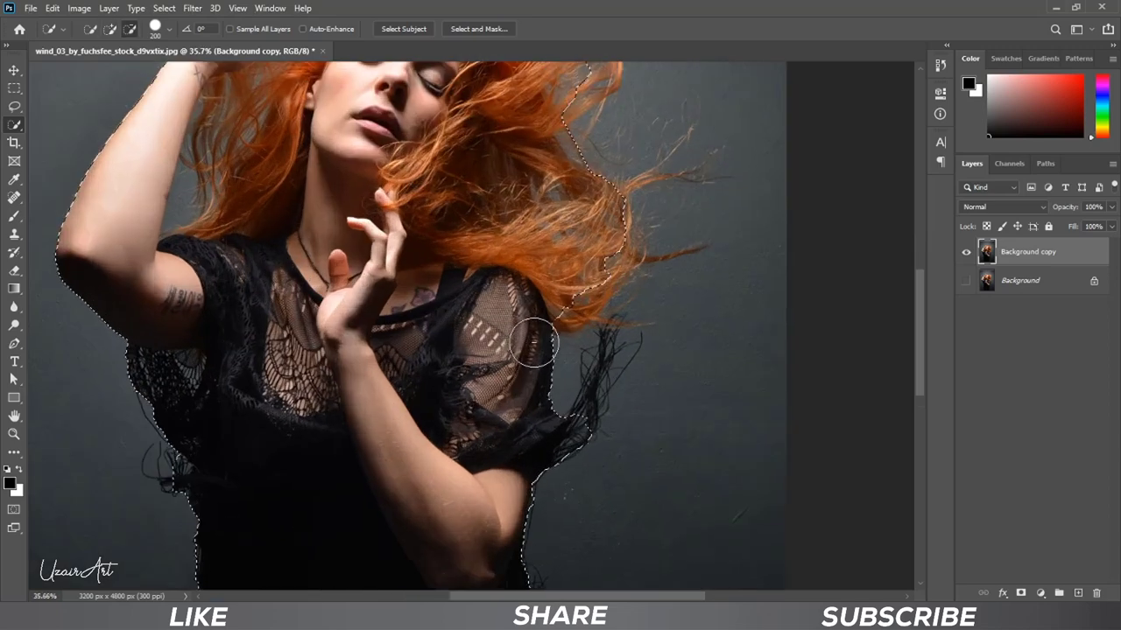
{"action": "scroll", "coordinate": [350, 219], "scroll_direction": "up", "scroll_amount": 2}
{"action": "key", "text": "bracketleft"}
{"action": "key", "text": "bracketleft"}
{"action": "key", "text": "bracketleft"}
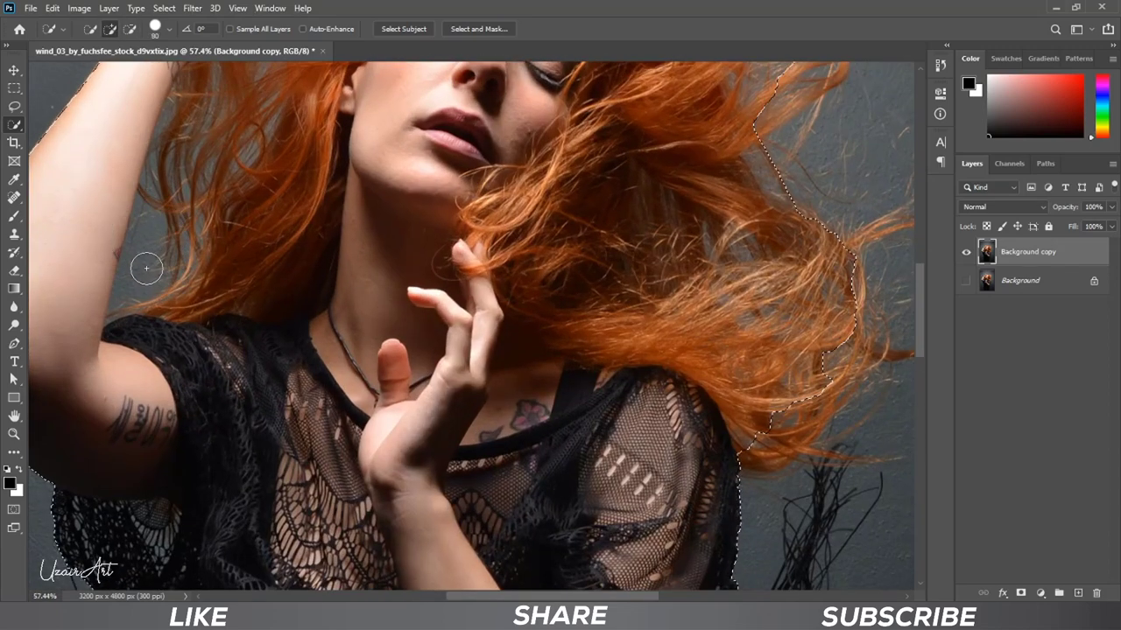
{"action": "mouse_move", "coordinate": [145, 265]}
{"action": "left_mouse_down"}
{"action": "mouse_move", "coordinate": [133, 275]}
{"action": "mouse_move", "coordinate": [163, 268]}
{"action": "left_mouse_up"}
Refine the selection along the arm and hair edge with 30 and 9 px brushes.
{"action": "scroll", "coordinate": [133, 275], "scroll_direction": "up", "scroll_amount": 3}
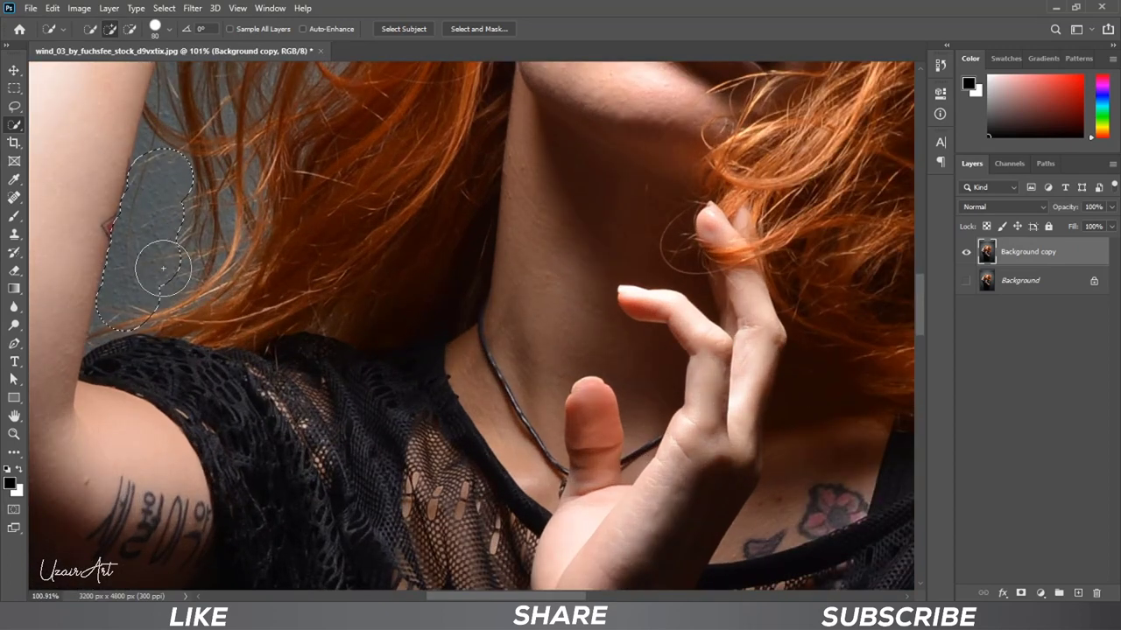
{"action": "key", "text": "bracketleft"}
{"action": "key", "text": "bracketleft"}
{"action": "key", "text": "bracketleft"}
{"action": "left_click_drag", "start_coordinate": [191, 267], "coordinate": [146, 144]}
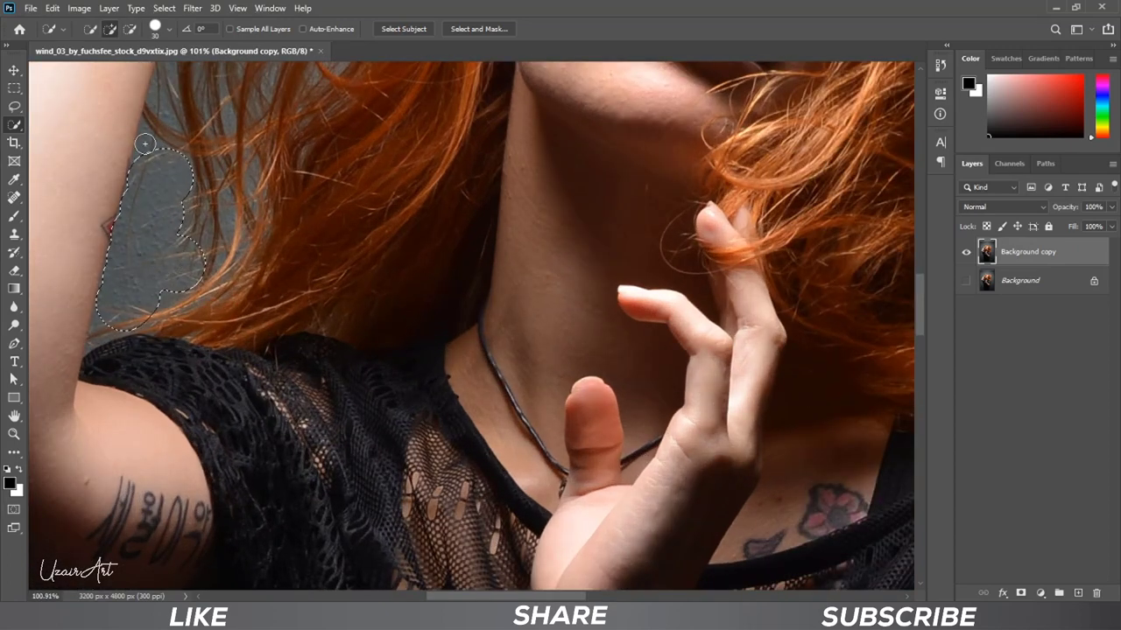
{"action": "key", "text": "bracketleft"}
{"action": "key", "text": "bracketleft"}
{"action": "key", "text": "bracketleft"}
{"action": "scroll", "coordinate": [105, 348], "scroll_direction": "up", "scroll_amount": 4, "text": "alt"}
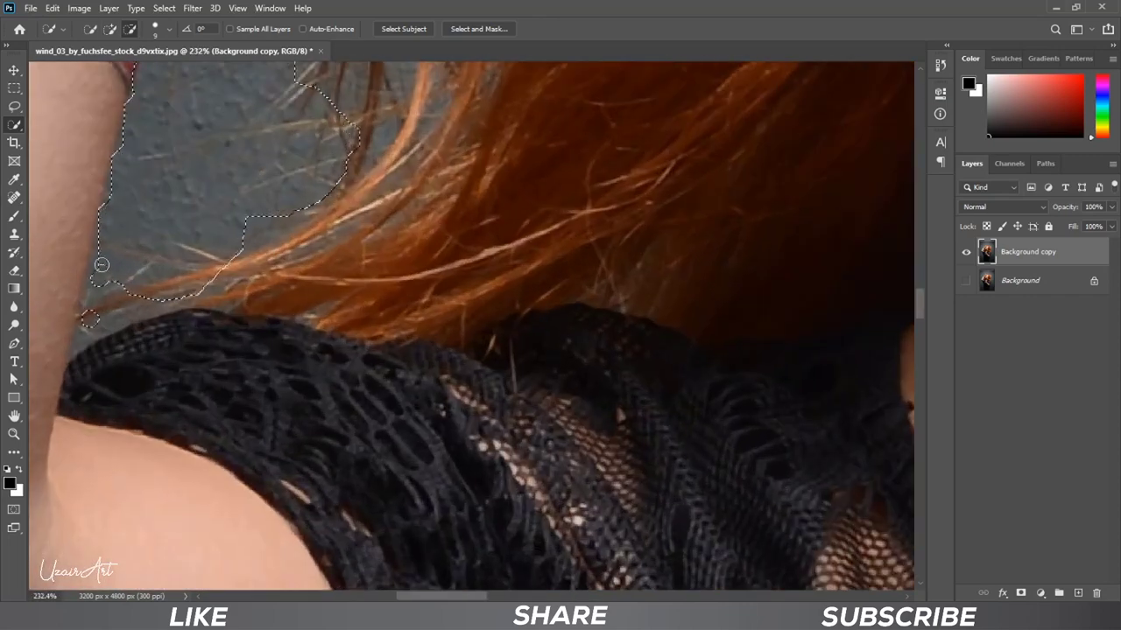
{"action": "left_click_drag", "start_coordinate": [102, 265], "coordinate": [128, 308]}
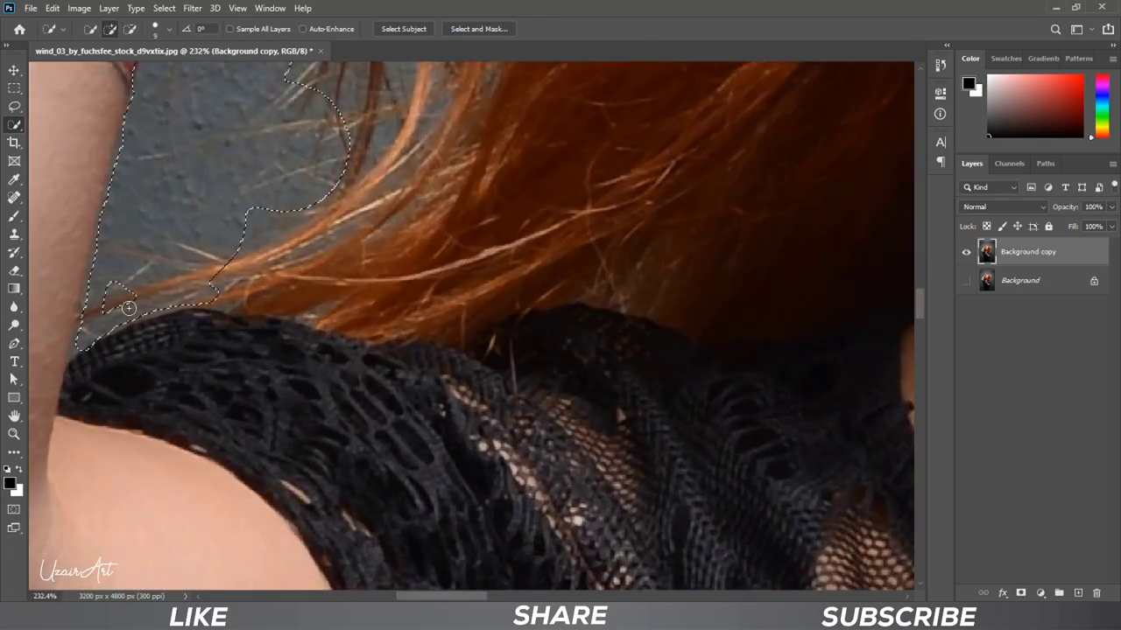
{"action": "scroll", "coordinate": [128, 308], "scroll_direction": "down", "scroll_amount": 3, "text": "alt"}
{"action": "scroll", "coordinate": [142, 187], "scroll_direction": "up", "scroll_amount": 5, "text": "alt"}
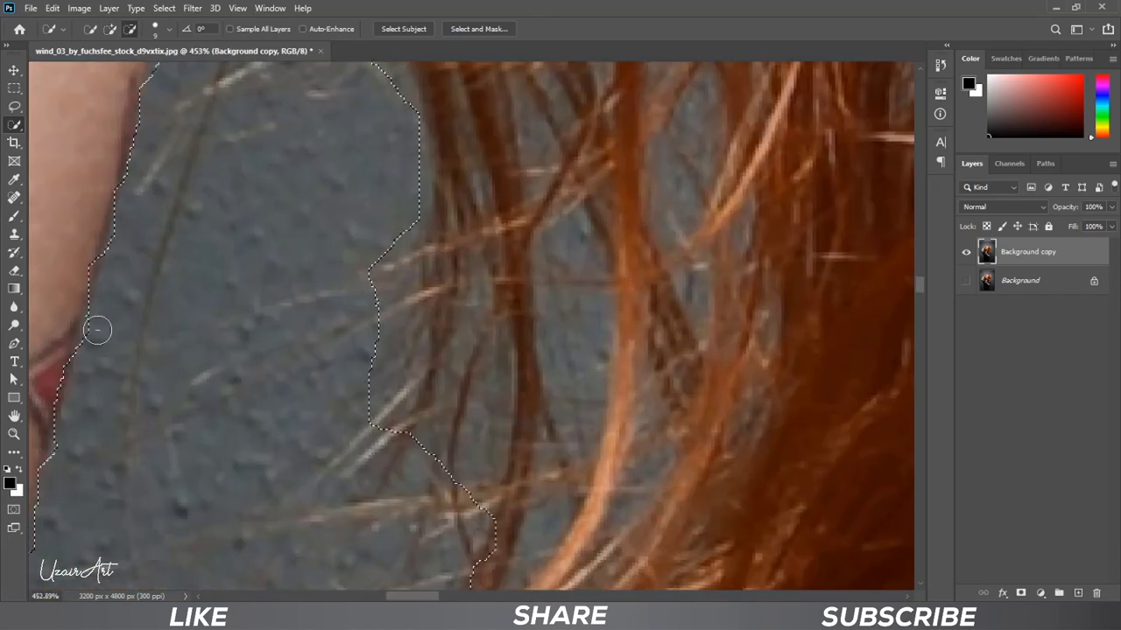
{"action": "scroll", "coordinate": [98, 329], "scroll_direction": "down", "scroll_amount": 2, "text": "alt"}
{"action": "scroll", "coordinate": [40, 495], "scroll_direction": "down", "scroll_amount": 1, "text": "alt"}
{"action": "scroll", "coordinate": [82, 465], "scroll_direction": "down", "scroll_amount": 2, "text": "alt"}
{"action": "scroll", "coordinate": [130, 450], "scroll_direction": "down", "scroll_amount": 1, "text": "alt"}
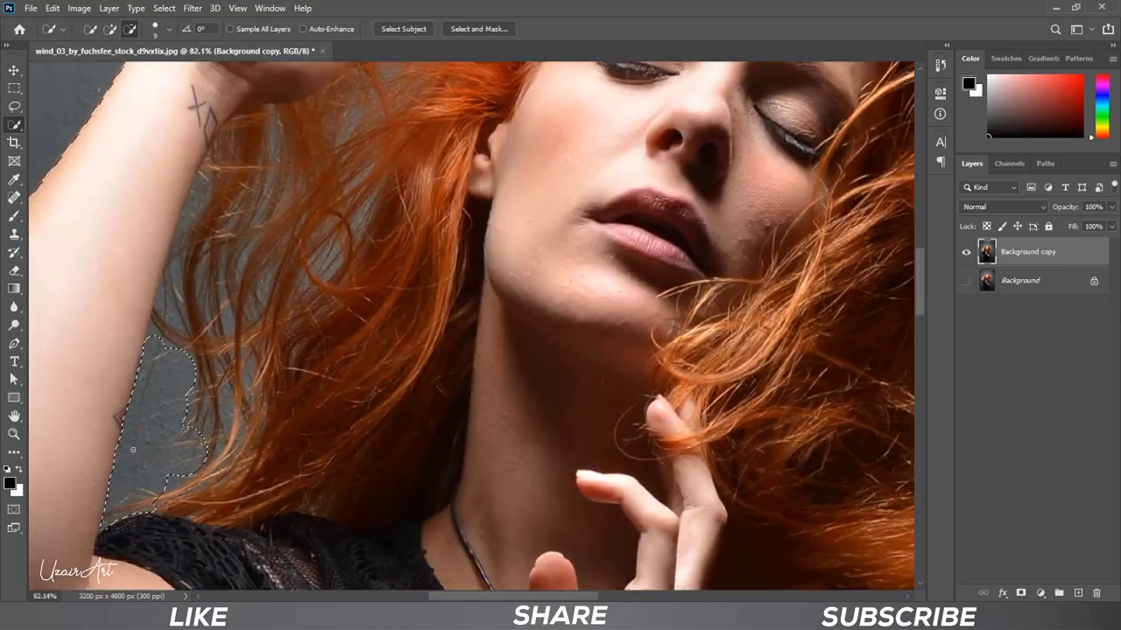
{"action": "scroll", "coordinate": [132, 450], "scroll_direction": "down", "scroll_amount": 3, "text": "alt"}
{"action": "scroll", "coordinate": [133, 450], "scroll_direction": "down", "scroll_amount": 2, "text": "alt"}
{"action": "scroll", "coordinate": [132, 450], "scroll_direction": "down", "scroll_amount": 1, "text": "alt"}
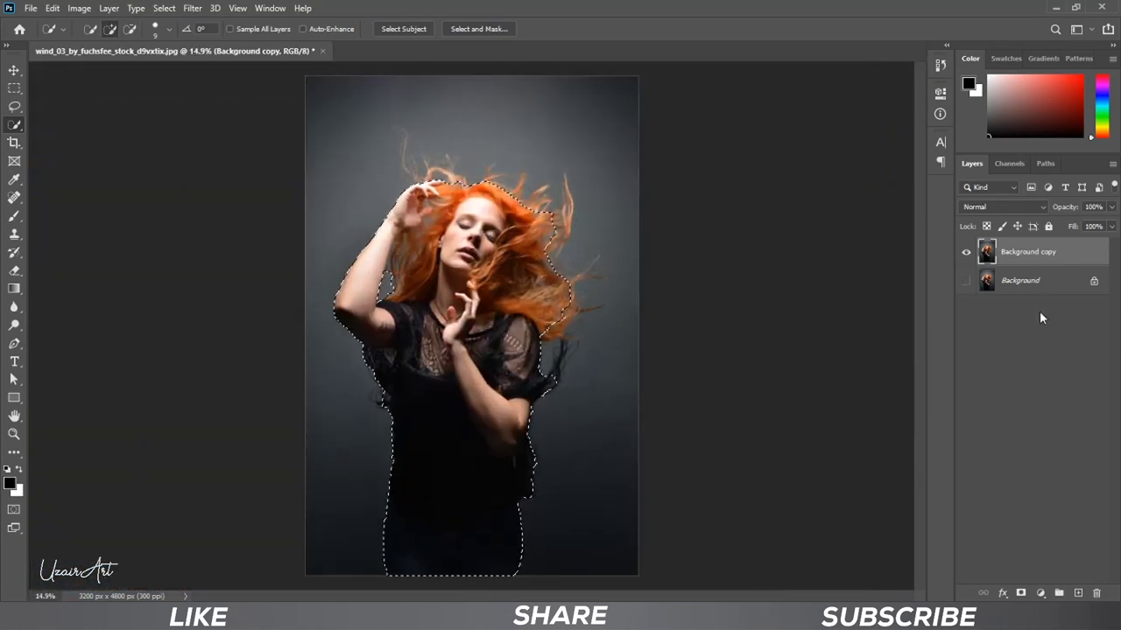
Add a layer mask to Background copy from the woman selection.
{"action": "left_click", "coordinate": [1022, 593]}
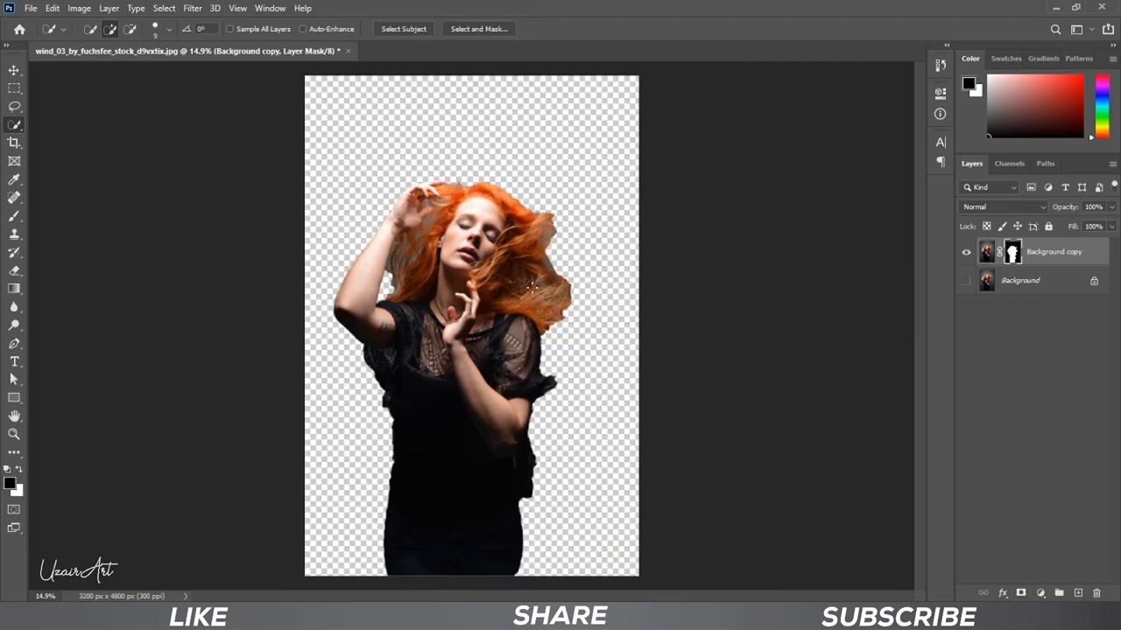
{"action": "scroll", "coordinate": [572, 345], "scroll_direction": "up", "scroll_amount": 1}
{"action": "scroll", "coordinate": [572, 345], "scroll_direction": "up", "scroll_amount": 2}
{"action": "scroll", "coordinate": [571, 345], "scroll_direction": "up", "scroll_amount": 2}
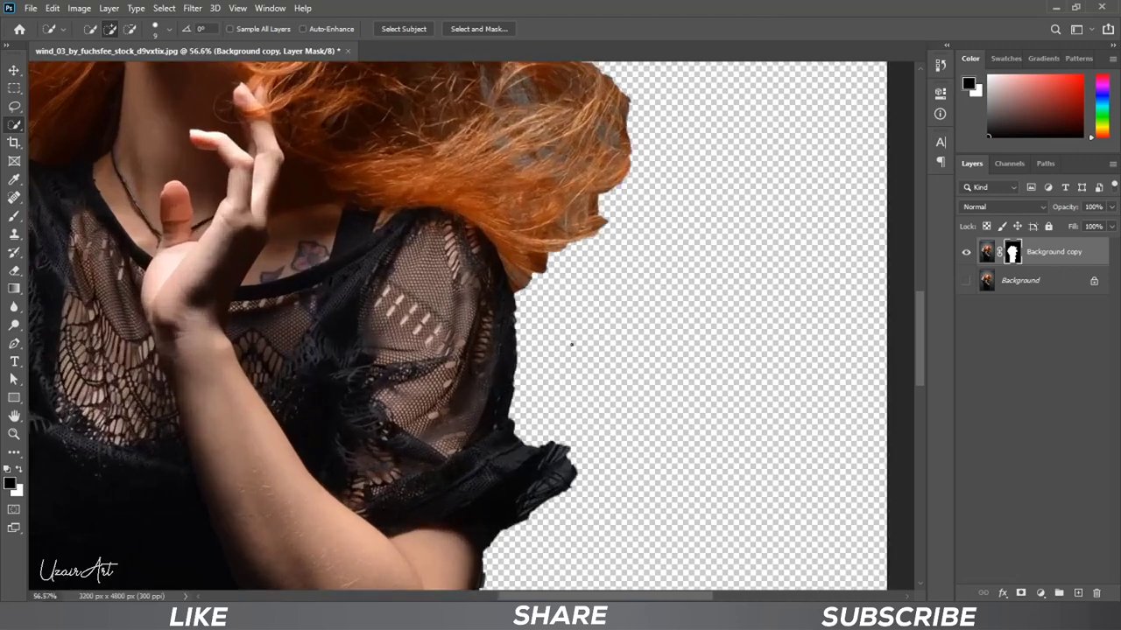
Refine the mask in Select and Mask with Smooth 55 and Feather 1.0 px.
{"action": "right_click", "coordinate": [1013, 256]}
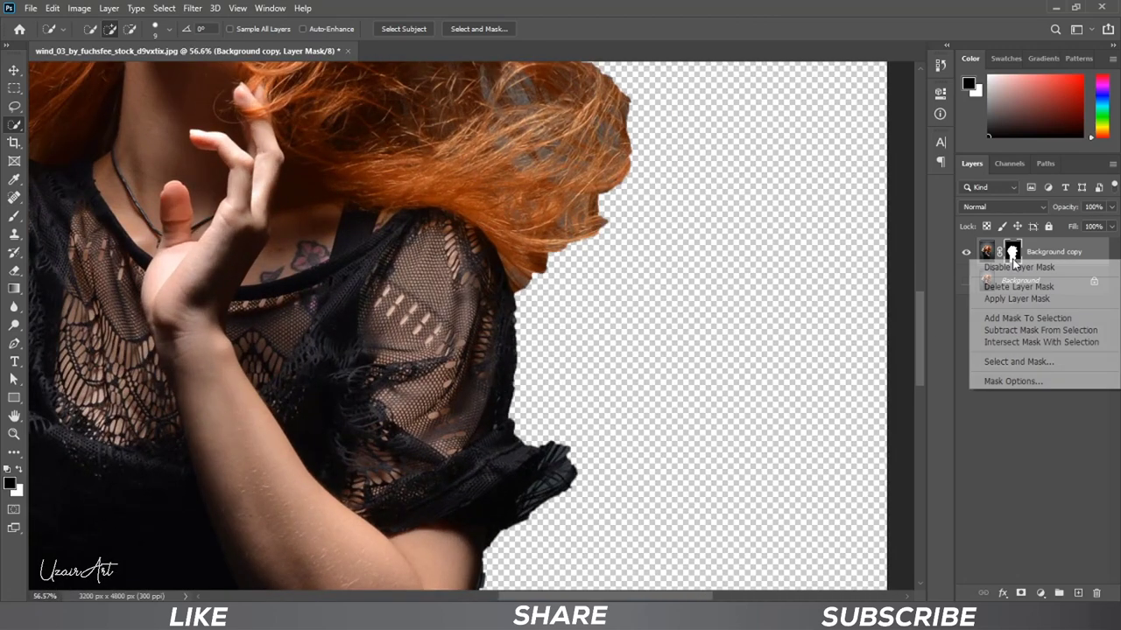
{"action": "left_click", "coordinate": [1037, 363]}
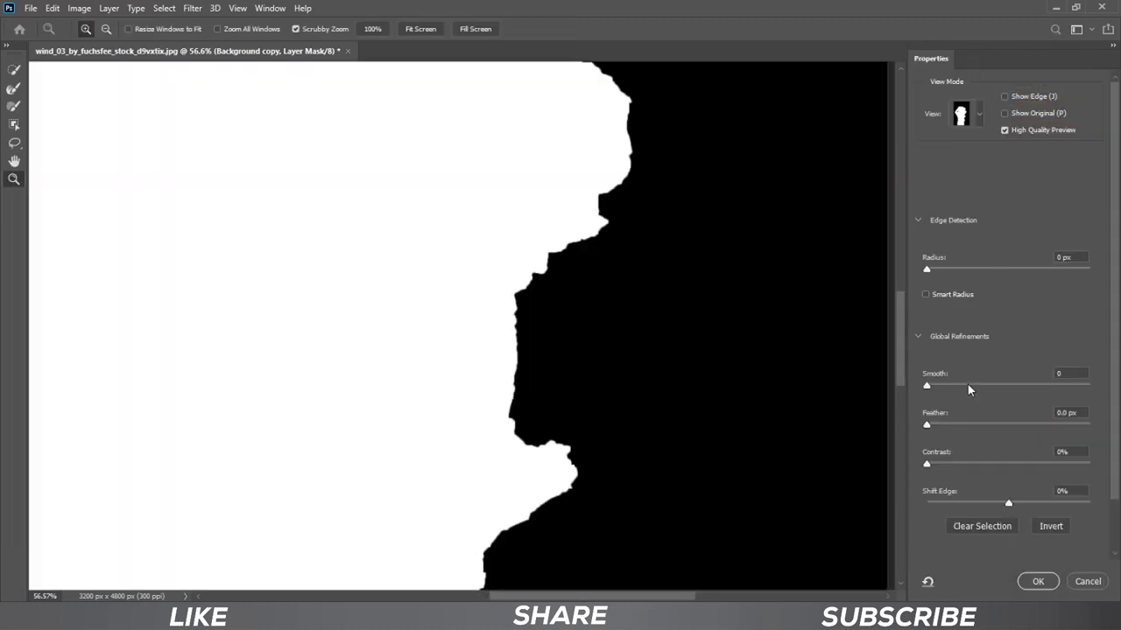
{"action": "left_click_drag", "start_coordinate": [974, 386], "coordinate": [978, 387]}
{"action": "left_click_drag", "start_coordinate": [928, 425], "coordinate": [943, 424]}
{"action": "left_click", "coordinate": [991, 385]}
{"action": "left_click", "coordinate": [1014, 386]}
{"action": "left_click_drag", "start_coordinate": [519, 251], "coordinate": [643, 314]}
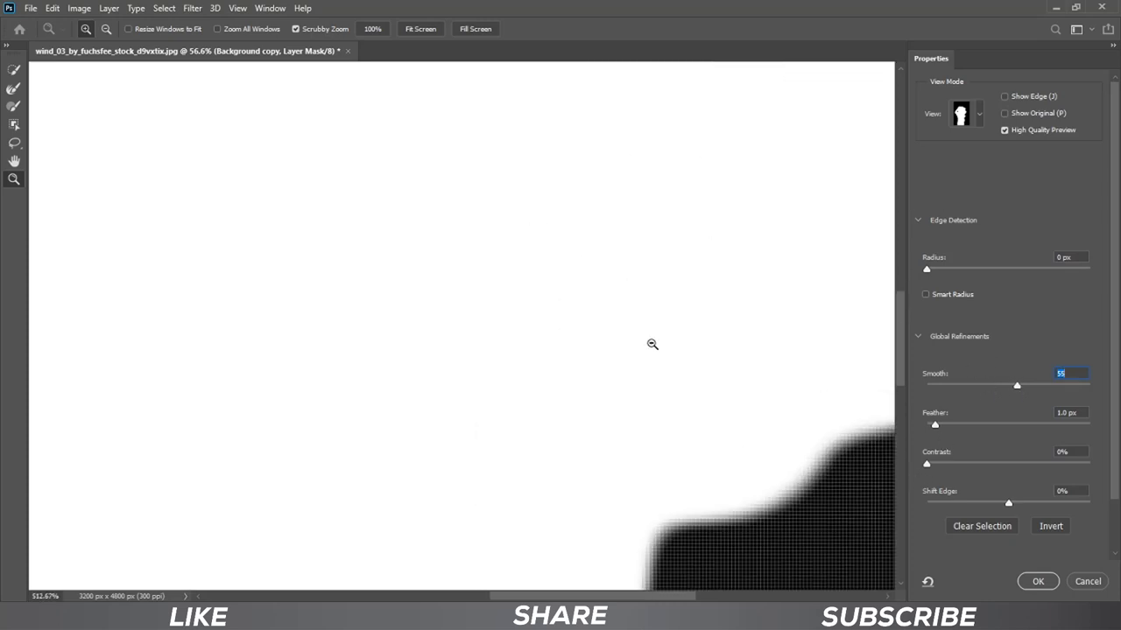
{"action": "left_click", "coordinate": [1037, 583]}
Free-transform the woman to about 77% and position her at the bottom centre.
{"action": "scroll", "coordinate": [610, 324], "scroll_direction": "down", "scroll_amount": 3}
{"action": "scroll", "coordinate": [610, 324], "scroll_direction": "down", "scroll_amount": 3}
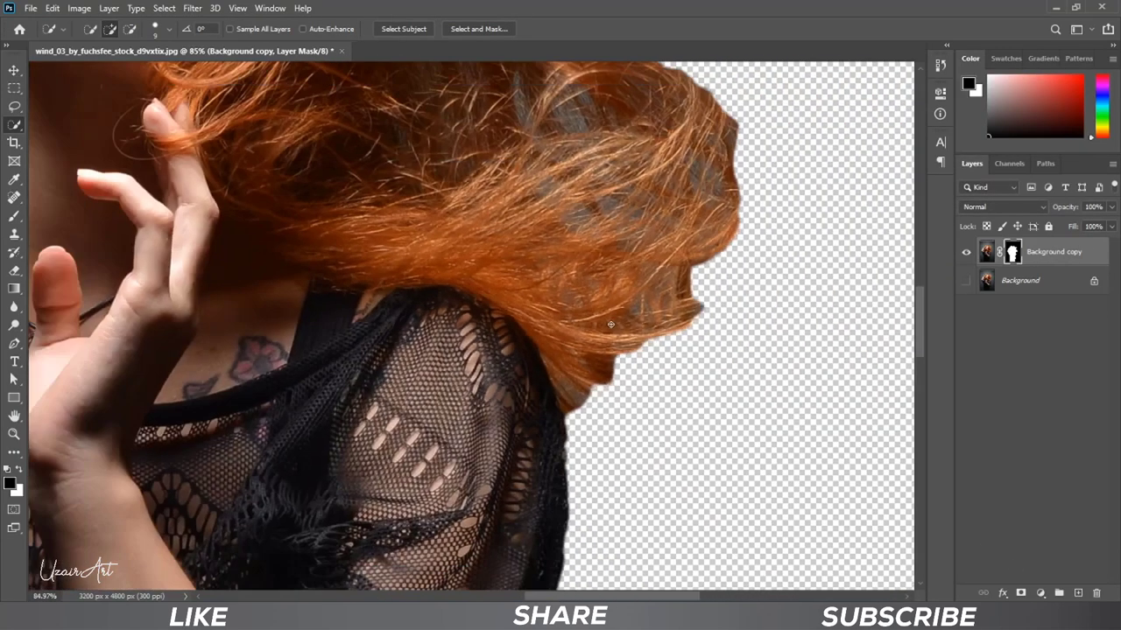
{"action": "scroll", "coordinate": [610, 324], "scroll_direction": "down", "scroll_amount": 5}
{"action": "scroll", "coordinate": [610, 324], "scroll_direction": "down", "scroll_amount": 3}
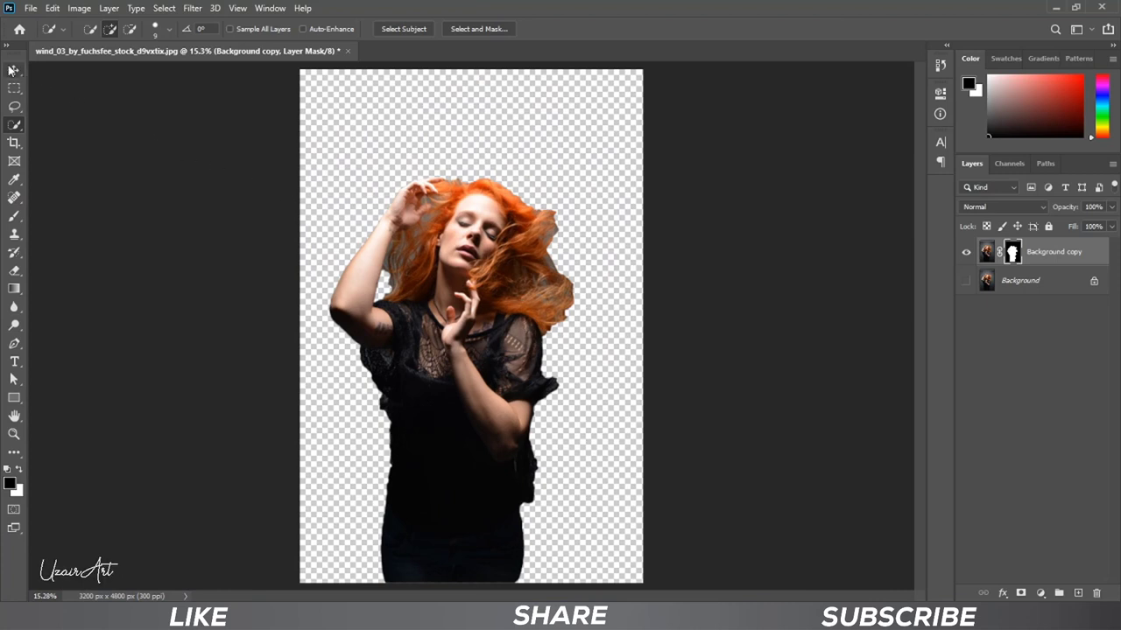
{"action": "left_click", "coordinate": [12, 70]}
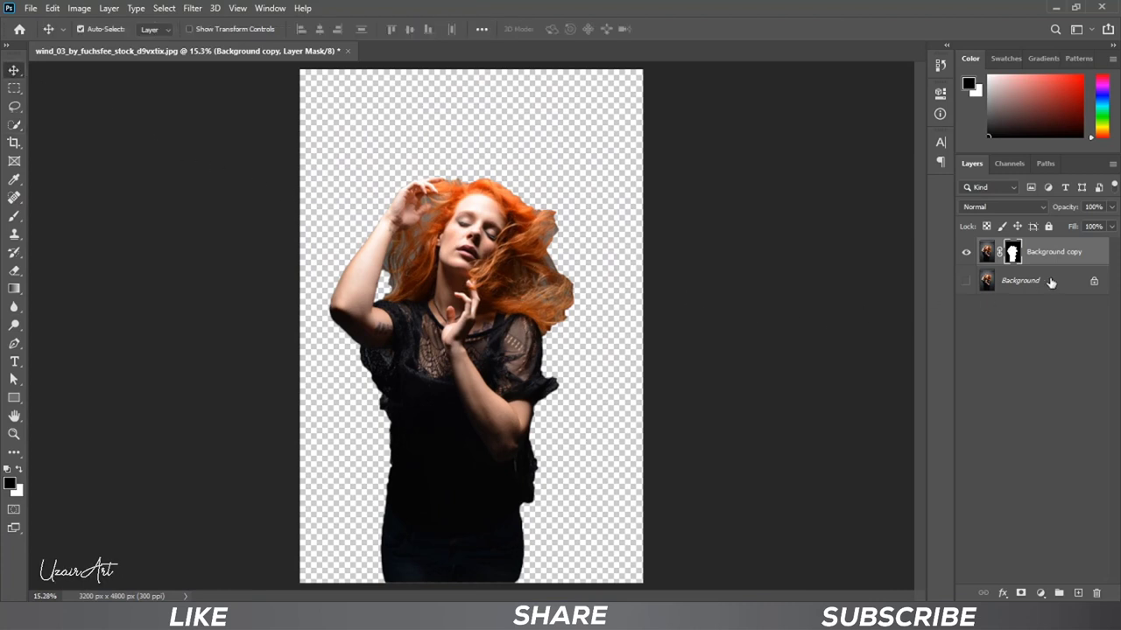
{"action": "key", "text": "ctrl+t"}
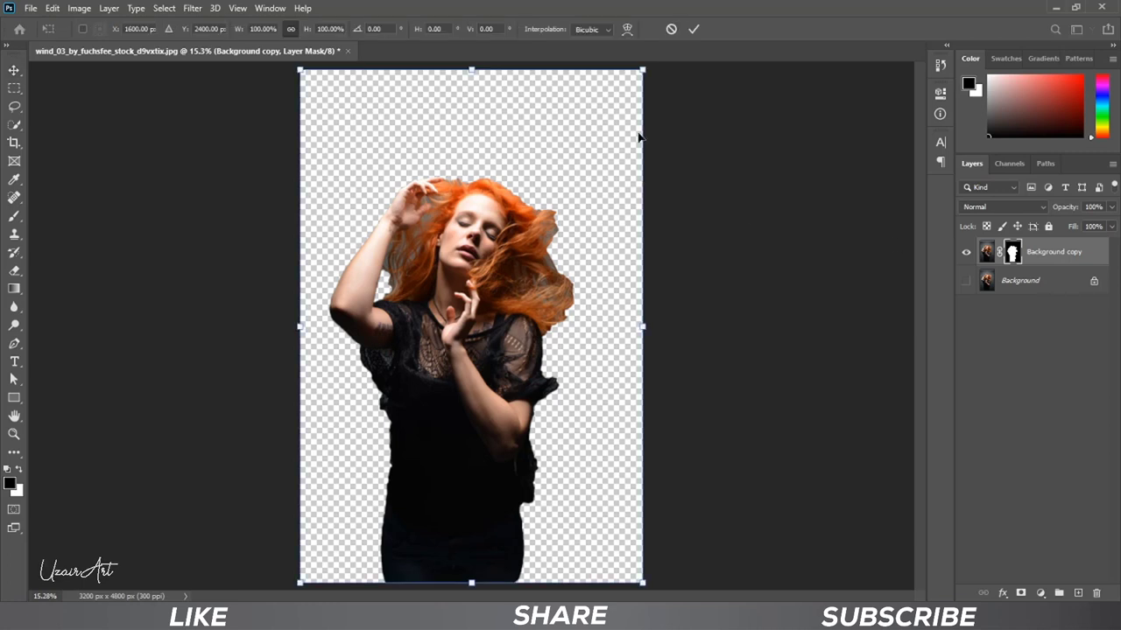
{"action": "left_click_drag", "start_coordinate": [643, 70], "coordinate": [604, 131]}
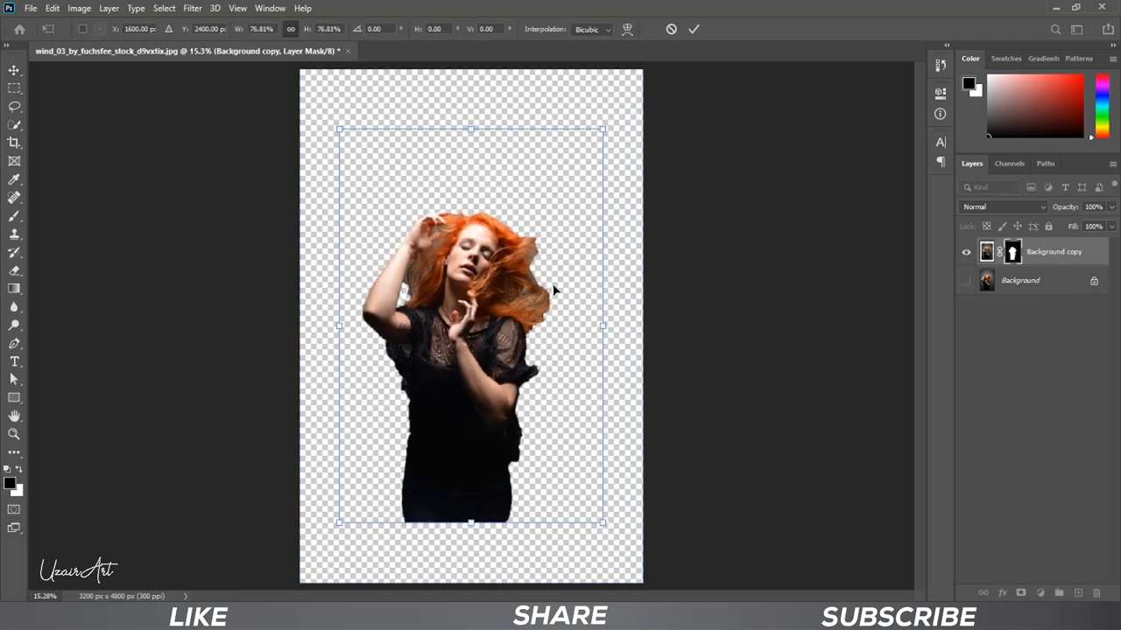
{"action": "left_click_drag", "start_coordinate": [555, 288], "coordinate": [557, 351]}
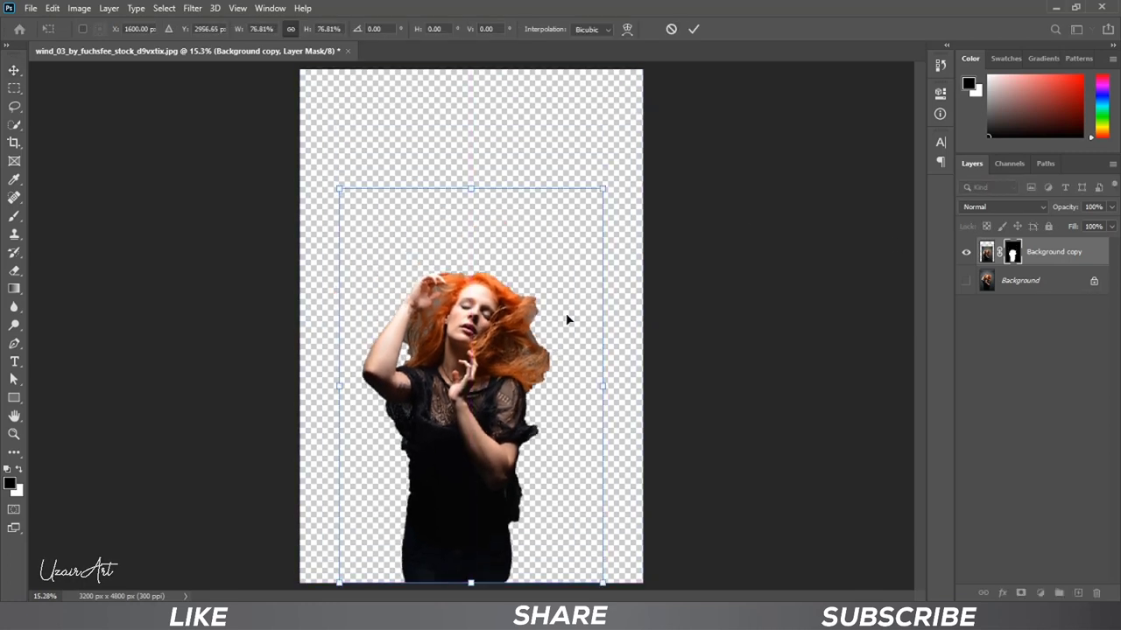
{"action": "left_click_drag", "start_coordinate": [557, 344], "coordinate": [572, 343]}
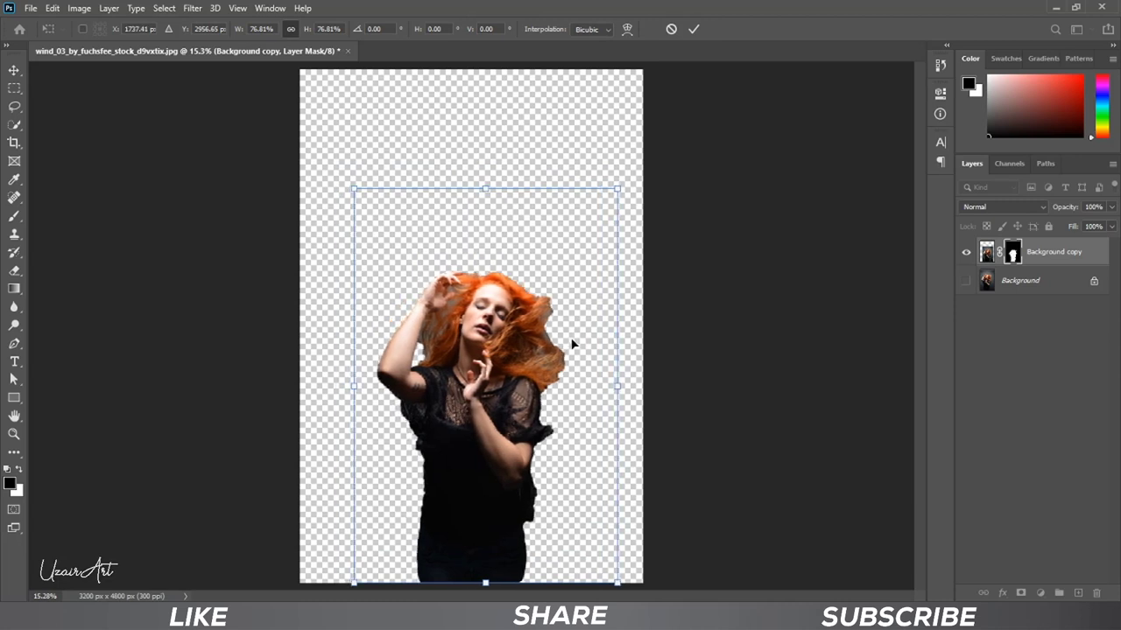
{"action": "left_click_drag", "start_coordinate": [616, 189], "coordinate": [616, 186]}
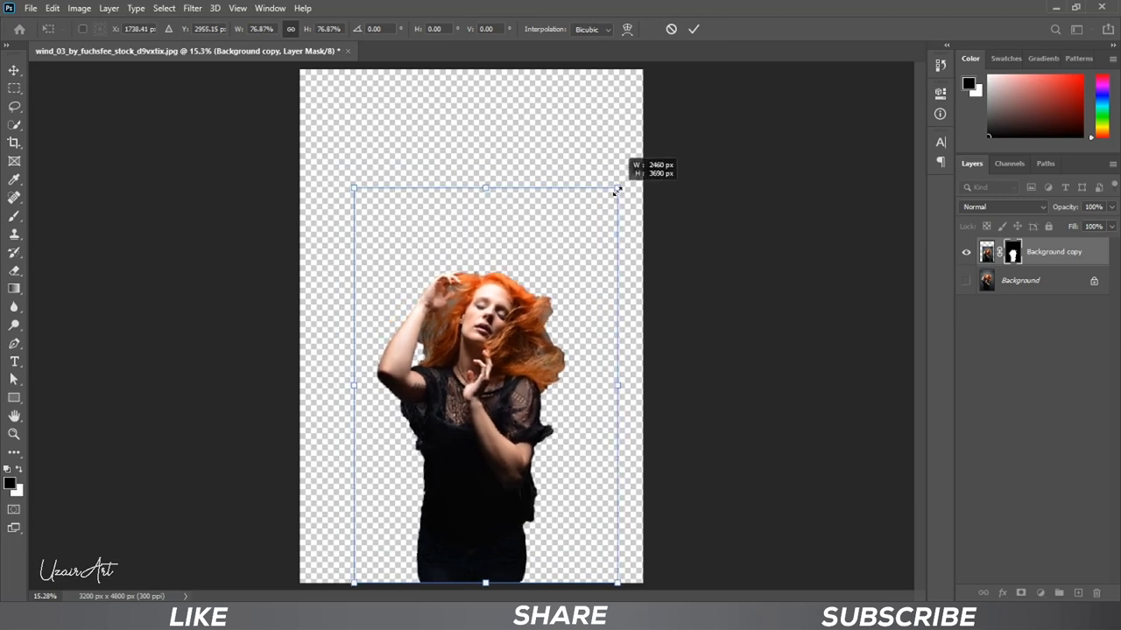
{"action": "left_click_drag", "start_coordinate": [513, 451], "coordinate": [509, 451]}
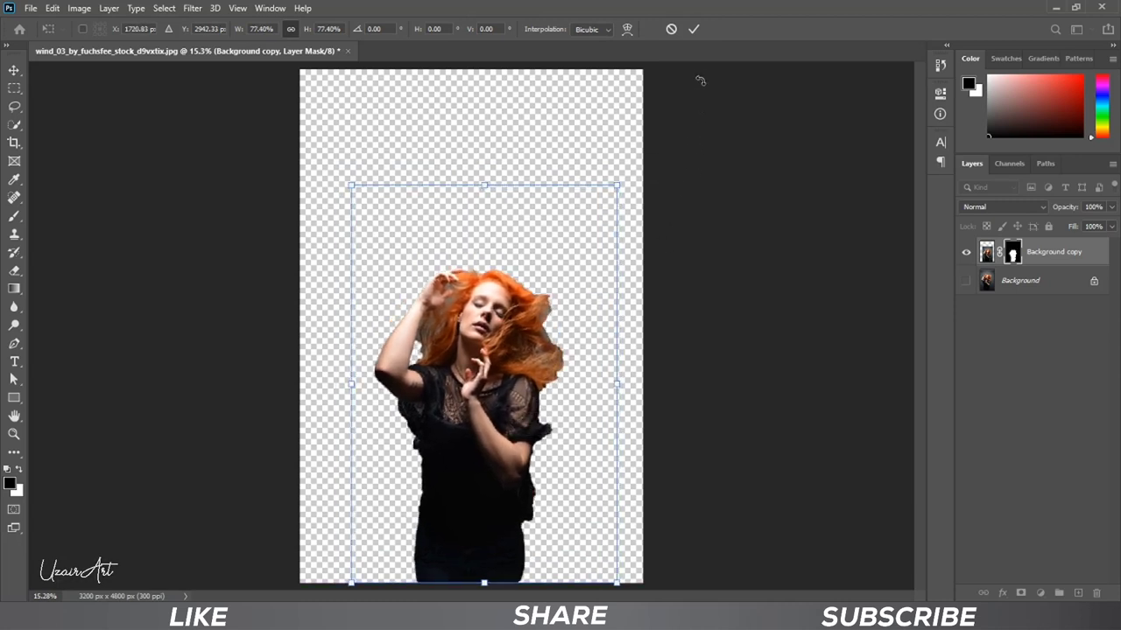
{"action": "left_click", "coordinate": [694, 29]}
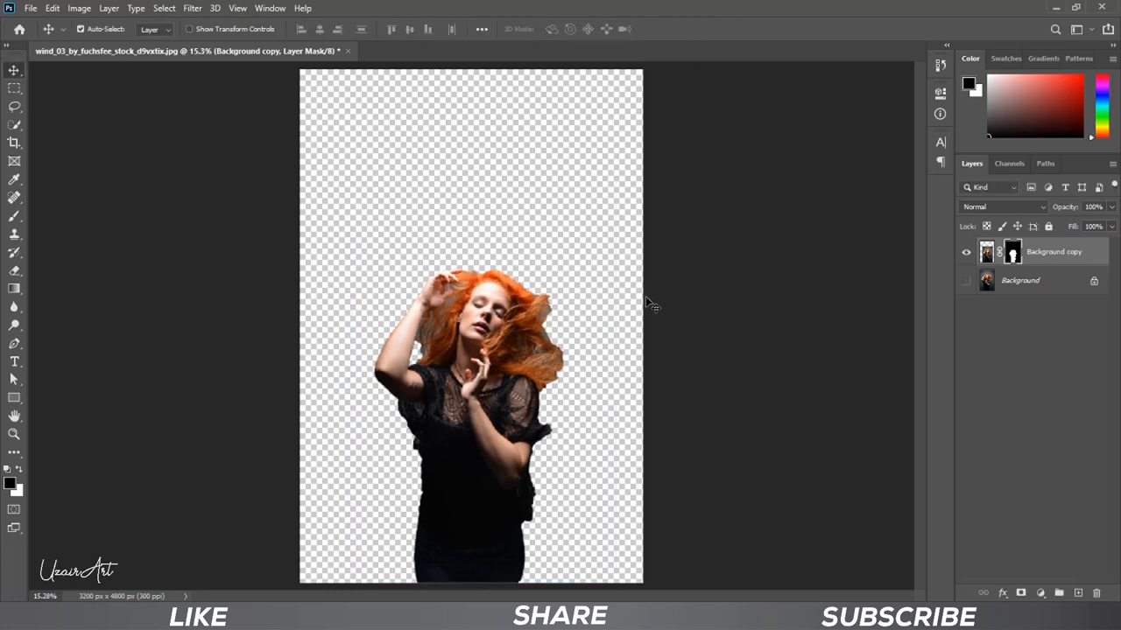
Add a dark navy (#001029) Solid Color fill layer above the Background layer.
{"action": "scroll", "coordinate": [646, 296], "scroll_direction": "down", "scroll_amount": 1, "text": "alt"}
{"action": "scroll", "coordinate": [547, 302], "scroll_direction": "up", "scroll_amount": 1, "text": "alt"}
{"action": "left_click", "coordinate": [1024, 281]}
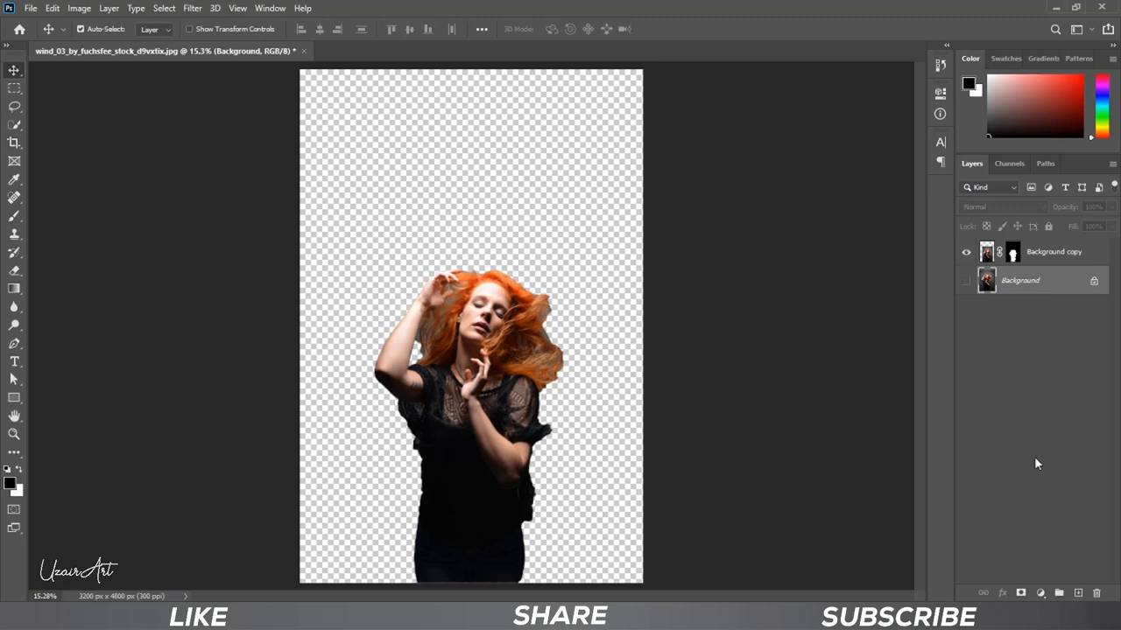
{"action": "left_click", "coordinate": [1038, 594]}
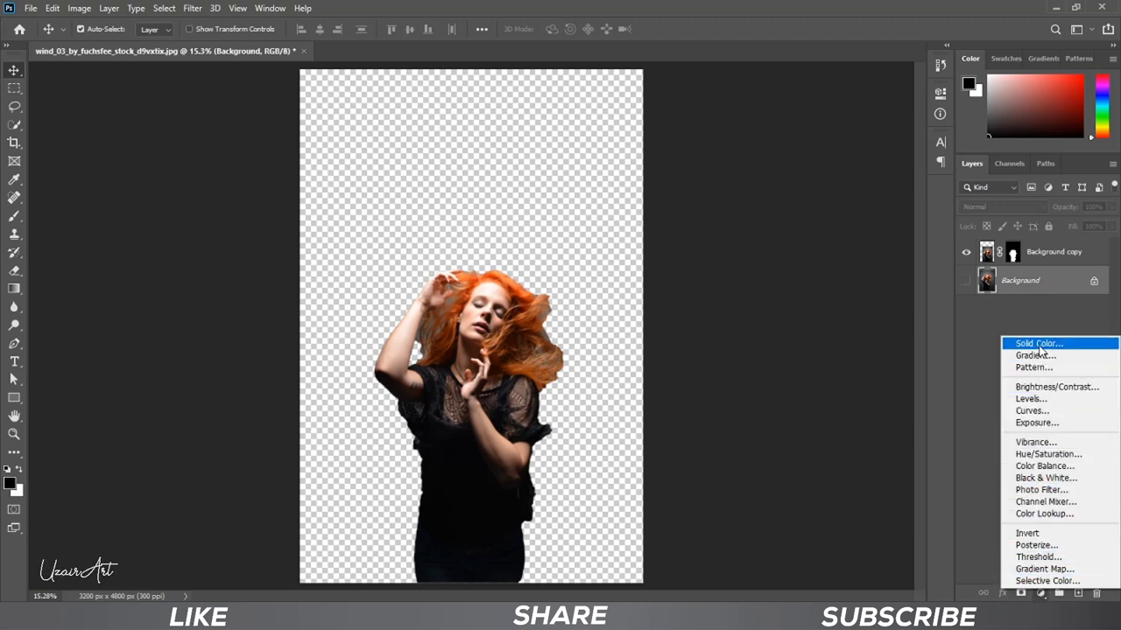
{"action": "left_click", "coordinate": [1084, 350]}
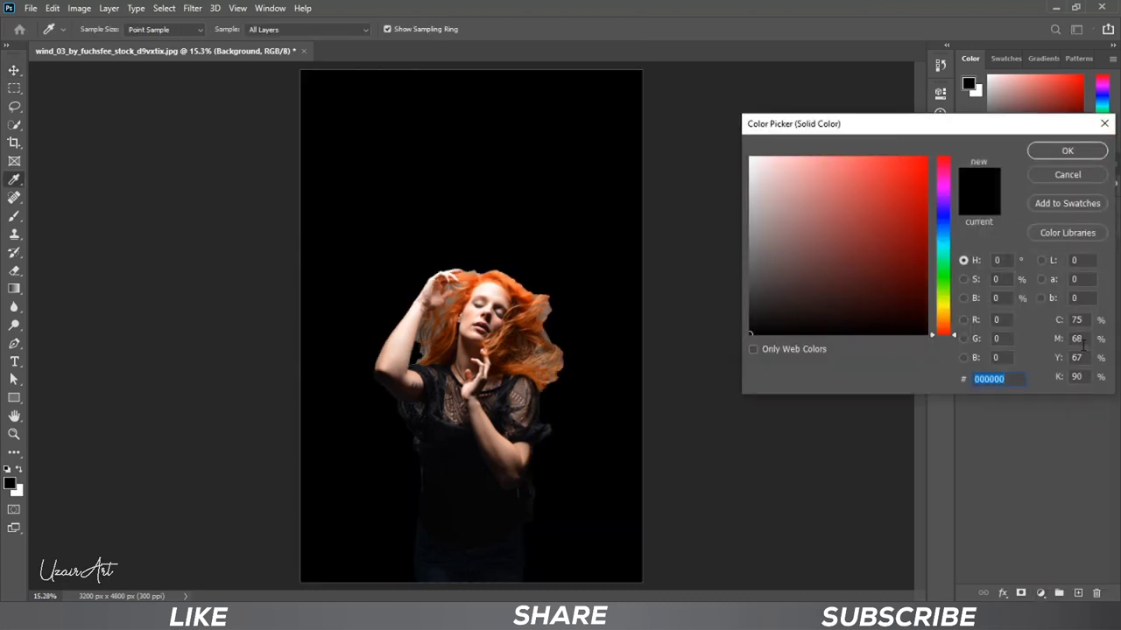
{"action": "left_click_drag", "start_coordinate": [947, 225], "coordinate": [945, 219]}
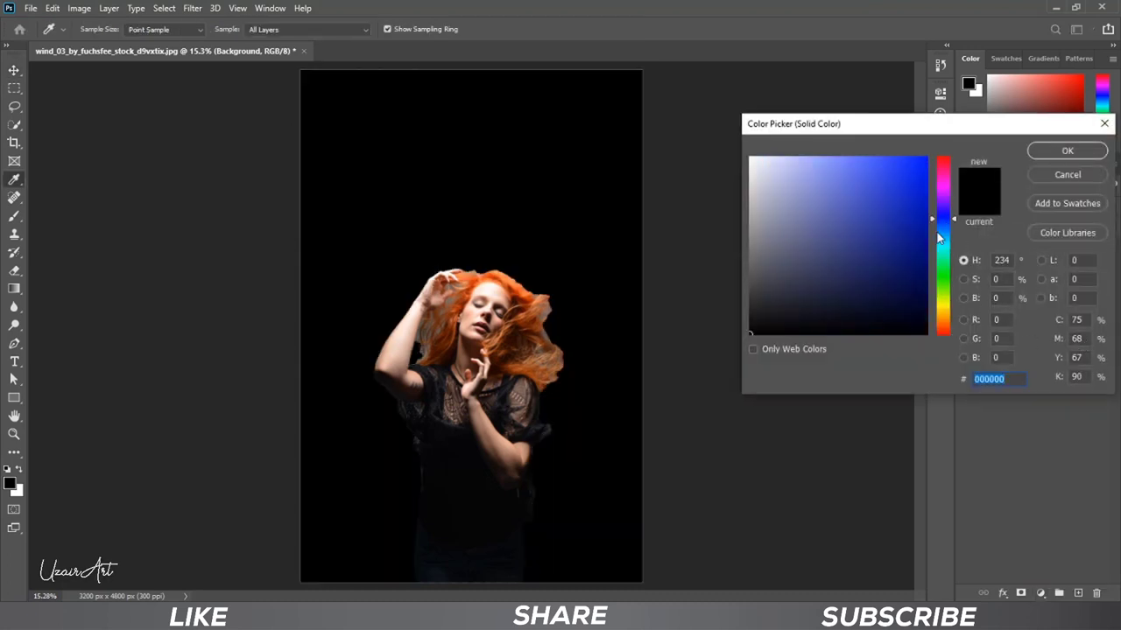
{"action": "left_click_drag", "start_coordinate": [927, 259], "coordinate": [928, 307]}
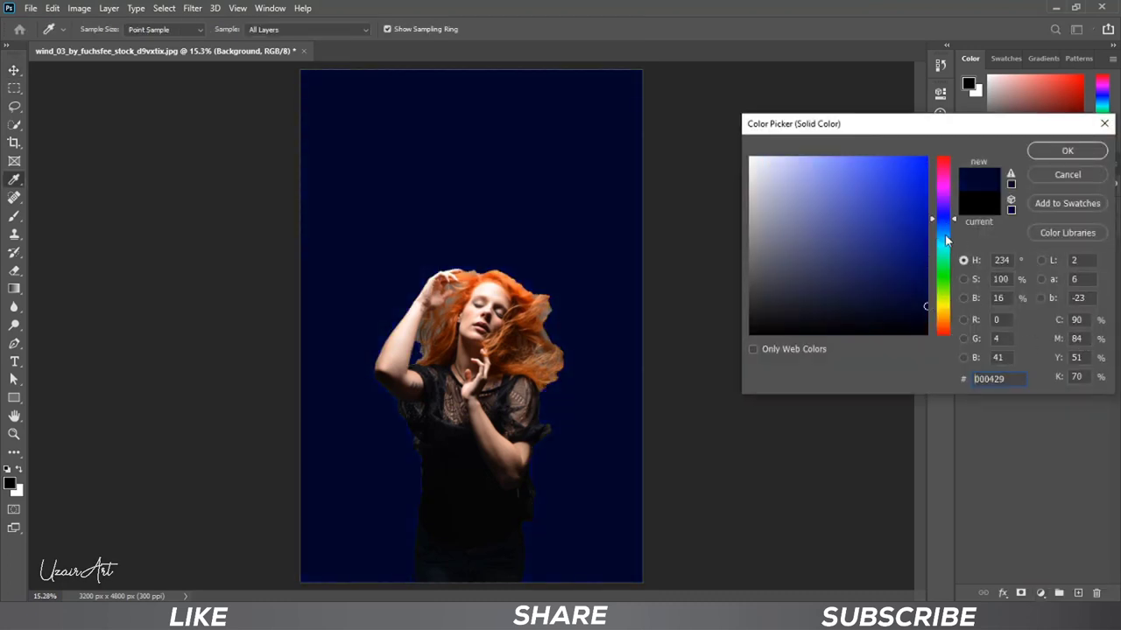
{"action": "left_click_drag", "start_coordinate": [945, 238], "coordinate": [946, 228]}
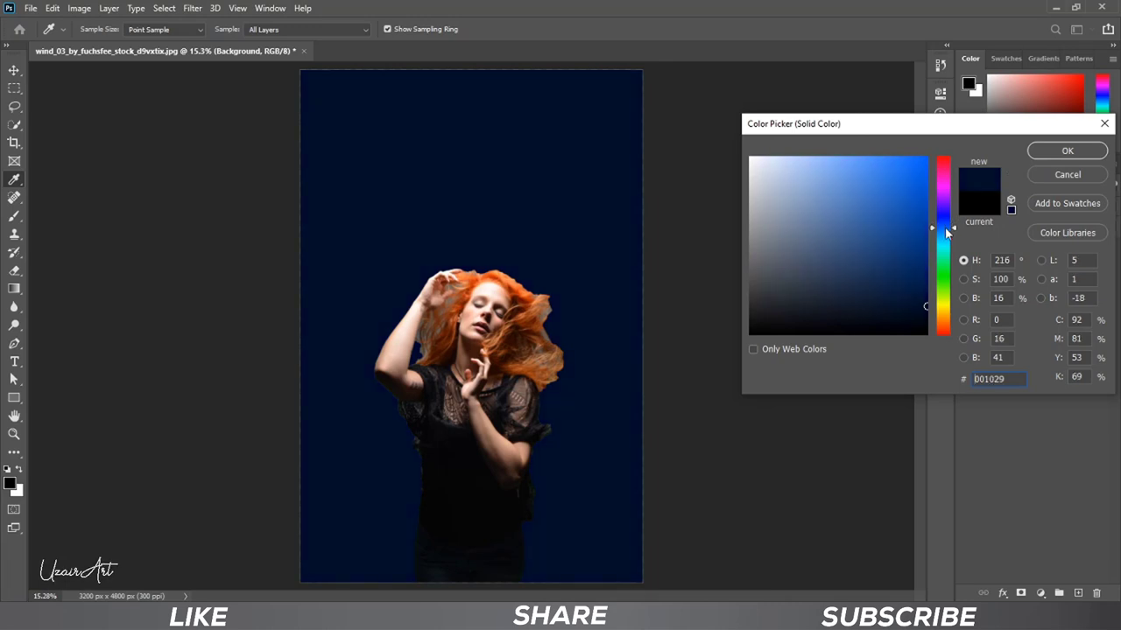
{"action": "left_click", "coordinate": [1043, 154]}
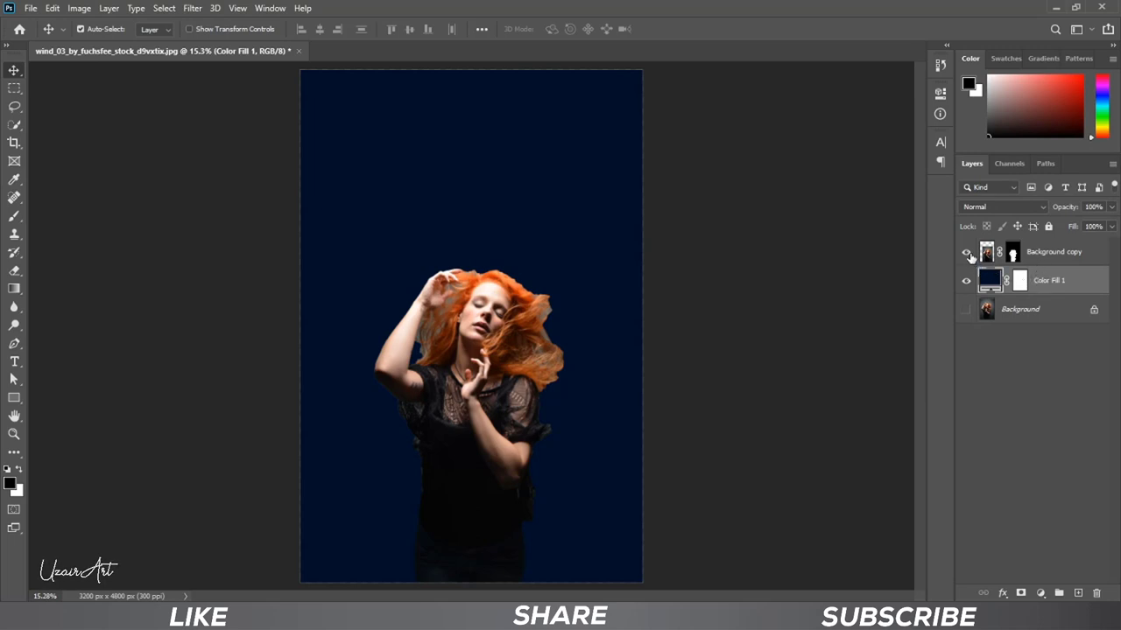
Hide the Background copy woman layer so only the navy shows.
{"action": "left_click", "coordinate": [968, 253]}
{"action": "scroll", "coordinate": [783, 275], "scroll_direction": "down", "scroll_amount": 1}
{"action": "scroll", "coordinate": [783, 276], "scroll_direction": "down", "scroll_amount": 1}
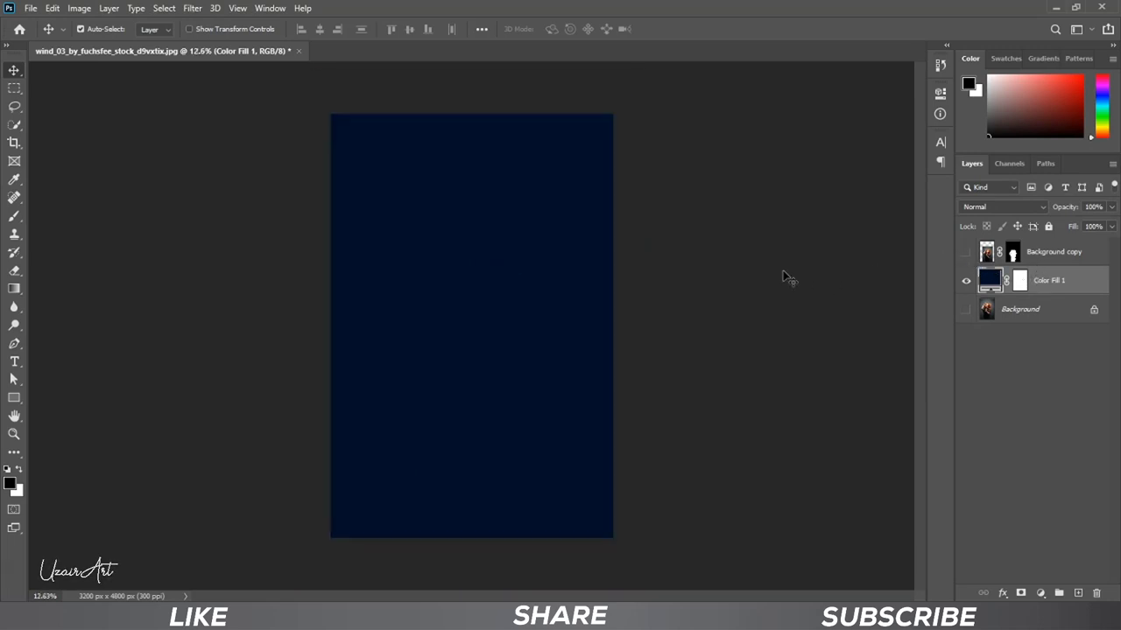
Place Embedded the background_14 underwater image into the document.
{"action": "left_click", "coordinate": [30, 8]}
{"action": "mouse_move", "coordinate": [46, 212]}
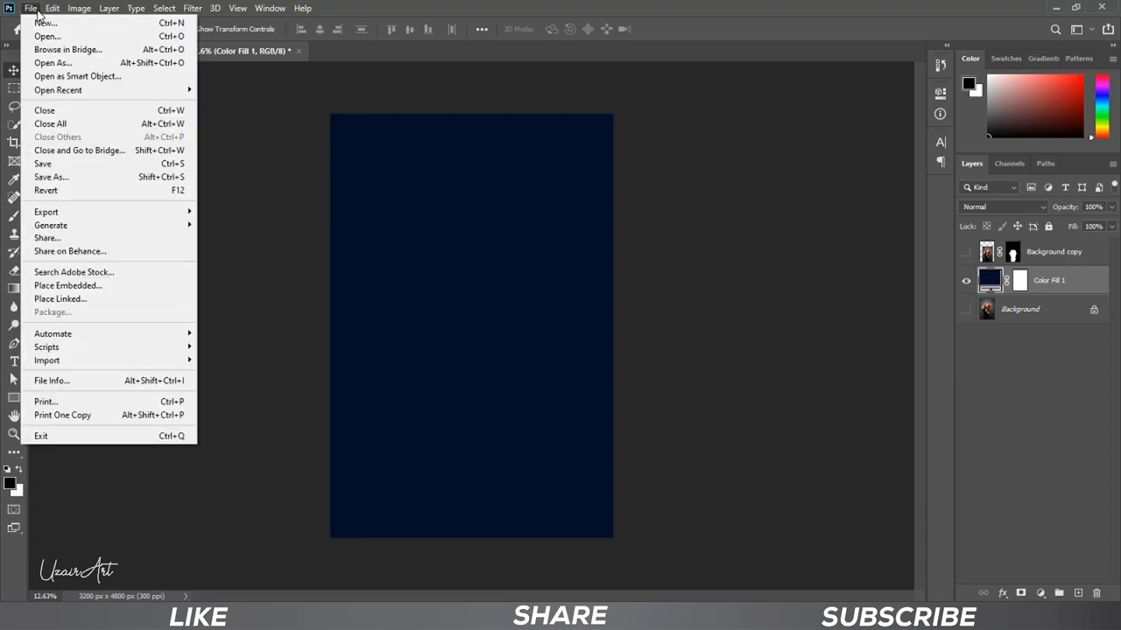
{"action": "left_click", "coordinate": [68, 286]}
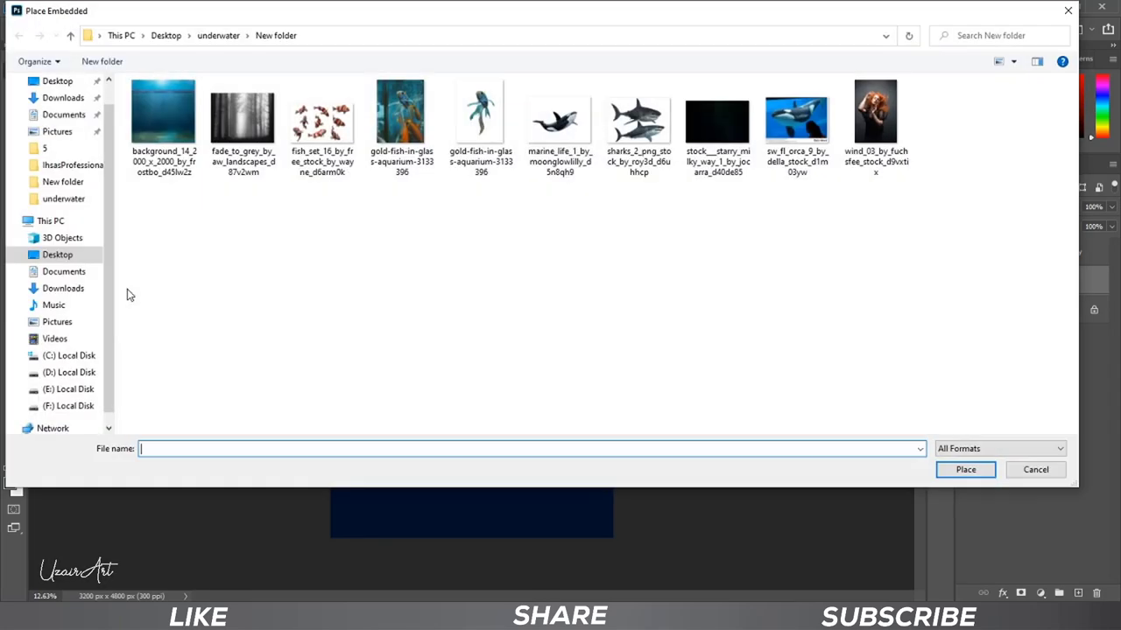
{"action": "left_click", "coordinate": [171, 147]}
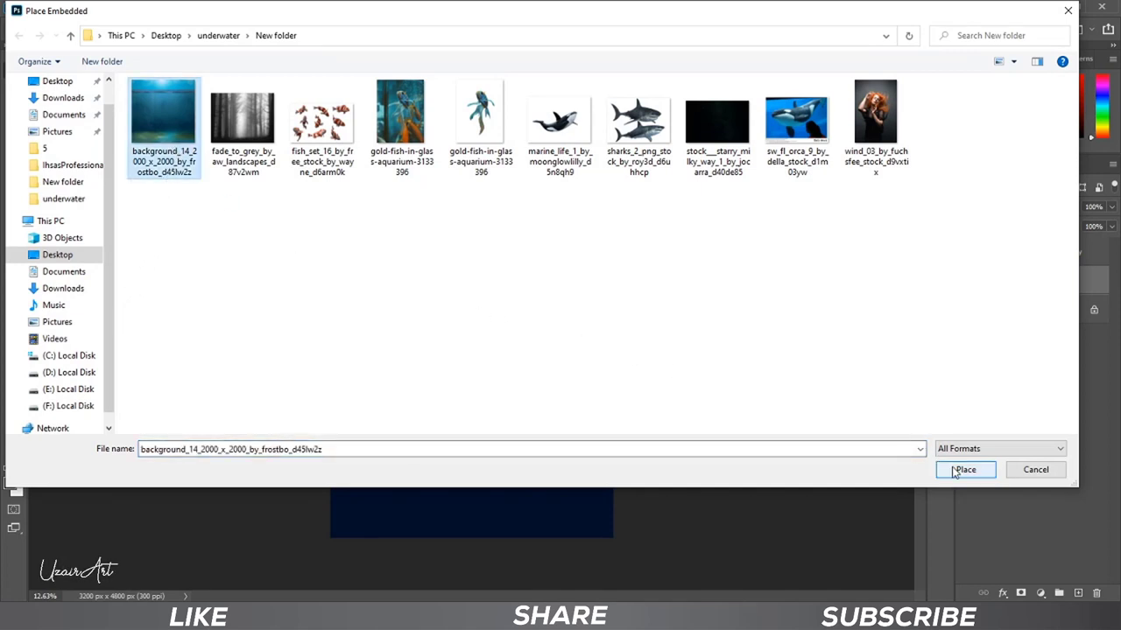
{"action": "left_click", "coordinate": [959, 468]}
Stretch the underwater image to 85.59% × 105.78% so it covers the whole canvas.
{"action": "left_click_drag", "start_coordinate": [615, 466], "coordinate": [684, 538]}
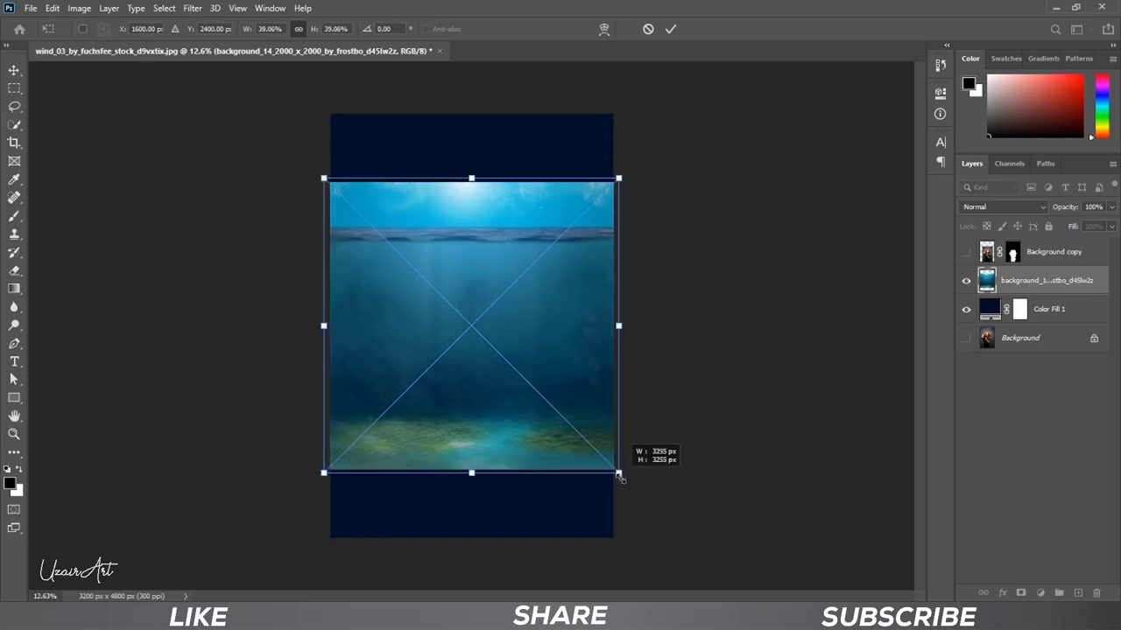
{"action": "scroll", "coordinate": [460, 161], "scroll_direction": "down", "scroll_amount": 3}
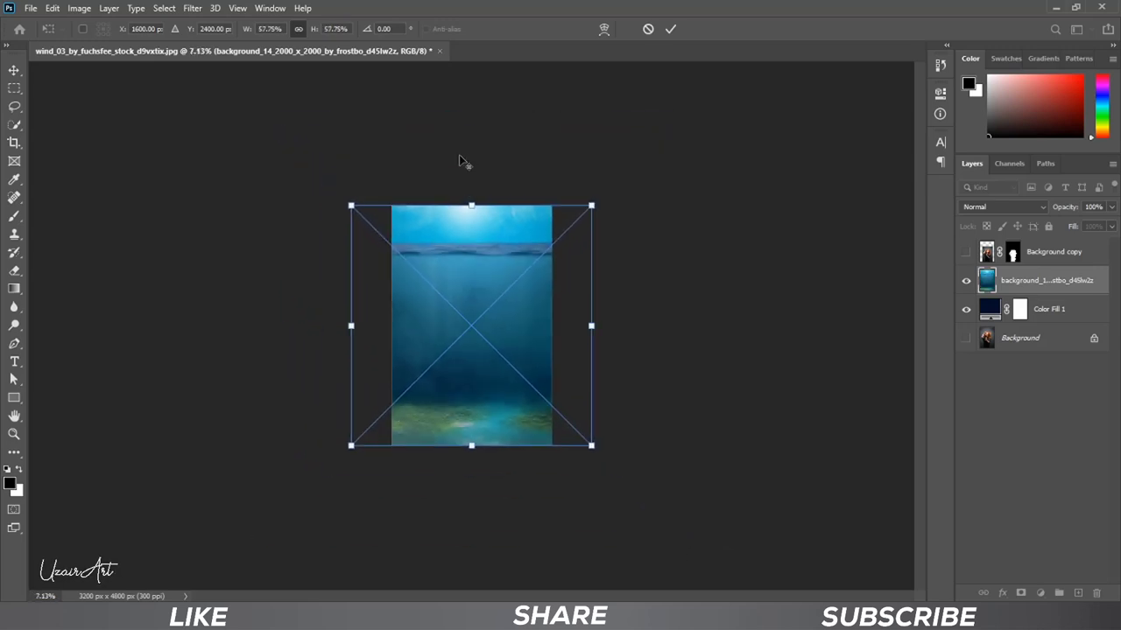
{"action": "left_click_drag", "start_coordinate": [480, 211], "coordinate": [480, 143]}
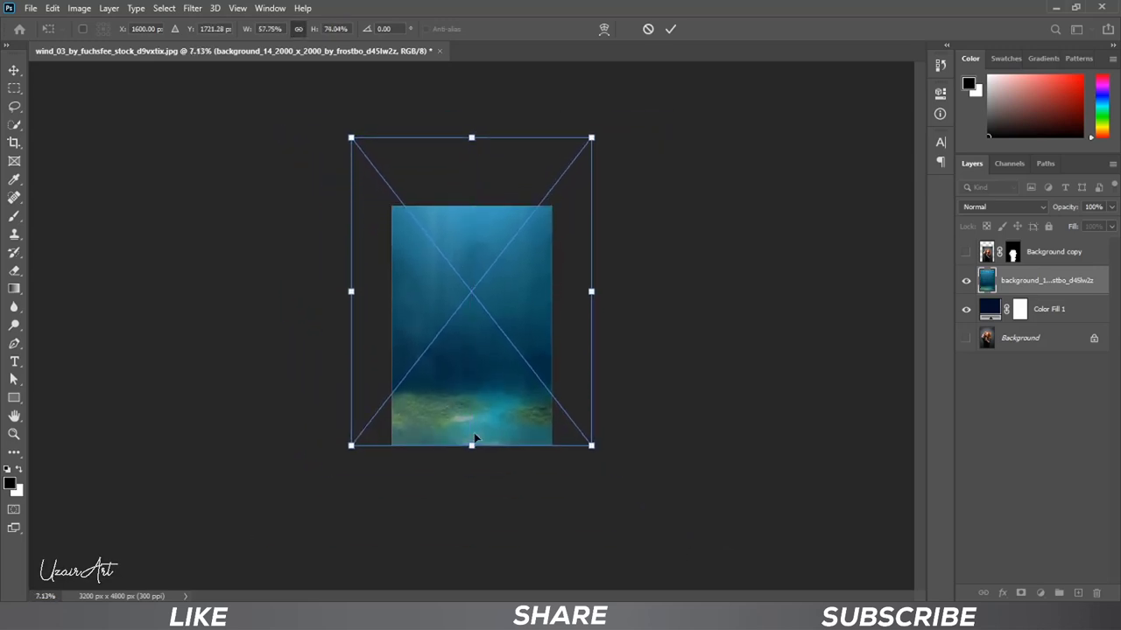
{"action": "left_click_drag", "start_coordinate": [470, 443], "coordinate": [470, 536]}
{"action": "left_click_drag", "start_coordinate": [591, 337], "coordinate": [635, 337]}
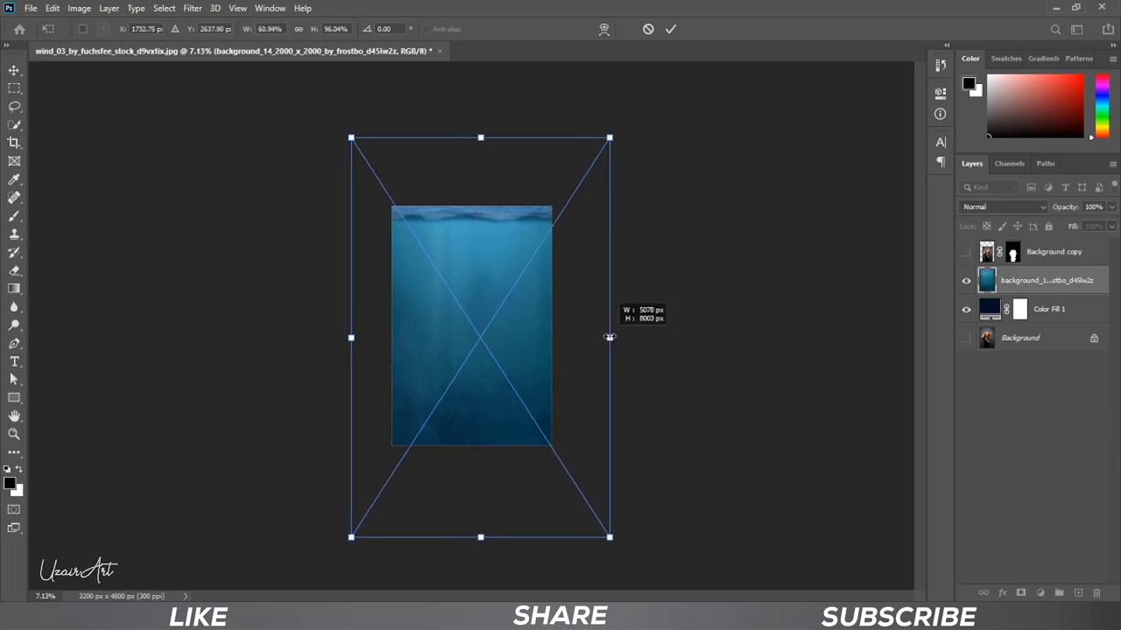
{"action": "left_click_drag", "start_coordinate": [342, 343], "coordinate": [307, 339]}
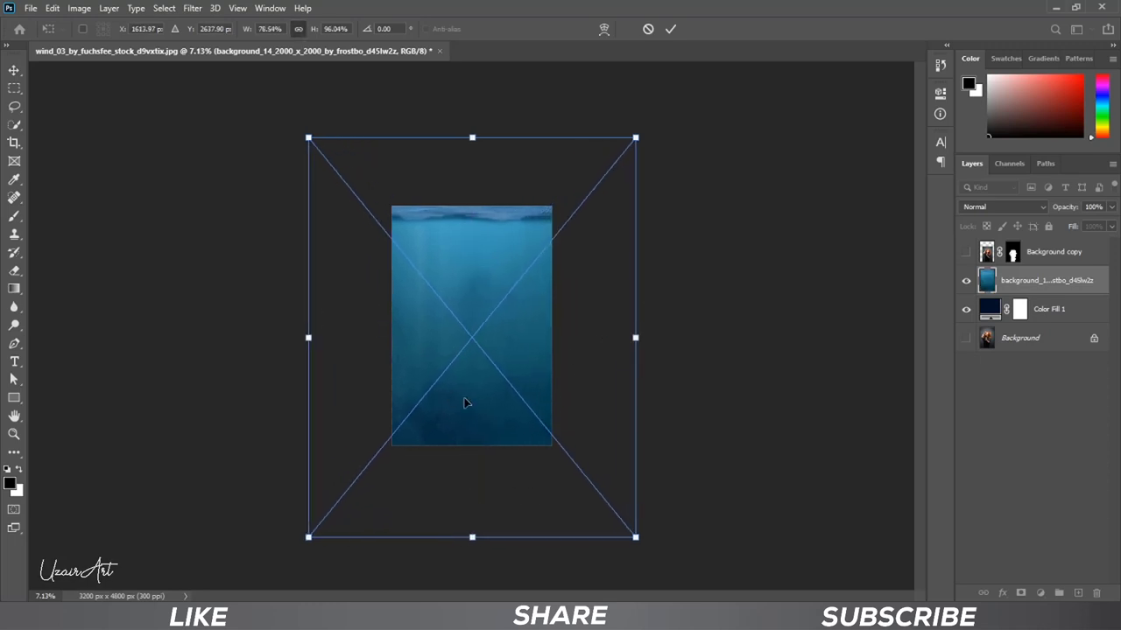
{"action": "left_click_drag", "start_coordinate": [464, 400], "coordinate": [470, 378]}
{"action": "left_click_drag", "start_coordinate": [470, 515], "coordinate": [470, 547]}
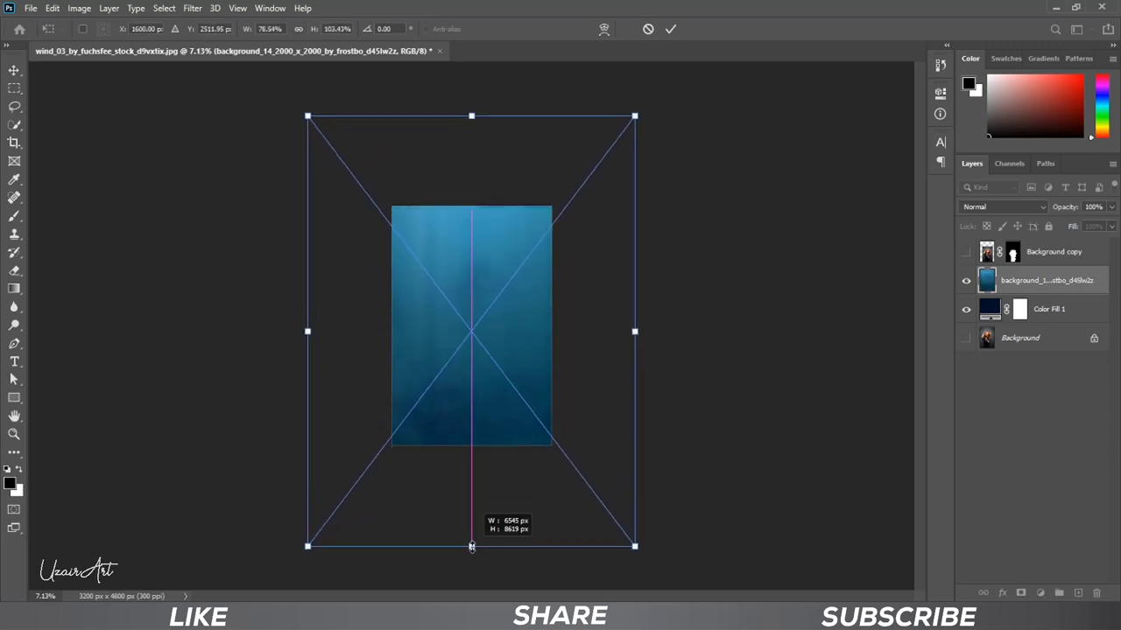
{"action": "left_click_drag", "start_coordinate": [471, 114], "coordinate": [473, 105]}
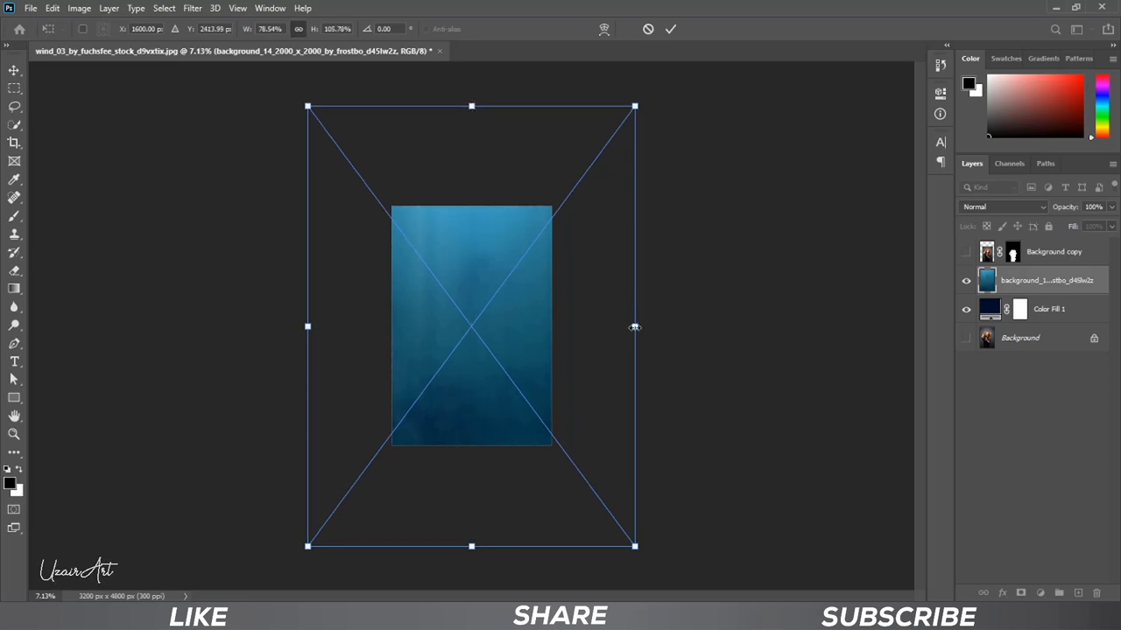
{"action": "mouse_move", "coordinate": [635, 327]}
{"action": "left_mouse_down"}
{"action": "mouse_move", "coordinate": [649, 327]}
{"action": "mouse_move", "coordinate": [591, 321]}
{"action": "left_mouse_up"}
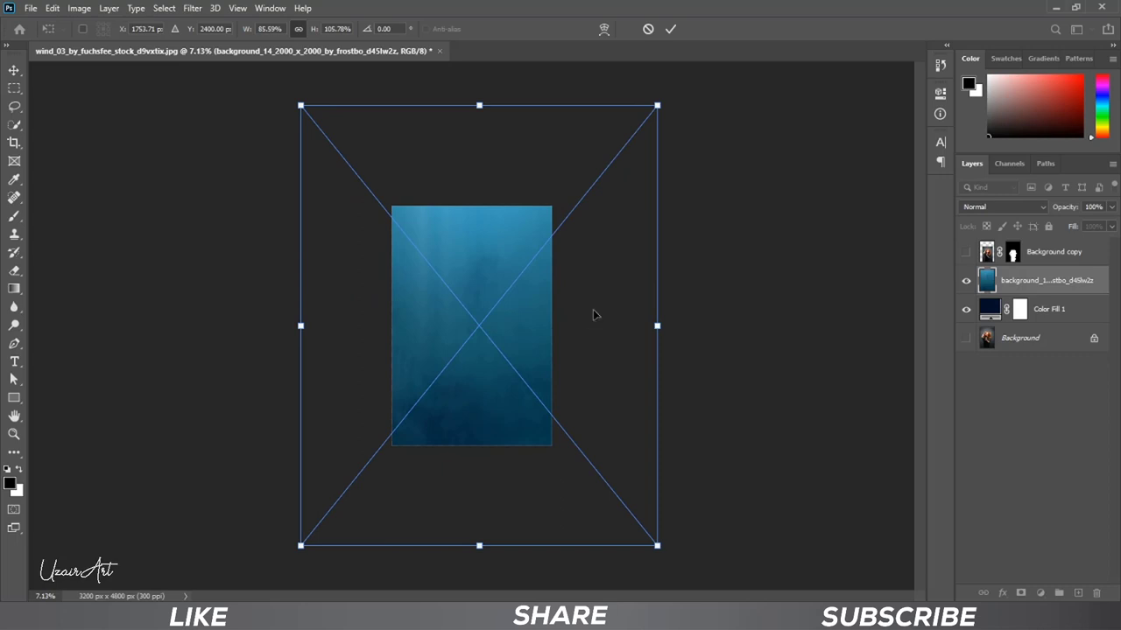
{"action": "left_click", "coordinate": [671, 32]}
Add a white layer mask to the underwater image.
{"action": "scroll", "coordinate": [529, 314], "scroll_direction": "up", "scroll_amount": 2}
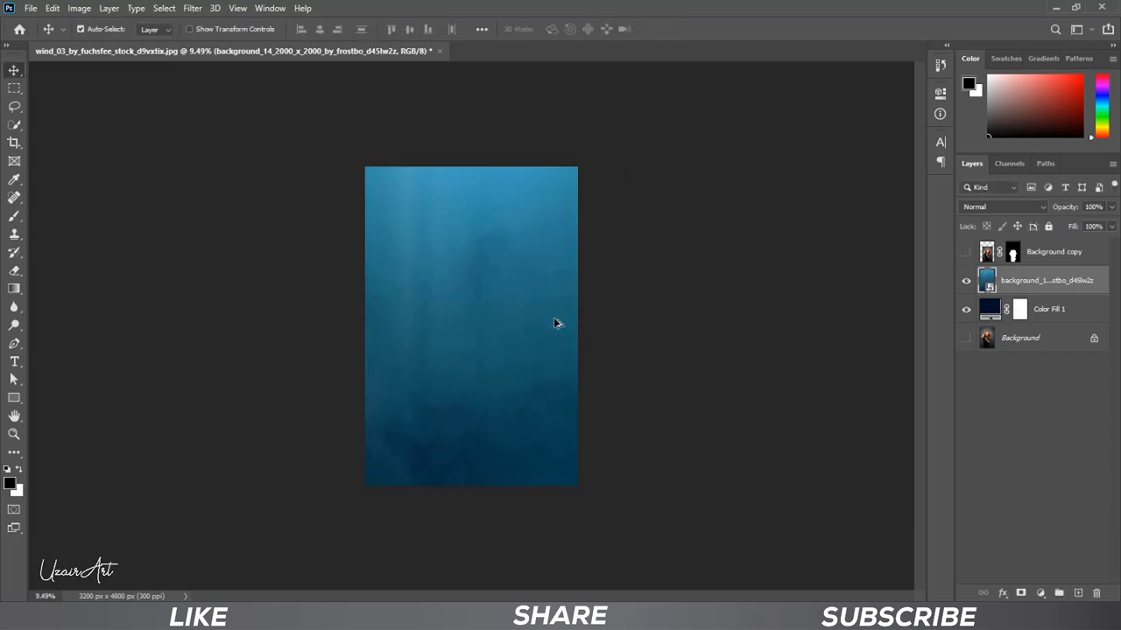
{"action": "scroll", "coordinate": [595, 332], "scroll_direction": "up", "scroll_amount": 1}
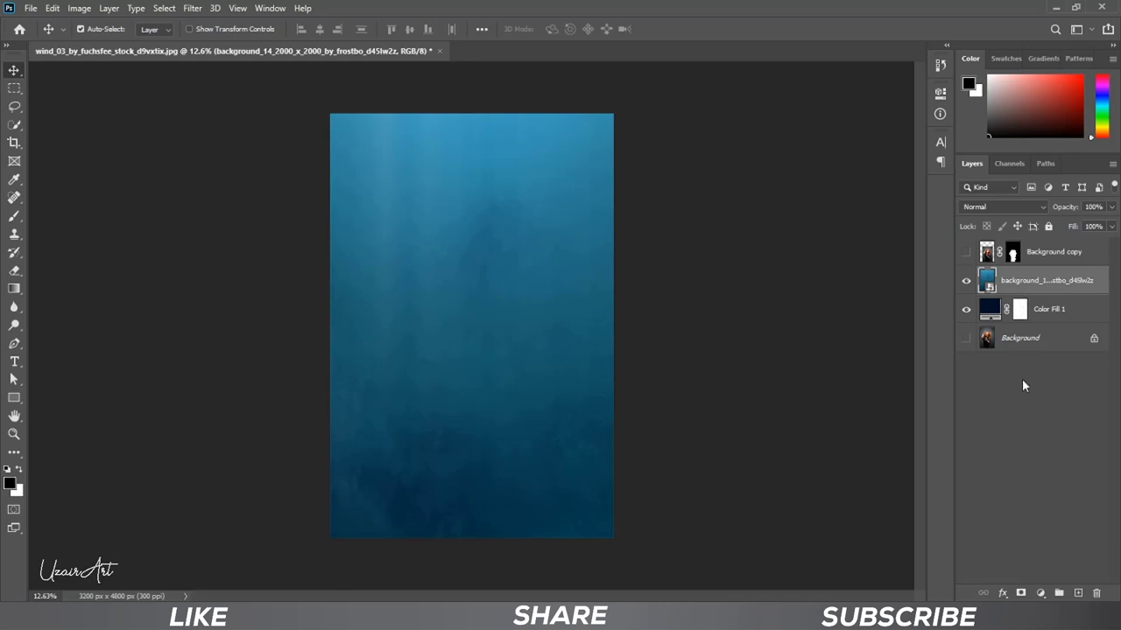
{"action": "left_click", "coordinate": [1020, 593]}
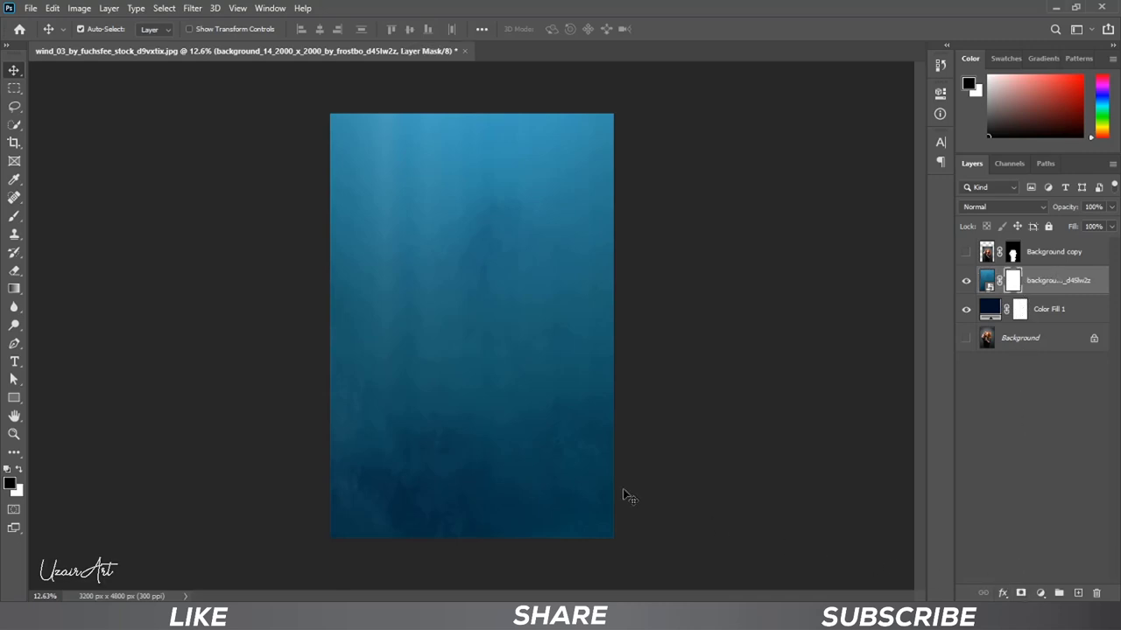
Set up a large soft round brush at 10% opacity and compare the backdrop on and off.
{"action": "left_click", "coordinate": [14, 216]}
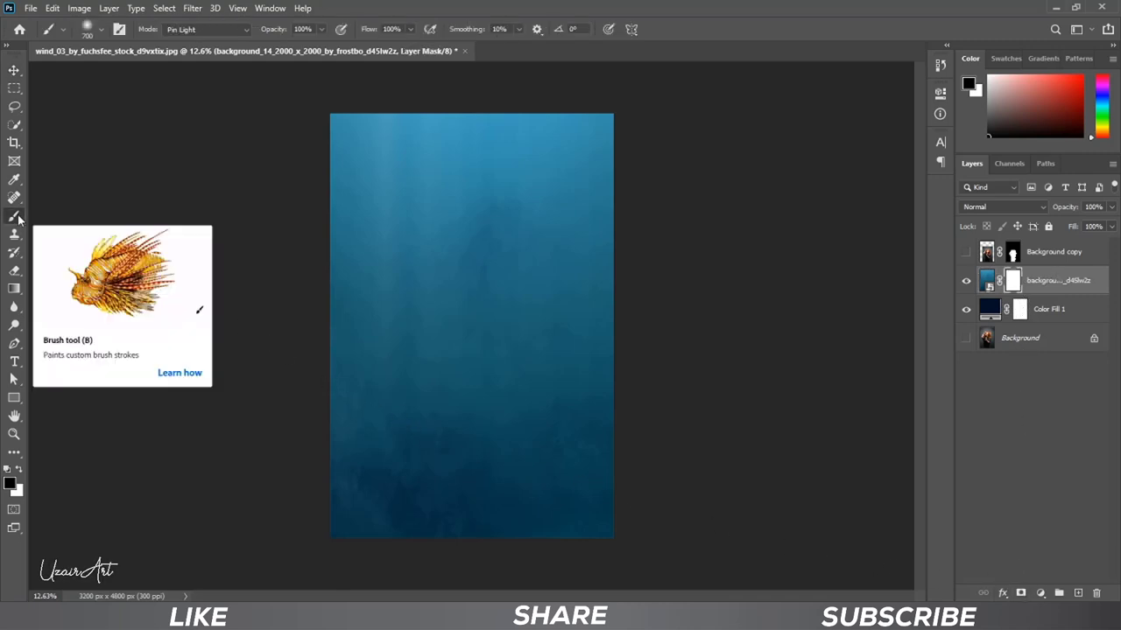
{"action": "right_click", "coordinate": [399, 218]}
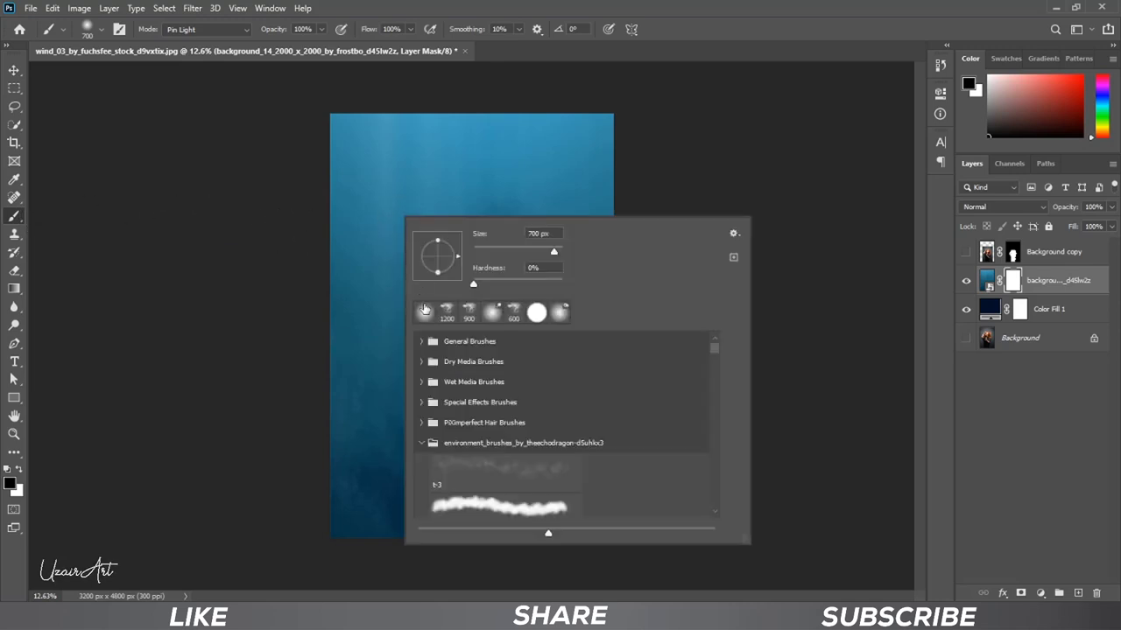
{"action": "left_click", "coordinate": [733, 28]}
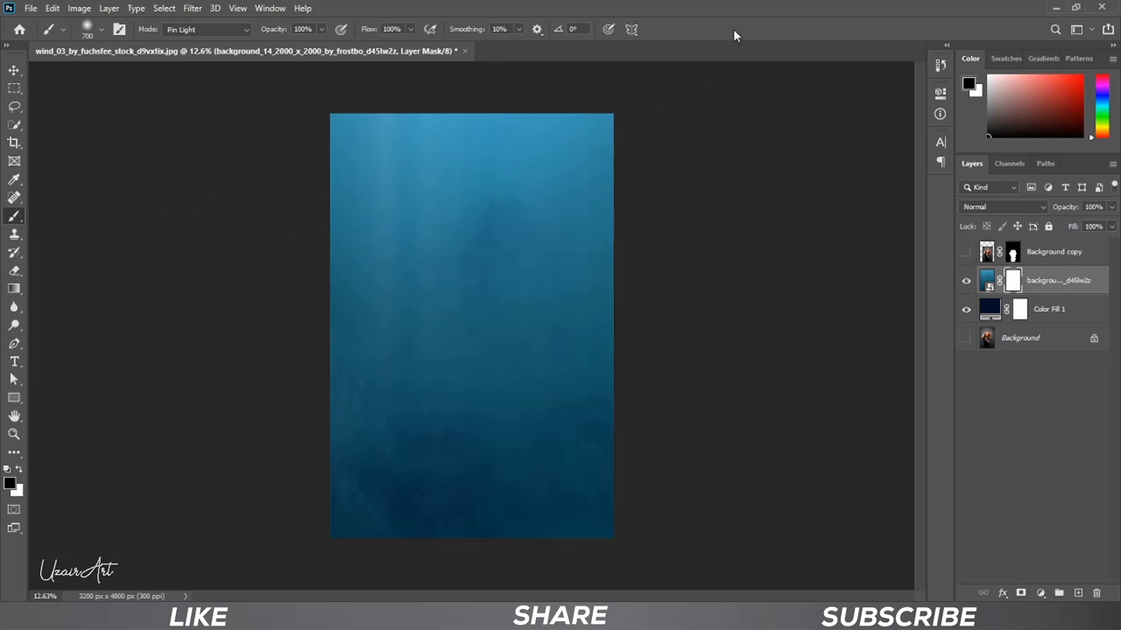
{"action": "left_click", "coordinate": [321, 28]}
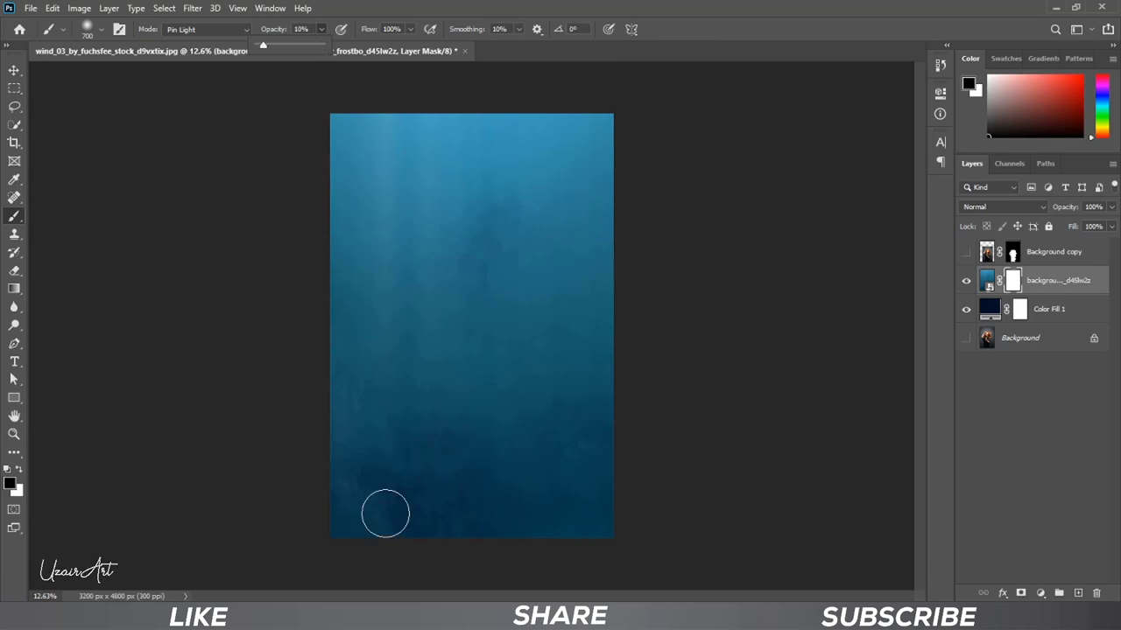
{"action": "key", "text": "bracketright"}
{"action": "key", "text": "bracketright"}
{"action": "key", "text": "bracketright"}
{"action": "key", "text": "bracketright"}
{"action": "key", "text": "bracketright"}
{"action": "key", "text": "bracketright"}
{"action": "key", "text": "bracketright"}
{"action": "key", "text": "bracketright"}
{"action": "key", "text": "bracketright"}
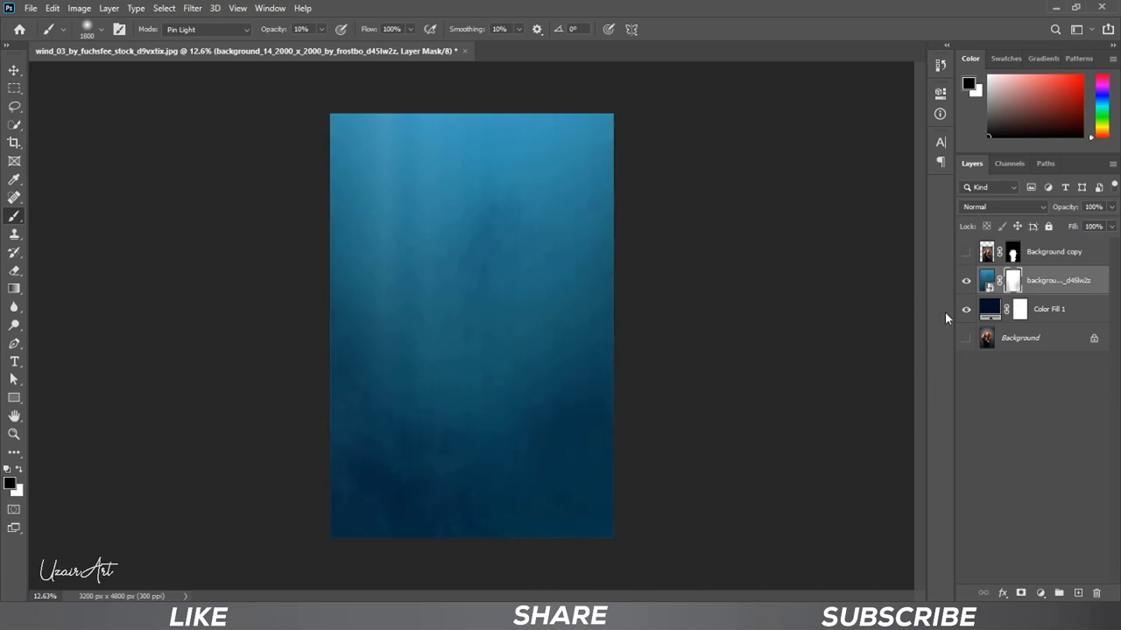
{"action": "left_click", "coordinate": [966, 281]}
{"action": "left_click", "coordinate": [966, 281]}
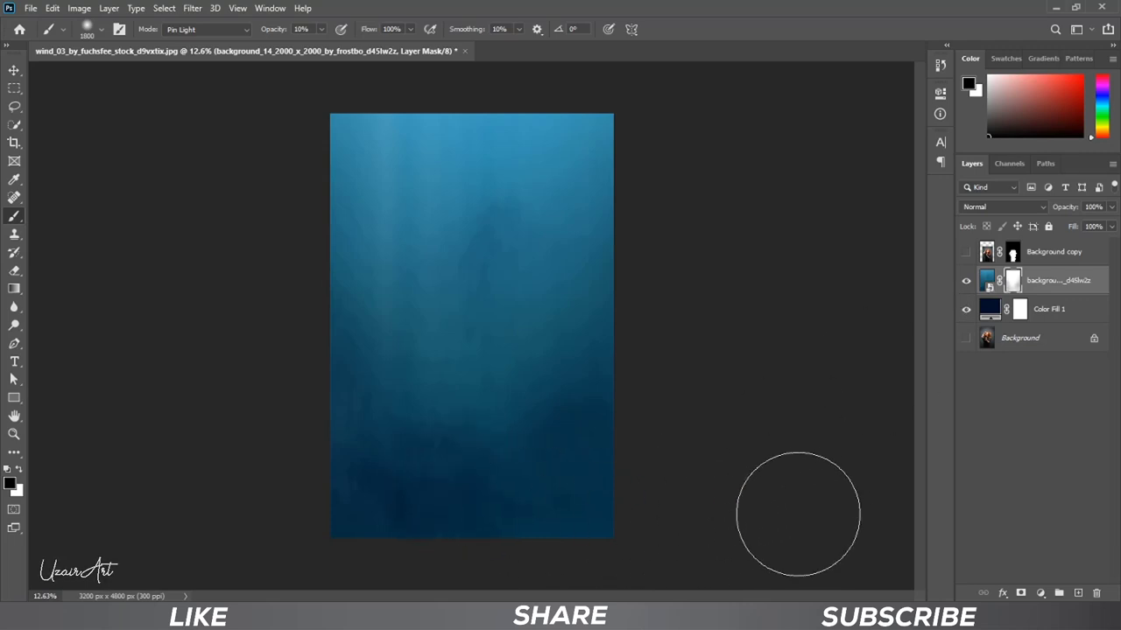
Duplicate the woman layer as Background copy 2, hide the original, and select the underwater layer.
{"action": "left_click", "coordinate": [966, 253]}
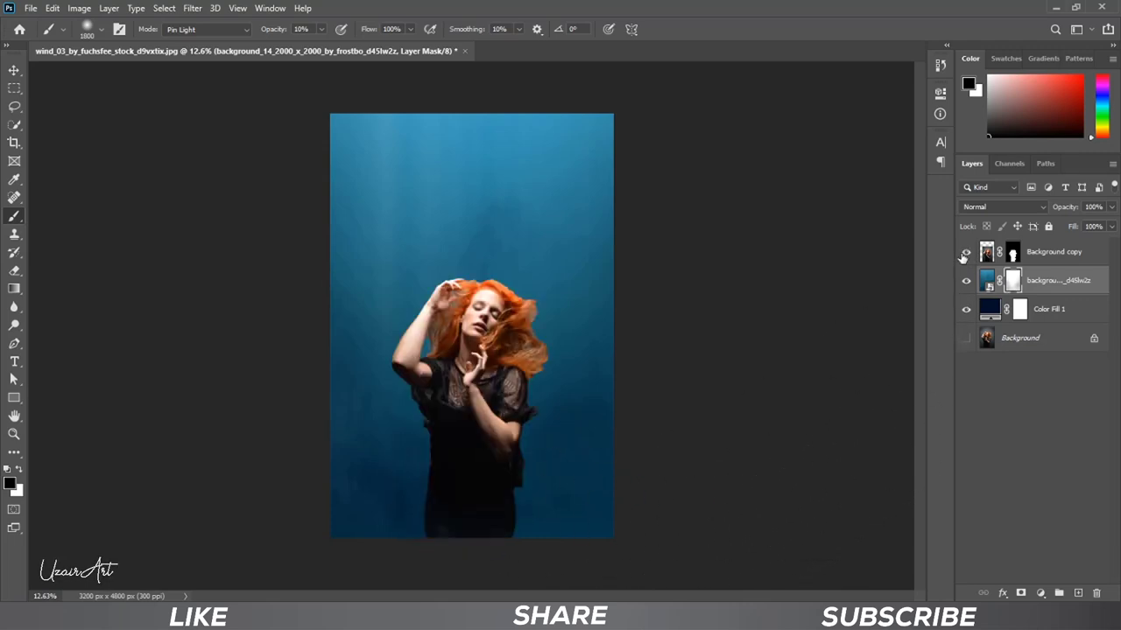
{"action": "scroll", "coordinate": [598, 360], "scroll_direction": "up", "scroll_amount": 2}
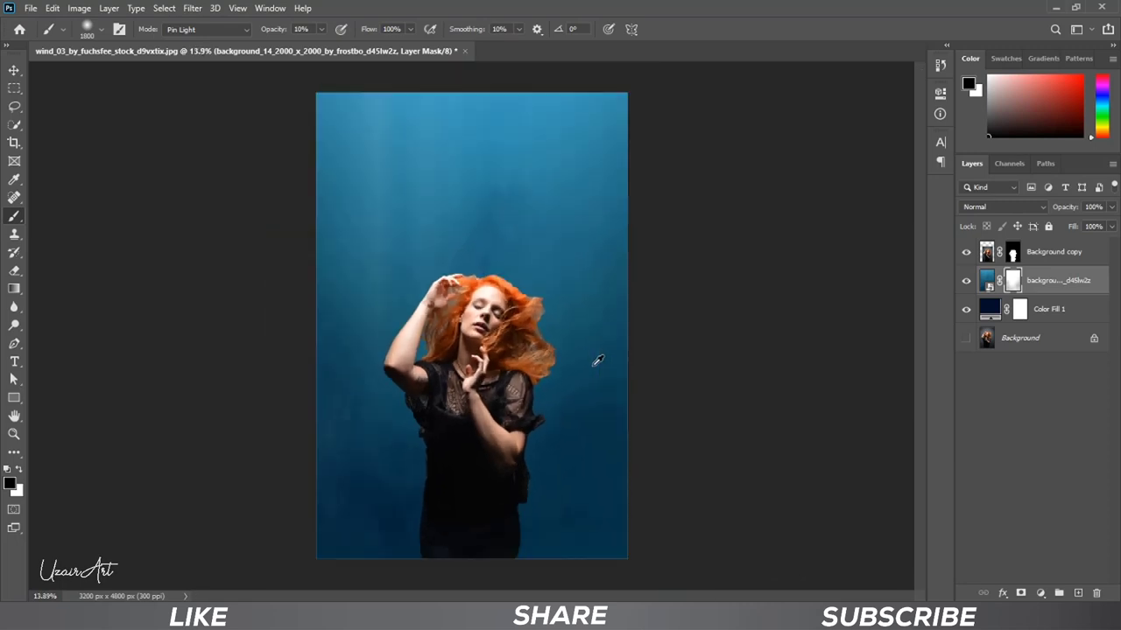
{"action": "scroll", "coordinate": [598, 359], "scroll_direction": "up", "scroll_amount": 1}
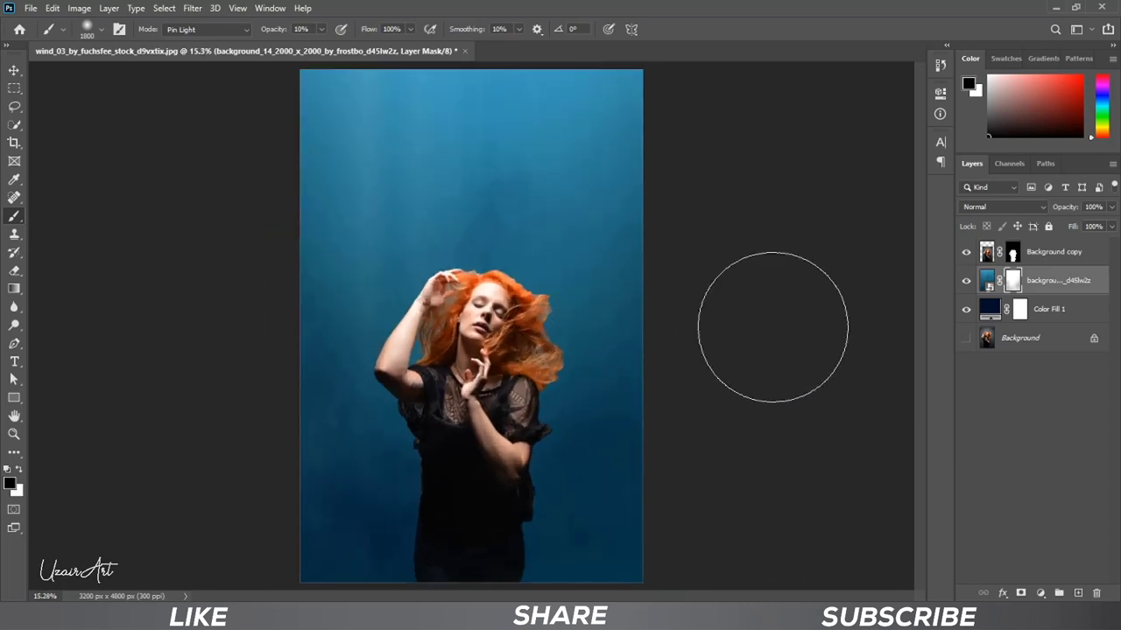
{"action": "left_click", "coordinate": [1013, 254]}
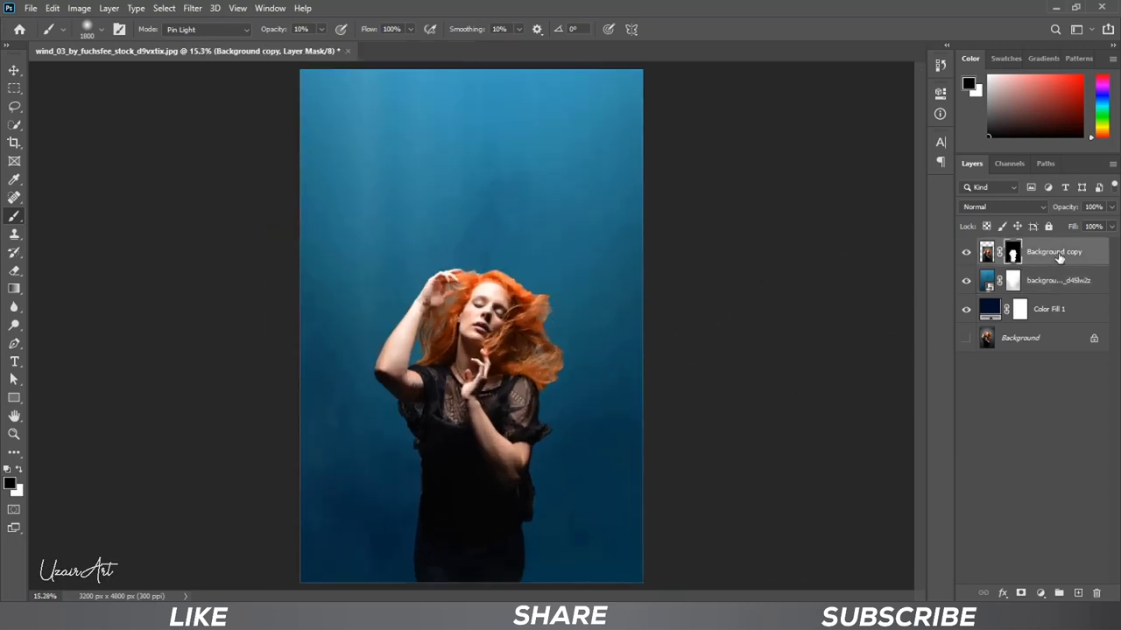
{"action": "left_click_drag", "start_coordinate": [1059, 257], "coordinate": [1078, 593]}
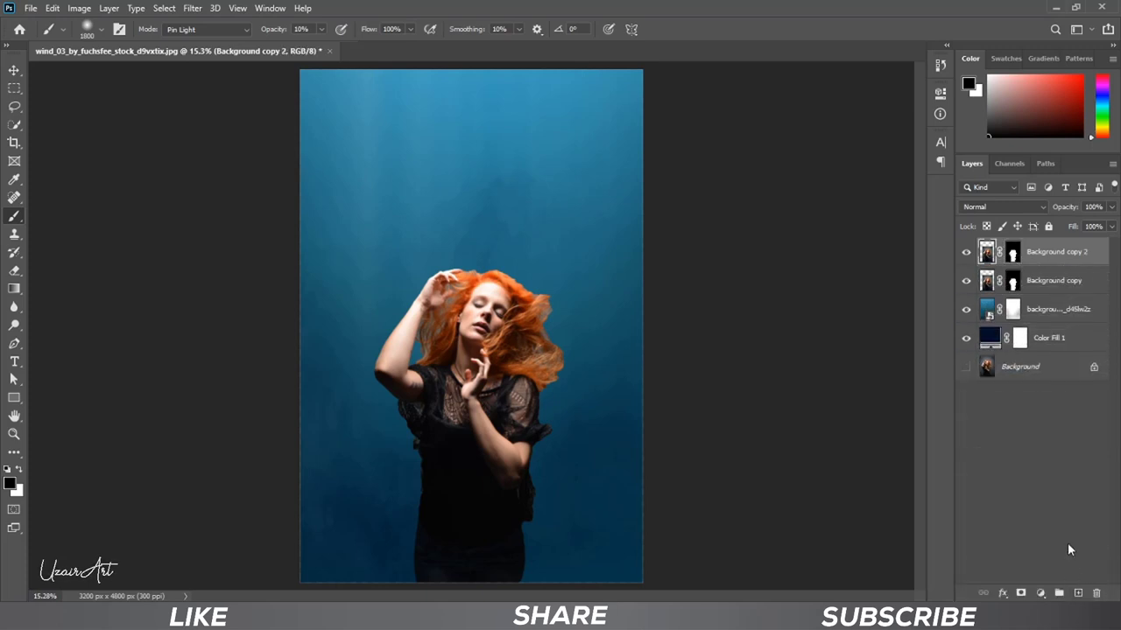
{"action": "left_click", "coordinate": [968, 281]}
{"action": "left_click", "coordinate": [1035, 308]}
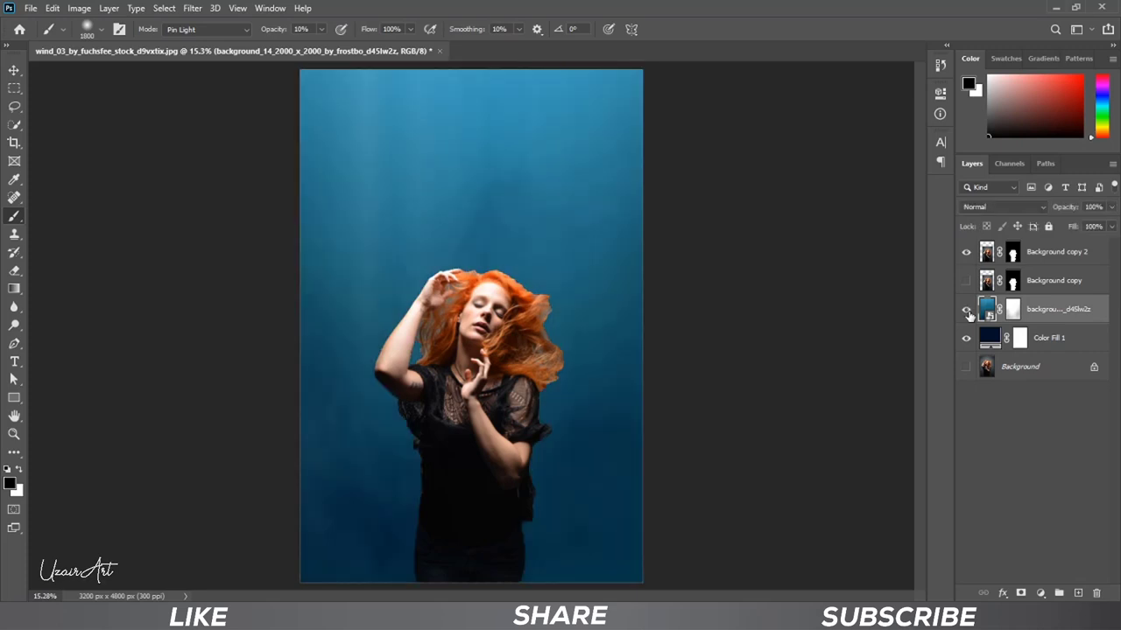
{"action": "left_click", "coordinate": [1040, 592]}
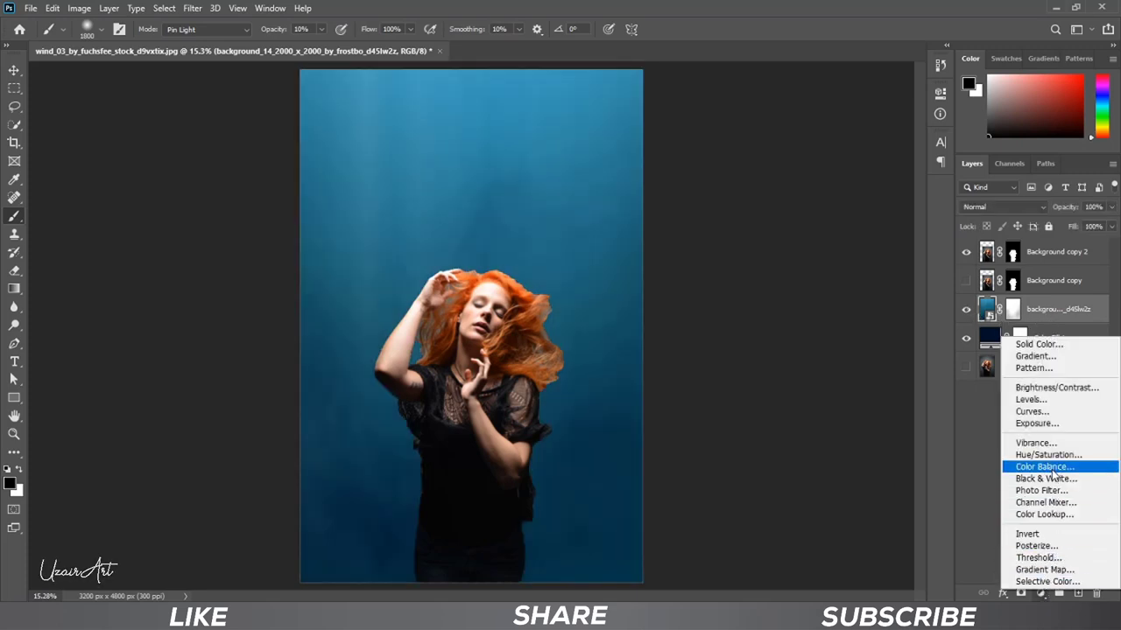
Add a Color Balance layer clipped to the underwater backdrop with midtones at Cyan −10.
{"action": "left_click", "coordinate": [1080, 470]}
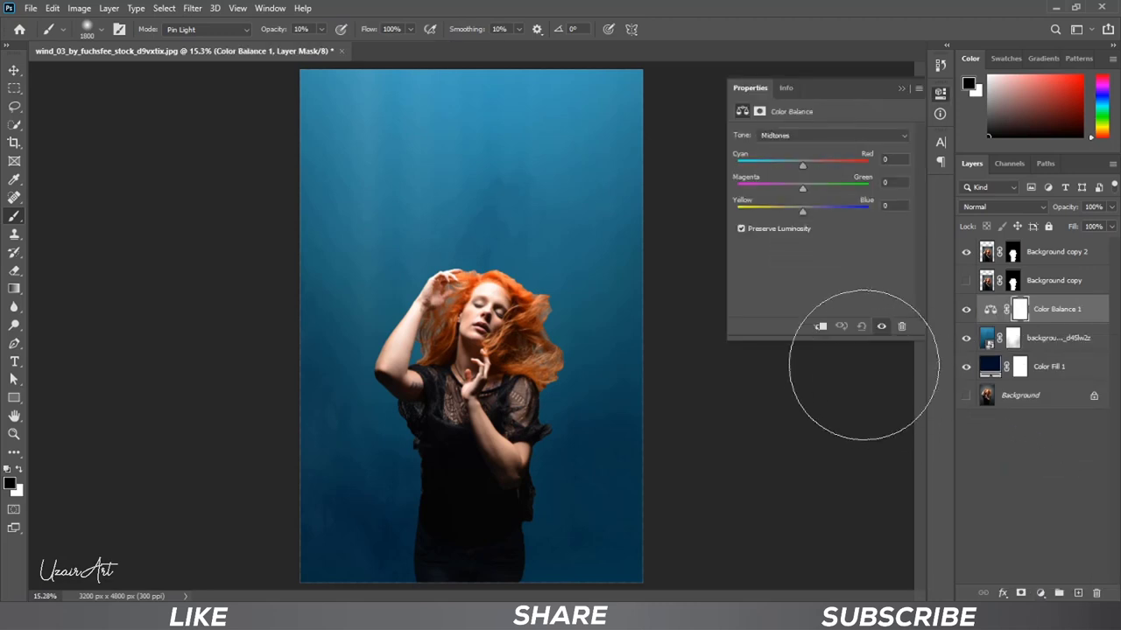
{"action": "left_click", "coordinate": [820, 329]}
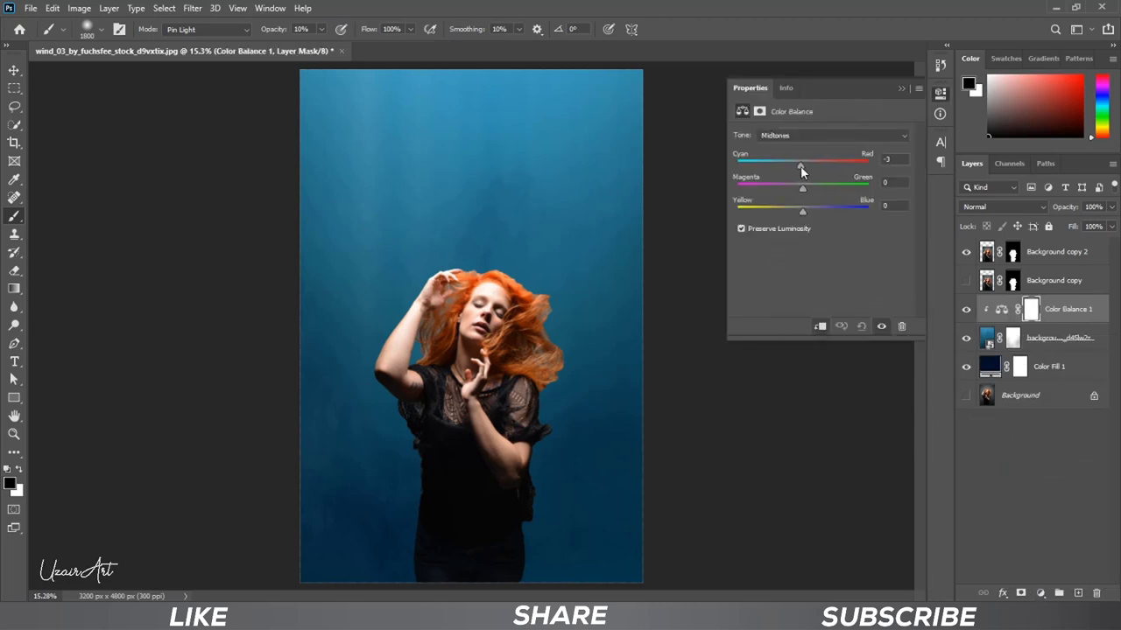
{"action": "left_click_drag", "start_coordinate": [797, 165], "coordinate": [796, 167]}
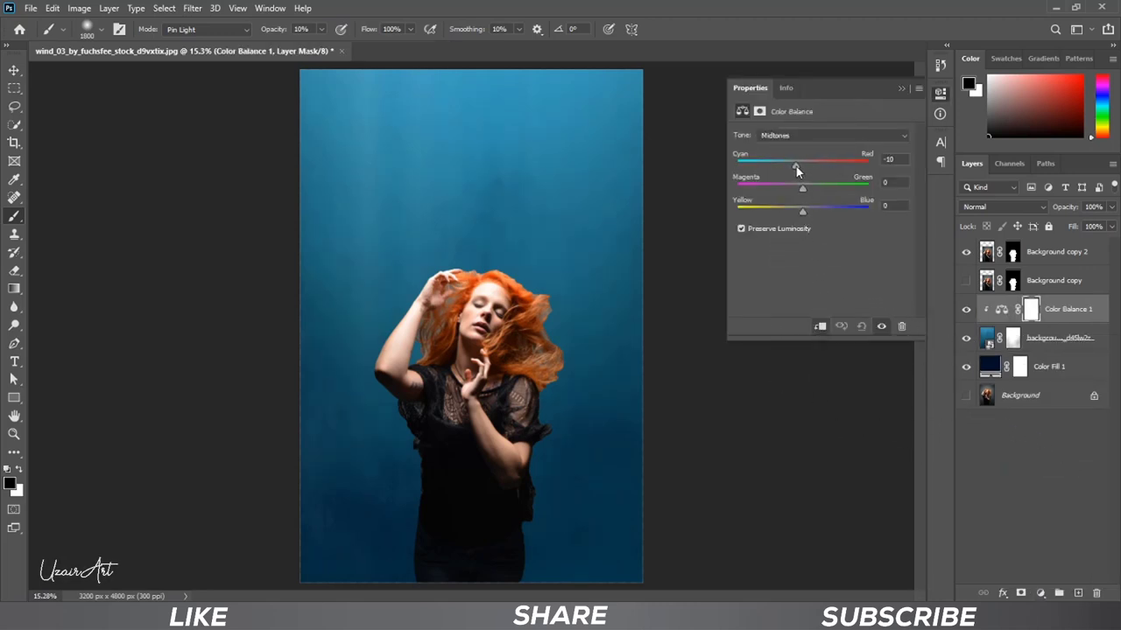
{"action": "left_click", "coordinate": [903, 90]}
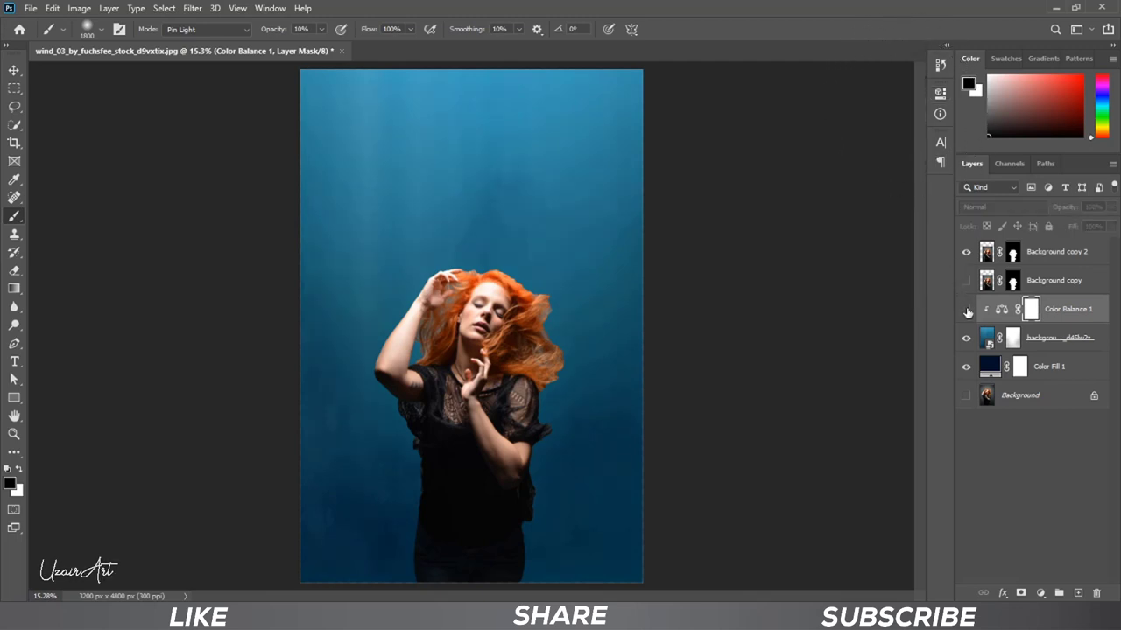
{"action": "left_click", "coordinate": [966, 253]}
Target the Background copy 2 mask and size the soft brush to about 250 px.
{"action": "left_click", "coordinate": [1013, 254]}
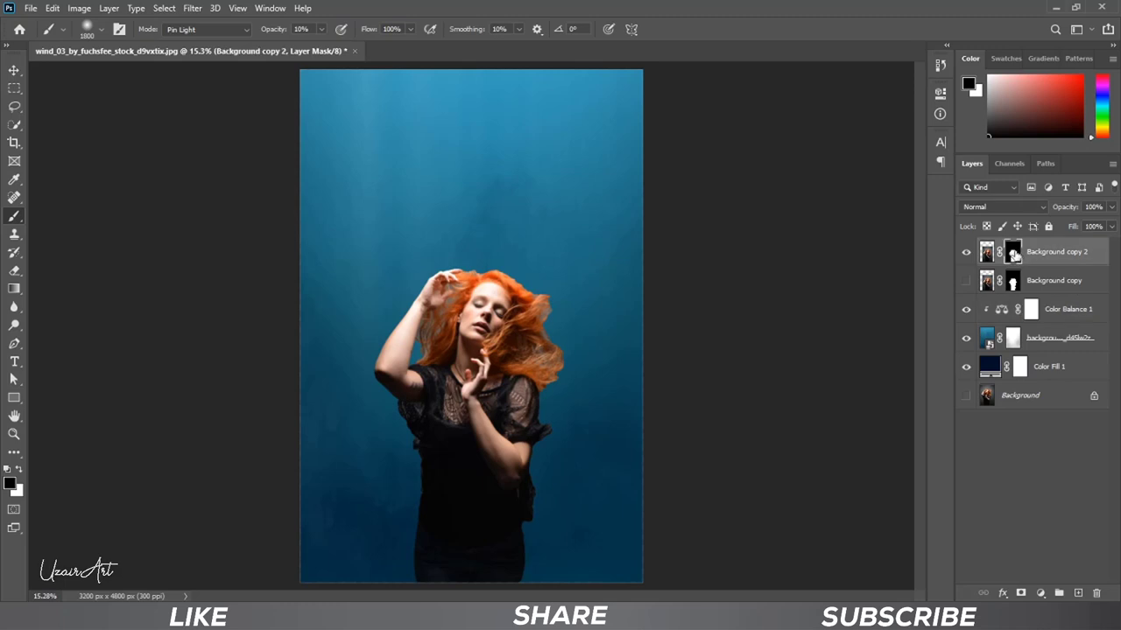
{"action": "key", "text": "bracketleft"}
{"action": "key", "text": "bracketleft"}
{"action": "key", "text": "bracketleft"}
{"action": "key", "text": "bracketleft"}
{"action": "key", "text": "bracketleft"}
{"action": "key", "text": "bracketleft"}
{"action": "left_click", "coordinate": [19, 470]}
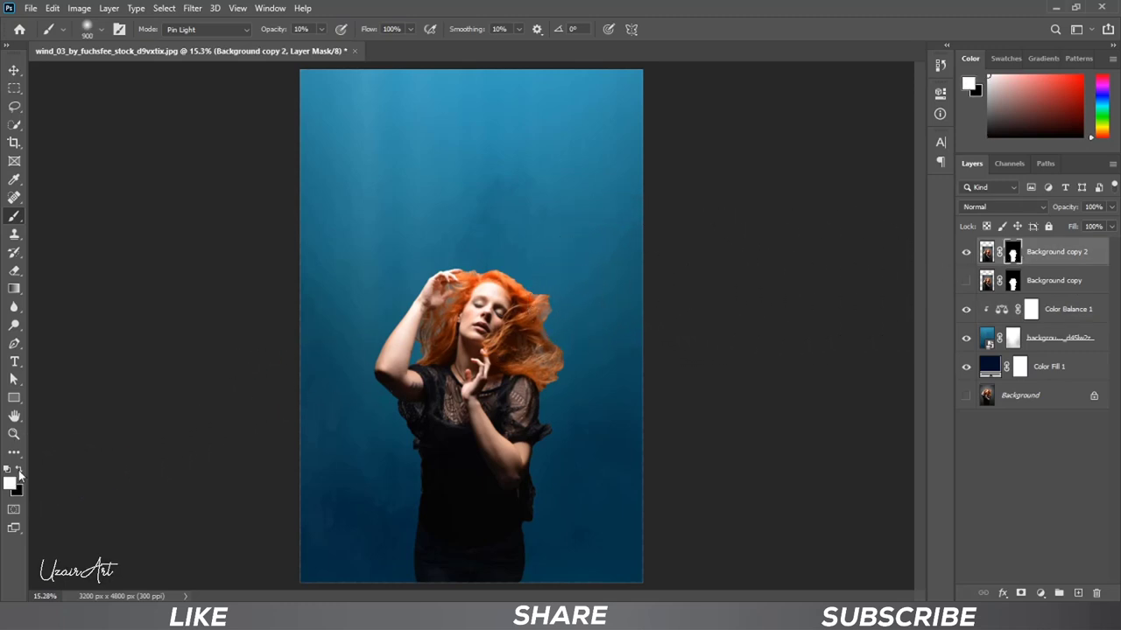
{"action": "scroll", "coordinate": [560, 343], "scroll_direction": "up", "scroll_amount": 3}
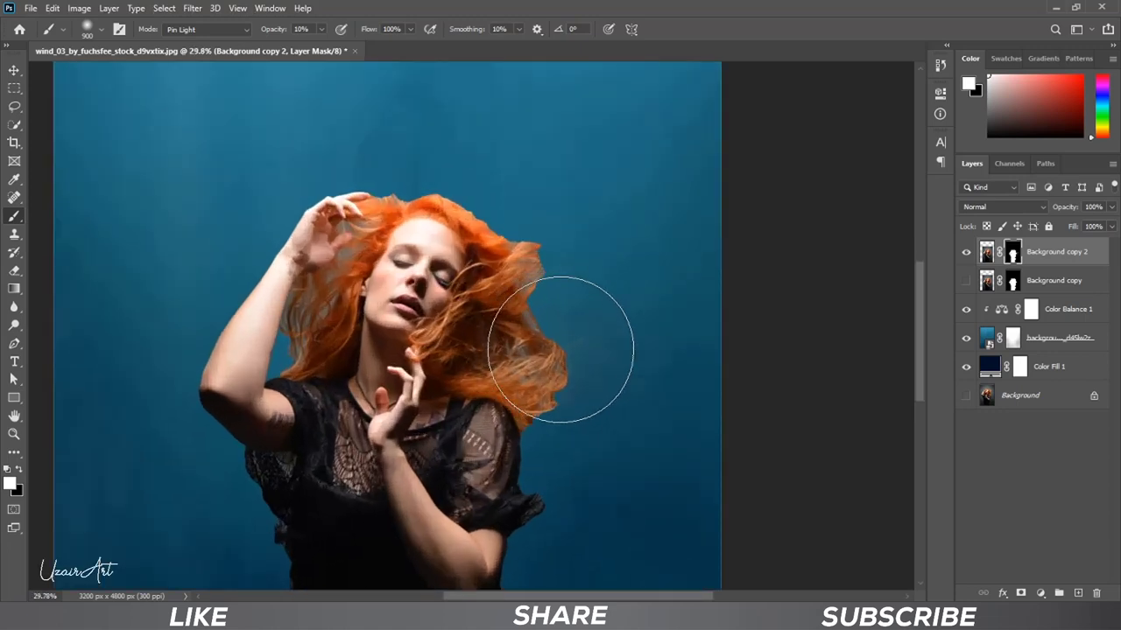
{"action": "key", "text": "bracketleft"}
{"action": "key", "text": "bracketleft"}
{"action": "key", "text": "bracketleft"}
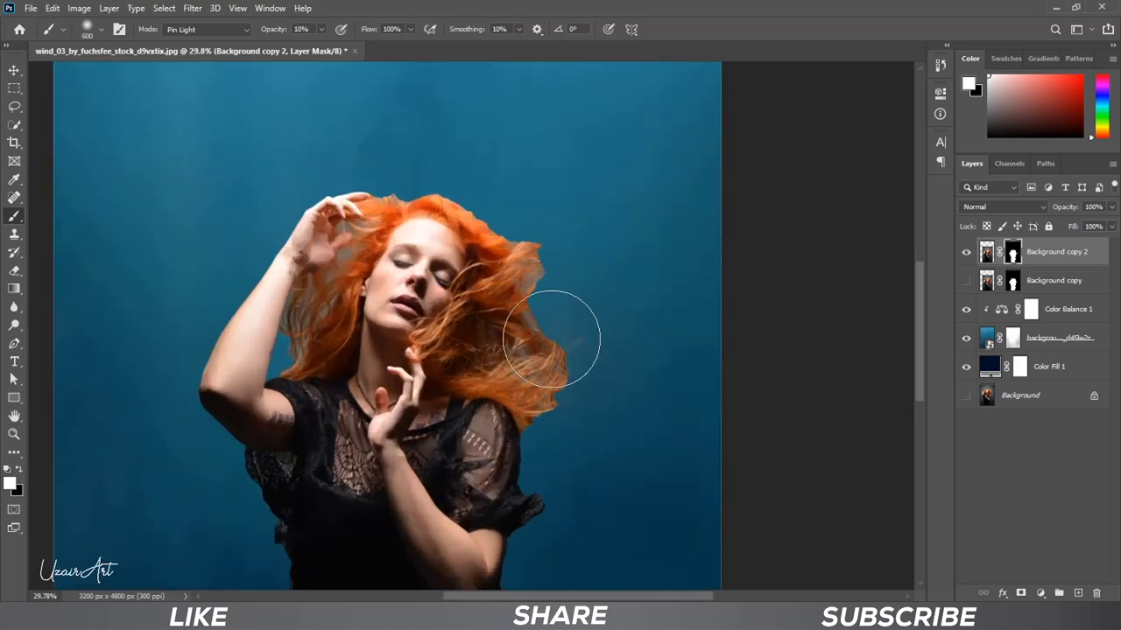
{"action": "left_click", "coordinate": [19, 470]}
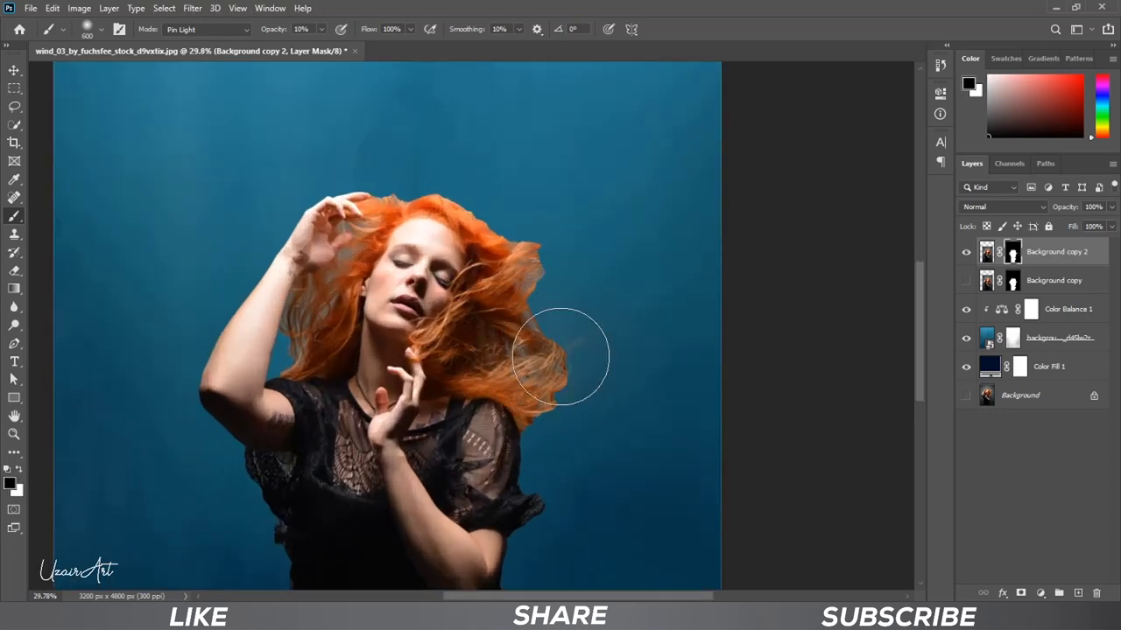
{"action": "key", "text": "bracketleft"}
{"action": "key", "text": "bracketleft"}
{"action": "key", "text": "bracketleft"}
{"action": "key", "text": "bracketleft"}
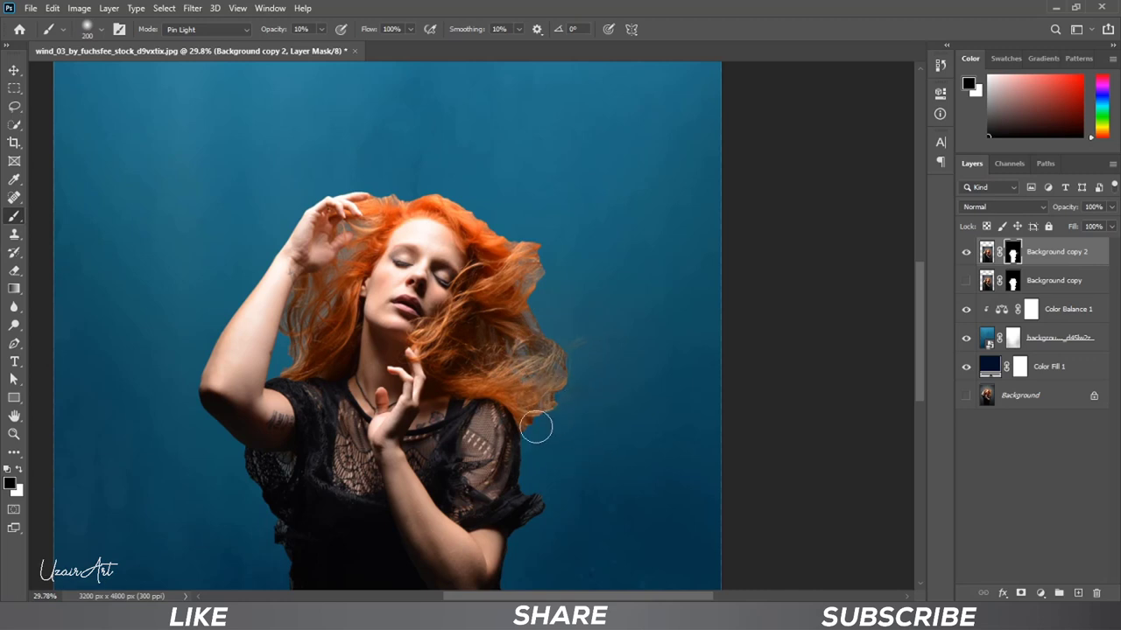
{"action": "key", "text": "bracketright"}
{"action": "key", "text": "bracketright"}
{"action": "key", "text": "bracketright"}
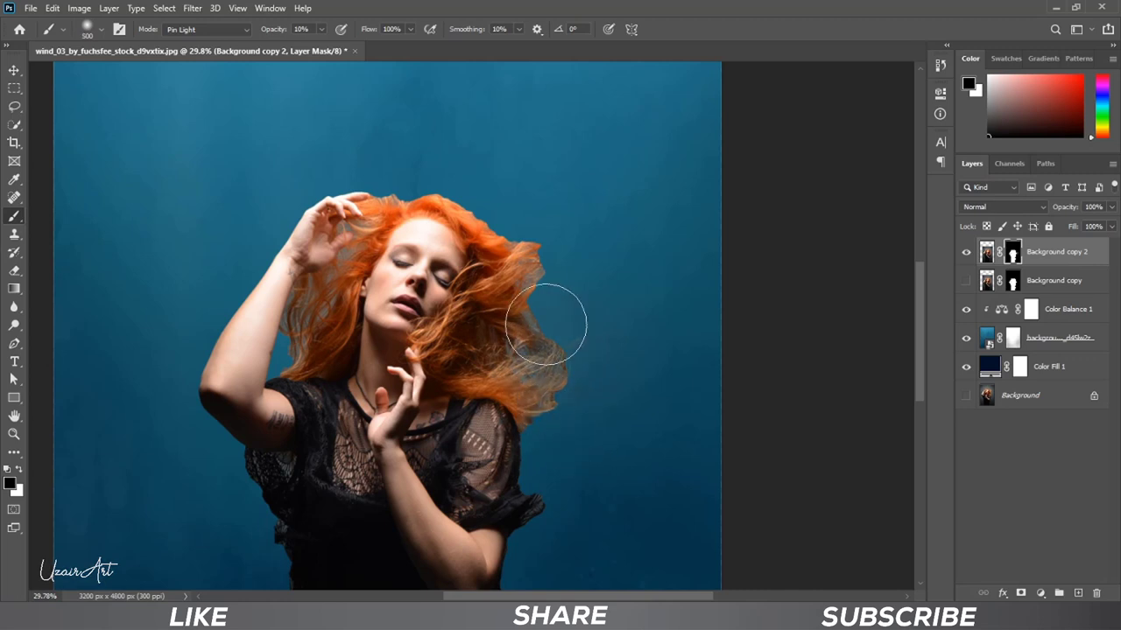
{"action": "scroll", "coordinate": [534, 245], "scroll_direction": "up", "scroll_amount": 1}
{"action": "key", "text": "bracketleft"}
{"action": "key", "text": "bracketleft"}
{"action": "key", "text": "bracketleft"}
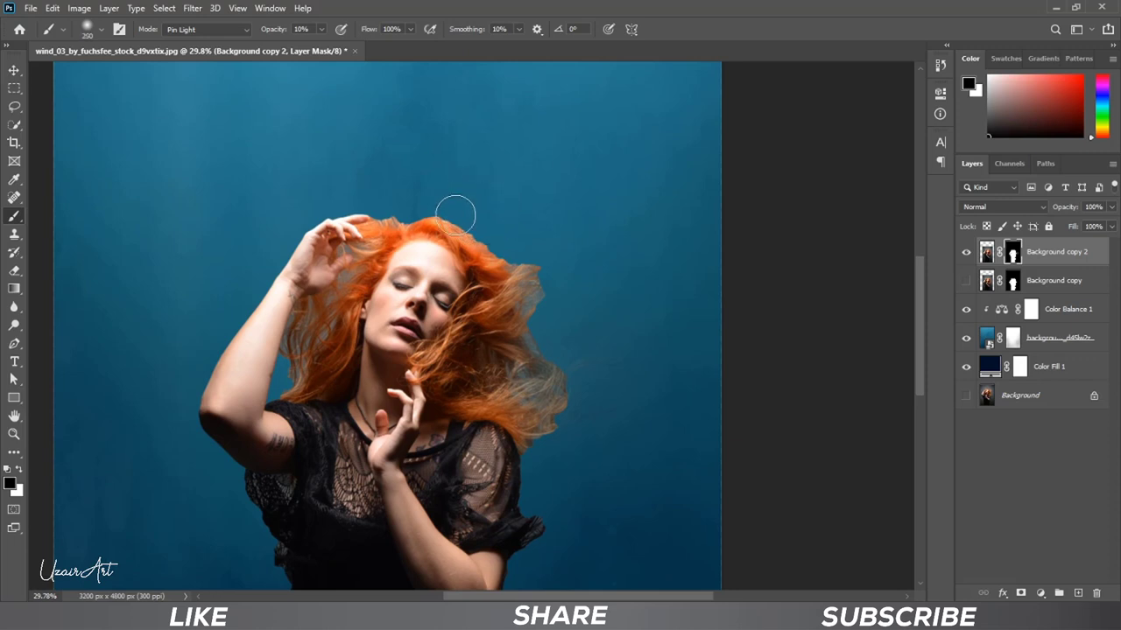
{"action": "key", "text": "bracketleft"}
{"action": "key", "text": "bracketright"}
{"action": "key", "text": "bracketright"}
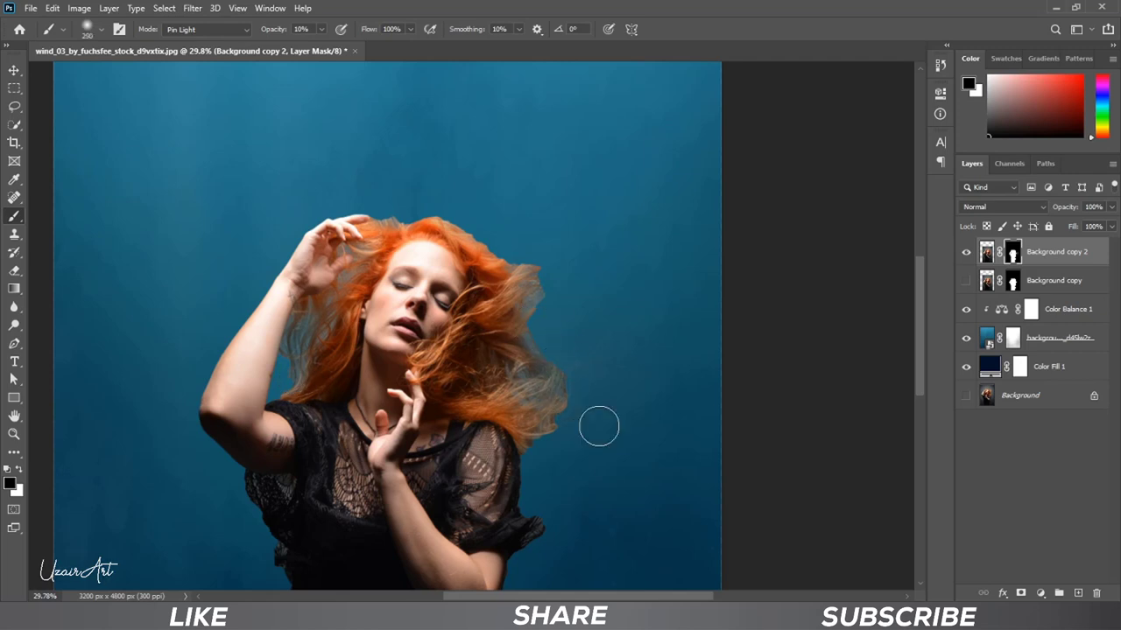
Paint white on the mask to restore loose hair strands on the right and beside the sleeve.
{"action": "left_click", "coordinate": [19, 471]}
{"action": "key", "text": "bracketright"}
{"action": "key", "text": "bracketright"}
{"action": "key", "text": "bracketright"}
{"action": "mouse_move", "coordinate": [570, 370]}
{"action": "left_mouse_down"}
{"action": "mouse_move", "coordinate": [540, 356]}
{"action": "mouse_move", "coordinate": [563, 332]}
{"action": "mouse_move", "coordinate": [533, 243]}
{"action": "mouse_move", "coordinate": [533, 265]}
{"action": "left_mouse_up"}
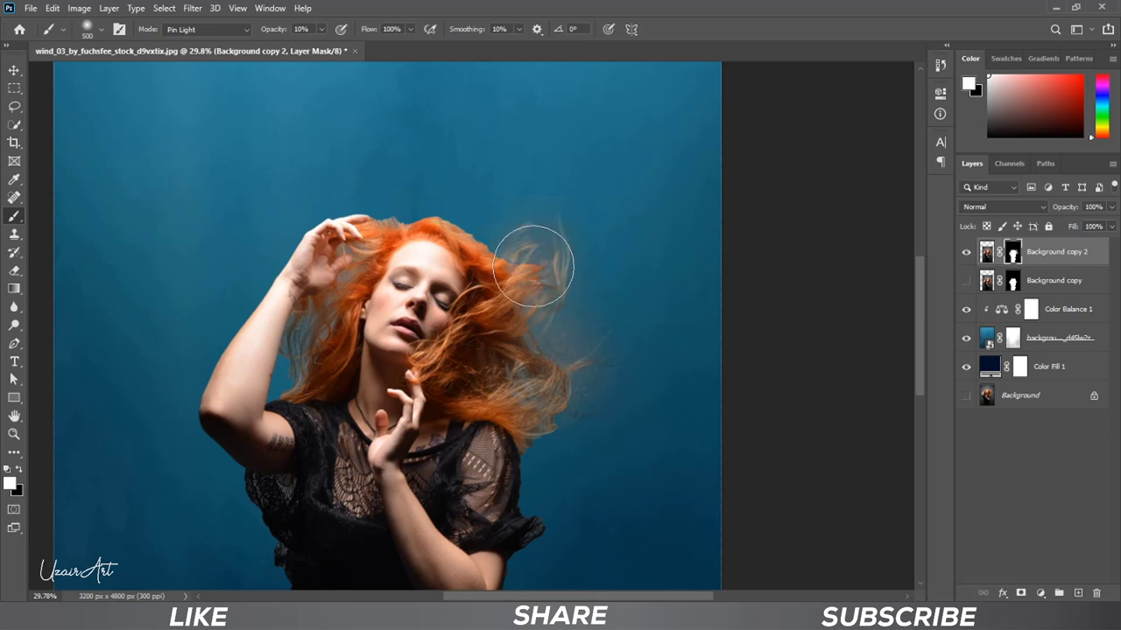
{"action": "scroll", "coordinate": [534, 265], "scroll_direction": "down", "scroll_amount": 3}
{"action": "scroll", "coordinate": [586, 423], "scroll_direction": "up", "scroll_amount": 2}
{"action": "key", "text": "bracketleft"}
{"action": "key", "text": "bracketleft"}
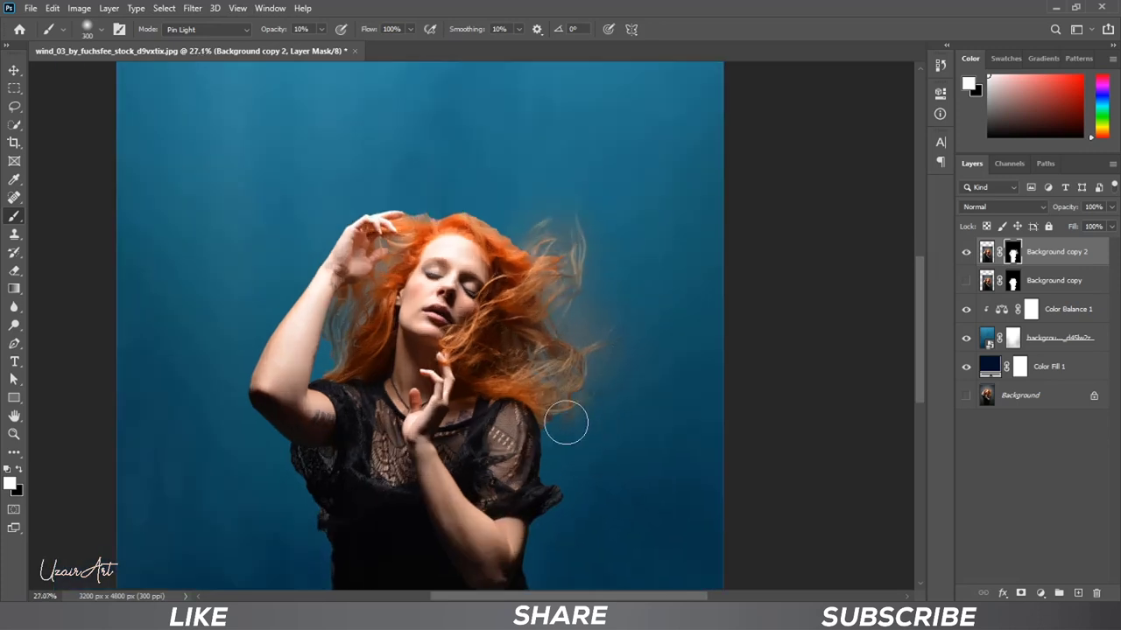
{"action": "key", "text": "bracketleft"}
{"action": "left_click_drag", "start_coordinate": [576, 412], "coordinate": [558, 487]}
Paint faint hair wisps back in above the head with a 175 px brush.
{"action": "key", "text": "bracketleft"}
{"action": "key", "text": "bracketright"}
{"action": "key", "text": "bracketright"}
{"action": "key", "text": "bracketright"}
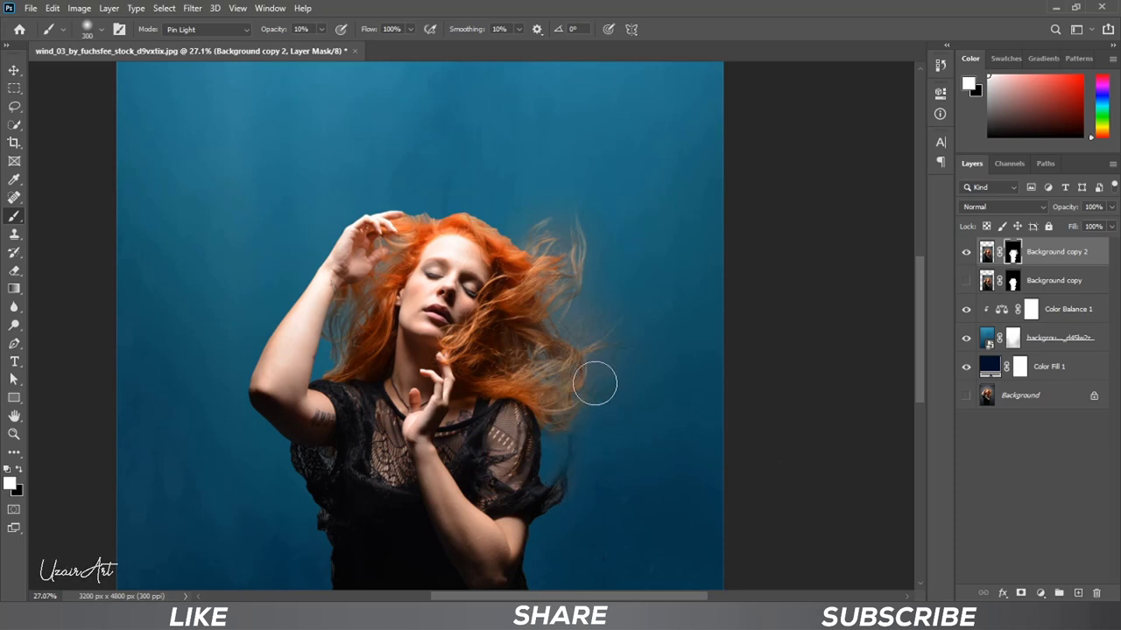
Reveal more hair wisps on the right side, ending with a 50 px brush.
{"action": "key", "text": "bracketright"}
{"action": "key", "text": "bracketleft"}
{"action": "key", "text": "bracketleft"}
{"action": "key", "text": "bracketleft"}
{"action": "mouse_move", "coordinate": [445, 200]}
{"action": "left_mouse_down"}
{"action": "mouse_move", "coordinate": [419, 208]}
{"action": "mouse_move", "coordinate": [398, 193]}
{"action": "mouse_move", "coordinate": [495, 222]}
{"action": "mouse_move", "coordinate": [481, 202]}
{"action": "left_mouse_up"}
{"action": "key", "text": "bracketleft"}
{"action": "key", "text": "bracketright"}
{"action": "key", "text": "bracketright"}
{"action": "key", "text": "bracketleft"}
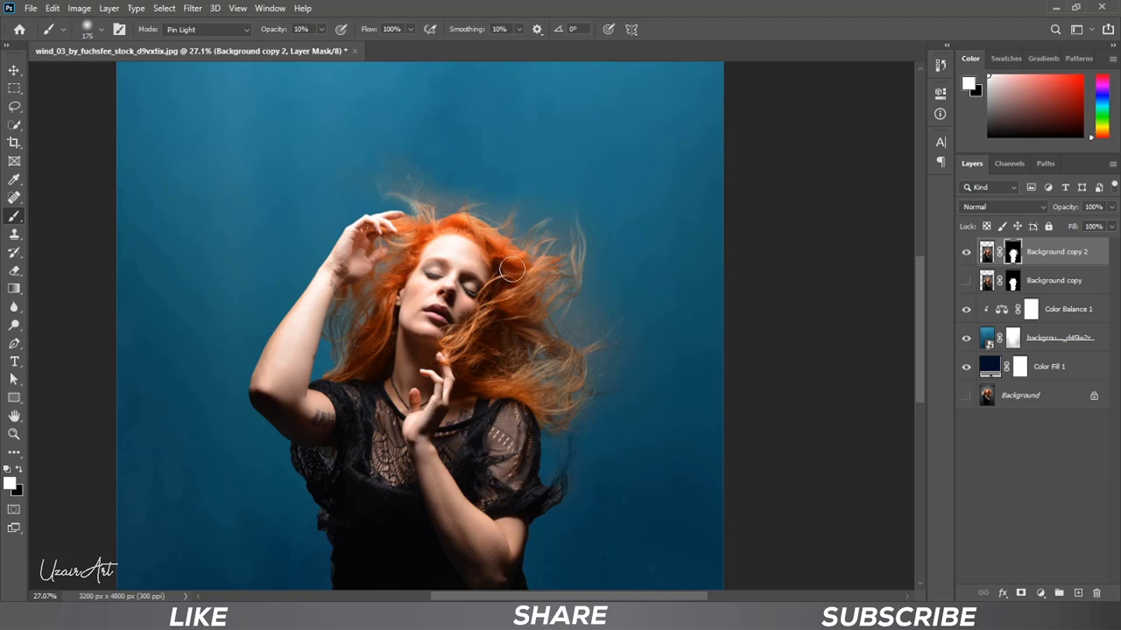
{"action": "key", "text": "bracketright"}
{"action": "key", "text": "bracketright"}
{"action": "left_click_drag", "start_coordinate": [597, 340], "coordinate": [593, 387]}
{"action": "key", "text": "bracketleft"}
{"action": "key", "text": "bracketleft"}
{"action": "key", "text": "bracketleft"}
{"action": "key", "text": "bracketleft"}
{"action": "key", "text": "bracketleft"}
{"action": "key", "text": "bracketright"}
{"action": "scroll", "coordinate": [325, 338], "scroll_direction": "up", "scroll_amount": 3}
{"action": "scroll", "coordinate": [321, 350], "scroll_direction": "up", "scroll_amount": 3}
{"action": "key", "text": "bracketleft"}
{"action": "key", "text": "bracketleft"}
{"action": "key", "text": "bracketleft"}
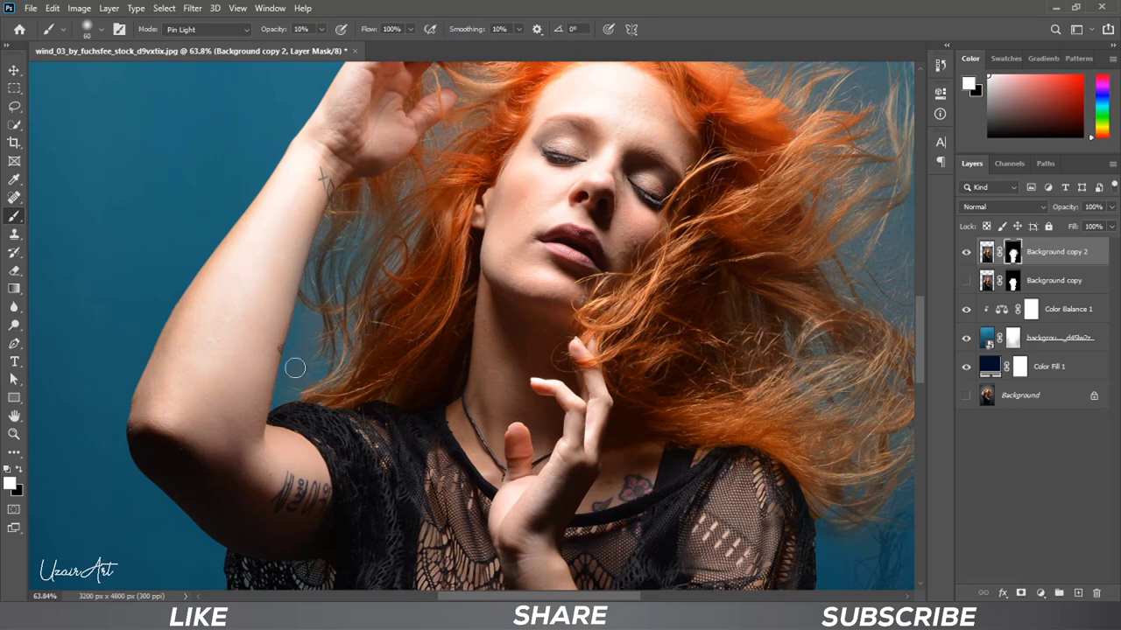
Zoom out to fit the whole image on screen.
{"action": "key", "text": "ctrl+0"}
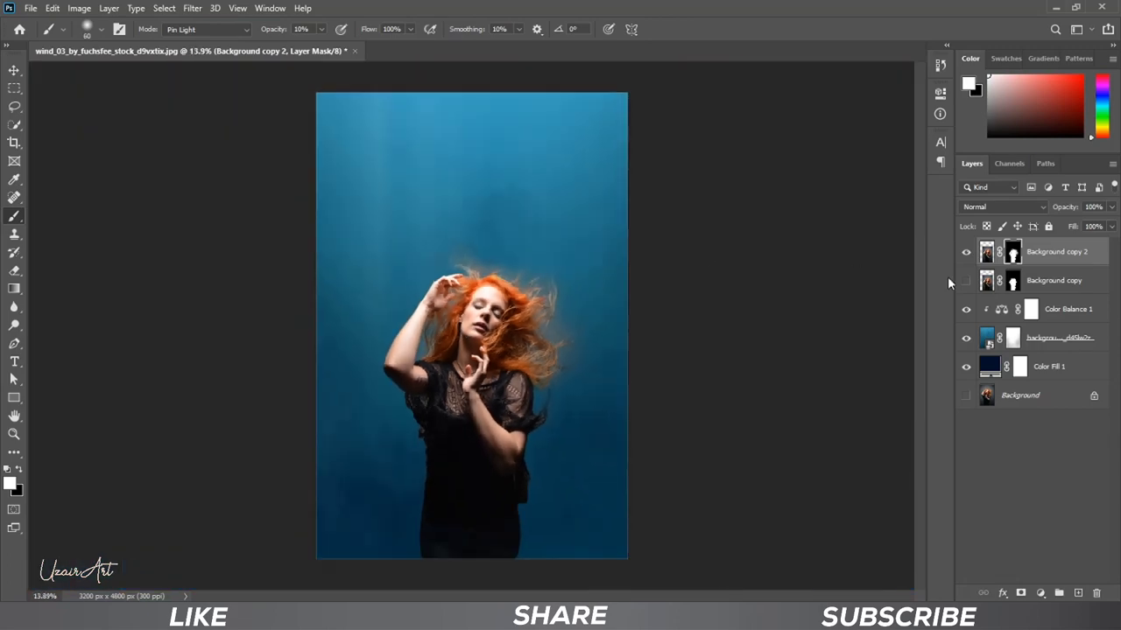
{"action": "scroll", "coordinate": [522, 297], "scroll_direction": "up", "scroll_amount": 5}
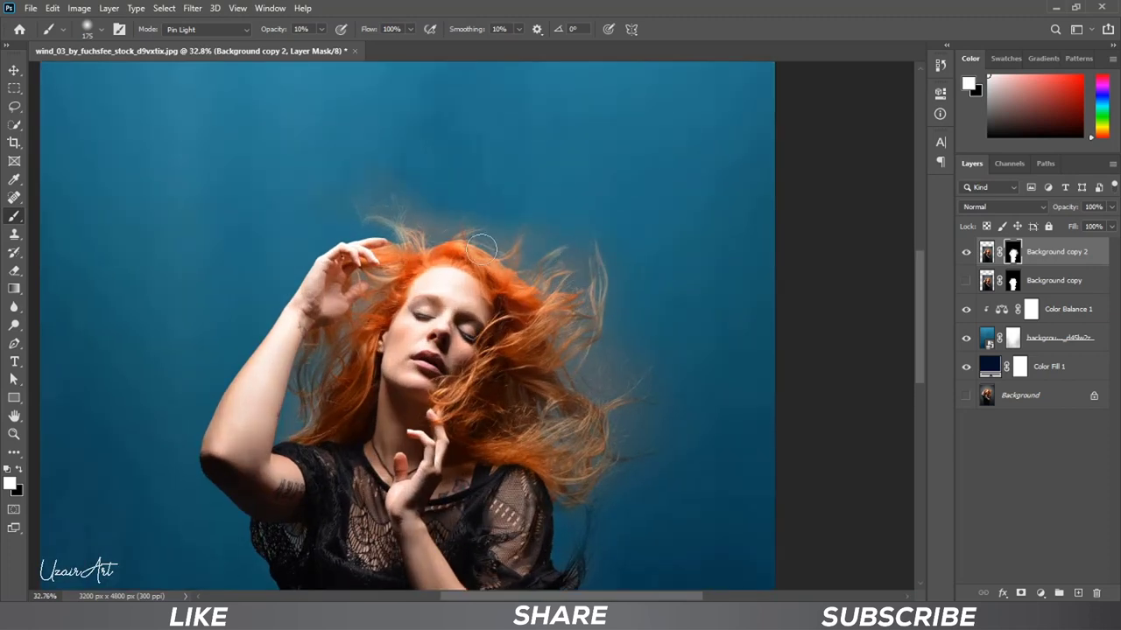
{"action": "scroll", "coordinate": [517, 280], "scroll_direction": "down", "scroll_amount": 4}
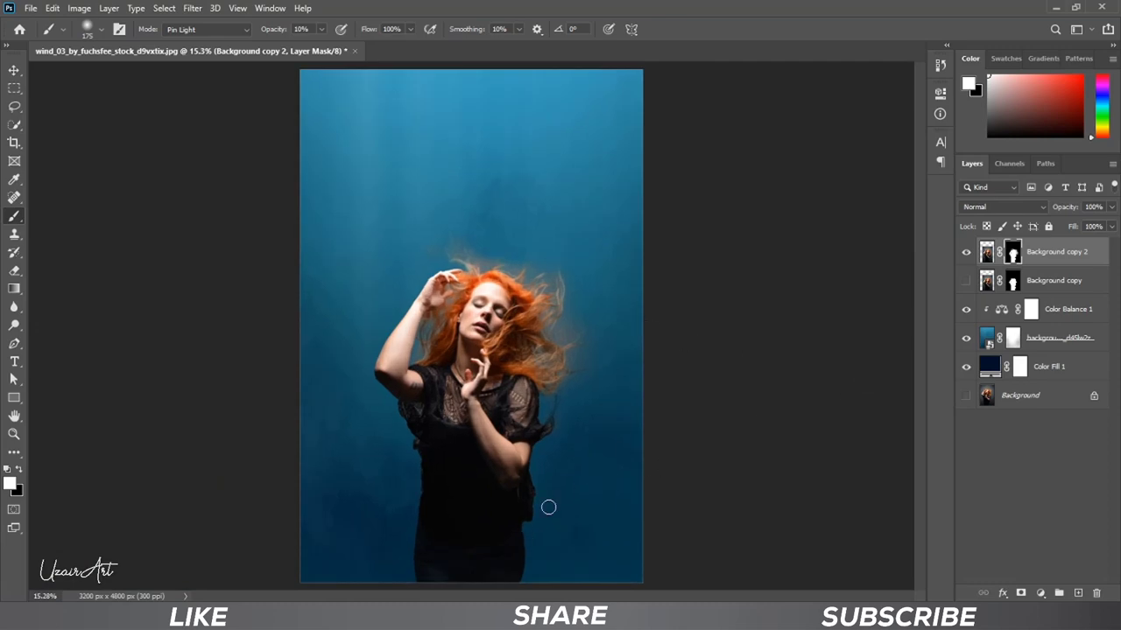
{"action": "scroll", "coordinate": [548, 507], "scroll_direction": "up", "scroll_amount": 2}
{"action": "scroll", "coordinate": [429, 476], "scroll_direction": "up", "scroll_amount": 2}
{"action": "scroll", "coordinate": [263, 368], "scroll_direction": "up", "scroll_amount": 2}
{"action": "scroll", "coordinate": [218, 325], "scroll_direction": "up", "scroll_amount": 2}
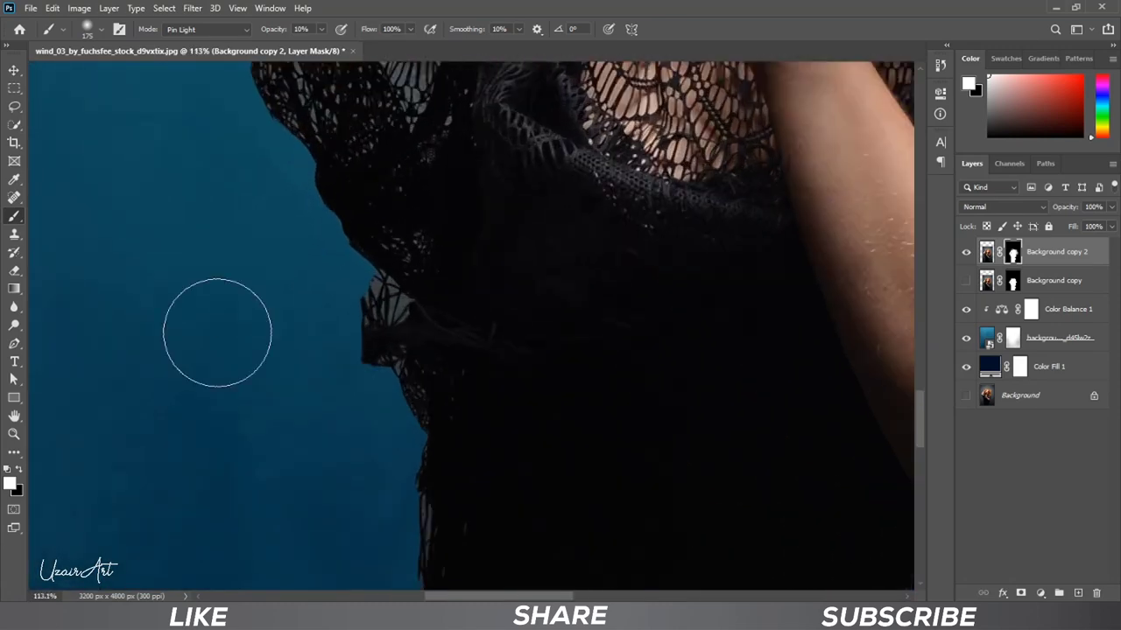
Paint black at 100% opacity with a 50 px brush along the dress's lace edge.
{"action": "left_click", "coordinate": [321, 29]}
{"action": "left_click_drag", "start_coordinate": [319, 45], "coordinate": [502, 46]}
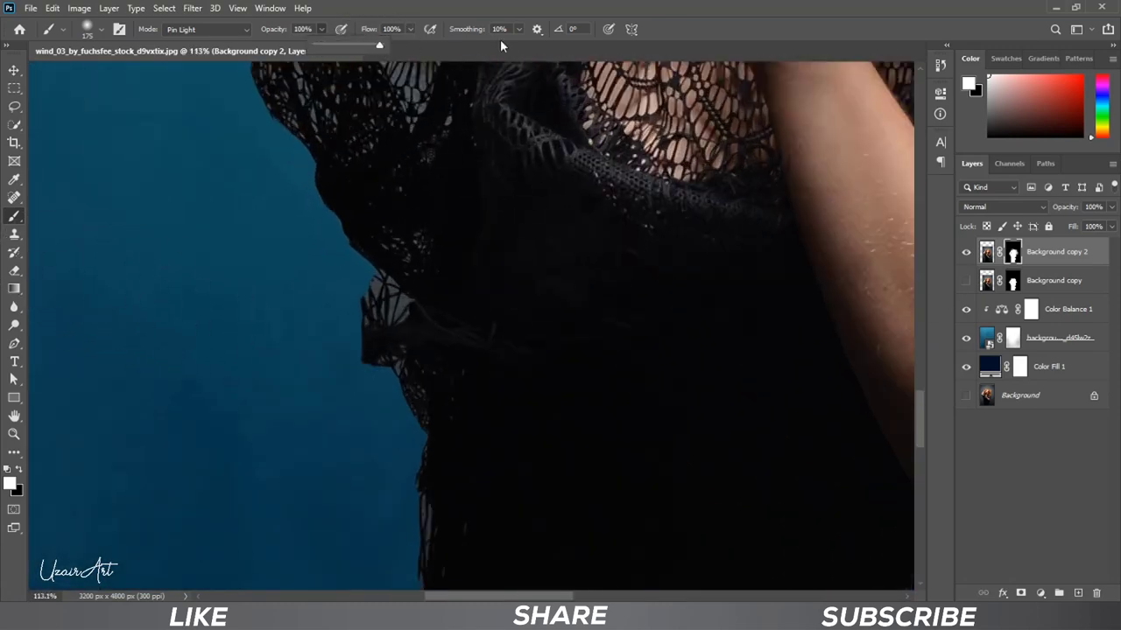
{"action": "key", "text": "bracketleft"}
{"action": "key", "text": "bracketleft"}
{"action": "key", "text": "bracketleft"}
{"action": "key", "text": "bracketleft"}
{"action": "key", "text": "bracketleft"}
{"action": "key", "text": "bracketleft"}
{"action": "key", "text": "bracketleft"}
{"action": "key", "text": "bracketleft"}
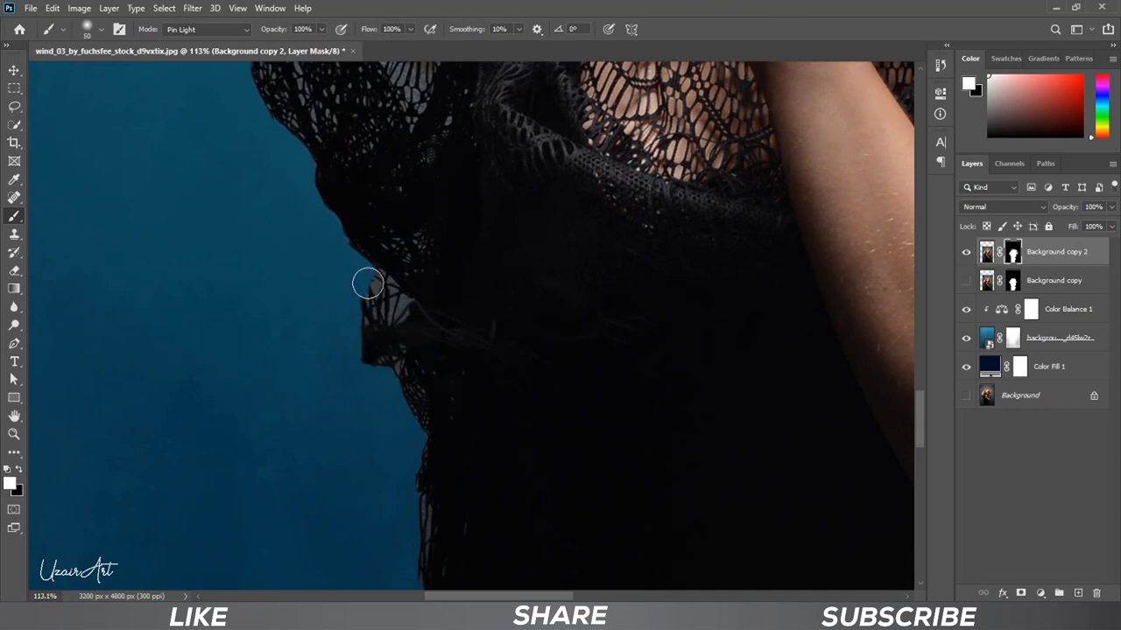
{"action": "key", "text": "x"}
{"action": "right_click", "coordinate": [345, 275]}
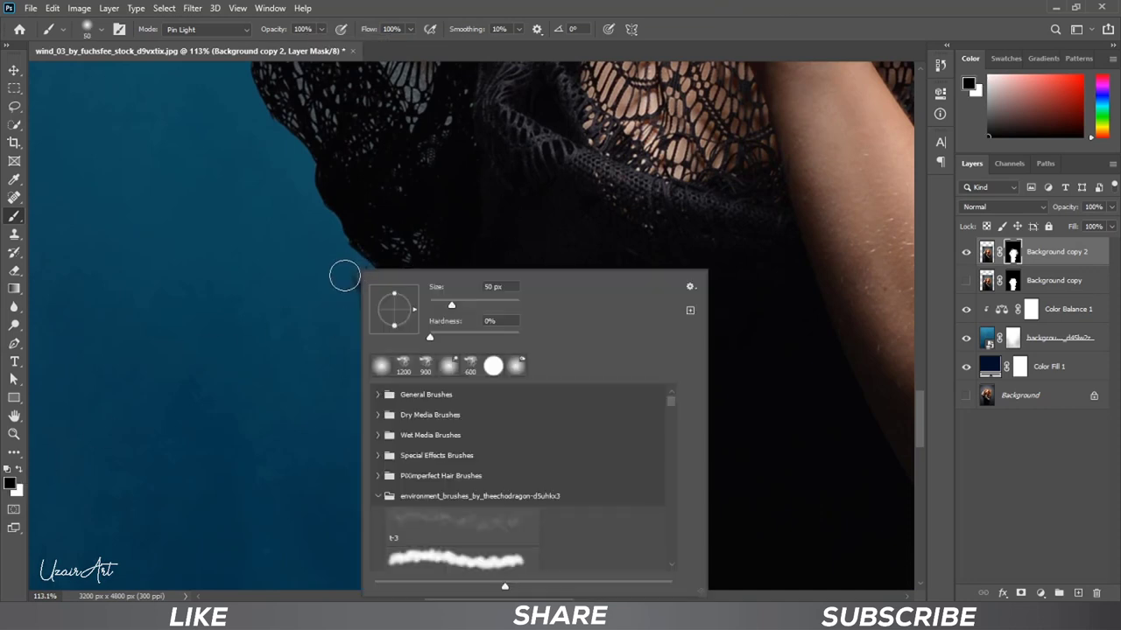
{"action": "left_click", "coordinate": [602, 192]}
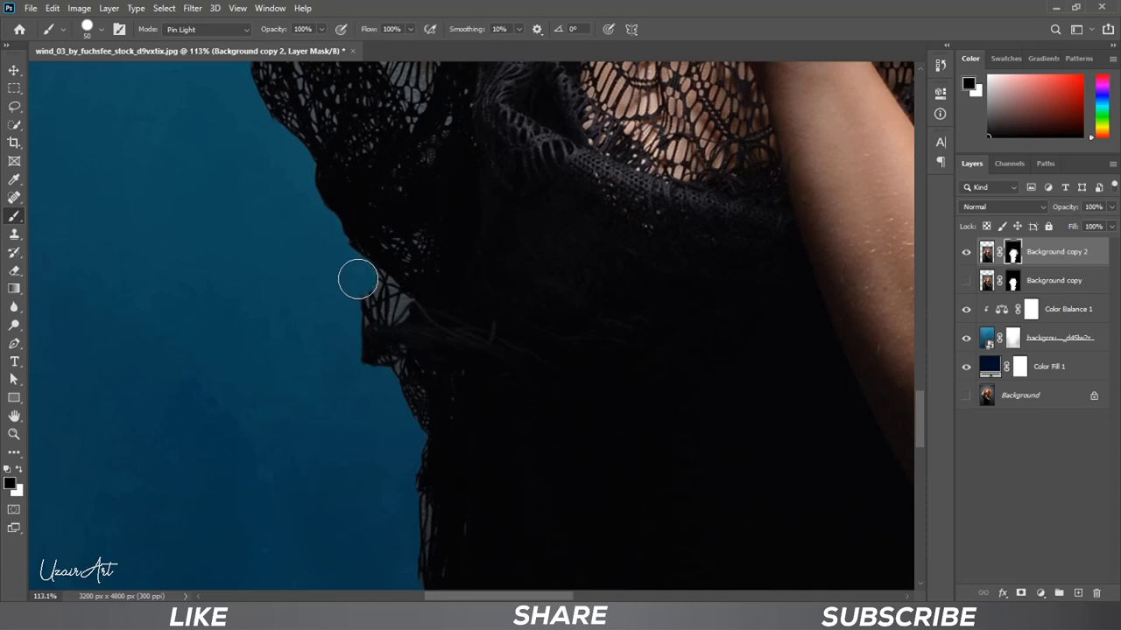
{"action": "left_click_drag", "start_coordinate": [358, 280], "coordinate": [400, 445]}
{"action": "scroll", "coordinate": [310, 300], "scroll_direction": "down", "scroll_amount": 3}
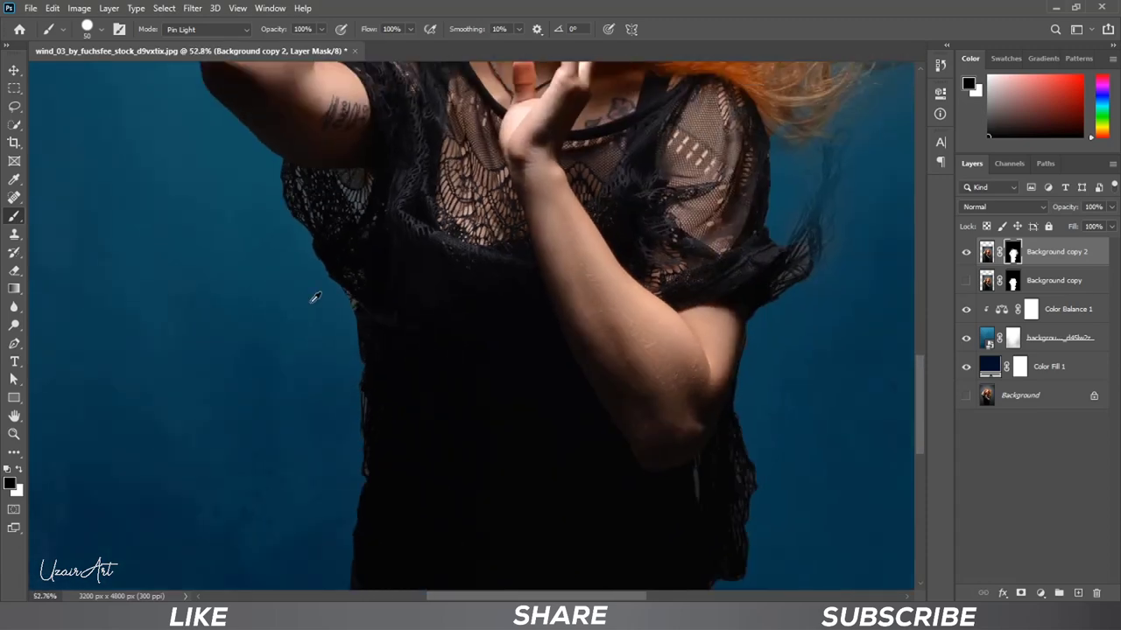
{"action": "scroll", "coordinate": [315, 298], "scroll_direction": "down", "scroll_amount": 2}
{"action": "scroll", "coordinate": [315, 298], "scroll_direction": "down", "scroll_amount": 2}
{"action": "scroll", "coordinate": [506, 388], "scroll_direction": "down", "scroll_amount": 1}
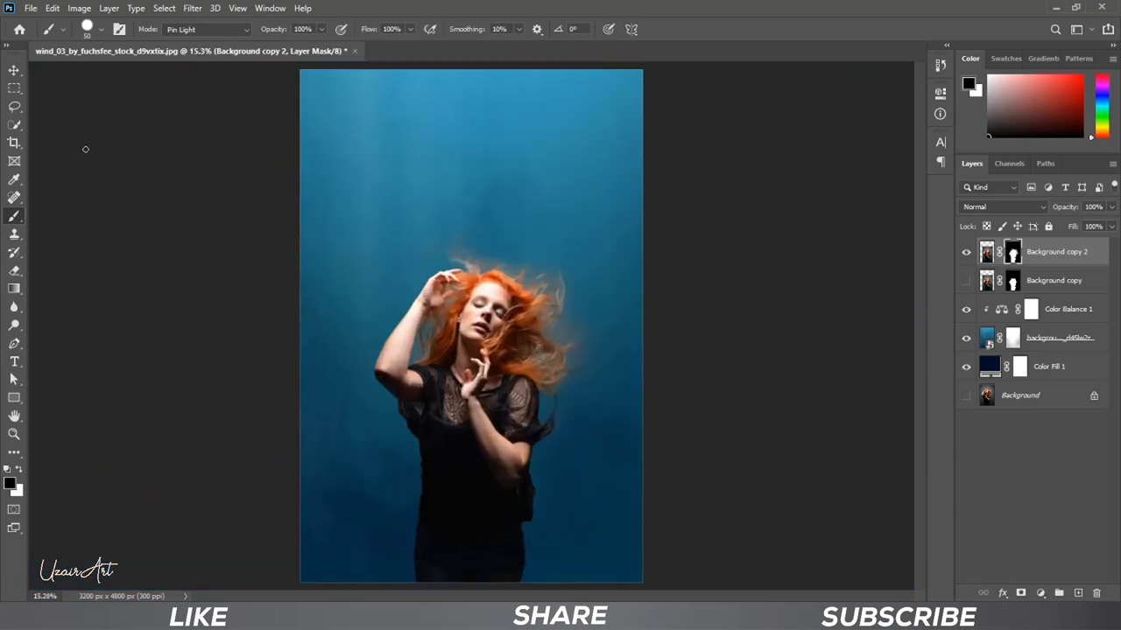
Add a Color Balance layer clipped to the woman, midtones toward cyan, Magenta -3, Blue +16.
{"action": "left_click", "coordinate": [14, 70]}
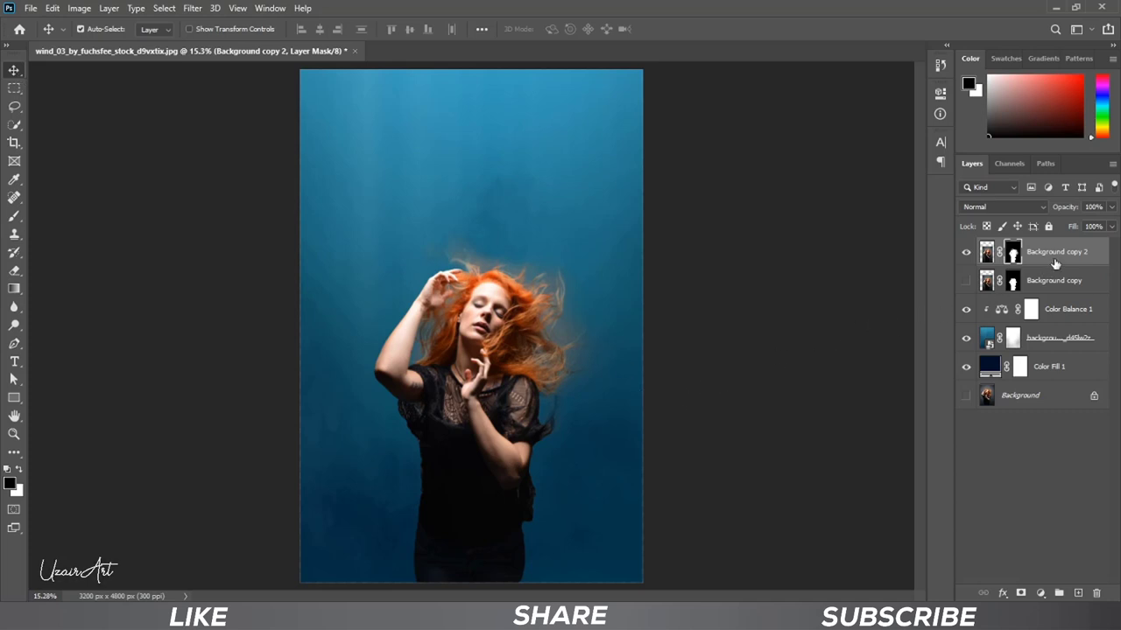
{"action": "left_click", "coordinate": [1041, 593]}
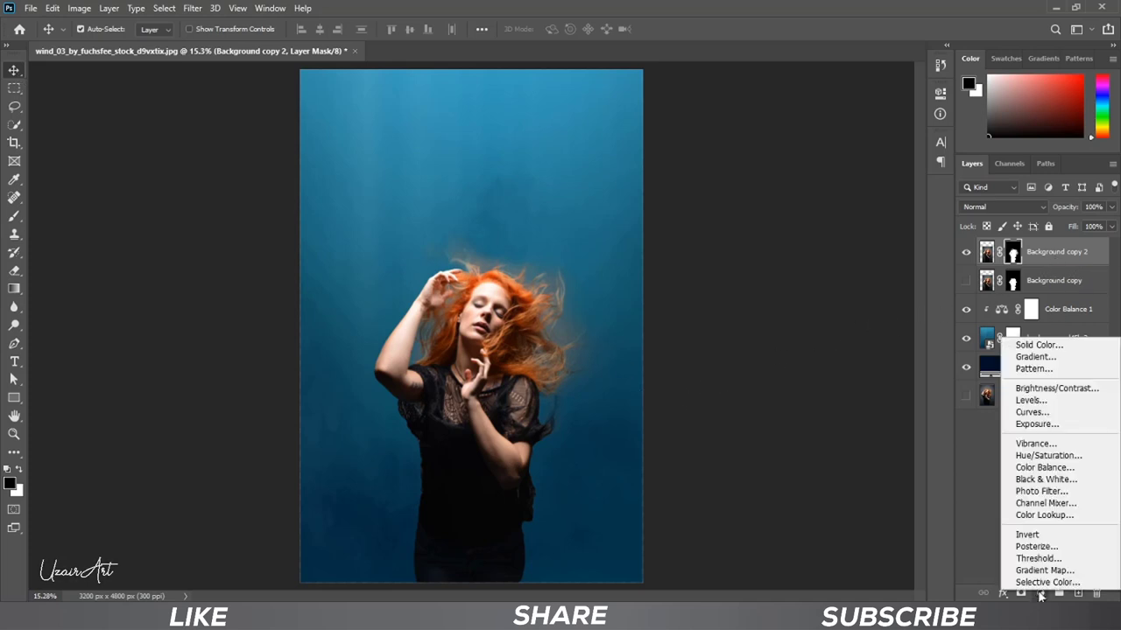
{"action": "left_click", "coordinate": [1080, 474]}
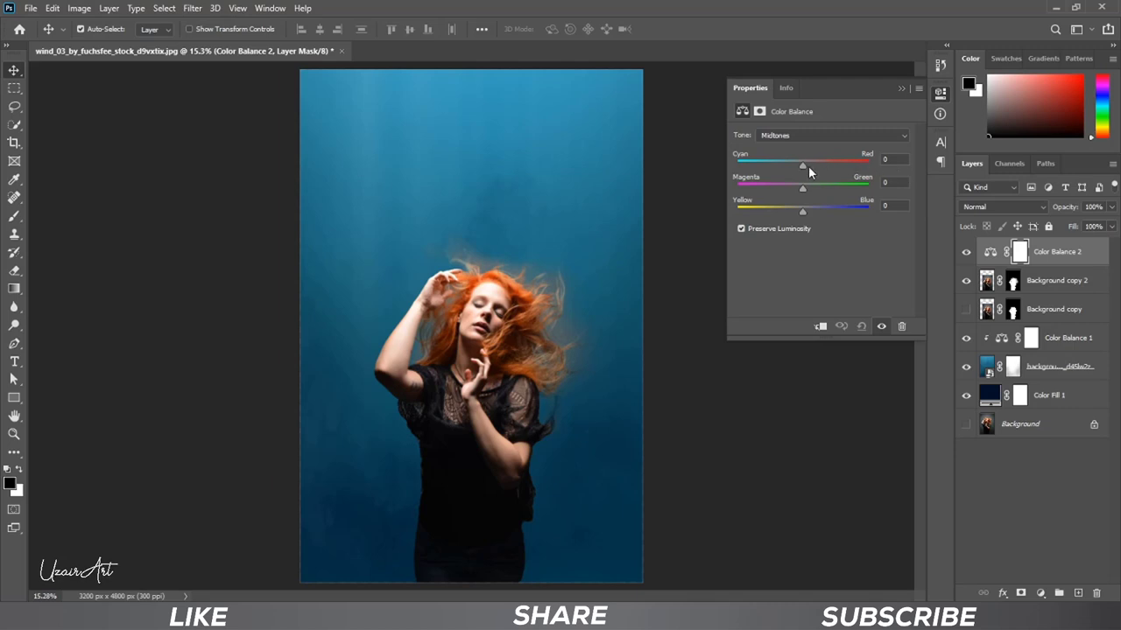
{"action": "left_click_drag", "start_coordinate": [775, 167], "coordinate": [769, 166]}
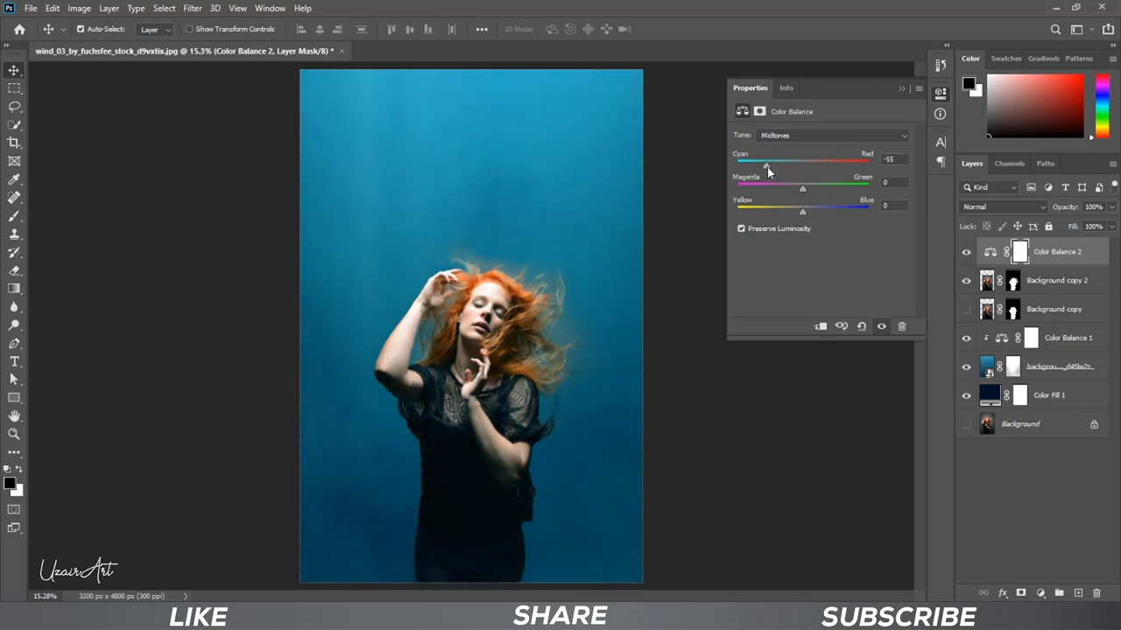
{"action": "left_click_drag", "start_coordinate": [803, 188], "coordinate": [799, 189]}
{"action": "left_click", "coordinate": [822, 327]}
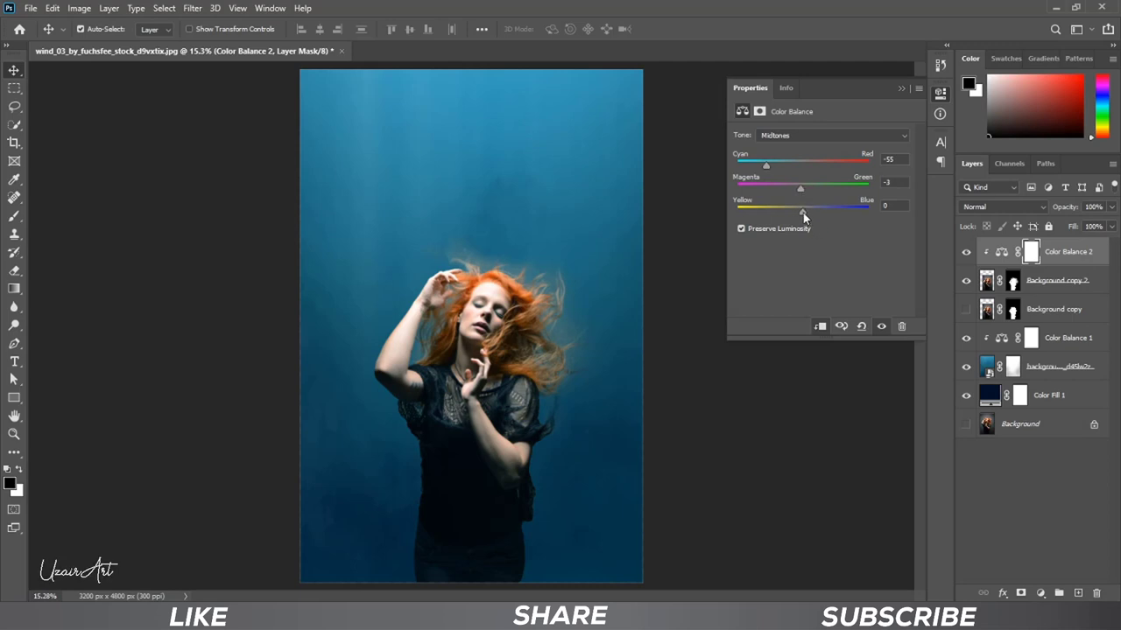
{"action": "left_click_drag", "start_coordinate": [803, 212], "coordinate": [806, 215]}
Push shadows and highlights toward blue, set midtones Cyan to -55, and collapse Properties.
{"action": "left_click", "coordinate": [818, 136]}
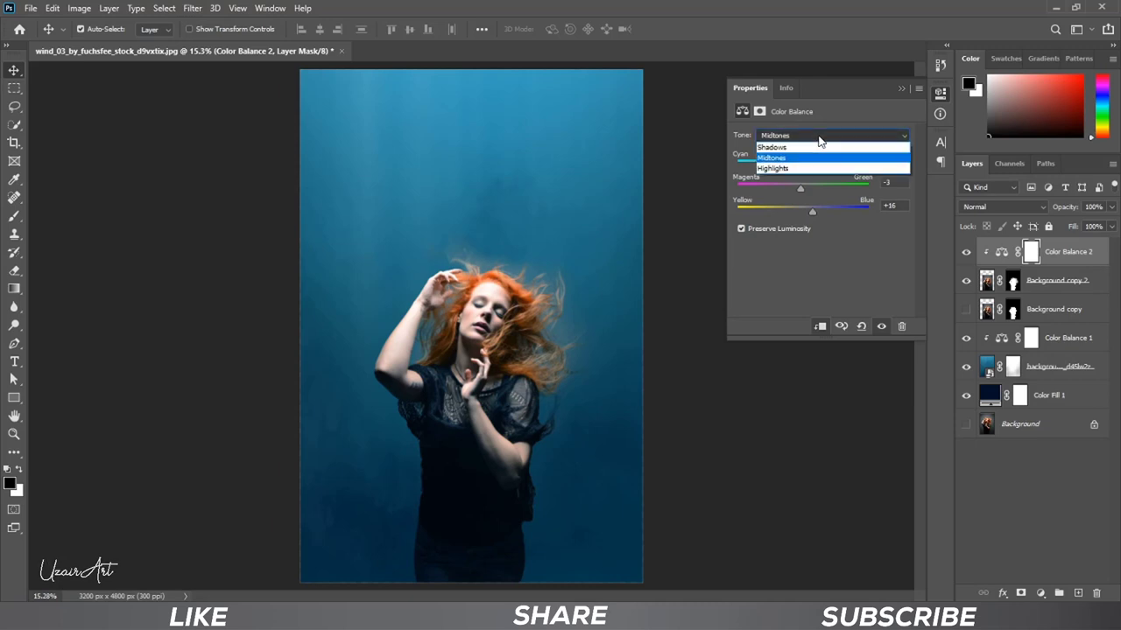
{"action": "left_click", "coordinate": [812, 148]}
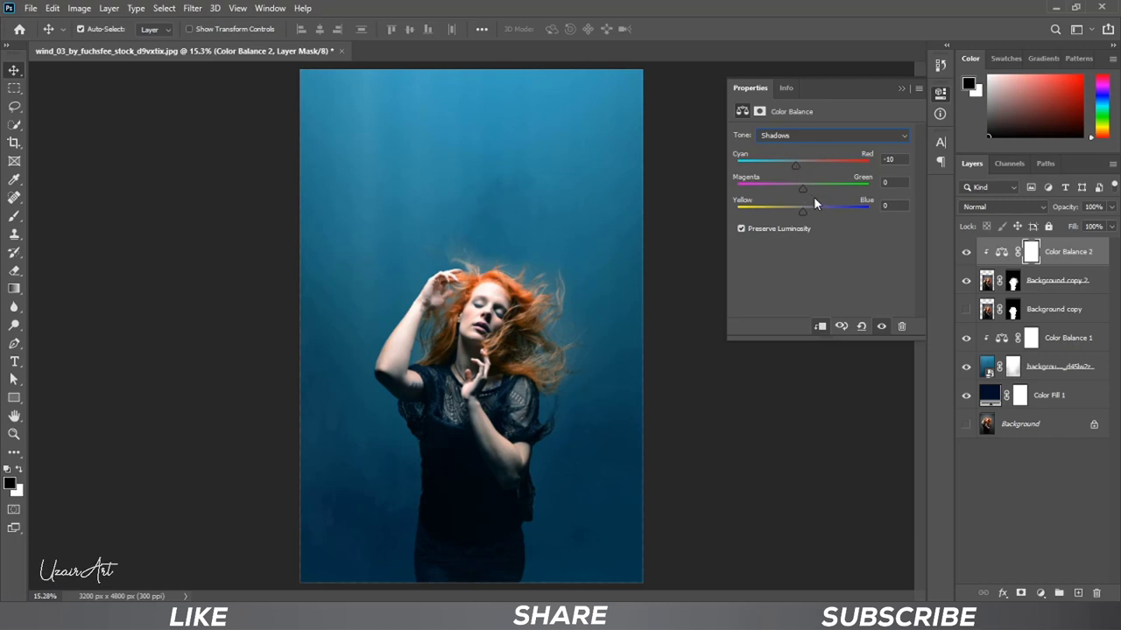
{"action": "left_click_drag", "start_coordinate": [805, 213], "coordinate": [806, 214]}
{"action": "left_click", "coordinate": [824, 135]}
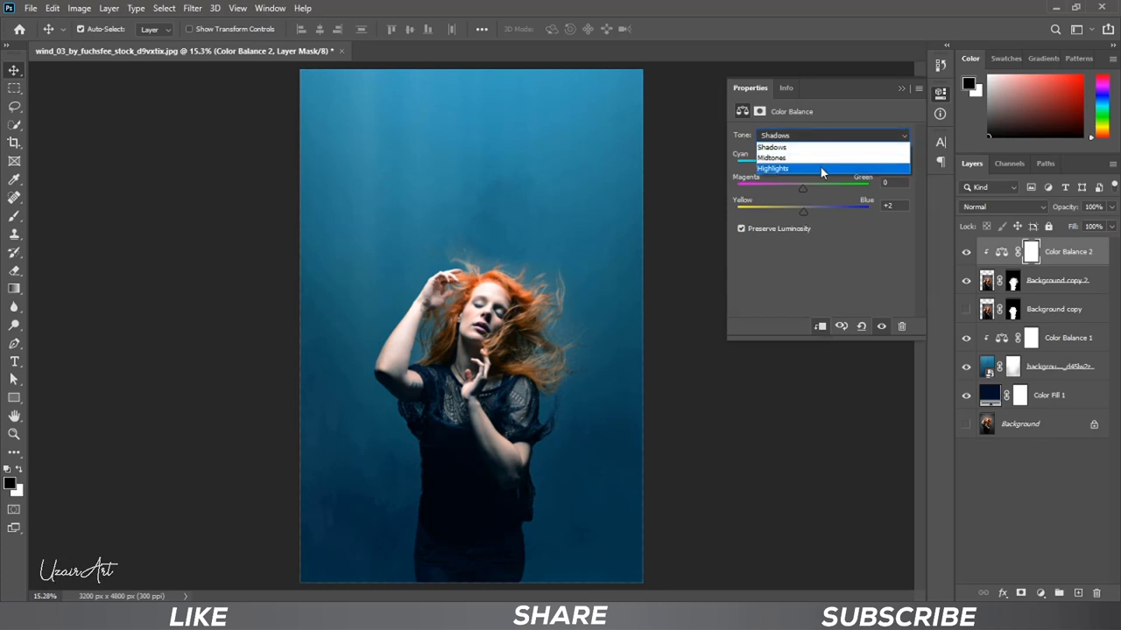
{"action": "left_click", "coordinate": [821, 166]}
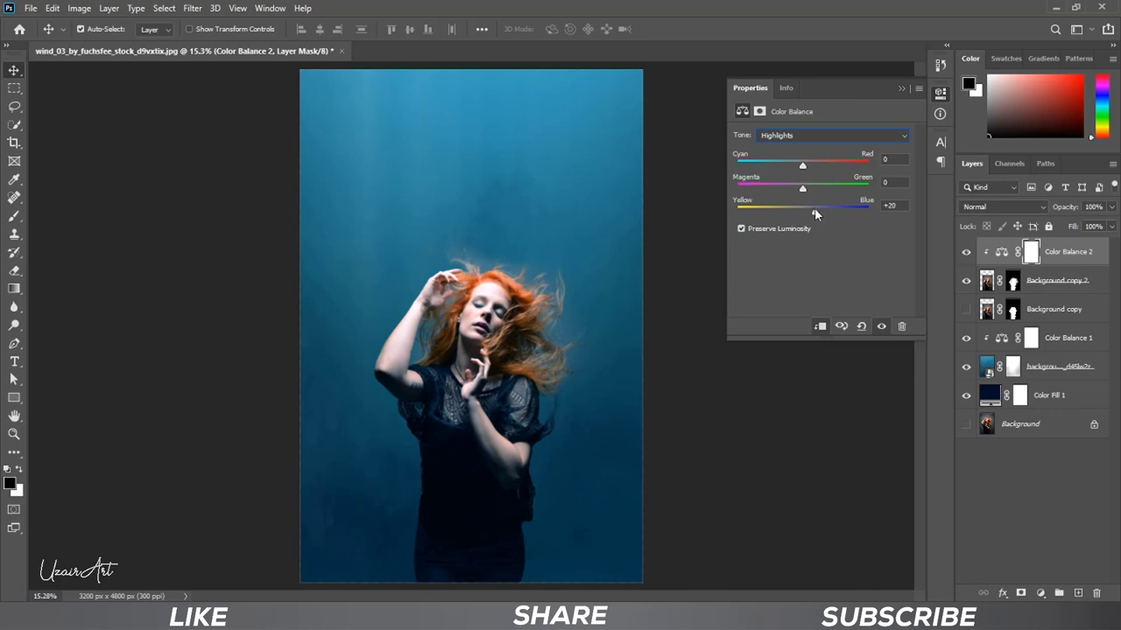
{"action": "left_click", "coordinate": [823, 135]}
{"action": "left_click", "coordinate": [813, 156]}
{"action": "left_click_drag", "start_coordinate": [758, 167], "coordinate": [775, 165]}
{"action": "left_click", "coordinate": [905, 158]}
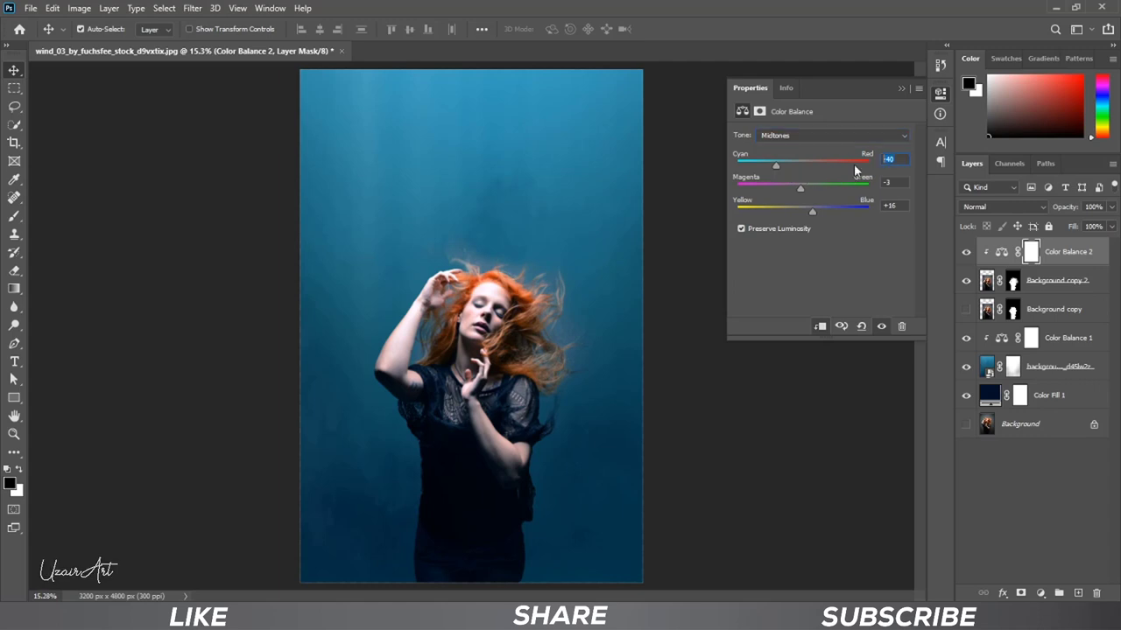
{"action": "left_click", "coordinate": [899, 87]}
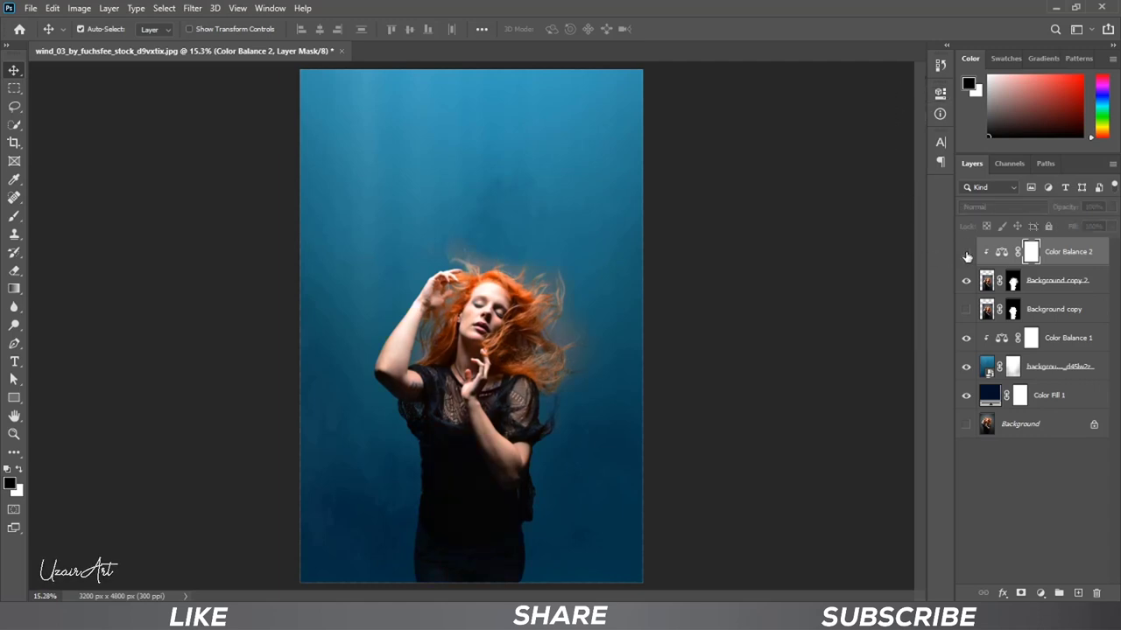
Add a Hue/Saturation layer at -19 saturation above Background copy 2 and toggle it to compare.
{"action": "left_click", "coordinate": [1047, 283]}
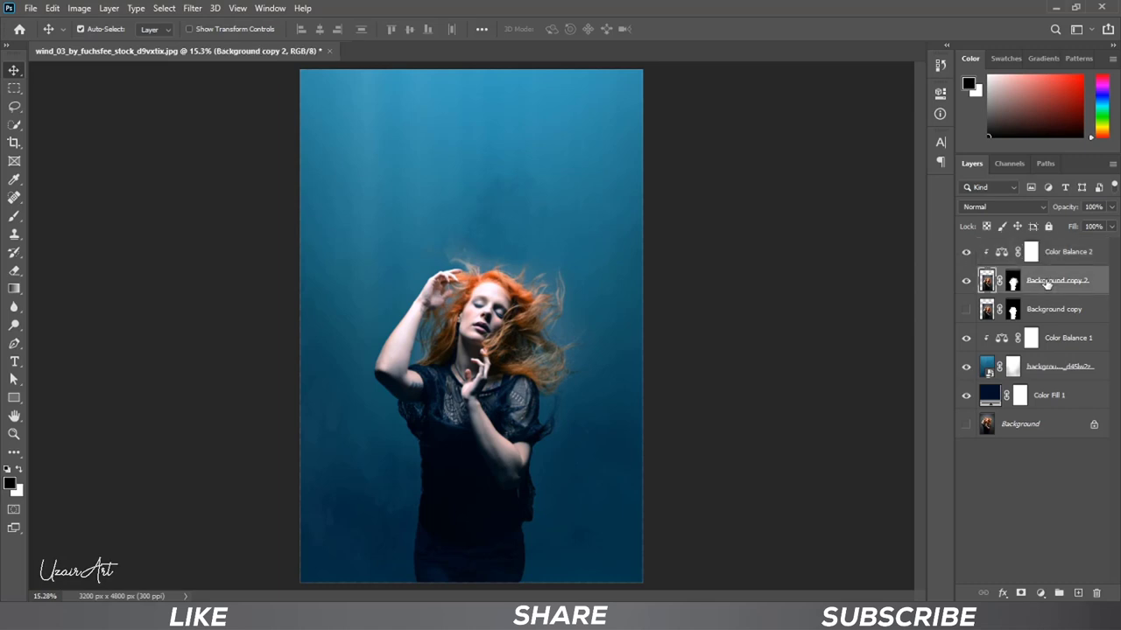
{"action": "left_click", "coordinate": [1041, 593]}
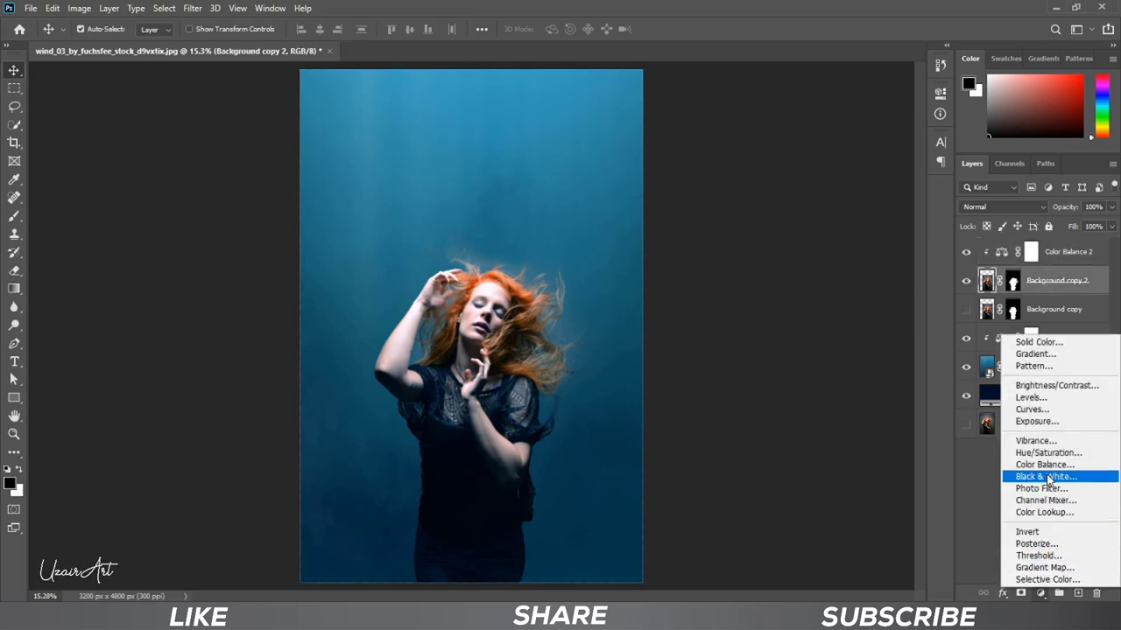
{"action": "left_click", "coordinate": [1076, 454]}
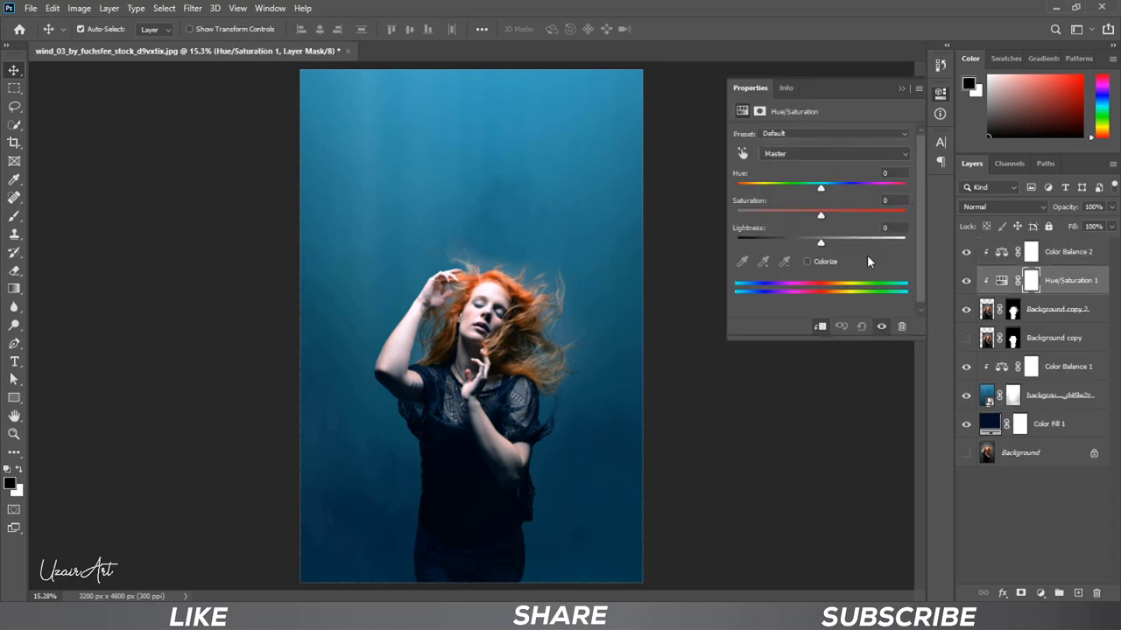
{"action": "left_click_drag", "start_coordinate": [821, 216], "coordinate": [805, 215]}
{"action": "left_click", "coordinate": [901, 89]}
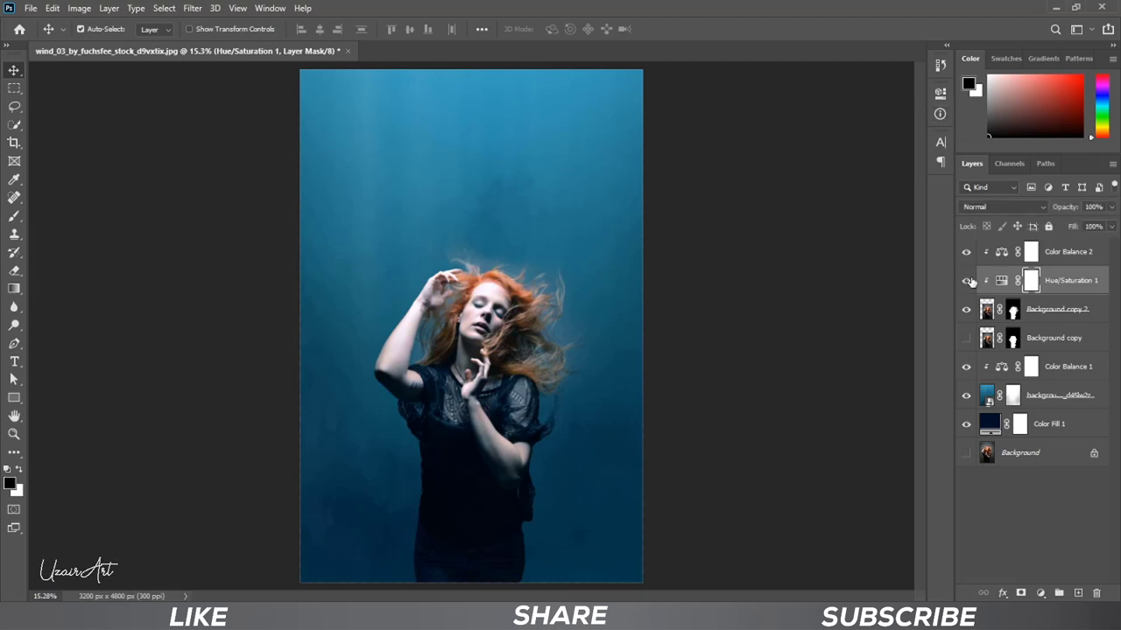
{"action": "left_click", "coordinate": [969, 256]}
{"action": "left_click", "coordinate": [1013, 313]}
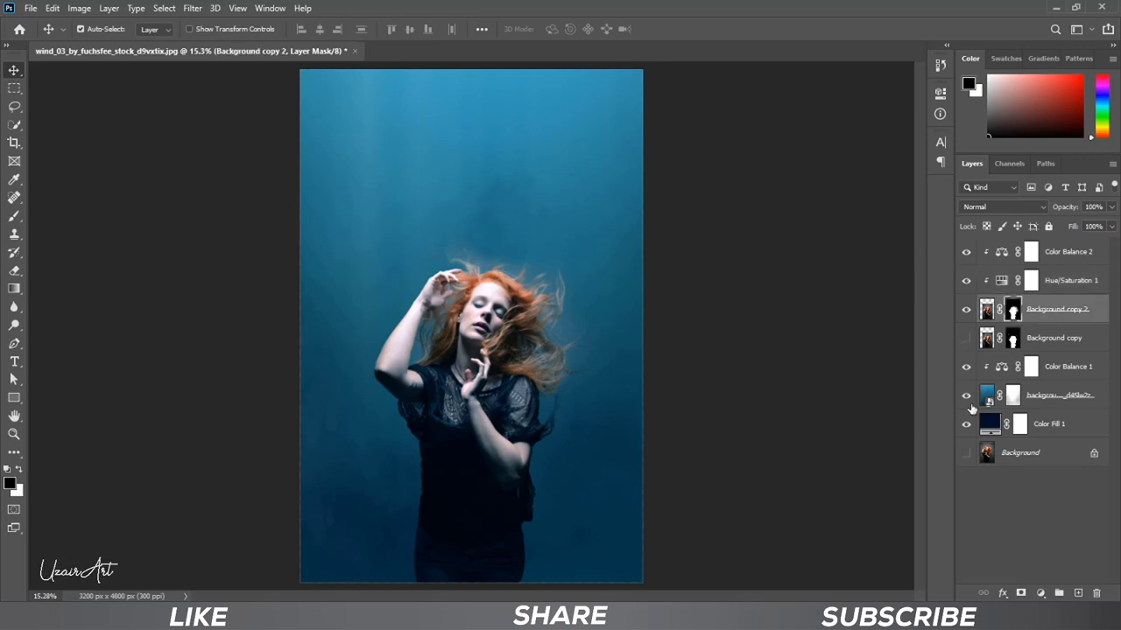
Set up a soft round brush at 400 px and 10% opacity on the woman's mask.
{"action": "left_click", "coordinate": [1055, 372]}
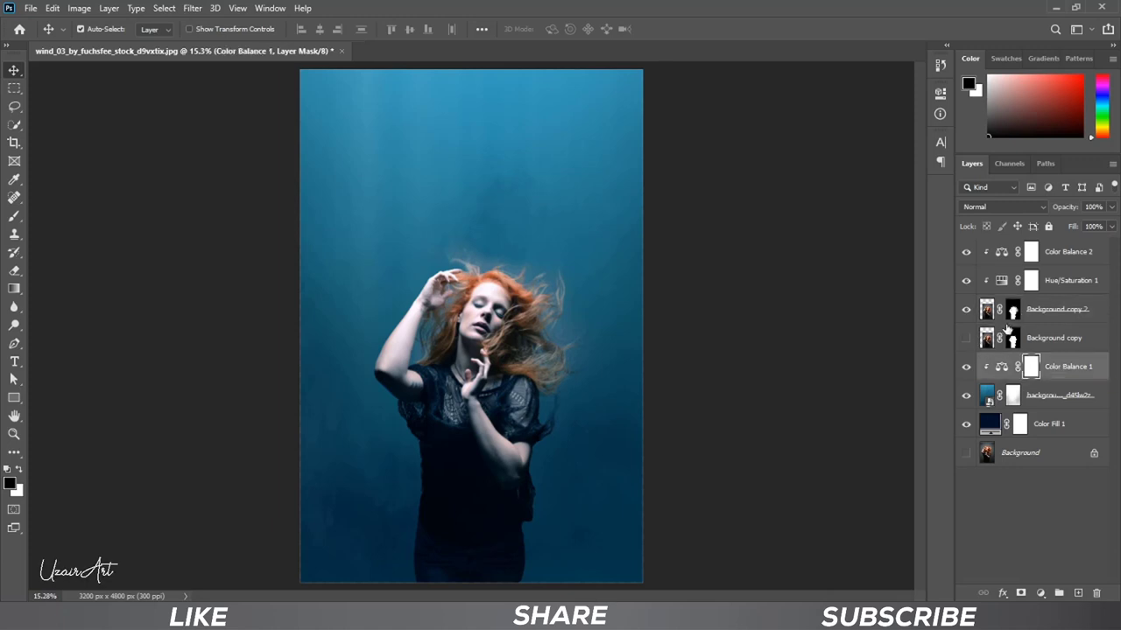
{"action": "left_click", "coordinate": [998, 323]}
{"action": "left_click", "coordinate": [14, 216]}
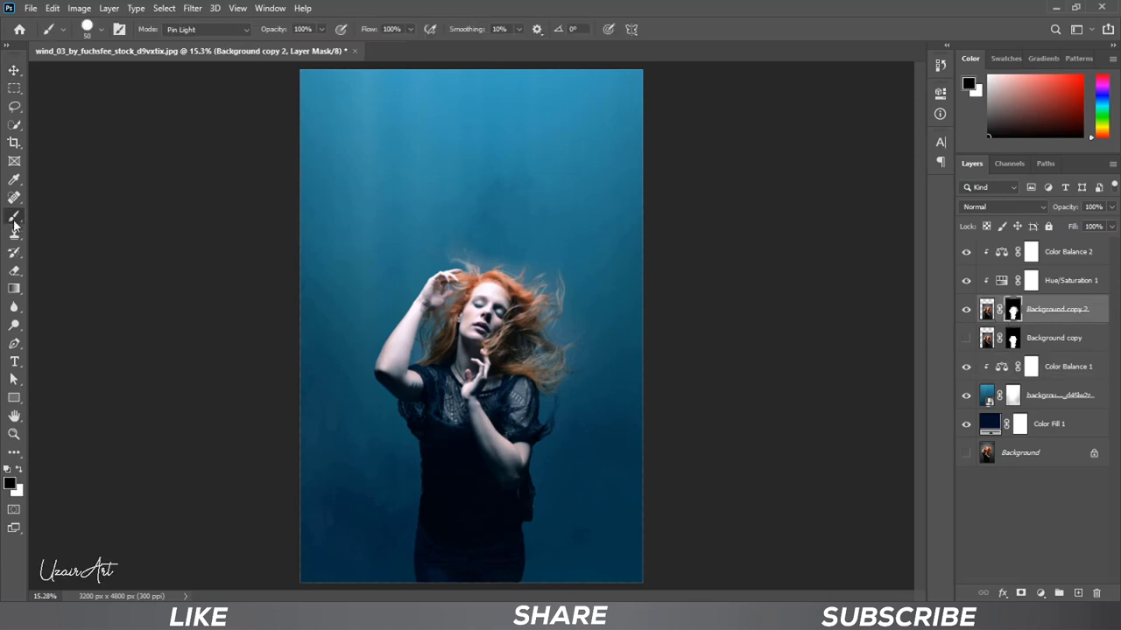
{"action": "left_click", "coordinate": [321, 32]}
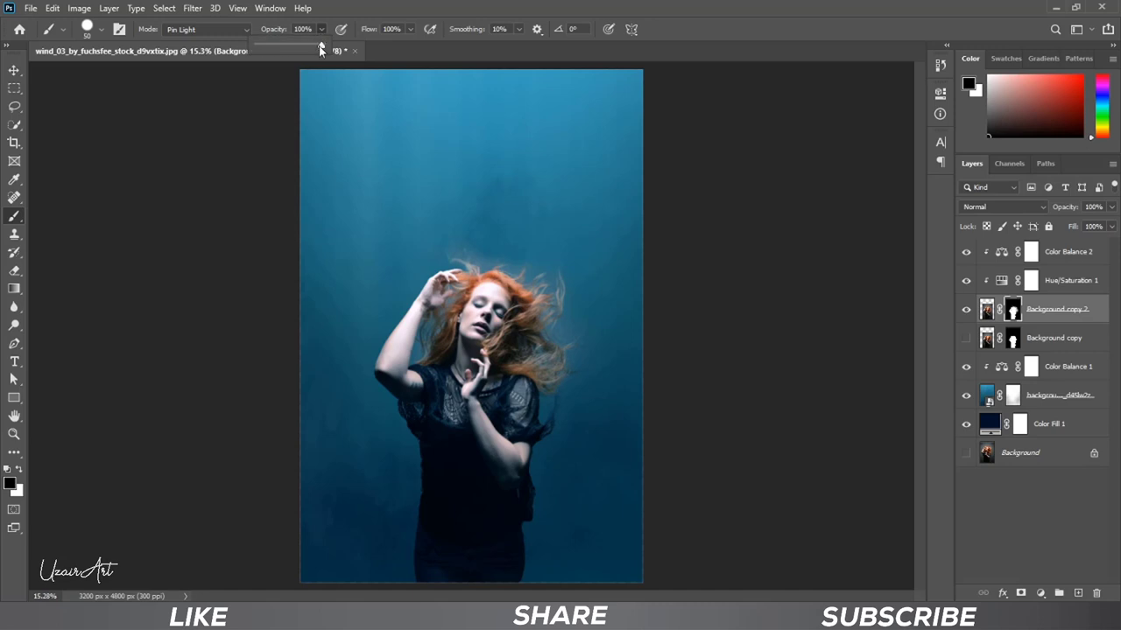
{"action": "left_click_drag", "start_coordinate": [262, 50], "coordinate": [262, 50]}
{"action": "key", "text": "bracketright"}
{"action": "key", "text": "bracketright"}
{"action": "key", "text": "bracketright"}
{"action": "key", "text": "bracketright"}
{"action": "key", "text": "bracketright"}
{"action": "key", "text": "bracketright"}
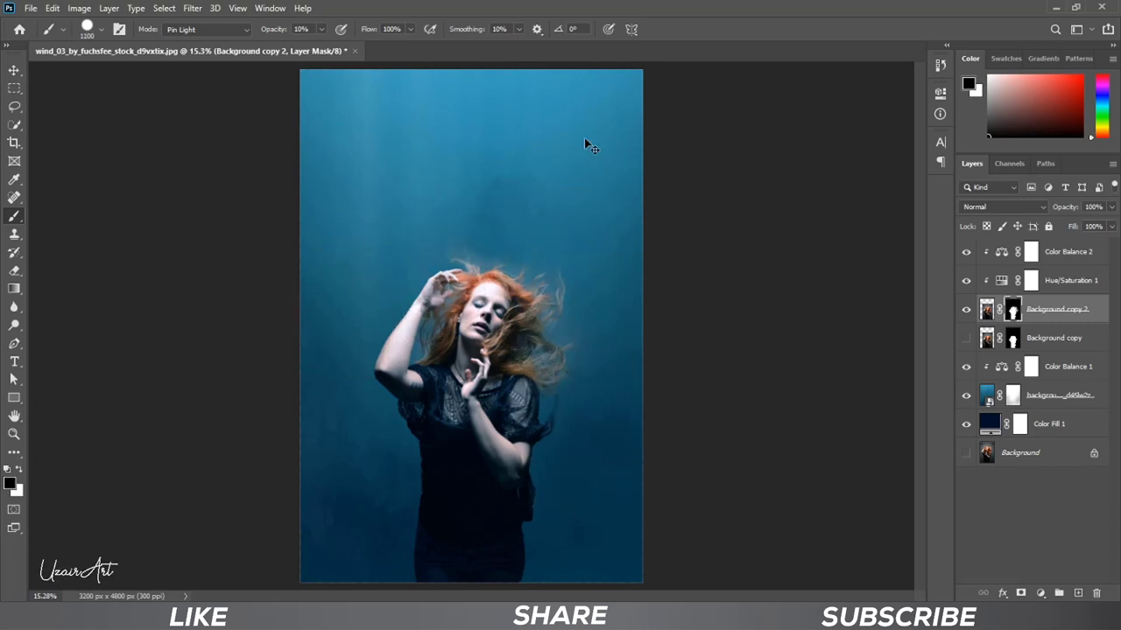
{"action": "right_click", "coordinate": [530, 271]}
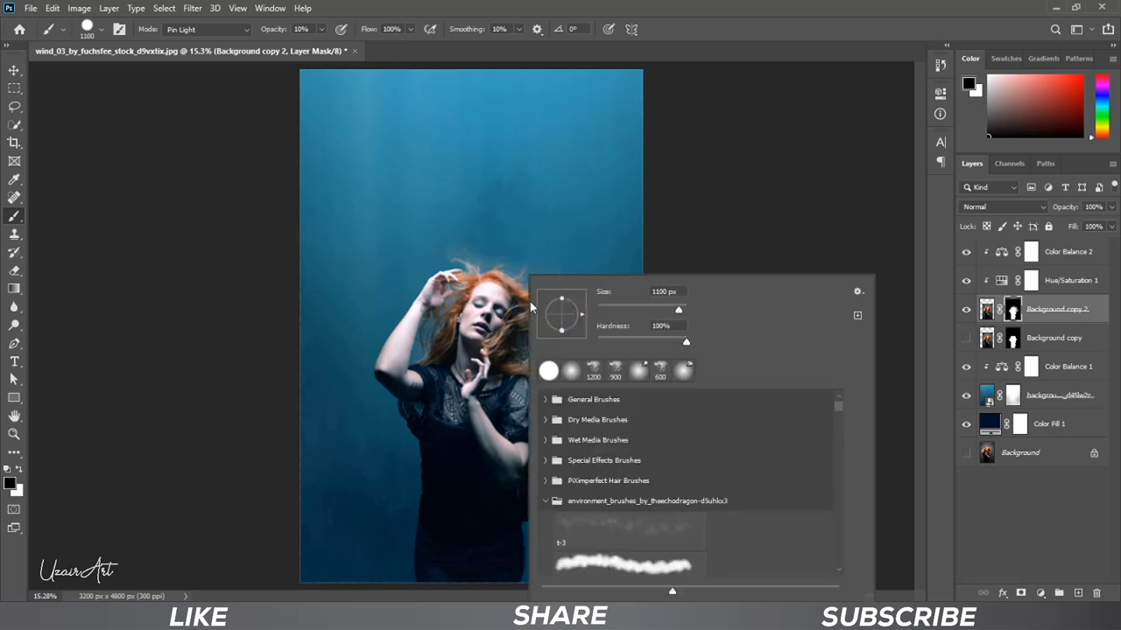
{"action": "left_click", "coordinate": [569, 376]}
{"action": "key", "text": "Return"}
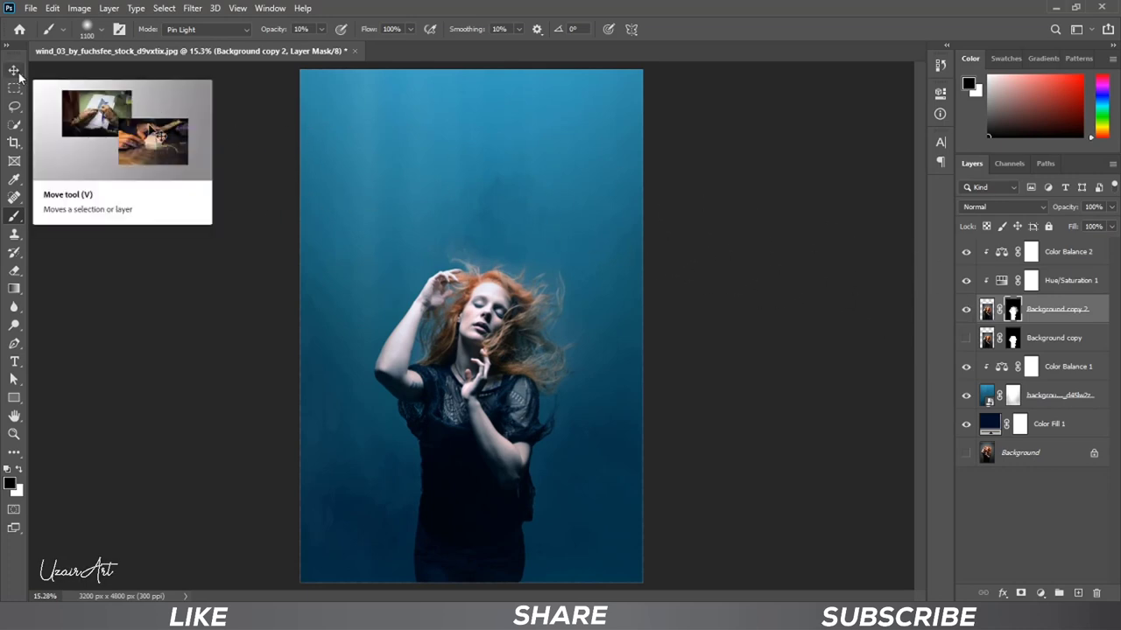
{"action": "key", "text": "bracketleft"}
{"action": "key", "text": "bracketleft"}
{"action": "key", "text": "bracketleft"}
{"action": "key", "text": "bracketleft"}
{"action": "key", "text": "bracketleft"}
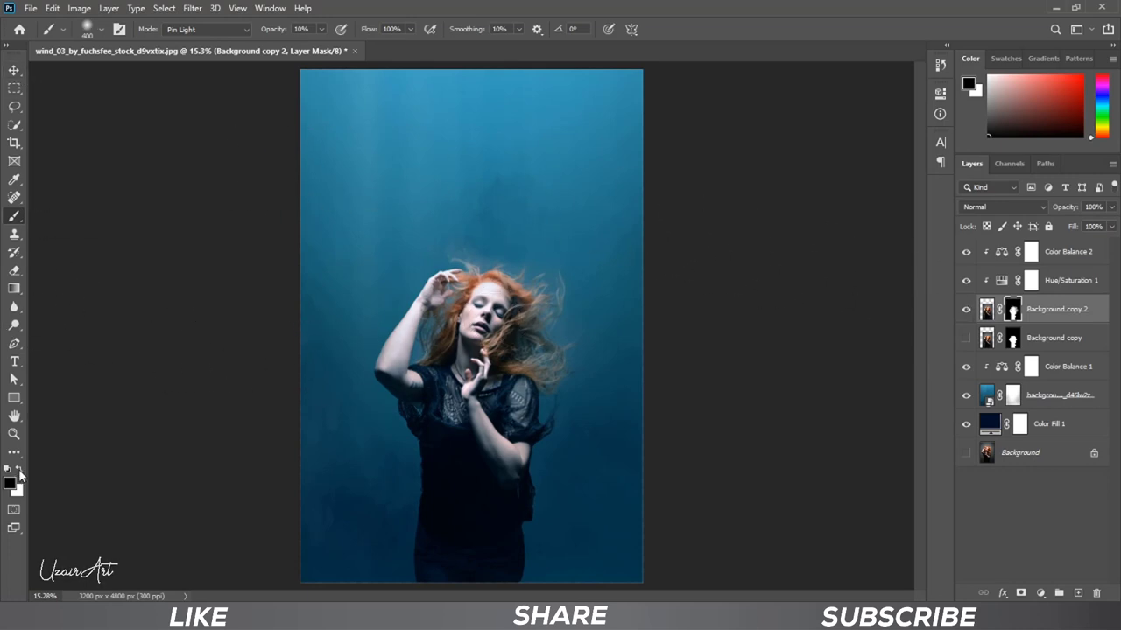
Paint white over the face, chin and hand to subtly brighten them.
{"action": "left_click", "coordinate": [19, 471]}
{"action": "left_click_drag", "start_coordinate": [490, 302], "coordinate": [467, 415]}
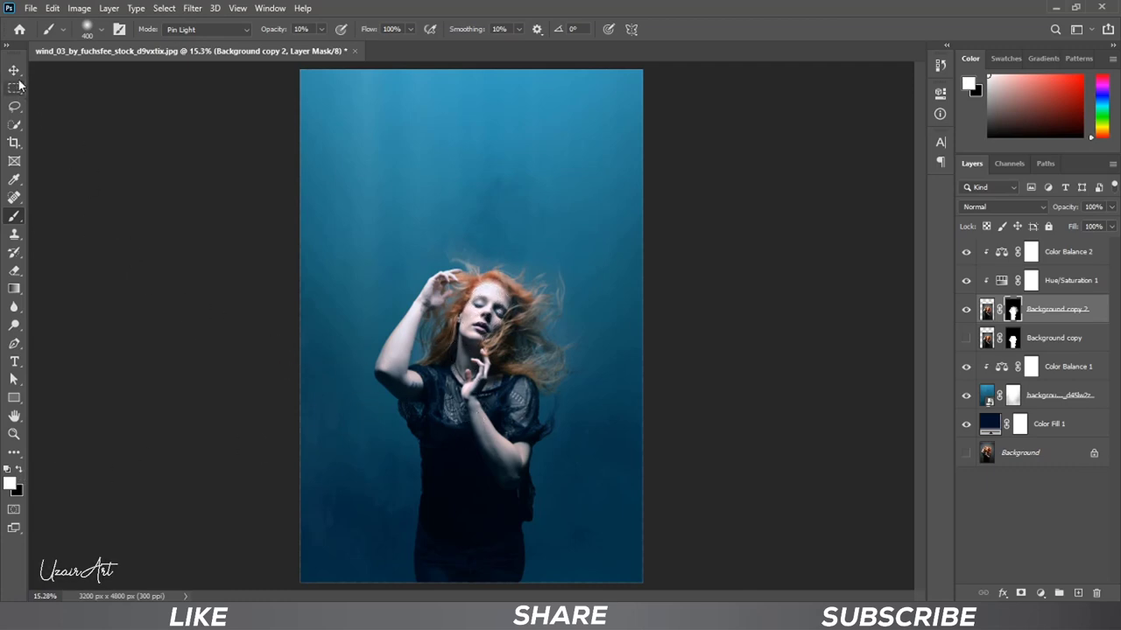
{"action": "left_click", "coordinate": [14, 70]}
{"action": "scroll", "coordinate": [532, 367], "scroll_direction": "down", "scroll_amount": 3}
{"action": "scroll", "coordinate": [531, 368], "scroll_direction": "up", "scroll_amount": 3}
{"action": "scroll", "coordinate": [531, 364], "scroll_direction": "up", "scroll_amount": 1}
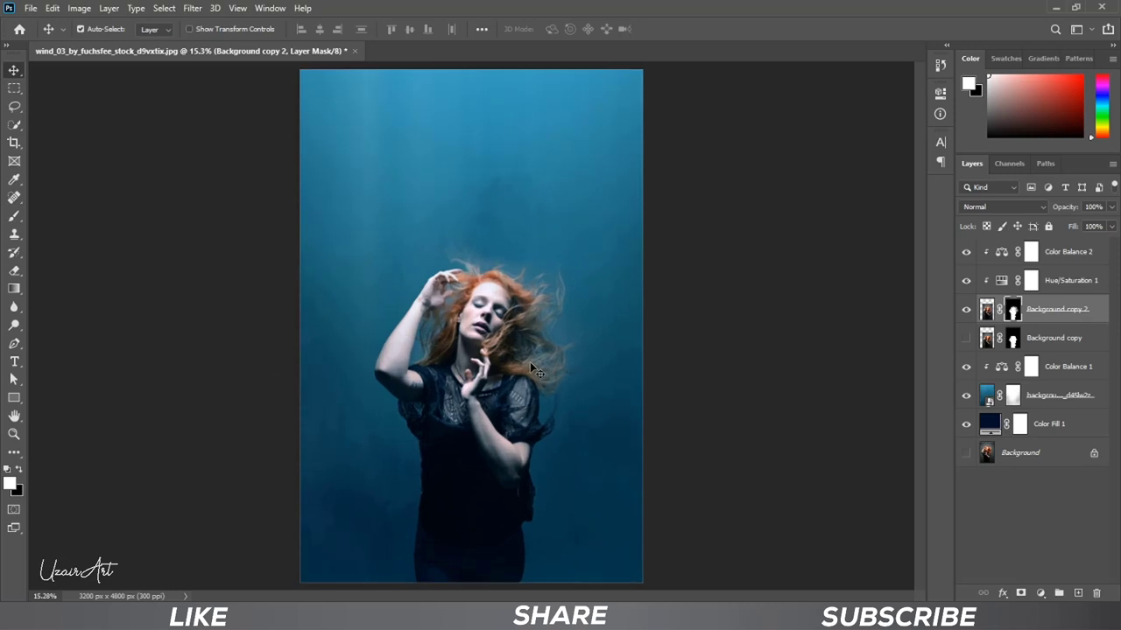
{"action": "left_click", "coordinate": [1057, 367]}
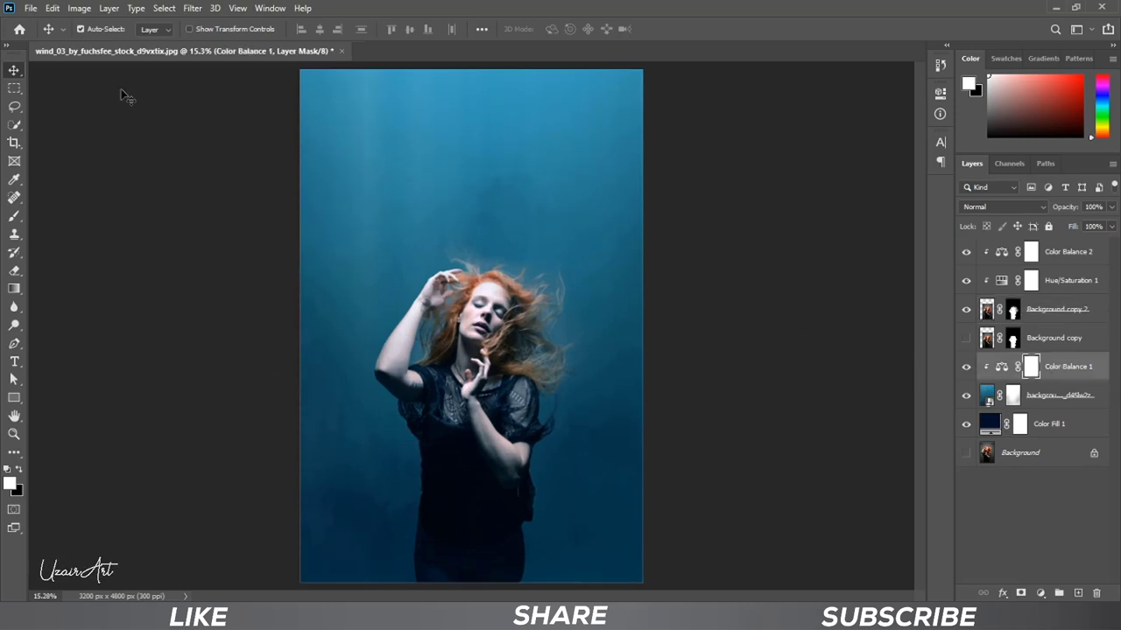
Place the fade_to_grey forest image embedded and stretch it to cover the canvas.
{"action": "left_click", "coordinate": [30, 8]}
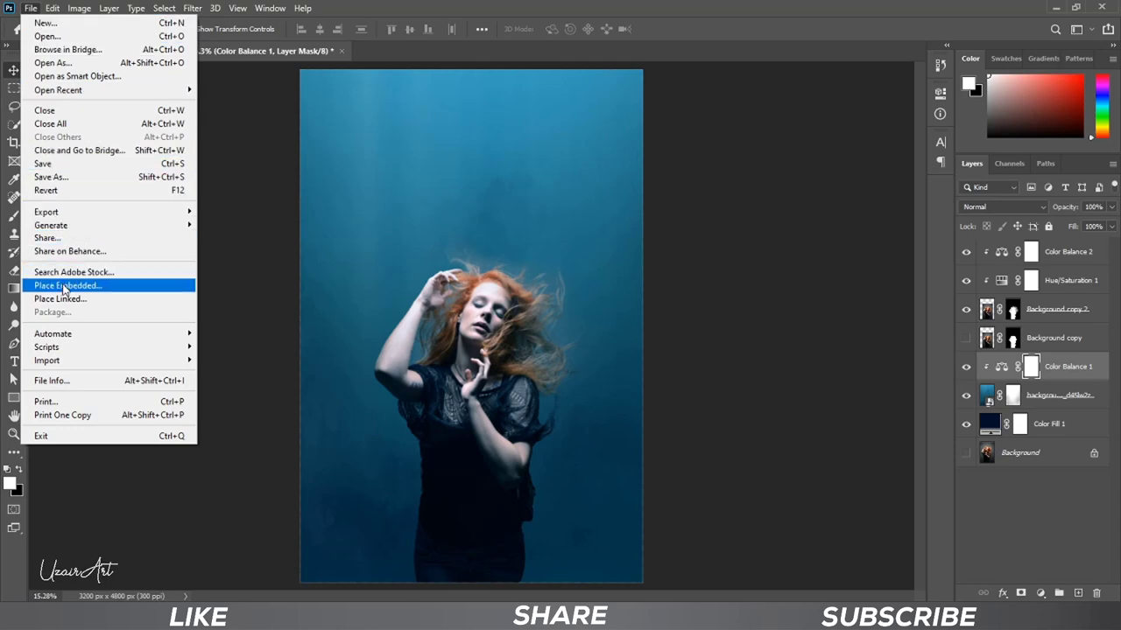
{"action": "left_click", "coordinate": [128, 289]}
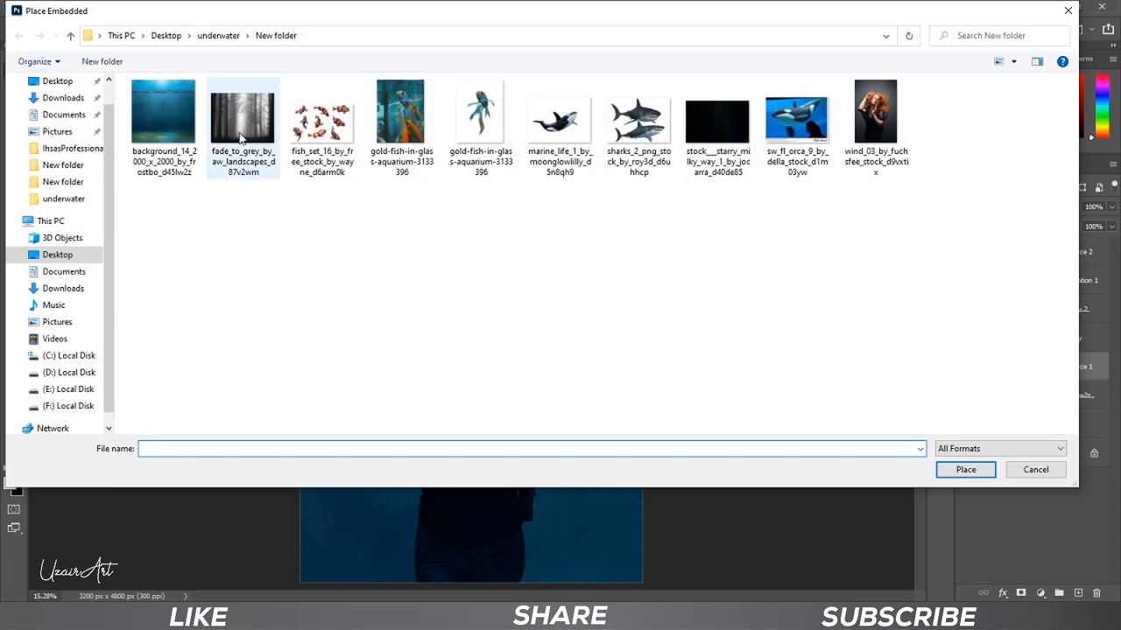
{"action": "left_click", "coordinate": [266, 174]}
{"action": "left_click", "coordinate": [965, 469]}
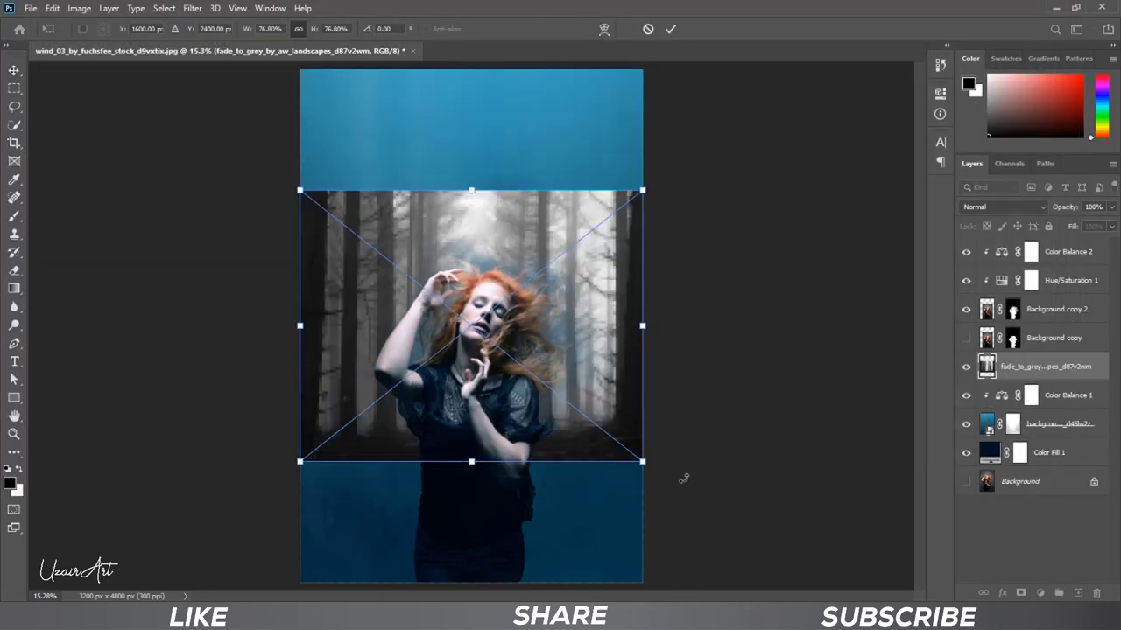
{"action": "left_click_drag", "start_coordinate": [642, 461], "coordinate": [823, 596]}
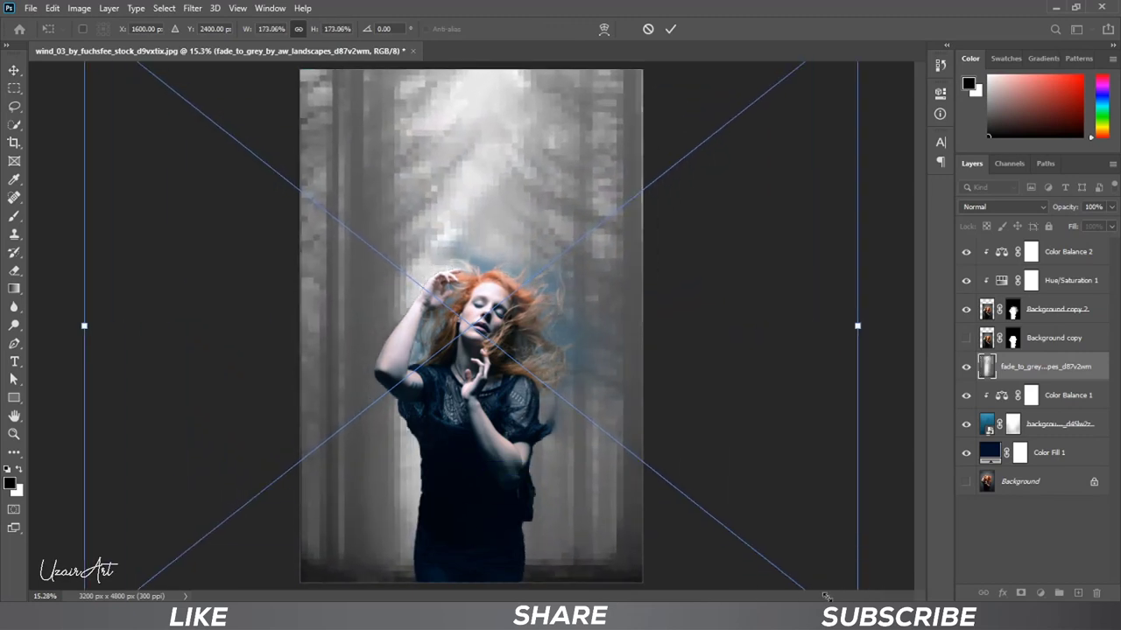
{"action": "left_click_drag", "start_coordinate": [861, 326], "coordinate": [780, 326]}
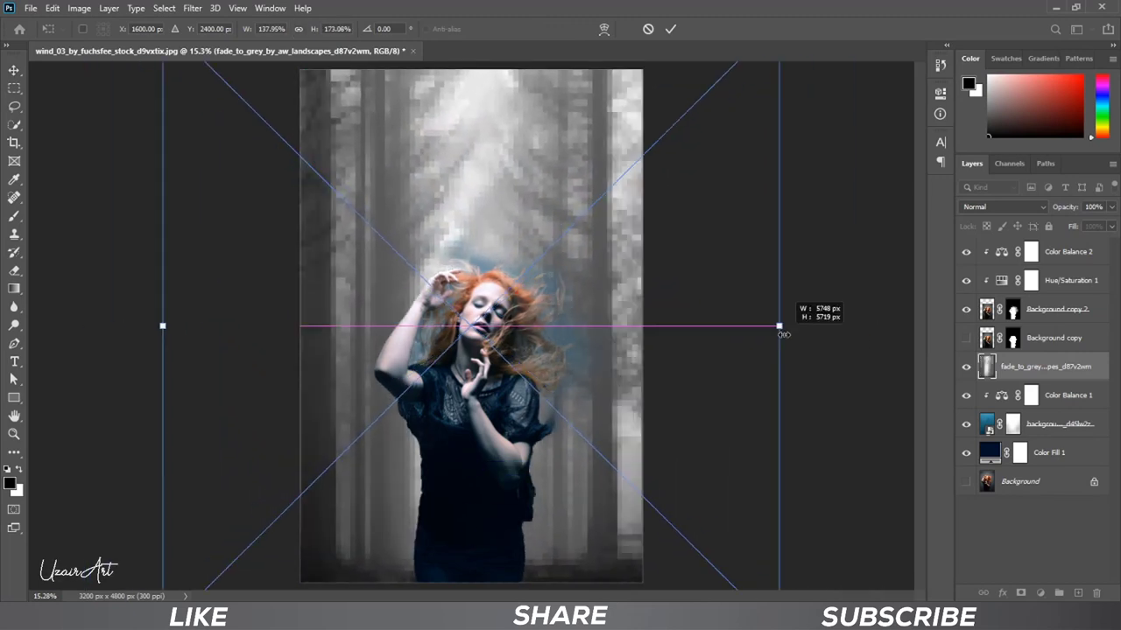
{"action": "left_click", "coordinate": [670, 31]}
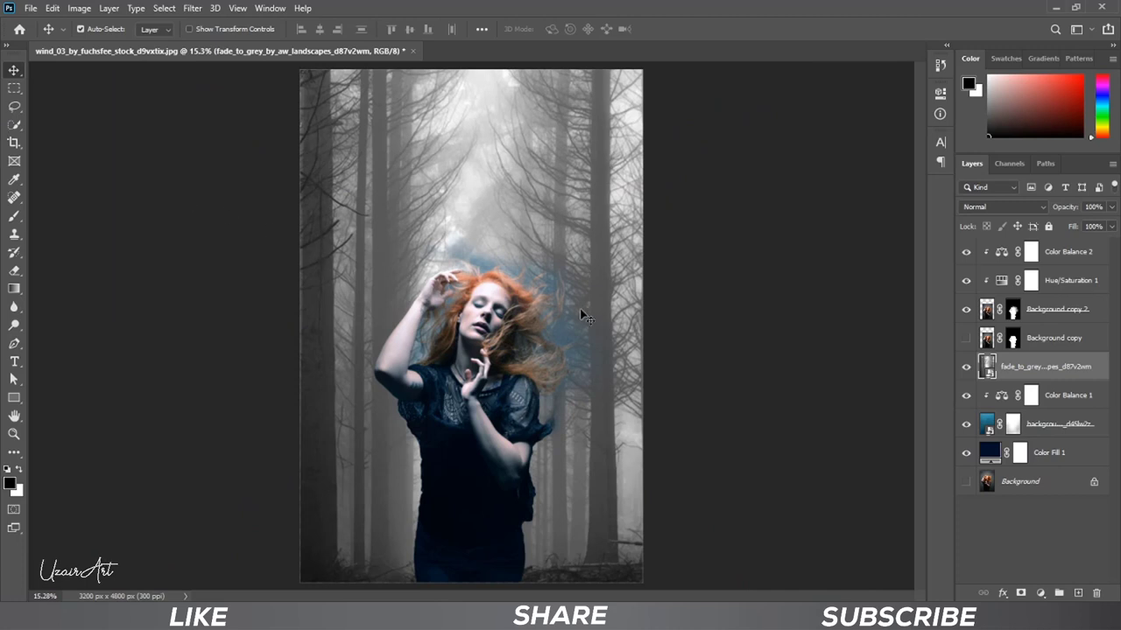
Lower the forest layer's opacity to about 9%.
{"action": "scroll", "coordinate": [581, 313], "scroll_direction": "down", "scroll_amount": 2}
{"action": "left_click", "coordinate": [1111, 226]}
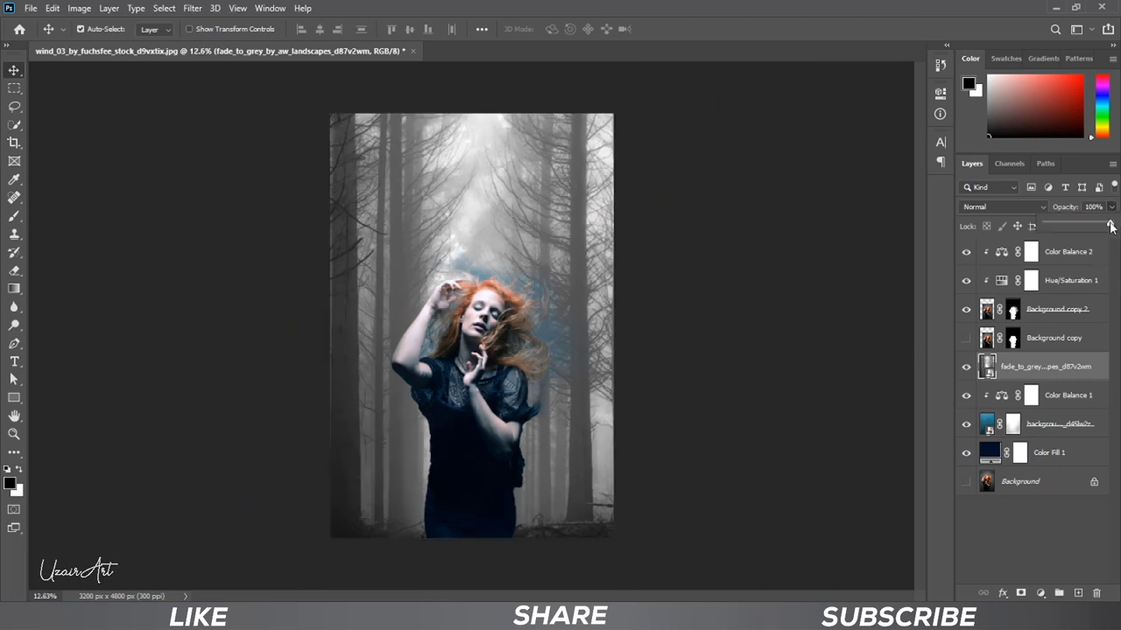
{"action": "left_click_drag", "start_coordinate": [1072, 225], "coordinate": [1053, 226]}
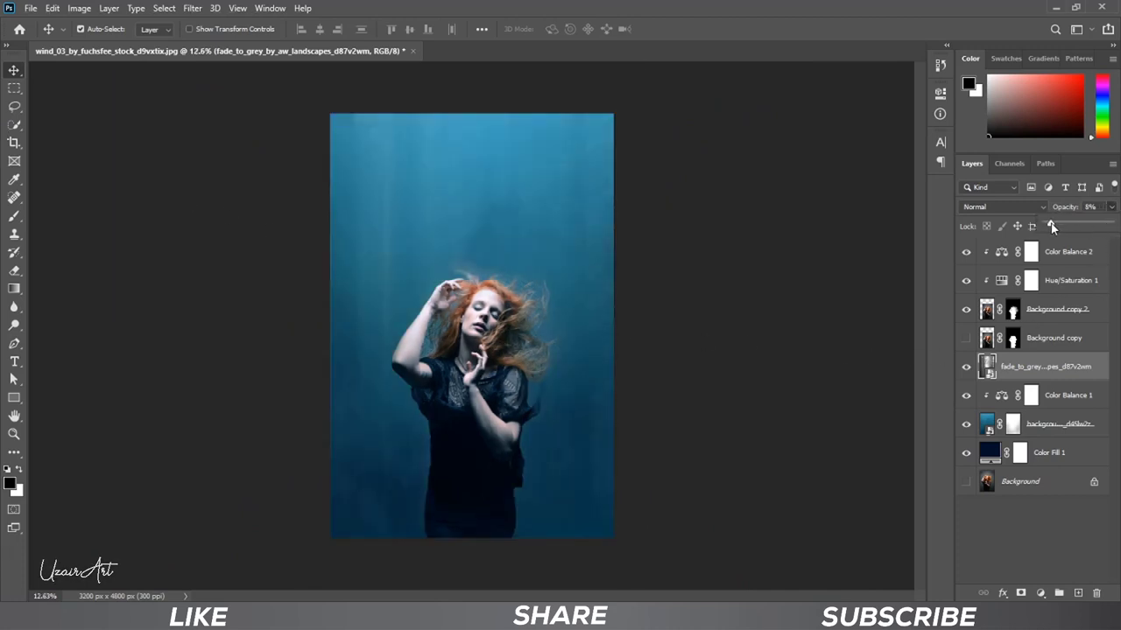
Apply a 19.4 px Gaussian Blur smart filter to the forest layer, then select the woman's layer.
{"action": "left_click", "coordinate": [192, 9]}
{"action": "mouse_move", "coordinate": [201, 166]}
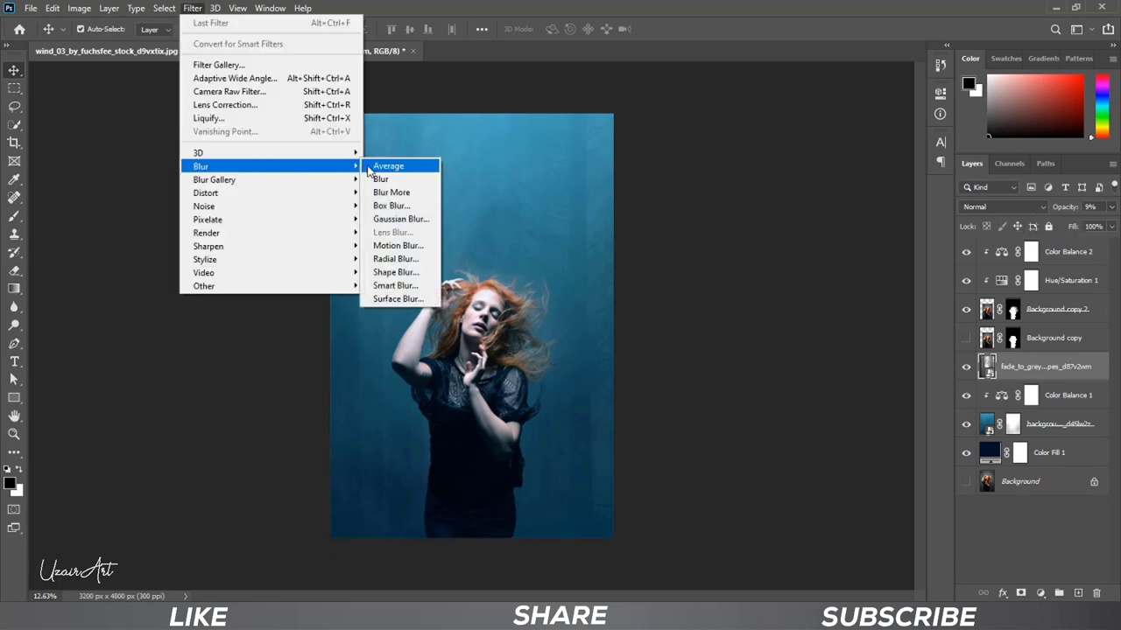
{"action": "left_click", "coordinate": [409, 220]}
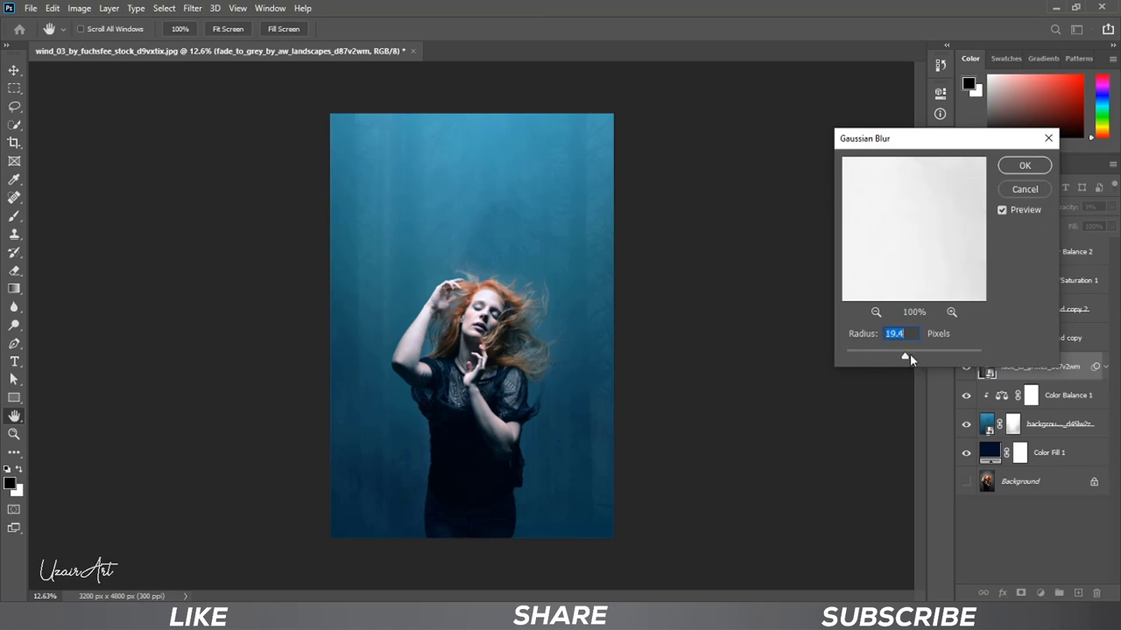
{"action": "left_click", "coordinate": [1016, 166]}
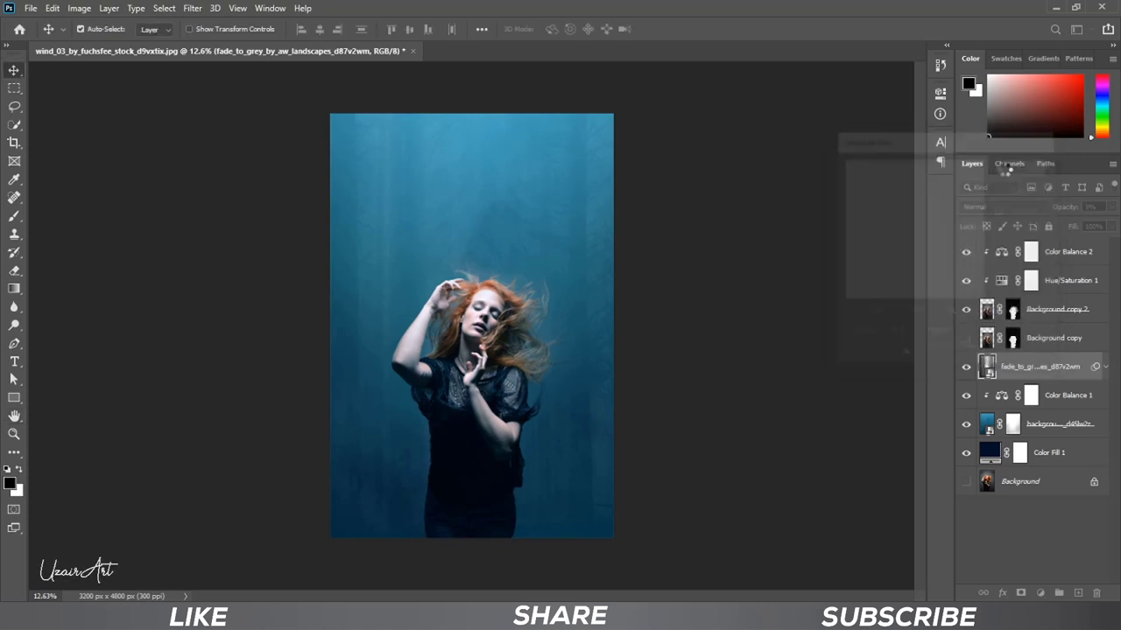
{"action": "left_click", "coordinate": [1106, 375]}
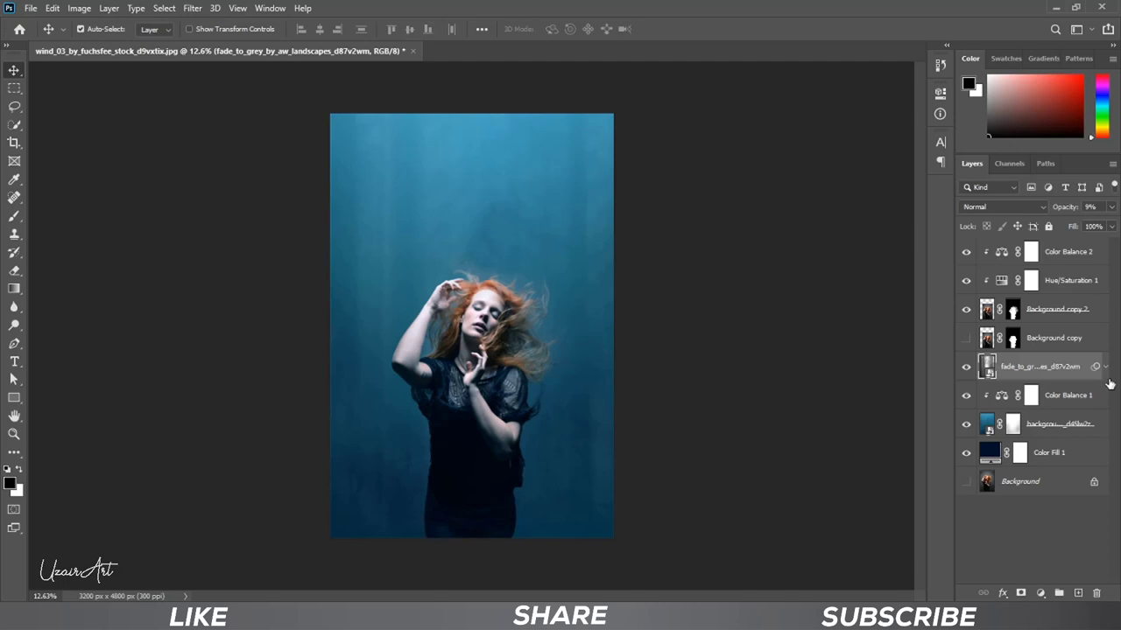
{"action": "left_click", "coordinate": [1057, 314]}
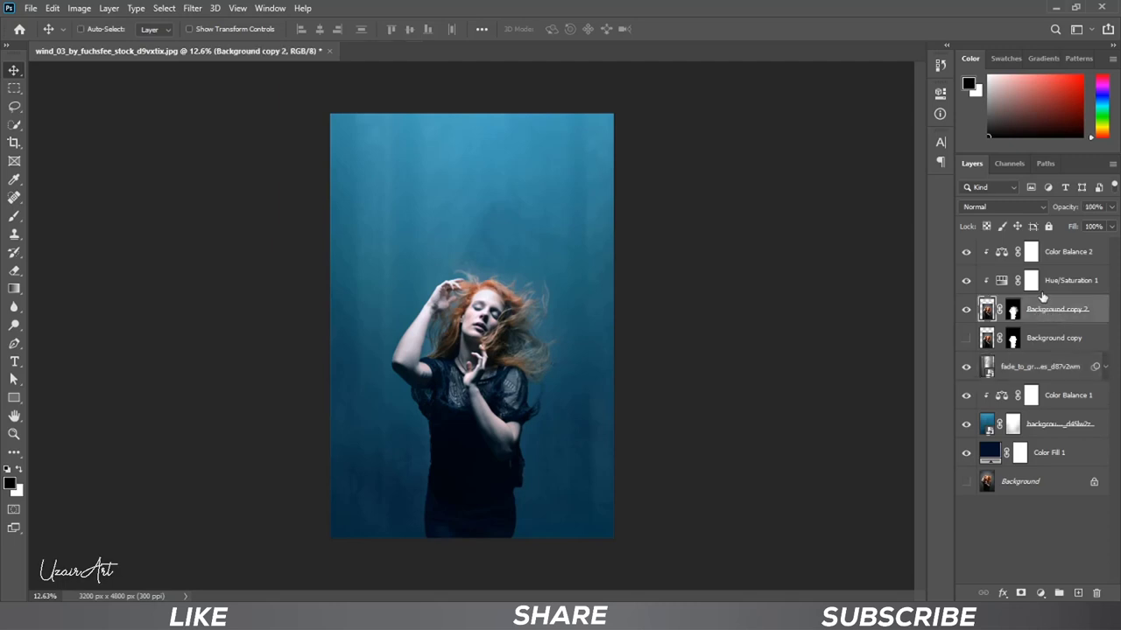
Free-transform Background copy 2 to about 112%, move her lower and recentre, then commit.
{"action": "key", "text": "ctrl+t"}
{"action": "mouse_move", "coordinate": [592, 538]}
{"action": "left_mouse_down"}
{"action": "mouse_move", "coordinate": [562, 513]}
{"action": "mouse_move", "coordinate": [555, 477]}
{"action": "left_mouse_up"}
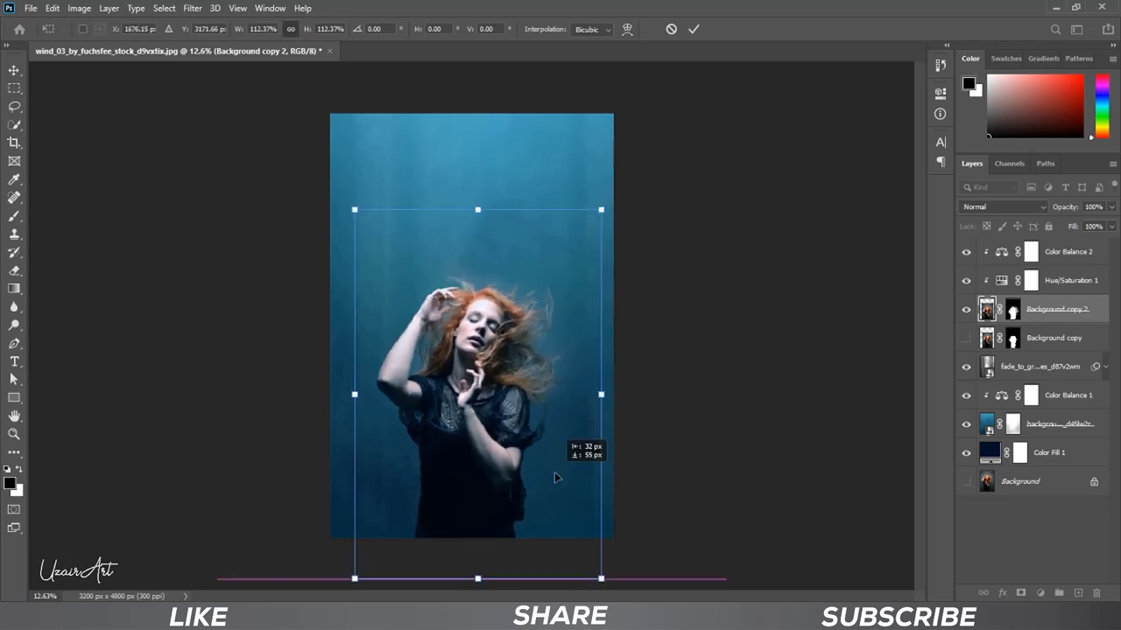
{"action": "mouse_move", "coordinate": [555, 477]}
{"action": "left_mouse_down"}
{"action": "mouse_move", "coordinate": [551, 456]}
{"action": "mouse_move", "coordinate": [552, 470]}
{"action": "left_mouse_up"}
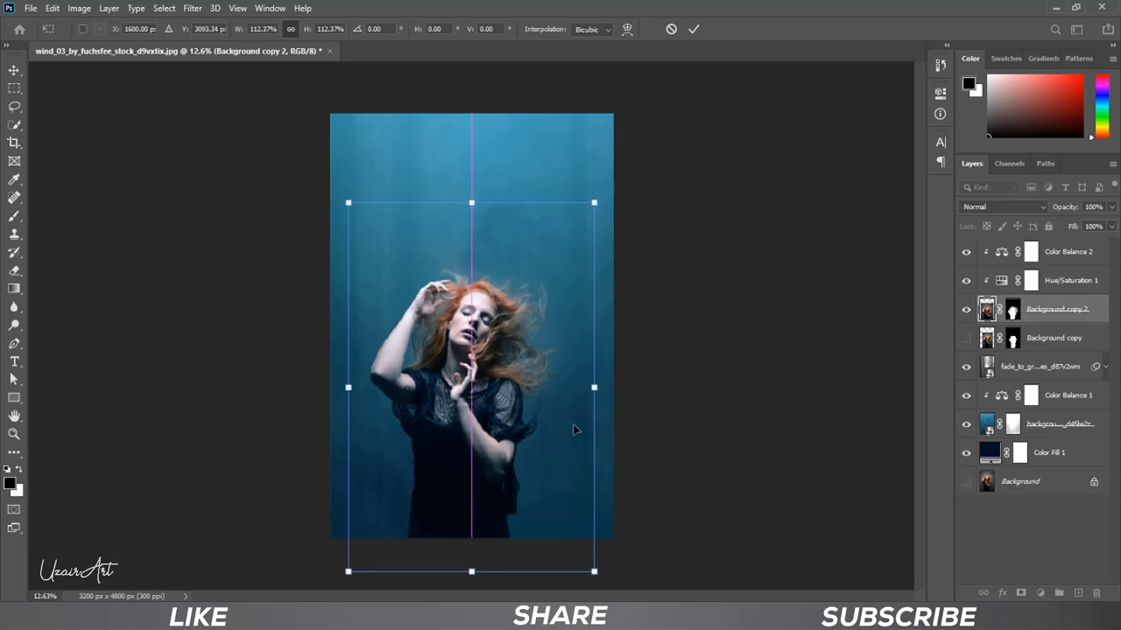
{"action": "left_click", "coordinate": [693, 28]}
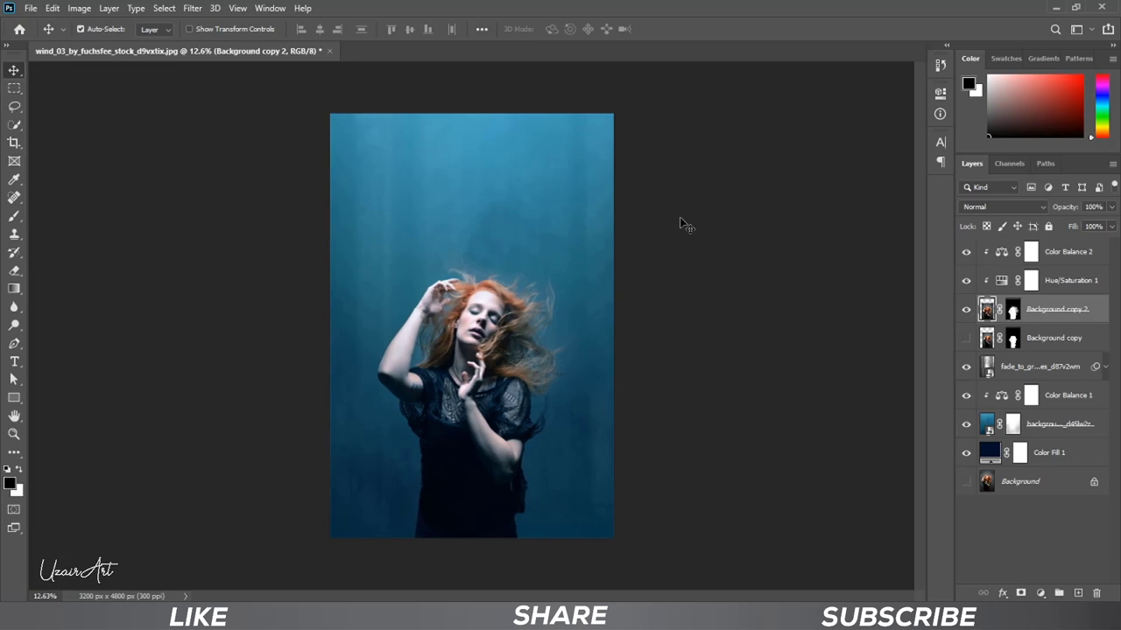
{"action": "scroll", "coordinate": [785, 300], "scroll_direction": "down", "scroll_amount": 2}
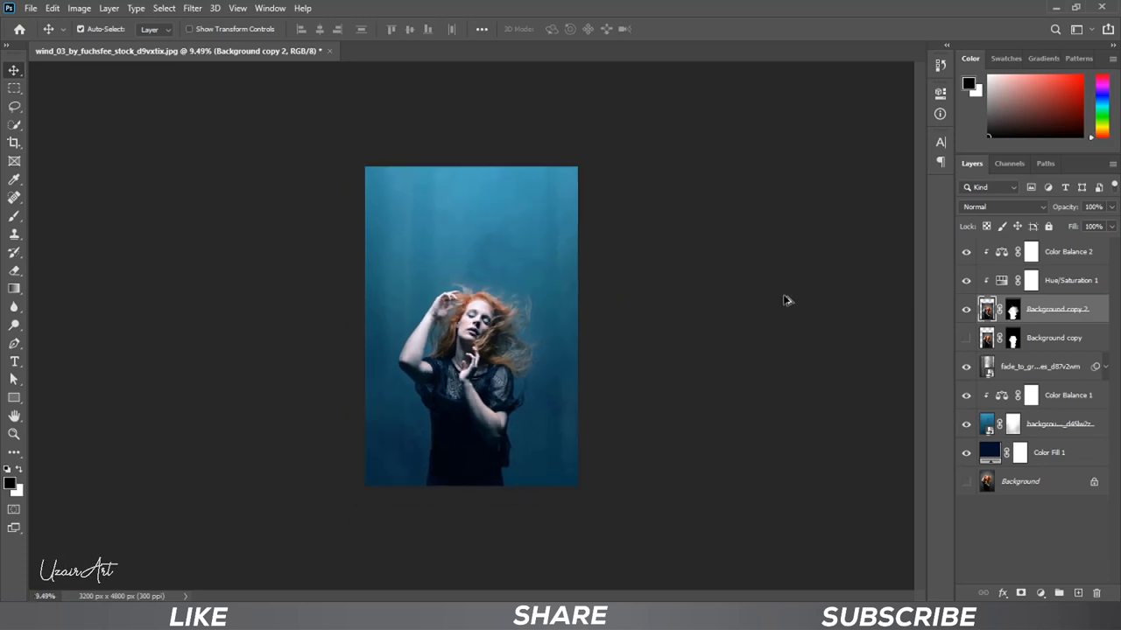
{"action": "scroll", "coordinate": [595, 271], "scroll_direction": "up", "scroll_amount": 2}
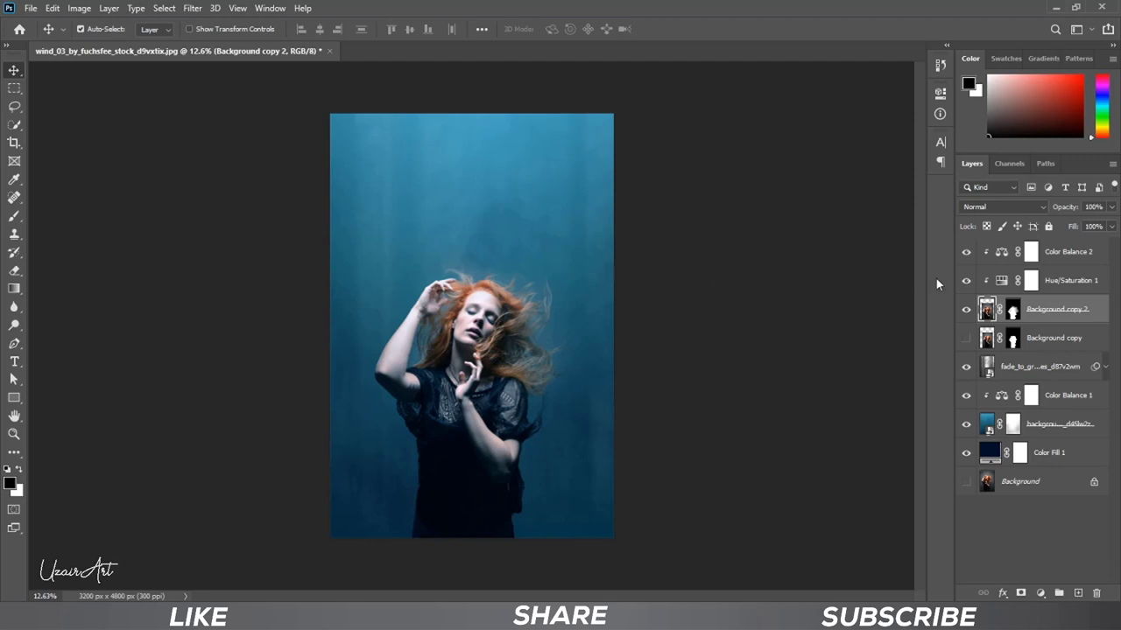
Add a new layer above the blurred forest and load a white smoke brush at 100% opacity.
{"action": "left_click", "coordinate": [1034, 369]}
{"action": "left_click", "coordinate": [1079, 594]}
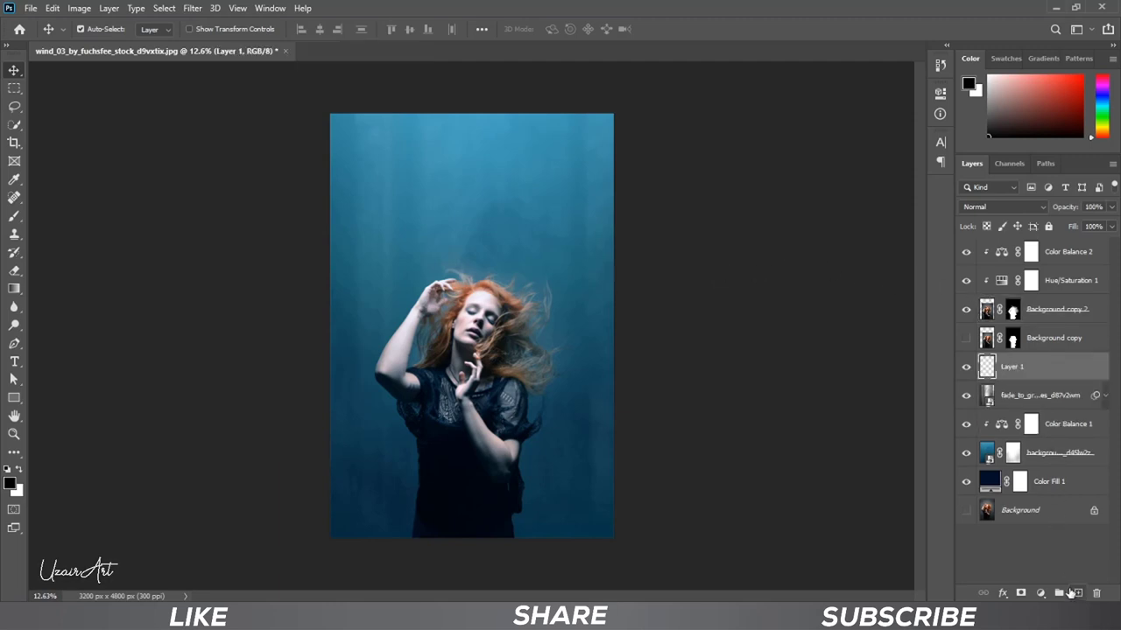
{"action": "left_click", "coordinate": [15, 218]}
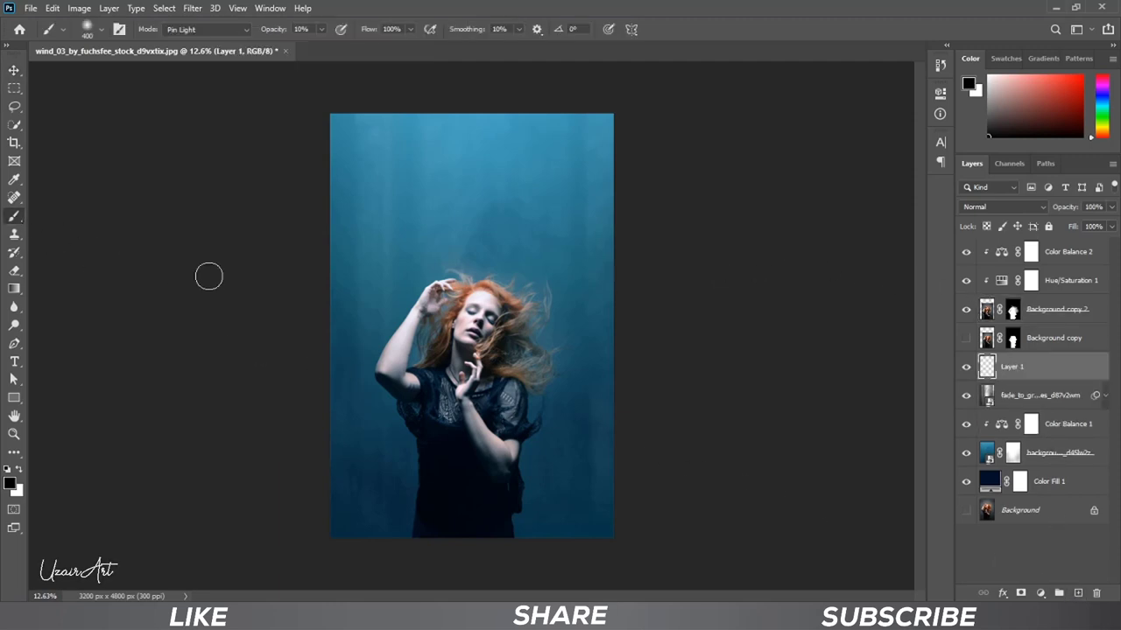
{"action": "right_click", "coordinate": [445, 278]}
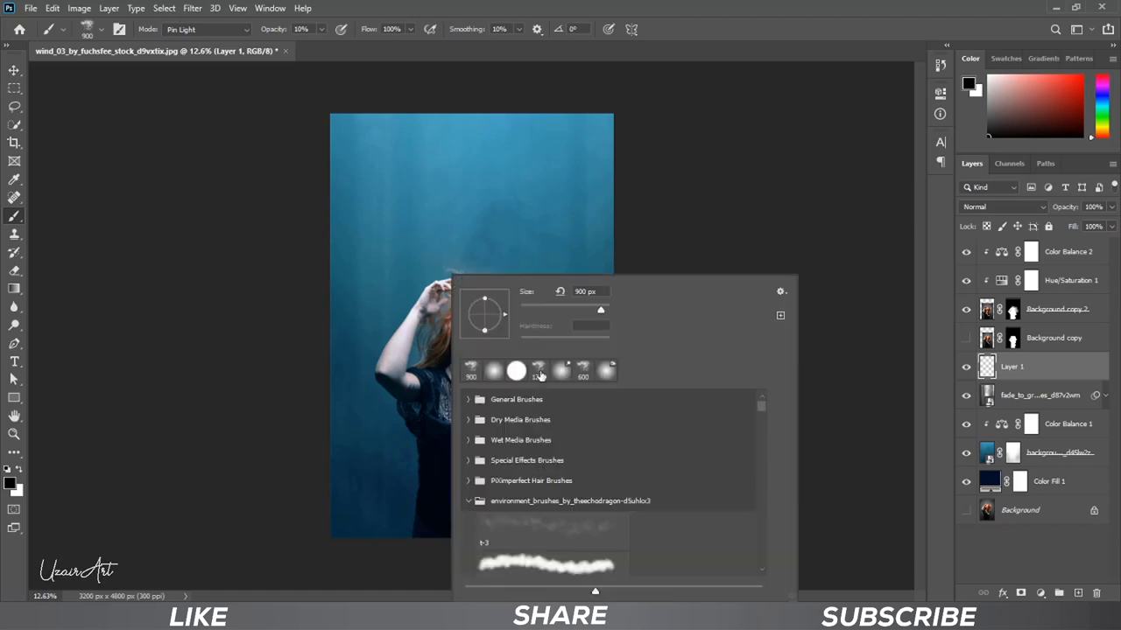
{"action": "left_click", "coordinate": [537, 370]}
{"action": "left_click", "coordinate": [750, 55]}
{"action": "left_click", "coordinate": [321, 29]}
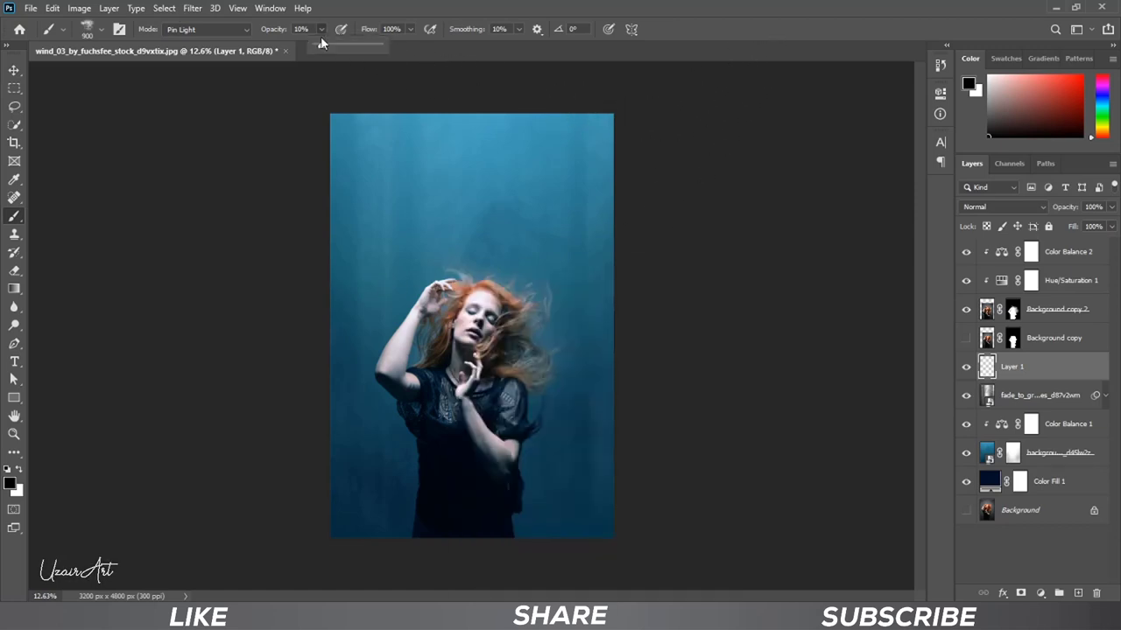
{"action": "left_click_drag", "start_coordinate": [360, 47], "coordinate": [384, 46]}
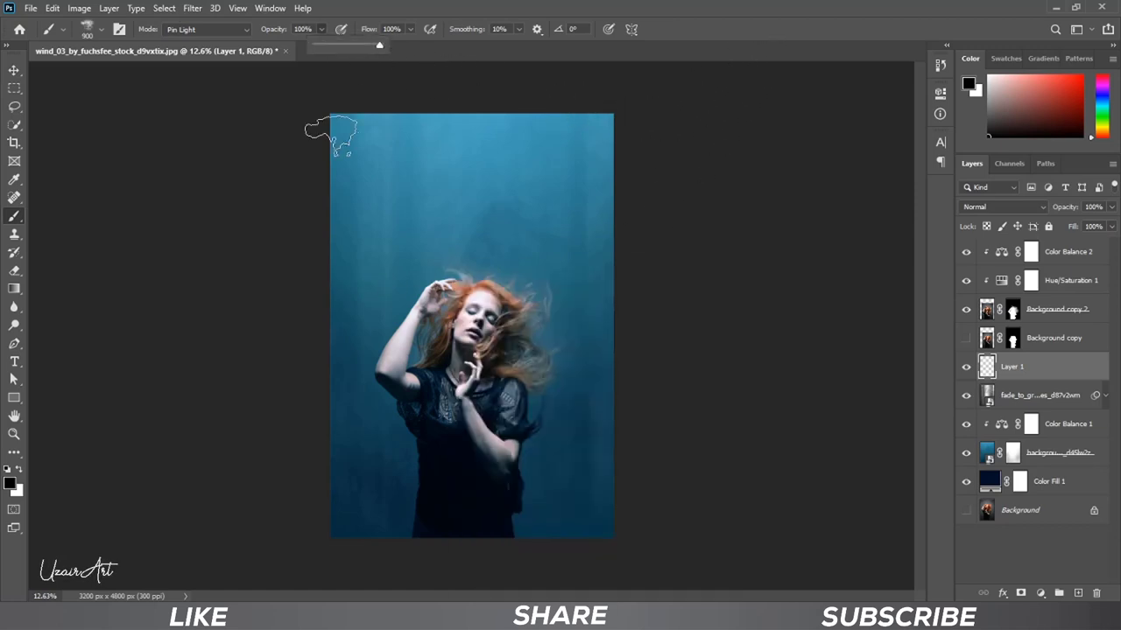
{"action": "left_click", "coordinate": [18, 470]}
Paint white smoke across the lower canvas, left side and top with an 1100–1300 px brush.
{"action": "key", "text": "bracketright"}
{"action": "key", "text": "bracketright"}
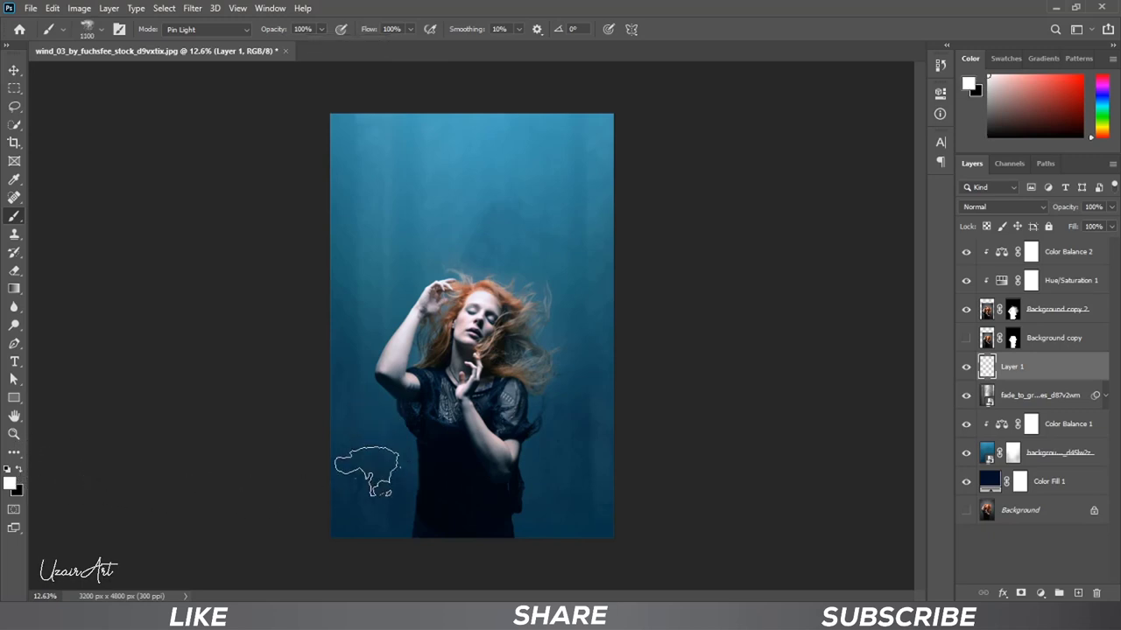
{"action": "left_click", "coordinate": [356, 462]}
{"action": "mouse_move", "coordinate": [356, 462]}
{"action": "left_mouse_down"}
{"action": "mouse_move", "coordinate": [500, 463]}
{"action": "mouse_move", "coordinate": [543, 490]}
{"action": "mouse_move", "coordinate": [581, 375]}
{"action": "left_mouse_up"}
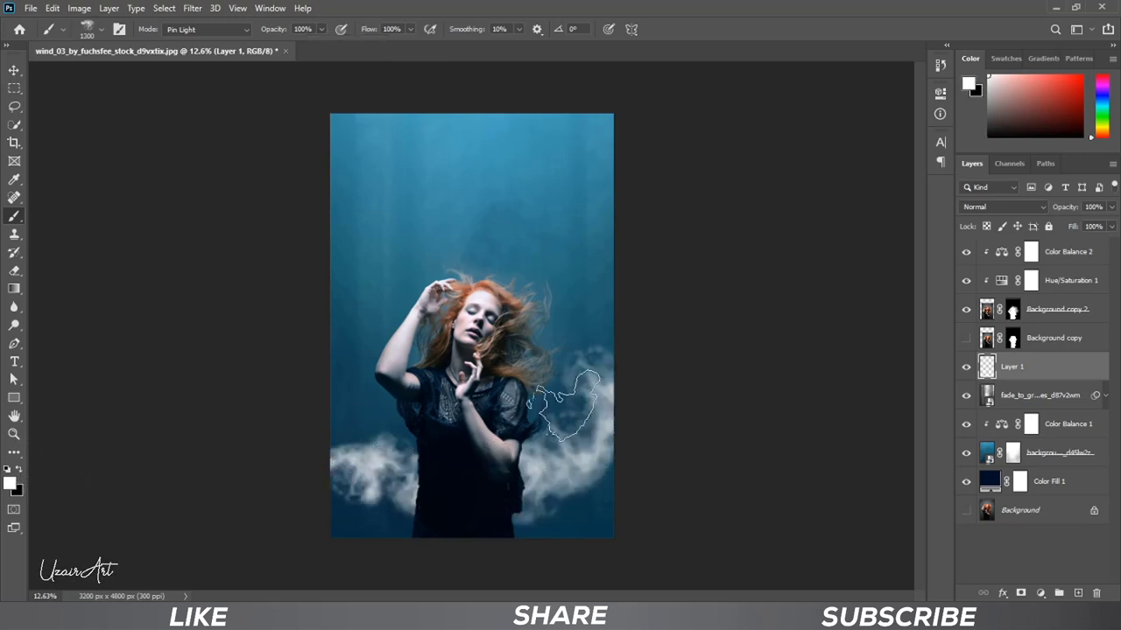
{"action": "key", "text": "bracketright"}
{"action": "key", "text": "bracketright"}
{"action": "left_click_drag", "start_coordinate": [301, 362], "coordinate": [355, 223]}
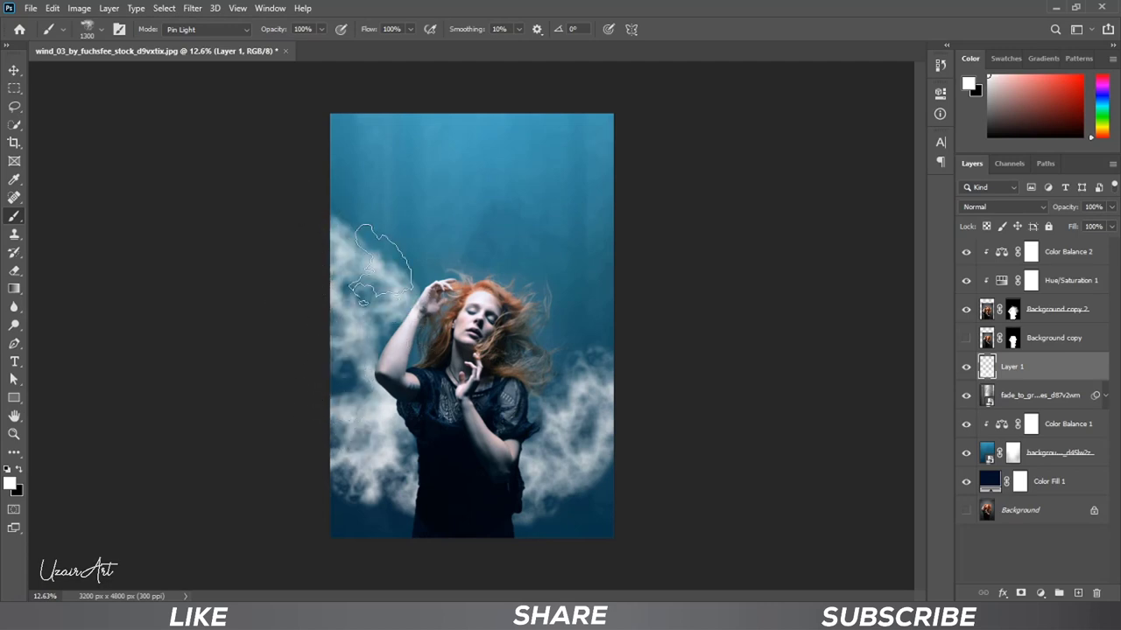
{"action": "mouse_move", "coordinate": [514, 100]}
{"action": "left_mouse_down"}
{"action": "mouse_move", "coordinate": [588, 113]}
{"action": "mouse_move", "coordinate": [463, 250]}
{"action": "mouse_move", "coordinate": [607, 238]}
{"action": "mouse_move", "coordinate": [625, 475]}
{"action": "mouse_move", "coordinate": [463, 551]}
{"action": "mouse_move", "coordinate": [376, 464]}
{"action": "mouse_move", "coordinate": [567, 219]}
{"action": "mouse_move", "coordinate": [362, 475]}
{"action": "mouse_move", "coordinate": [394, 280]}
{"action": "mouse_move", "coordinate": [495, 140]}
{"action": "mouse_move", "coordinate": [628, 543]}
{"action": "left_mouse_up"}
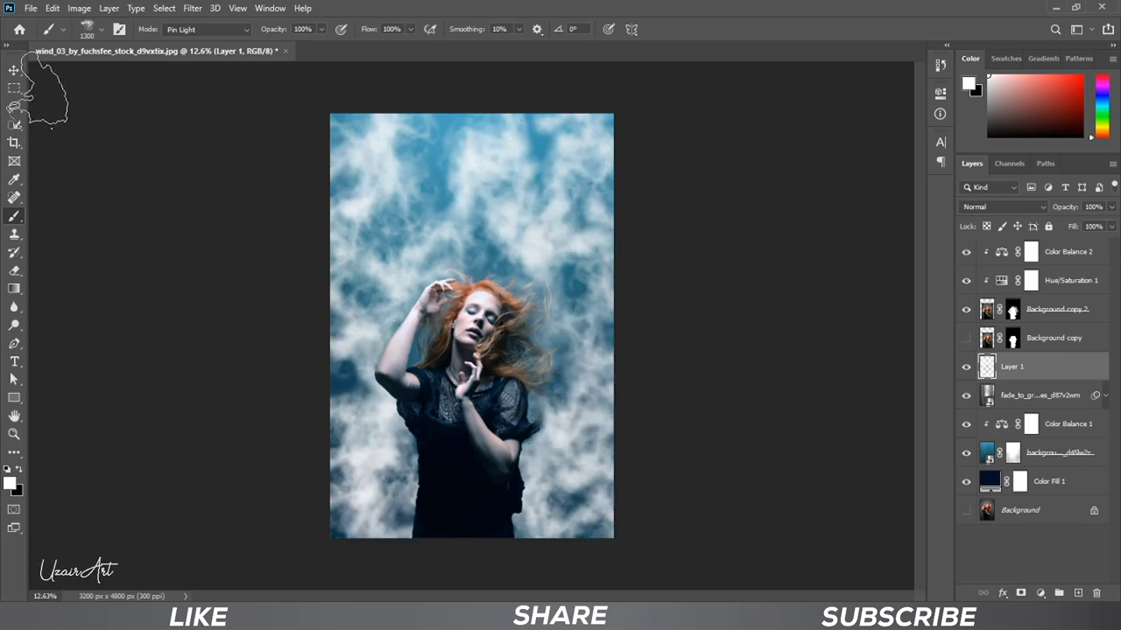
Set the smoke layer to Soft Light blending at about 11% opacity.
{"action": "left_click", "coordinate": [15, 71]}
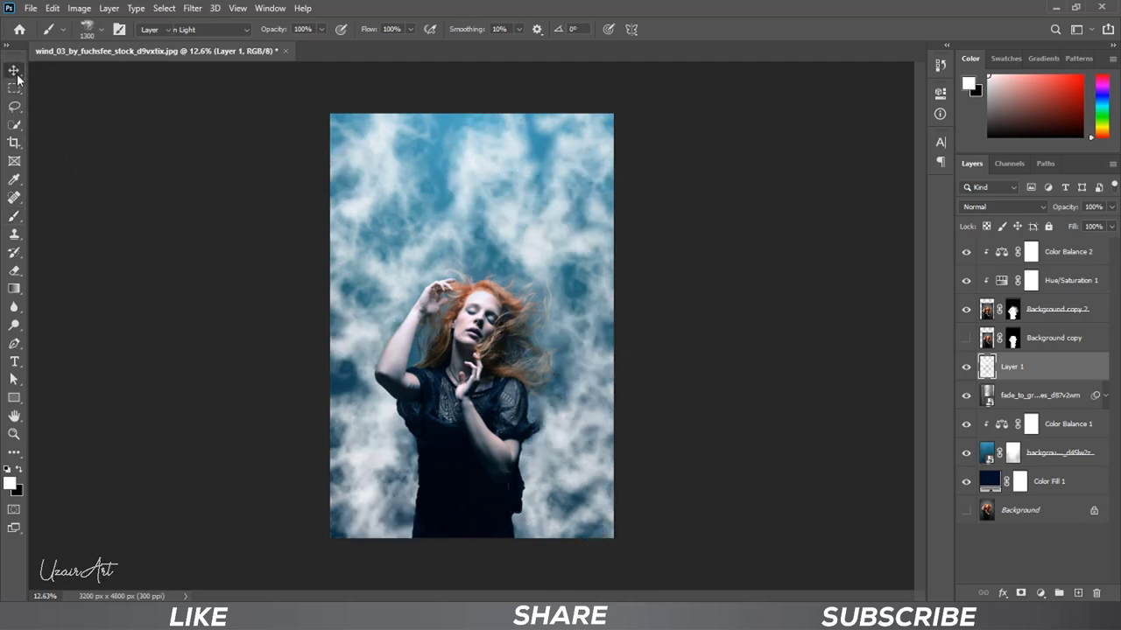
{"action": "left_click", "coordinate": [1111, 207]}
{"action": "left_click_drag", "start_coordinate": [1056, 227], "coordinate": [1051, 228]}
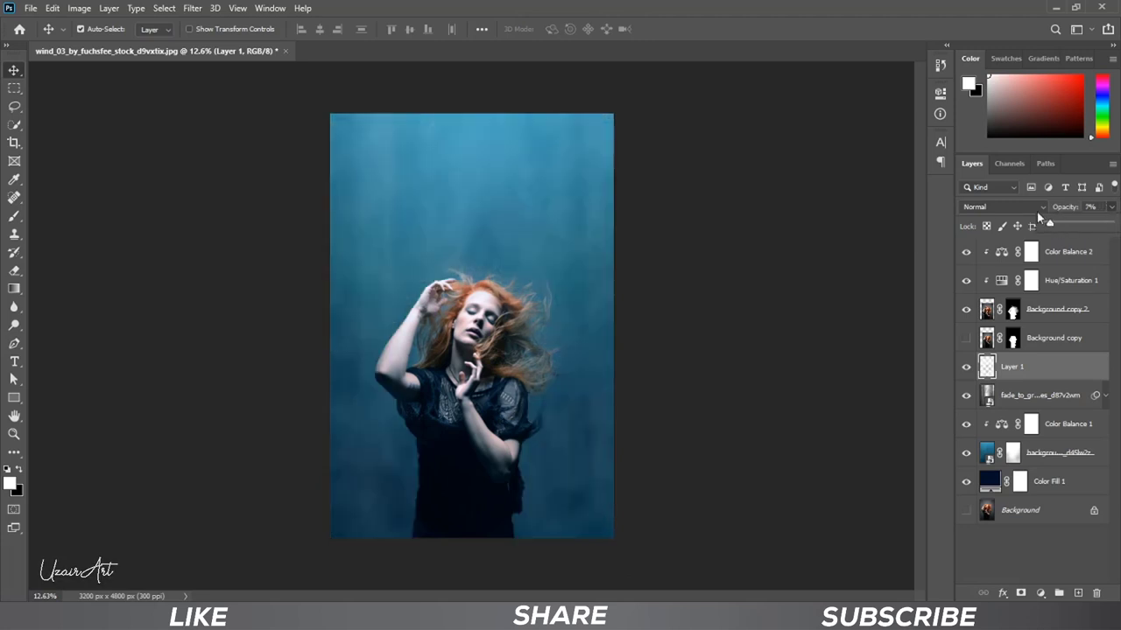
{"action": "left_click", "coordinate": [1038, 210]}
{"action": "left_click", "coordinate": [987, 390]}
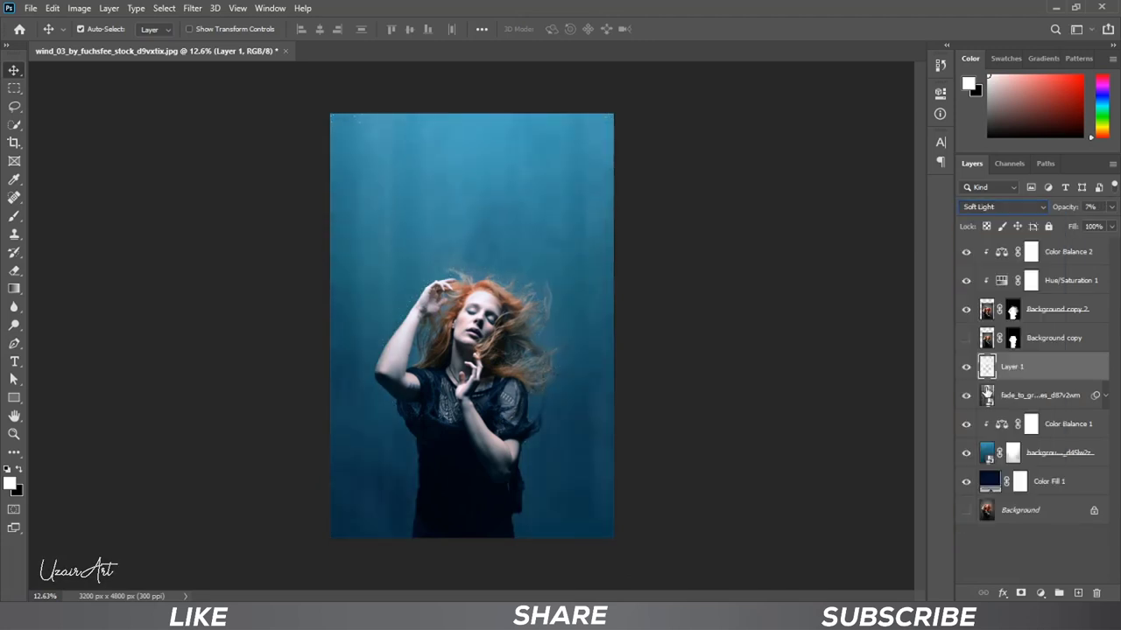
{"action": "left_click", "coordinate": [1111, 207]}
{"action": "key", "text": "Return"}
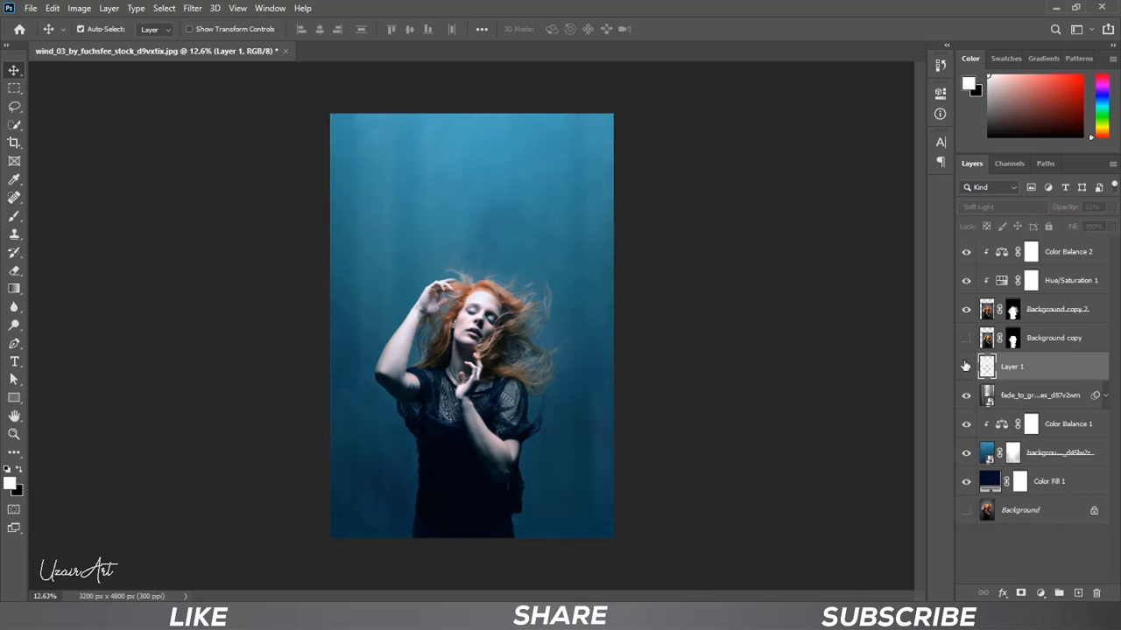
Hide and show the woman layer to check the background, then select Color Balance 2.
{"action": "left_click", "coordinate": [1054, 308]}
{"action": "left_click", "coordinate": [967, 309]}
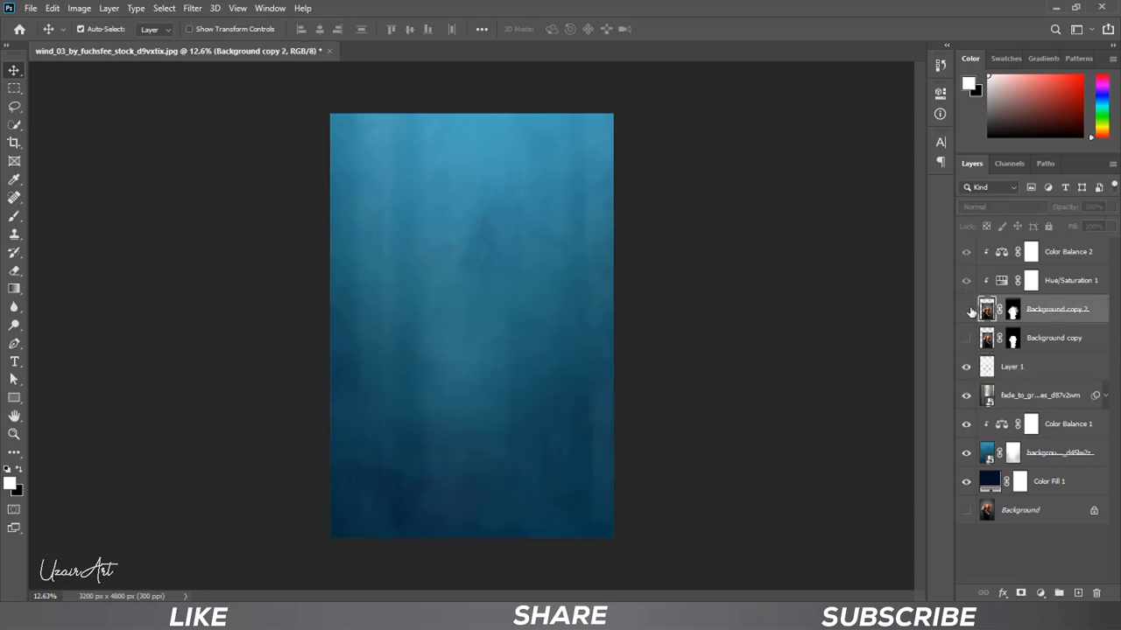
{"action": "left_click", "coordinate": [966, 309]}
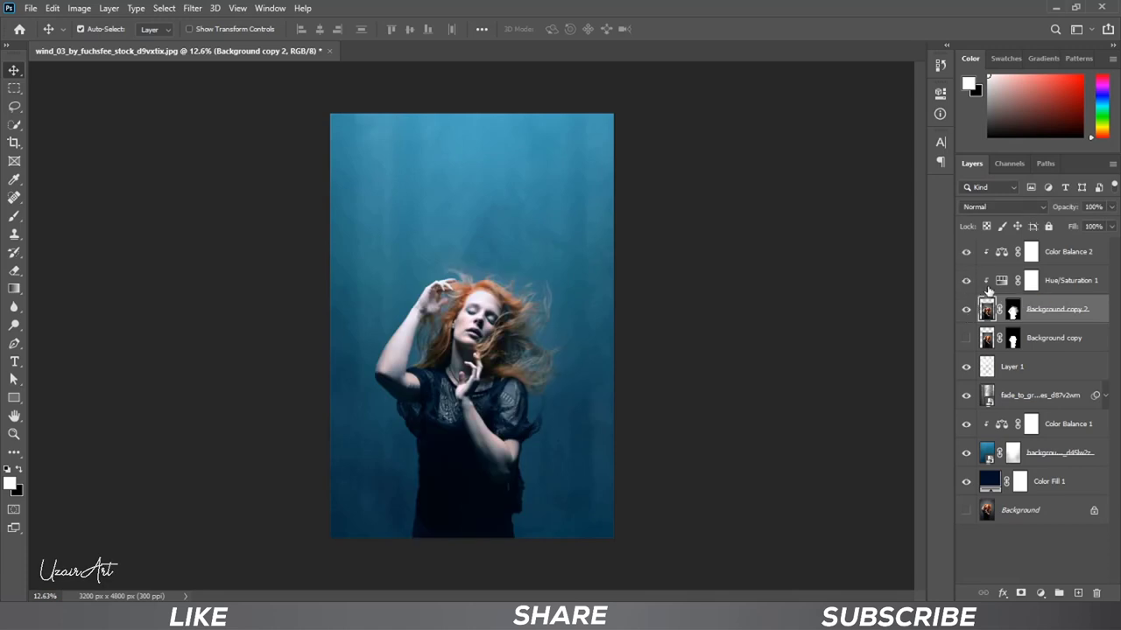
{"action": "left_click", "coordinate": [1072, 264]}
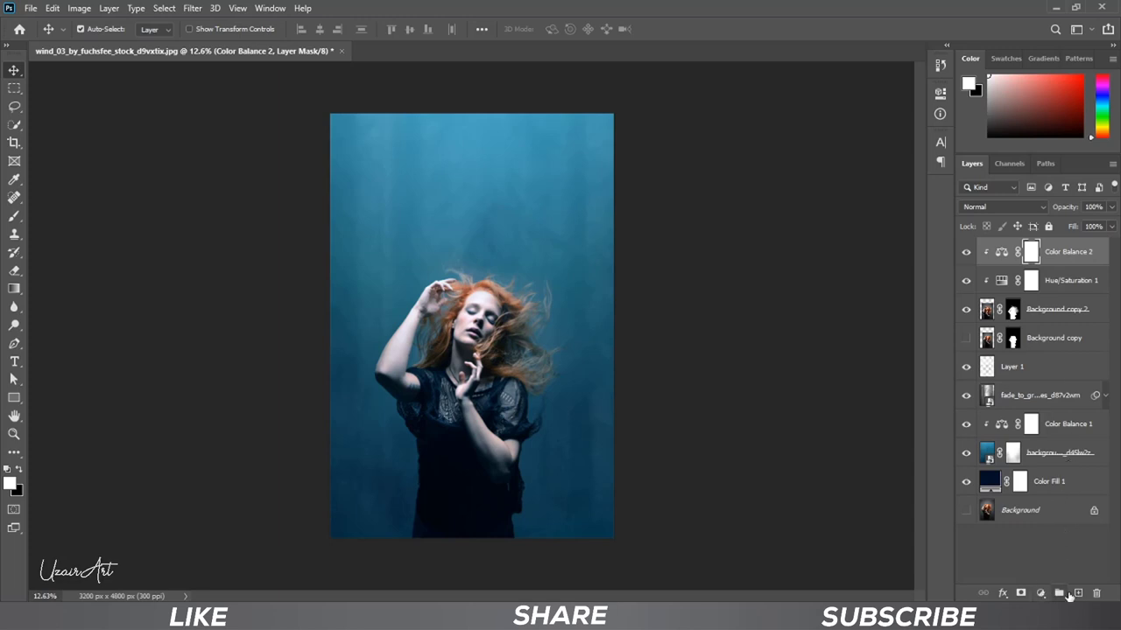
Add a new layer clipped to the adjustment layers below.
{"action": "left_click", "coordinate": [1078, 593]}
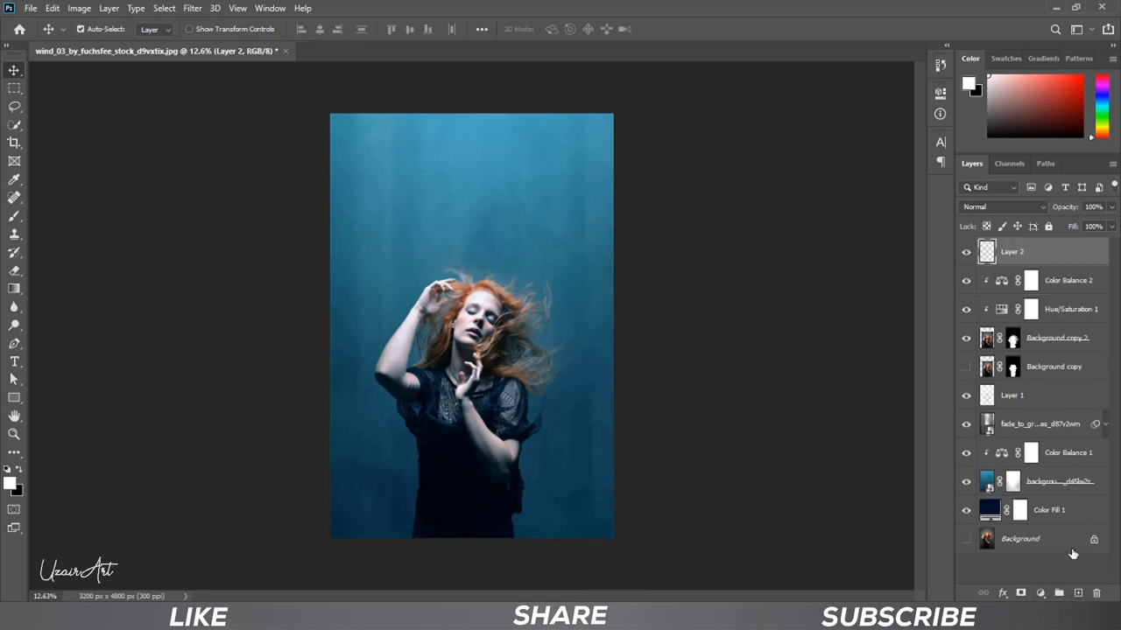
{"action": "right_click", "coordinate": [1062, 254]}
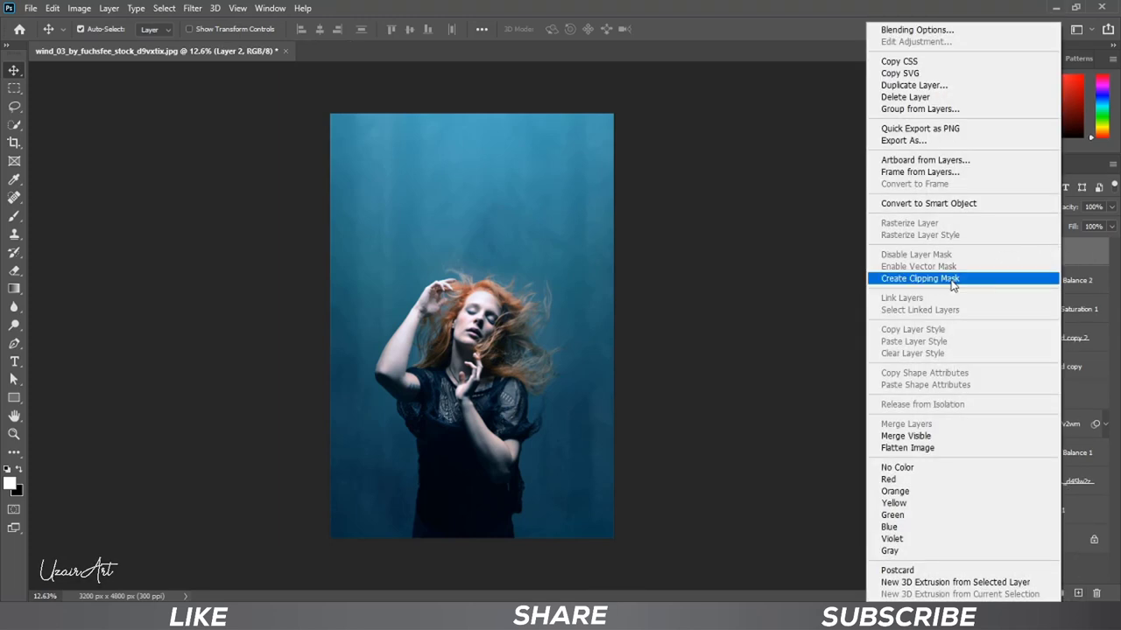
{"action": "left_click", "coordinate": [981, 278]}
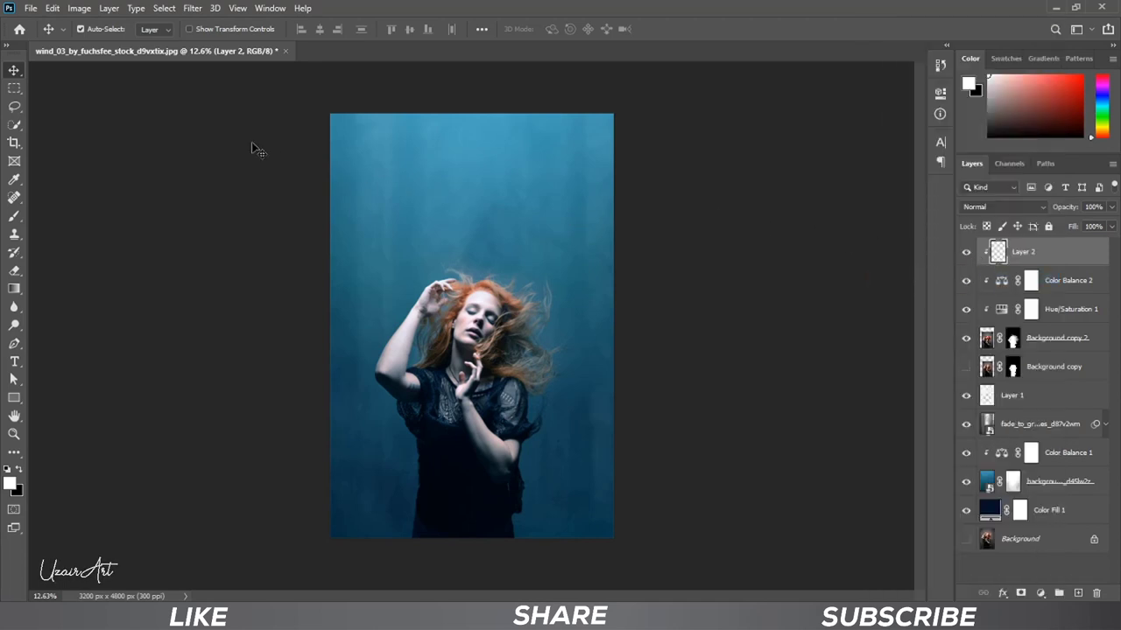
Fill Layer 2 with 50% Gray and set its blending to Overlay.
{"action": "left_click", "coordinate": [53, 8]}
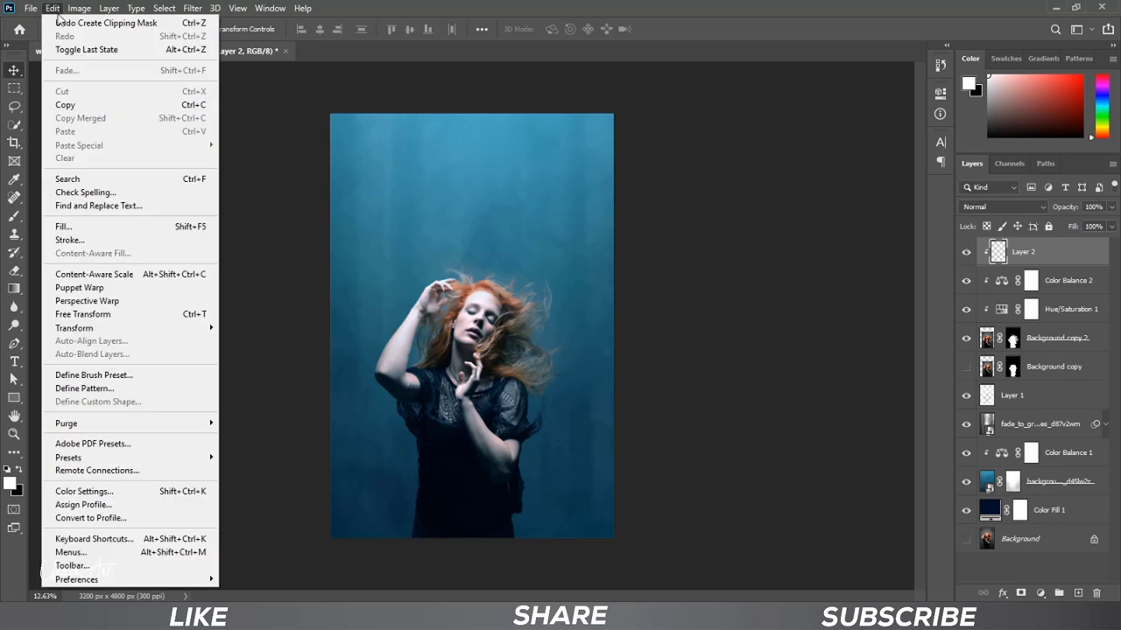
{"action": "left_click", "coordinate": [84, 231]}
{"action": "left_click", "coordinate": [663, 172]}
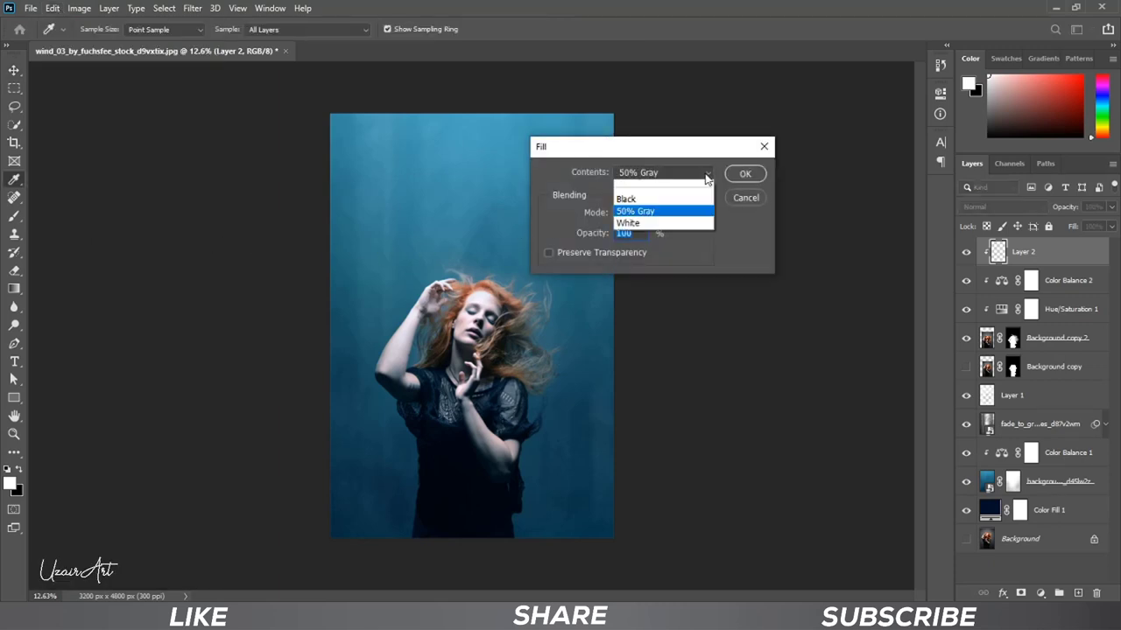
{"action": "left_click", "coordinate": [700, 301]}
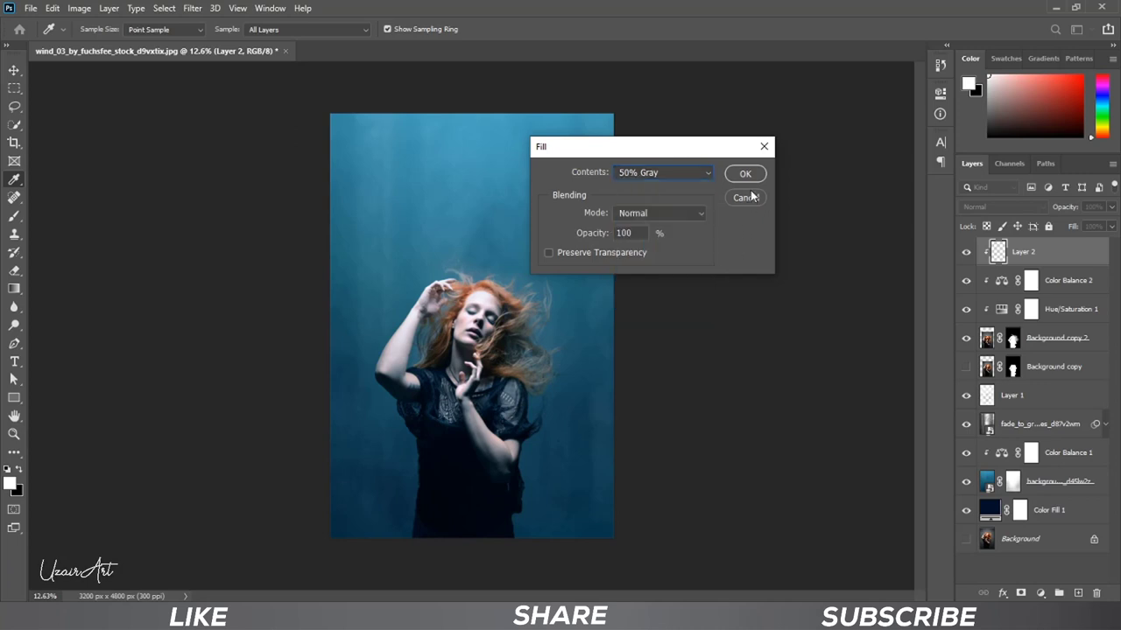
{"action": "left_click", "coordinate": [745, 174]}
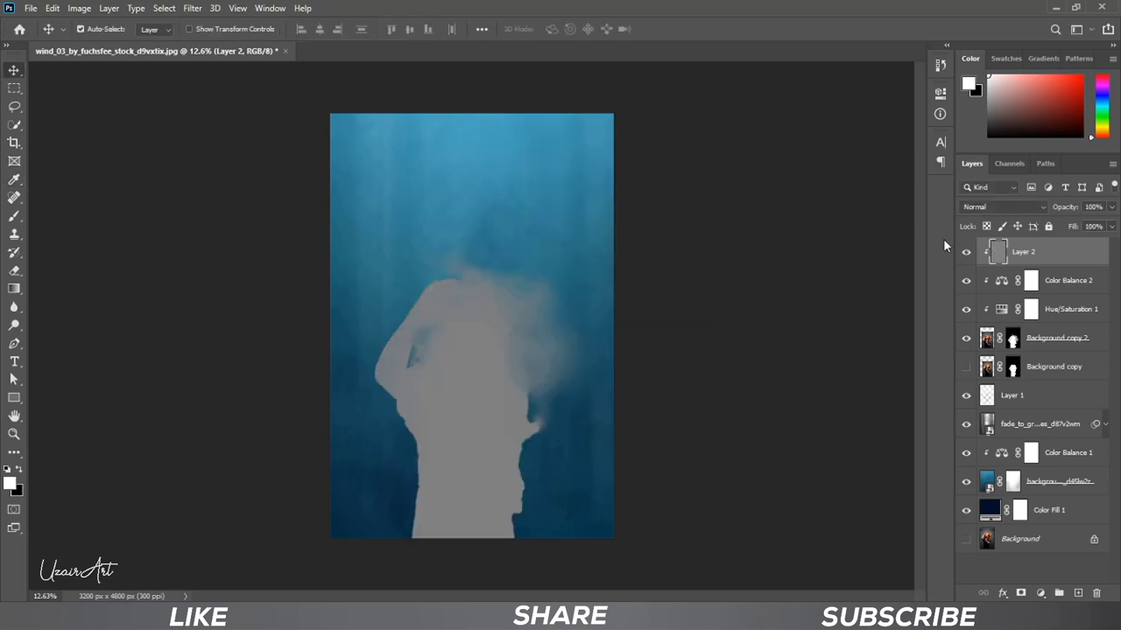
{"action": "left_click", "coordinate": [977, 207]}
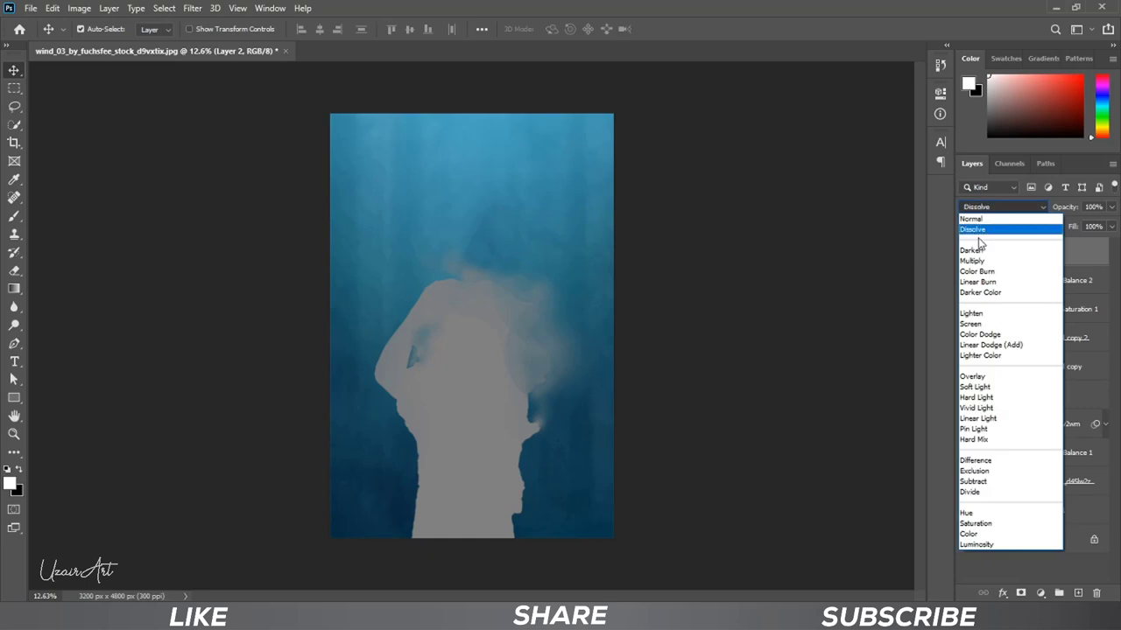
{"action": "left_click", "coordinate": [1001, 378]}
{"action": "left_click", "coordinate": [1013, 342]}
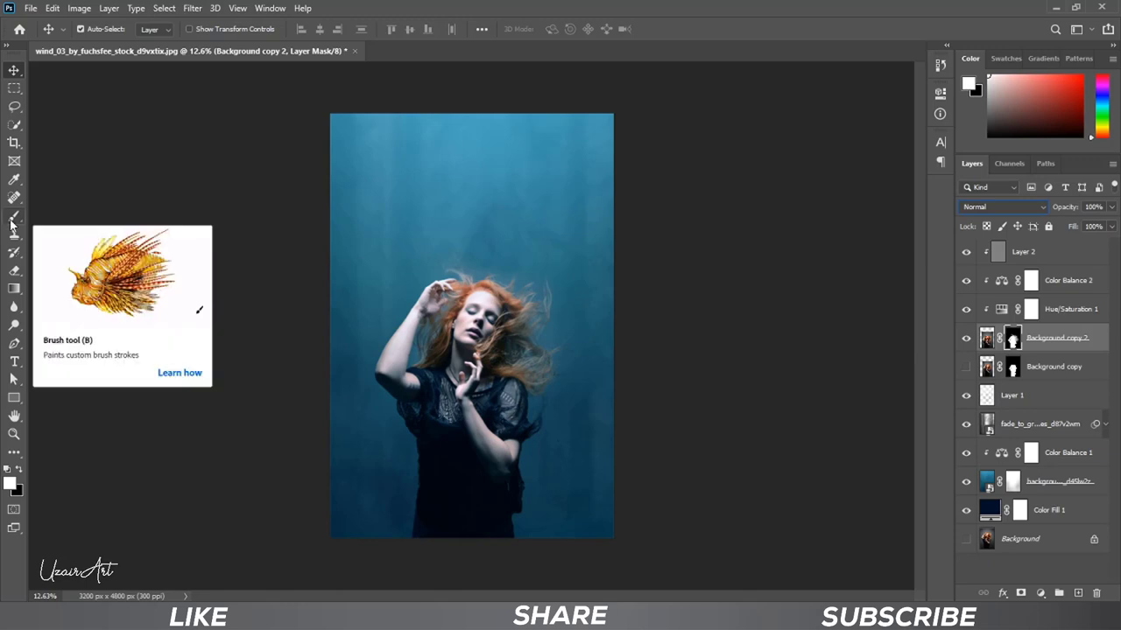
{"action": "left_click", "coordinate": [1033, 252]}
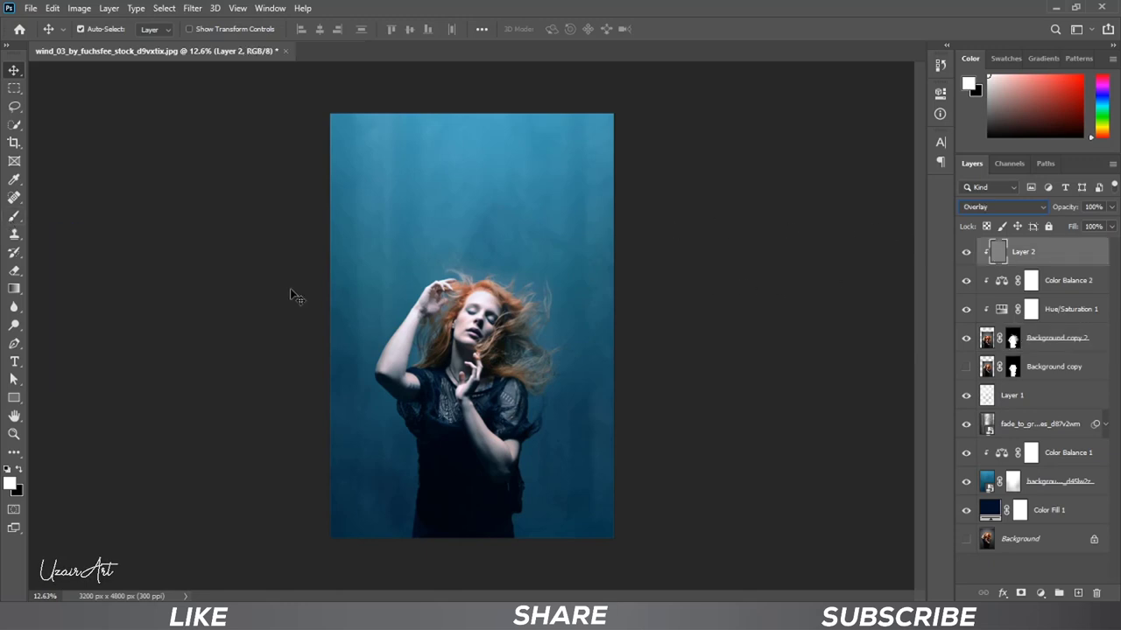
Choose the Dodge tool at Midtones, 18% exposure, and zoom in on the woman.
{"action": "left_click", "coordinate": [15, 325]}
{"action": "right_click", "coordinate": [19, 332]}
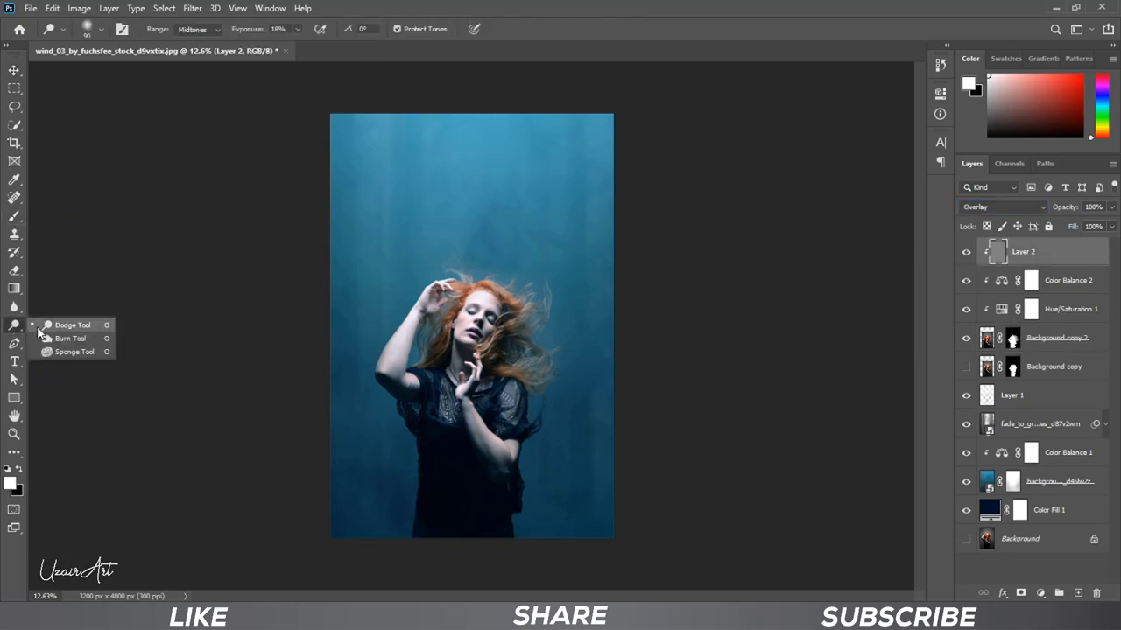
{"action": "left_click", "coordinate": [70, 328]}
{"action": "scroll", "coordinate": [428, 374], "scroll_direction": "up", "scroll_amount": 2}
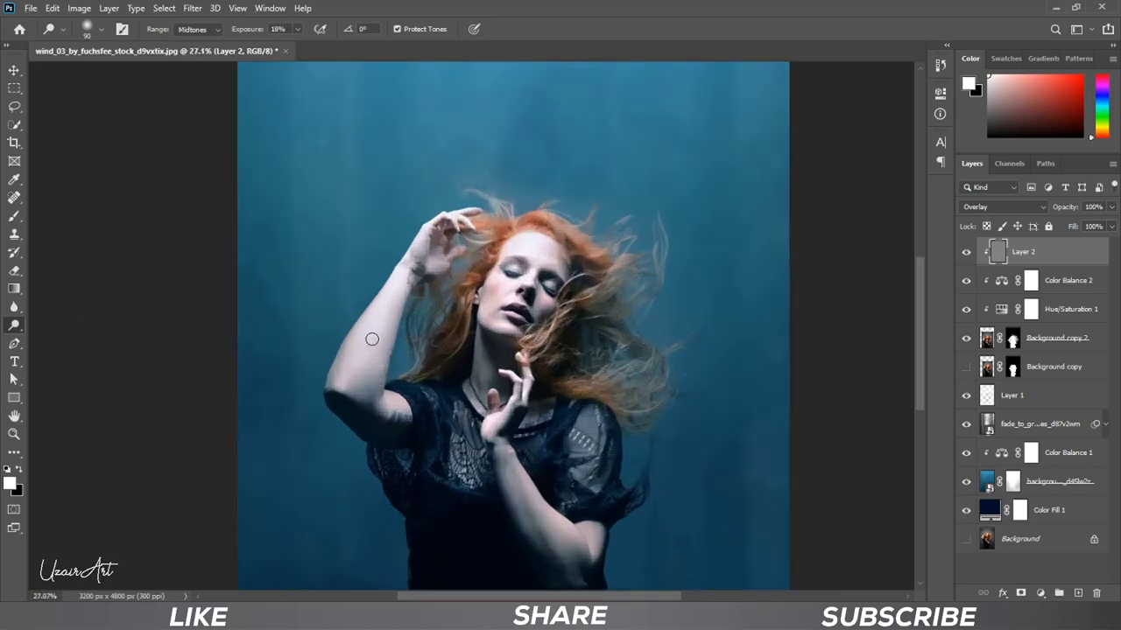
{"action": "scroll", "coordinate": [368, 332], "scroll_direction": "up", "scroll_amount": 2}
{"action": "scroll", "coordinate": [371, 336], "scroll_direction": "up", "scroll_amount": 1}
{"action": "scroll", "coordinate": [388, 336], "scroll_direction": "up", "scroll_amount": 2}
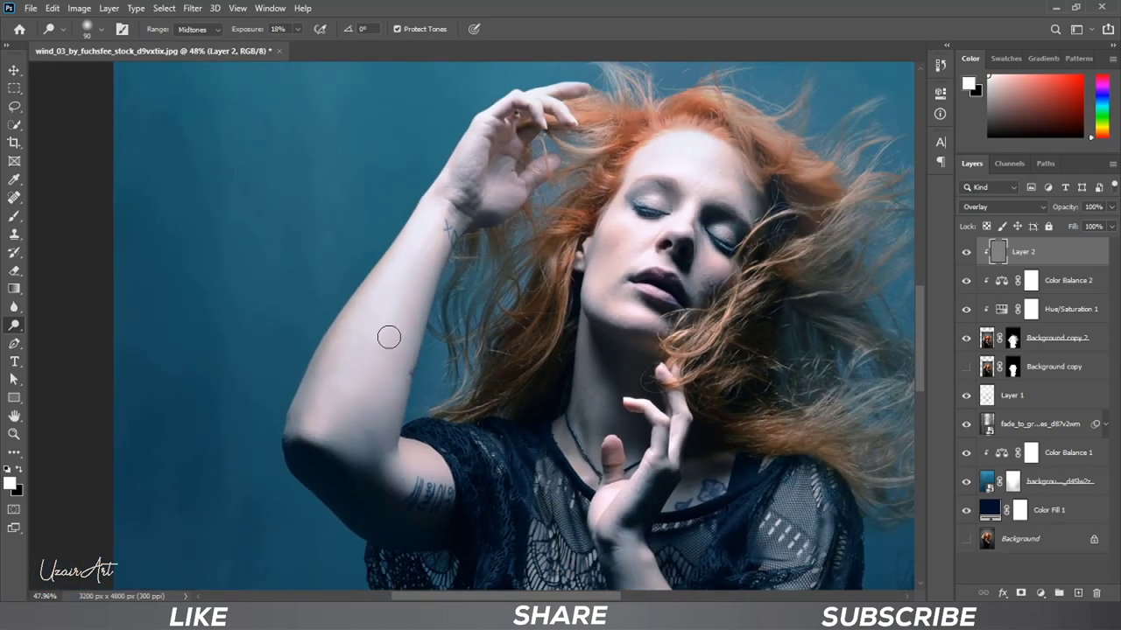
{"action": "scroll", "coordinate": [389, 338], "scroll_direction": "down", "scroll_amount": 1}
{"action": "scroll", "coordinate": [388, 337], "scroll_direction": "up", "scroll_amount": 1}
{"action": "scroll", "coordinate": [389, 337], "scroll_direction": "up", "scroll_amount": 1}
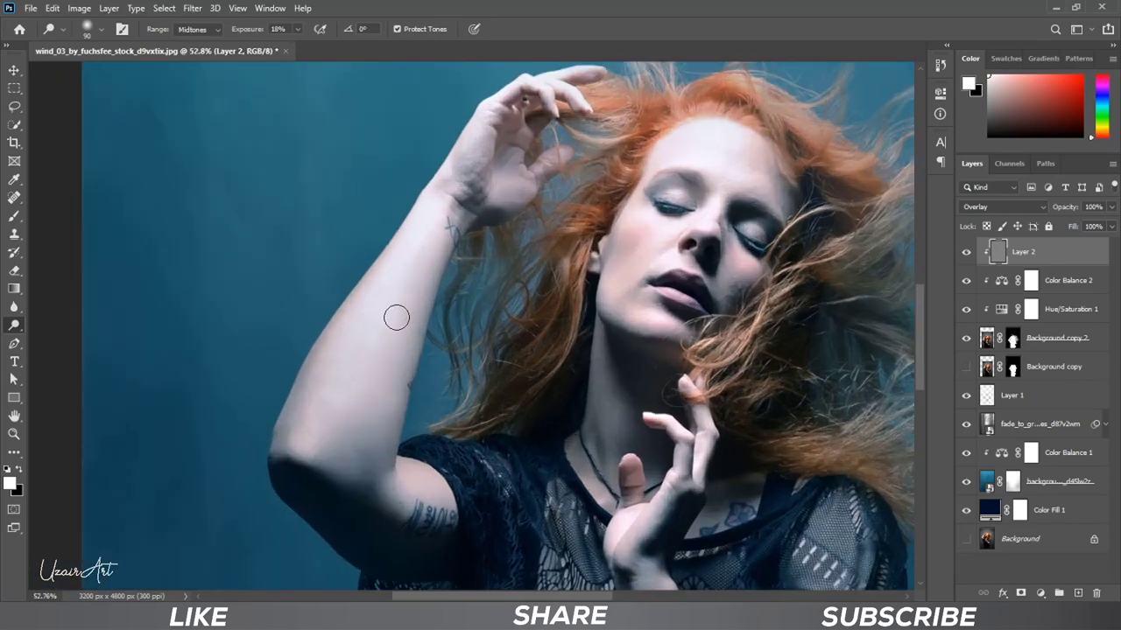
{"action": "key", "text": "bracketright"}
{"action": "key", "text": "bracketright"}
{"action": "key", "text": "bracketright"}
{"action": "key", "text": "bracketright"}
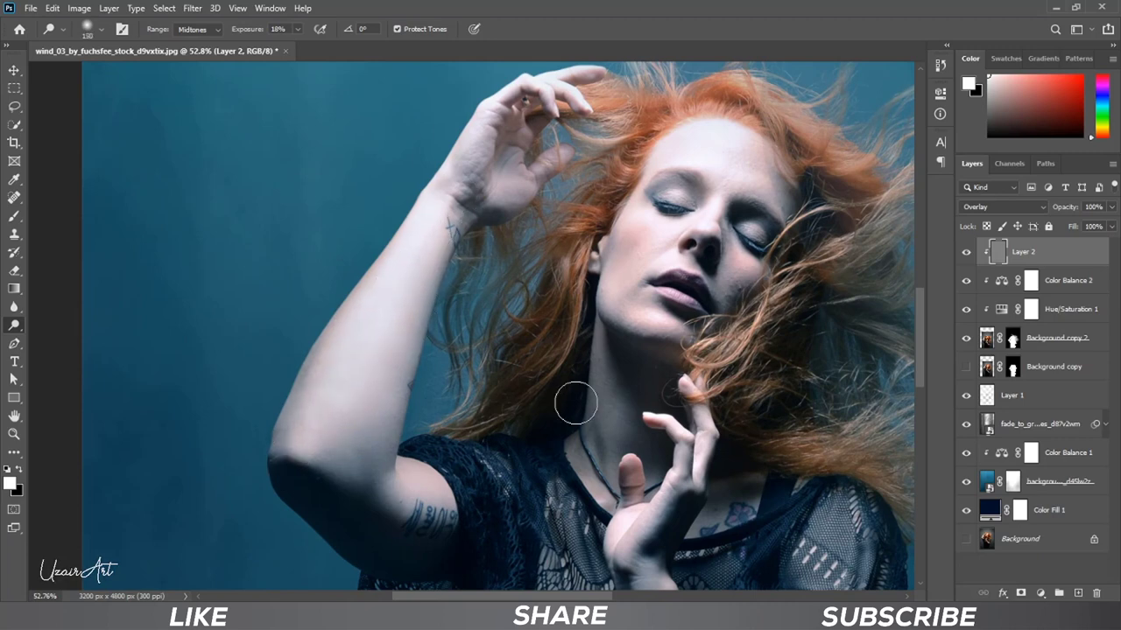
Dodge highlights on the arm and fingers, resizing the brush between 70 and 125.
{"action": "left_click", "coordinate": [966, 253]}
{"action": "scroll", "coordinate": [525, 131], "scroll_direction": "up", "scroll_amount": 2}
{"action": "scroll", "coordinate": [525, 132], "scroll_direction": "up", "scroll_amount": 2}
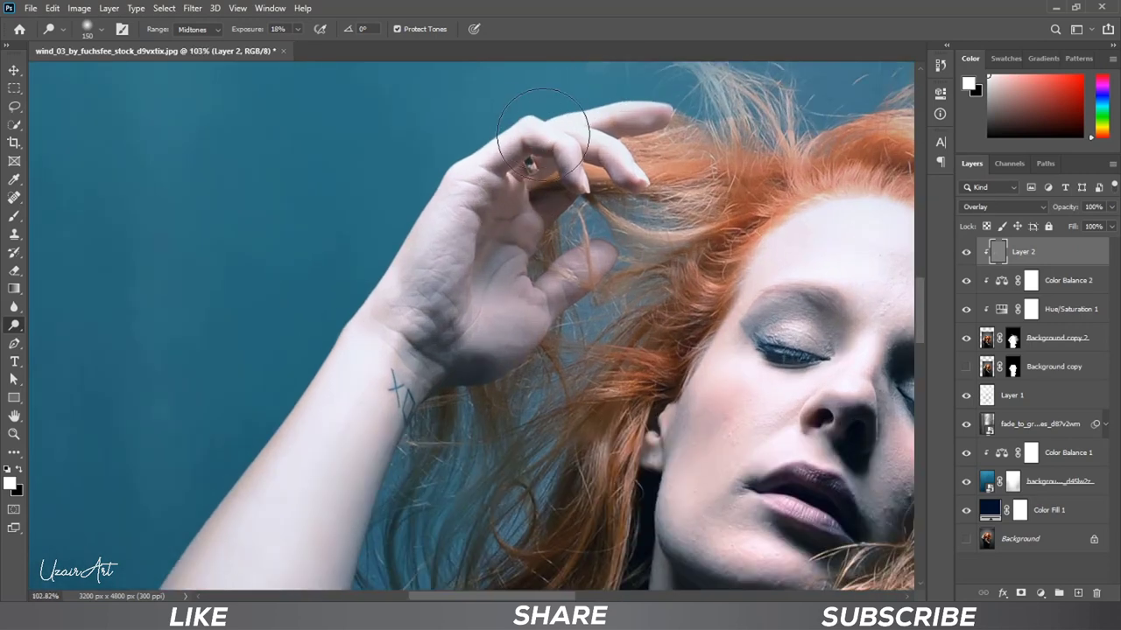
{"action": "key", "text": "bracketleft"}
{"action": "key", "text": "bracketleft"}
{"action": "key", "text": "bracketleft"}
{"action": "key", "text": "bracketleft"}
{"action": "key", "text": "bracketleft"}
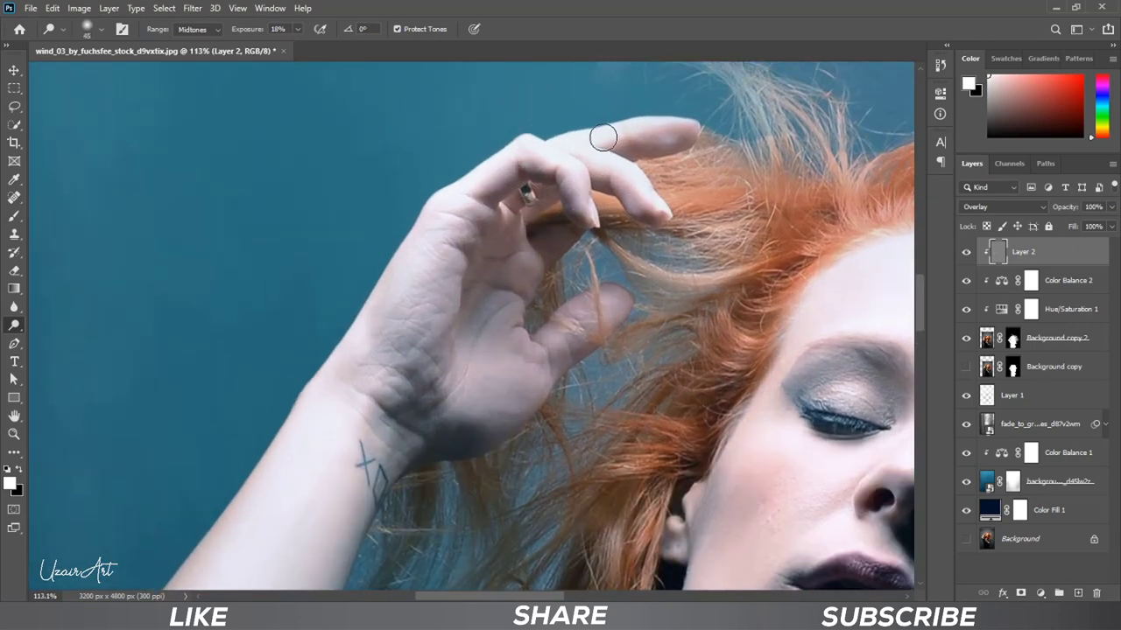
{"action": "key", "text": "bracketright"}
{"action": "key", "text": "bracketright"}
{"action": "key", "text": "bracketright"}
{"action": "scroll", "coordinate": [424, 268], "scroll_direction": "down", "scroll_amount": 3, "text": "alt"}
{"action": "scroll", "coordinate": [425, 269], "scroll_direction": "down", "scroll_amount": 3}
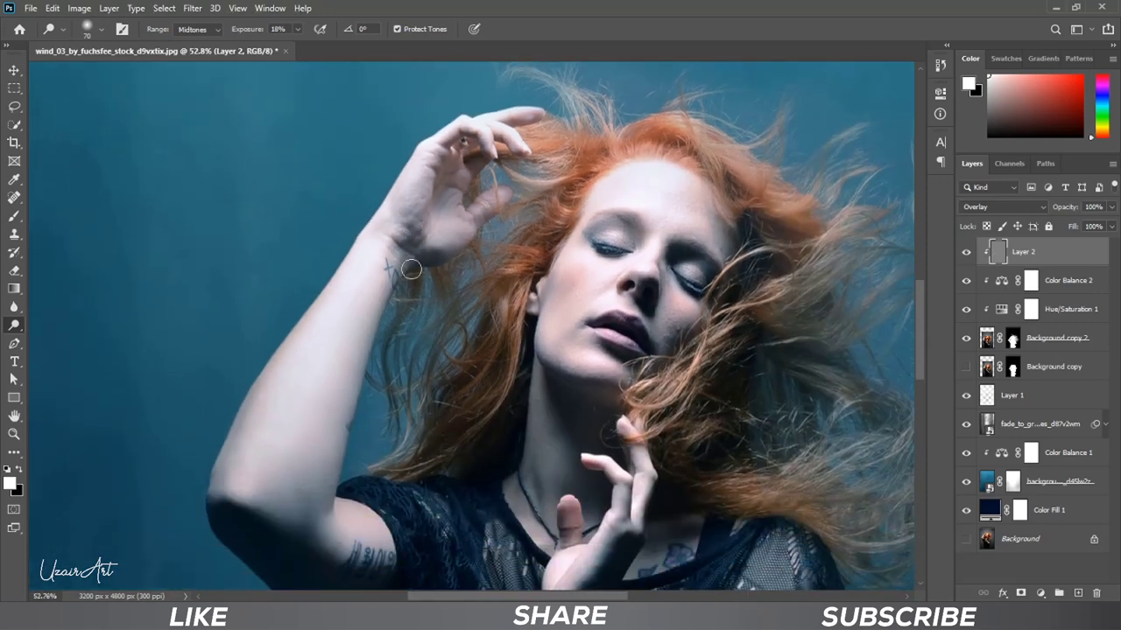
{"action": "scroll", "coordinate": [424, 269], "scroll_direction": "down", "scroll_amount": 3}
{"action": "scroll", "coordinate": [223, 362], "scroll_direction": "up", "scroll_amount": 2, "text": "alt"}
{"action": "key", "text": "bracketright"}
{"action": "key", "text": "bracketright"}
{"action": "key", "text": "bracketright"}
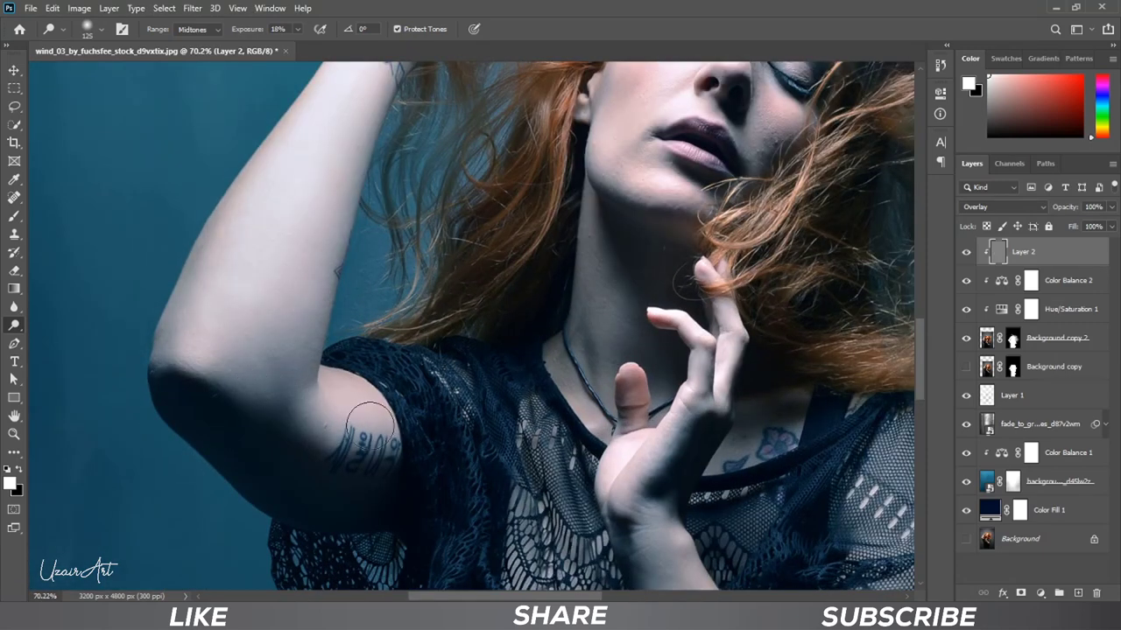
{"action": "scroll", "coordinate": [570, 388], "scroll_direction": "down", "scroll_amount": 3}
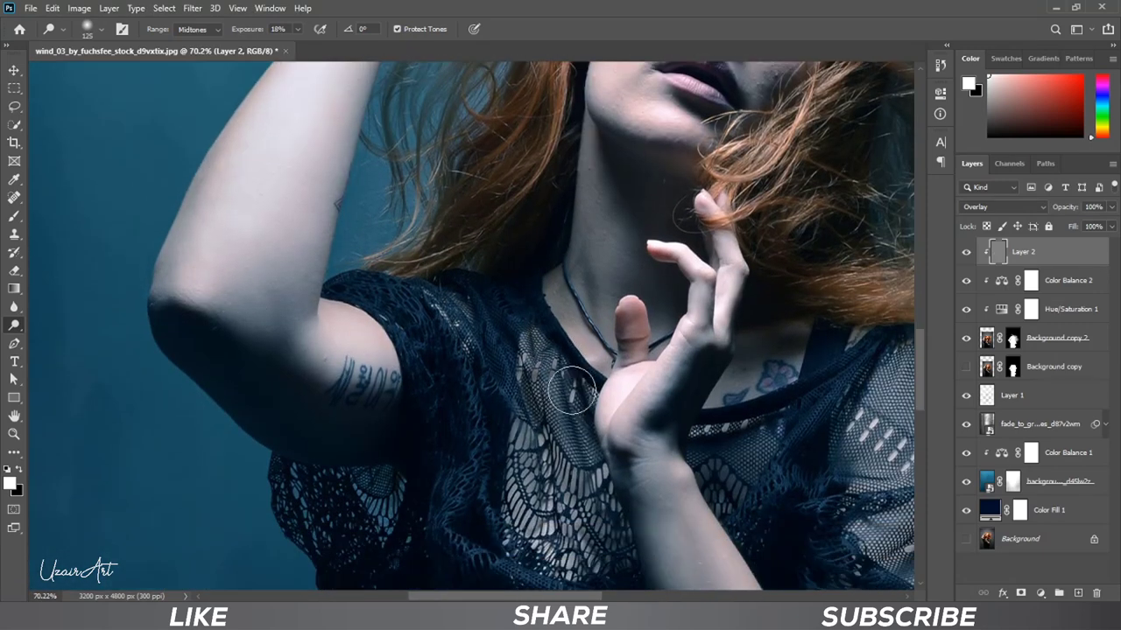
{"action": "scroll", "coordinate": [570, 388], "scroll_direction": "down", "scroll_amount": 3}
{"action": "scroll", "coordinate": [453, 356], "scroll_direction": "down", "scroll_amount": 2}
{"action": "scroll", "coordinate": [826, 506], "scroll_direction": "down", "scroll_amount": 1}
{"action": "key", "text": "bracketleft"}
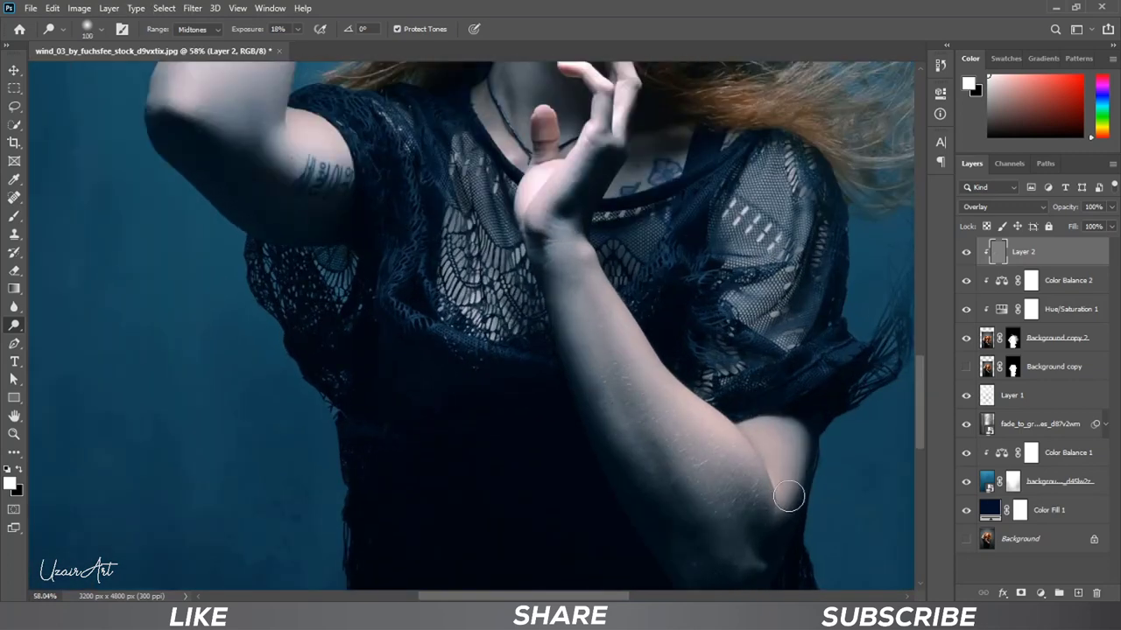
Dodge the neck and face, lightening the cheek under the eye with a 90–150 brush.
{"action": "key", "text": "bracketright"}
{"action": "key", "text": "bracketright"}
{"action": "scroll", "coordinate": [619, 325], "scroll_direction": "up", "scroll_amount": 2}
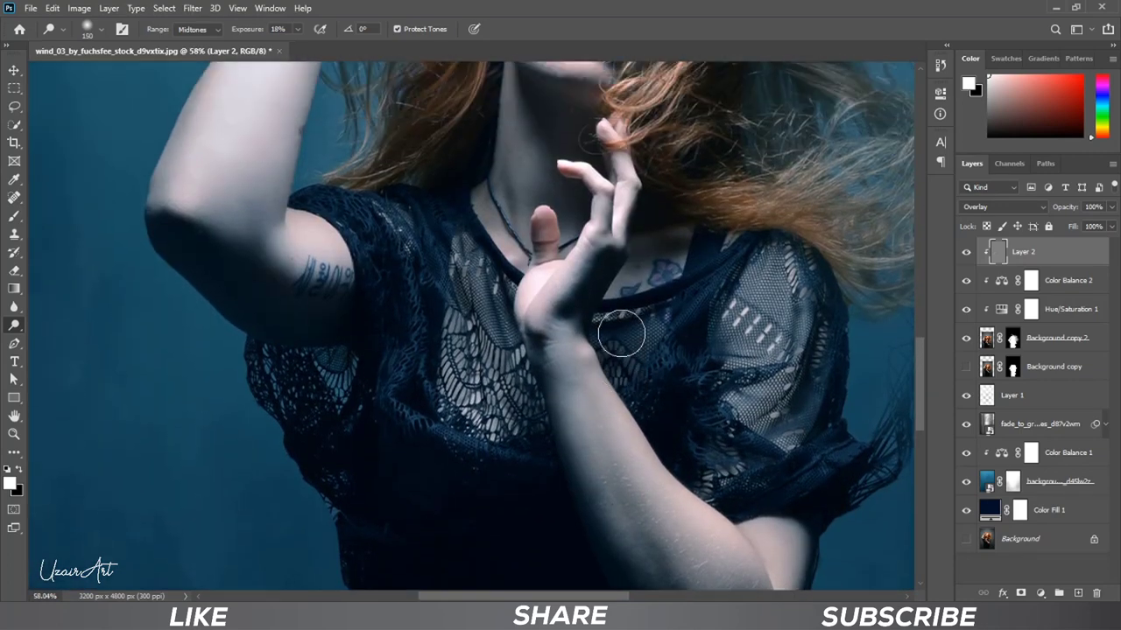
{"action": "scroll", "coordinate": [574, 350], "scroll_direction": "up", "scroll_amount": 2}
{"action": "scroll", "coordinate": [574, 349], "scroll_direction": "up", "scroll_amount": 2}
{"action": "key", "text": "bracketleft"}
{"action": "key", "text": "bracketleft"}
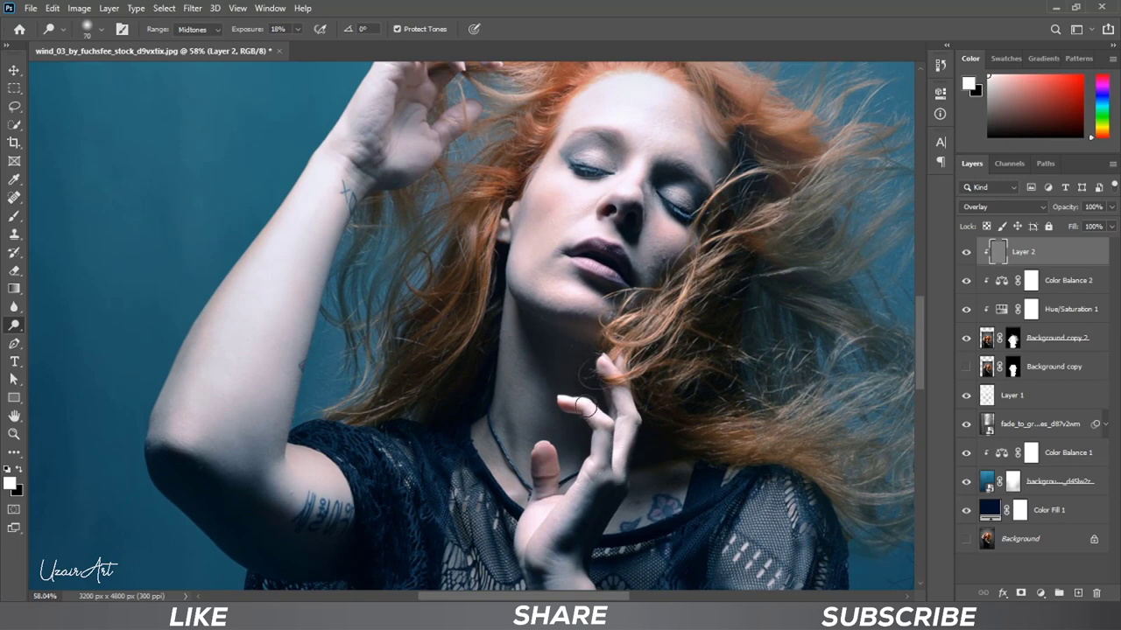
{"action": "key", "text": "bracketright"}
{"action": "key", "text": "bracketright"}
{"action": "key", "text": "bracketright"}
{"action": "scroll", "coordinate": [580, 438], "scroll_direction": "up", "scroll_amount": 2}
{"action": "scroll", "coordinate": [543, 482], "scroll_direction": "up", "scroll_amount": 1}
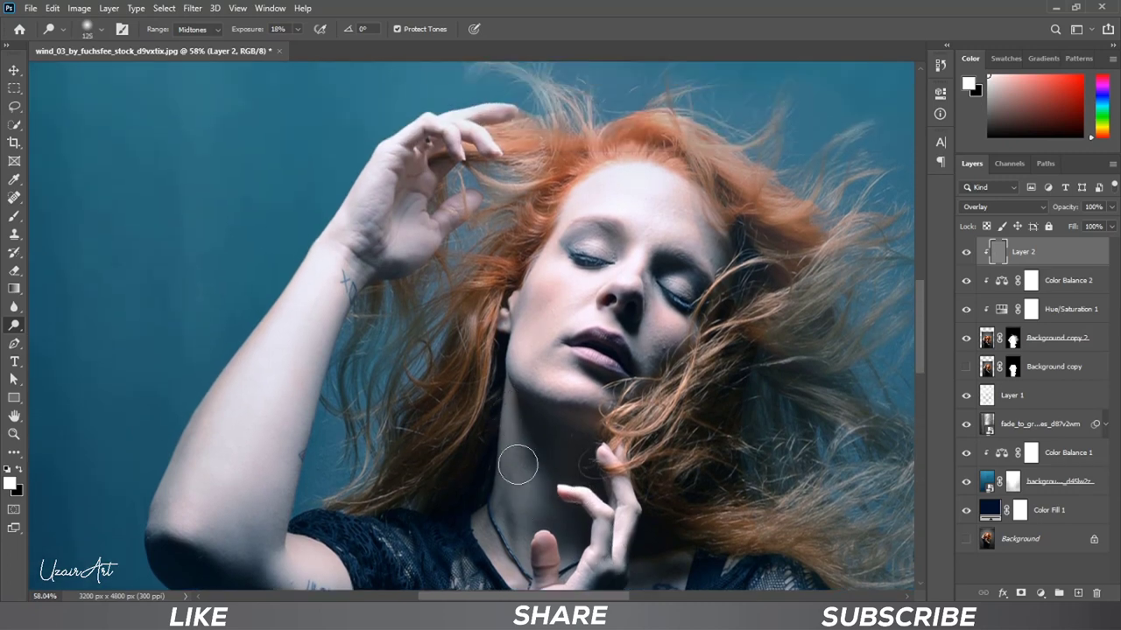
{"action": "scroll", "coordinate": [543, 438], "scroll_direction": "up", "scroll_amount": 2}
{"action": "key", "text": "bracketleft"}
{"action": "key", "text": "bracketleft"}
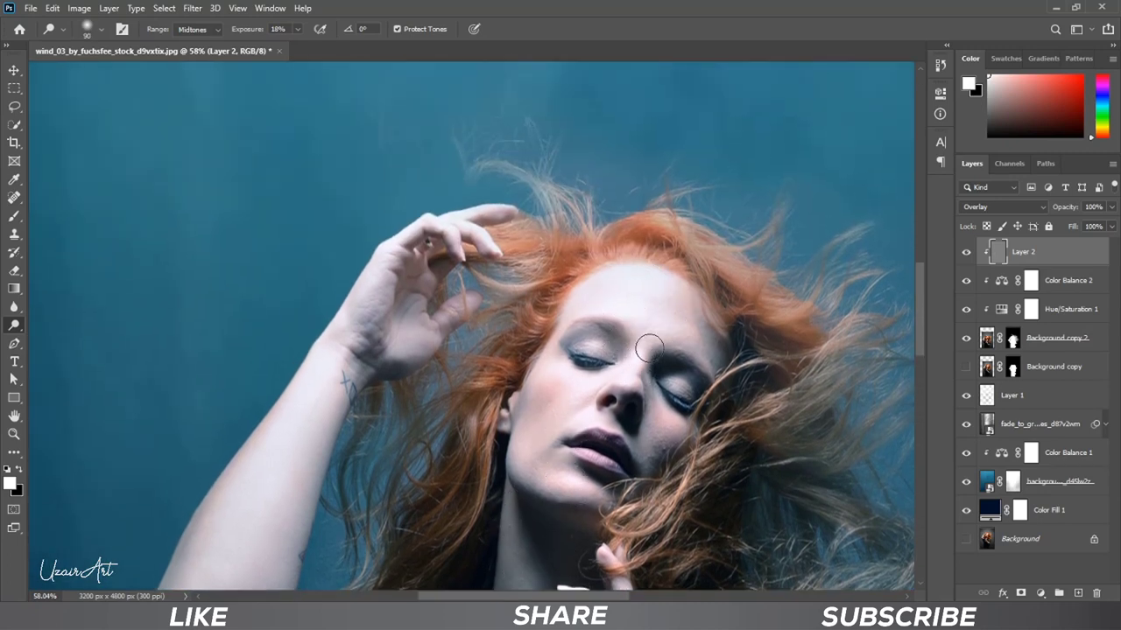
{"action": "left_click_drag", "start_coordinate": [580, 408], "coordinate": [570, 380]}
{"action": "key", "text": "bracketleft"}
{"action": "key", "text": "bracketleft"}
{"action": "scroll", "coordinate": [567, 441], "scroll_direction": "down", "scroll_amount": 1}
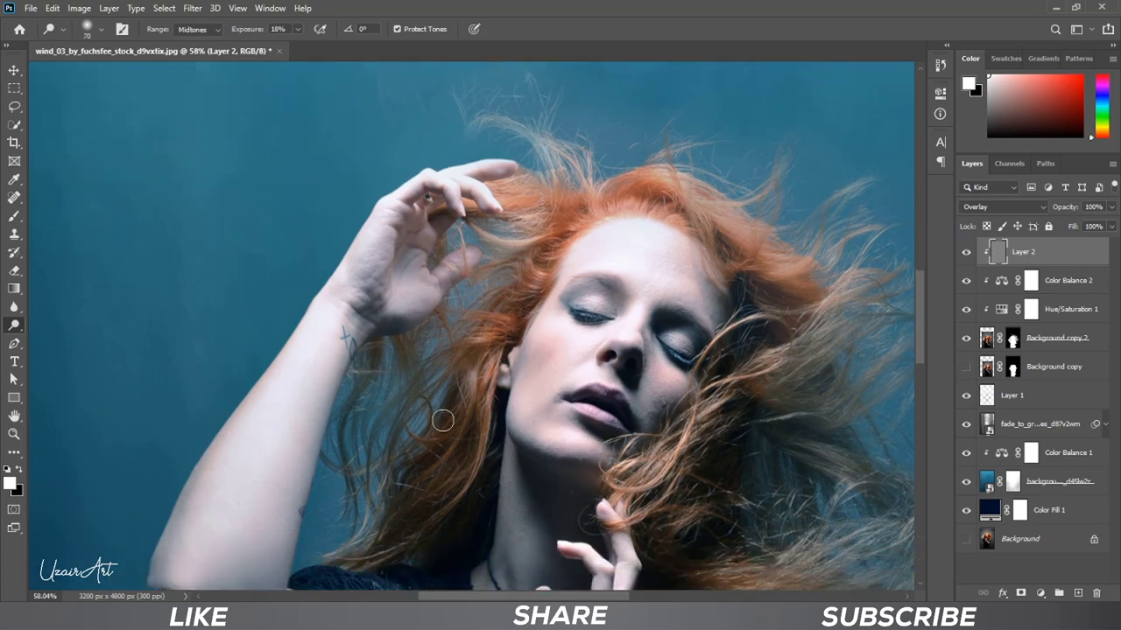
{"action": "right_click", "coordinate": [14, 325]}
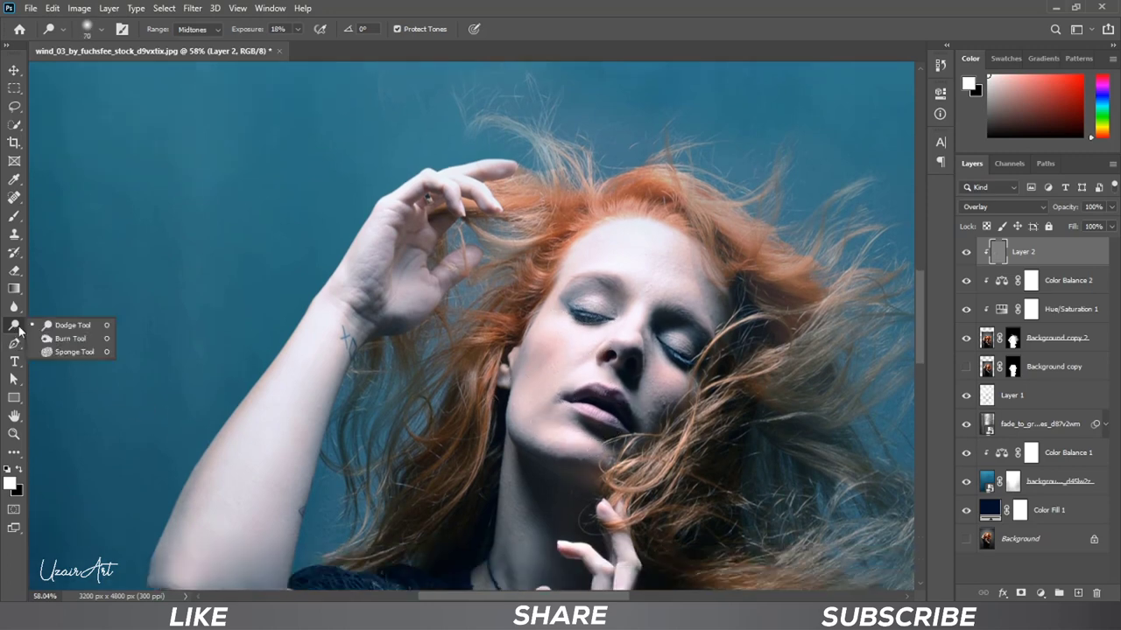
Burn shadows on the face and neck at Midtones, 17% exposure, with a smaller brush.
{"action": "left_click", "coordinate": [84, 339]}
{"action": "scroll", "coordinate": [728, 371], "scroll_direction": "up", "scroll_amount": 2}
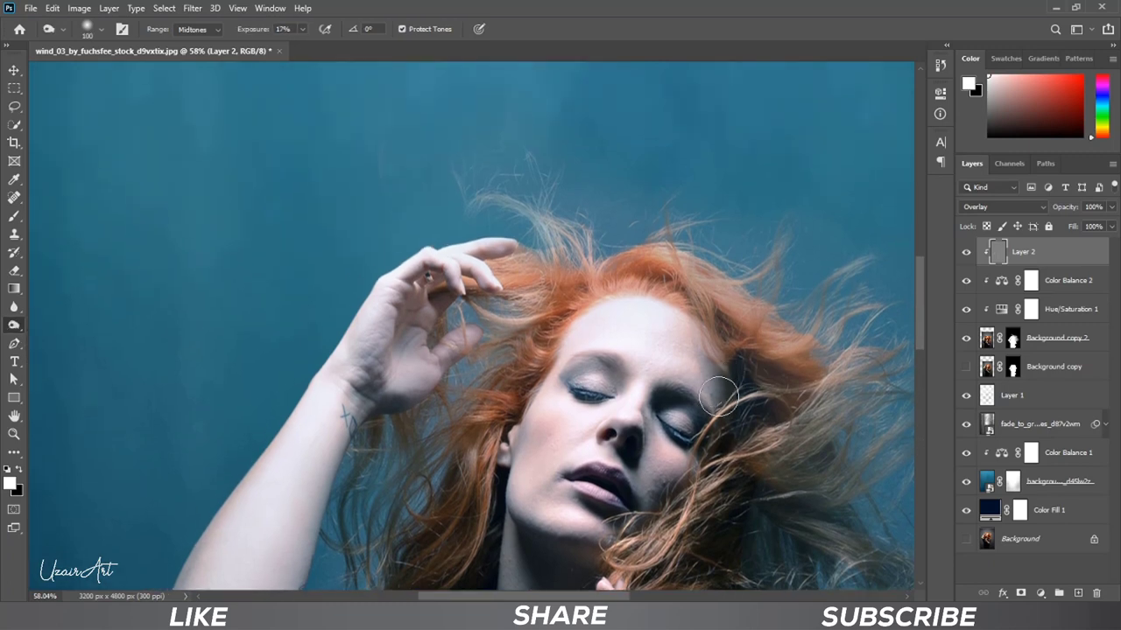
{"action": "scroll", "coordinate": [728, 392], "scroll_direction": "down", "scroll_amount": 3}
{"action": "key", "text": "bracketleft"}
{"action": "key", "text": "bracketleft"}
{"action": "scroll", "coordinate": [713, 364], "scroll_direction": "down", "scroll_amount": 1}
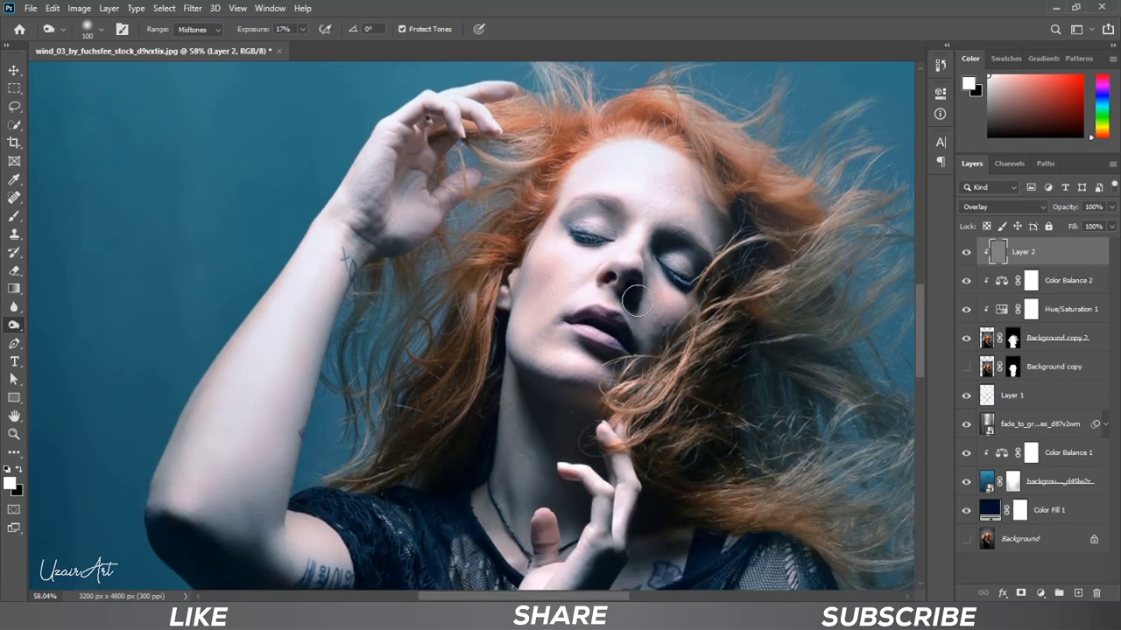
{"action": "scroll", "coordinate": [584, 327], "scroll_direction": "up", "scroll_amount": 1}
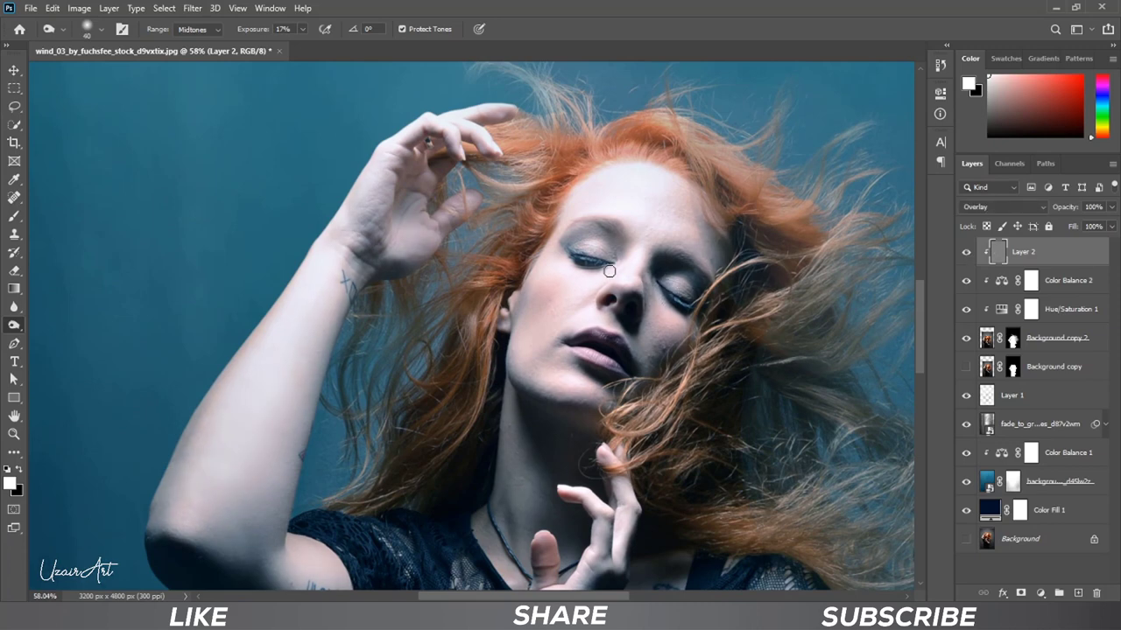
{"action": "scroll", "coordinate": [562, 245], "scroll_direction": "up", "scroll_amount": 1}
{"action": "scroll", "coordinate": [579, 303], "scroll_direction": "down", "scroll_amount": 4}
Darken the shirt and arms with a larger burn brush.
{"action": "key", "text": "bracketright"}
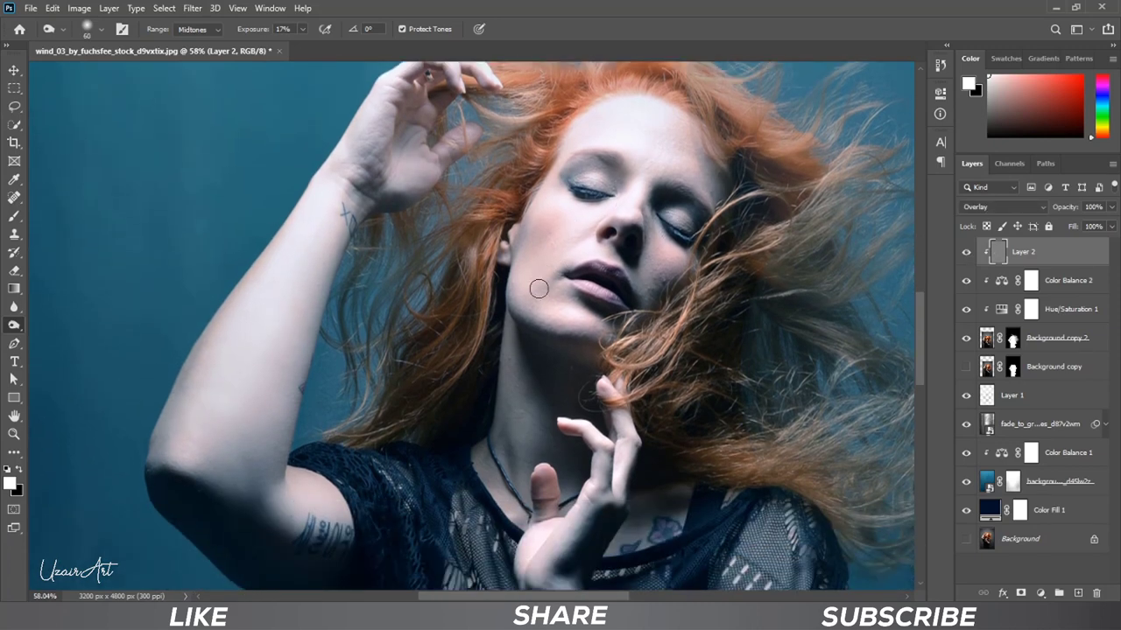
{"action": "scroll", "coordinate": [548, 354], "scroll_direction": "down", "scroll_amount": 6}
{"action": "scroll", "coordinate": [569, 359], "scroll_direction": "down", "scroll_amount": 3}
{"action": "key", "text": "bracketright"}
{"action": "key", "text": "bracketright"}
{"action": "key", "text": "bracketright"}
{"action": "scroll", "coordinate": [579, 368], "scroll_direction": "down", "scroll_amount": 4}
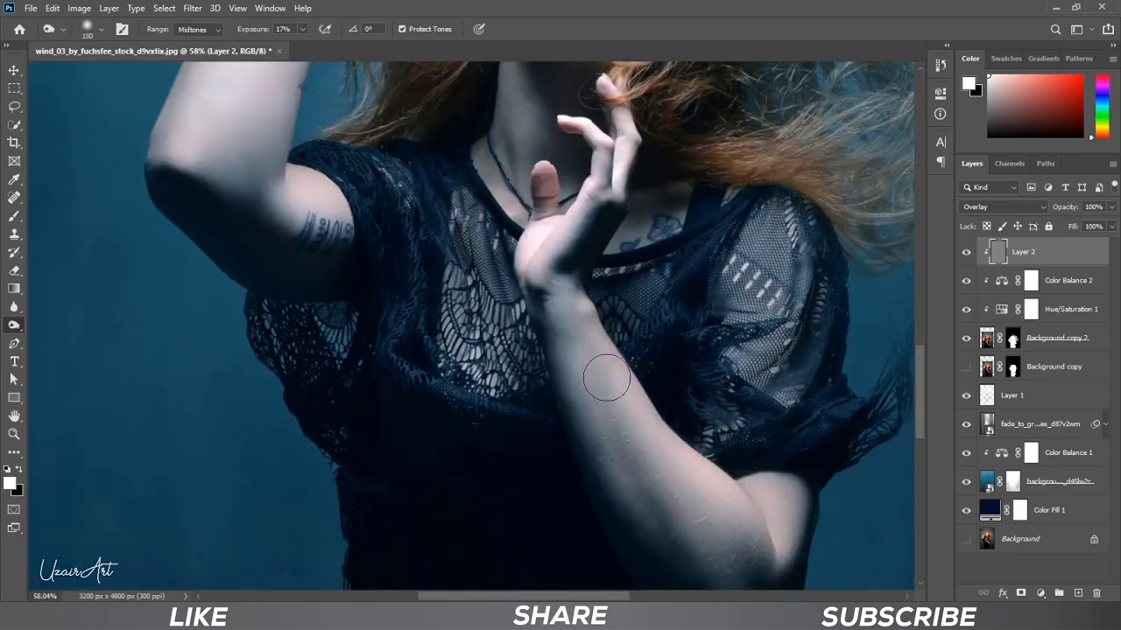
{"action": "scroll", "coordinate": [579, 369], "scroll_direction": "down", "scroll_amount": 3}
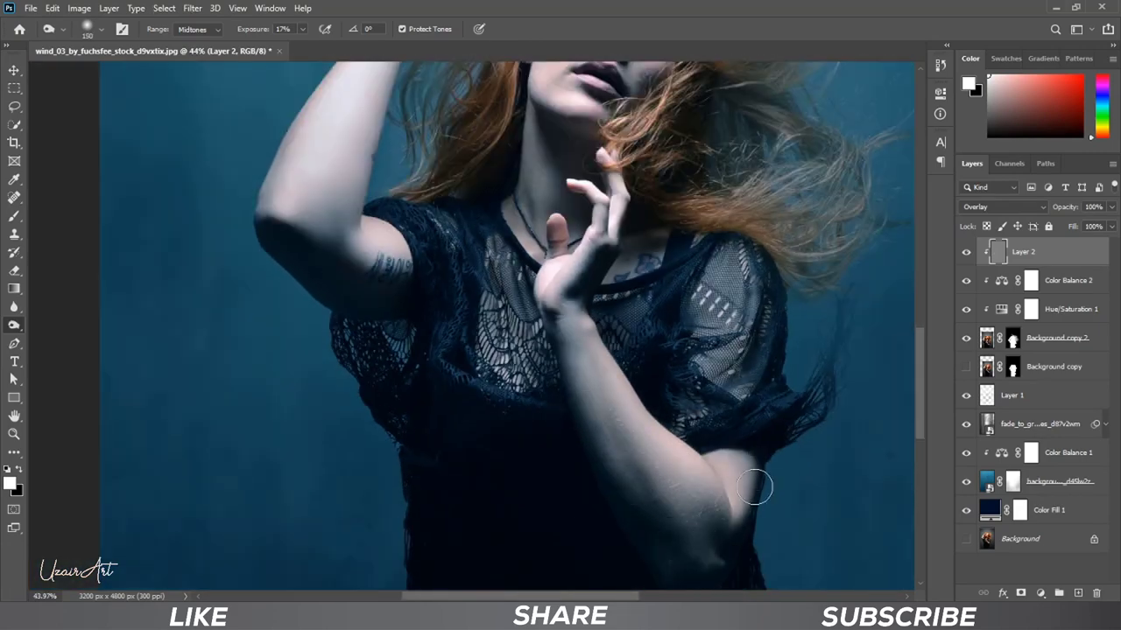
{"action": "scroll", "coordinate": [683, 456], "scroll_direction": "up", "scroll_amount": 5}
{"action": "scroll", "coordinate": [499, 513], "scroll_direction": "up", "scroll_amount": 2}
{"action": "scroll", "coordinate": [458, 403], "scroll_direction": "up", "scroll_amount": 2}
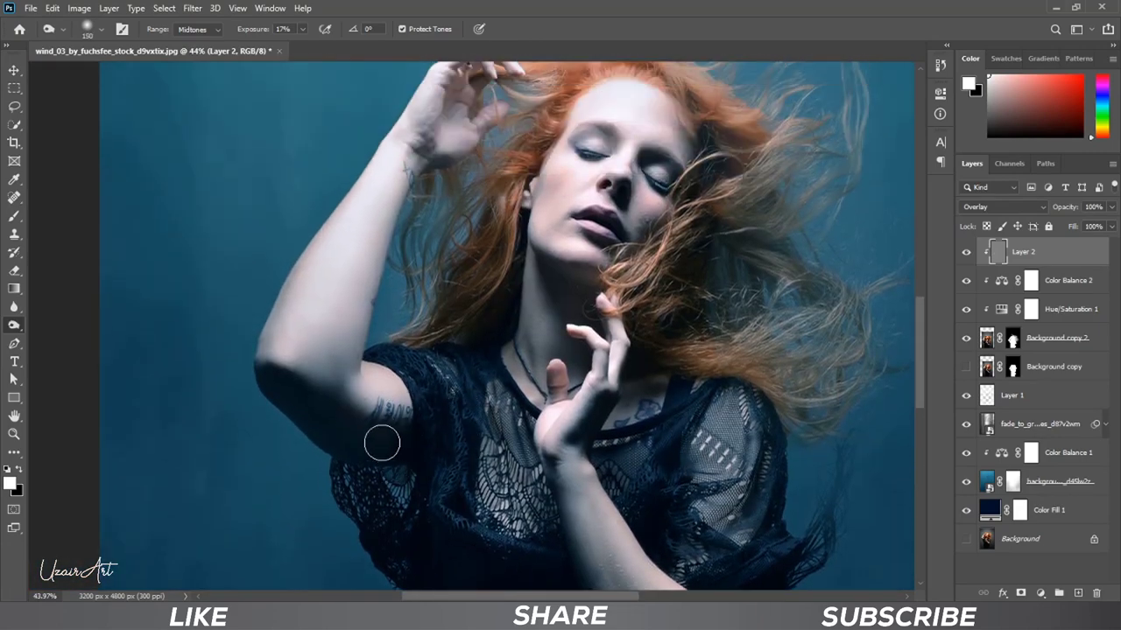
{"action": "scroll", "coordinate": [250, 351], "scroll_direction": "up", "scroll_amount": 2}
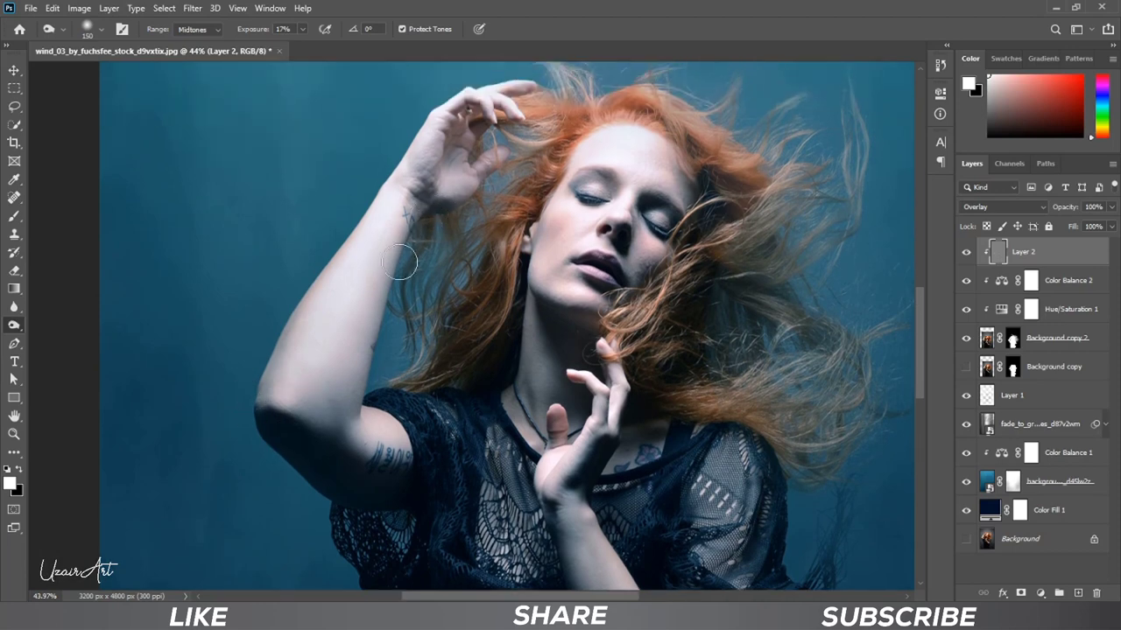
{"action": "scroll", "coordinate": [373, 265], "scroll_direction": "up", "scroll_amount": 2}
{"action": "scroll", "coordinate": [394, 289], "scroll_direction": "up", "scroll_amount": 2}
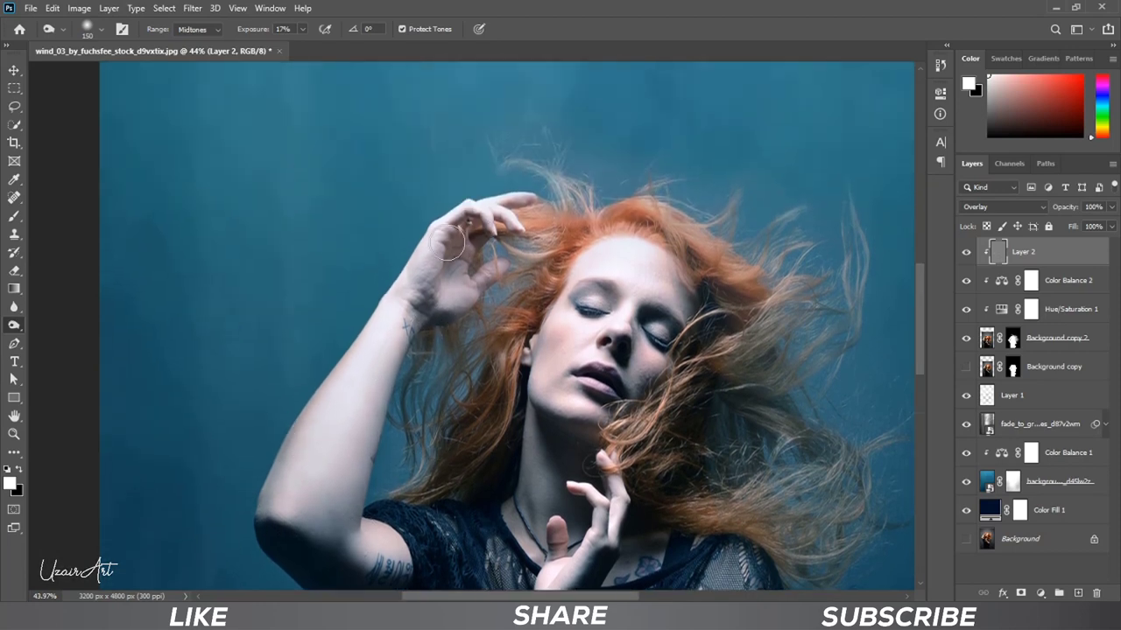
{"action": "scroll", "coordinate": [625, 257], "scroll_direction": "down", "scroll_amount": 3}
Hide and show Layer 2 to compare the image with and without shading.
{"action": "left_click", "coordinate": [967, 254]}
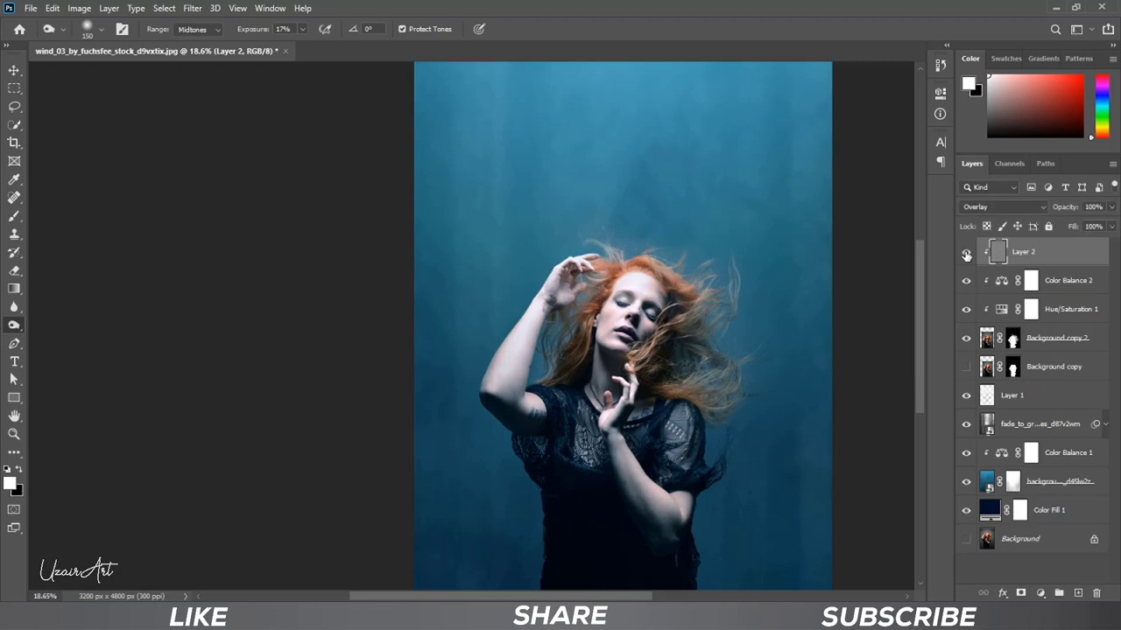
{"action": "left_click", "coordinate": [966, 254]}
{"action": "left_click", "coordinate": [966, 254]}
{"action": "scroll", "coordinate": [663, 392], "scroll_direction": "down", "scroll_amount": 2}
{"action": "scroll", "coordinate": [560, 365], "scroll_direction": "up", "scroll_amount": 1}
Target Background copy 2's mask with a small soft brush at 11% opacity.
{"action": "left_click", "coordinate": [14, 70]}
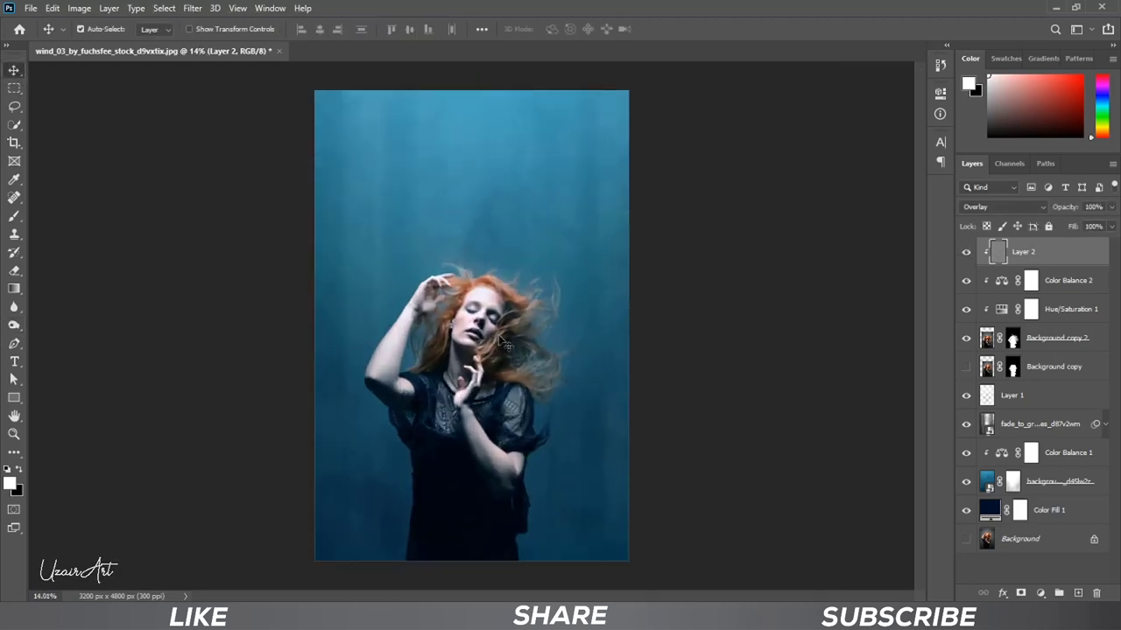
{"action": "left_click", "coordinate": [1012, 338]}
{"action": "left_click", "coordinate": [15, 218]}
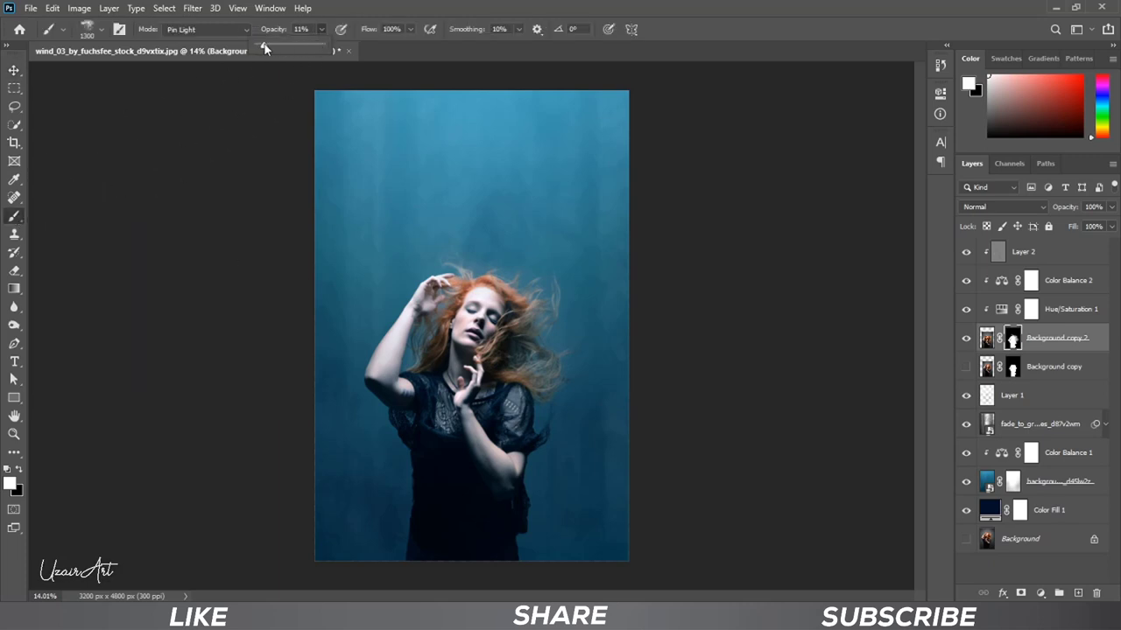
{"action": "right_click", "coordinate": [495, 241]}
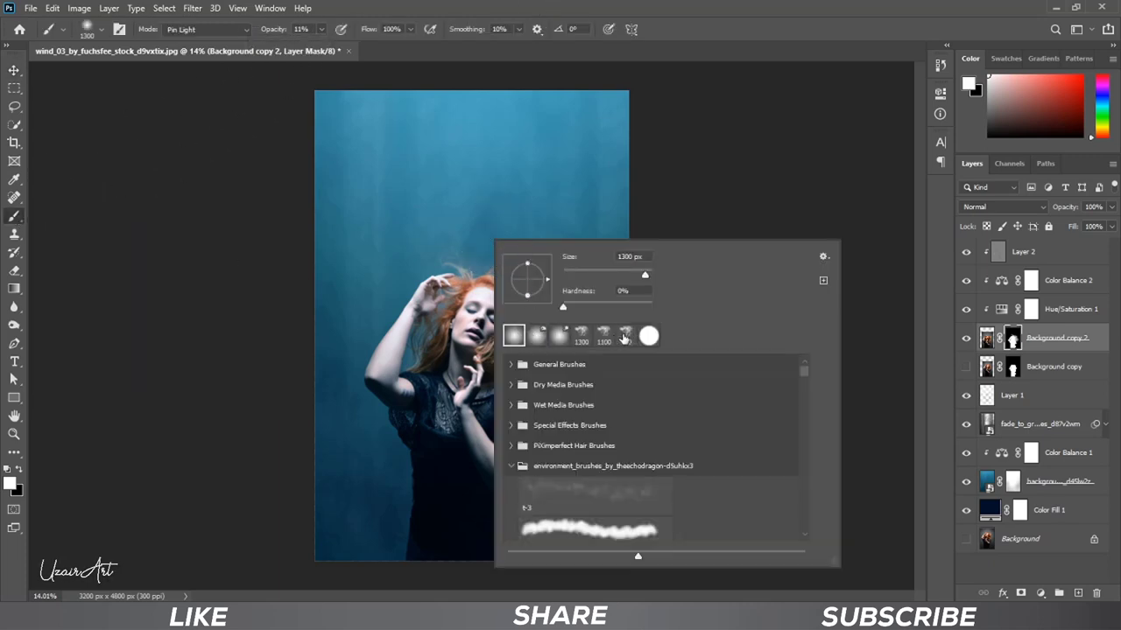
{"action": "key", "text": "Escape"}
{"action": "scroll", "coordinate": [488, 277], "scroll_direction": "up", "scroll_amount": 5}
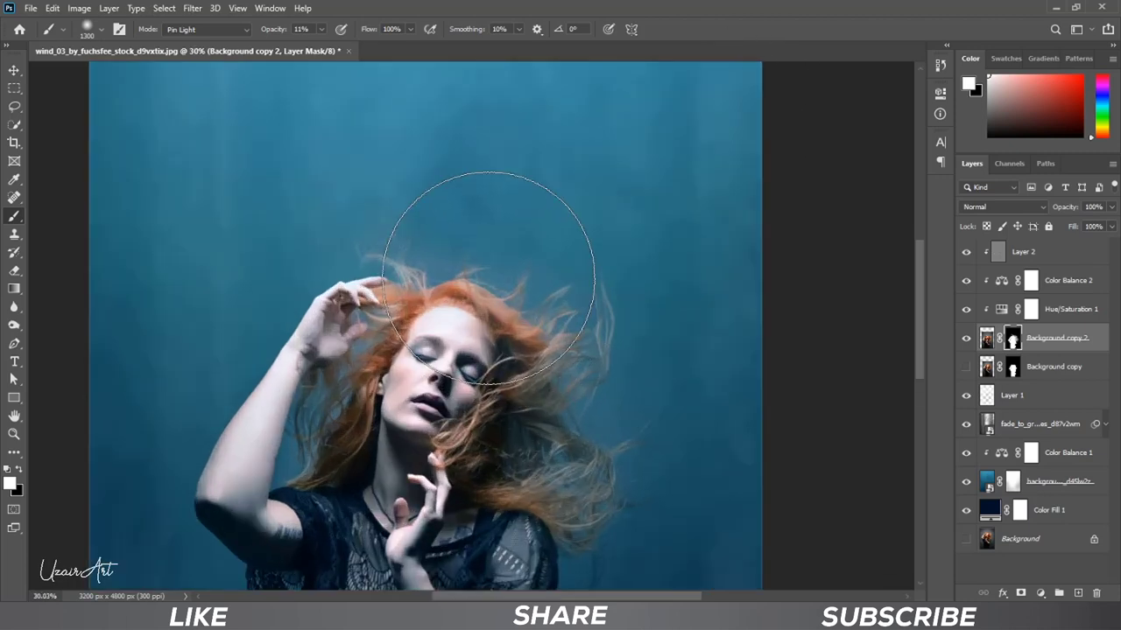
{"action": "key", "text": "bracketleft"}
{"action": "key", "text": "bracketleft"}
{"action": "key", "text": "bracketleft"}
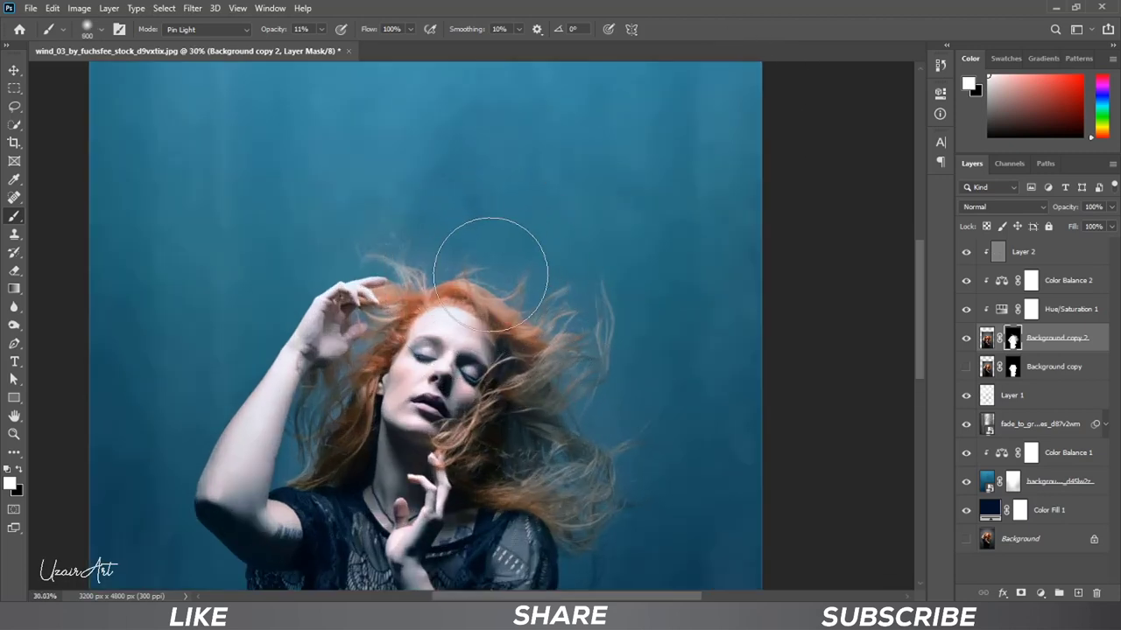
{"action": "key", "text": "bracketleft"}
{"action": "key", "text": "bracketleft"}
{"action": "key", "text": "bracketleft"}
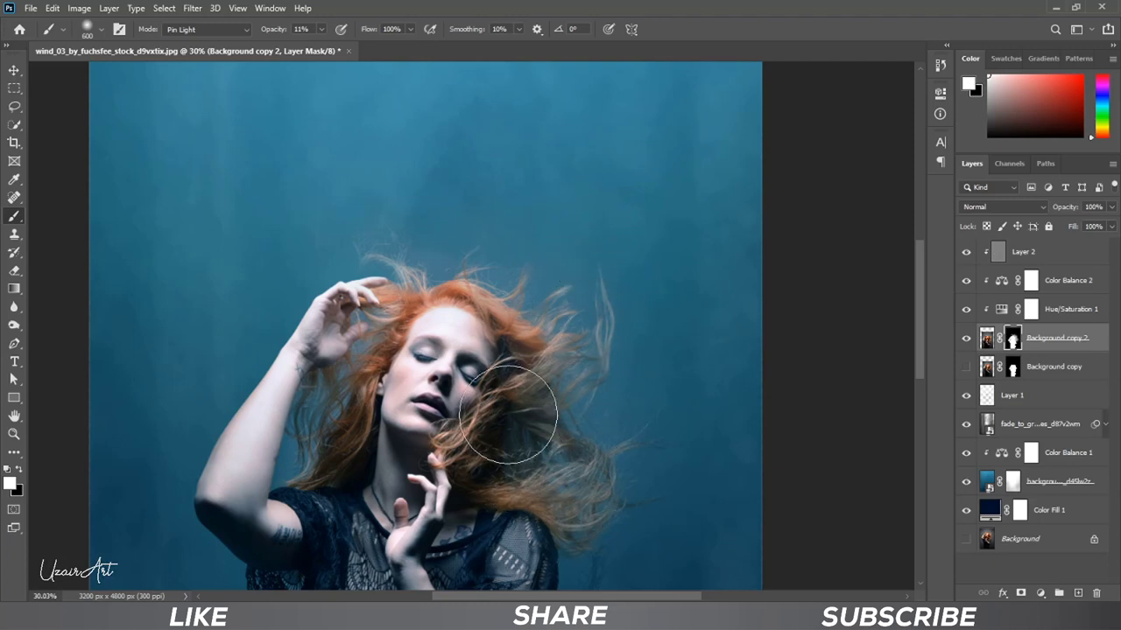
Brush the mask softly around the windswept hair on the right.
{"action": "scroll", "coordinate": [508, 416], "scroll_direction": "down", "scroll_amount": 3}
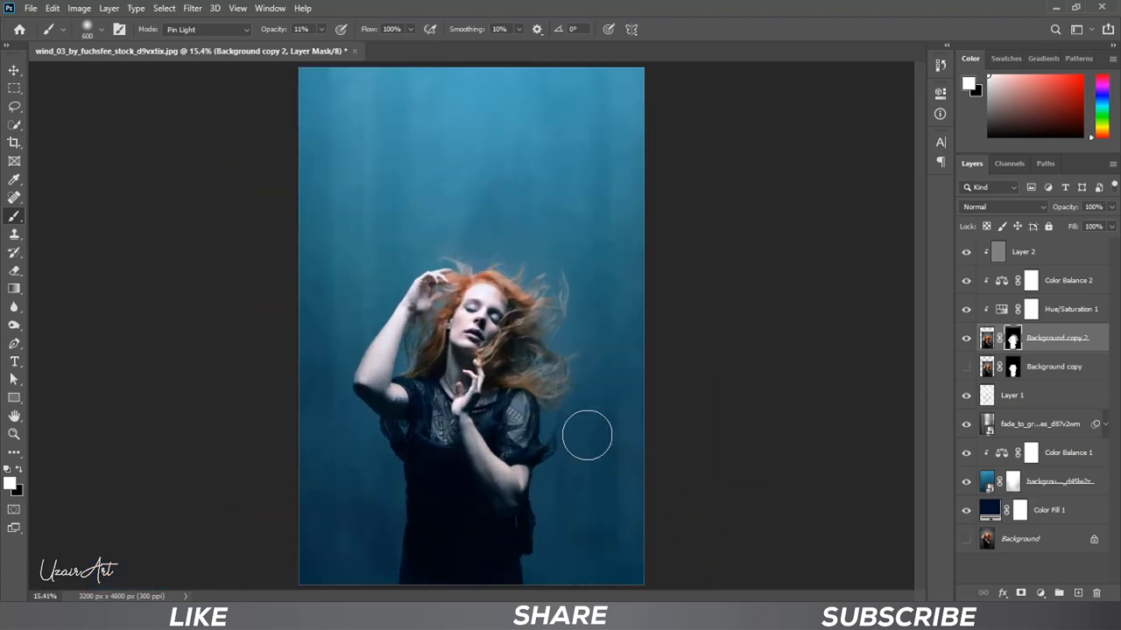
{"action": "scroll", "coordinate": [587, 435], "scroll_direction": "down", "scroll_amount": 1}
{"action": "scroll", "coordinate": [575, 380], "scroll_direction": "up", "scroll_amount": 1}
{"action": "scroll", "coordinate": [541, 370], "scroll_direction": "up", "scroll_amount": 3}
{"action": "scroll", "coordinate": [560, 368], "scroll_direction": "down", "scroll_amount": 1}
{"action": "scroll", "coordinate": [574, 366], "scroll_direction": "up", "scroll_amount": 1}
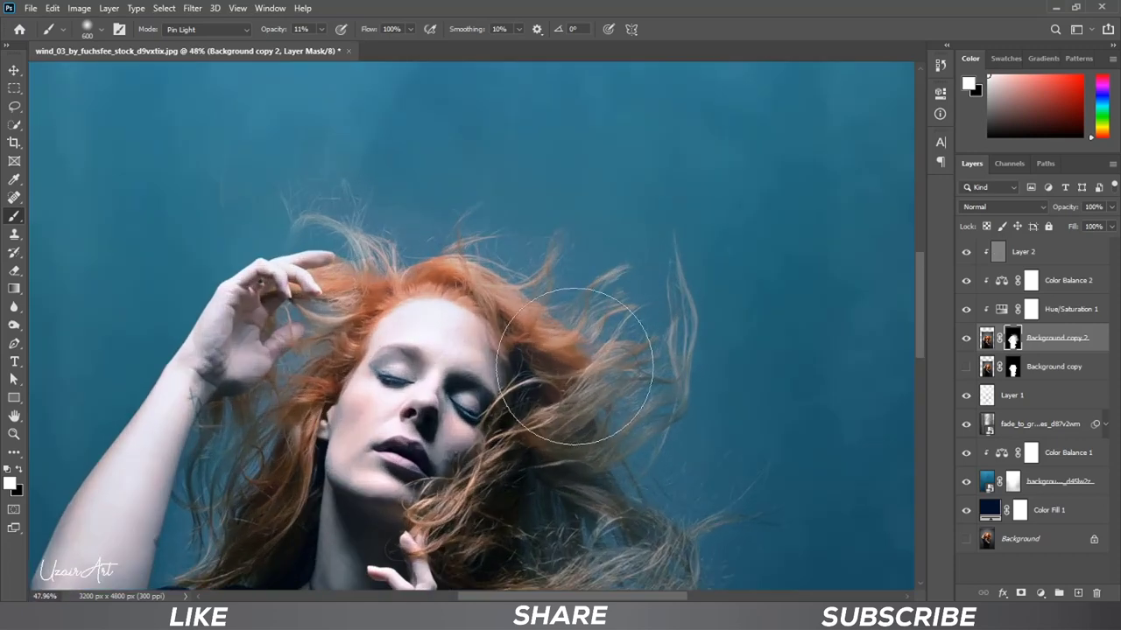
{"action": "scroll", "coordinate": [569, 368], "scroll_direction": "down", "scroll_amount": 1}
{"action": "scroll", "coordinate": [543, 381], "scroll_direction": "down", "scroll_amount": 2}
{"action": "scroll", "coordinate": [517, 394], "scroll_direction": "down", "scroll_amount": 1}
{"action": "scroll", "coordinate": [494, 408], "scroll_direction": "down", "scroll_amount": 1}
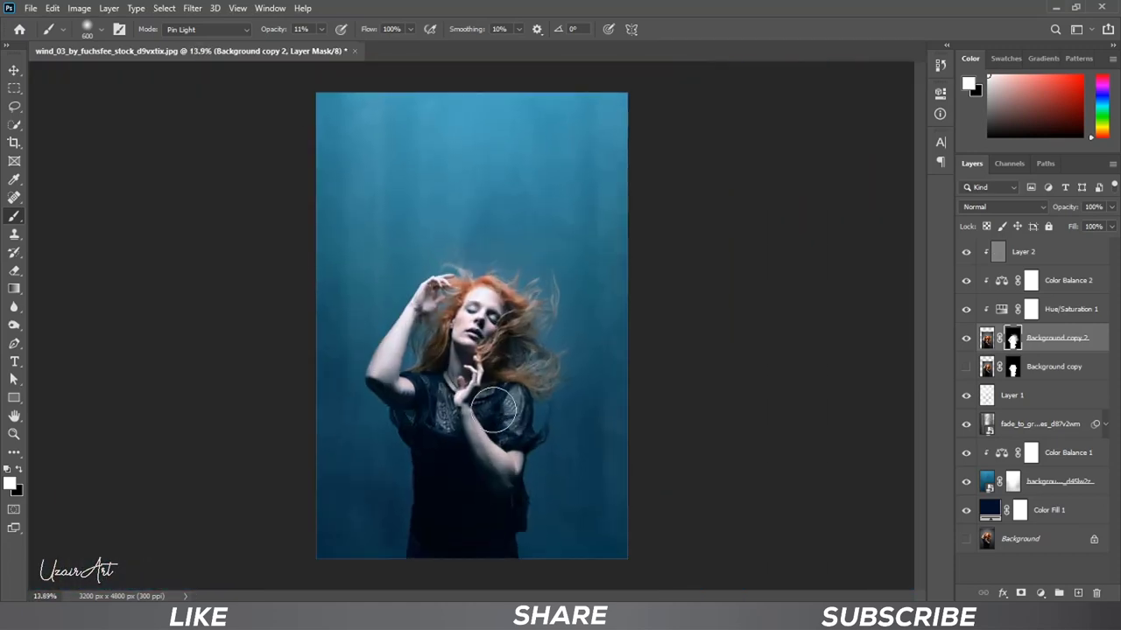
Return to the Move tool and make Layer 2 the active layer.
{"action": "left_click", "coordinate": [14, 70]}
{"action": "scroll", "coordinate": [648, 424], "scroll_direction": "up", "scroll_amount": 1}
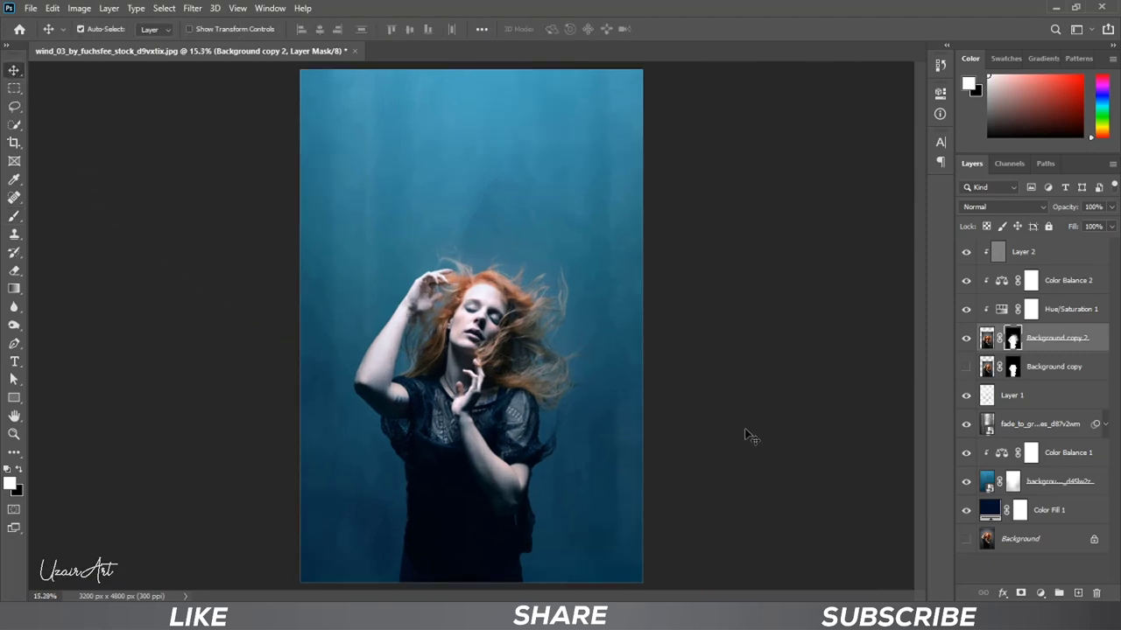
{"action": "left_click", "coordinate": [1068, 260]}
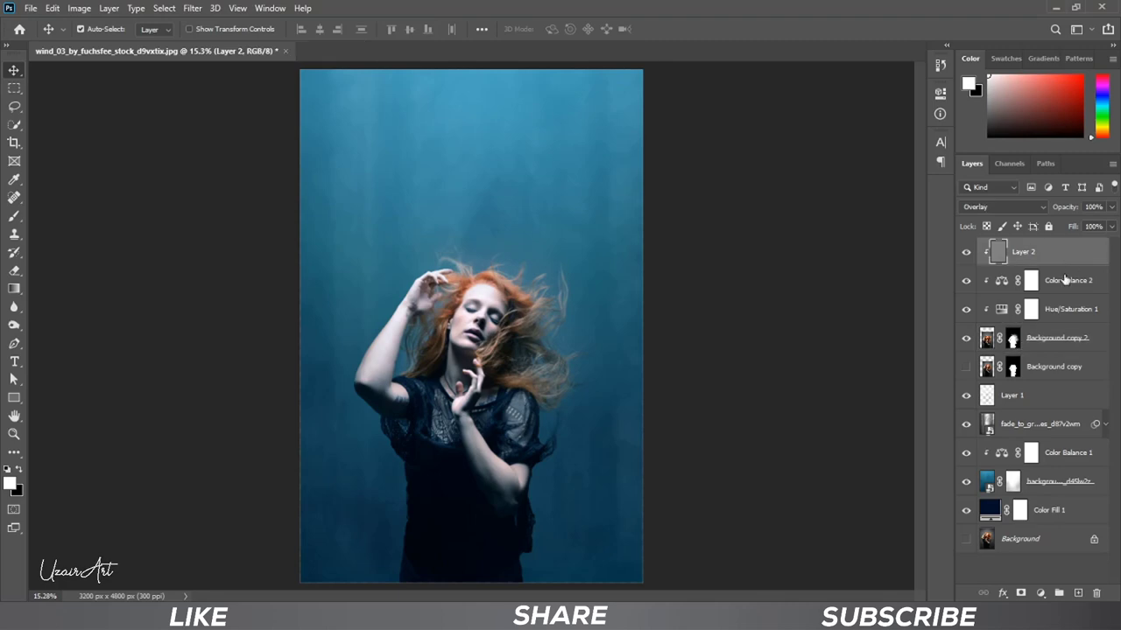
{"action": "left_click", "coordinate": [30, 8]}
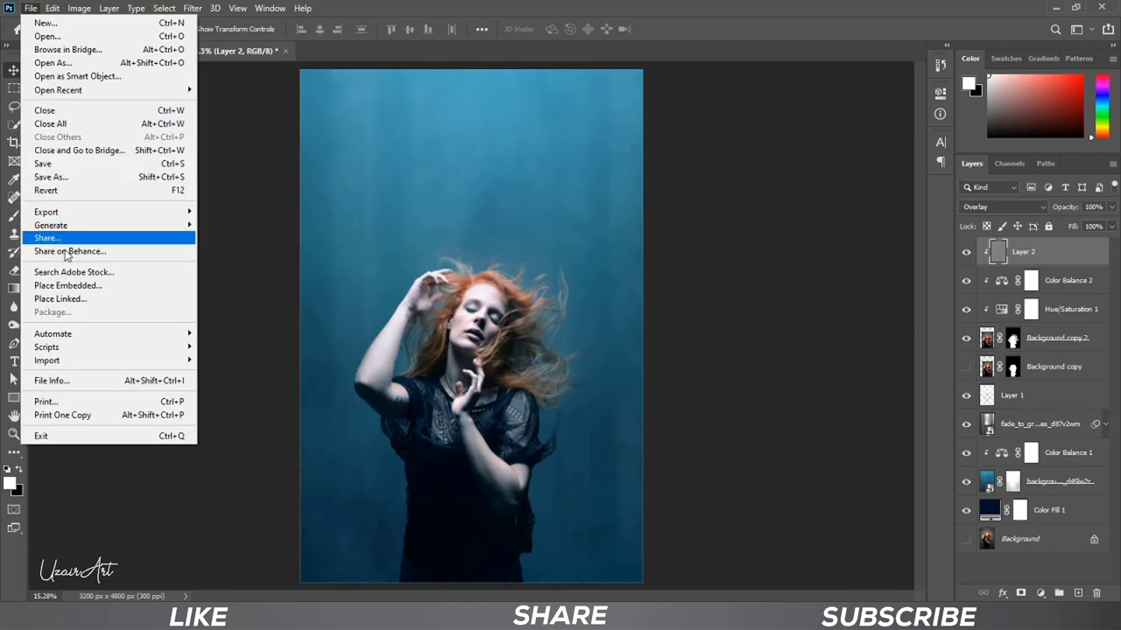
Place marine_life_1_by_moonglowlilly_d5n8qh9 as an embedded image.
{"action": "left_click", "coordinate": [95, 289]}
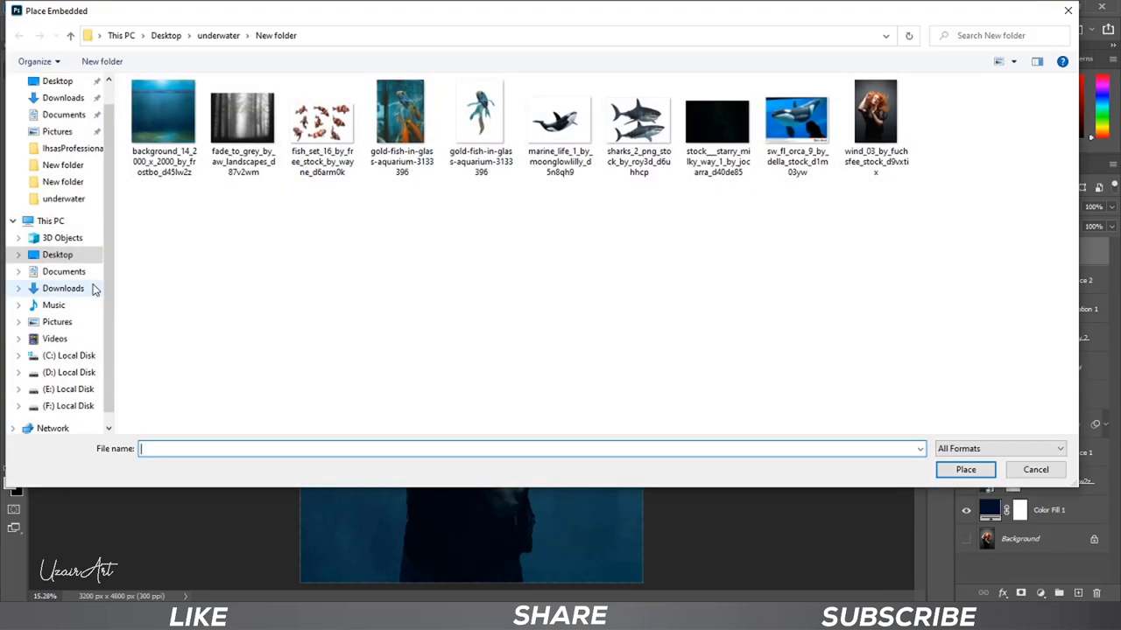
{"action": "left_click", "coordinate": [573, 134]}
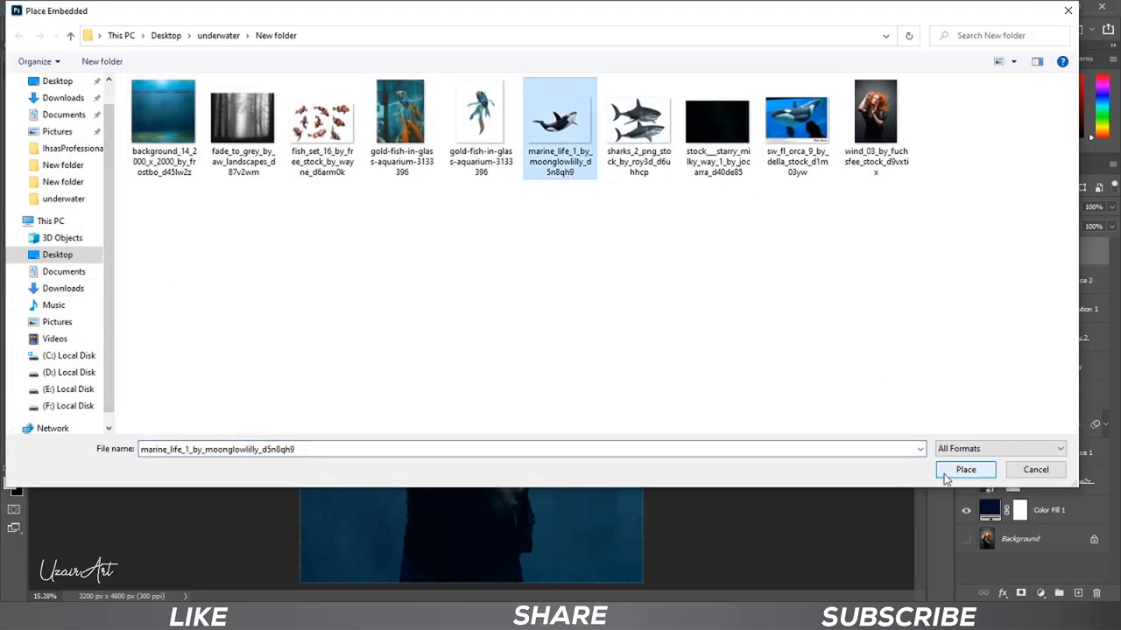
{"action": "left_click", "coordinate": [954, 473]}
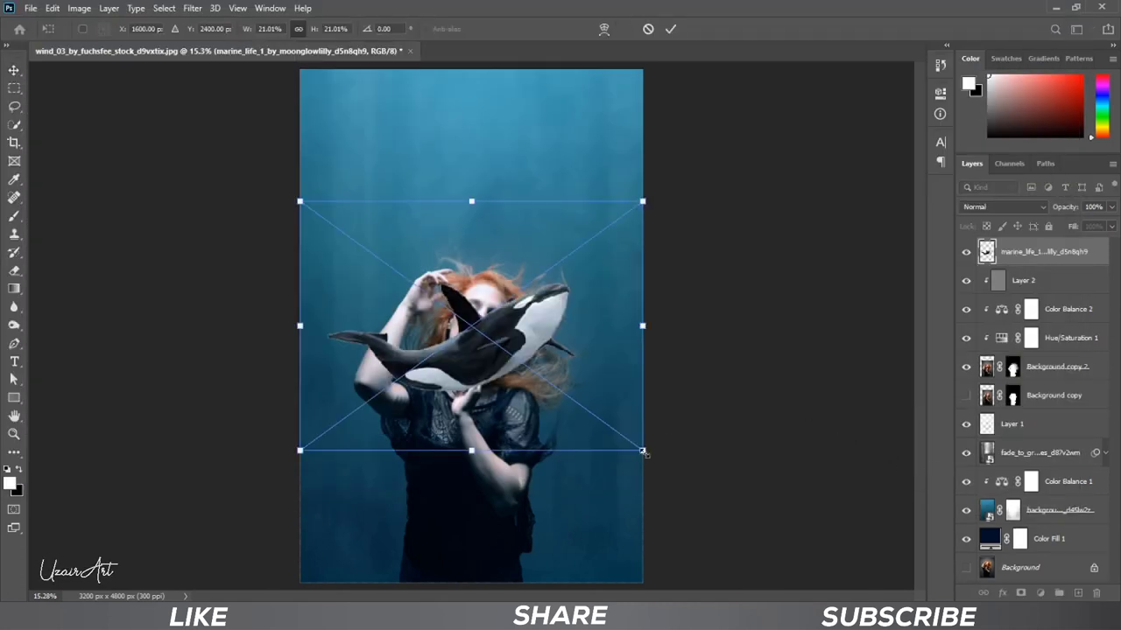
Shrink the orca to about 8.9% and position it above the woman's head.
{"action": "left_click_drag", "start_coordinate": [644, 453], "coordinate": [468, 313]}
{"action": "left_click_drag", "start_coordinate": [419, 260], "coordinate": [428, 171]}
{"action": "left_click_drag", "start_coordinate": [471, 234], "coordinate": [461, 216]}
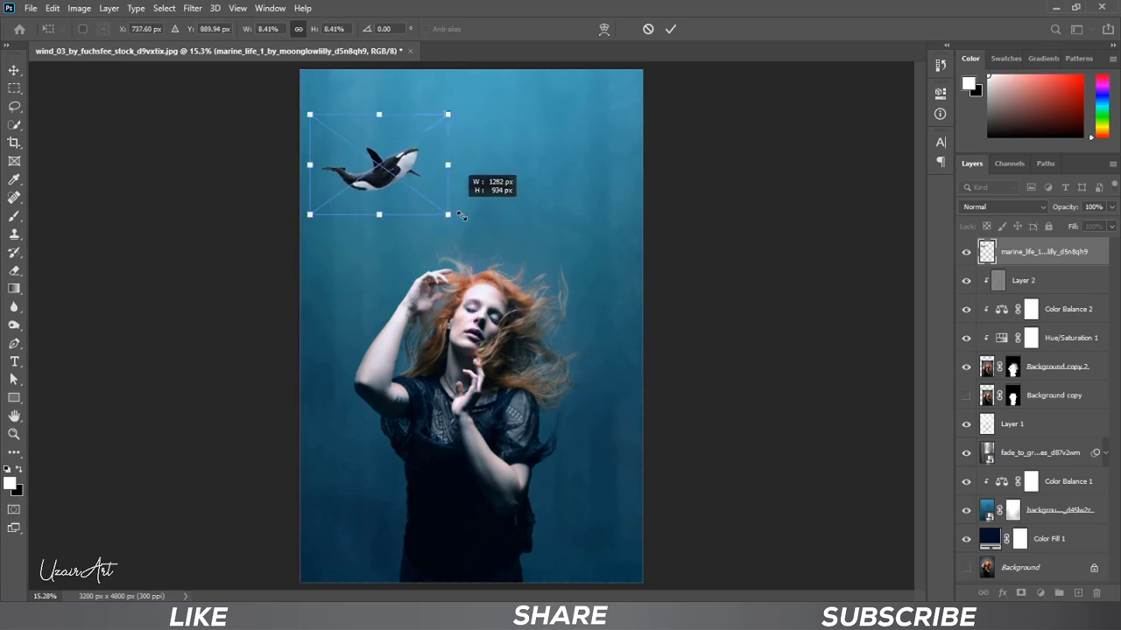
{"action": "left_click_drag", "start_coordinate": [385, 166], "coordinate": [394, 193]}
{"action": "left_click_drag", "start_coordinate": [456, 240], "coordinate": [464, 246]}
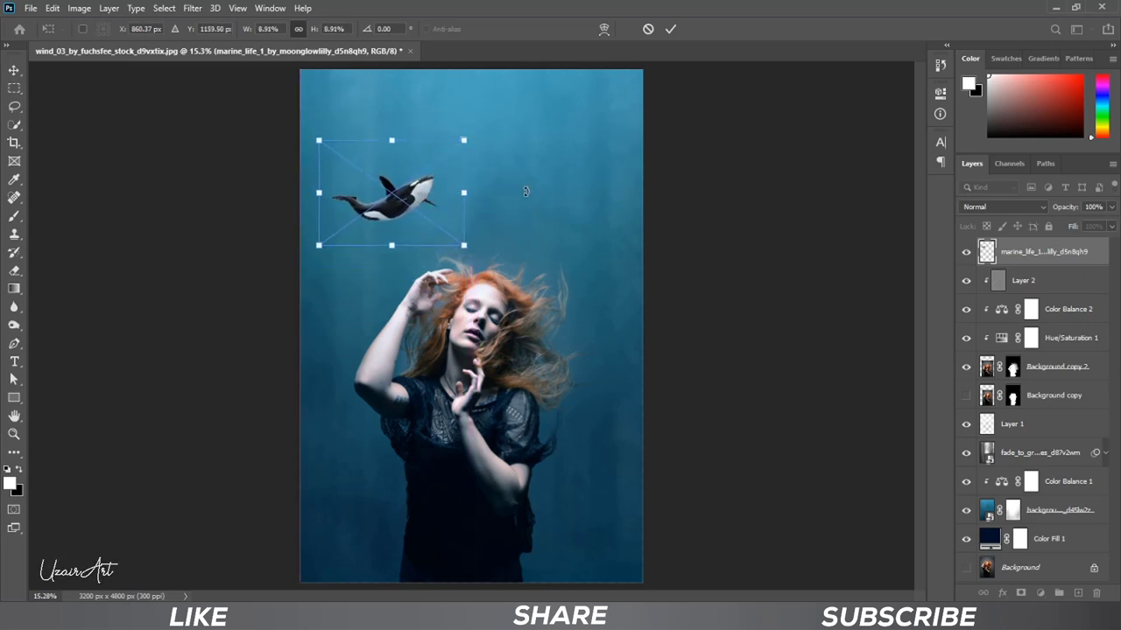
{"action": "left_click", "coordinate": [670, 29]}
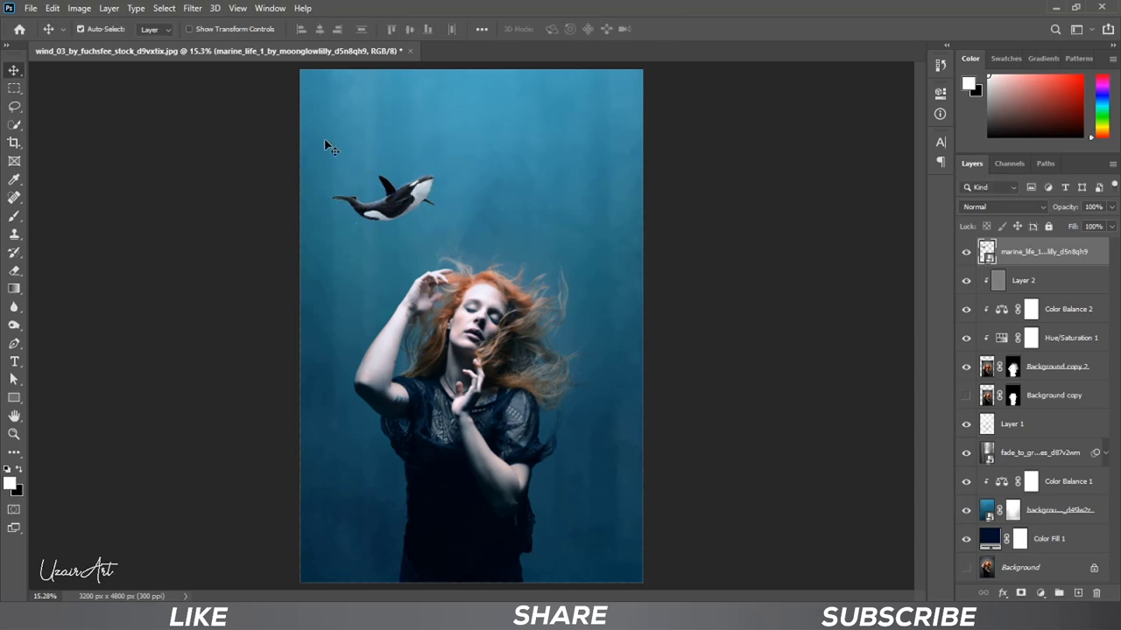
Open the orca stock photo sw_fl_orca_9_by_della_stock_d1m03yw.jpg in its own document.
{"action": "left_click", "coordinate": [31, 8]}
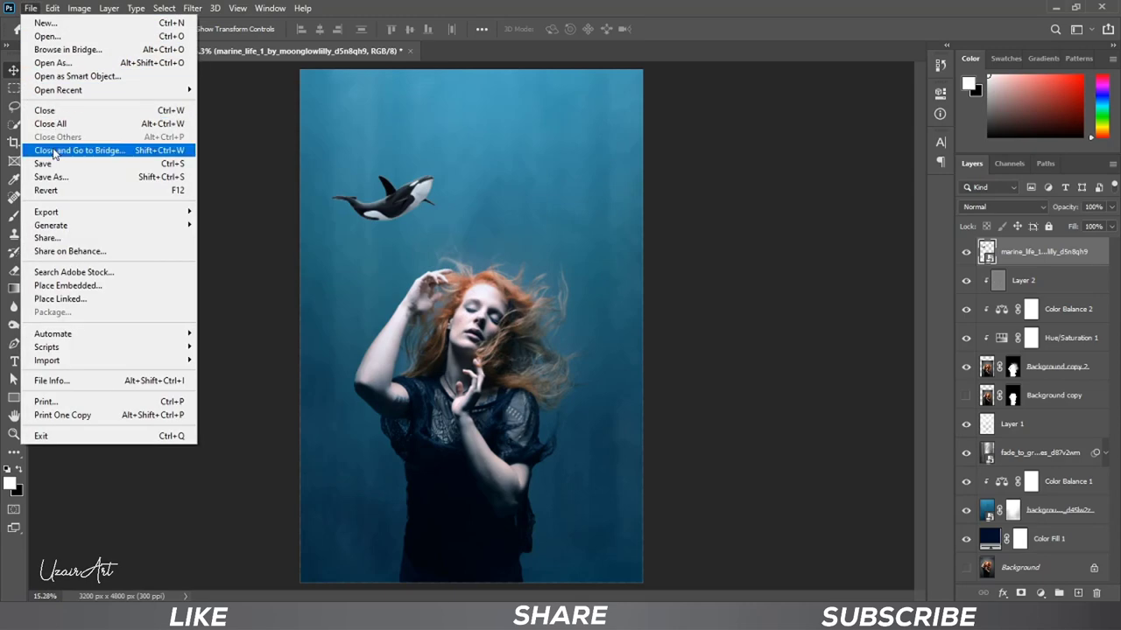
{"action": "left_click", "coordinate": [121, 37]}
{"action": "left_click", "coordinate": [795, 131]}
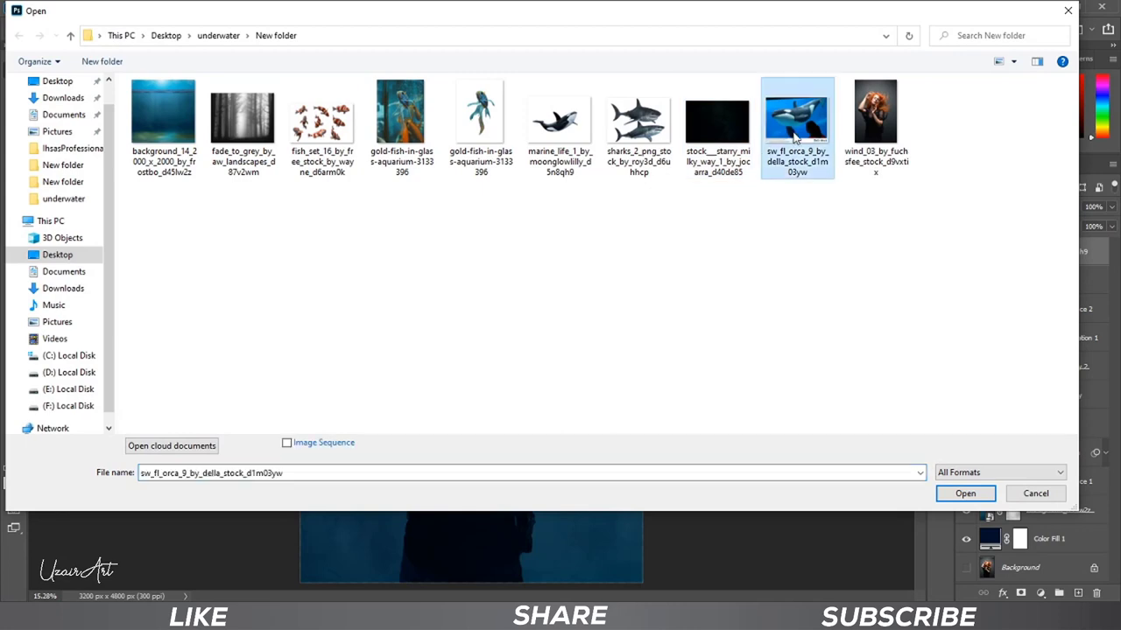
{"action": "left_click", "coordinate": [963, 493]}
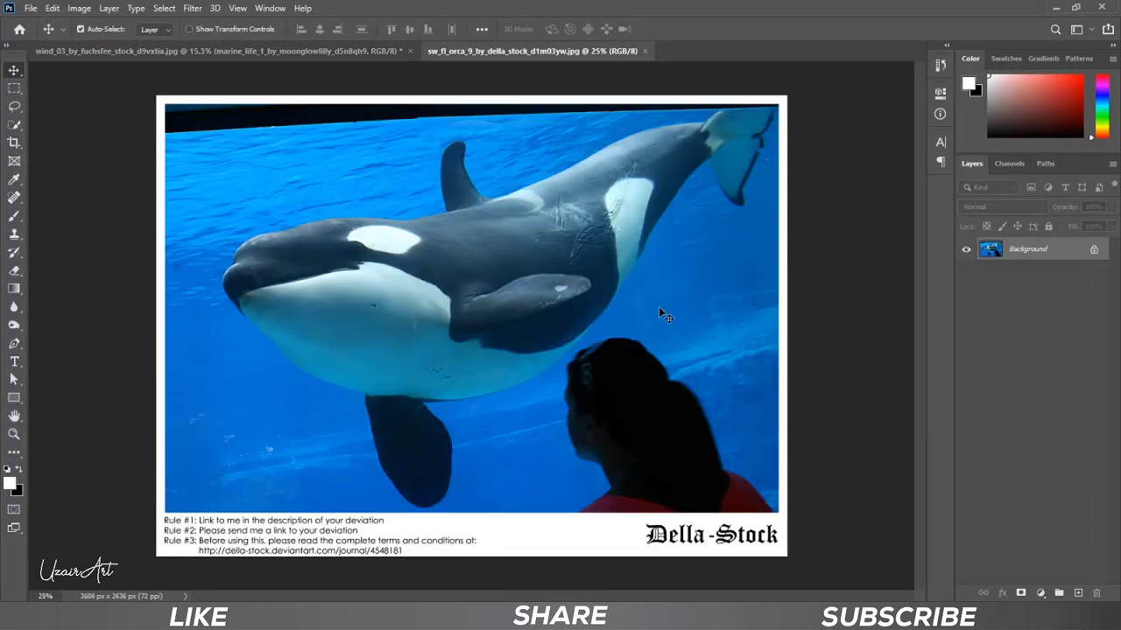
Quick-select the orca's head, belly and dorsal fin, and add a layer mask from the selection.
{"action": "left_click", "coordinate": [14, 125]}
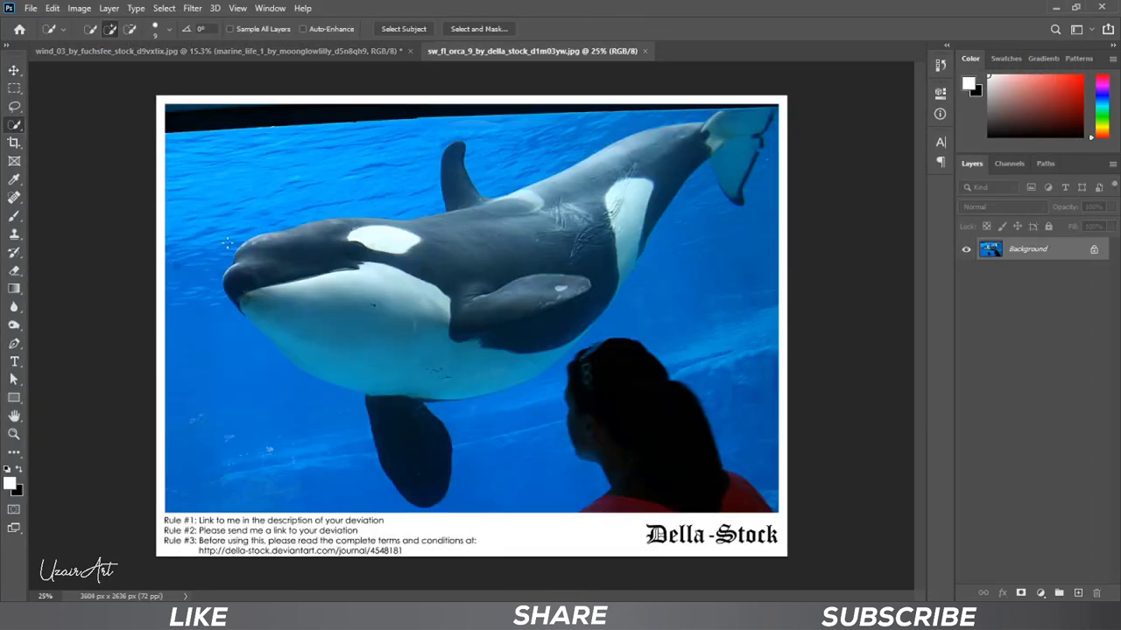
{"action": "key", "text": "]"}
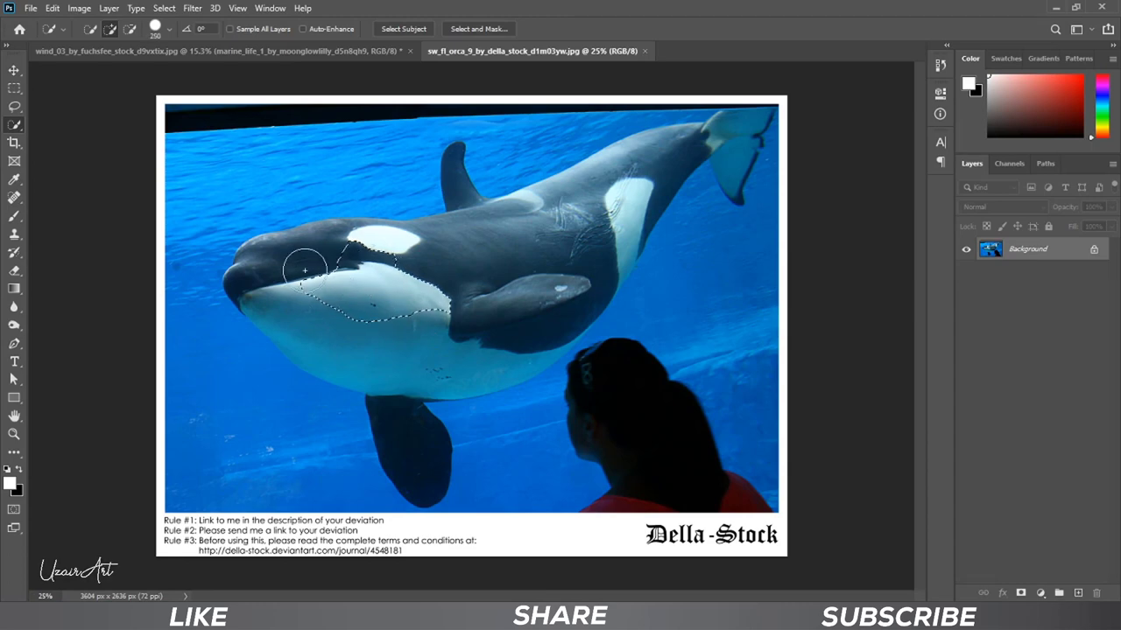
{"action": "mouse_move", "coordinate": [300, 262]}
{"action": "left_mouse_down"}
{"action": "mouse_move", "coordinate": [408, 444]}
{"action": "mouse_move", "coordinate": [545, 337]}
{"action": "mouse_move", "coordinate": [641, 201]}
{"action": "mouse_move", "coordinate": [720, 137]}
{"action": "mouse_move", "coordinate": [488, 233]}
{"action": "mouse_move", "coordinate": [456, 208]}
{"action": "left_mouse_up"}
{"action": "key", "text": "]"}
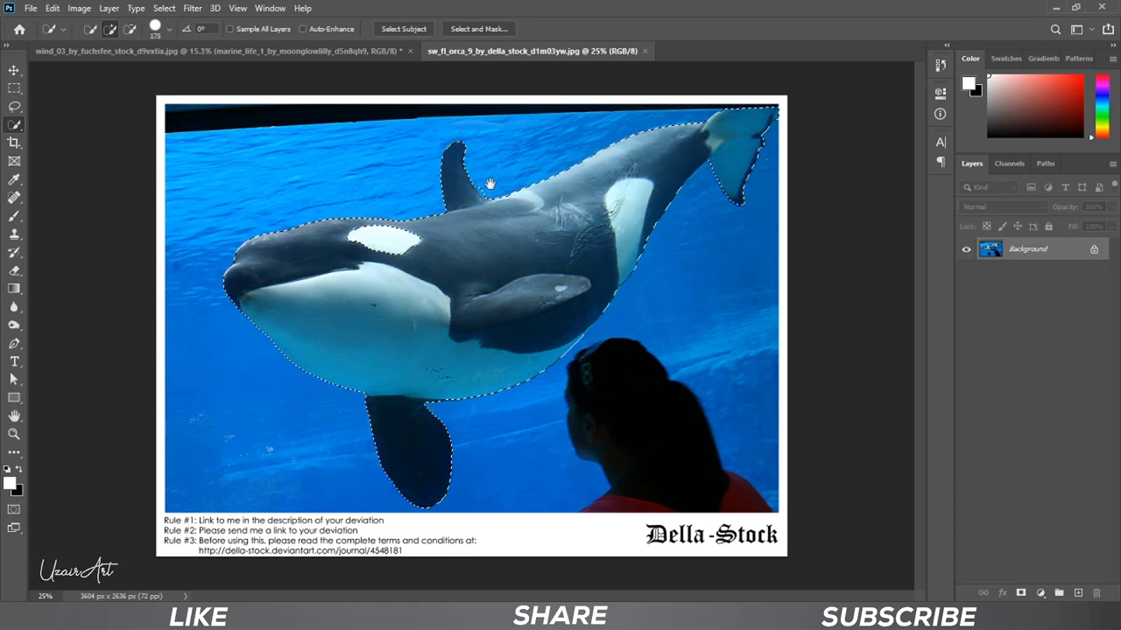
{"action": "left_click", "coordinate": [491, 183]}
{"action": "left_click", "coordinate": [1020, 593]}
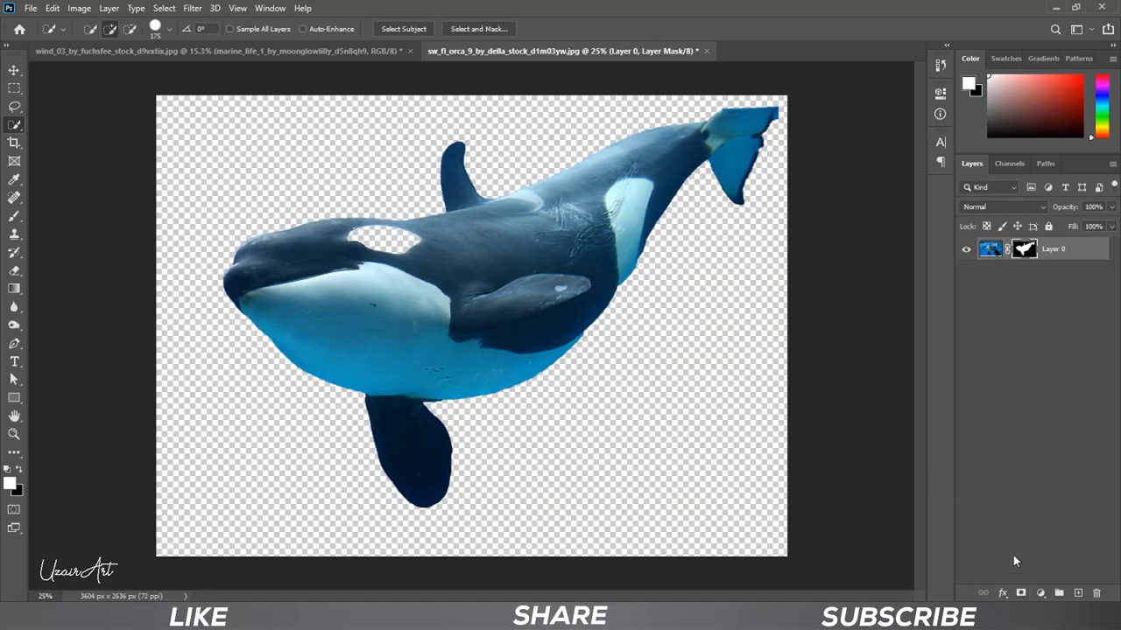
Paint the mask in white at 100% brush opacity to restore the orca's white eye patch.
{"action": "left_click", "coordinate": [14, 216]}
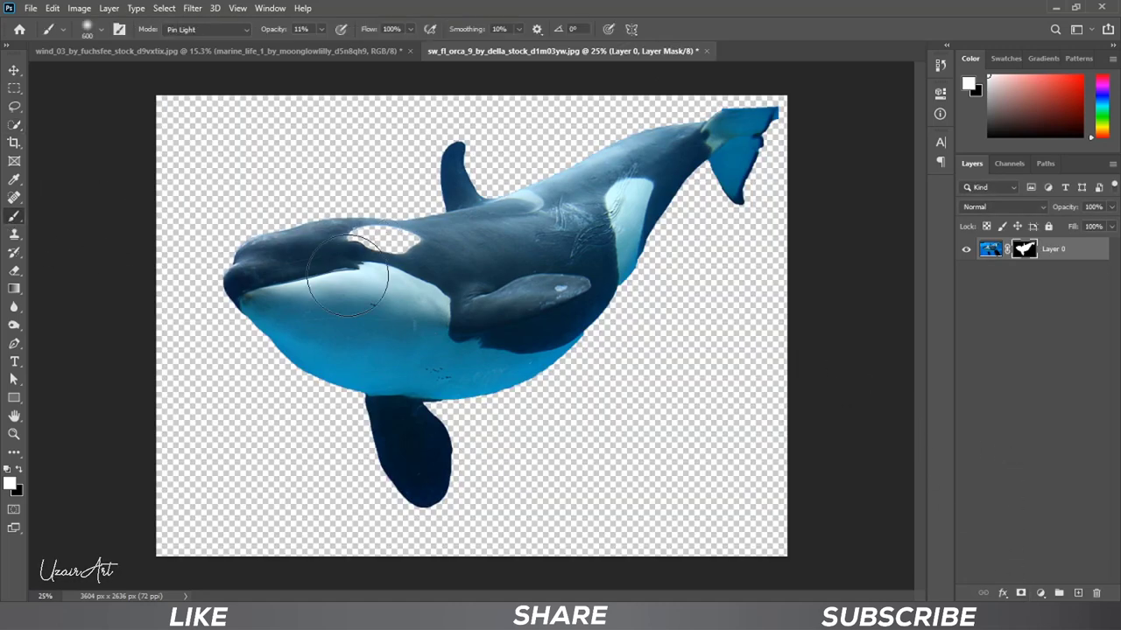
{"action": "left_click", "coordinate": [19, 469]}
{"action": "left_click_drag", "start_coordinate": [307, 245], "coordinate": [422, 246]}
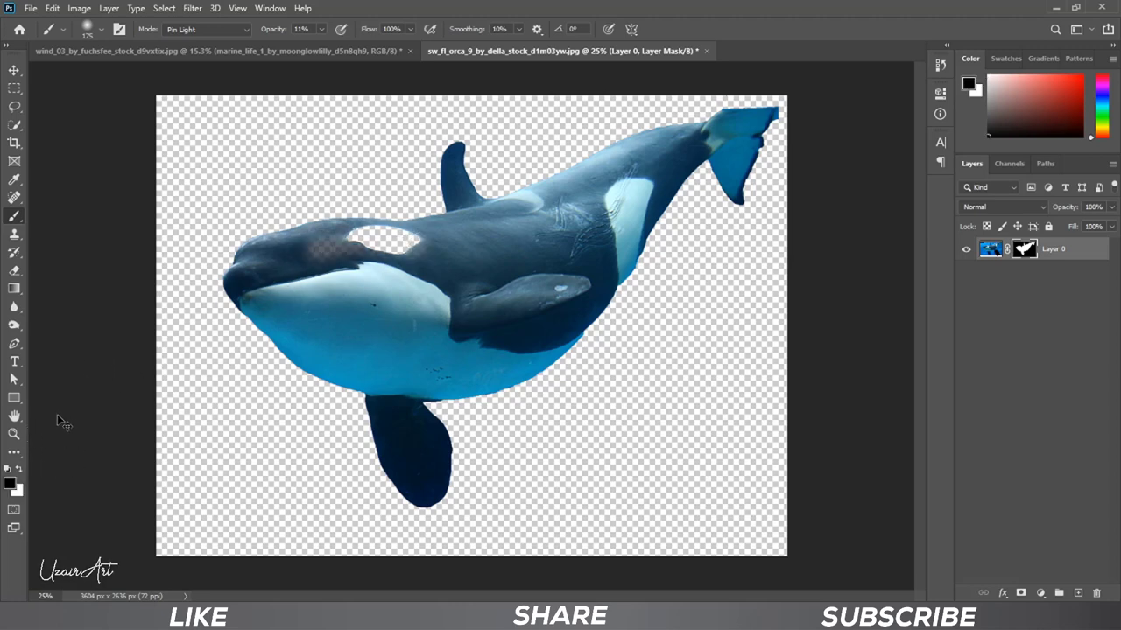
{"action": "left_click_drag", "start_coordinate": [321, 29], "coordinate": [439, 55]}
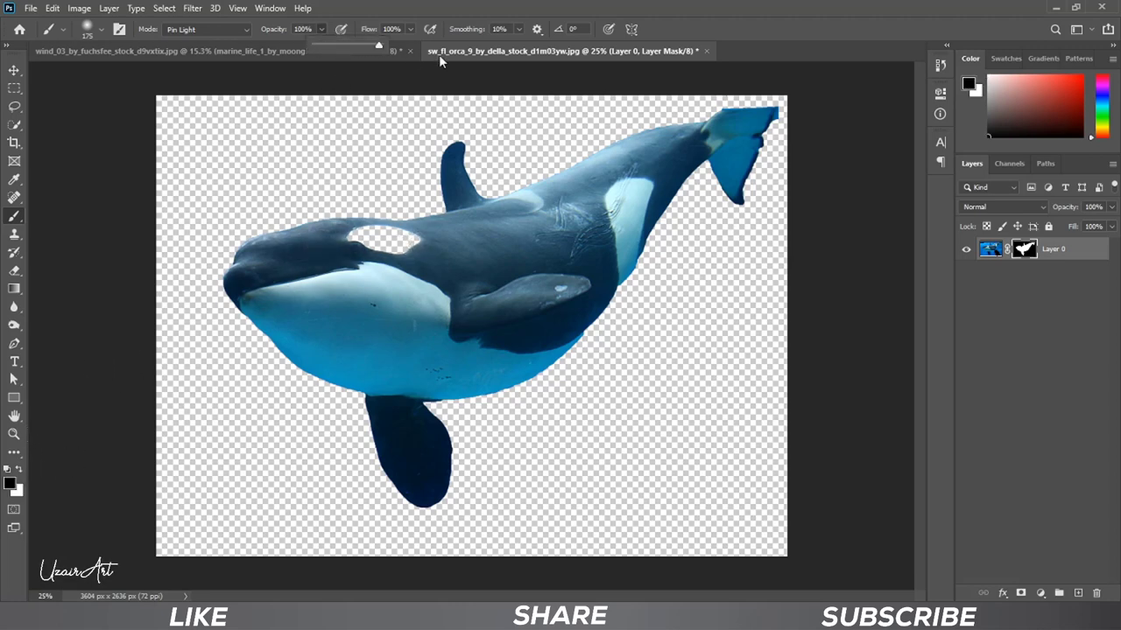
{"action": "left_click", "coordinate": [19, 470]}
{"action": "left_click_drag", "start_coordinate": [361, 239], "coordinate": [438, 243]}
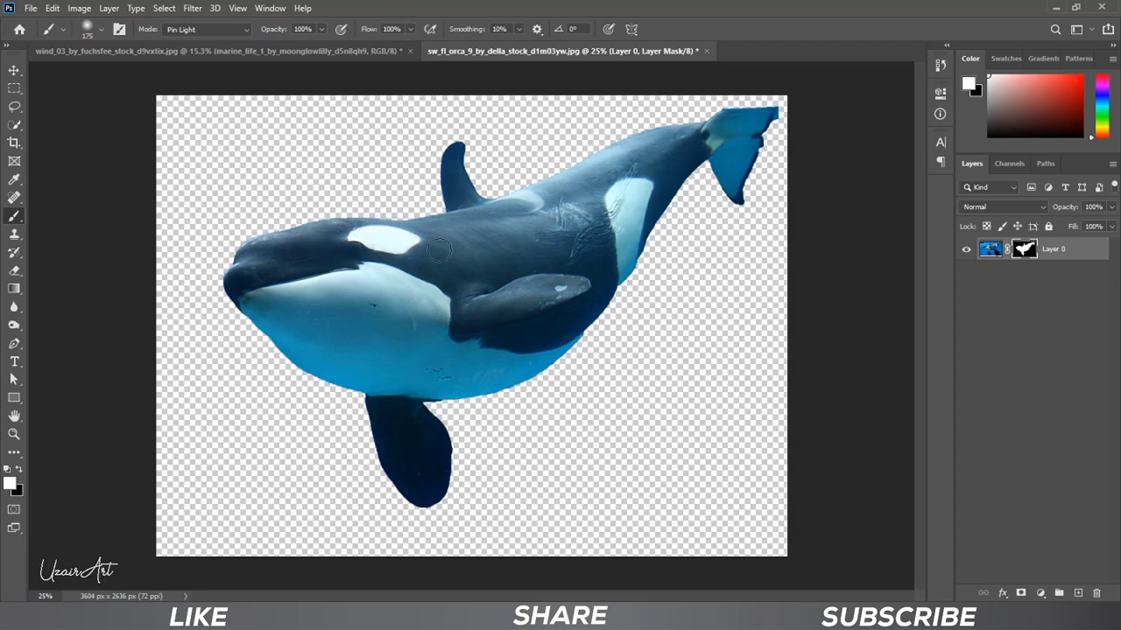
Refine the orca mask in Select and Mask with Smooth 42 and Feather 1.7 px.
{"action": "right_click", "coordinate": [1032, 253]}
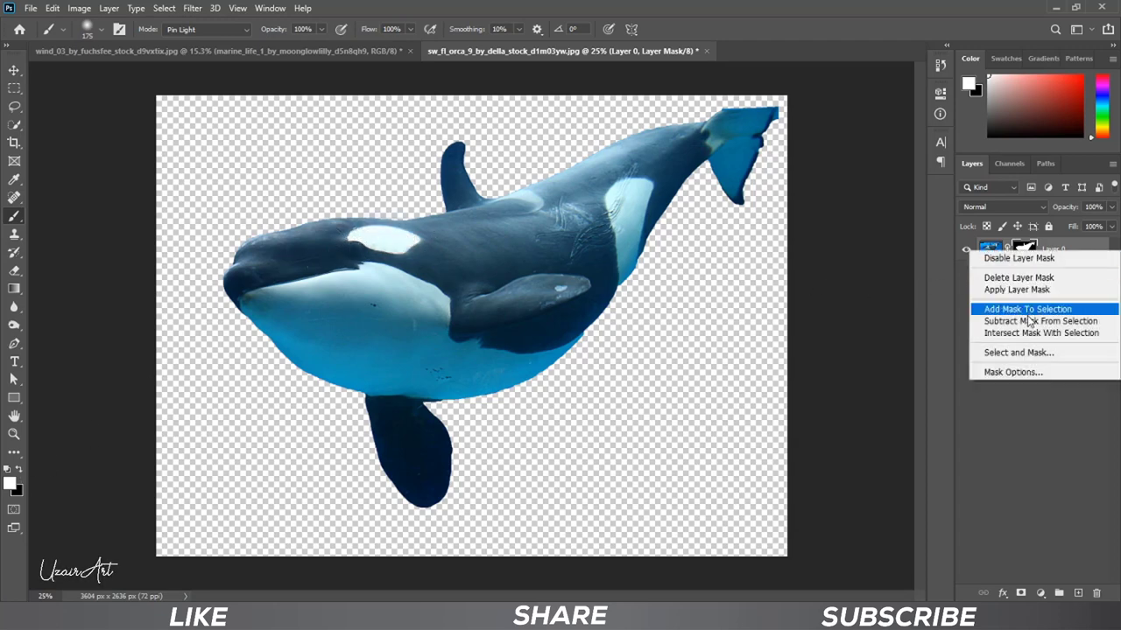
{"action": "left_click", "coordinate": [1018, 351]}
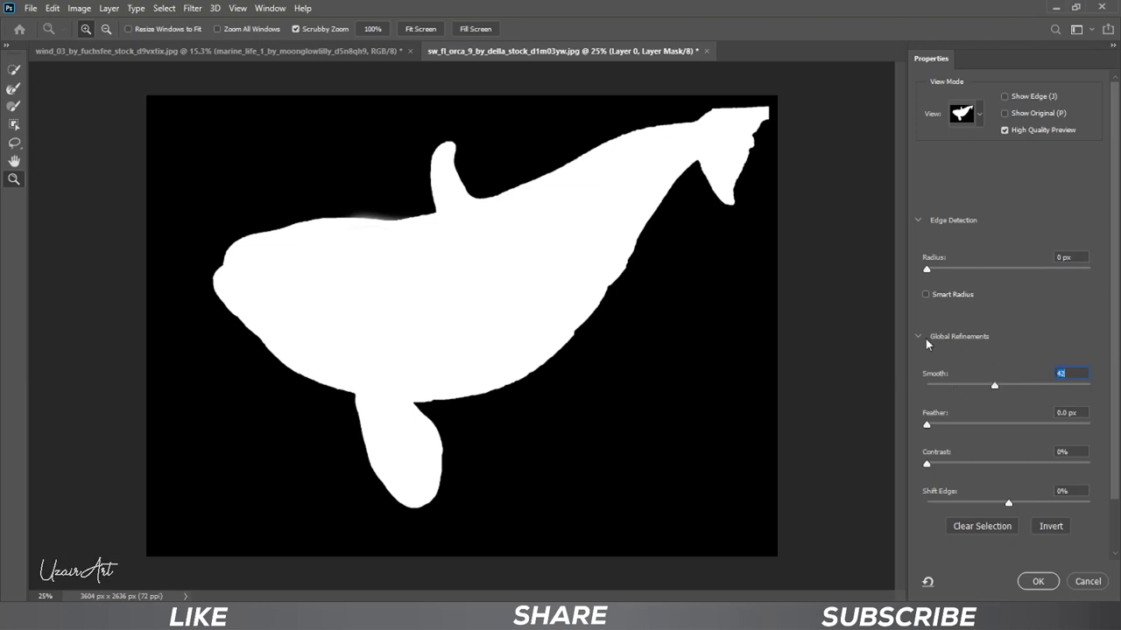
{"action": "left_click", "coordinate": [941, 425]}
{"action": "left_click", "coordinate": [1038, 583]}
Zoom in and brush the orca's mask edge beside the pectoral fin with a size-45 brush.
{"action": "left_click", "coordinate": [14, 70]}
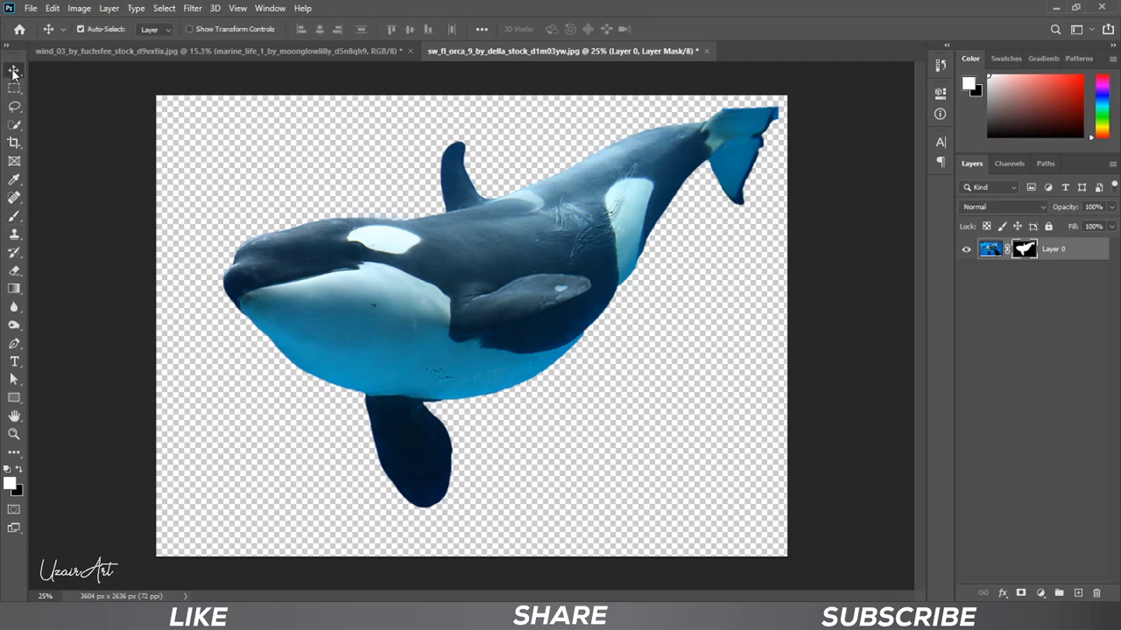
{"action": "scroll", "coordinate": [646, 320], "scroll_direction": "up", "scroll_amount": 3}
{"action": "scroll", "coordinate": [589, 305], "scroll_direction": "up", "scroll_amount": 2}
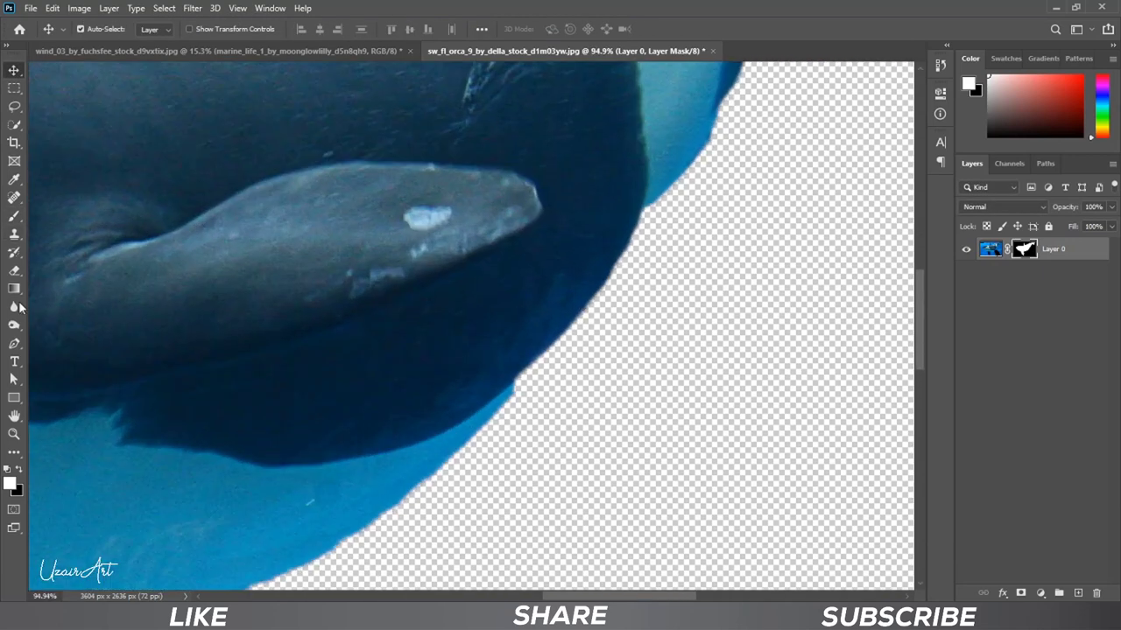
{"action": "left_click", "coordinate": [14, 216]}
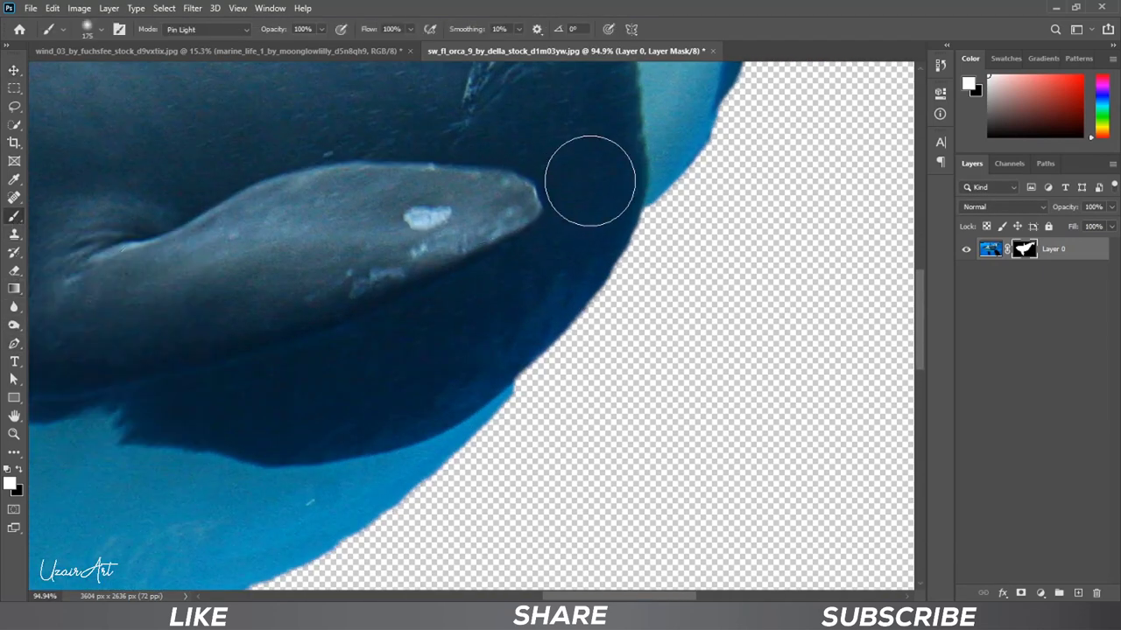
{"action": "key", "text": "bracketleft"}
{"action": "key", "text": "bracketleft"}
{"action": "key", "text": "bracketleft"}
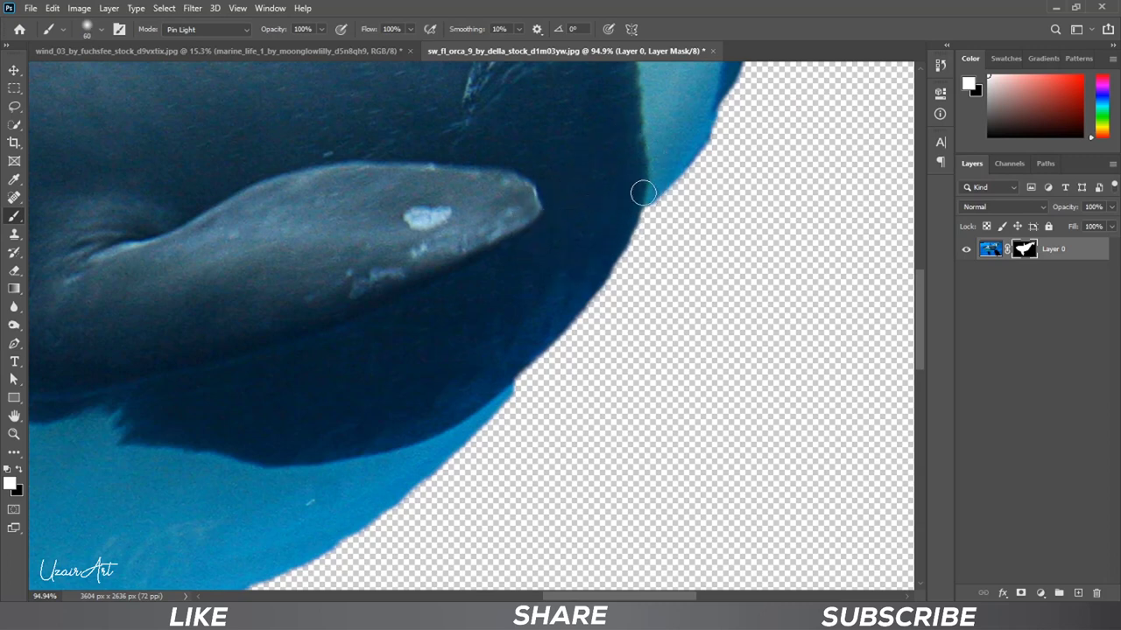
{"action": "mouse_move", "coordinate": [624, 226]}
{"action": "left_mouse_down"}
{"action": "mouse_move", "coordinate": [645, 193]}
{"action": "mouse_move", "coordinate": [610, 255]}
{"action": "mouse_move", "coordinate": [507, 375]}
{"action": "mouse_move", "coordinate": [586, 295]}
{"action": "mouse_move", "coordinate": [653, 187]}
{"action": "mouse_move", "coordinate": [567, 304]}
{"action": "left_mouse_up"}
{"action": "key", "text": "ctrl+0"}
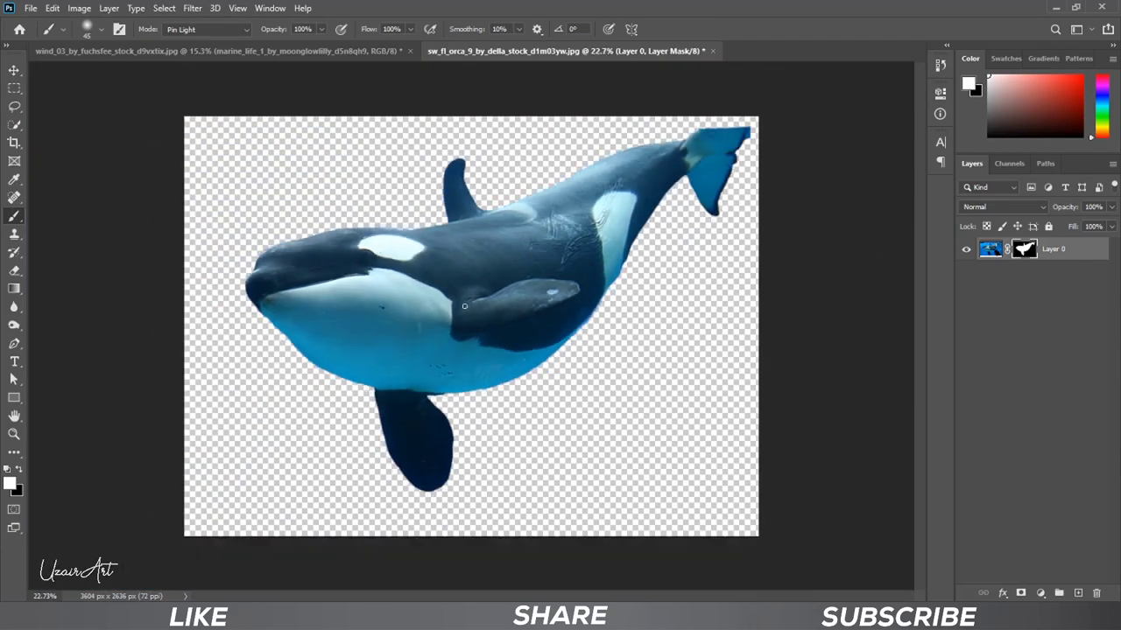
{"action": "left_click", "coordinate": [14, 71]}
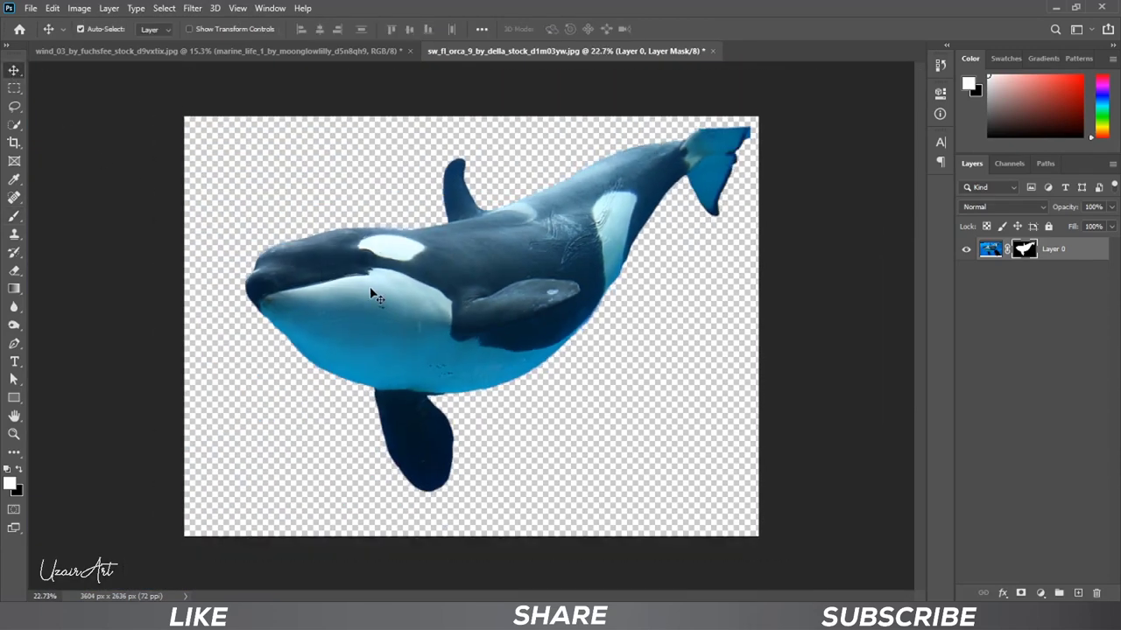
Drag the orca into the wind_03 composite as Layer 3 and scale it to 52.28%.
{"action": "mouse_move", "coordinate": [371, 295]}
{"action": "left_mouse_down"}
{"action": "mouse_move", "coordinate": [283, 49]}
{"action": "mouse_move", "coordinate": [448, 168]}
{"action": "left_mouse_up"}
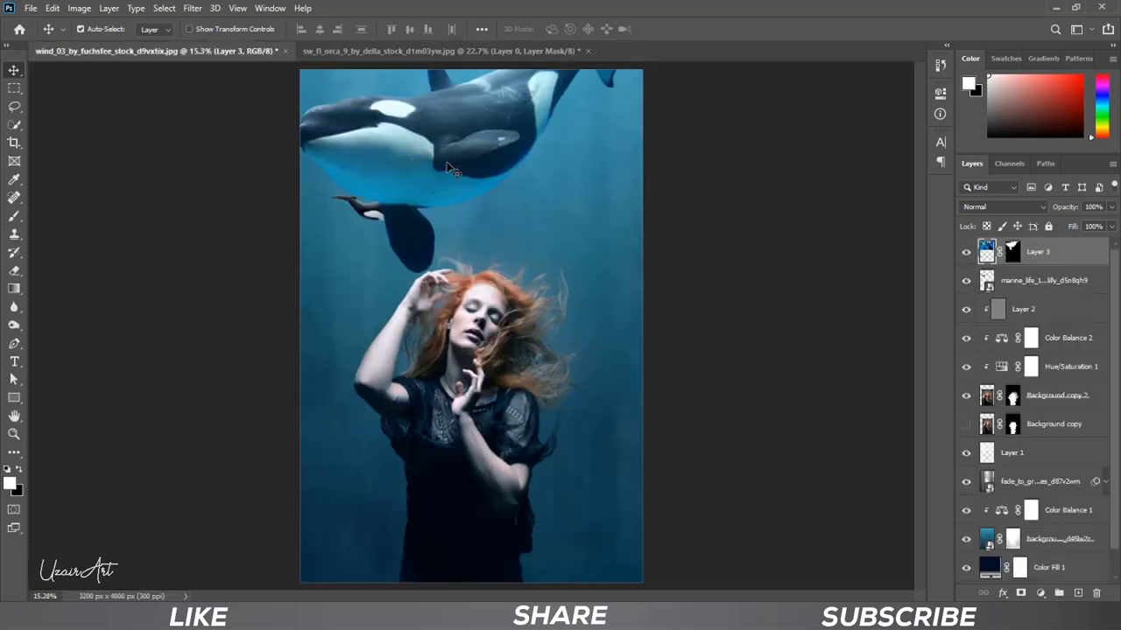
{"action": "key", "text": "ctrl+t"}
{"action": "mouse_move", "coordinate": [255, 303]}
{"action": "left_mouse_down"}
{"action": "mouse_move", "coordinate": [517, 124]}
{"action": "mouse_move", "coordinate": [519, 143]}
{"action": "mouse_move", "coordinate": [533, 134]}
{"action": "left_mouse_up"}
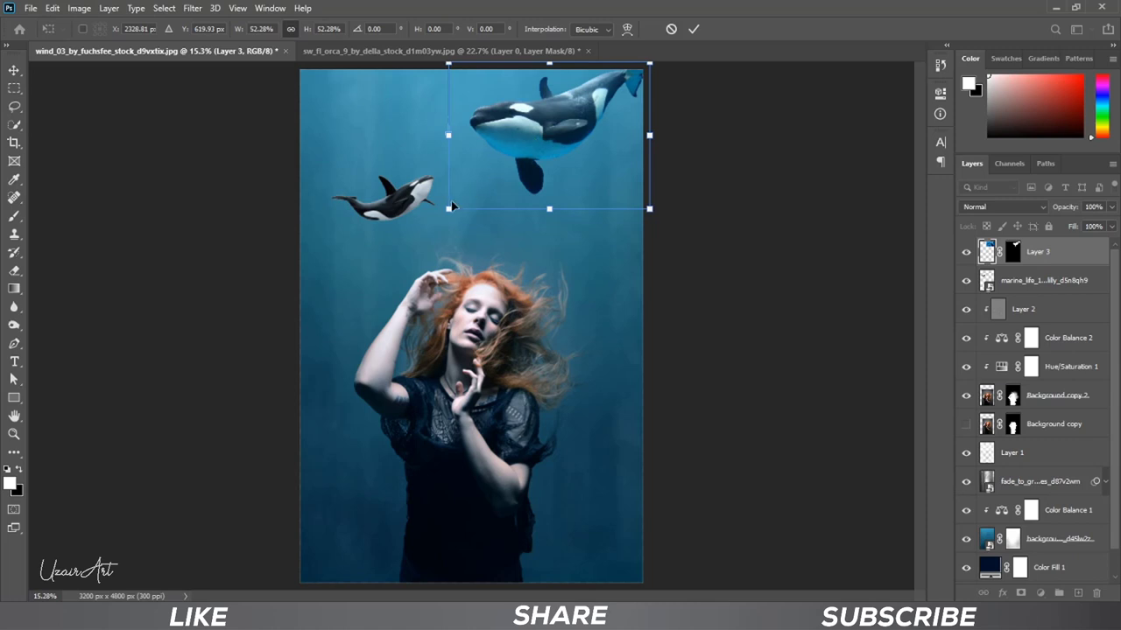
{"action": "left_click", "coordinate": [692, 29]}
{"action": "scroll", "coordinate": [575, 220], "scroll_direction": "down", "scroll_amount": 2}
{"action": "scroll", "coordinate": [545, 113], "scroll_direction": "up", "scroll_amount": 1}
{"action": "scroll", "coordinate": [545, 114], "scroll_direction": "up", "scroll_amount": 1}
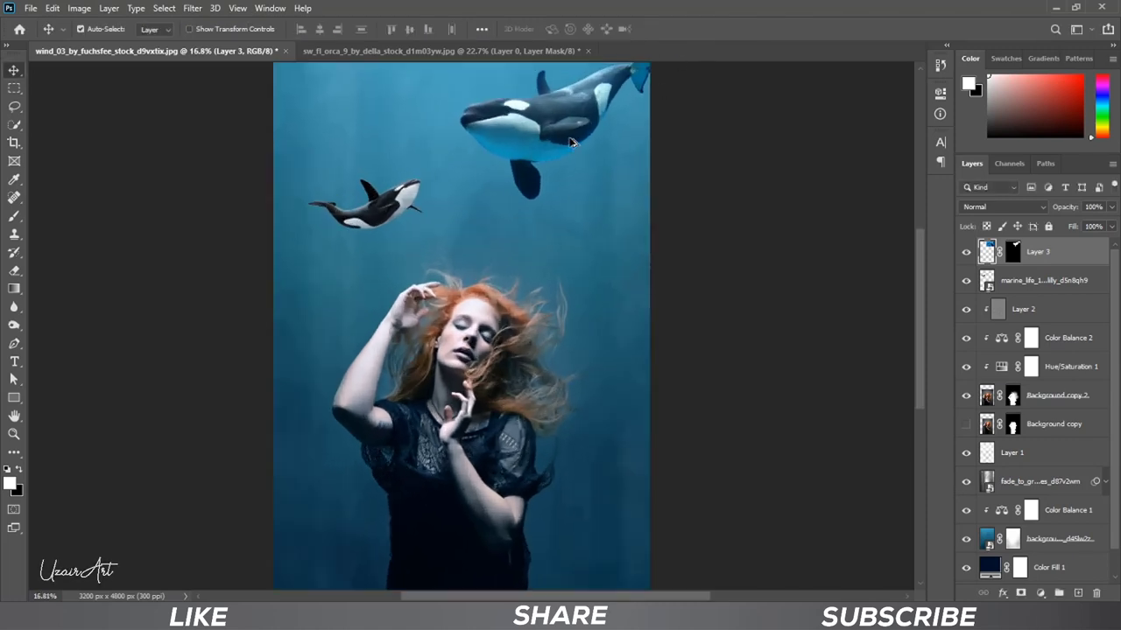
{"action": "scroll", "coordinate": [561, 122], "scroll_direction": "up", "scroll_amount": 1}
{"action": "scroll", "coordinate": [596, 175], "scroll_direction": "up", "scroll_amount": 1}
{"action": "scroll", "coordinate": [637, 245], "scroll_direction": "up", "scroll_amount": 1}
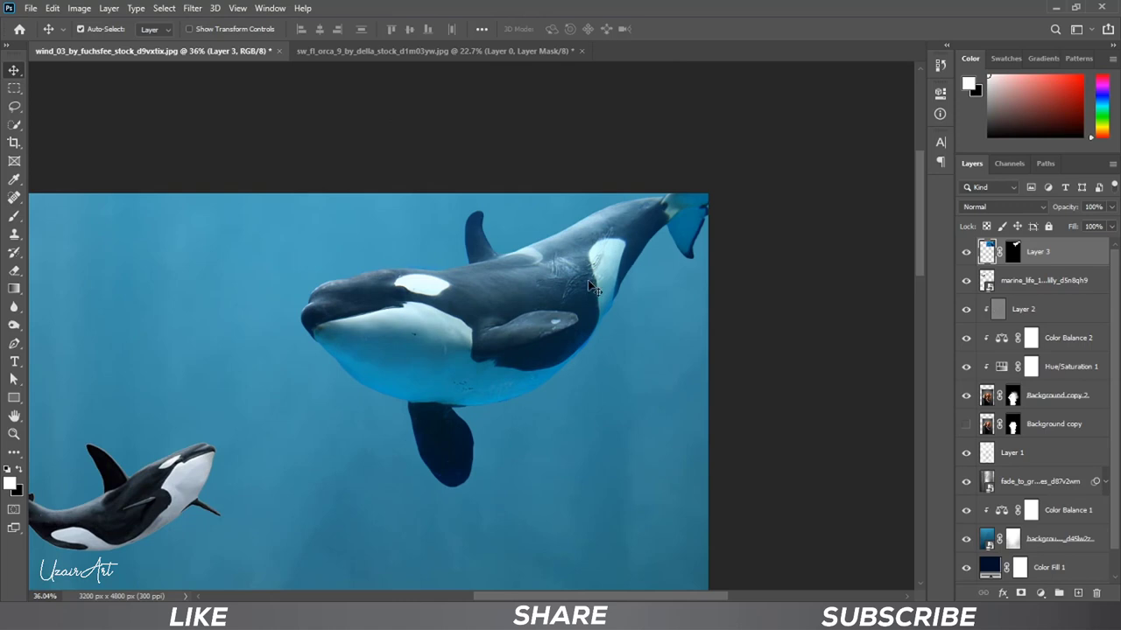
{"action": "left_click", "coordinate": [965, 254]}
{"action": "left_click", "coordinate": [965, 254]}
Add a Hue/Saturation adjustment clipped to the orca layer with Saturation at −42.
{"action": "left_click", "coordinate": [1042, 594]}
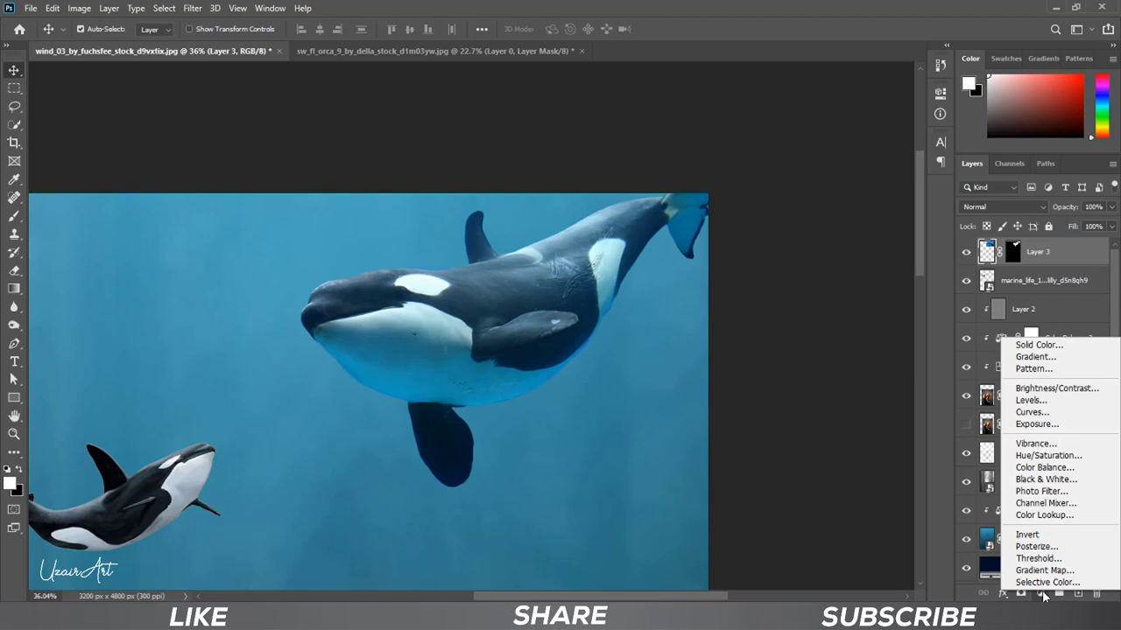
{"action": "left_click", "coordinate": [1048, 456]}
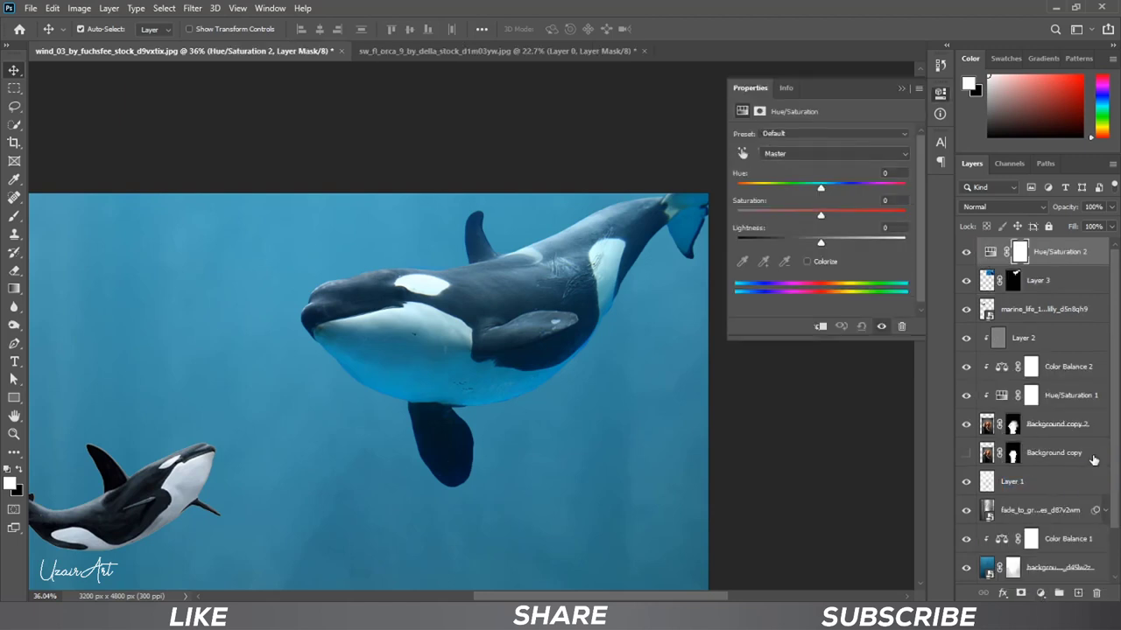
{"action": "left_click", "coordinate": [819, 327]}
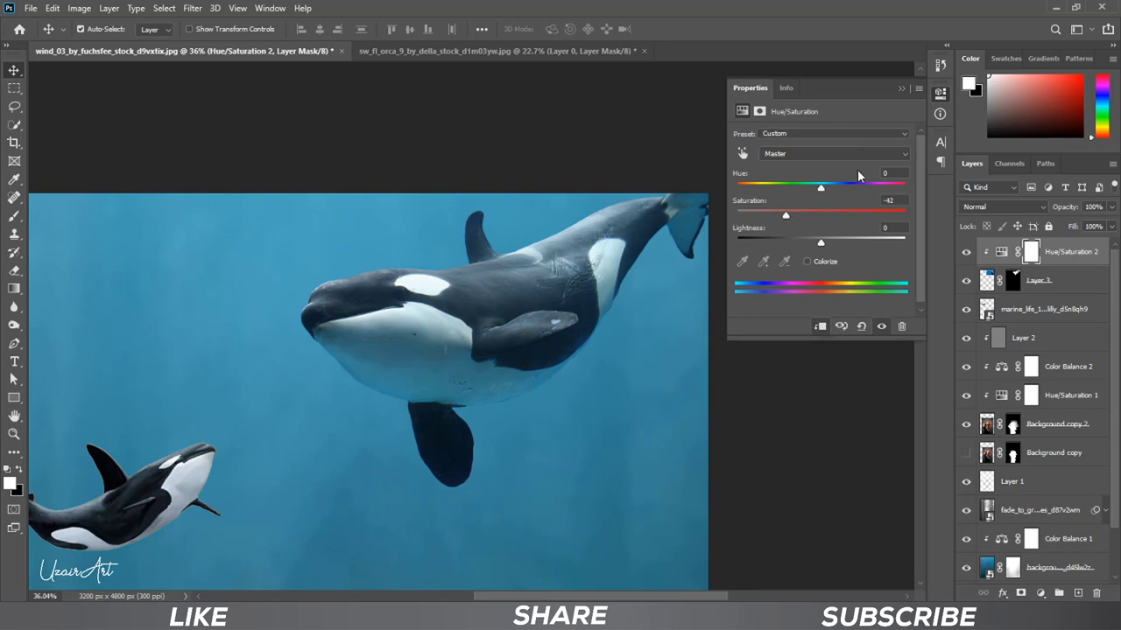
{"action": "left_click", "coordinate": [898, 89]}
{"action": "key", "text": "ctrl+0"}
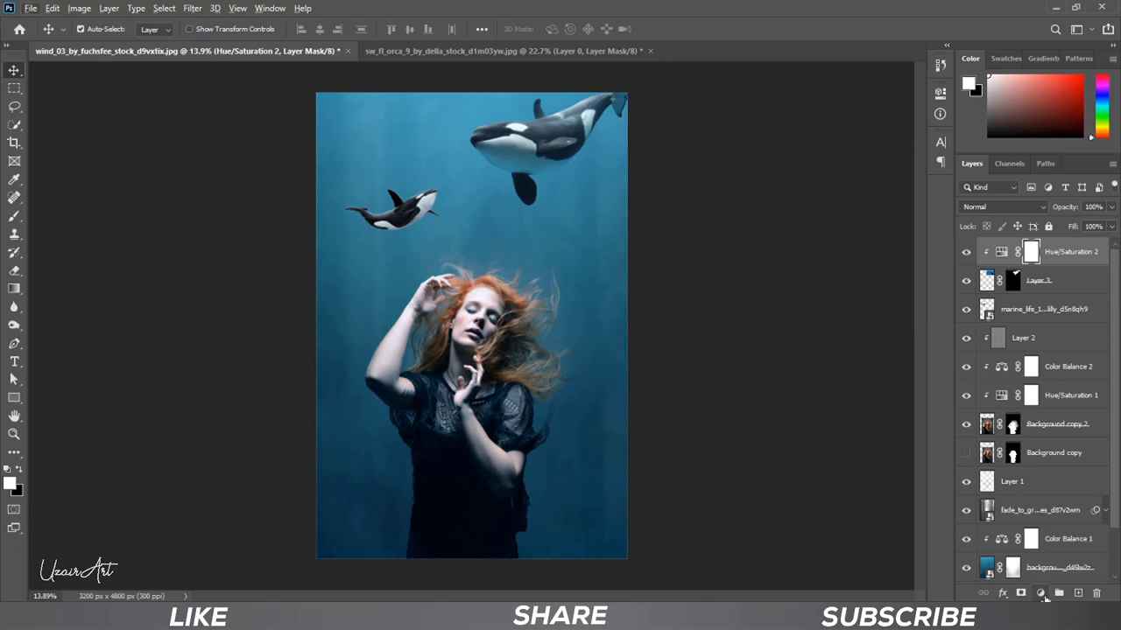
Add a Color Balance adjustment clipped to the orca, with Shadows set to -12/0/+18.
{"action": "left_click", "coordinate": [1041, 594]}
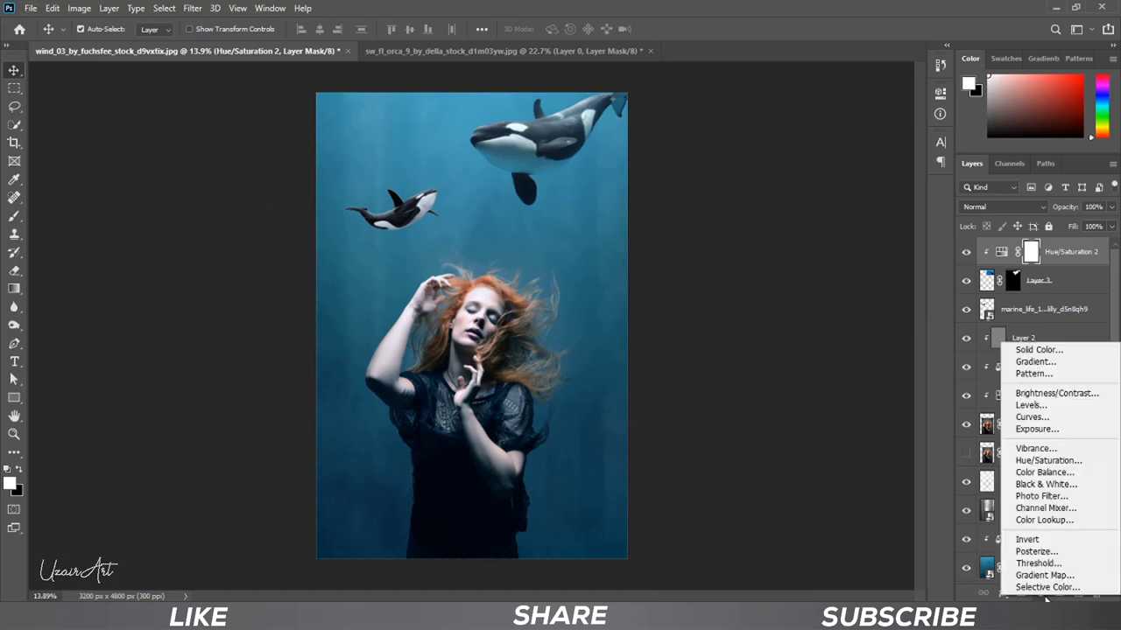
{"action": "left_click", "coordinate": [1044, 473]}
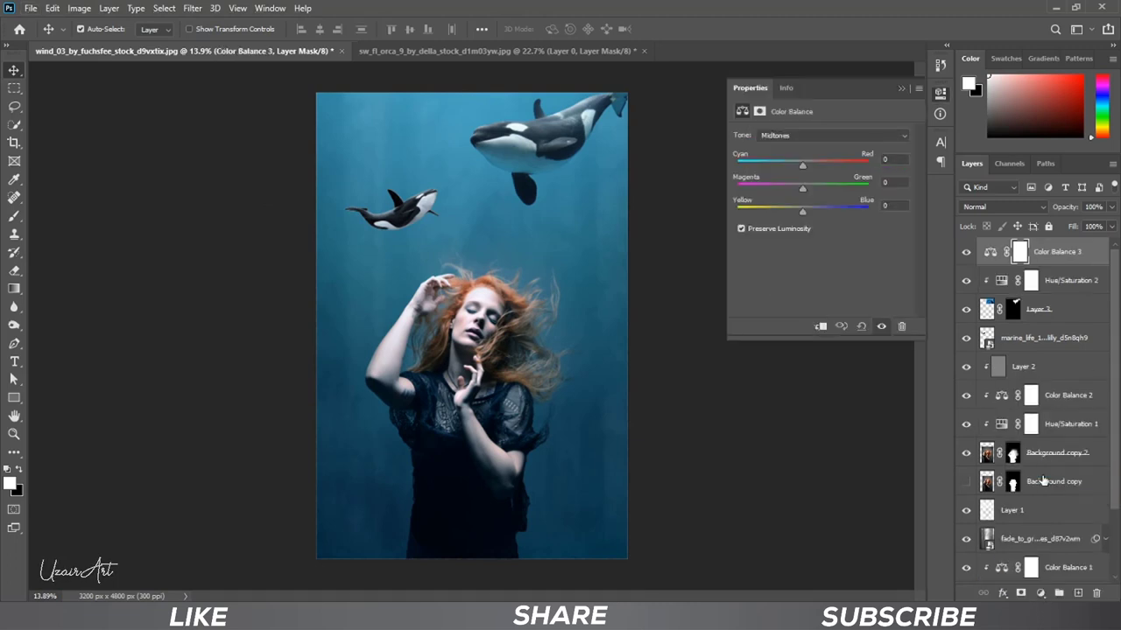
{"action": "left_click", "coordinate": [822, 329]}
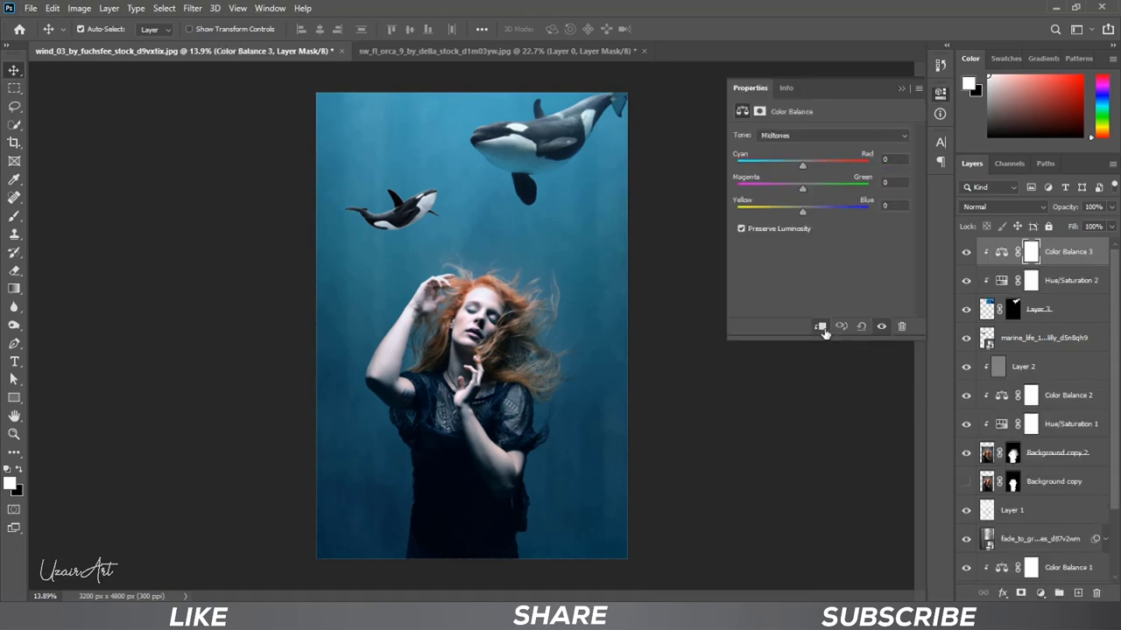
{"action": "left_click", "coordinate": [813, 135]}
{"action": "left_click", "coordinate": [812, 147]}
{"action": "left_click_drag", "start_coordinate": [804, 210], "coordinate": [813, 212]}
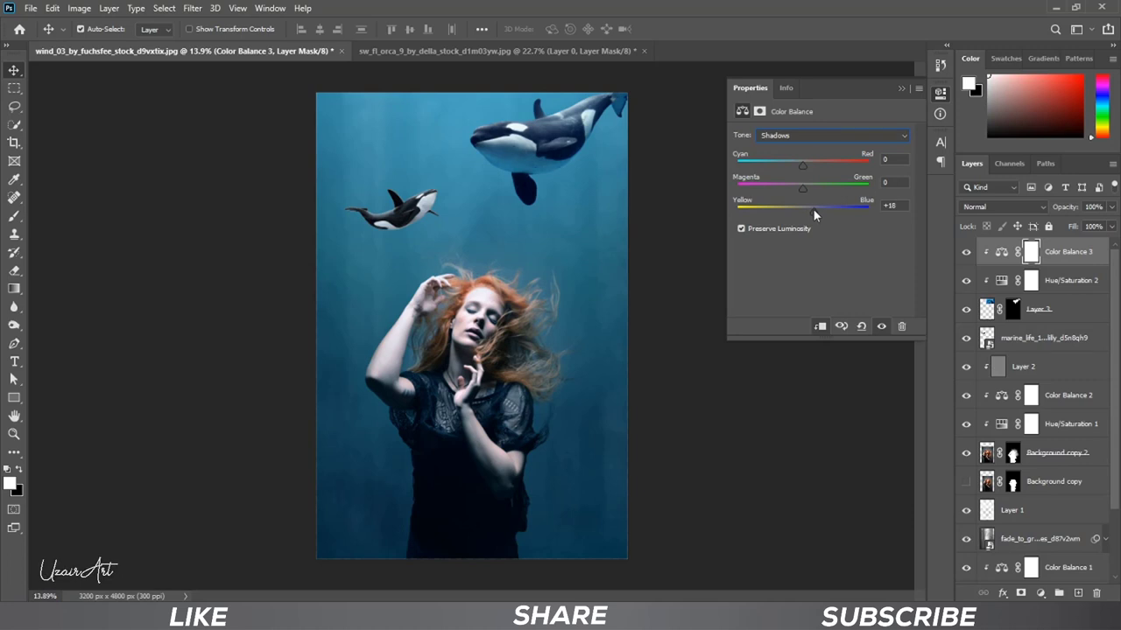
{"action": "left_click_drag", "start_coordinate": [803, 165], "coordinate": [794, 165]}
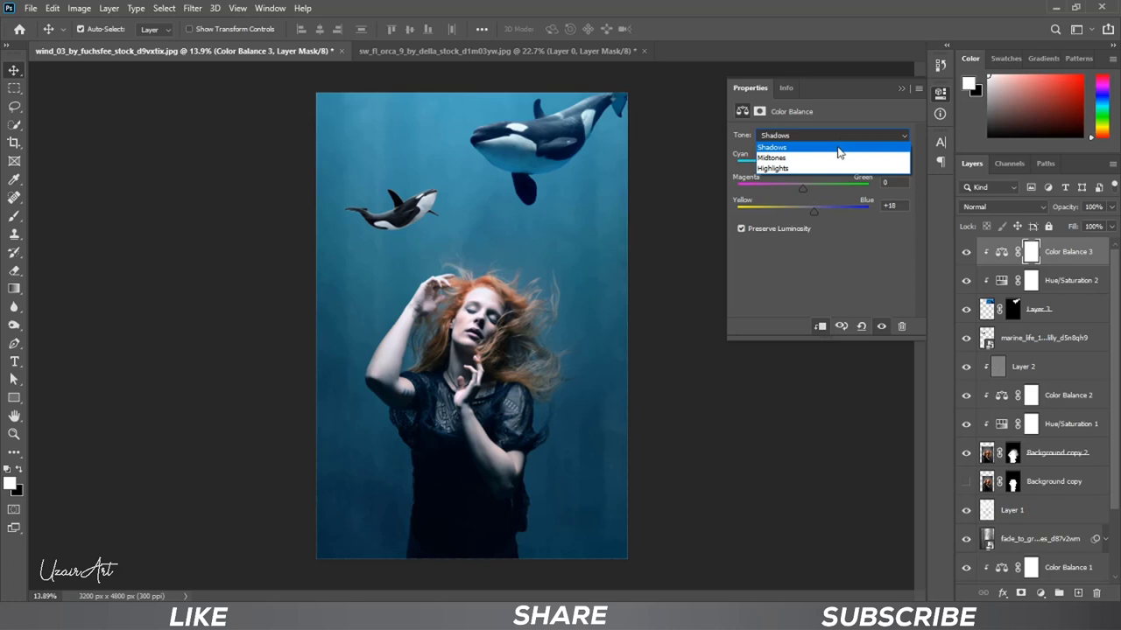
Shift the Color Balance highlights Cyan-Red slider to -25.
{"action": "left_click", "coordinate": [836, 168]}
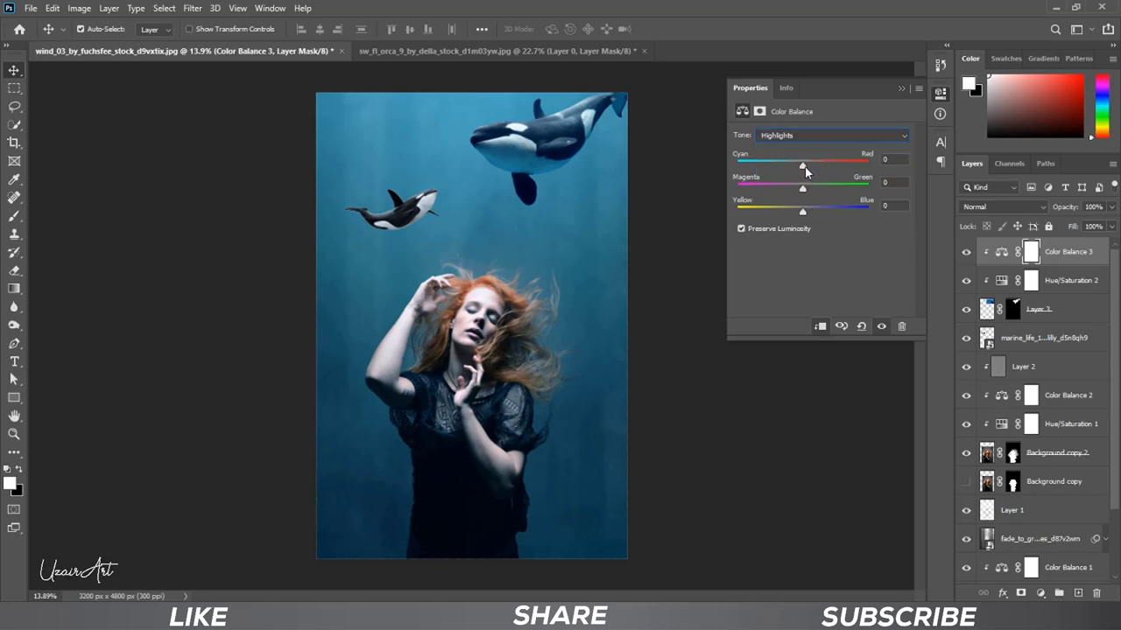
{"action": "left_click_drag", "start_coordinate": [803, 165], "coordinate": [789, 166]}
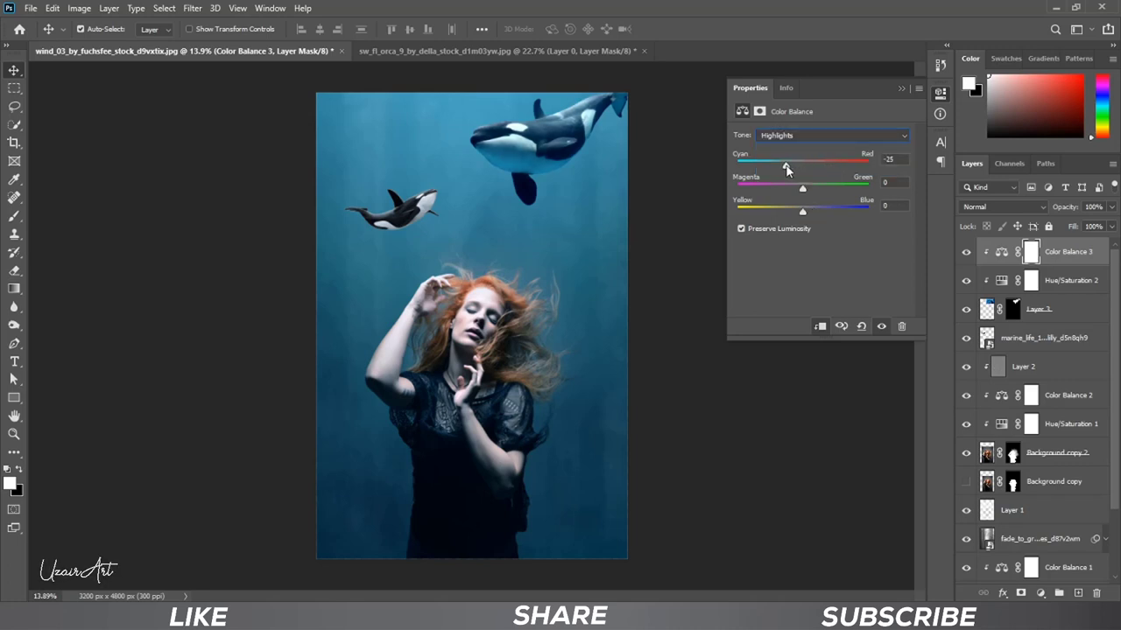
{"action": "left_click", "coordinate": [903, 88]}
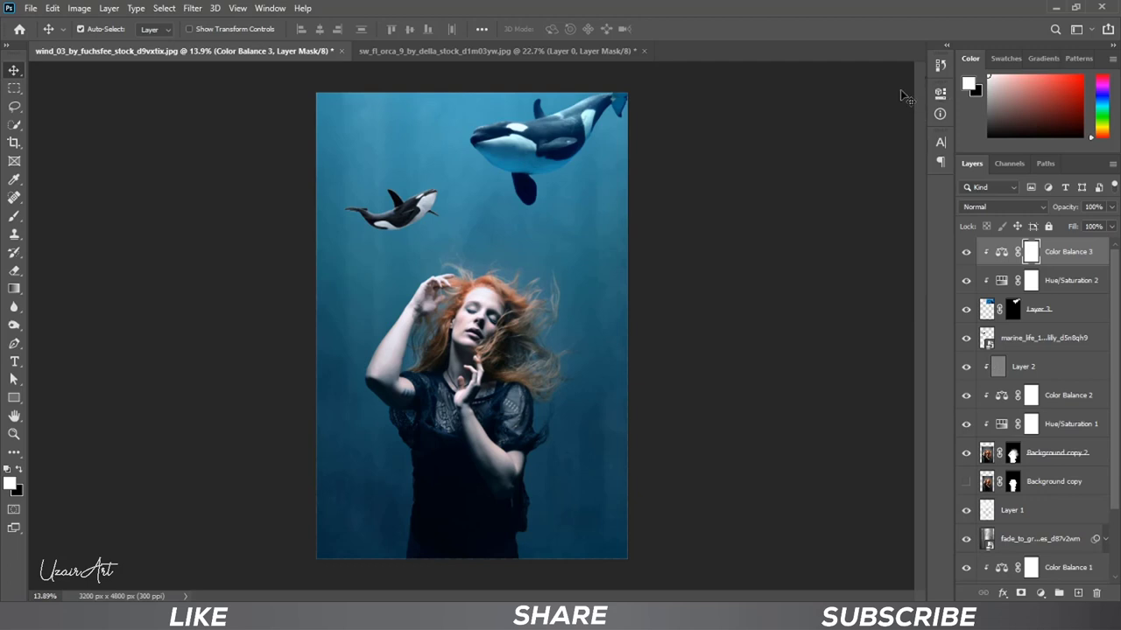
Add a Brightness/Contrast adjustment above orca Layer 3 with Brightness at -35.
{"action": "left_click", "coordinate": [1040, 313]}
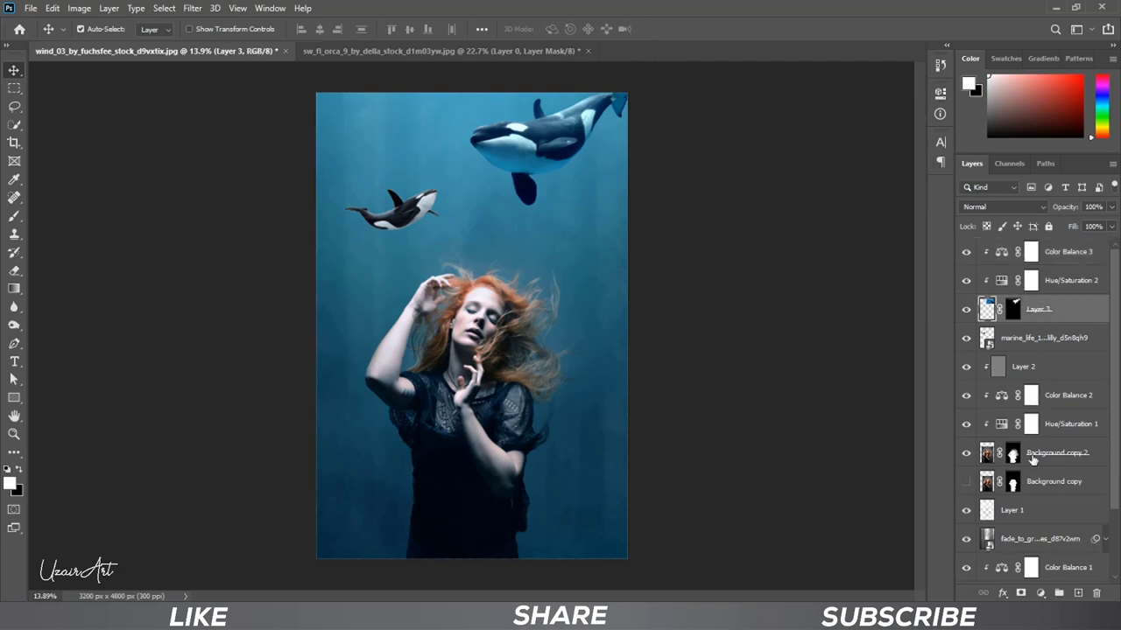
{"action": "left_click", "coordinate": [1034, 584]}
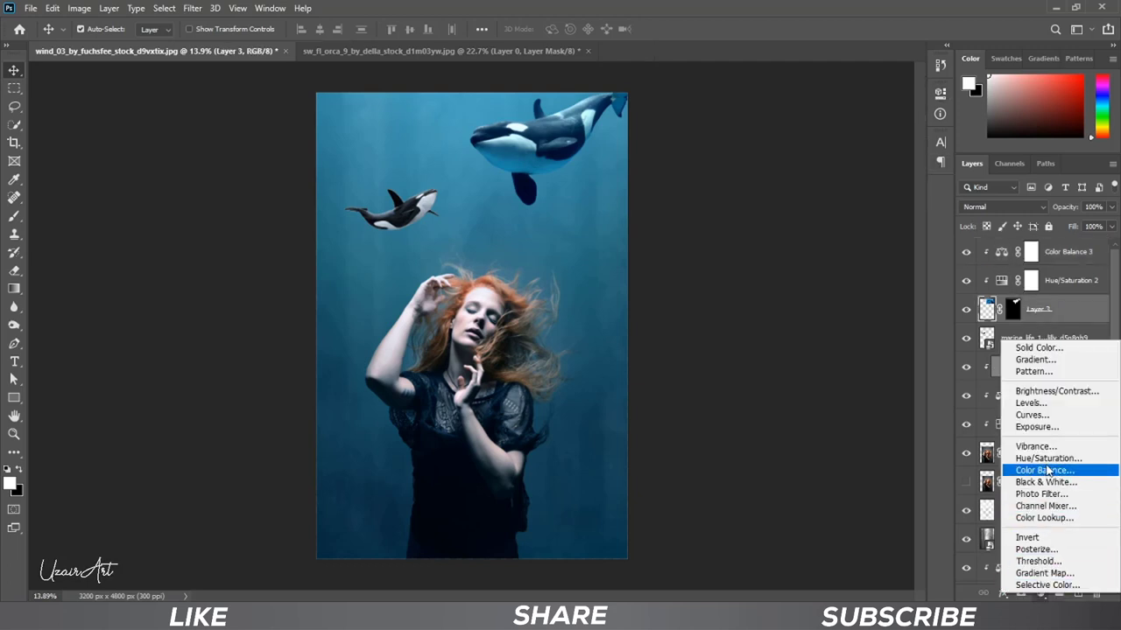
{"action": "left_click", "coordinate": [1091, 399]}
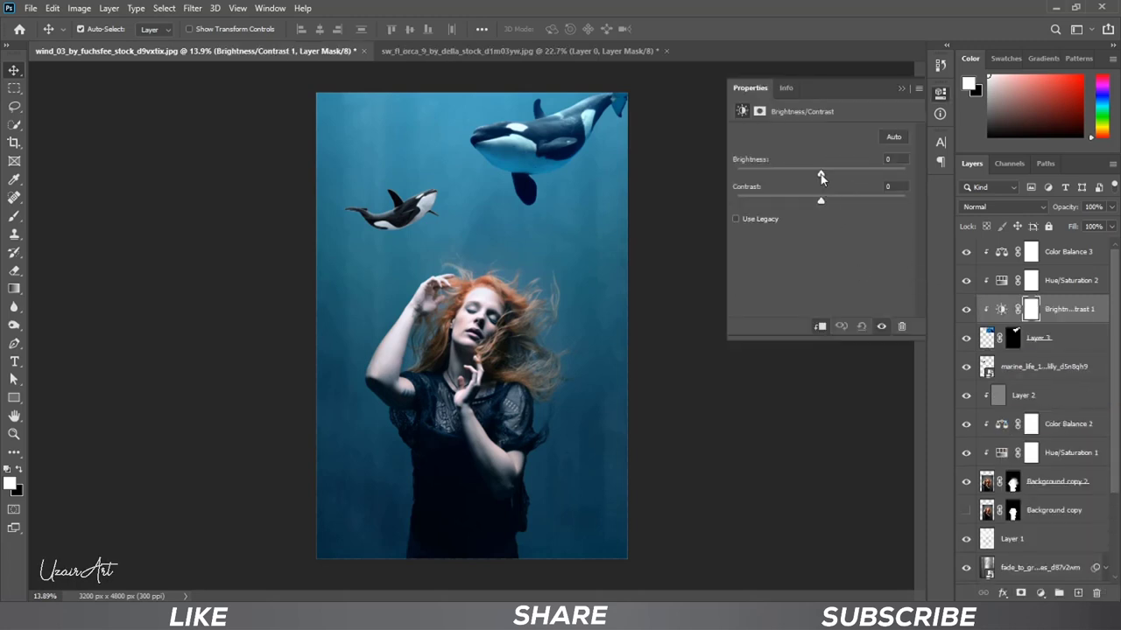
{"action": "mouse_move", "coordinate": [821, 175]}
{"action": "left_mouse_down"}
{"action": "mouse_move", "coordinate": [775, 179]}
{"action": "mouse_move", "coordinate": [806, 180]}
{"action": "left_mouse_up"}
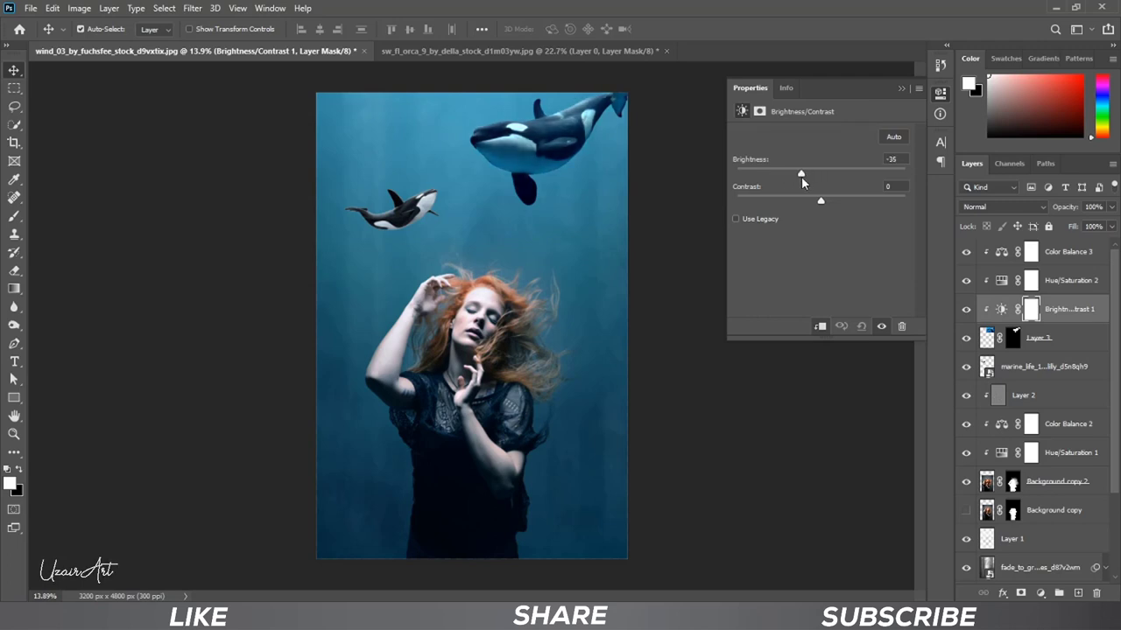
{"action": "left_click", "coordinate": [901, 89]}
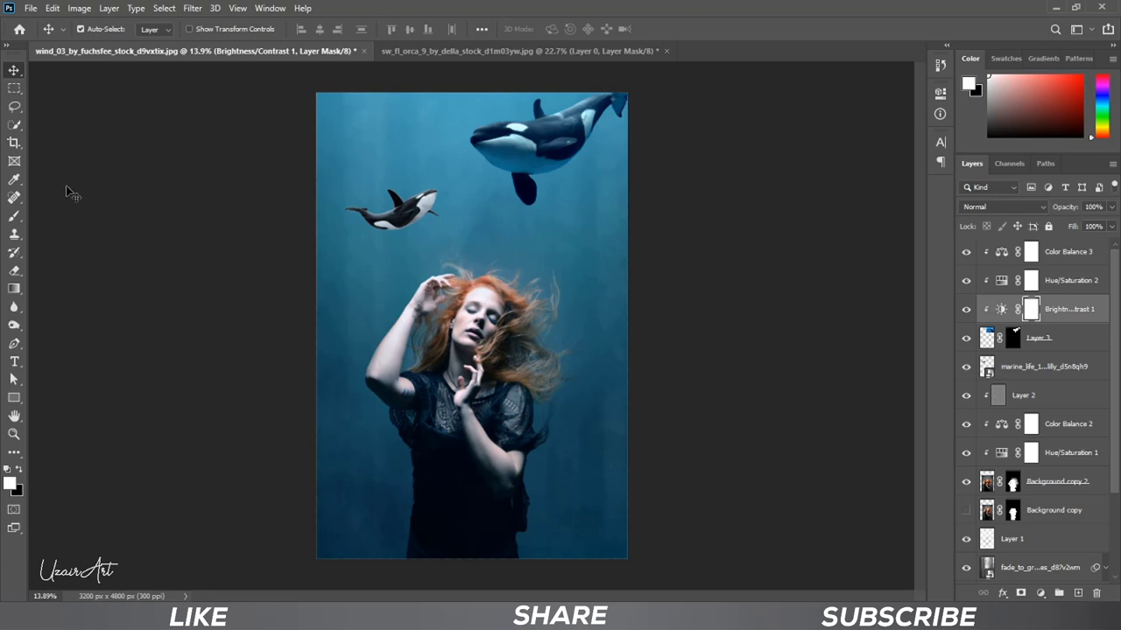
Set up a black brush at 30% opacity and size 100 for painting the adjustment mask.
{"action": "left_click", "coordinate": [19, 222]}
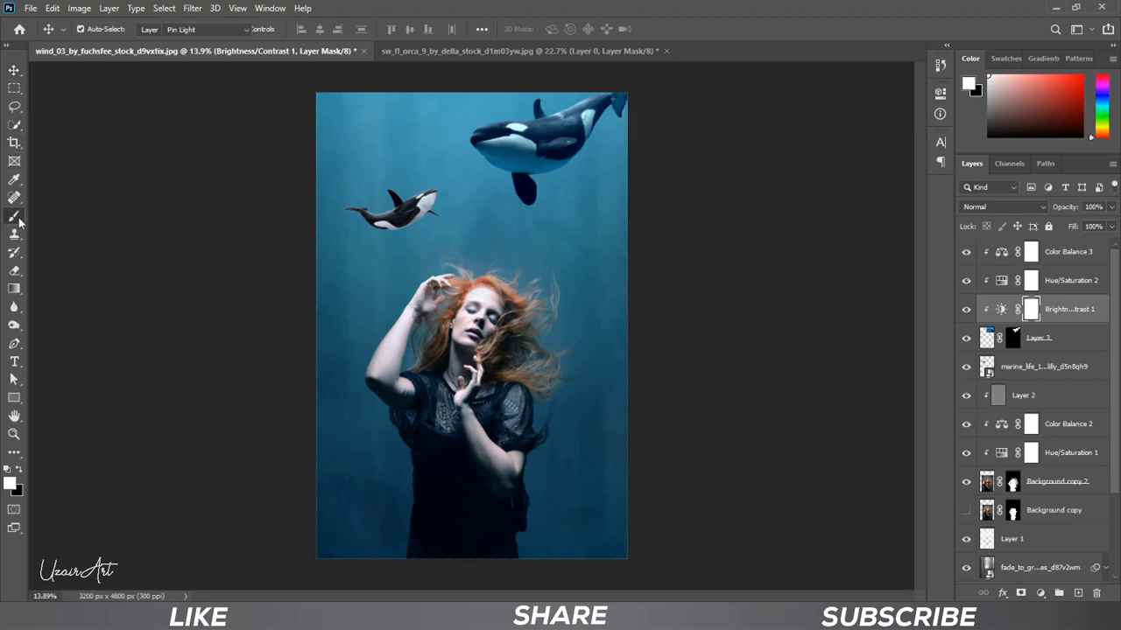
{"action": "scroll", "coordinate": [296, 303], "scroll_direction": "up", "scroll_amount": 5}
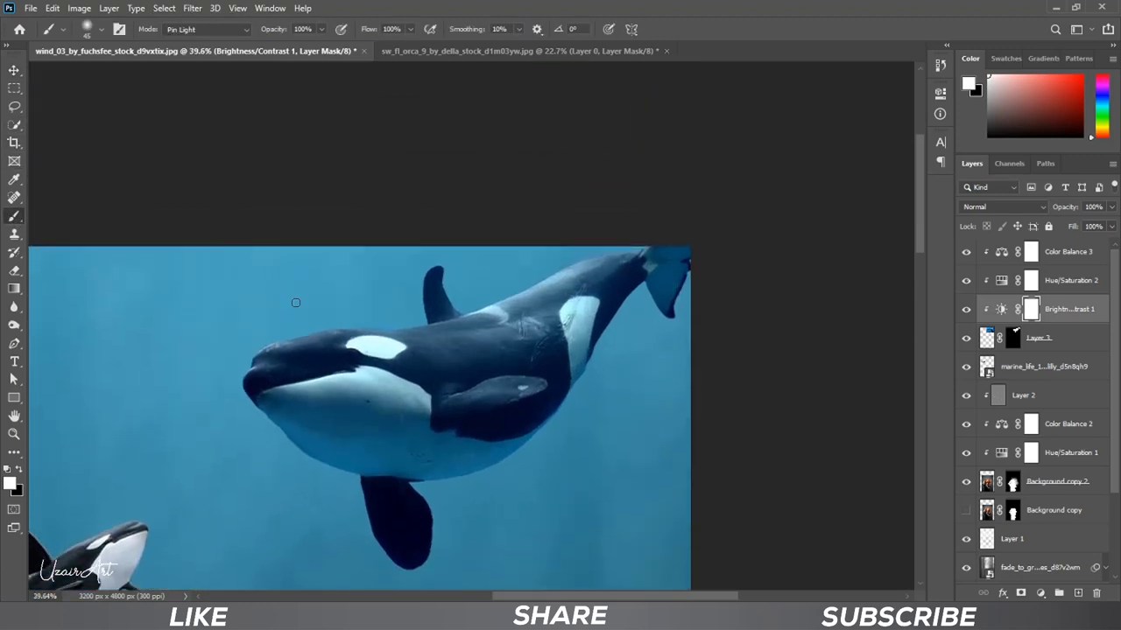
{"action": "left_click", "coordinate": [20, 470]}
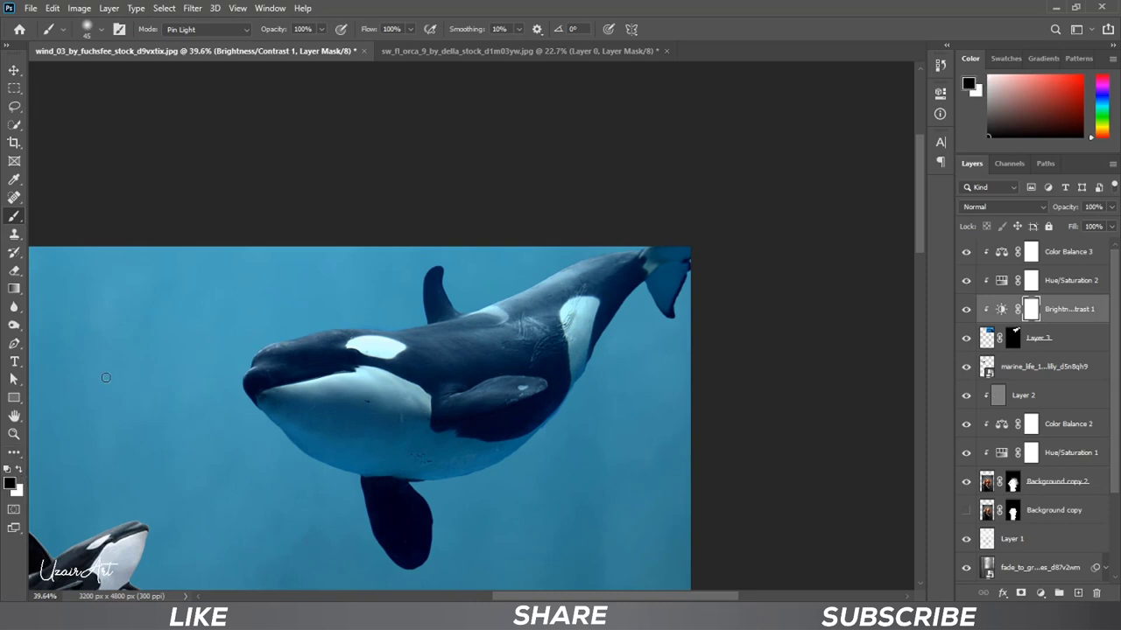
{"action": "left_click", "coordinate": [322, 29]}
{"action": "left_click_drag", "start_coordinate": [298, 44], "coordinate": [277, 44]}
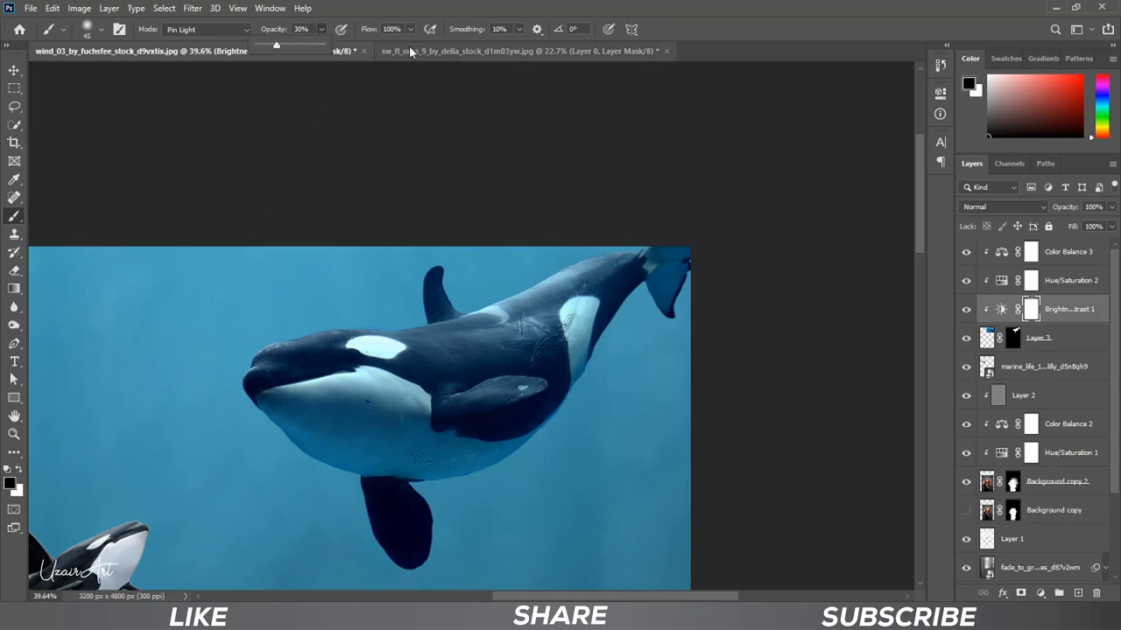
{"action": "left_click", "coordinate": [687, 29]}
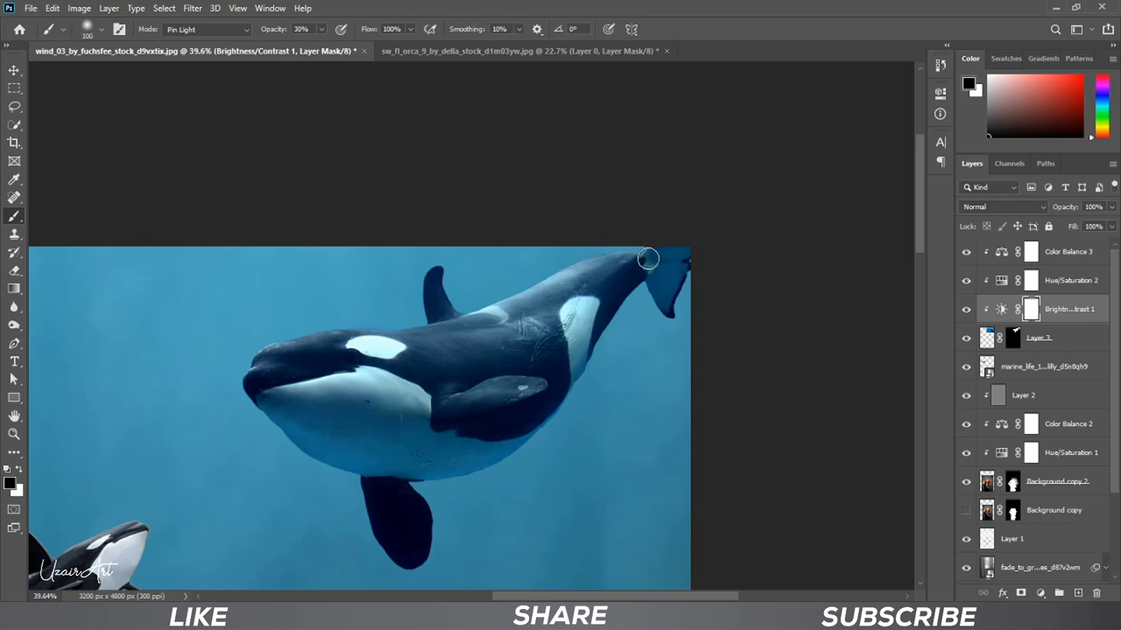
{"action": "key", "text": "bracketright"}
{"action": "key", "text": "bracketright"}
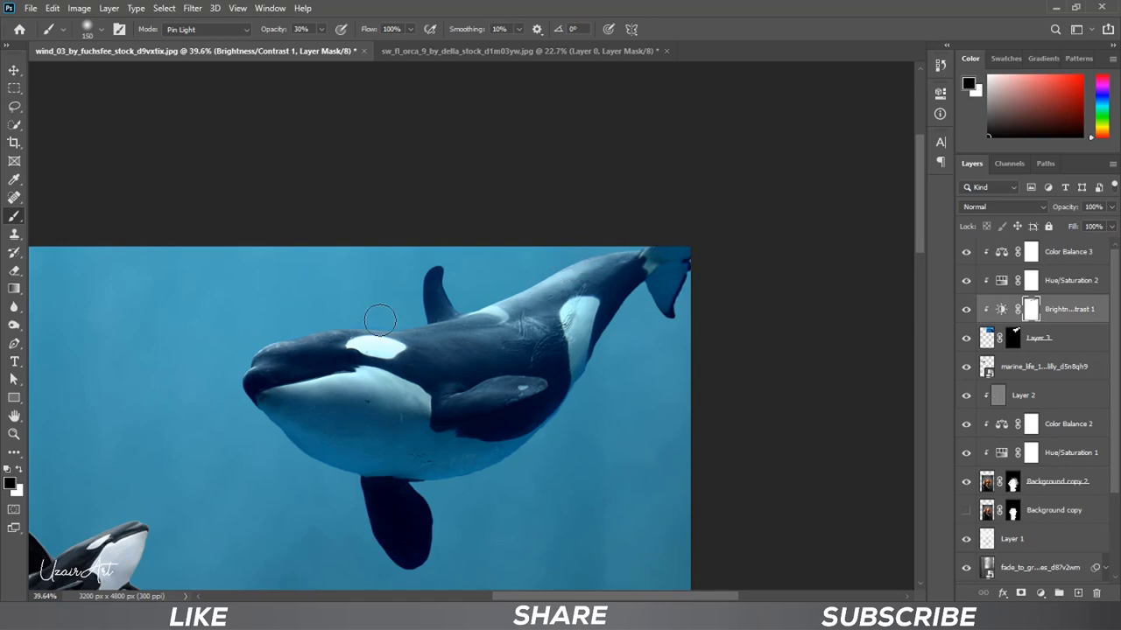
{"action": "key", "text": "bracketleft"}
{"action": "key", "text": "bracketleft"}
{"action": "key", "text": "bracketleft"}
{"action": "key", "text": "bracketright"}
{"action": "key", "text": "bracketright"}
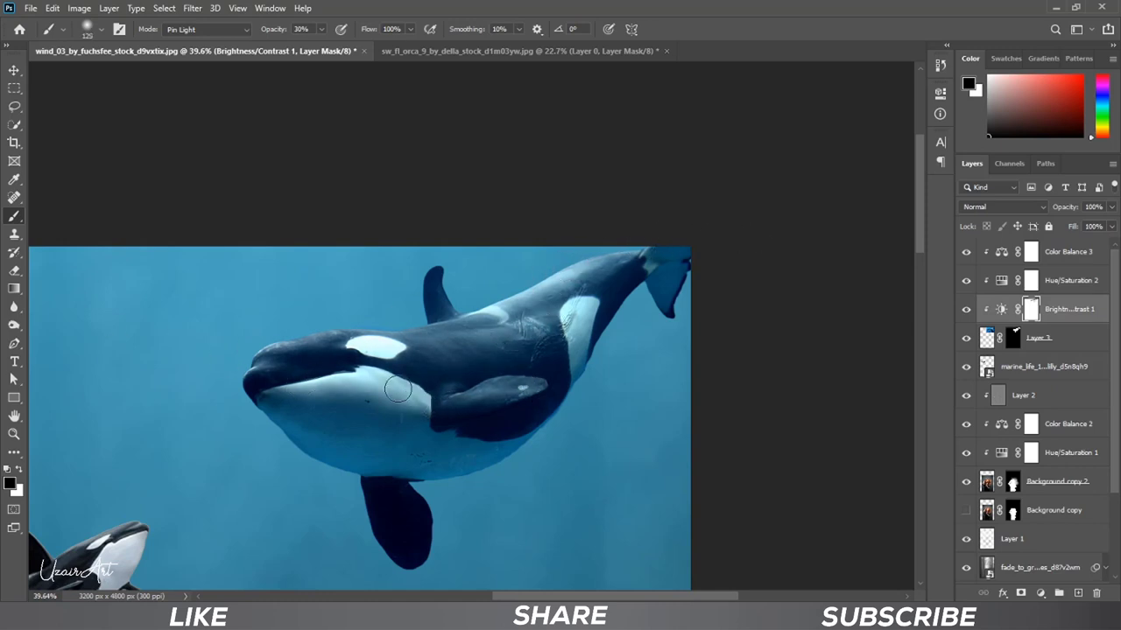
{"action": "key", "text": "bracketleft"}
Toggle the Brightness/Contrast adjustment to compare the orca, then reselect Layer 3.
{"action": "scroll", "coordinate": [604, 350], "scroll_direction": "down", "scroll_amount": 1}
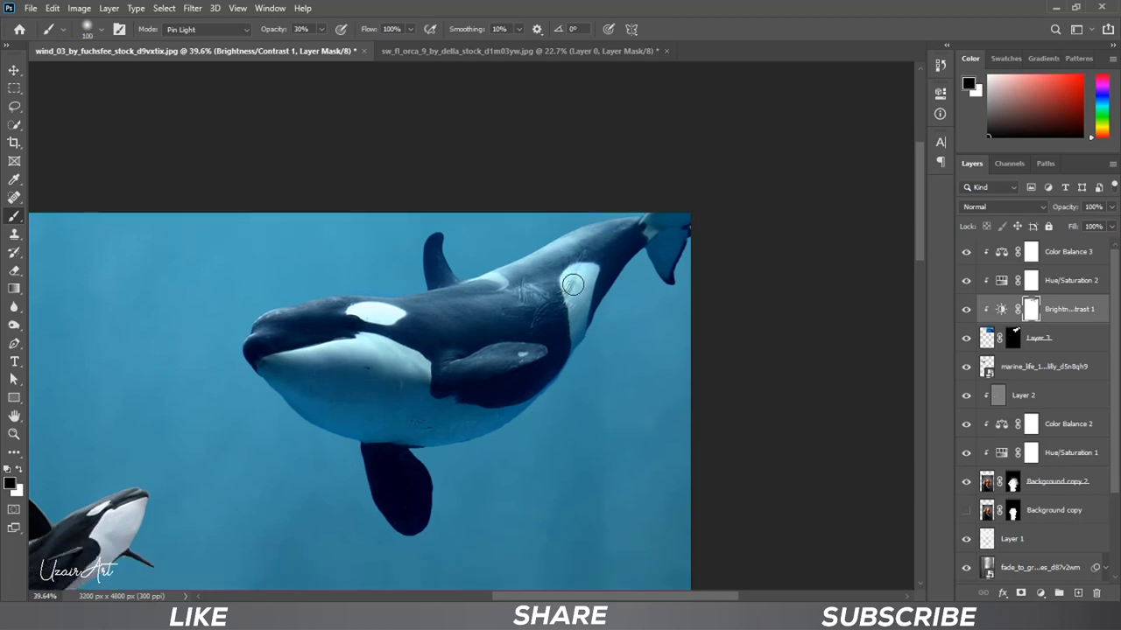
{"action": "scroll", "coordinate": [572, 283], "scroll_direction": "up", "scroll_amount": 1}
{"action": "scroll", "coordinate": [744, 280], "scroll_direction": "down", "scroll_amount": 2}
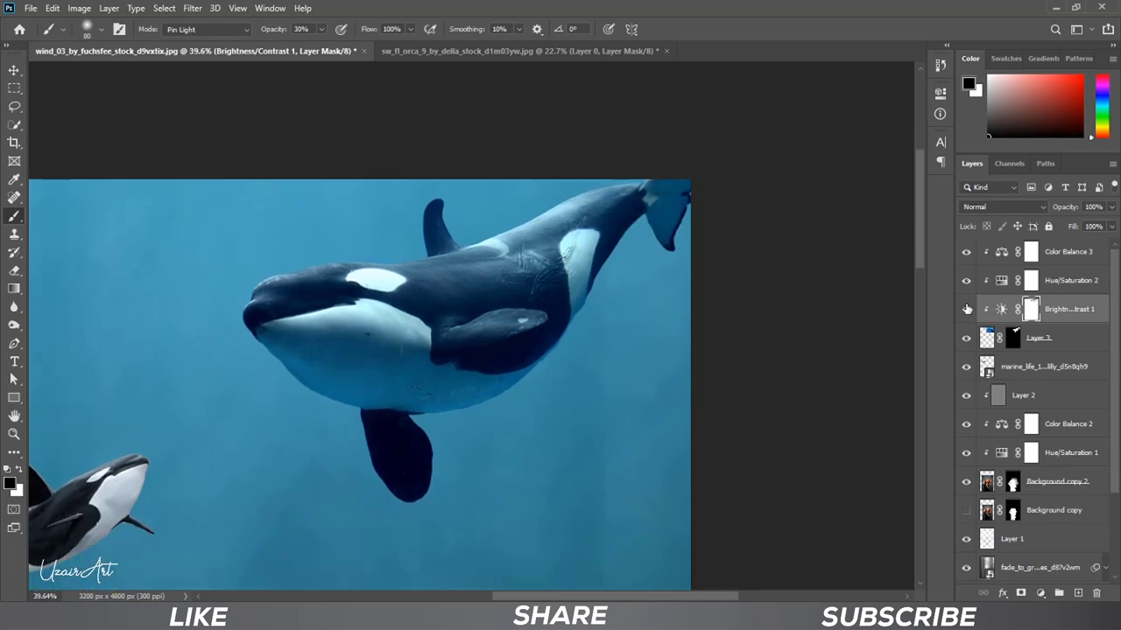
{"action": "left_click", "coordinate": [967, 309]}
{"action": "left_click", "coordinate": [967, 309]}
{"action": "left_click", "coordinate": [966, 309]}
{"action": "left_click", "coordinate": [1049, 347]}
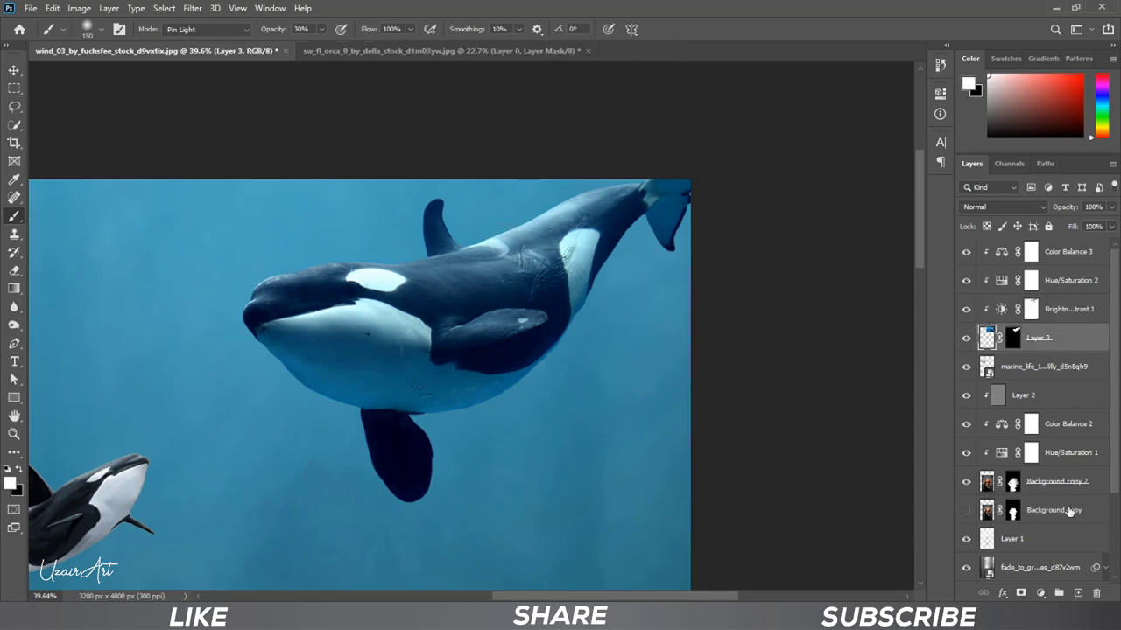
On a new Layer 4, paint light along the dorsal fin's left edge with a 100%-opacity, size-50 brush.
{"action": "left_click", "coordinate": [1078, 593]}
{"action": "scroll", "coordinate": [610, 161], "scroll_direction": "up", "scroll_amount": 2}
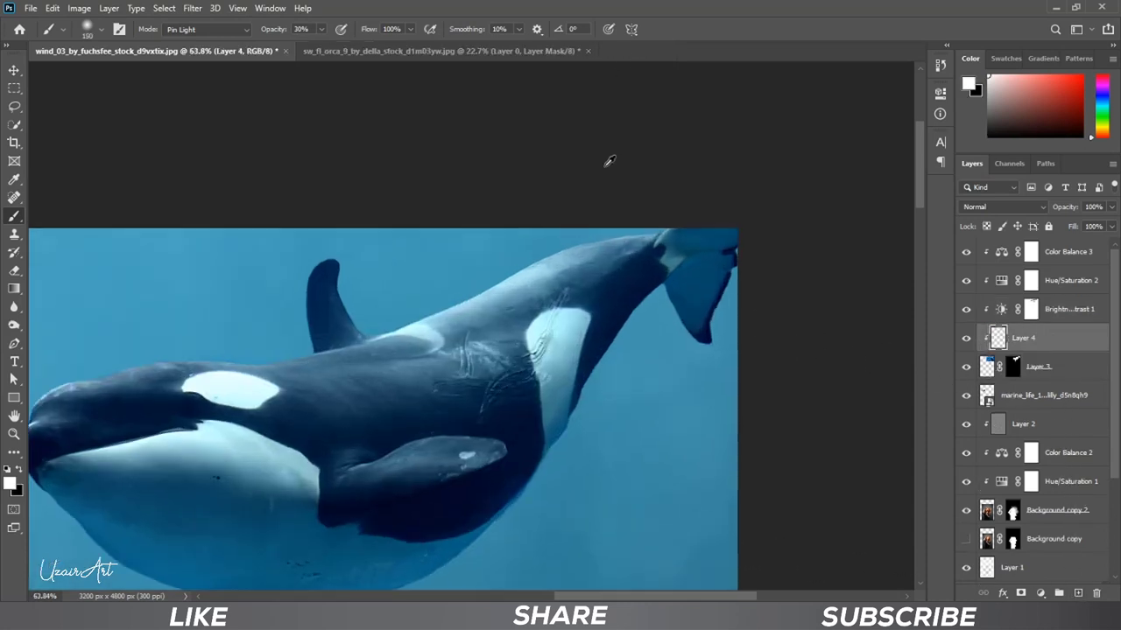
{"action": "scroll", "coordinate": [610, 161], "scroll_direction": "up", "scroll_amount": 1}
{"action": "left_click", "coordinate": [322, 29]}
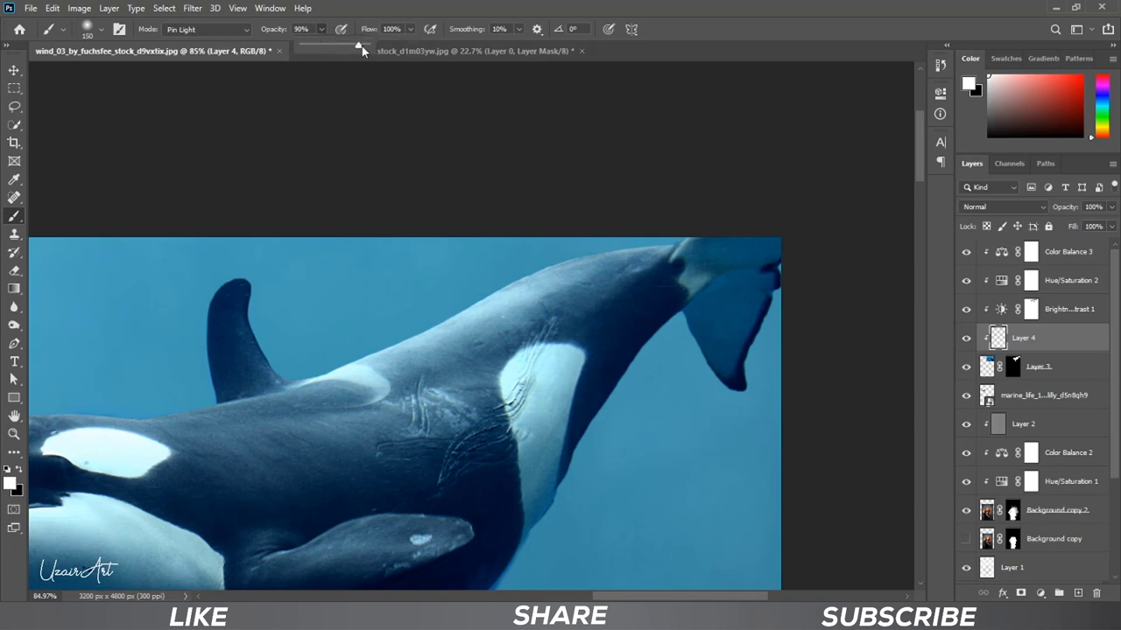
{"action": "left_click_drag", "start_coordinate": [361, 50], "coordinate": [375, 50]}
{"action": "key", "text": "bracketleft"}
{"action": "key", "text": "bracketleft"}
{"action": "key", "text": "bracketleft"}
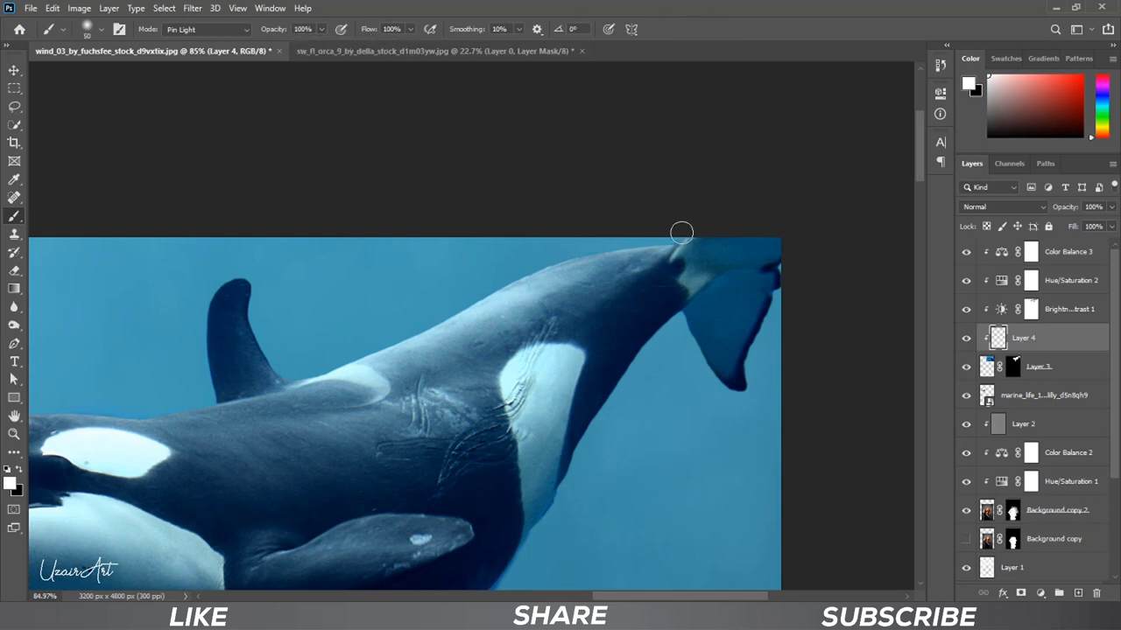
{"action": "scroll", "coordinate": [644, 235], "scroll_direction": "down", "scroll_amount": 2}
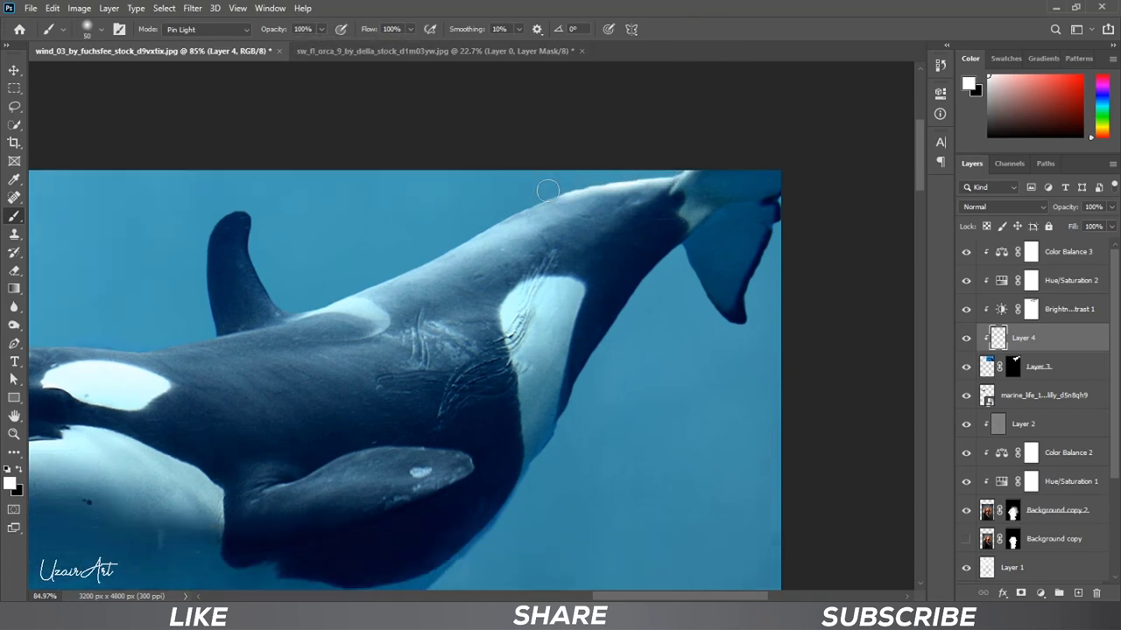
{"action": "scroll", "coordinate": [517, 175], "scroll_direction": "down", "scroll_amount": 1}
{"action": "scroll", "coordinate": [472, 149], "scroll_direction": "down", "scroll_amount": 1}
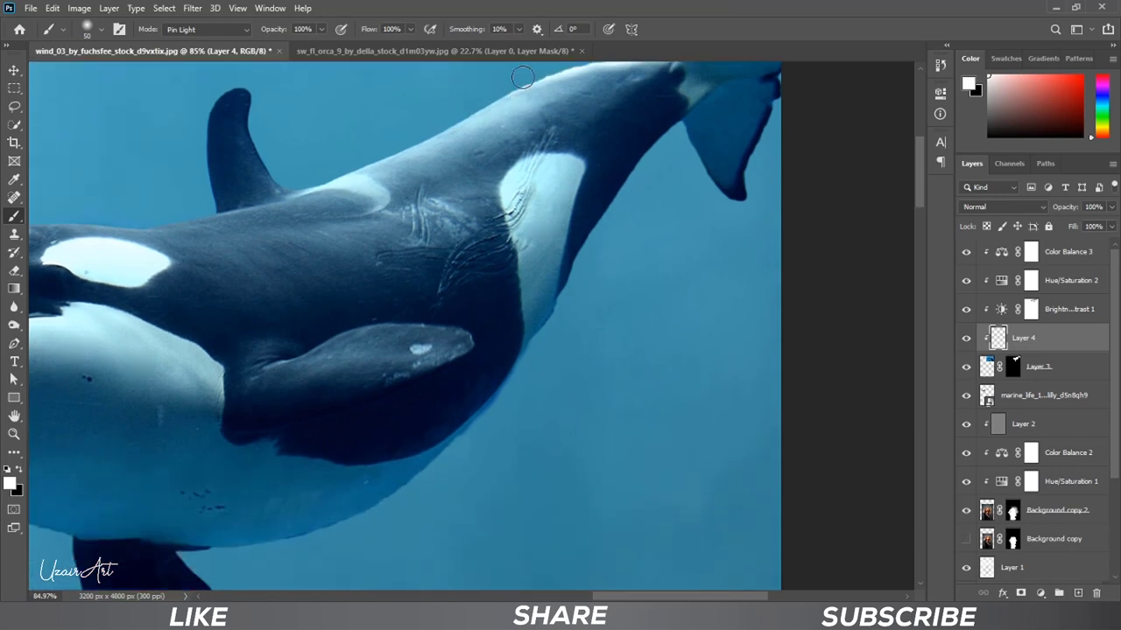
{"action": "scroll", "coordinate": [455, 98], "scroll_direction": "down", "scroll_amount": 1}
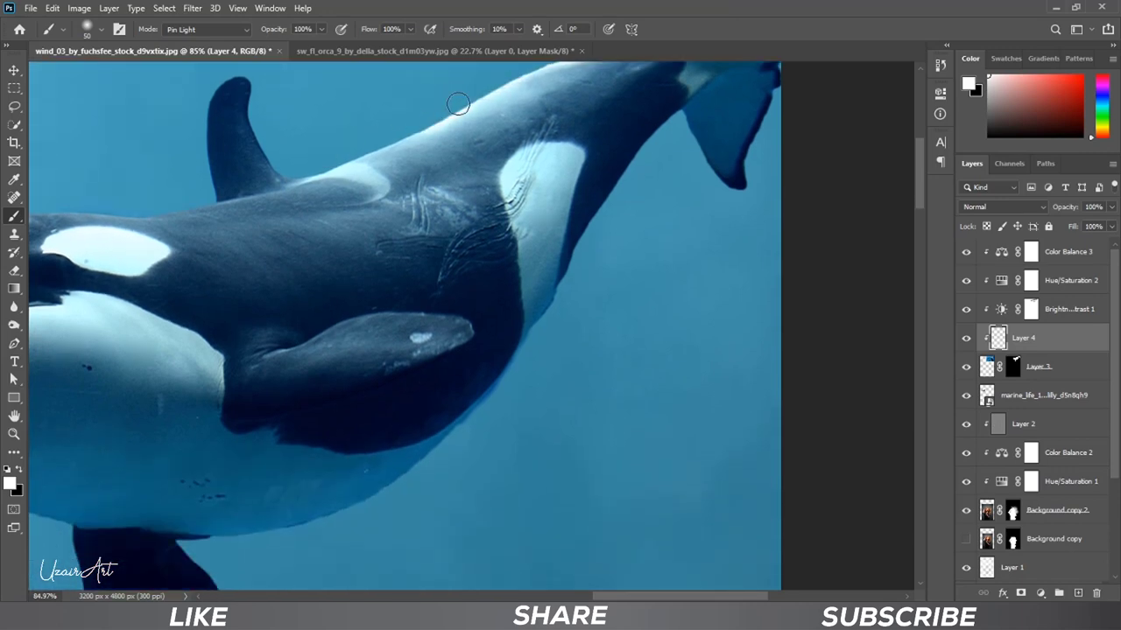
{"action": "scroll", "coordinate": [464, 106], "scroll_direction": "up", "scroll_amount": 1}
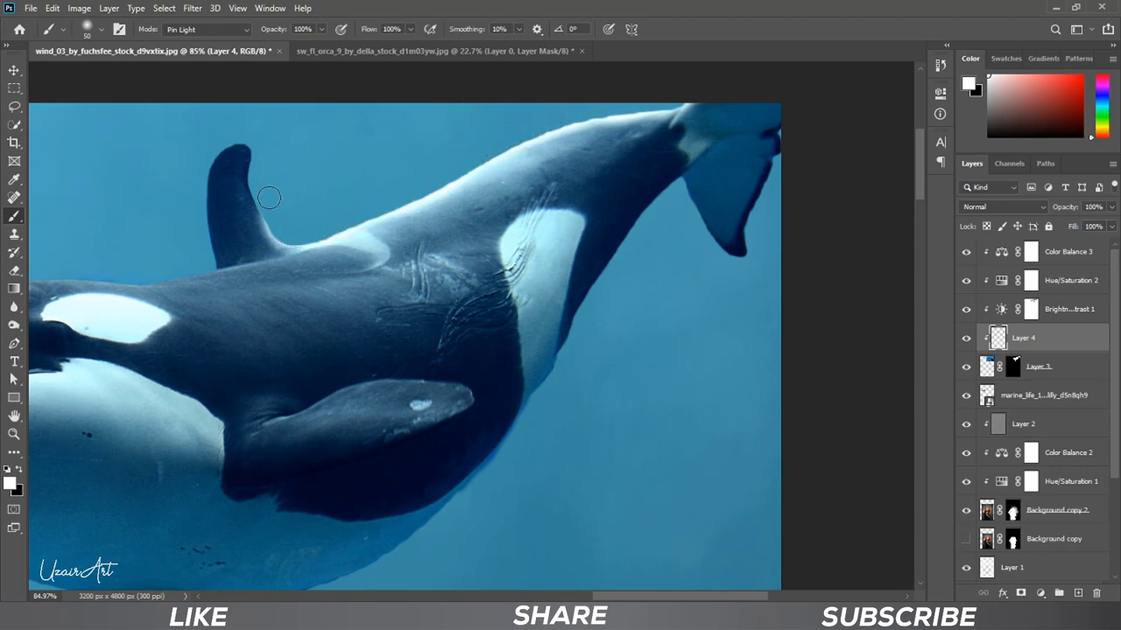
{"action": "left_click_drag", "start_coordinate": [245, 132], "coordinate": [197, 173]}
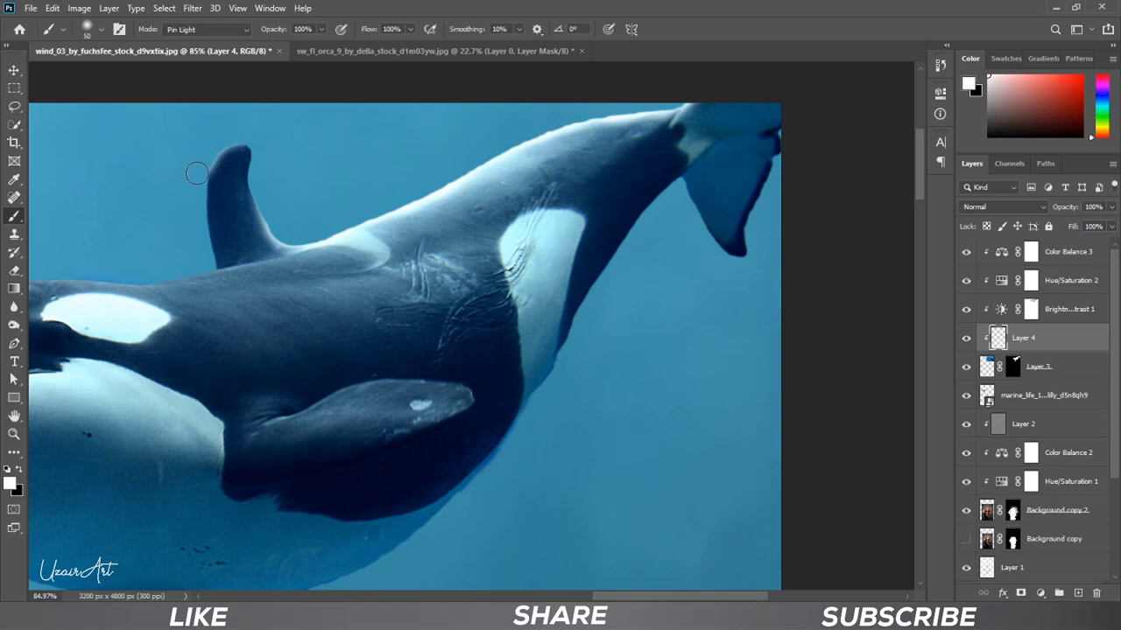
Fade Layer 4's painted light to 35% opacity and make the brush smaller.
{"action": "scroll", "coordinate": [762, 270], "scroll_direction": "down", "scroll_amount": 3}
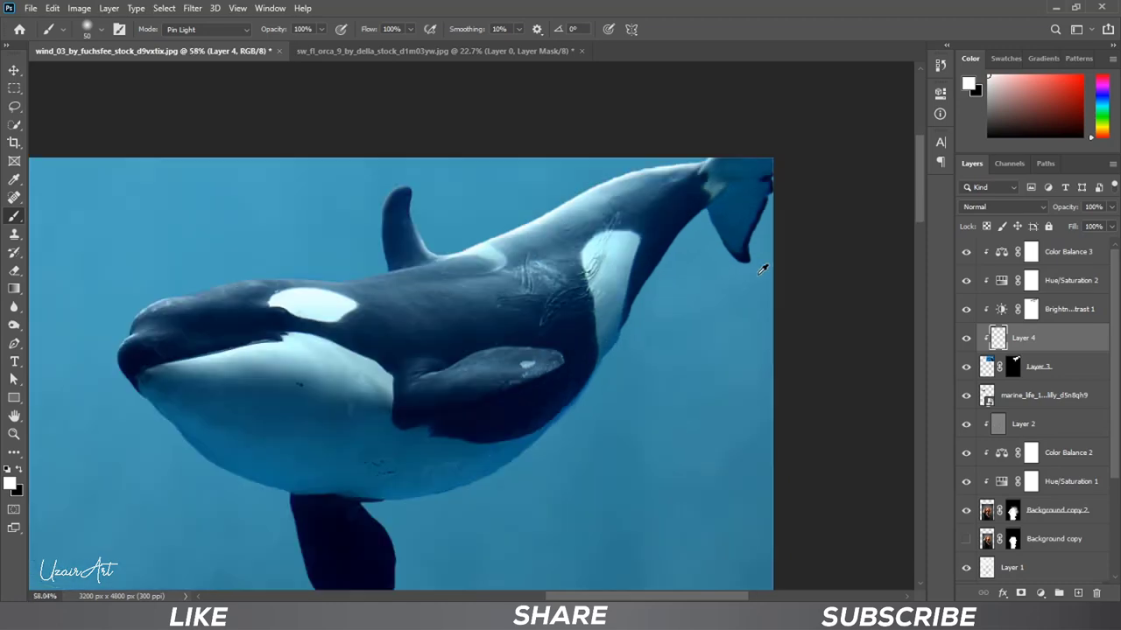
{"action": "scroll", "coordinate": [640, 230], "scroll_direction": "up", "scroll_amount": 1}
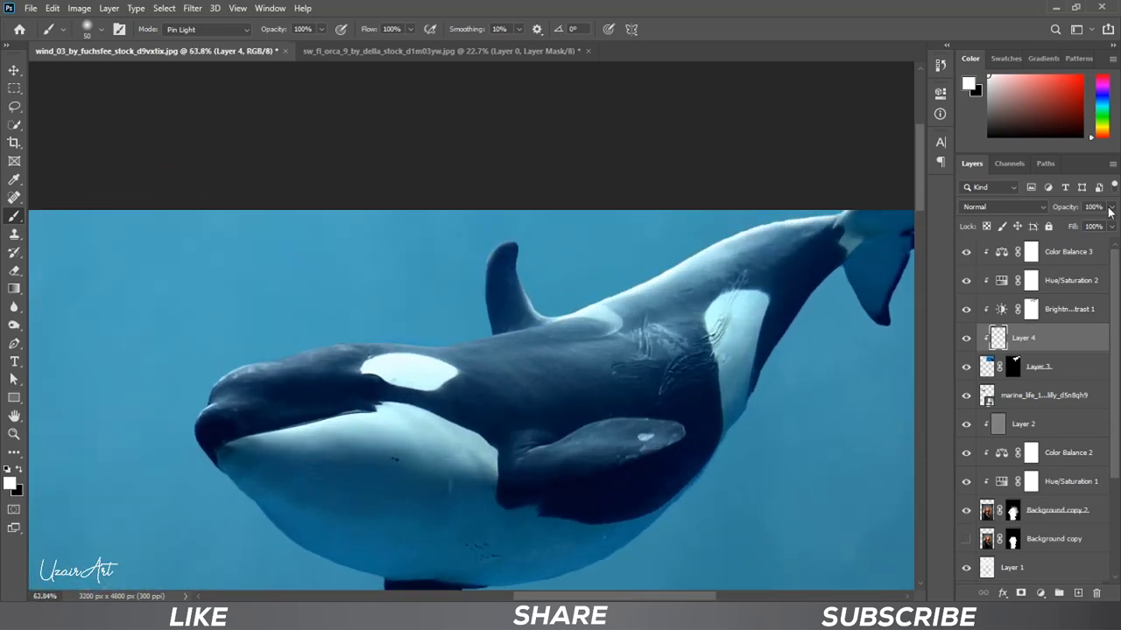
{"action": "mouse_move", "coordinate": [1109, 211]}
{"action": "left_mouse_down"}
{"action": "mouse_move", "coordinate": [1068, 225]}
{"action": "mouse_move", "coordinate": [1086, 224]}
{"action": "left_mouse_up"}
{"action": "scroll", "coordinate": [403, 343], "scroll_direction": "down", "scroll_amount": 3}
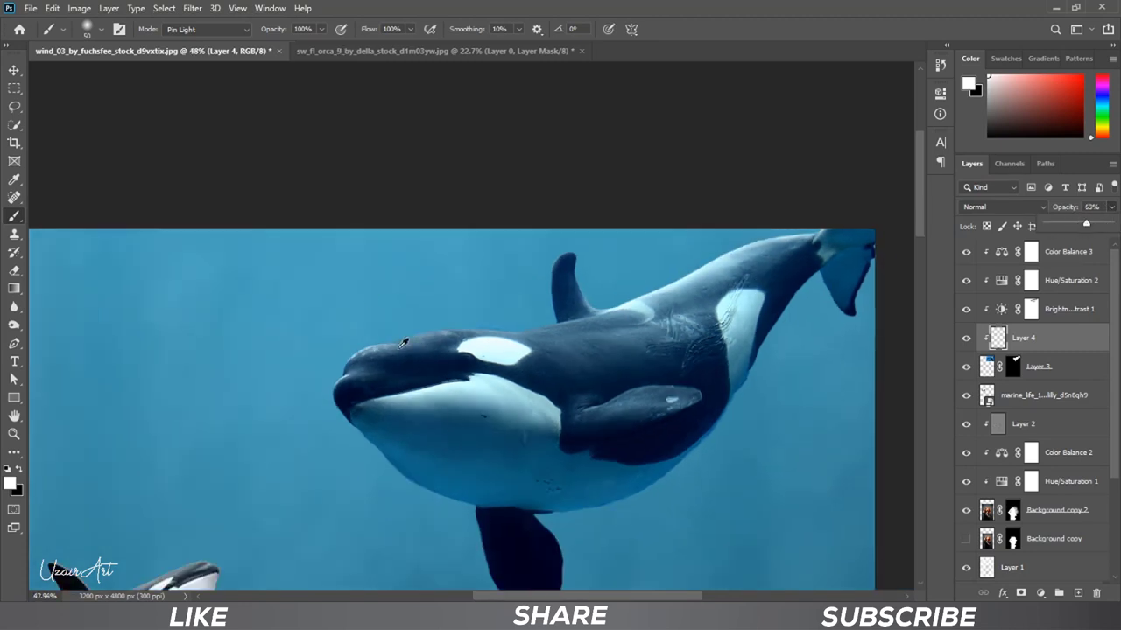
{"action": "scroll", "coordinate": [593, 283], "scroll_direction": "up", "scroll_amount": 3}
{"action": "scroll", "coordinate": [526, 251], "scroll_direction": "up", "scroll_amount": 7}
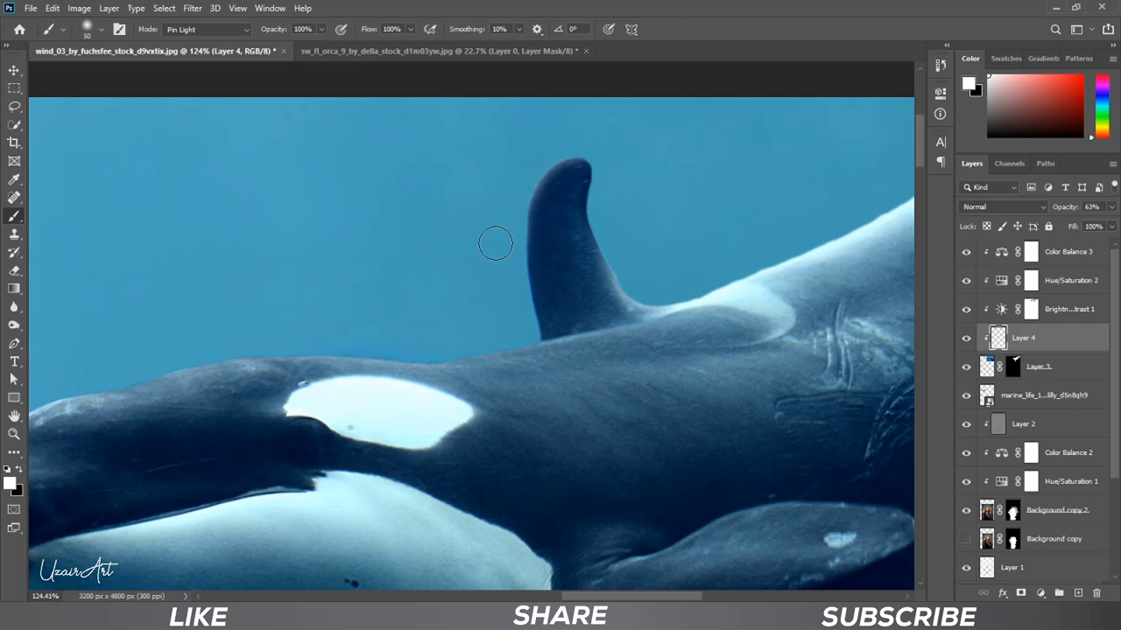
{"action": "scroll", "coordinate": [496, 244], "scroll_direction": "down", "scroll_amount": 1}
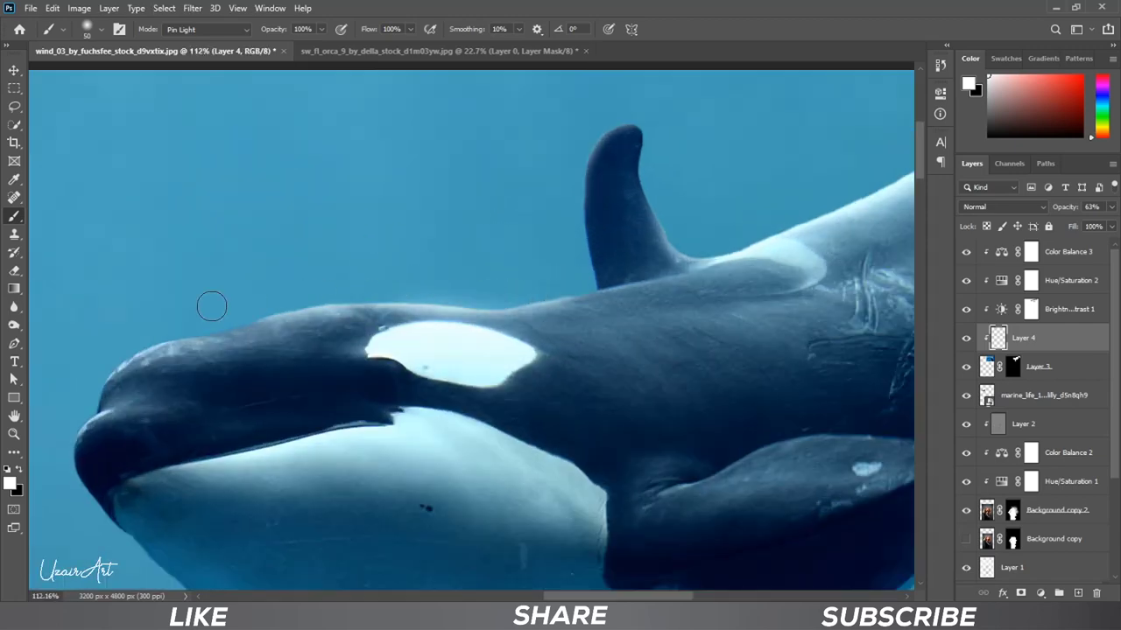
{"action": "scroll", "coordinate": [254, 299], "scroll_direction": "down", "scroll_amount": 5}
{"action": "scroll", "coordinate": [350, 267], "scroll_direction": "up", "scroll_amount": 5}
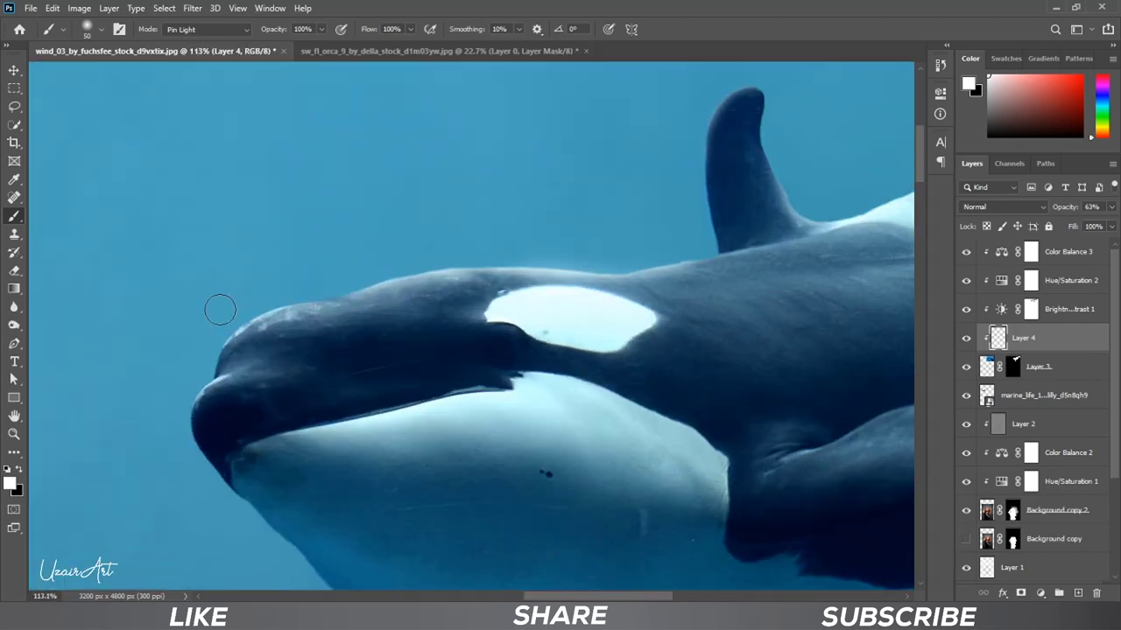
{"action": "key", "text": "bracketleft"}
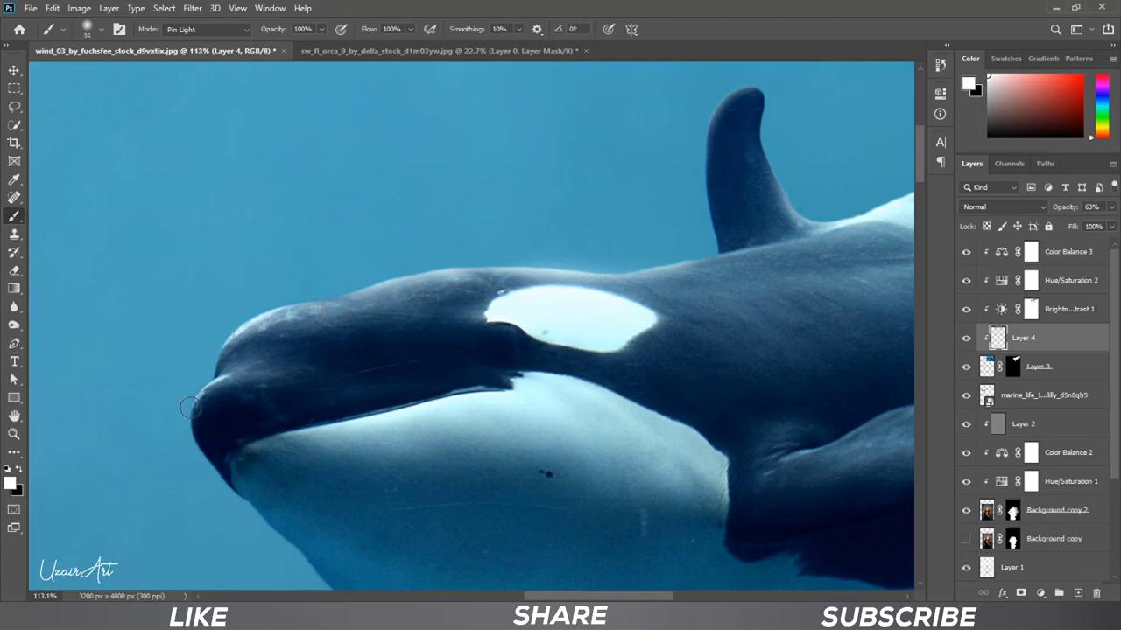
{"action": "key", "text": "bracketleft"}
{"action": "scroll", "coordinate": [613, 363], "scroll_direction": "down", "scroll_amount": 3}
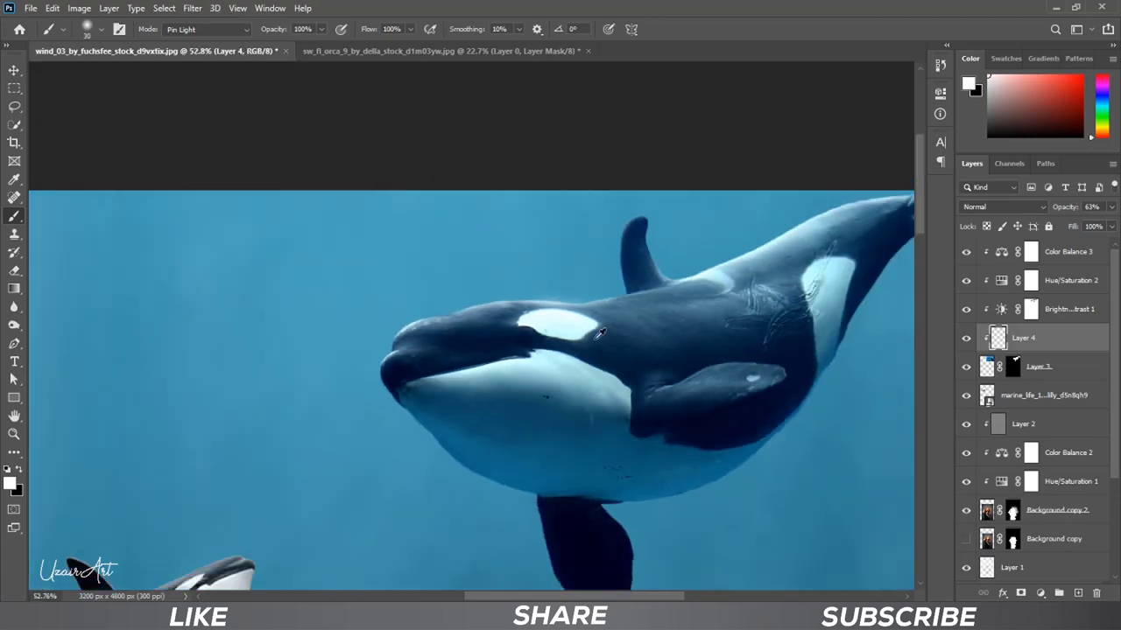
{"action": "scroll", "coordinate": [600, 332], "scroll_direction": "down", "scroll_amount": 1}
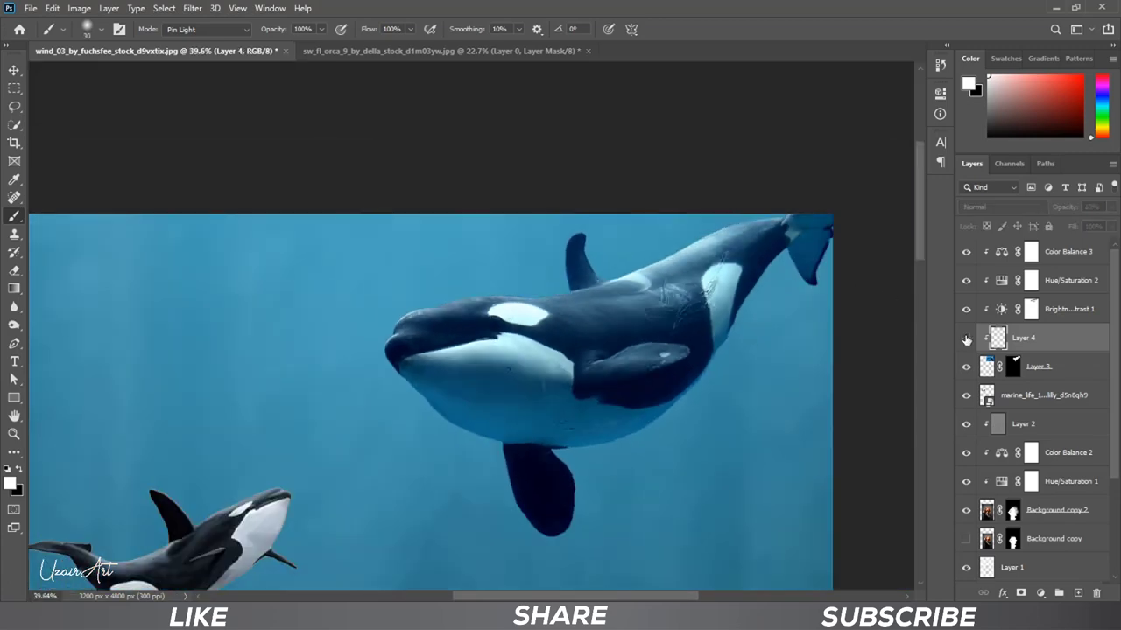
{"action": "scroll", "coordinate": [540, 394], "scroll_direction": "down", "scroll_amount": 1}
{"action": "scroll", "coordinate": [540, 394], "scroll_direction": "up", "scroll_amount": 1}
{"action": "scroll", "coordinate": [540, 394], "scroll_direction": "up", "scroll_amount": 1}
{"action": "scroll", "coordinate": [540, 394], "scroll_direction": "up", "scroll_amount": 1}
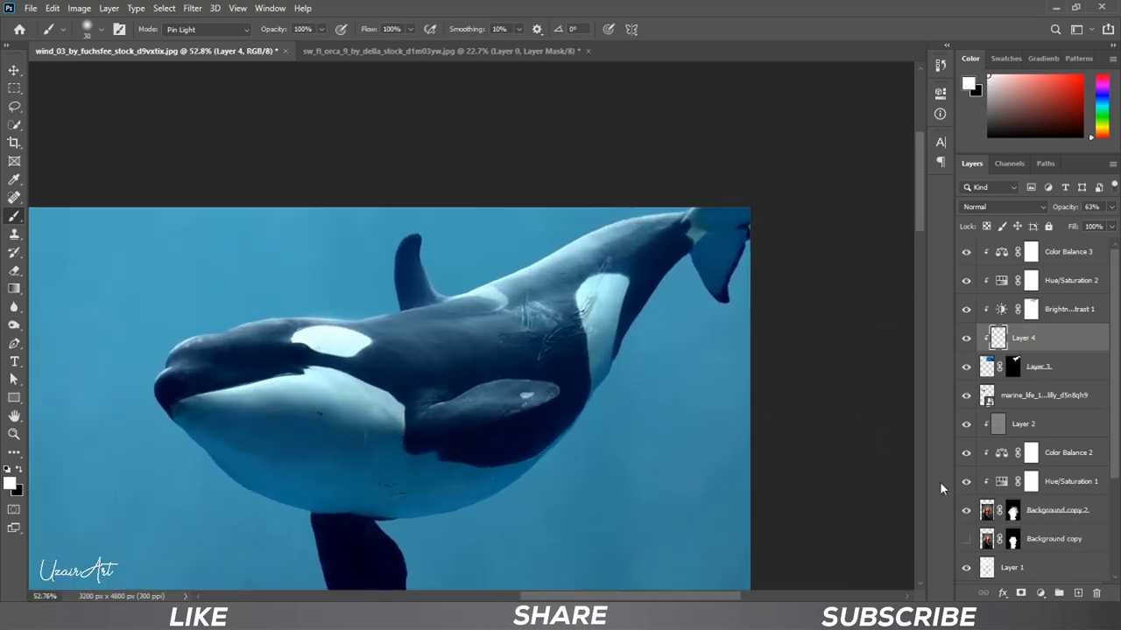
Try a white pectoral-fin stroke on a new layer at 22% opacity, then delete that layer.
{"action": "left_click", "coordinate": [1079, 595]}
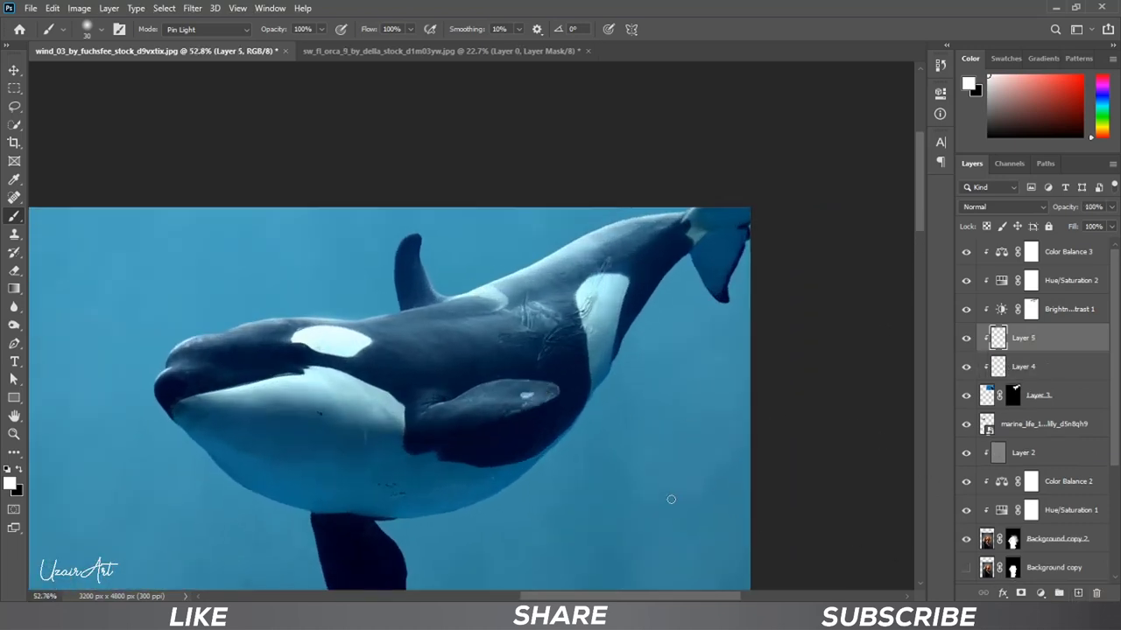
{"action": "key", "text": "bracketright"}
{"action": "key", "text": "bracketright"}
{"action": "left_click_drag", "start_coordinate": [536, 412], "coordinate": [442, 408]}
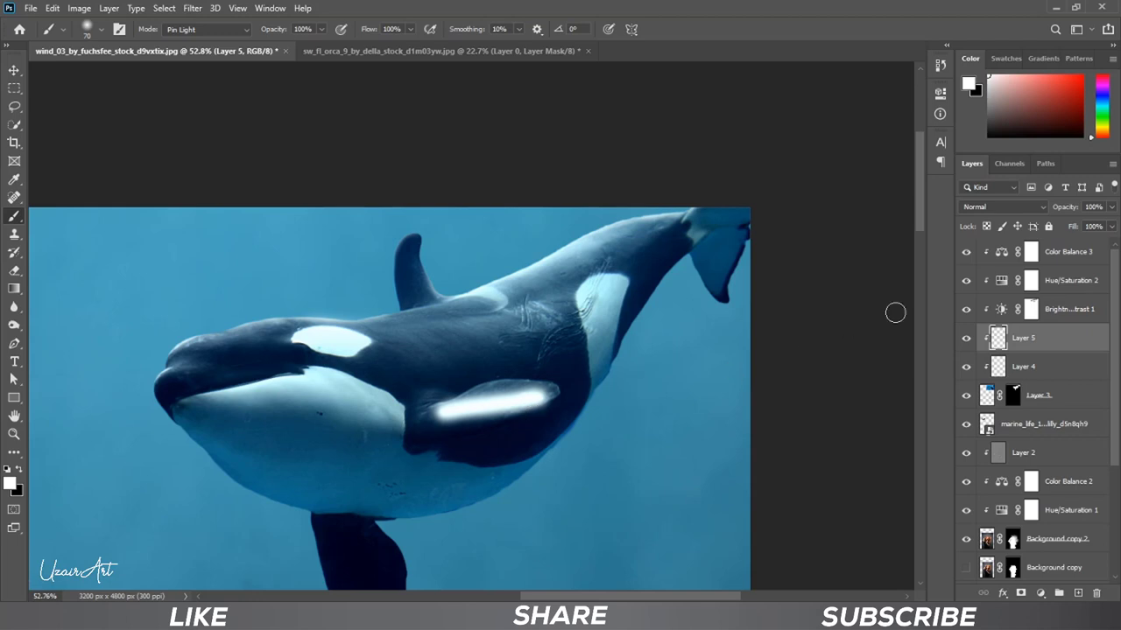
{"action": "left_click", "coordinate": [1112, 207]}
{"action": "left_click_drag", "start_coordinate": [1110, 226], "coordinate": [1060, 226]}
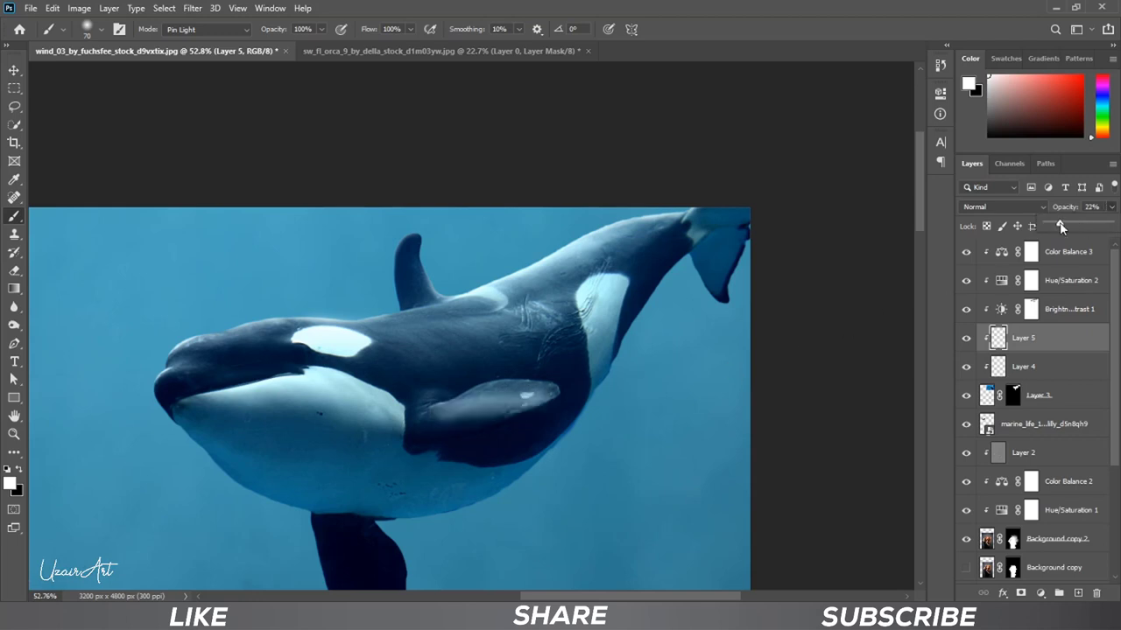
{"action": "left_click", "coordinate": [14, 71]}
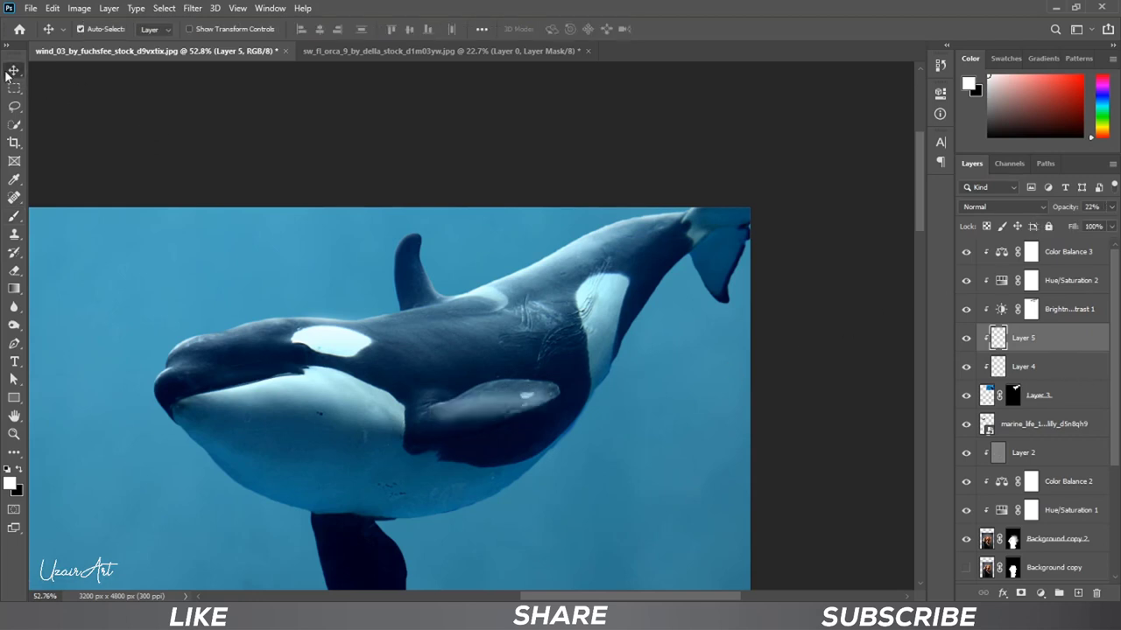
{"action": "key", "text": "Delete"}
Fit the image on screen and toggle Brightness/Contrast 1 to compare the orca.
{"action": "key", "text": "ctrl+0"}
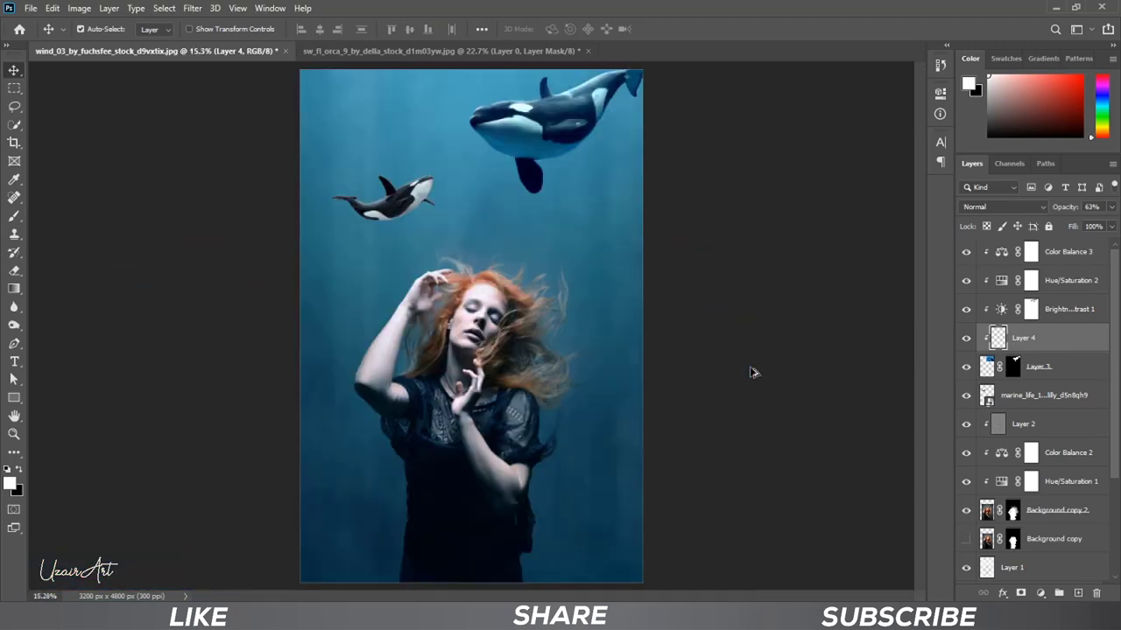
{"action": "left_click", "coordinate": [965, 310]}
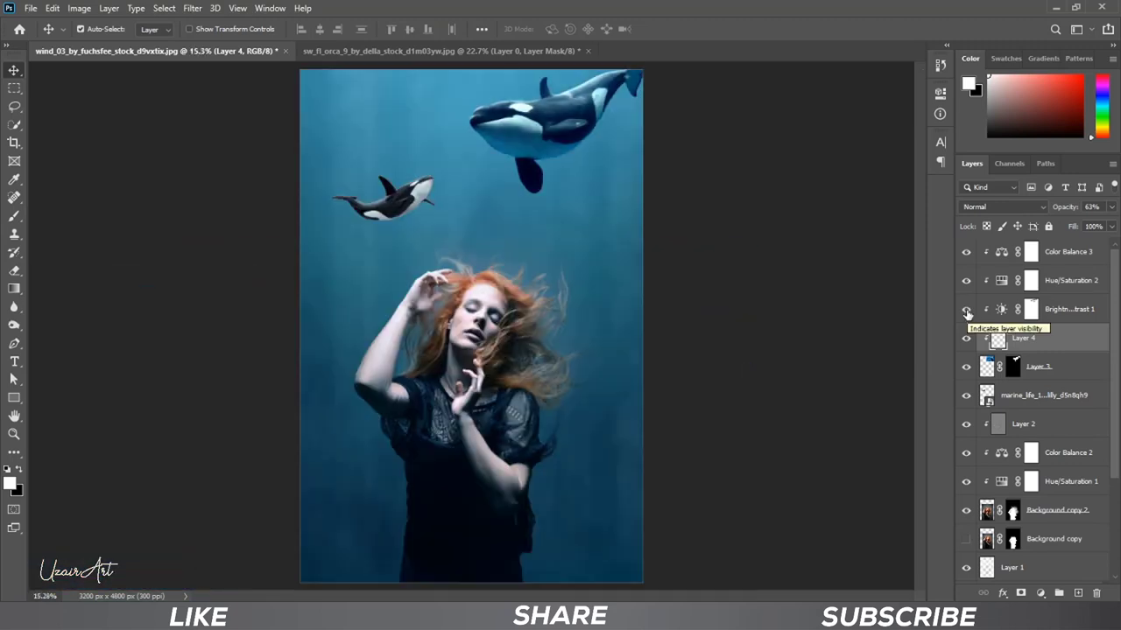
{"action": "left_click", "coordinate": [966, 310]}
{"action": "left_click", "coordinate": [966, 299]}
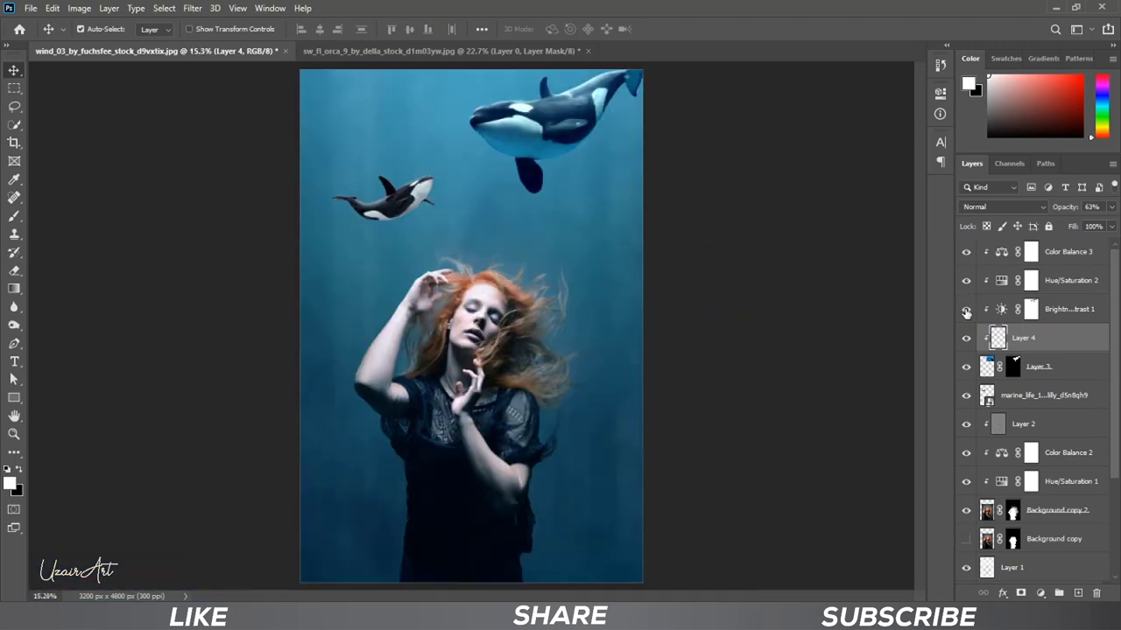
{"action": "left_click", "coordinate": [966, 298]}
{"action": "left_click", "coordinate": [965, 286]}
{"action": "left_click", "coordinate": [966, 286]}
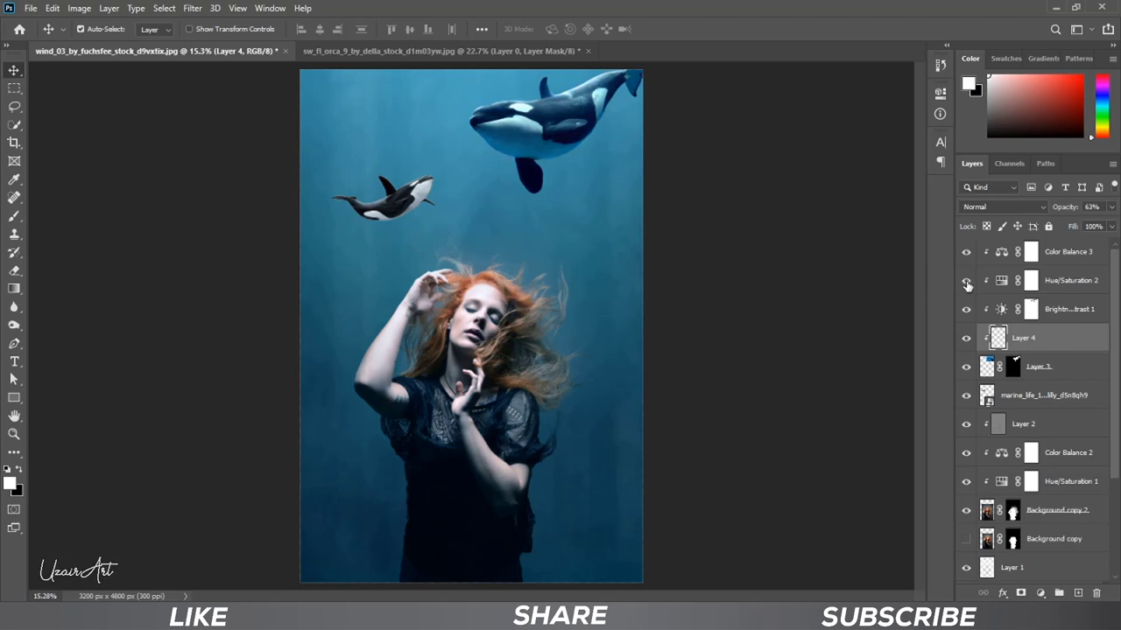
{"action": "scroll", "coordinate": [902, 307], "scroll_direction": "down", "scroll_amount": 1}
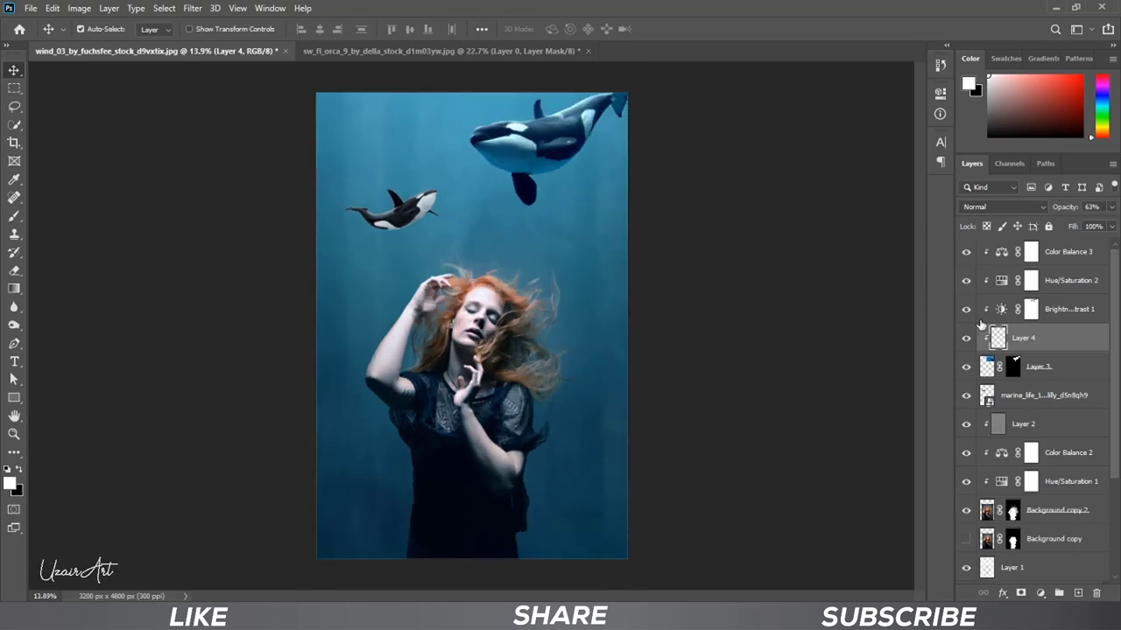
Try and delete an extra Brightness/Contrast adjustment, then lower Brightness/Contrast 1's opacity.
{"action": "left_click", "coordinate": [1040, 593]}
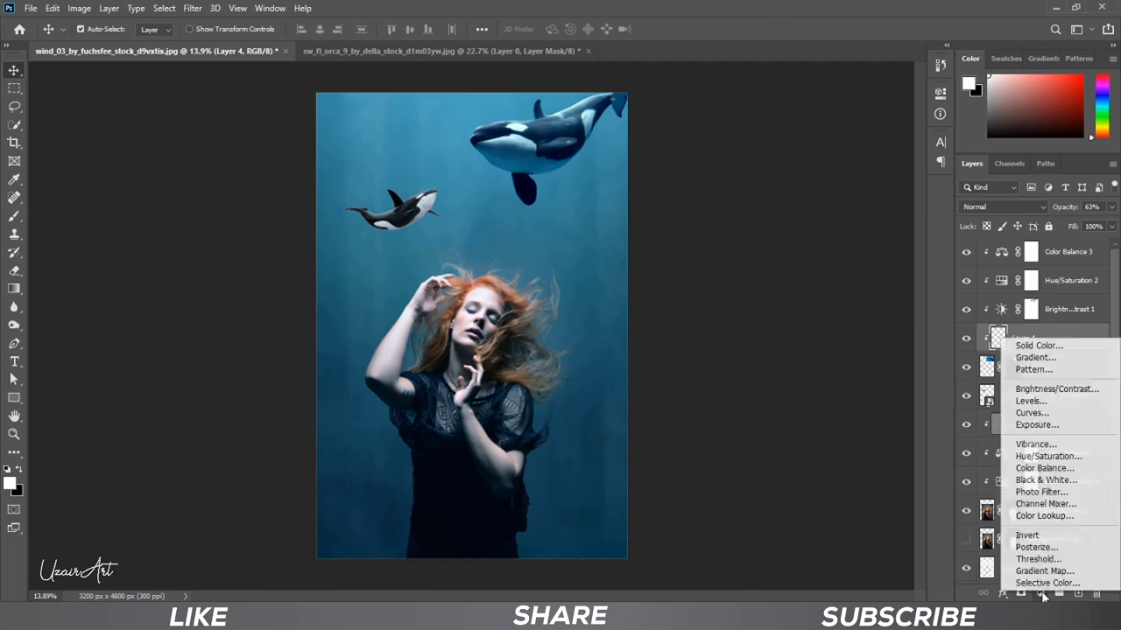
{"action": "left_click", "coordinate": [1042, 387]}
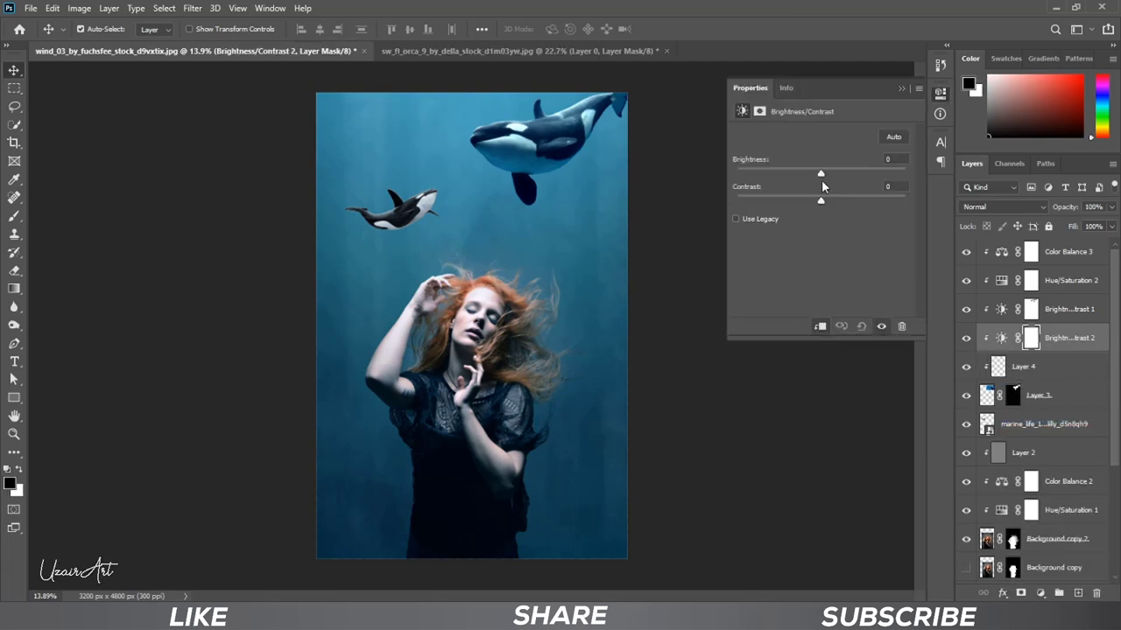
{"action": "left_click_drag", "start_coordinate": [821, 173], "coordinate": [834, 173]}
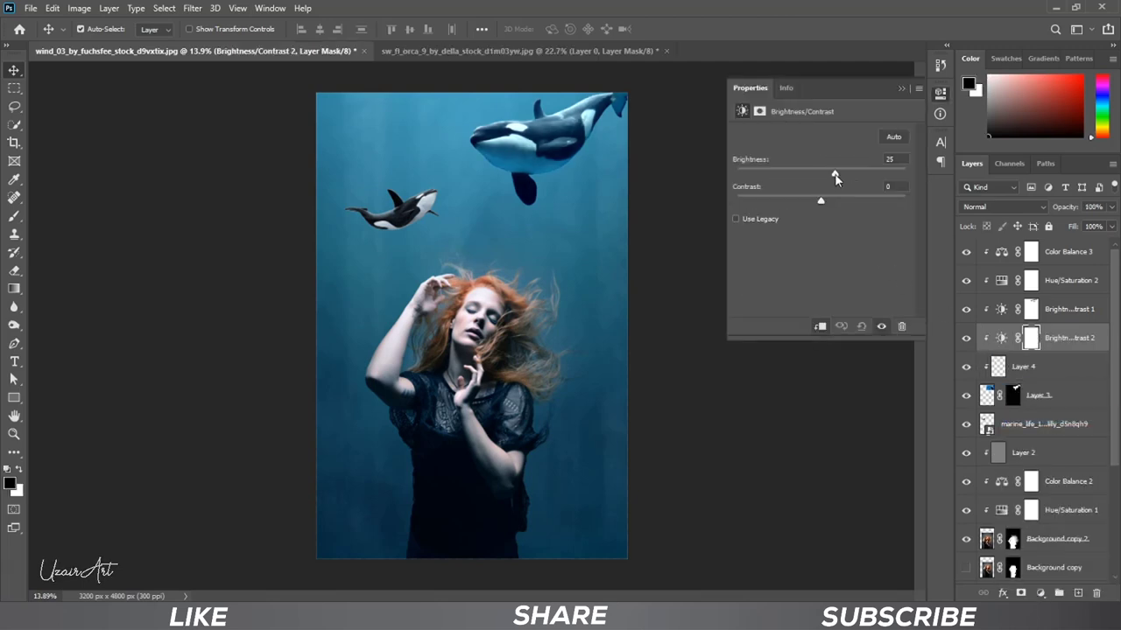
{"action": "left_click", "coordinate": [904, 89]}
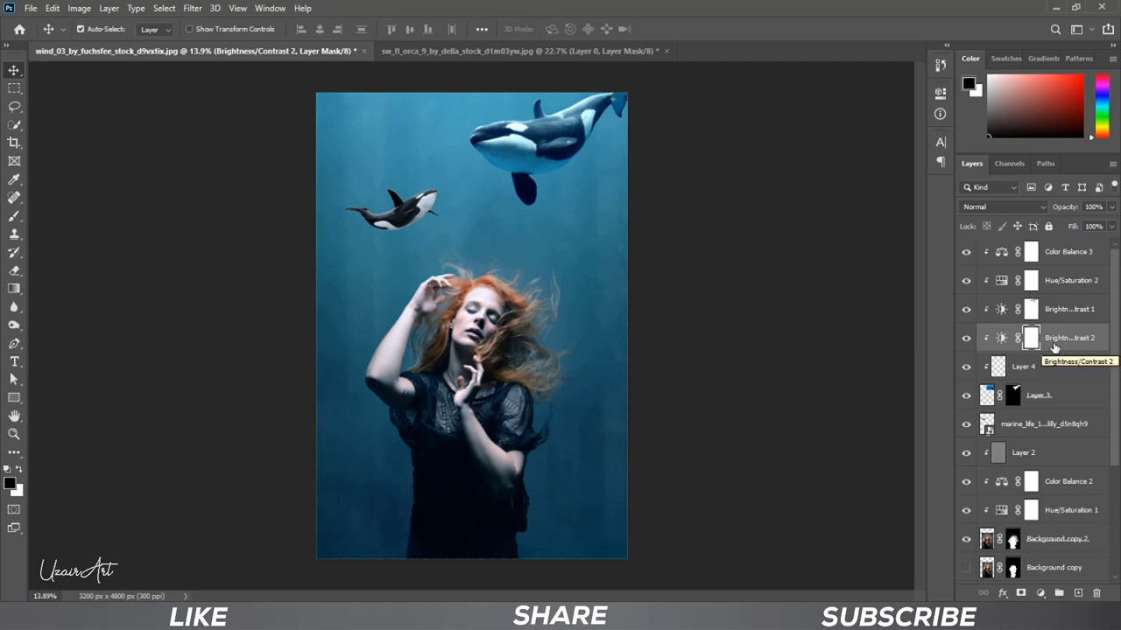
{"action": "key", "text": "Delete"}
{"action": "left_click", "coordinate": [1111, 225]}
{"action": "mouse_move", "coordinate": [1111, 227]}
{"action": "left_mouse_down"}
{"action": "mouse_move", "coordinate": [1086, 227]}
{"action": "mouse_move", "coordinate": [1104, 229]}
{"action": "left_mouse_up"}
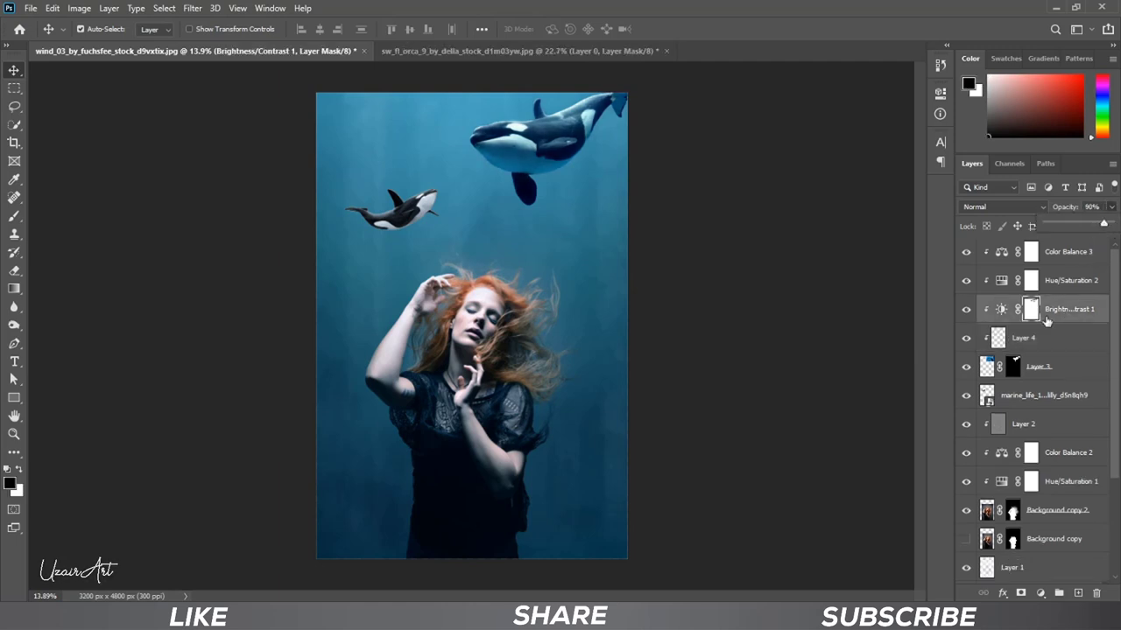
Lower the large orca Layer 3's opacity, entering a value of 80.
{"action": "left_click", "coordinate": [1036, 370]}
{"action": "left_click", "coordinate": [1112, 207]}
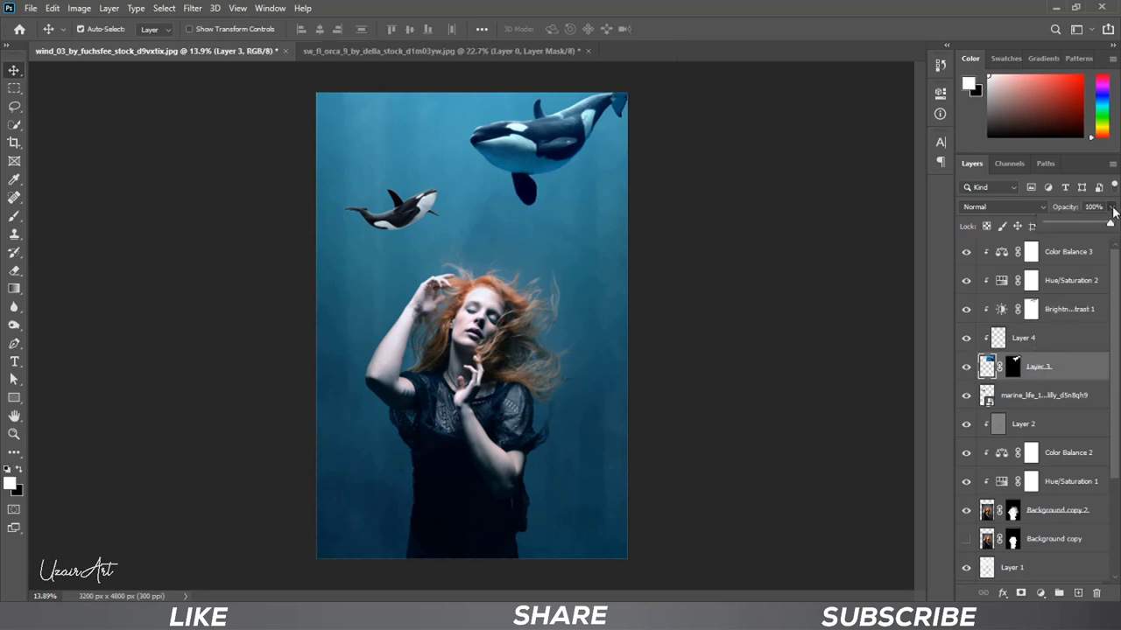
{"action": "left_click", "coordinate": [1091, 207]}
{"action": "type", "text": "8"}
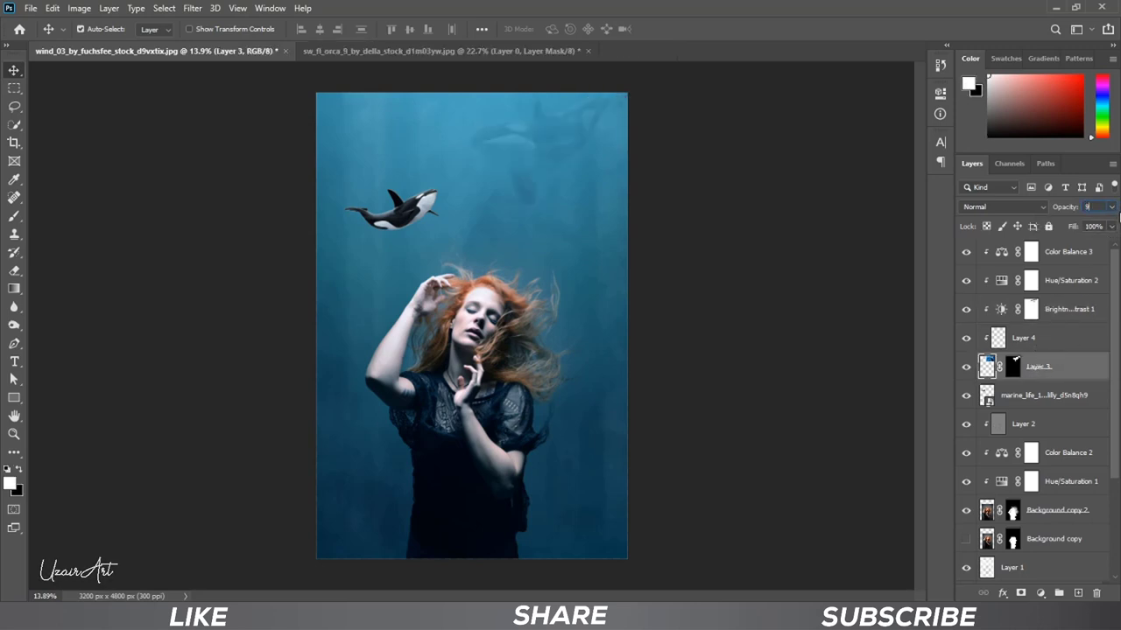
{"action": "type", "text": "0"}
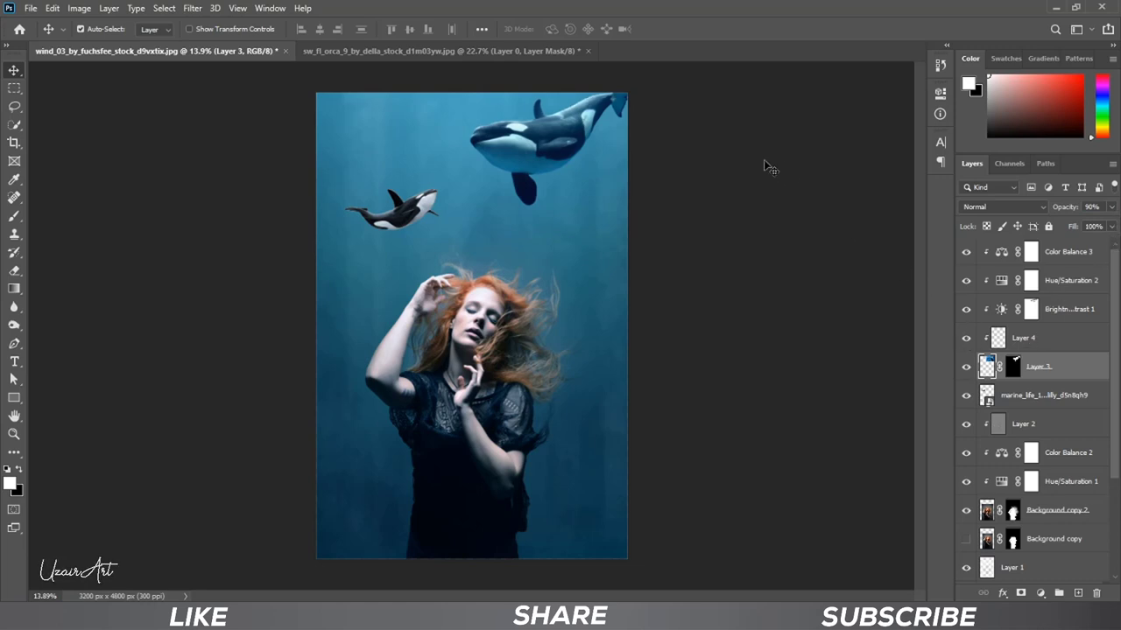
Fade the small distant orca's marine_life layer to 47% opacity.
{"action": "scroll", "coordinate": [694, 191], "scroll_direction": "up", "scroll_amount": 1}
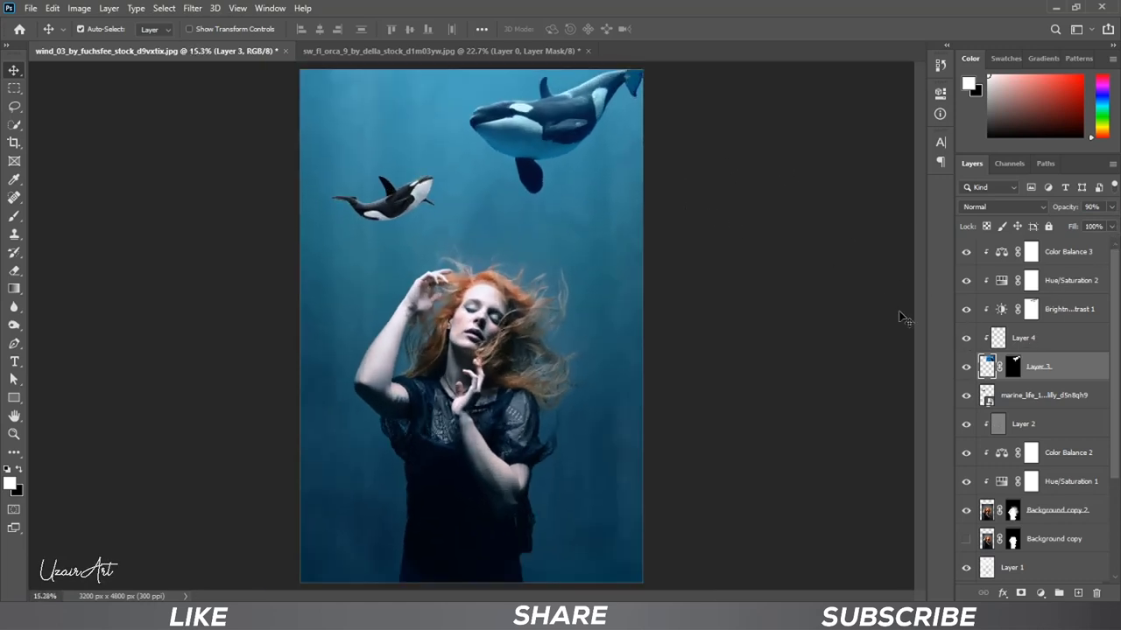
{"action": "left_click", "coordinate": [966, 395]}
{"action": "left_click", "coordinate": [966, 396]}
{"action": "left_click", "coordinate": [1026, 399]}
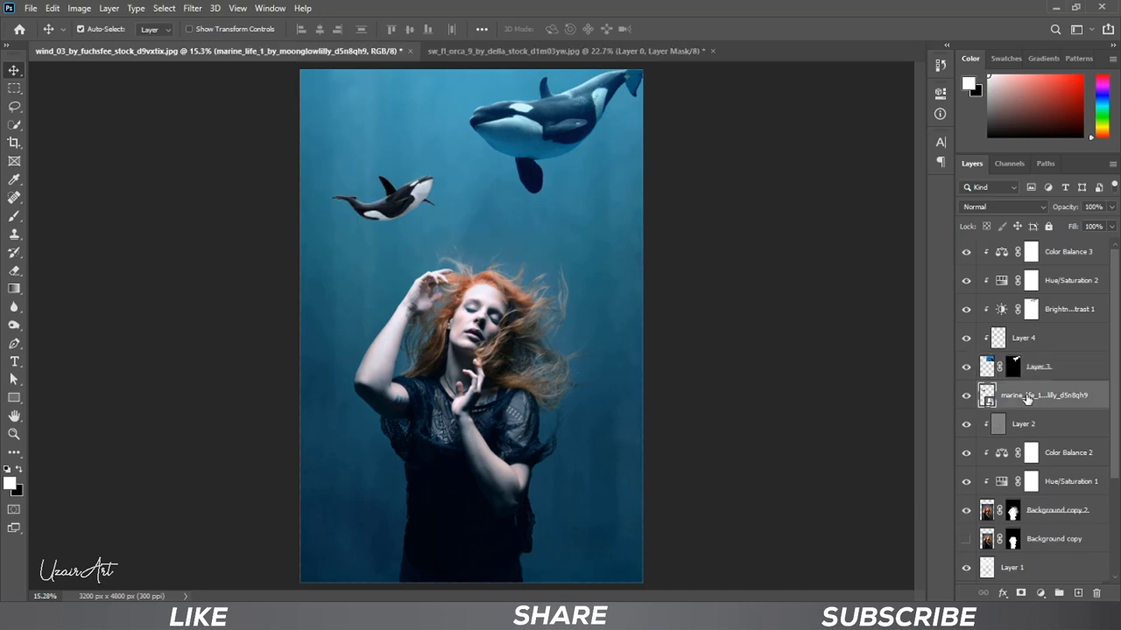
{"action": "left_click", "coordinate": [1111, 207]}
{"action": "left_click_drag", "start_coordinate": [1109, 227], "coordinate": [1077, 225]}
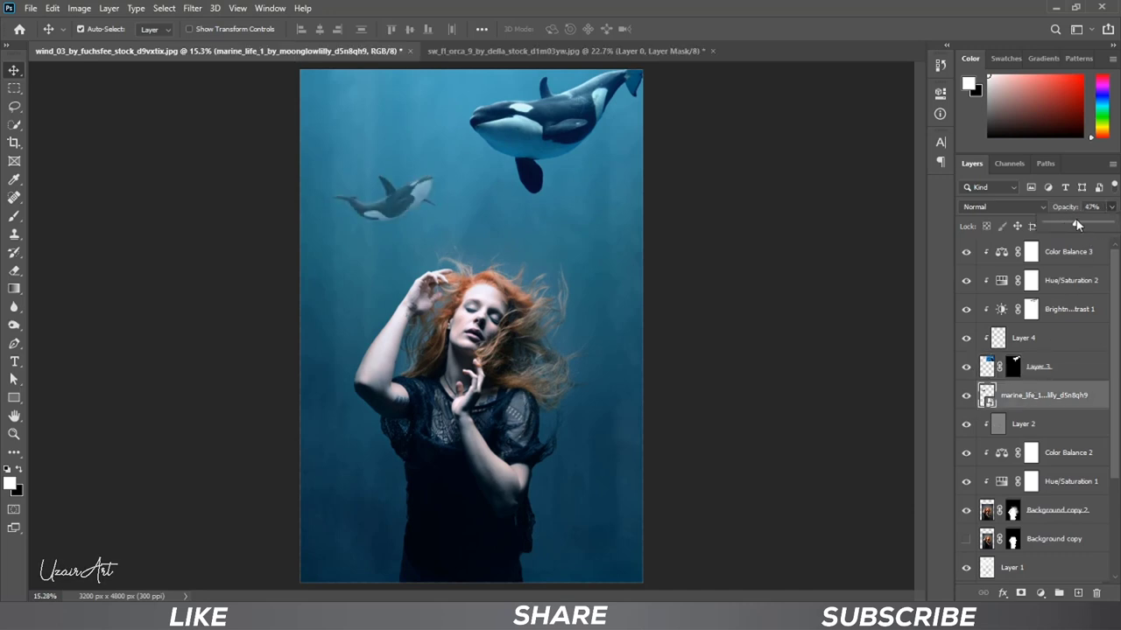
{"action": "left_click", "coordinate": [1040, 593]}
Add a Hue/Saturation adjustment with saturation -23, clipped to the layer below.
{"action": "left_click", "coordinate": [1048, 458]}
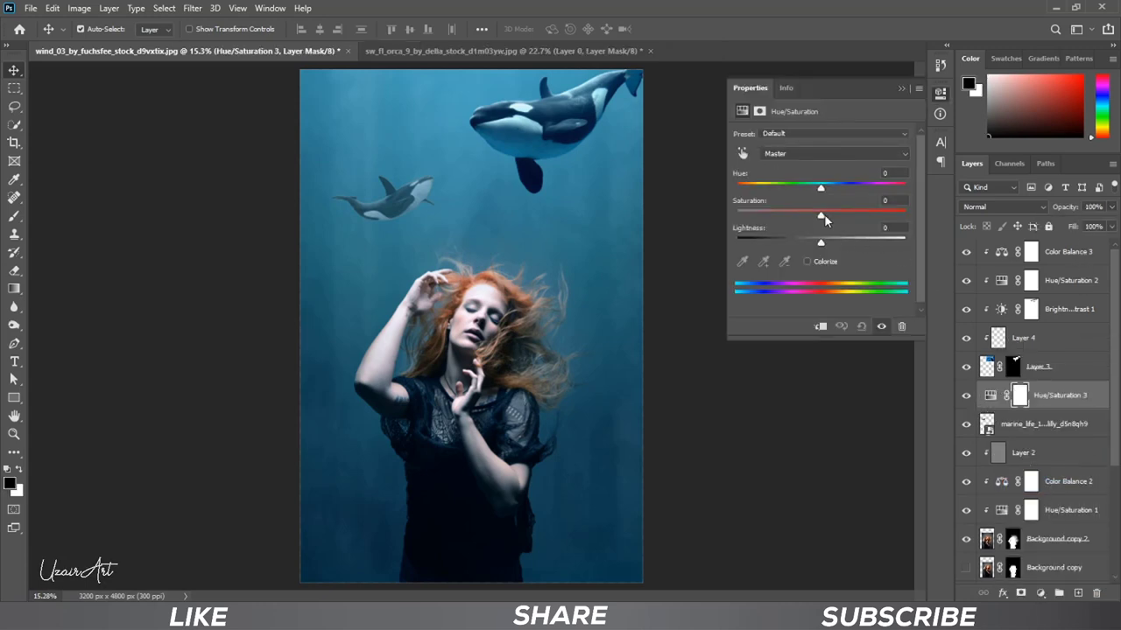
{"action": "left_click_drag", "start_coordinate": [821, 214], "coordinate": [801, 215]}
{"action": "left_click", "coordinate": [820, 325]}
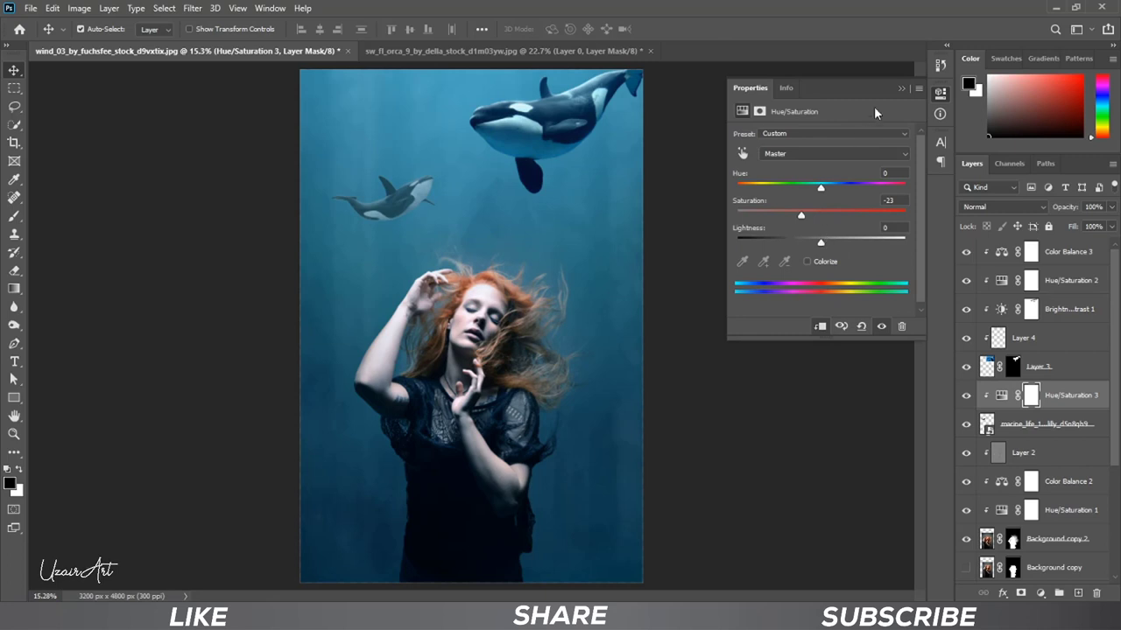
{"action": "left_click", "coordinate": [901, 90]}
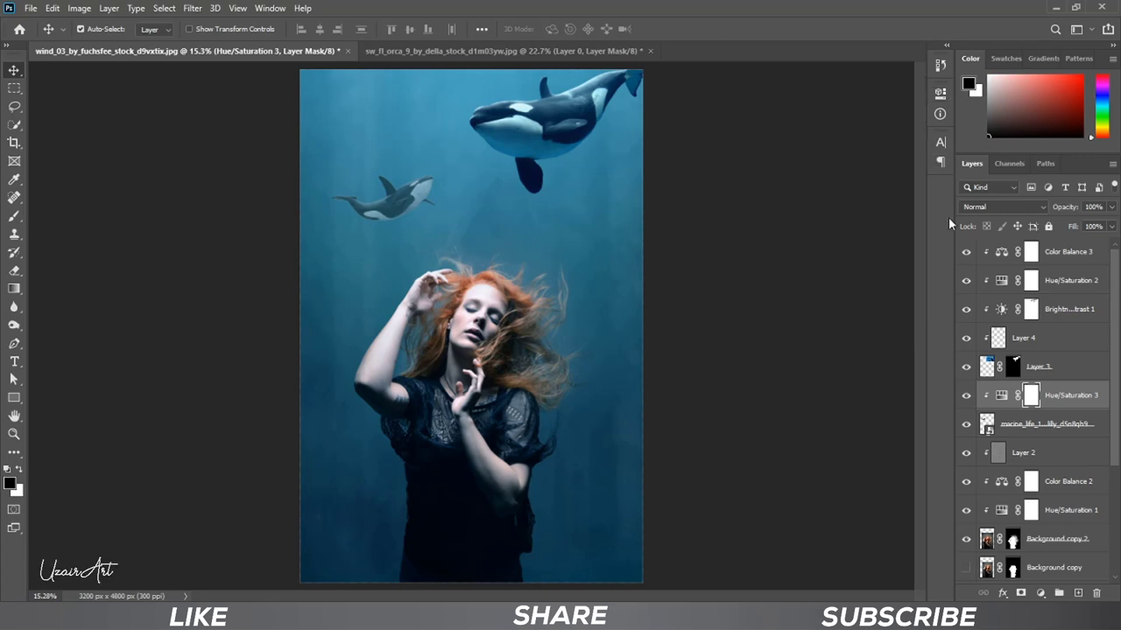
Add a clipped Brightness/Contrast adjustment that strongly darkens the layer below.
{"action": "left_click", "coordinate": [1040, 594]}
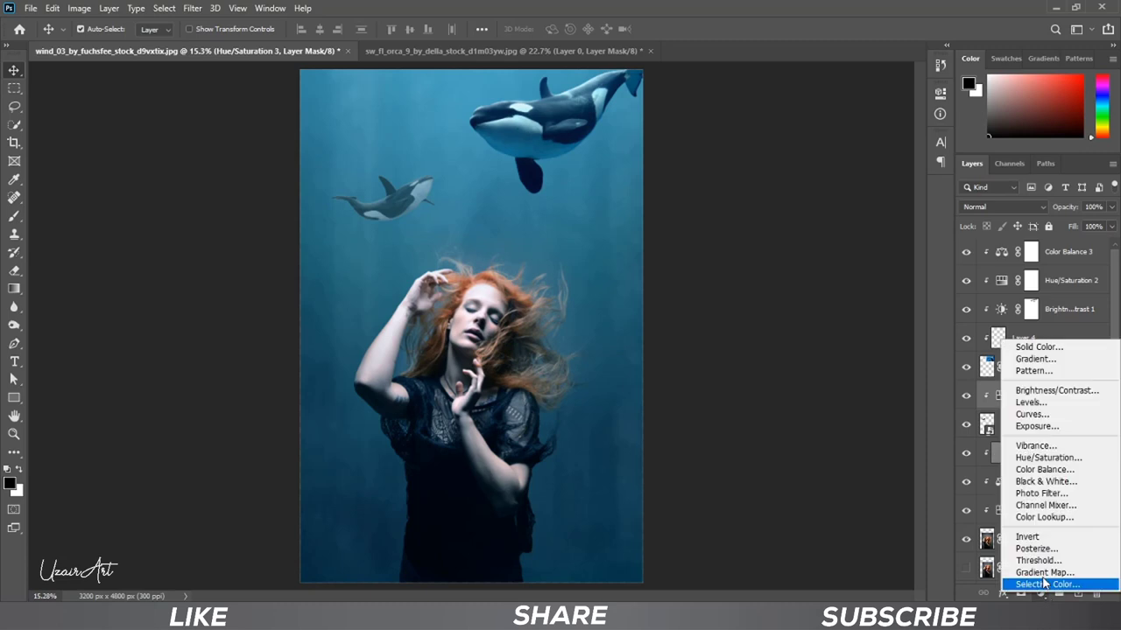
{"action": "left_click", "coordinate": [1049, 391]}
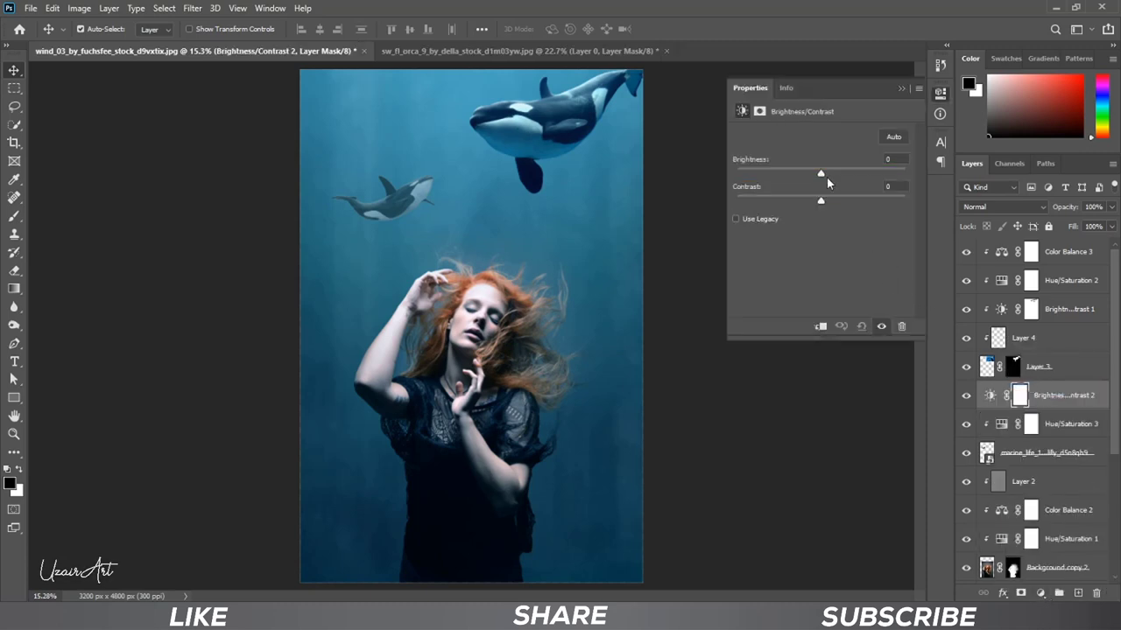
{"action": "left_click_drag", "start_coordinate": [819, 176], "coordinate": [767, 176]}
{"action": "left_click", "coordinate": [820, 326]}
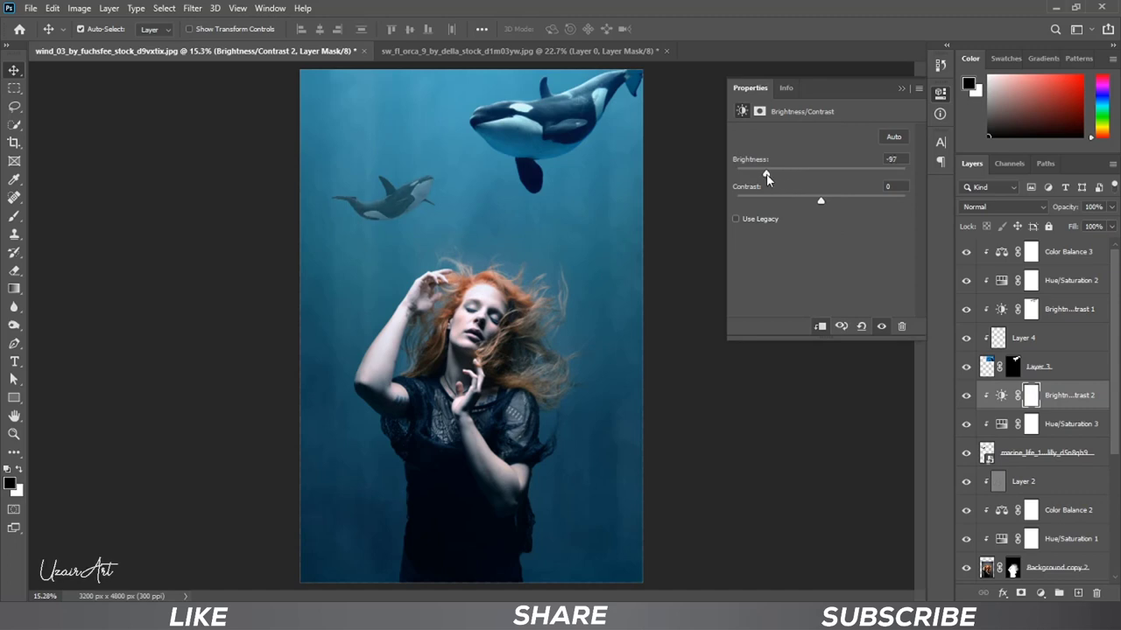
{"action": "left_click", "coordinate": [899, 89]}
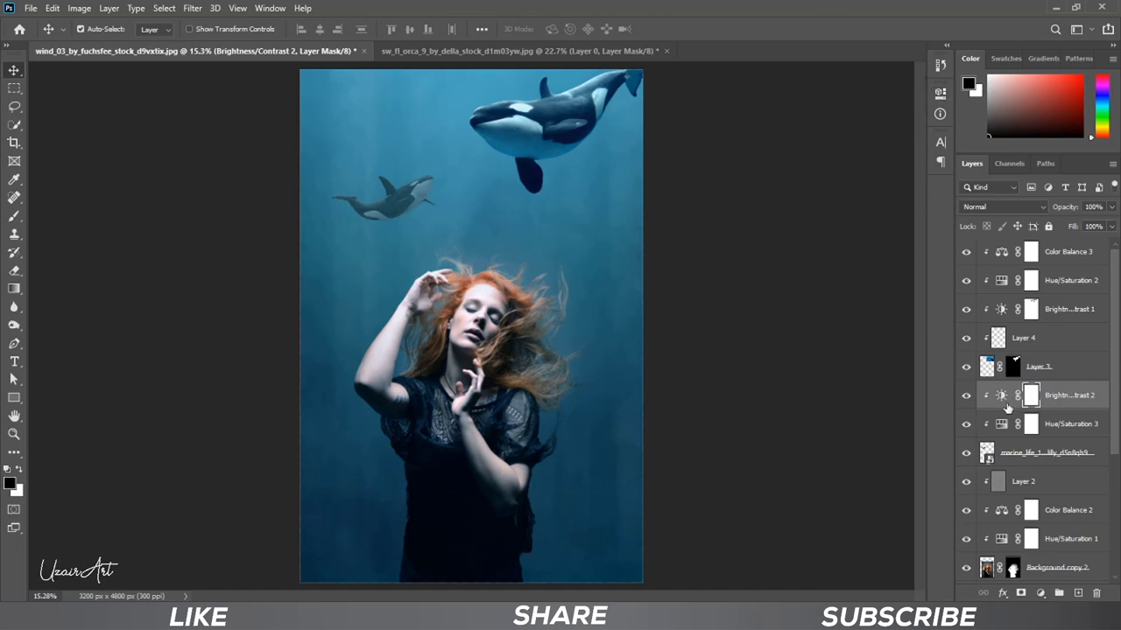
Brush the Brightness/Contrast 2 mask around the small orca at 46% opacity, then toggle it to compare.
{"action": "left_click", "coordinate": [14, 217]}
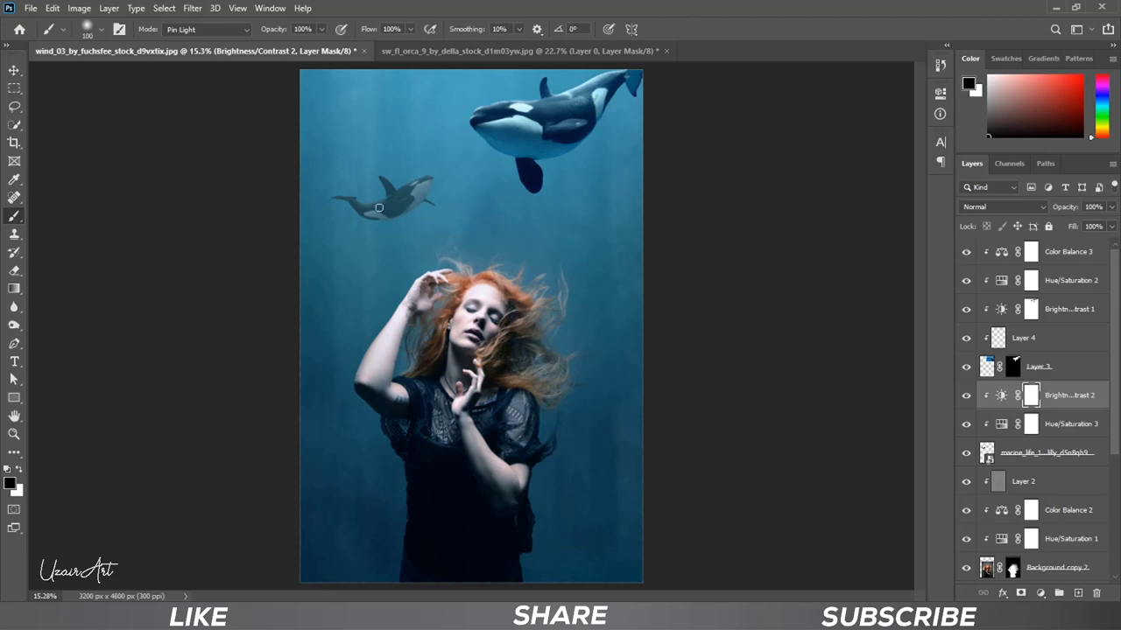
{"action": "key", "text": "bracketright"}
{"action": "key", "text": "bracketright"}
{"action": "key", "text": "bracketright"}
{"action": "left_click", "coordinate": [324, 34]}
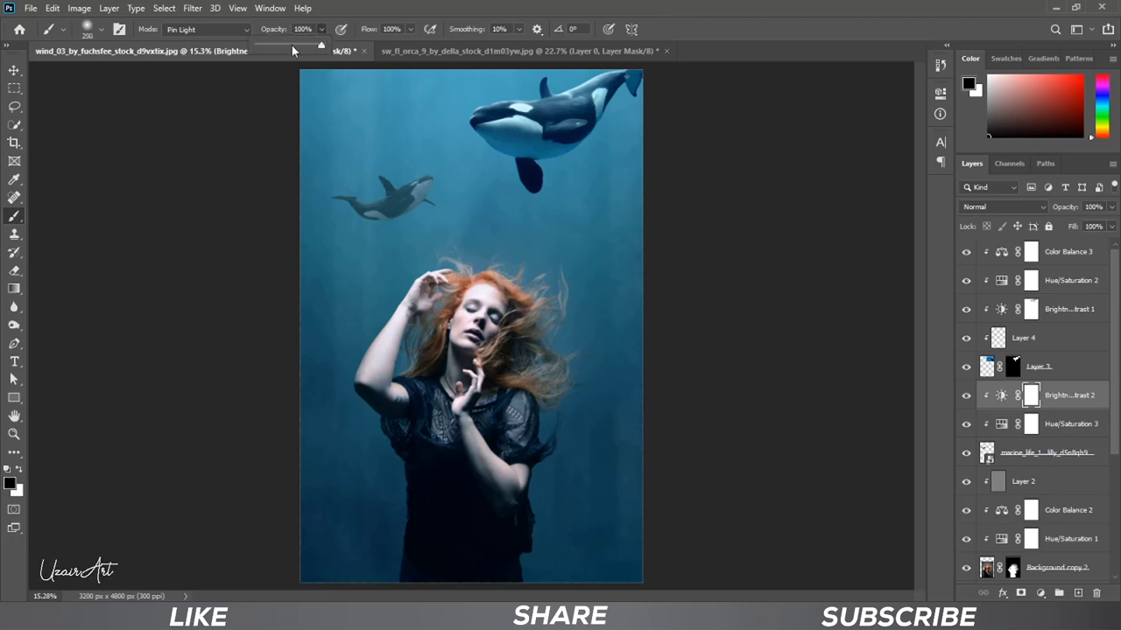
{"action": "left_click_drag", "start_coordinate": [320, 49], "coordinate": [289, 49]}
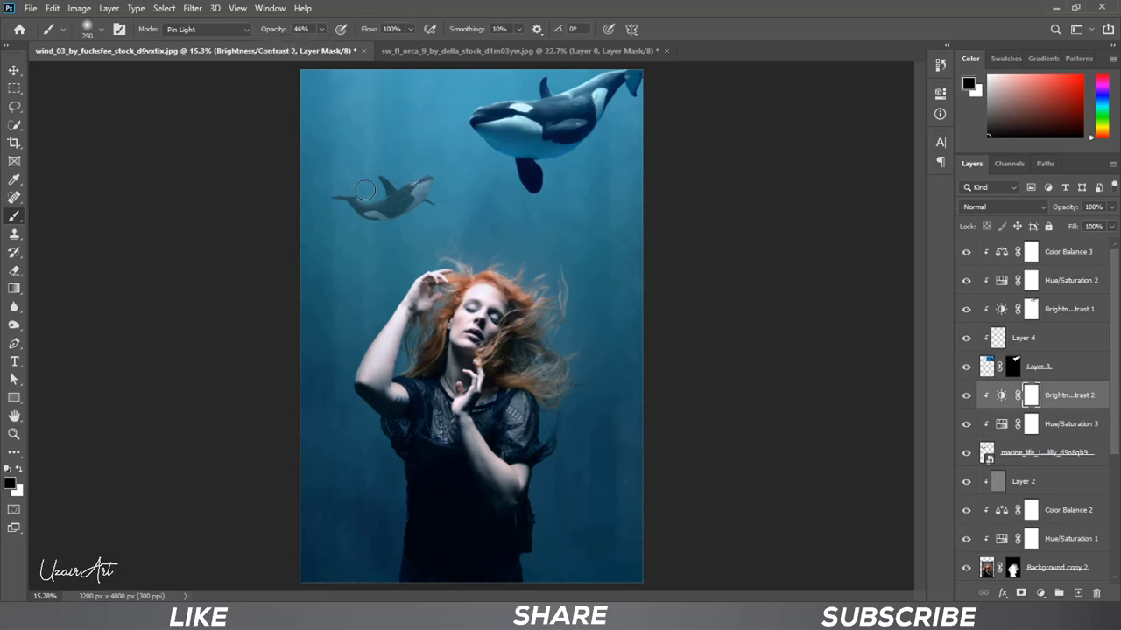
{"action": "mouse_move", "coordinate": [415, 167]}
{"action": "left_mouse_down"}
{"action": "mouse_move", "coordinate": [375, 188]}
{"action": "mouse_move", "coordinate": [343, 182]}
{"action": "left_mouse_up"}
{"action": "key", "text": "bracketleft"}
{"action": "key", "text": "bracketleft"}
{"action": "key", "text": "bracketleft"}
{"action": "left_click", "coordinate": [966, 396]}
{"action": "left_click", "coordinate": [966, 396]}
Lower Brightness/Contrast 2's brightness slightly further.
{"action": "double_click", "coordinate": [999, 395]}
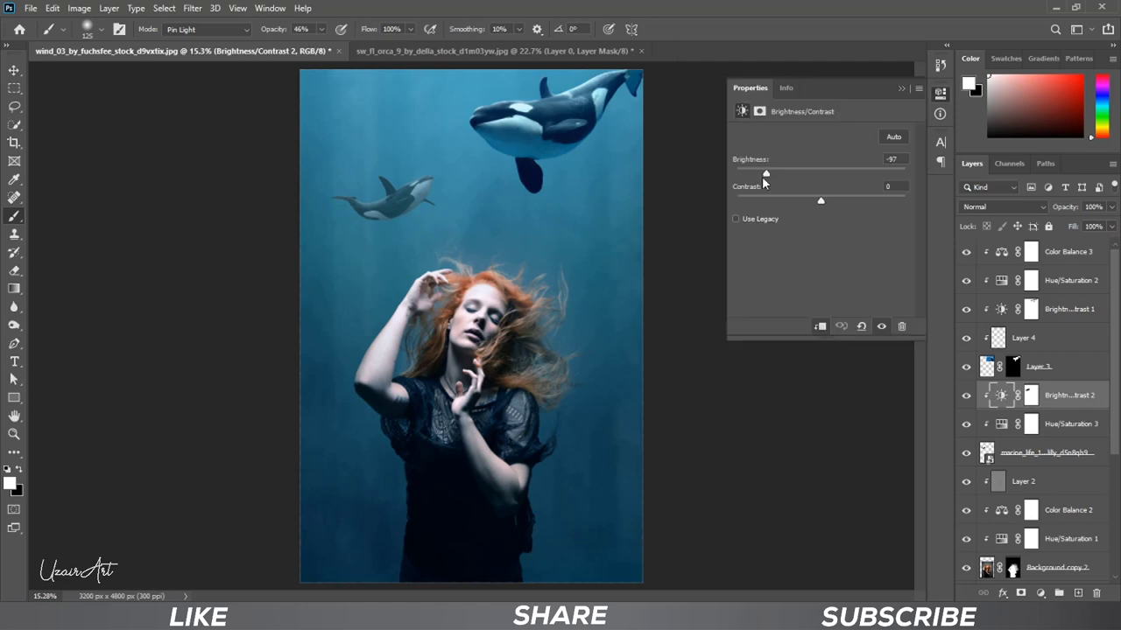
{"action": "left_click_drag", "start_coordinate": [783, 175], "coordinate": [775, 176]}
{"action": "left_click", "coordinate": [901, 89]}
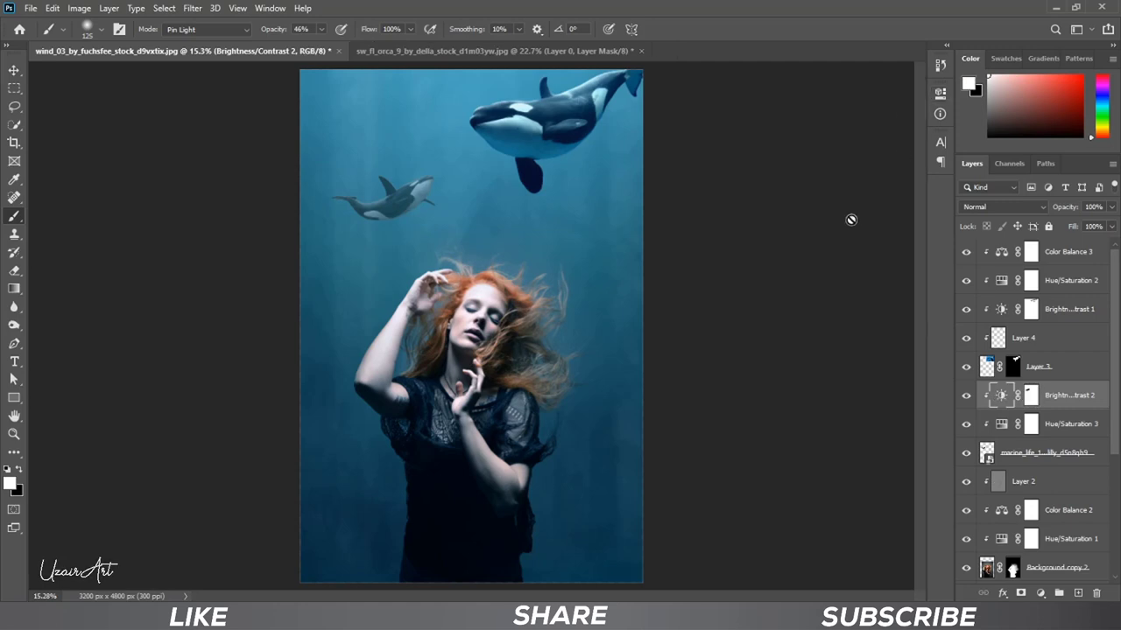
Add a Color Balance layer above Hue/Saturation 3 with midtones Cyan-Red -27.
{"action": "left_click", "coordinate": [1032, 423]}
{"action": "left_click", "coordinate": [1041, 593]}
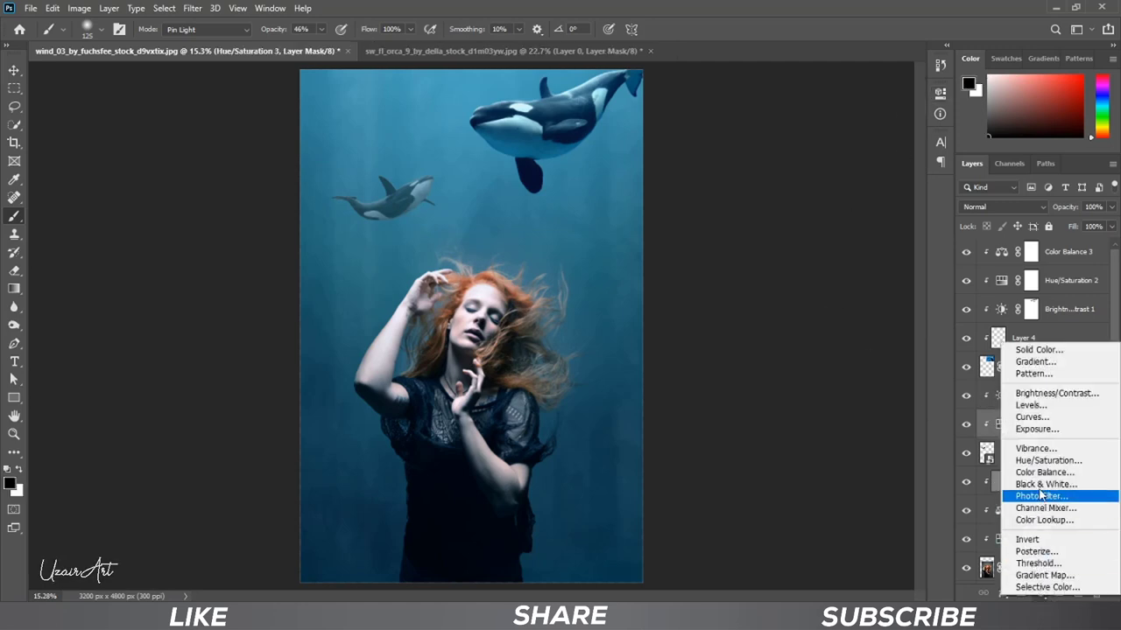
{"action": "left_click", "coordinate": [1080, 473]}
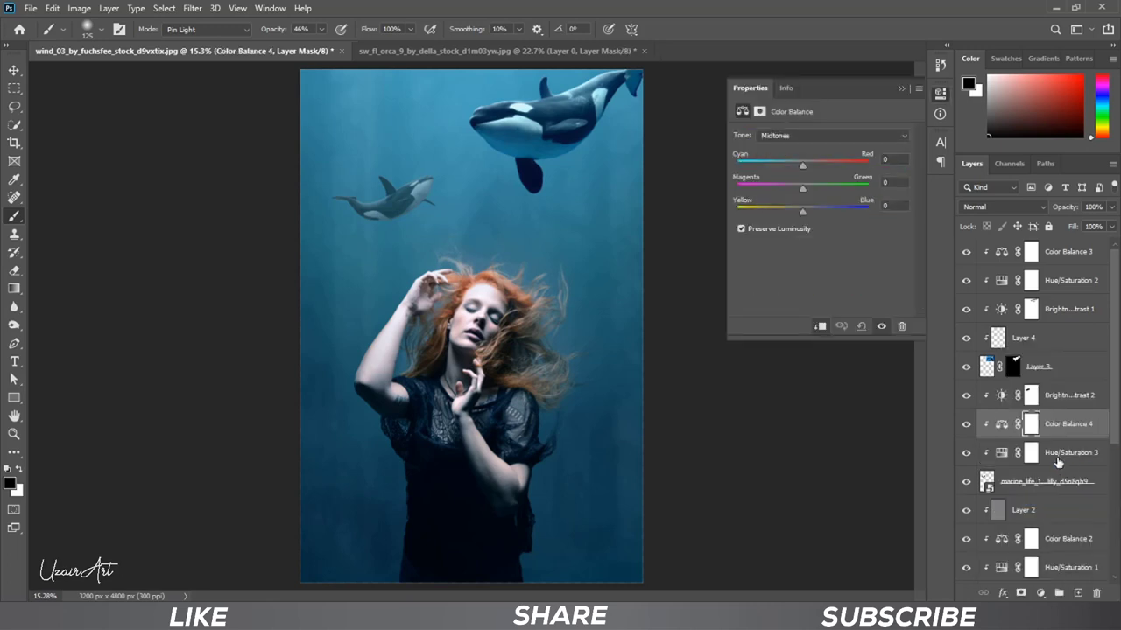
{"action": "left_click_drag", "start_coordinate": [802, 165], "coordinate": [784, 168]}
{"action": "left_click", "coordinate": [901, 88]}
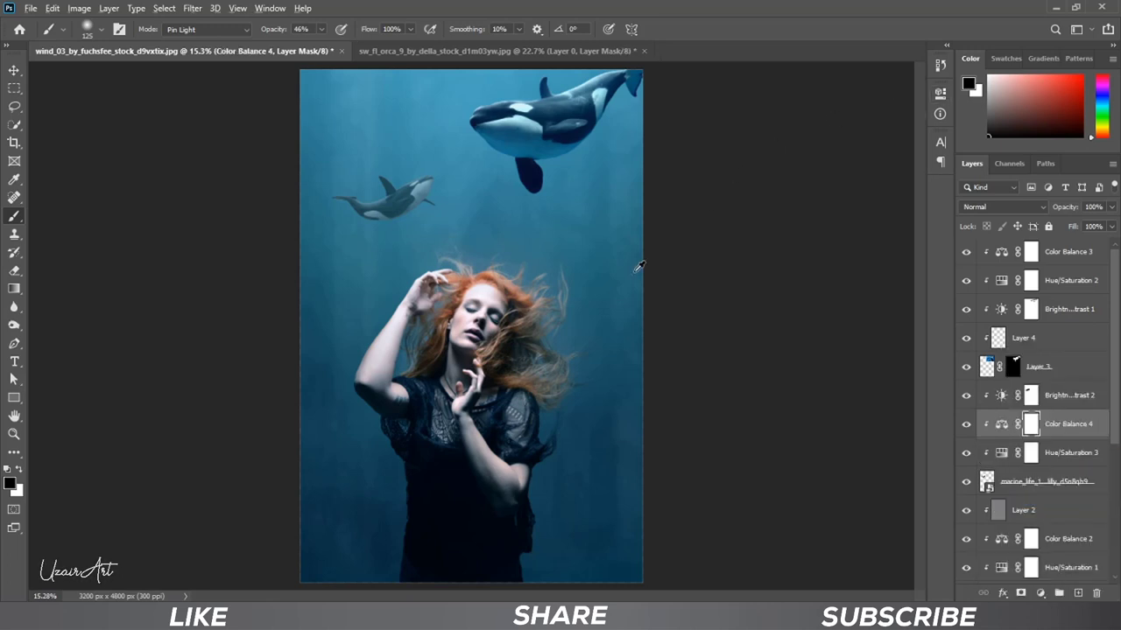
{"action": "scroll", "coordinate": [637, 263], "scroll_direction": "down", "scroll_amount": 3}
{"action": "scroll", "coordinate": [639, 263], "scroll_direction": "up", "scroll_amount": 2}
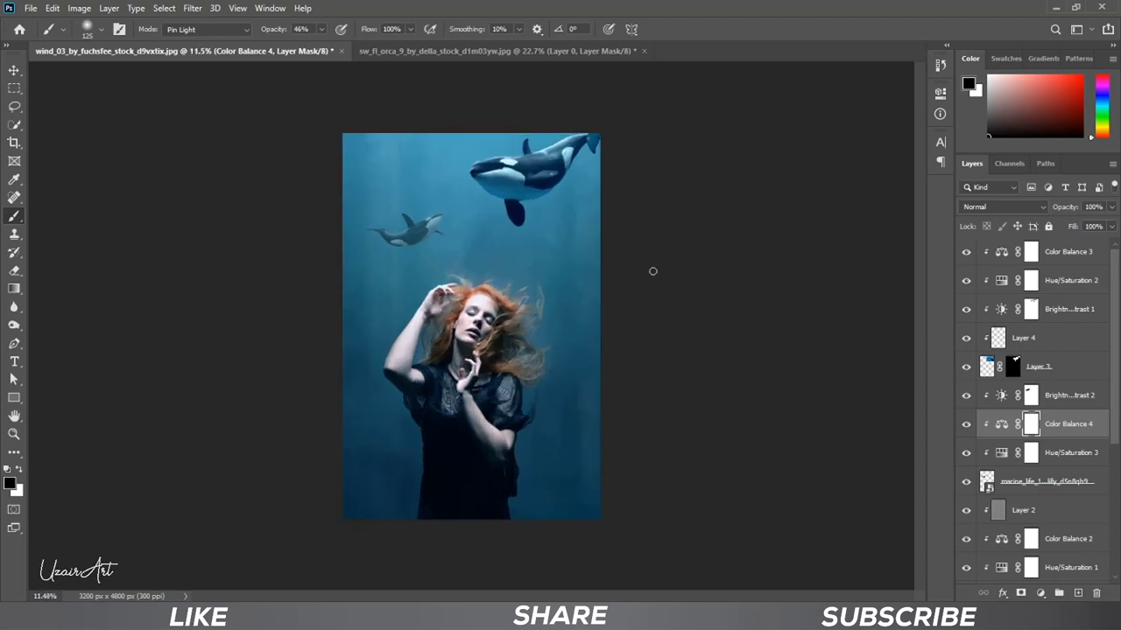
{"action": "double_click", "coordinate": [1002, 280]}
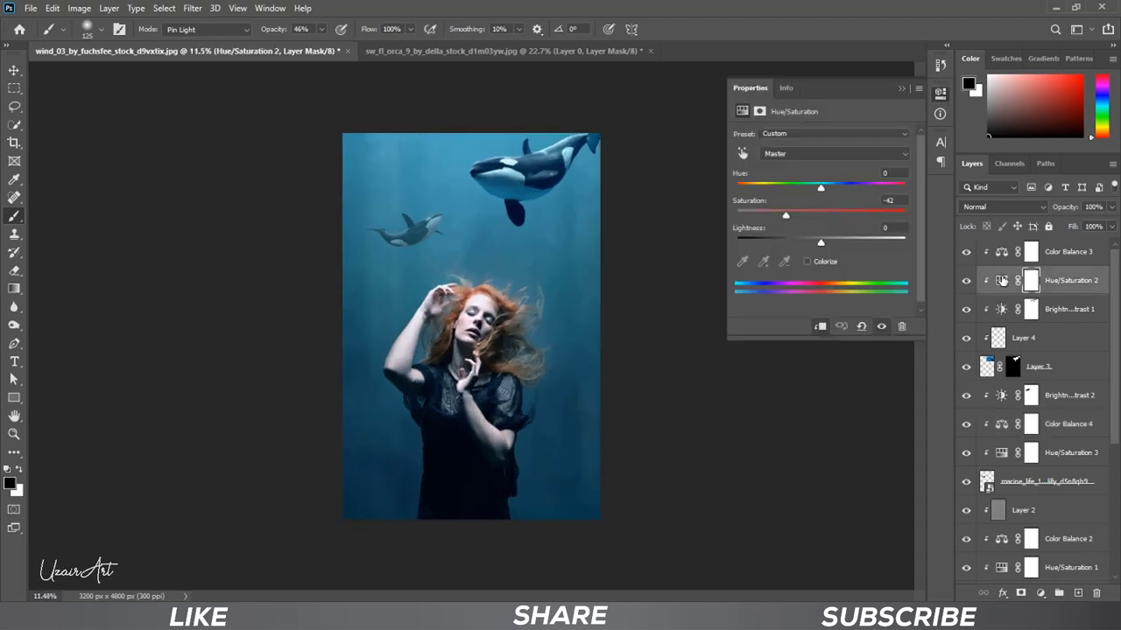
{"action": "left_click", "coordinate": [902, 87]}
Shift Color Balance 3's shadows toward cyan (-42) and reduce their blue shift.
{"action": "double_click", "coordinate": [998, 253]}
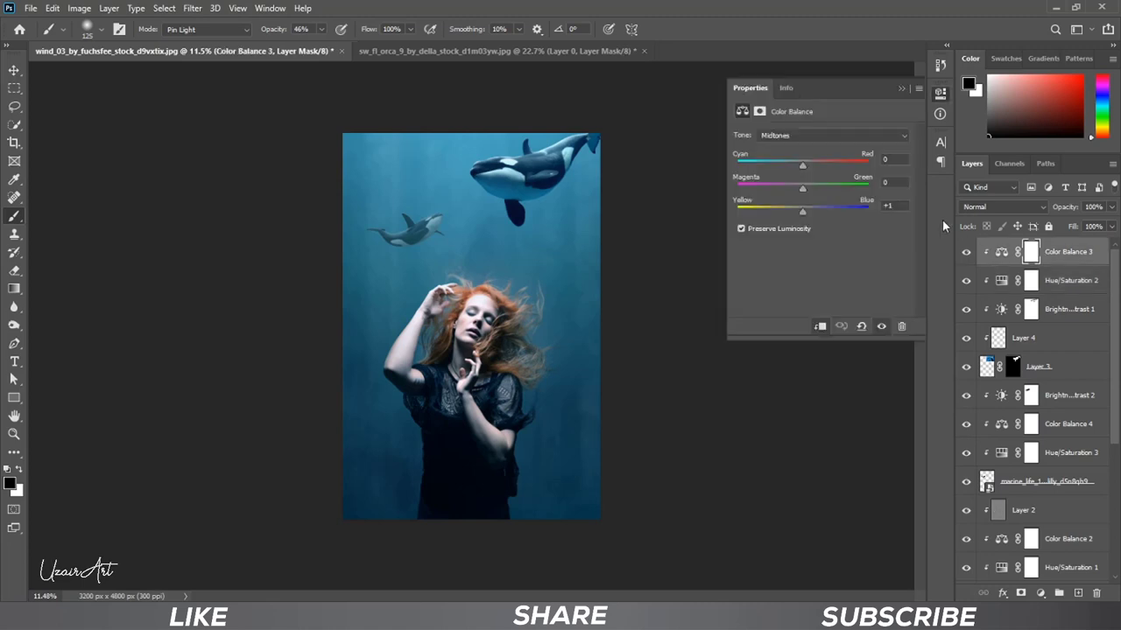
{"action": "left_click", "coordinate": [827, 136]}
{"action": "left_click", "coordinate": [823, 168]}
{"action": "left_click", "coordinate": [829, 136]}
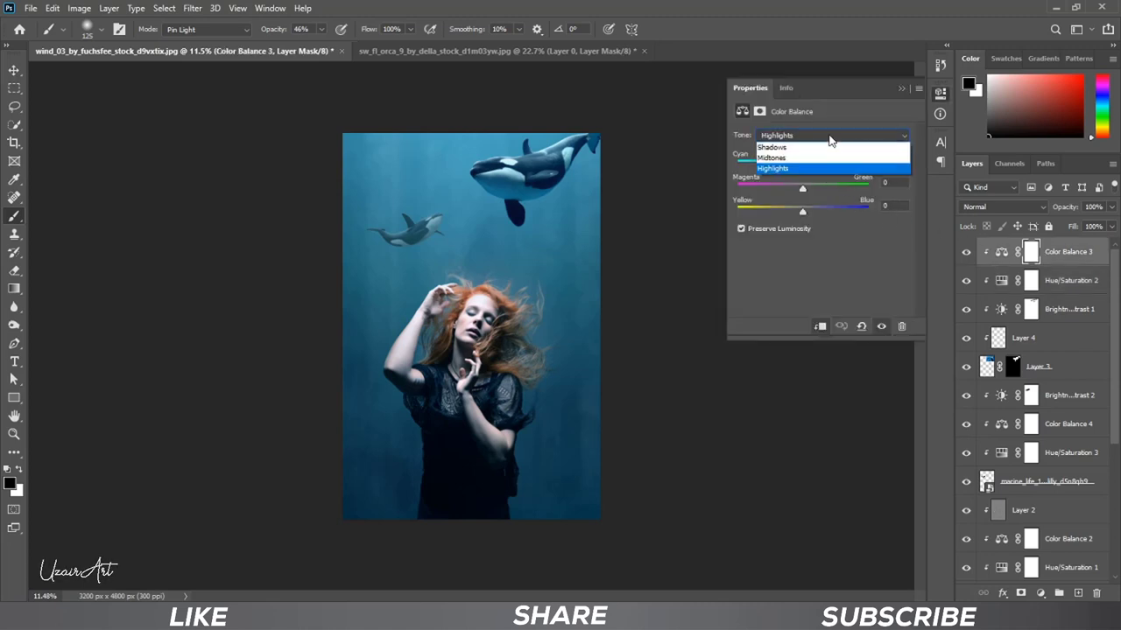
{"action": "left_click", "coordinate": [823, 149]}
{"action": "left_click_drag", "start_coordinate": [812, 213], "coordinate": [806, 212]}
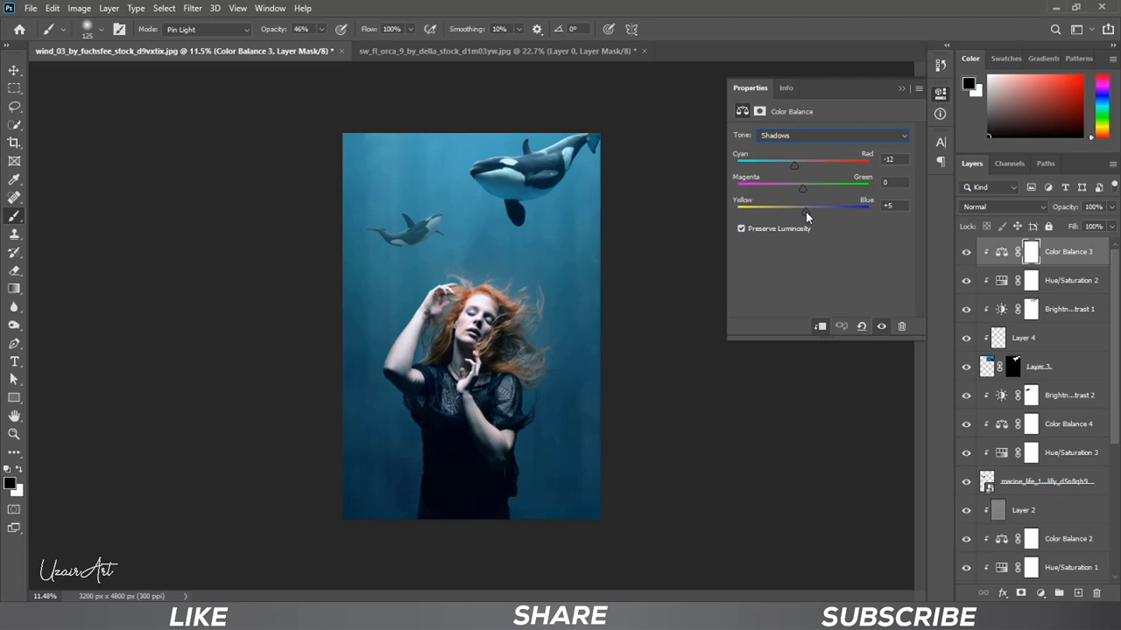
{"action": "left_click_drag", "start_coordinate": [794, 165], "coordinate": [775, 165]}
{"action": "left_click", "coordinate": [901, 88]}
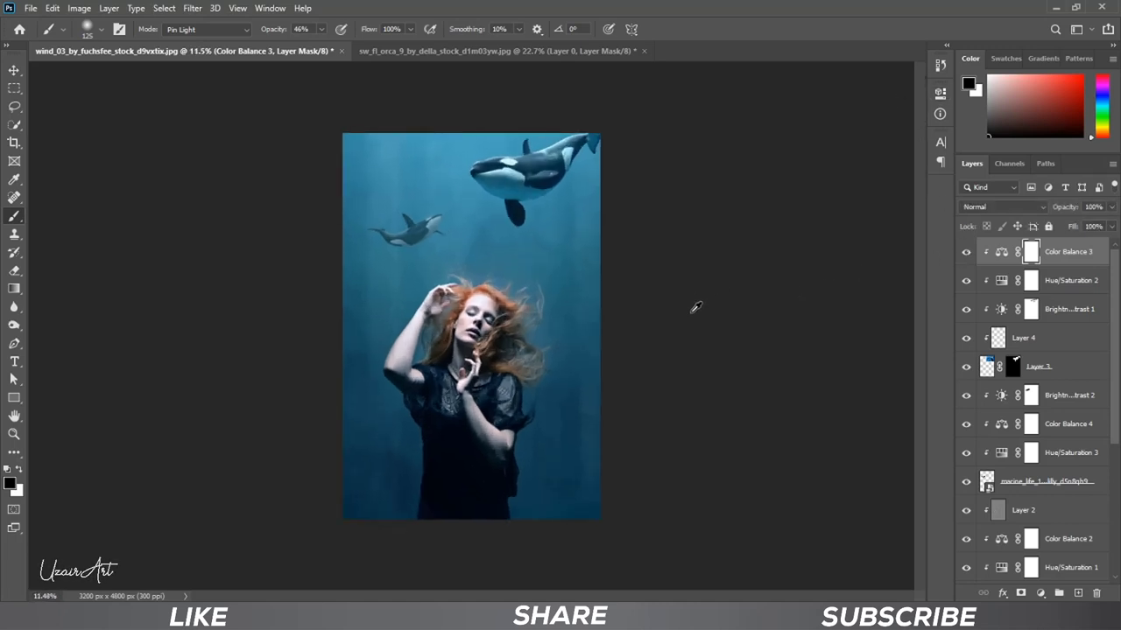
{"action": "scroll", "coordinate": [696, 307], "scroll_direction": "up", "scroll_amount": 2}
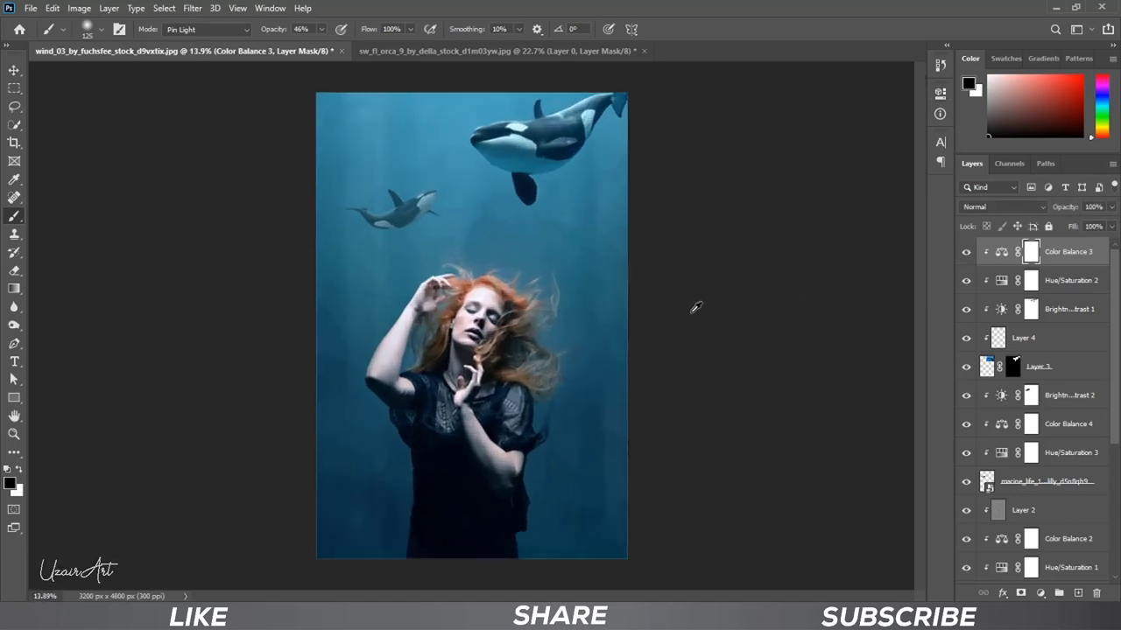
Close the orca document without saving its changes.
{"action": "left_click", "coordinate": [613, 52]}
{"action": "left_click", "coordinate": [555, 234]}
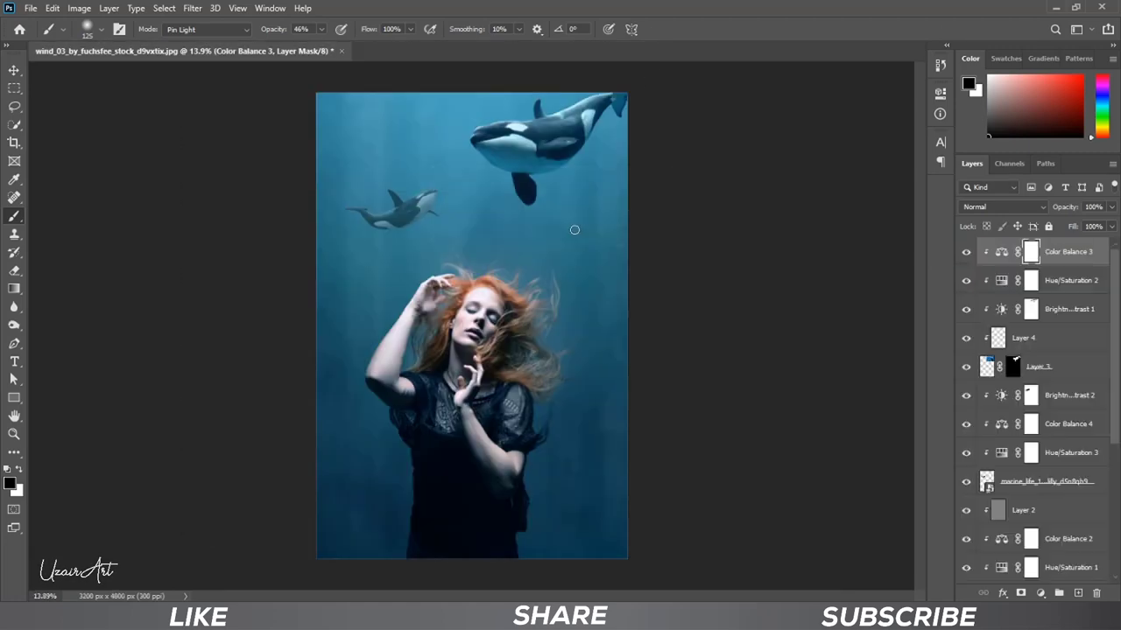
{"action": "left_click", "coordinate": [14, 70]}
Open the sharks_2, gold-fish and fish_set_16 images together.
{"action": "left_click", "coordinate": [31, 8]}
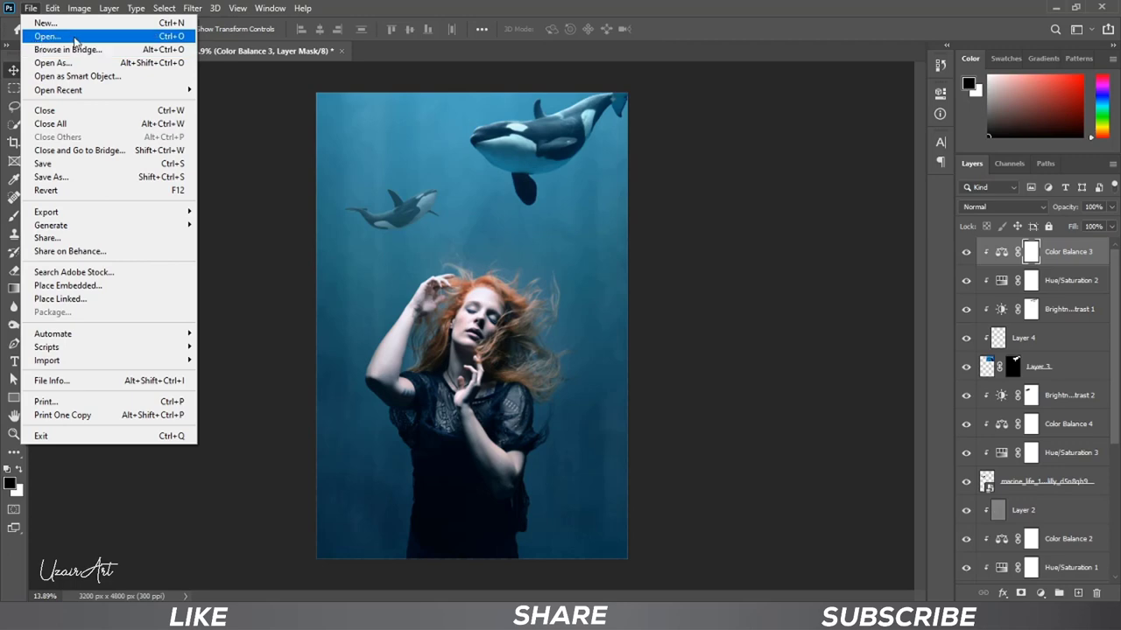
{"action": "left_click", "coordinate": [47, 36]}
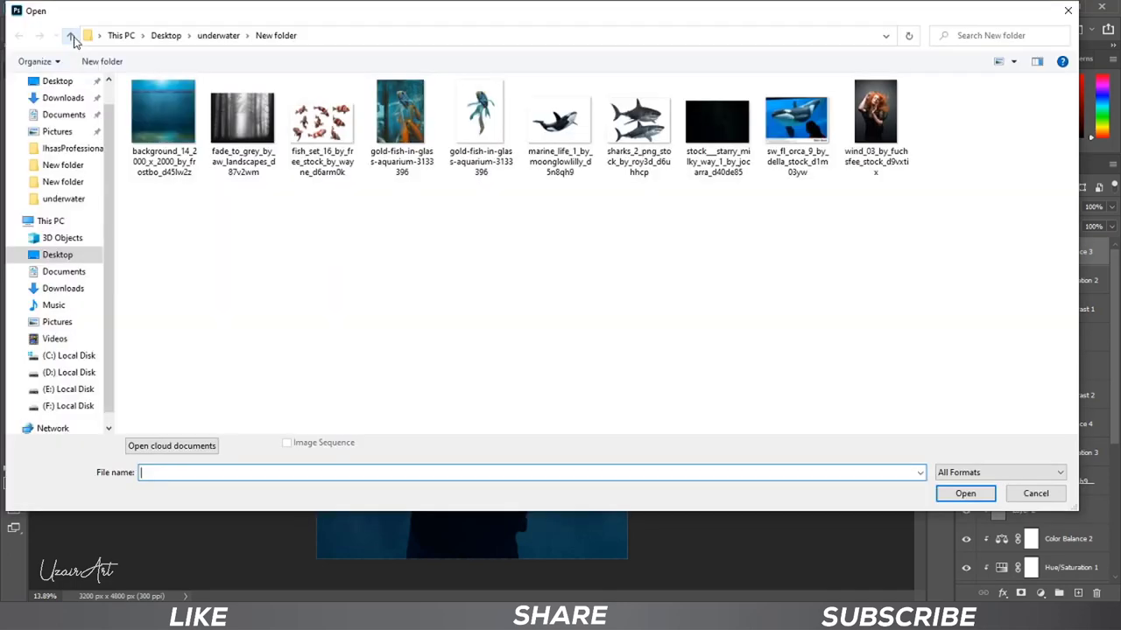
{"action": "left_click", "coordinate": [565, 128]}
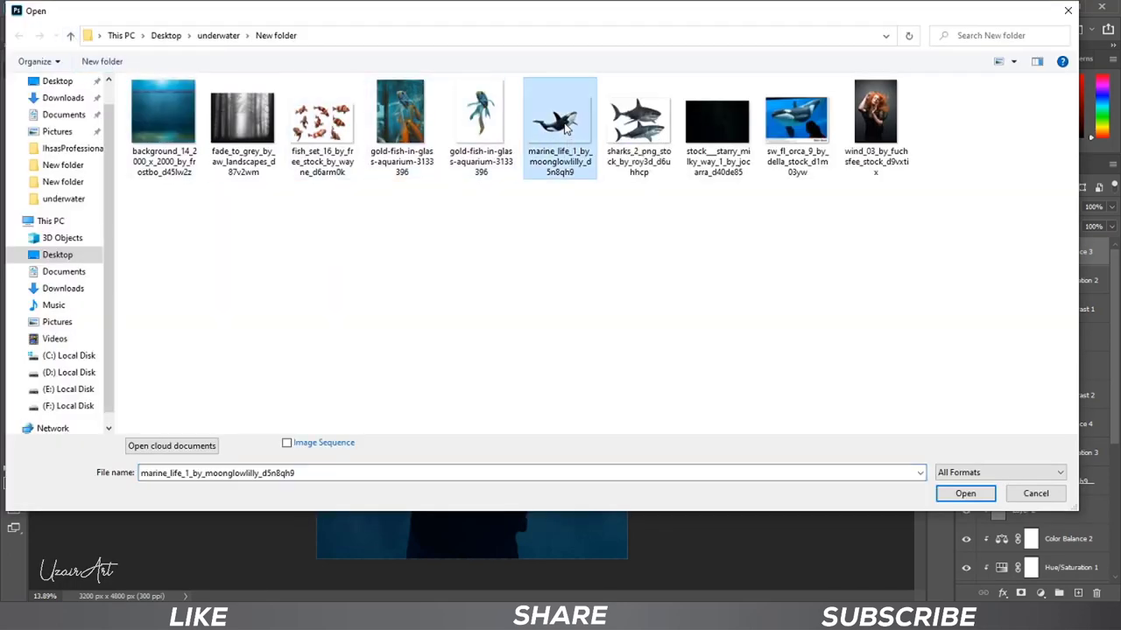
{"action": "left_click", "coordinate": [611, 155]}
{"action": "left_click", "coordinate": [481, 156], "text": "ctrl"}
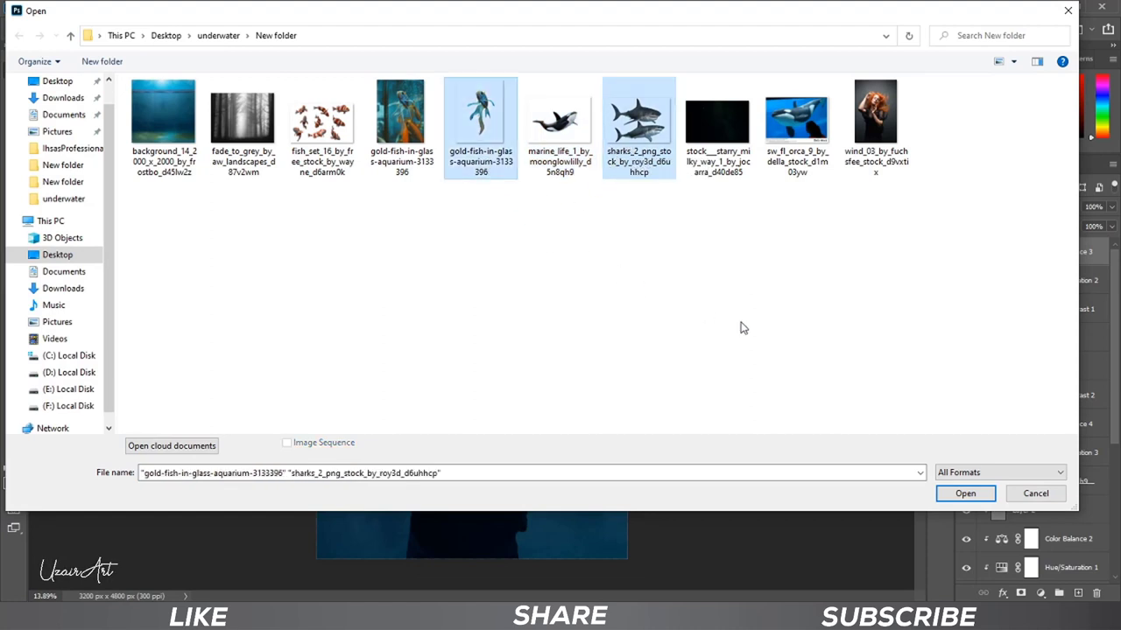
{"action": "left_click", "coordinate": [338, 156], "text": "ctrl"}
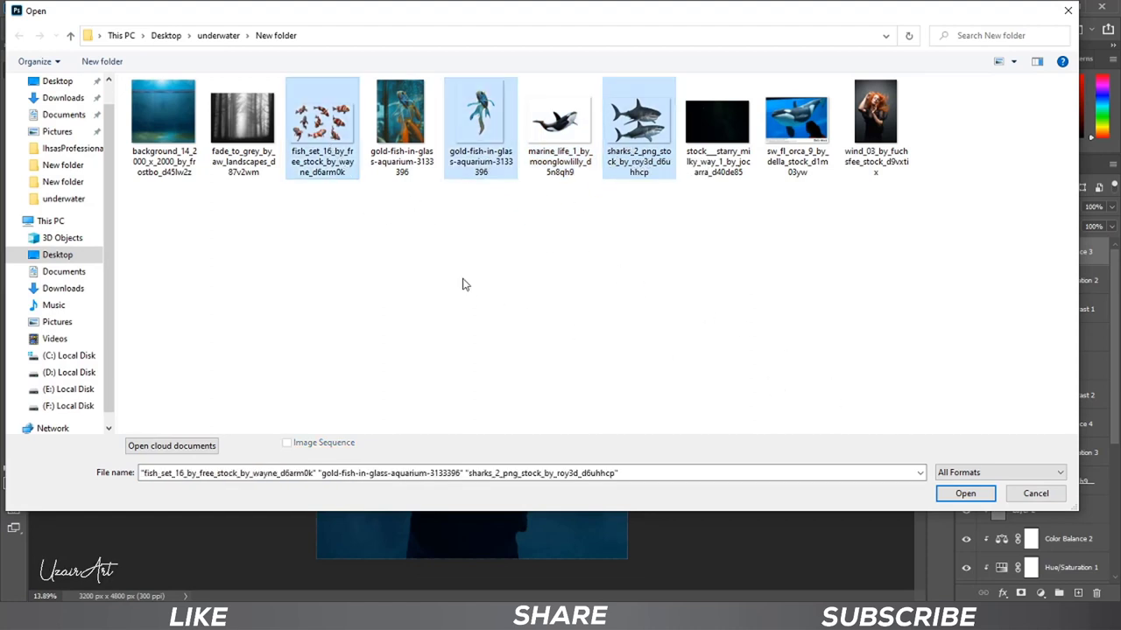
{"action": "left_click", "coordinate": [964, 494]}
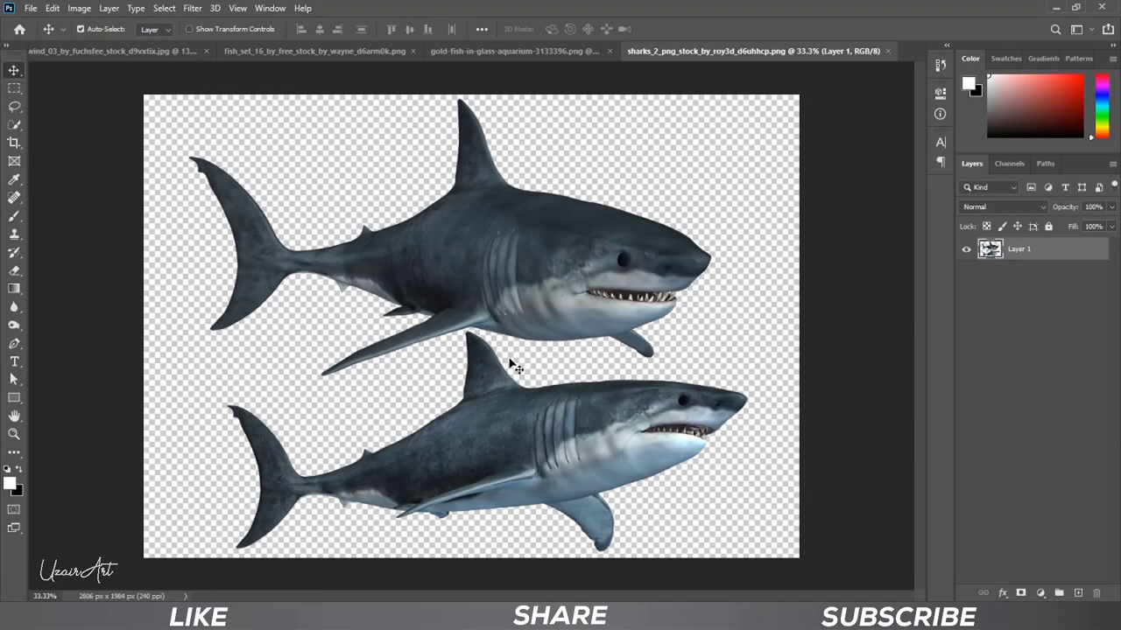
Lasso the top shark in sharks_2 and move it into the wind_03 composite as Layer 5.
{"action": "left_click", "coordinate": [13, 110]}
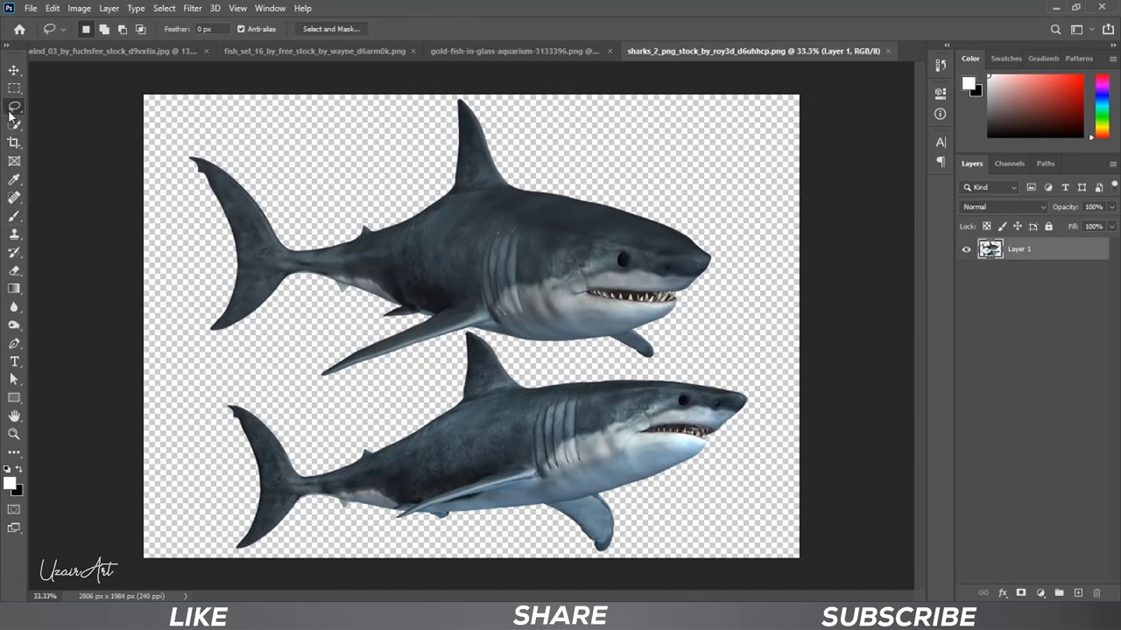
{"action": "mouse_move", "coordinate": [184, 225]}
{"action": "left_mouse_down"}
{"action": "mouse_move", "coordinate": [592, 359]}
{"action": "mouse_move", "coordinate": [486, 340]}
{"action": "left_mouse_up"}
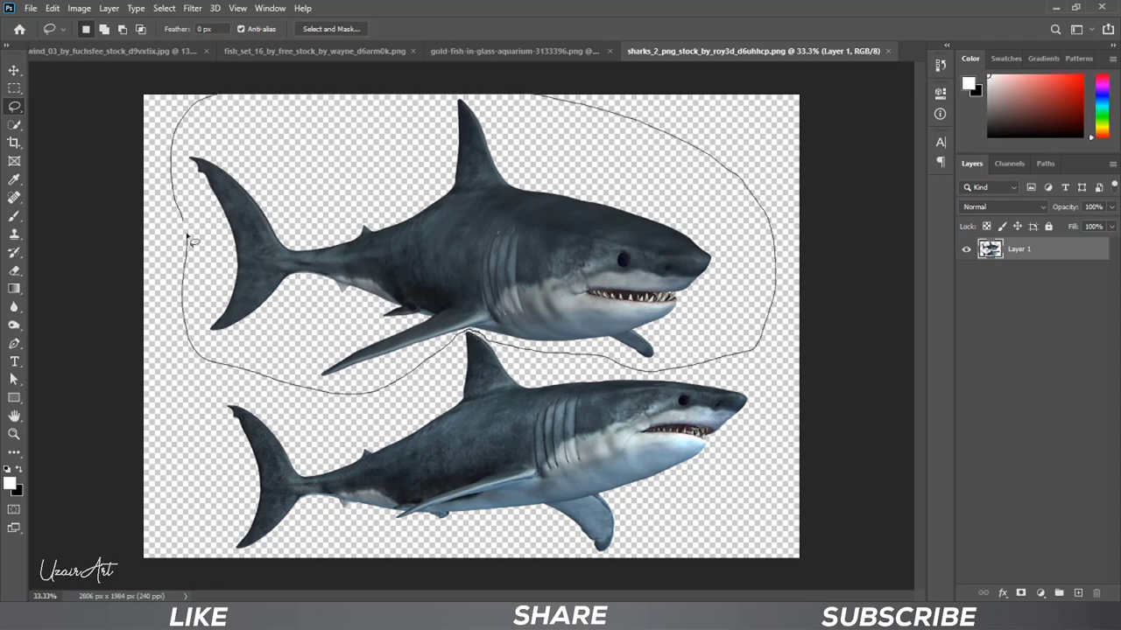
{"action": "left_click_drag", "start_coordinate": [473, 336], "coordinate": [185, 234]}
{"action": "key", "text": "v"}
{"action": "mouse_move", "coordinate": [489, 241]}
{"action": "left_mouse_down"}
{"action": "mouse_move", "coordinate": [350, 100]}
{"action": "mouse_move", "coordinate": [199, 54]}
{"action": "mouse_move", "coordinate": [528, 246]}
{"action": "mouse_move", "coordinate": [368, 181]}
{"action": "mouse_move", "coordinate": [376, 137]}
{"action": "left_mouse_up"}
{"action": "key", "text": "ctrl+t"}
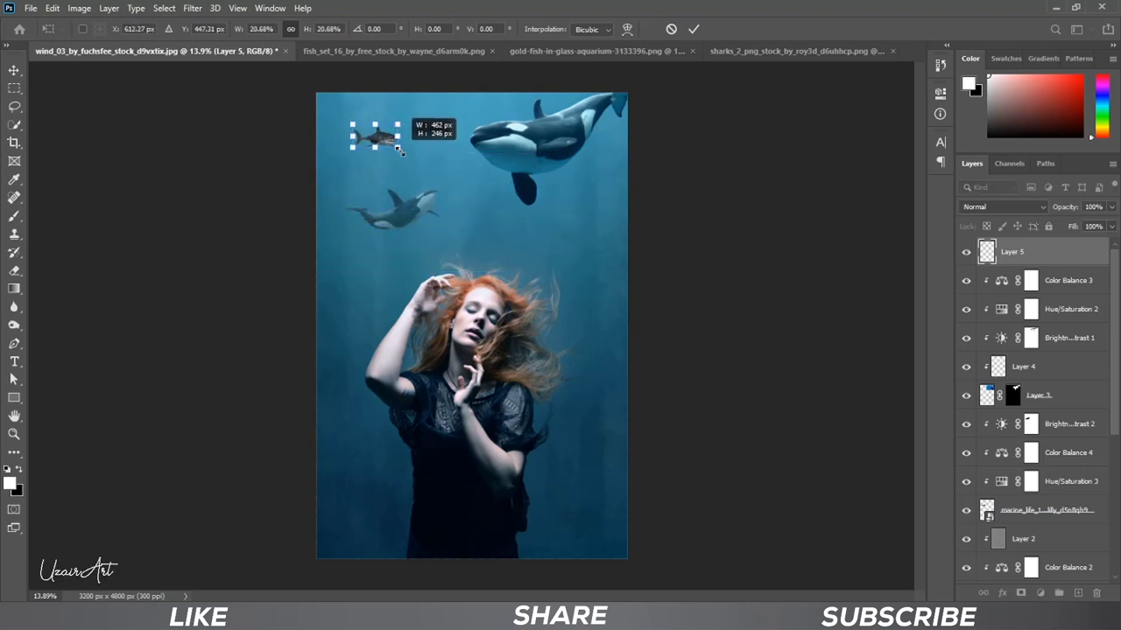
Scale the shark to about 28% and fade Layer 5 to 26% opacity.
{"action": "left_click_drag", "start_coordinate": [398, 148], "coordinate": [404, 147]}
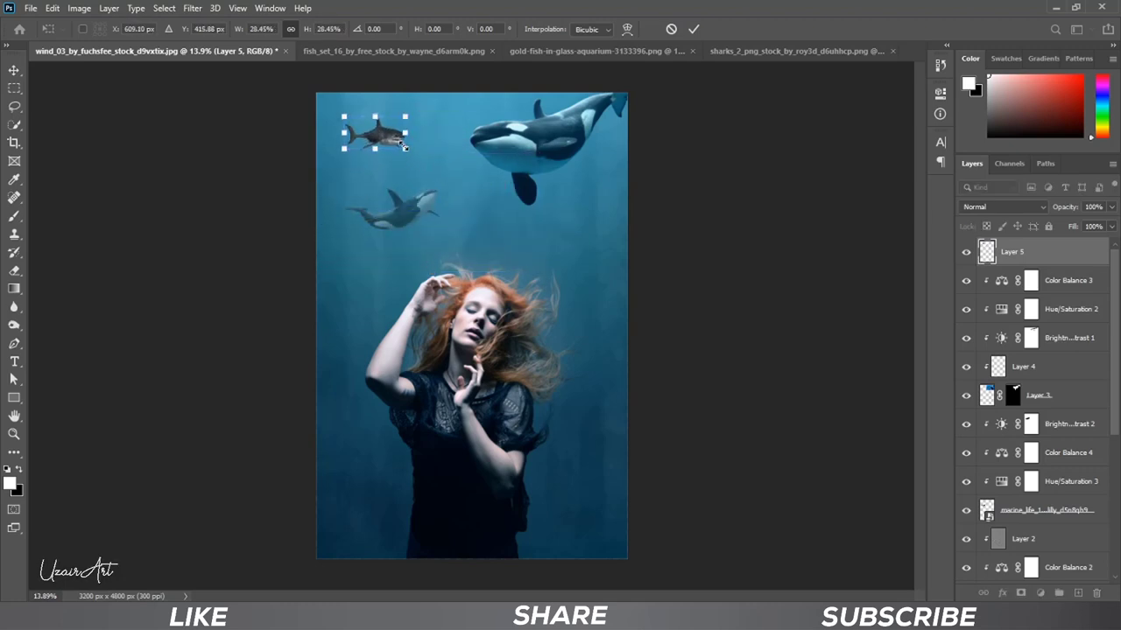
{"action": "left_click", "coordinate": [691, 29]}
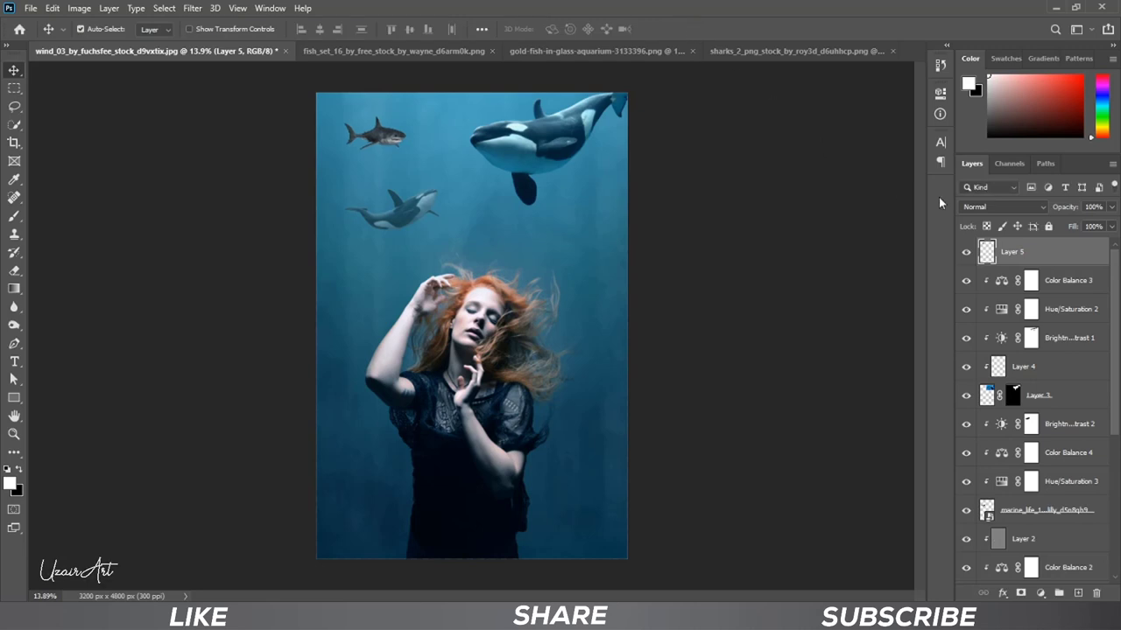
{"action": "left_click", "coordinate": [1111, 207]}
{"action": "left_click_drag", "start_coordinate": [1112, 223], "coordinate": [1063, 227]}
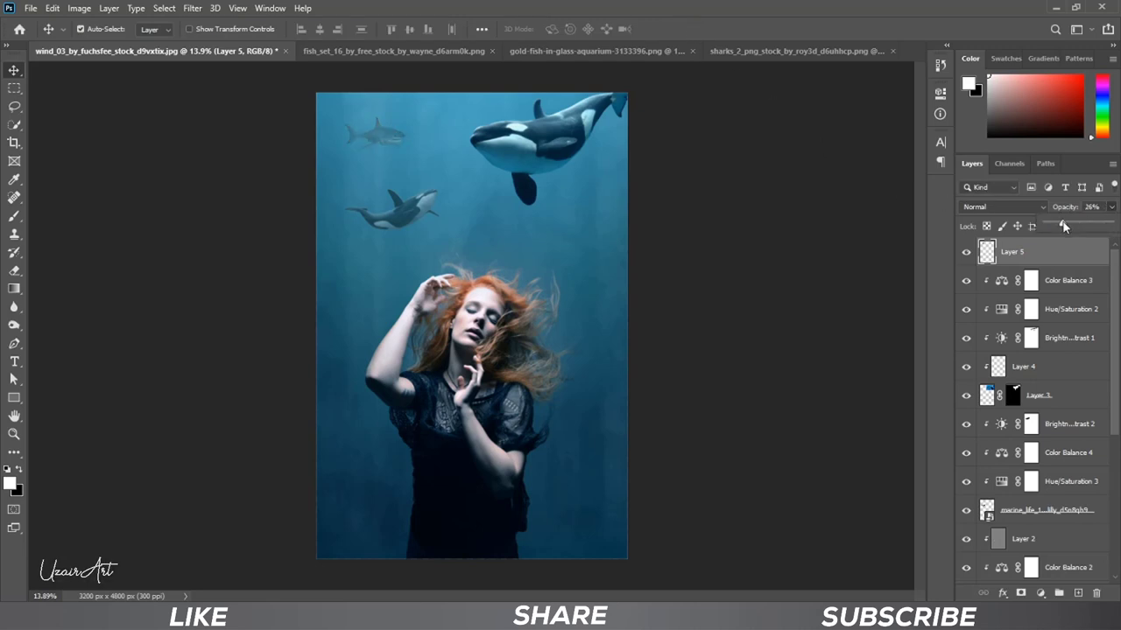
Add the goldfish as Layer 6, shrunk right of the orca and made faint.
{"action": "left_click", "coordinate": [529, 50]}
{"action": "mouse_move", "coordinate": [542, 226]}
{"action": "left_mouse_down"}
{"action": "mouse_move", "coordinate": [261, 99]}
{"action": "mouse_move", "coordinate": [210, 61]}
{"action": "mouse_move", "coordinate": [294, 117]}
{"action": "left_mouse_up"}
{"action": "left_click_drag", "start_coordinate": [575, 245], "coordinate": [575, 245]}
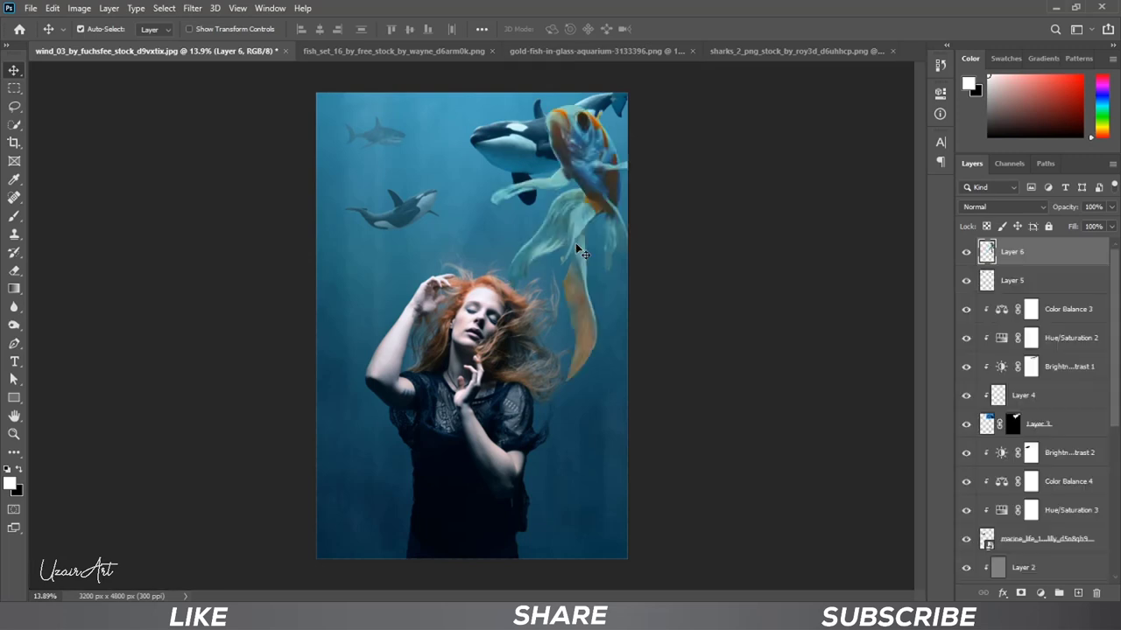
{"action": "key", "text": "ctrl+t"}
{"action": "mouse_move", "coordinate": [646, 105]}
{"action": "left_mouse_down"}
{"action": "mouse_move", "coordinate": [534, 331]}
{"action": "mouse_move", "coordinate": [586, 250]}
{"action": "left_mouse_up"}
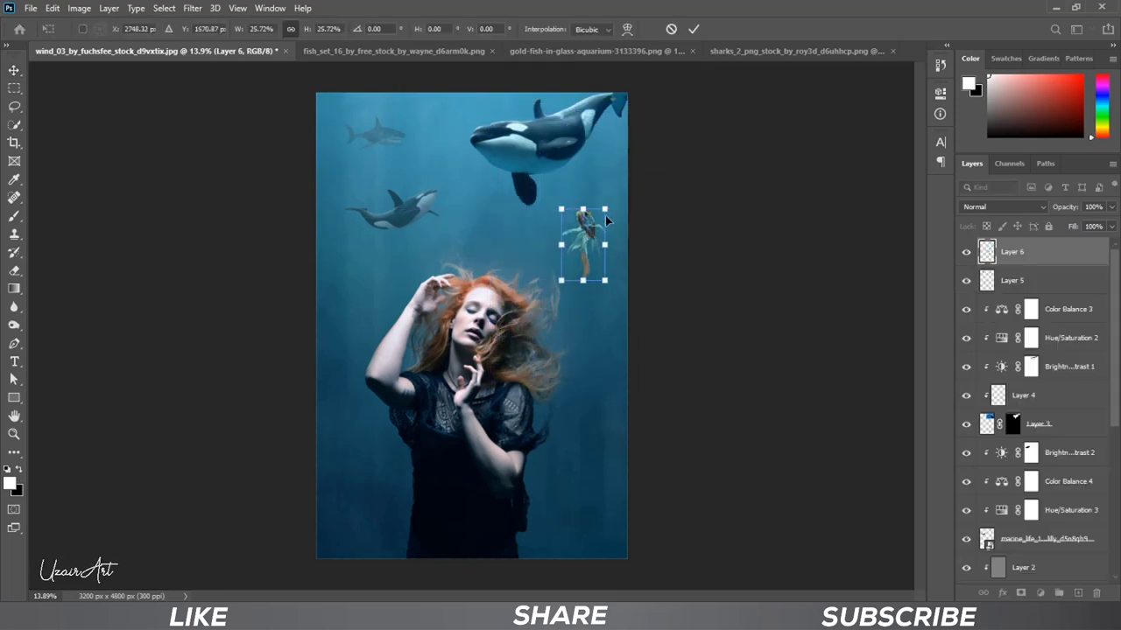
{"action": "left_click_drag", "start_coordinate": [612, 205], "coordinate": [586, 241]}
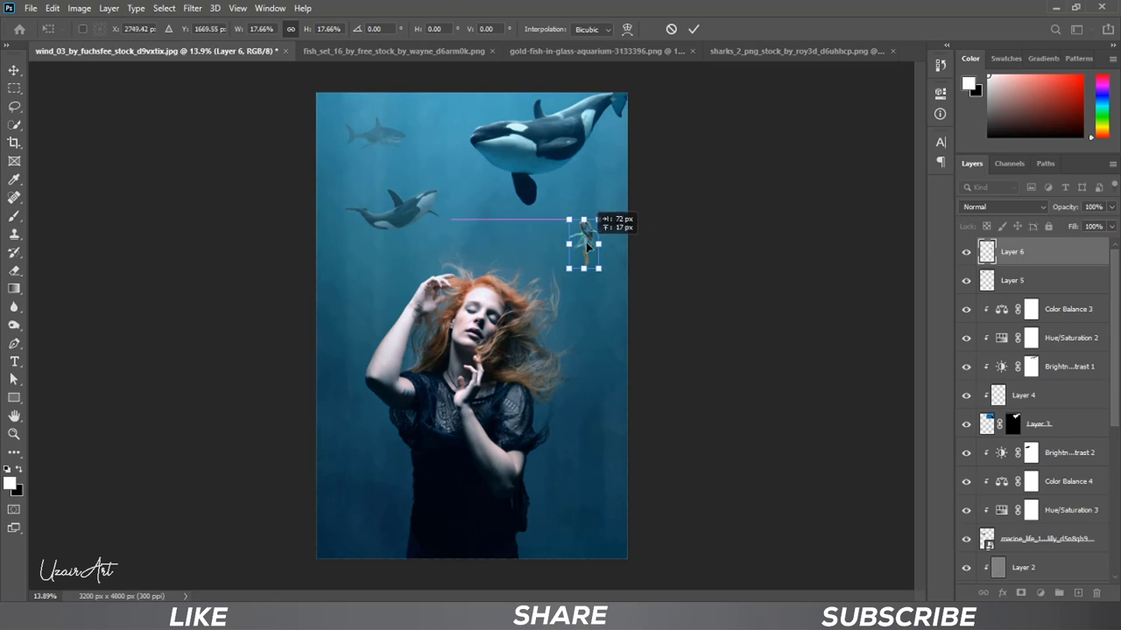
{"action": "left_click", "coordinate": [693, 29]}
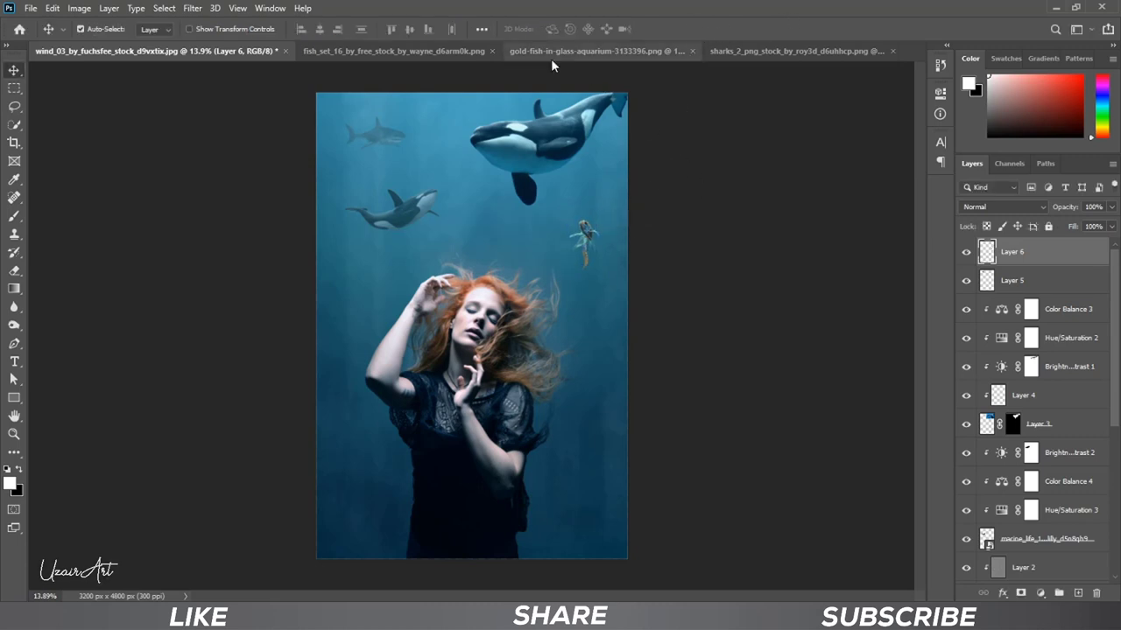
{"action": "left_click", "coordinate": [1111, 207]}
{"action": "left_click_drag", "start_coordinate": [1108, 221], "coordinate": [1075, 226]}
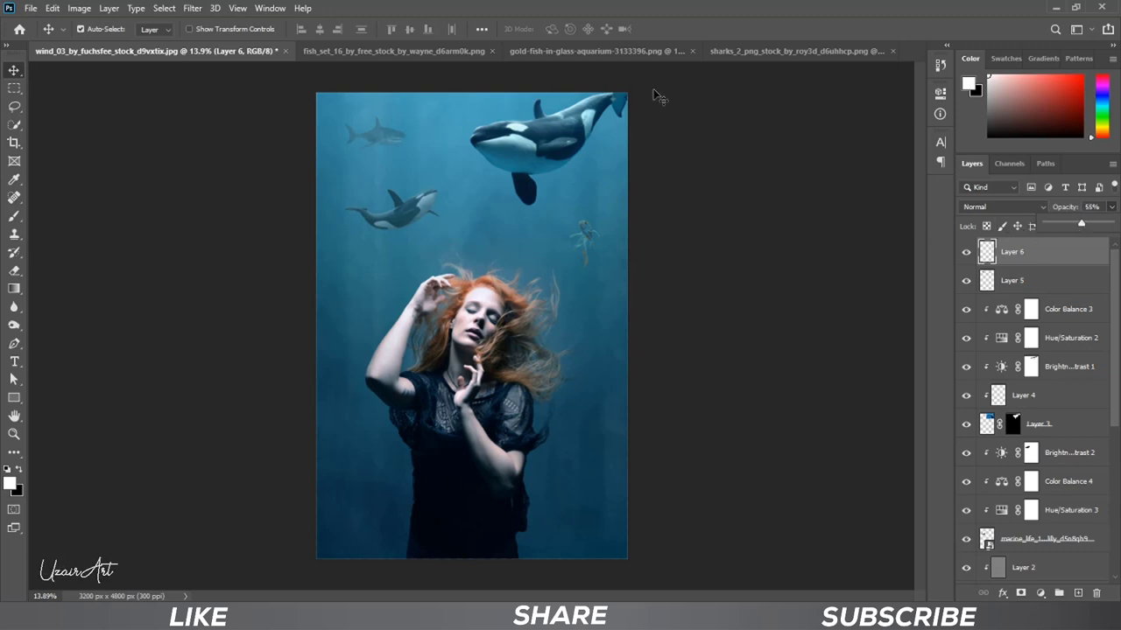
{"action": "left_click", "coordinate": [470, 50]}
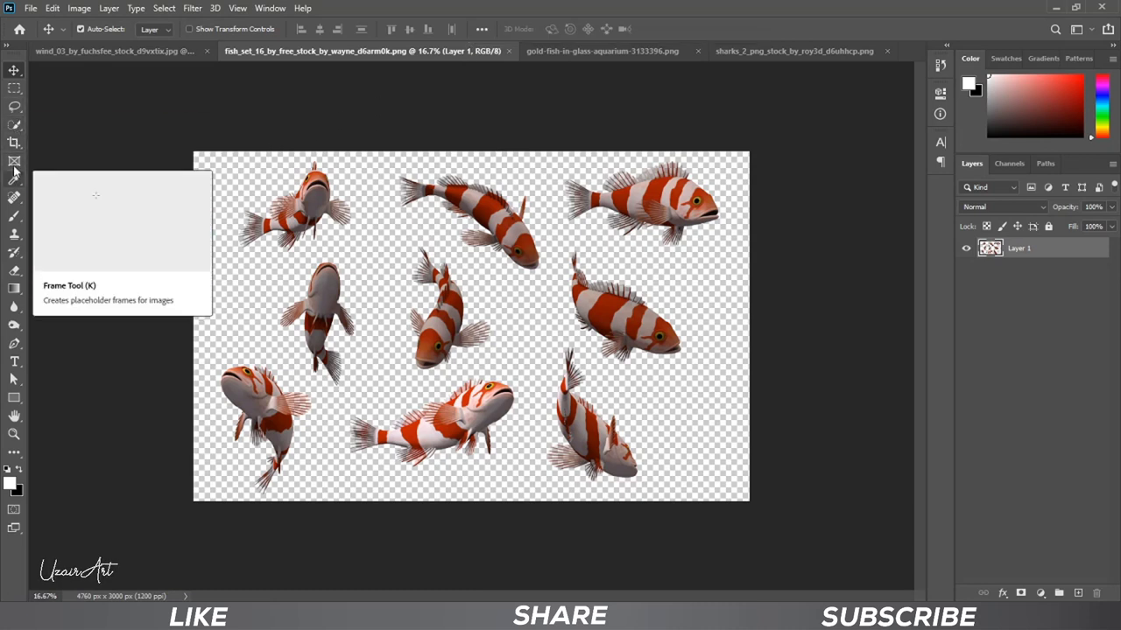
Lasso the lower-left koi into the composite as Layer 7 at 49% opacity.
{"action": "left_click", "coordinate": [14, 110]}
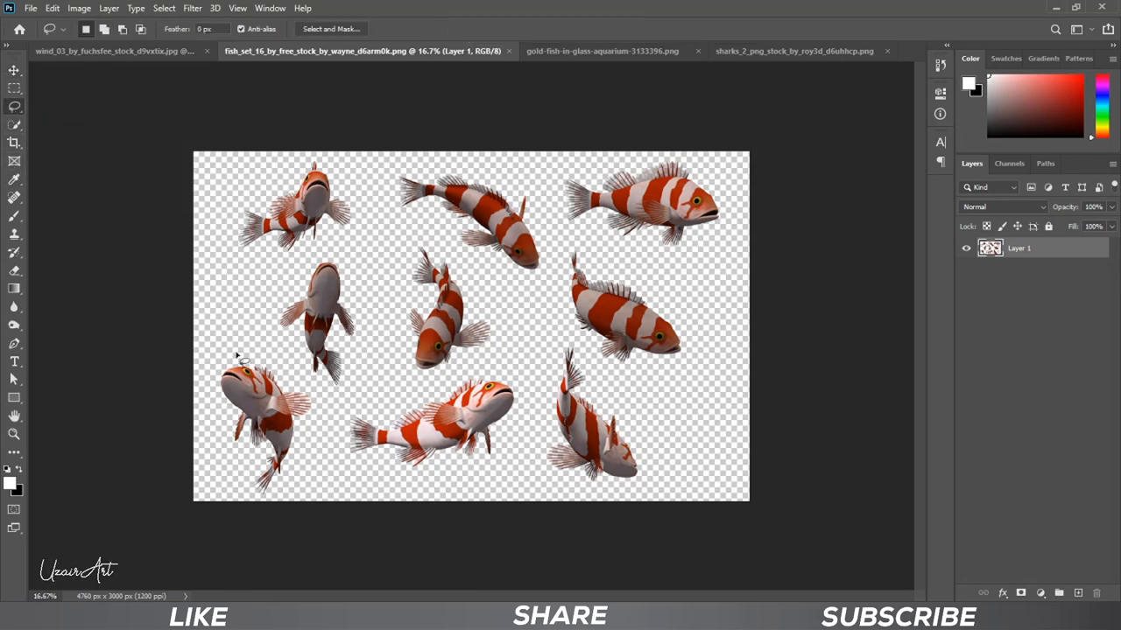
{"action": "mouse_move", "coordinate": [211, 341]}
{"action": "left_mouse_down"}
{"action": "mouse_move", "coordinate": [198, 348]}
{"action": "mouse_move", "coordinate": [205, 338]}
{"action": "left_mouse_up"}
{"action": "left_click", "coordinate": [14, 70]}
{"action": "left_click_drag", "start_coordinate": [260, 387], "coordinate": [396, 245]}
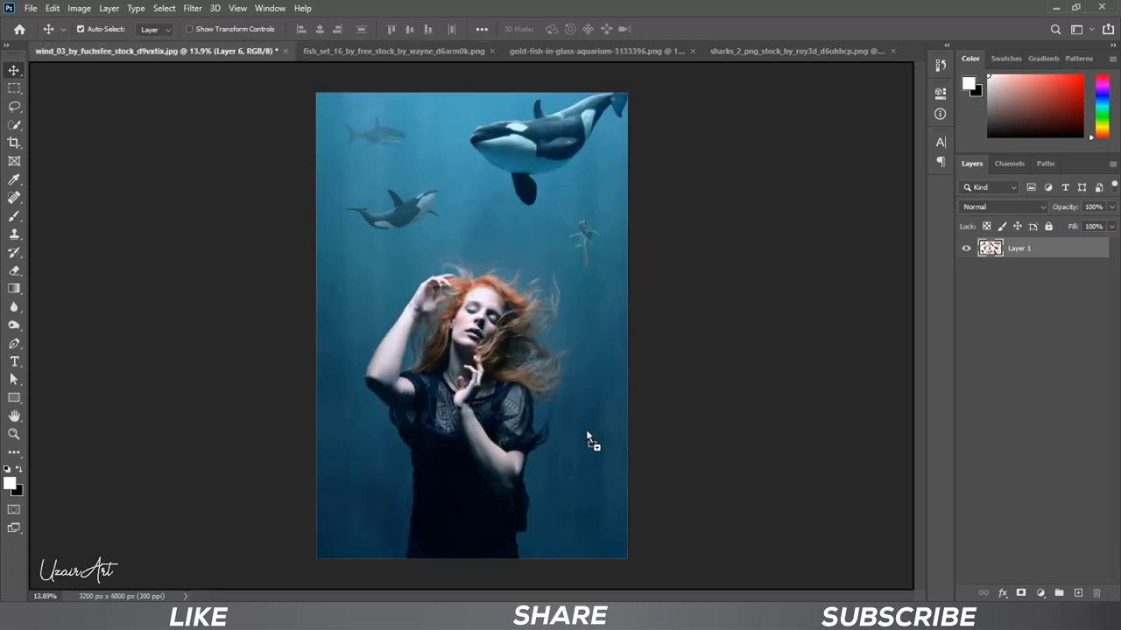
{"action": "left_click_drag", "start_coordinate": [586, 437], "coordinate": [595, 469]}
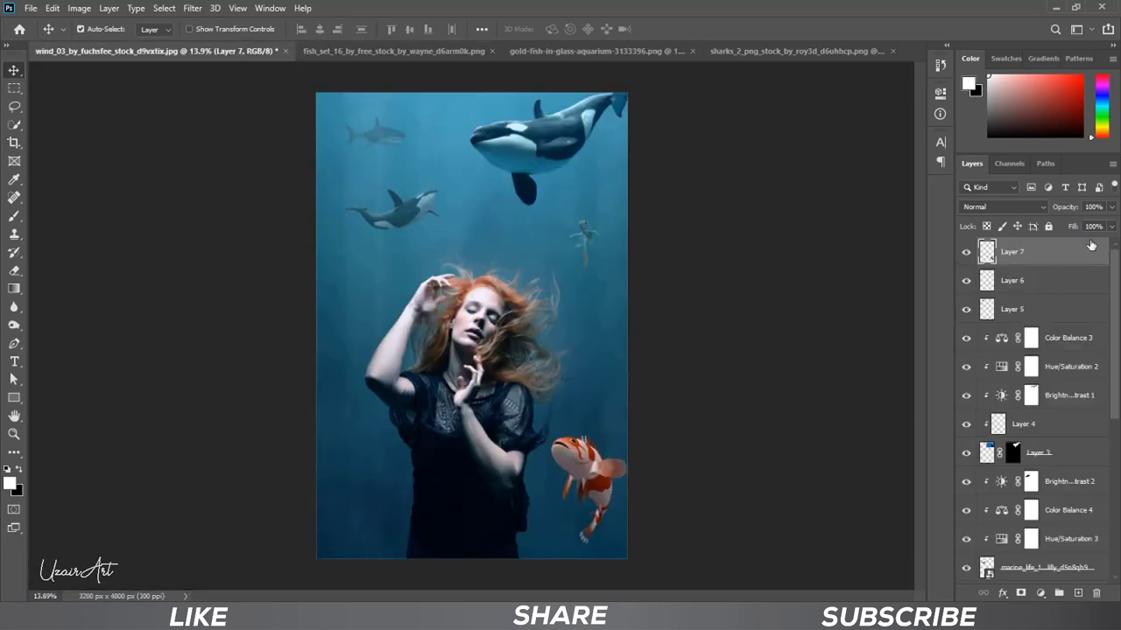
{"action": "left_click", "coordinate": [1112, 208]}
{"action": "left_click_drag", "start_coordinate": [1109, 222], "coordinate": [1077, 222]}
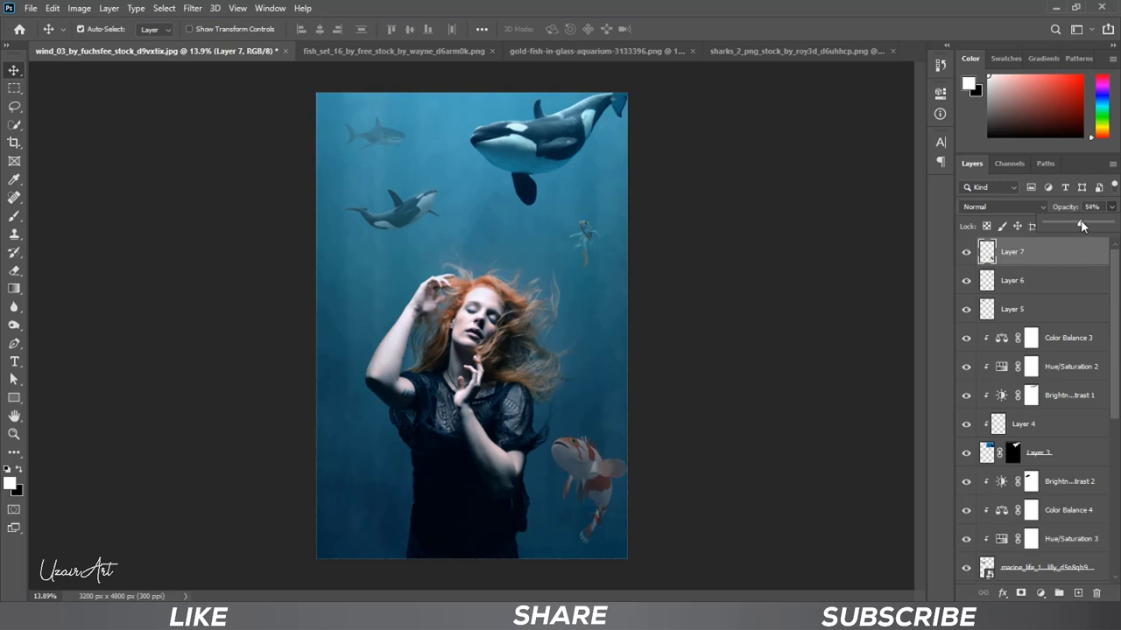
Shrink the koi, place it beside the woman's waist and tilt it about 19°.
{"action": "key", "text": "ctrl+t"}
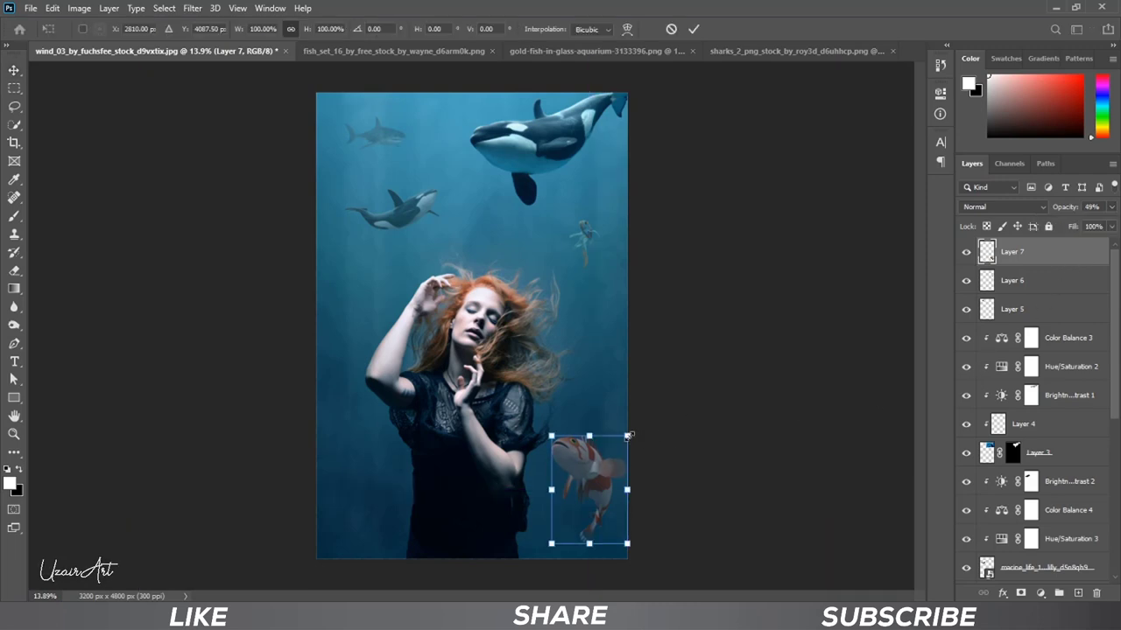
{"action": "left_click_drag", "start_coordinate": [625, 430], "coordinate": [607, 462]}
{"action": "left_click_drag", "start_coordinate": [582, 503], "coordinate": [591, 486]}
{"action": "mouse_move", "coordinate": [645, 458]}
{"action": "left_mouse_down"}
{"action": "mouse_move", "coordinate": [672, 458]}
{"action": "mouse_move", "coordinate": [670, 446]}
{"action": "mouse_move", "coordinate": [616, 445]}
{"action": "left_mouse_up"}
{"action": "left_click", "coordinate": [694, 29]}
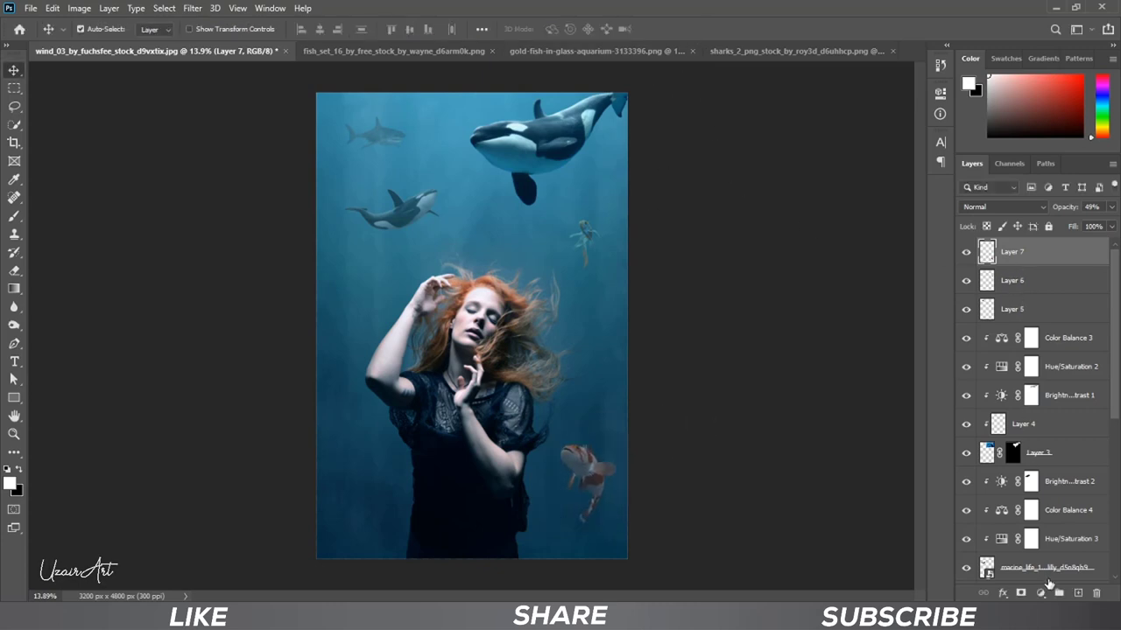
Add a Brightness/Contrast adjustment above the koi with brightness -107.
{"action": "left_click", "coordinate": [1042, 593]}
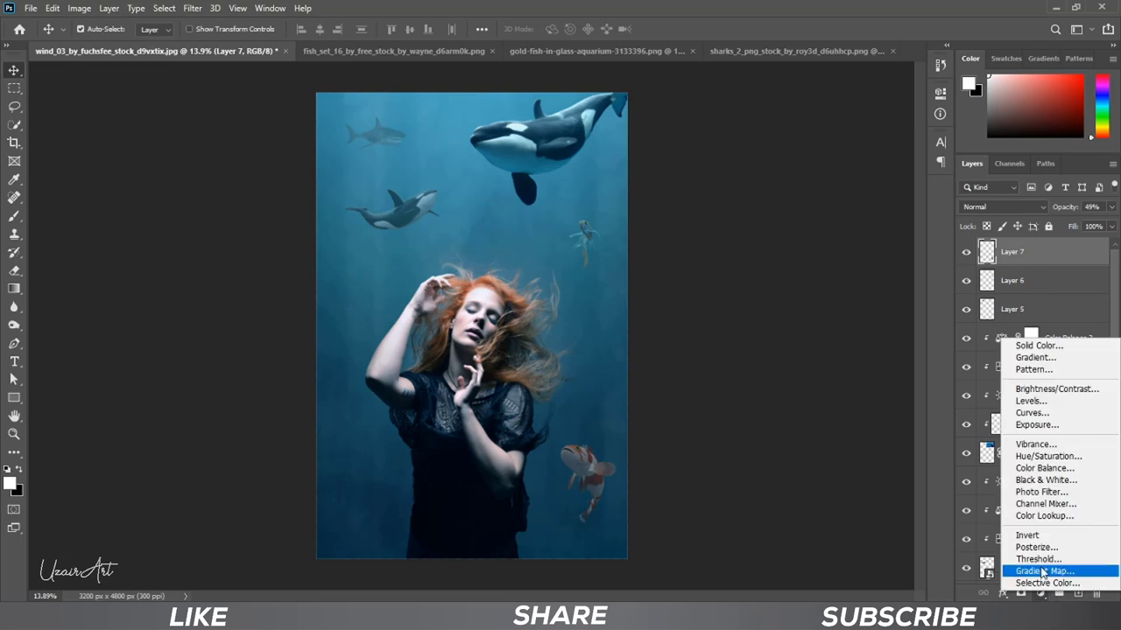
{"action": "left_click", "coordinate": [1056, 389]}
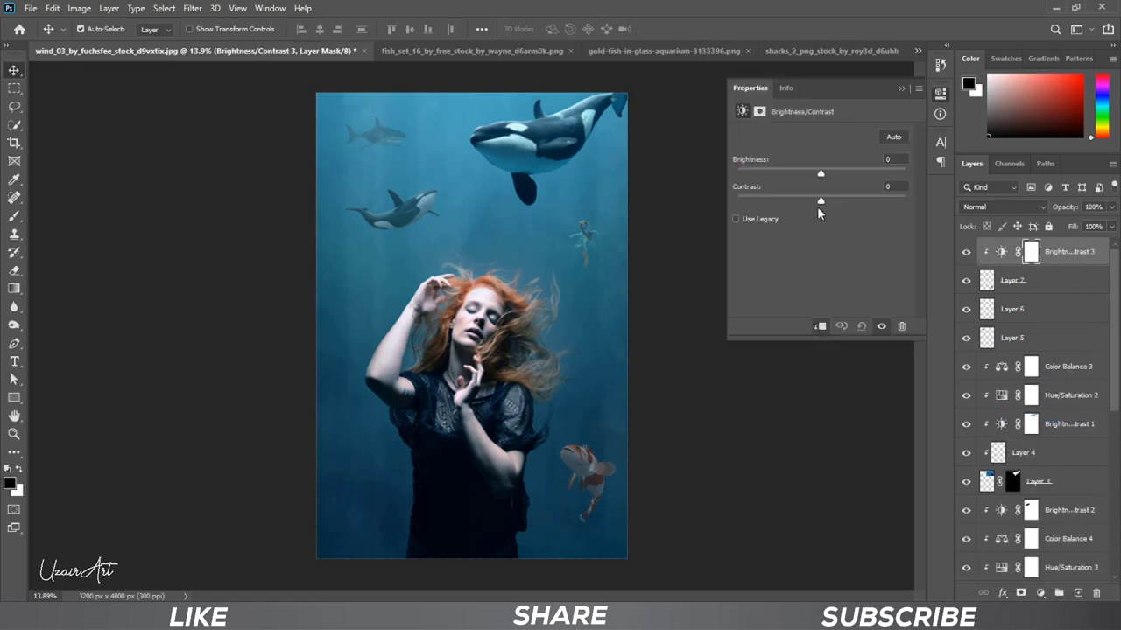
{"action": "left_click_drag", "start_coordinate": [821, 173], "coordinate": [761, 178]}
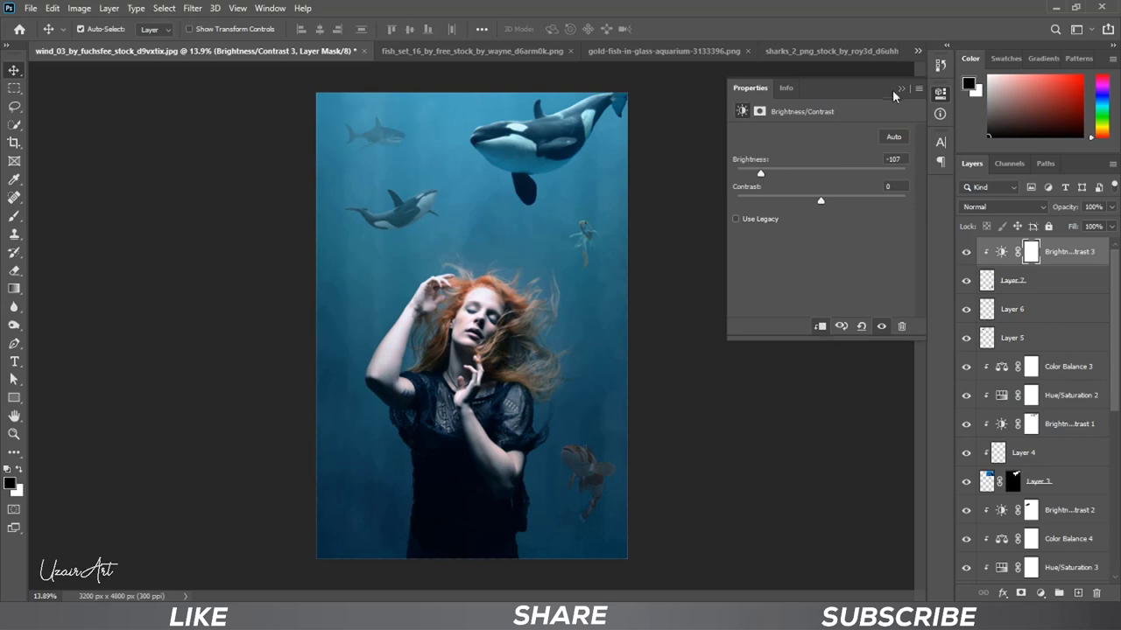
{"action": "left_click", "coordinate": [899, 89]}
{"action": "left_click", "coordinate": [15, 181]}
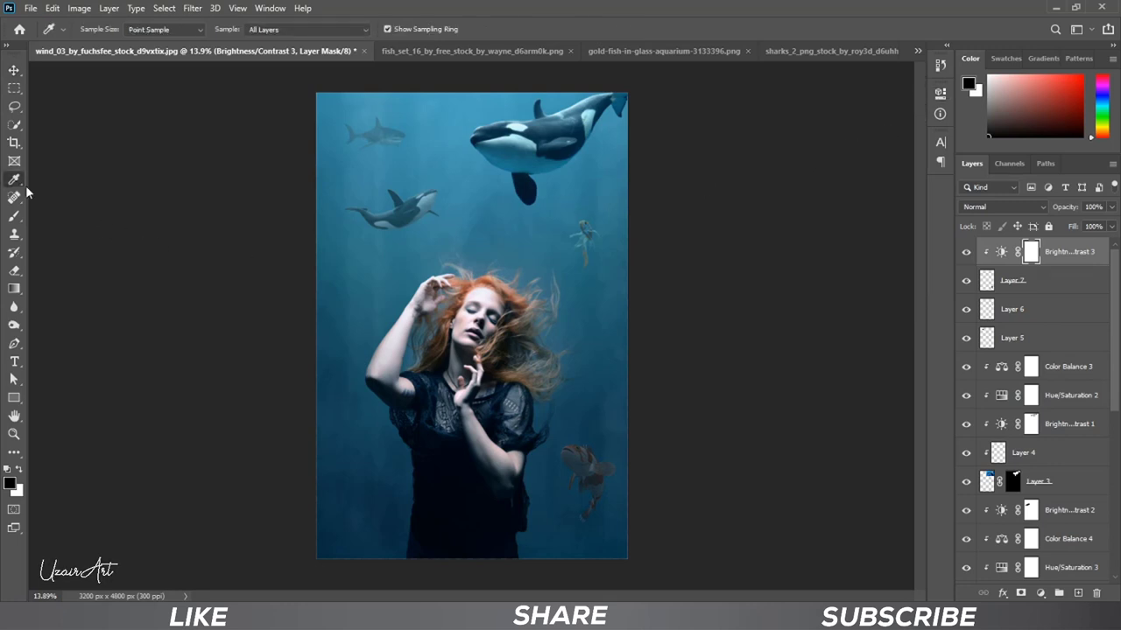
{"action": "right_click", "coordinate": [15, 181]}
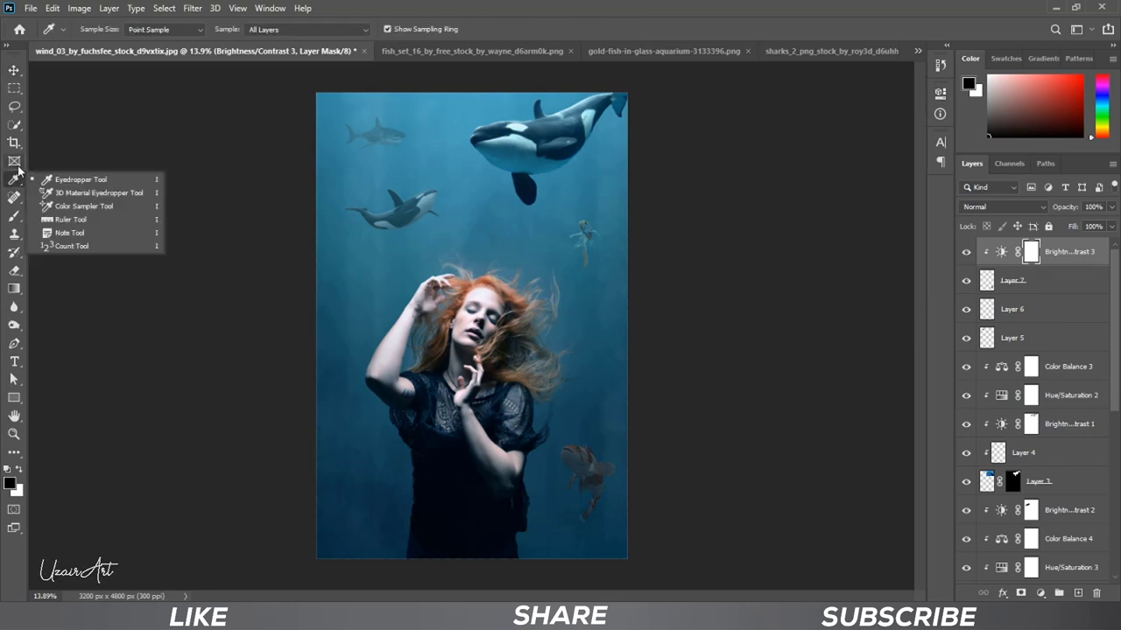
{"action": "left_click", "coordinate": [15, 162]}
{"action": "left_click", "coordinate": [14, 216]}
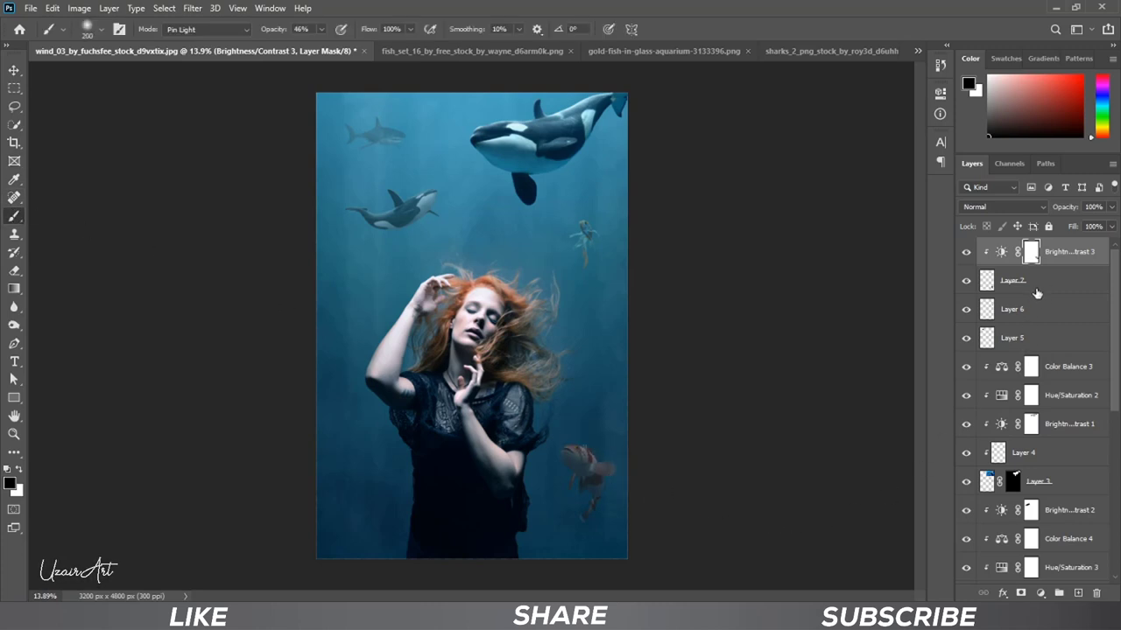
Add a Hue/Saturation adjustment above Layer 7 with saturation -4.
{"action": "left_click", "coordinate": [1037, 291]}
{"action": "left_click", "coordinate": [1040, 593]}
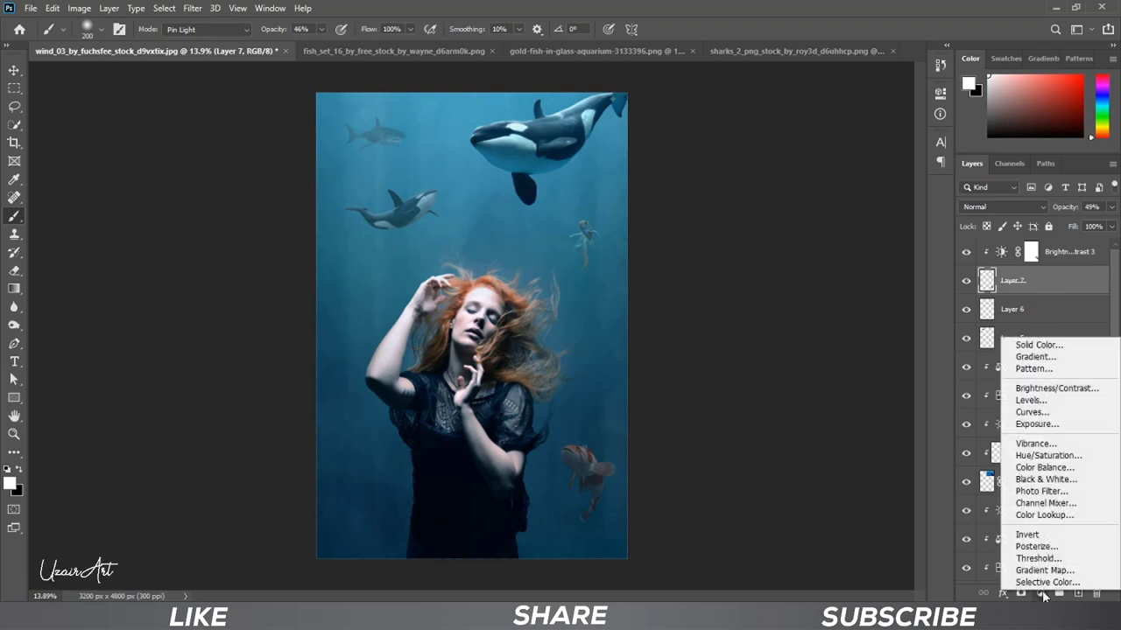
{"action": "left_click", "coordinate": [1051, 468]}
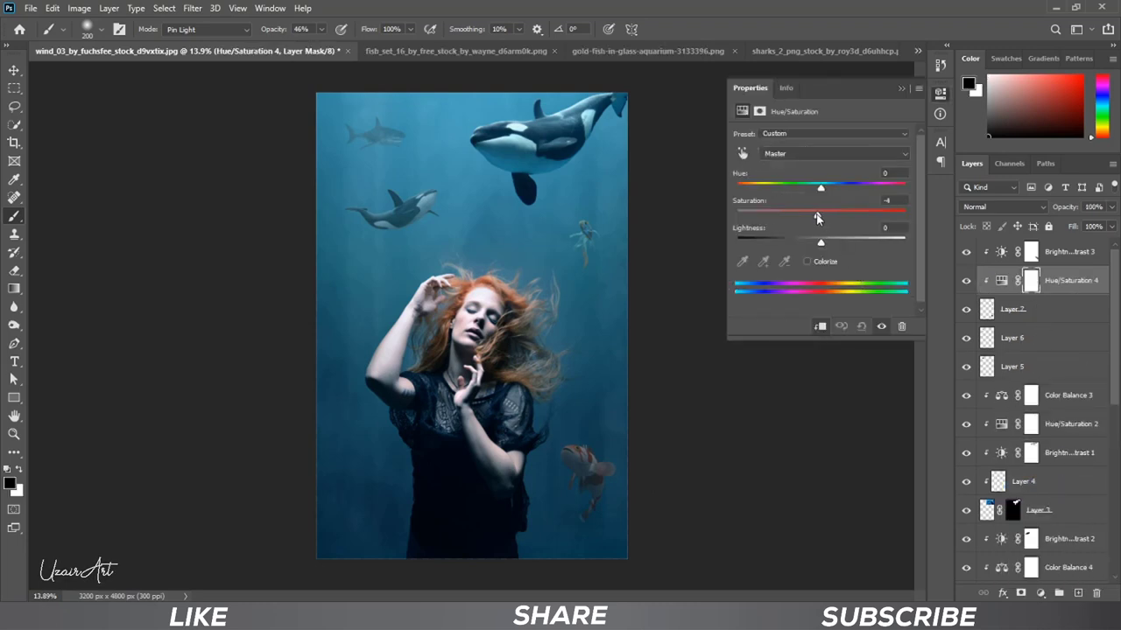
{"action": "left_click", "coordinate": [901, 88]}
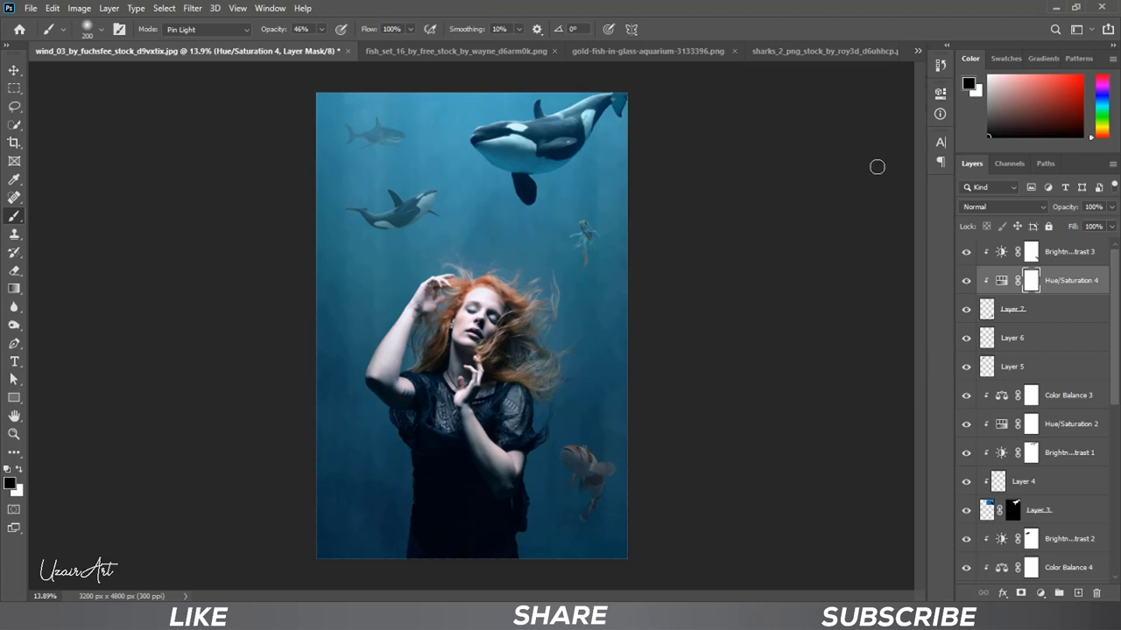
{"action": "left_click", "coordinate": [1019, 311]}
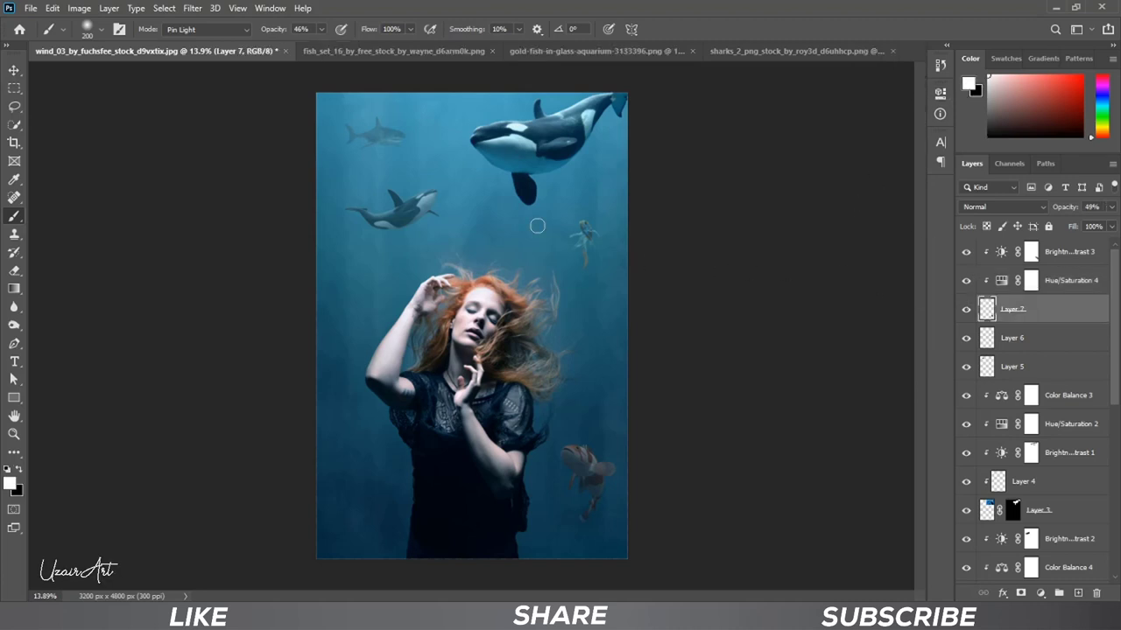
Apply a small-radius Gaussian Blur to the koi fish layer.
{"action": "left_click", "coordinate": [192, 8]}
{"action": "mouse_move", "coordinate": [229, 166]}
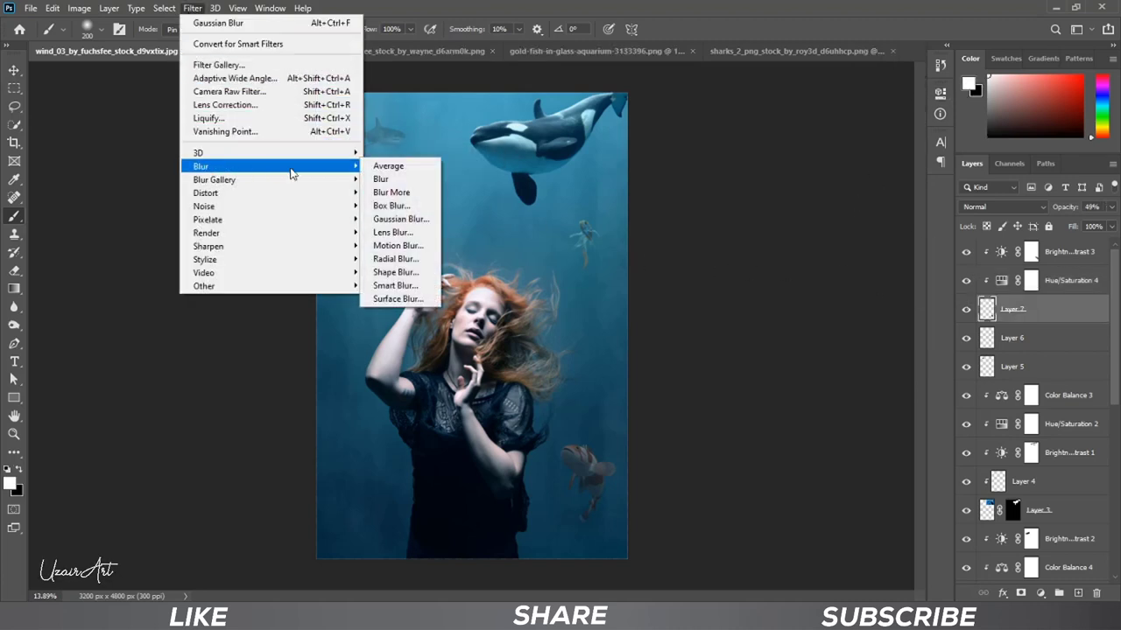
{"action": "left_click", "coordinate": [400, 219]}
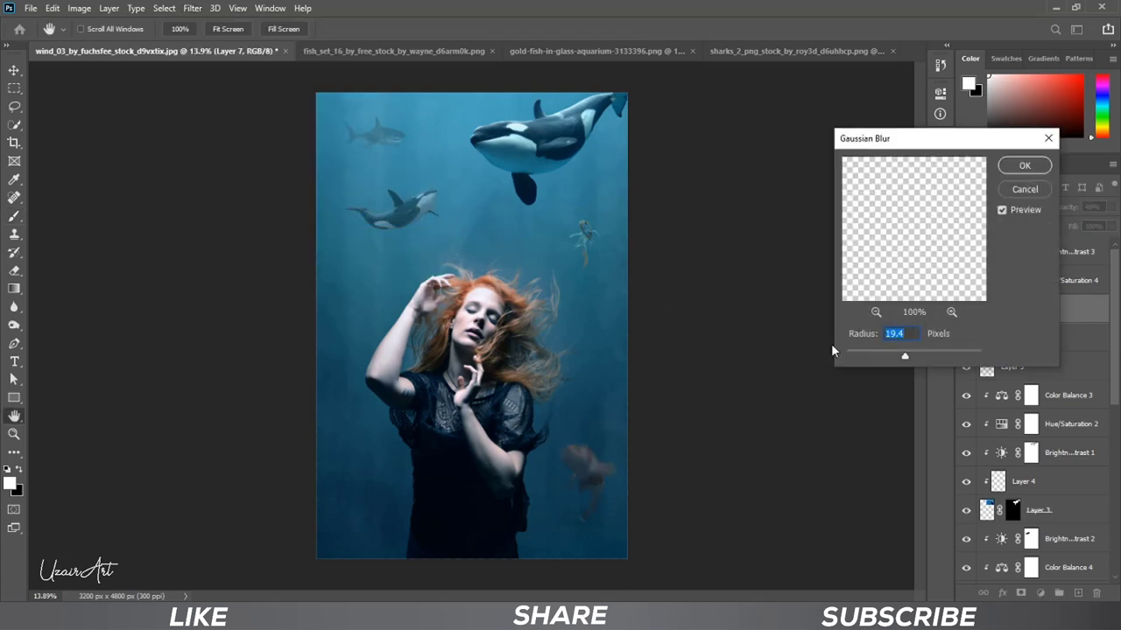
{"action": "left_click_drag", "start_coordinate": [856, 352], "coordinate": [858, 355]}
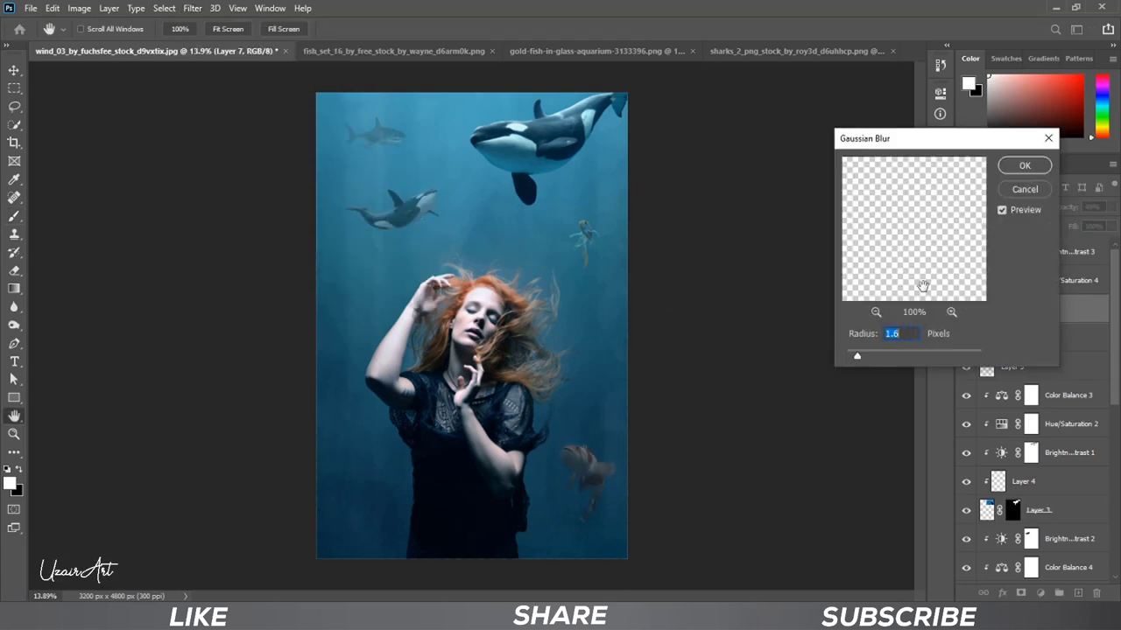
{"action": "left_click", "coordinate": [1012, 167]}
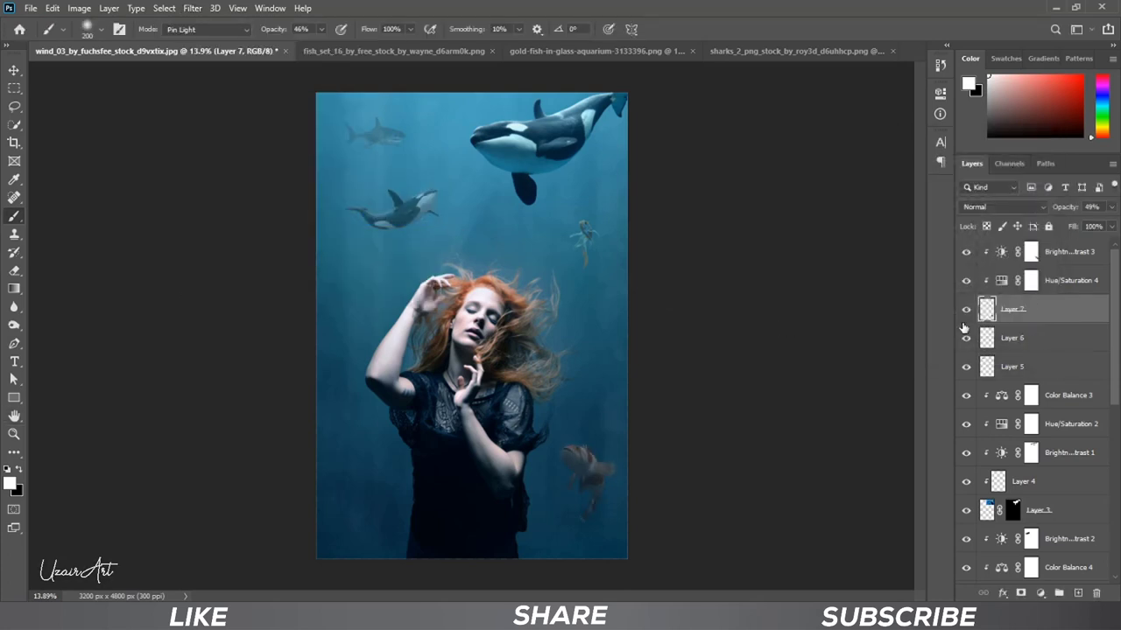
{"action": "left_click", "coordinate": [14, 70]}
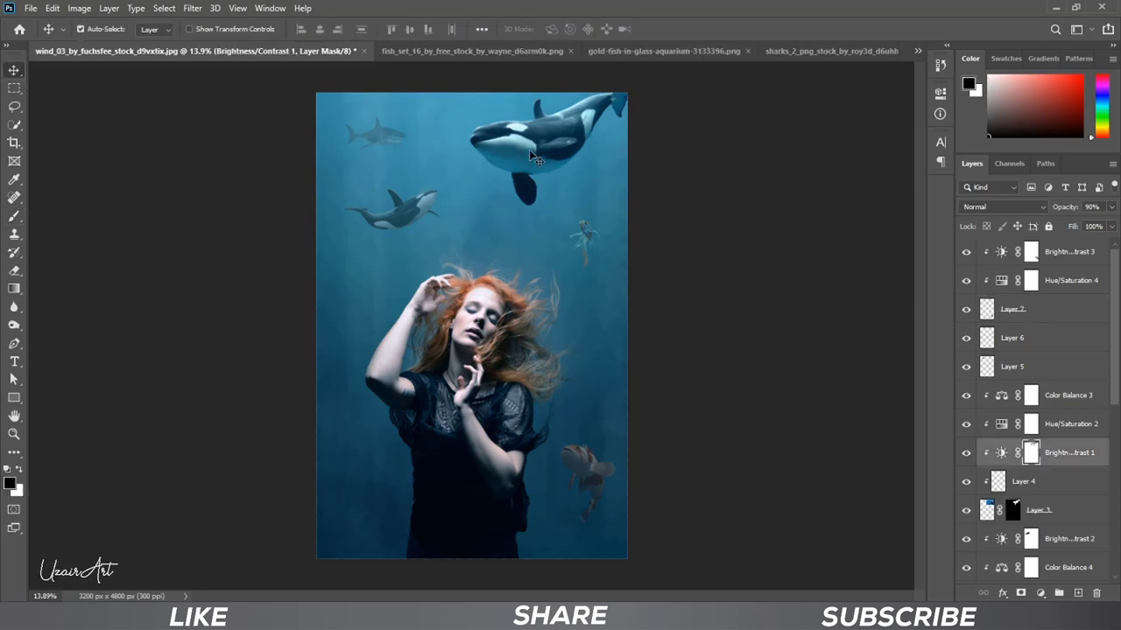
Apply a 2.2-pixel Gaussian Blur to the marine life layer.
{"action": "left_click", "coordinate": [986, 508]}
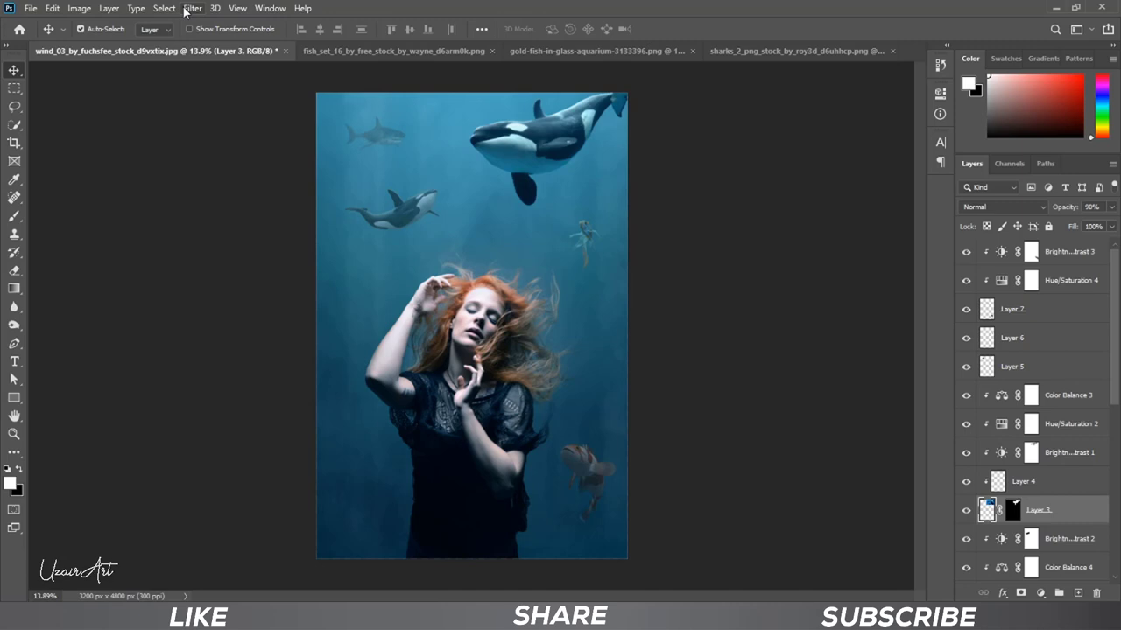
{"action": "scroll", "coordinate": [979, 474], "scroll_direction": "down", "scroll_amount": 3}
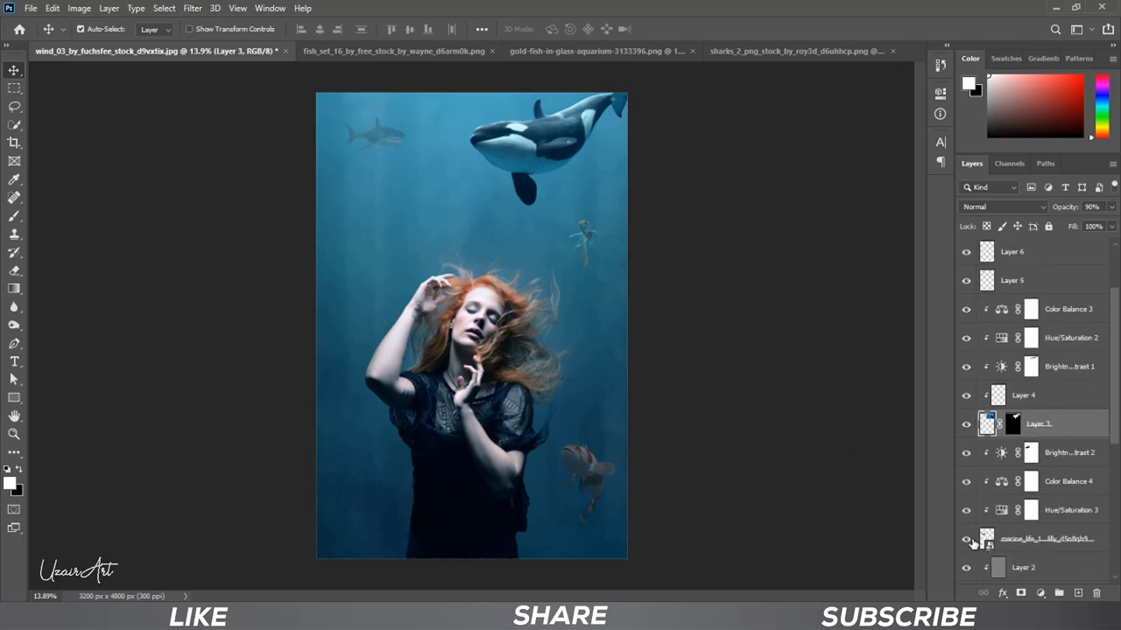
{"action": "left_click", "coordinate": [989, 541]}
{"action": "left_click", "coordinate": [192, 8]}
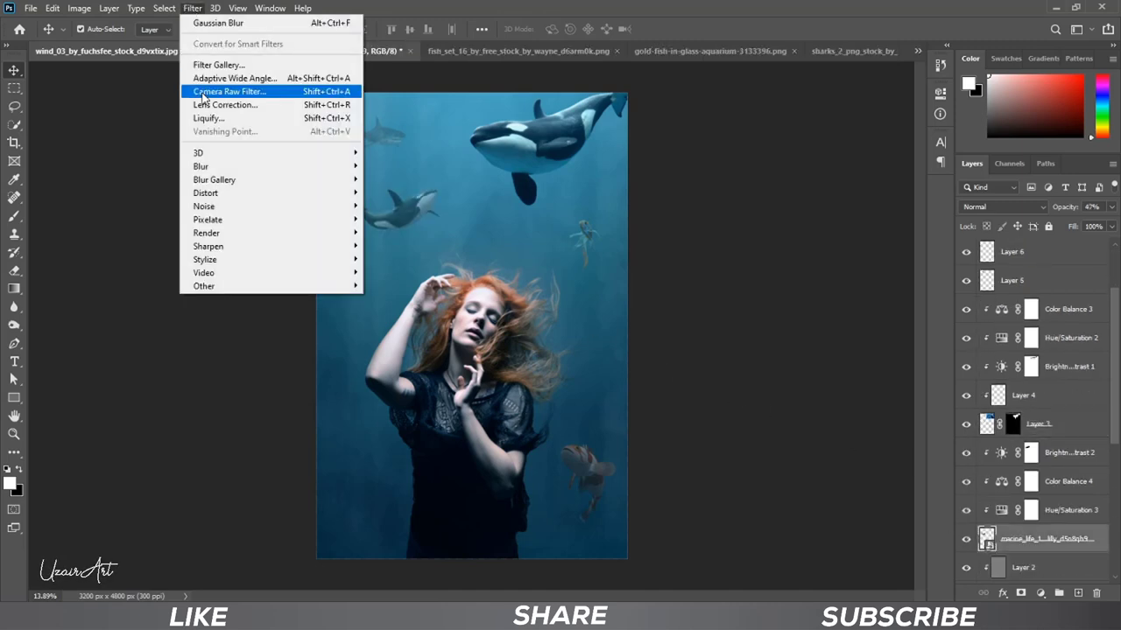
{"action": "mouse_move", "coordinate": [201, 167]}
{"action": "left_click", "coordinate": [420, 225]}
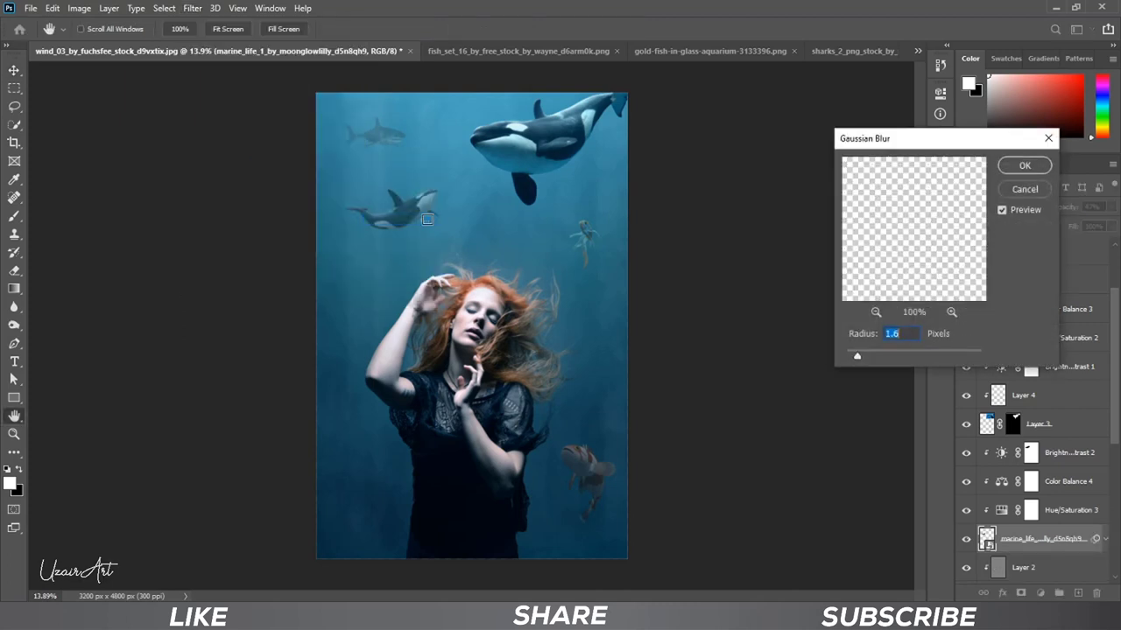
{"action": "left_click_drag", "start_coordinate": [857, 359], "coordinate": [863, 360]}
{"action": "left_click", "coordinate": [1012, 168]}
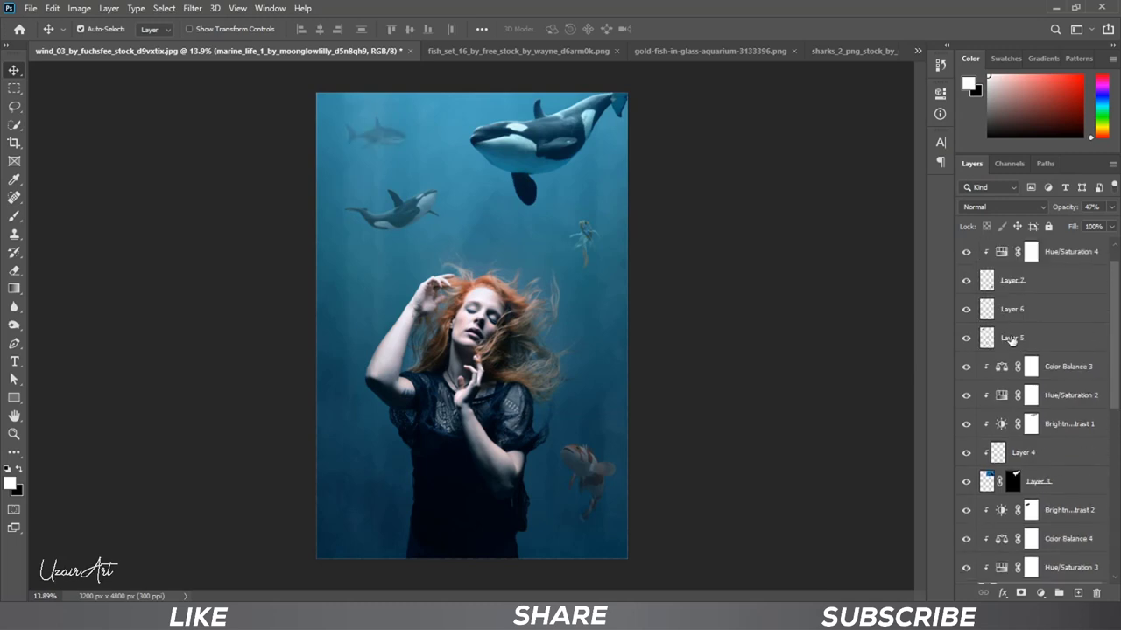
{"action": "left_click", "coordinate": [187, 13]}
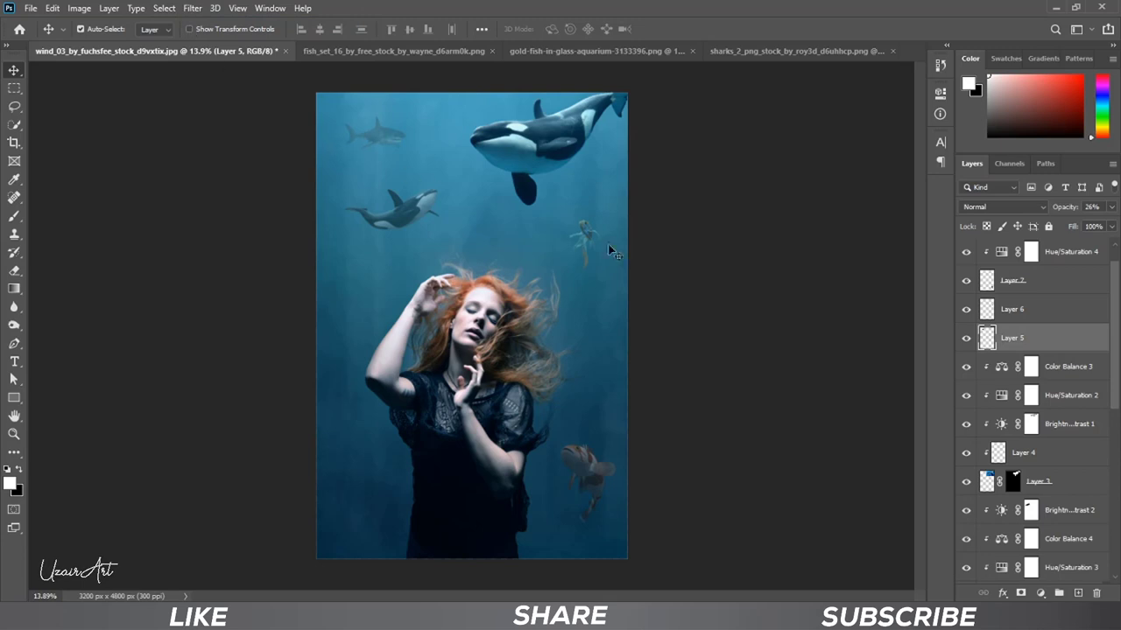
Apply a 1.5-pixel Gaussian Blur to Layer 6.
{"action": "left_click", "coordinate": [1031, 313]}
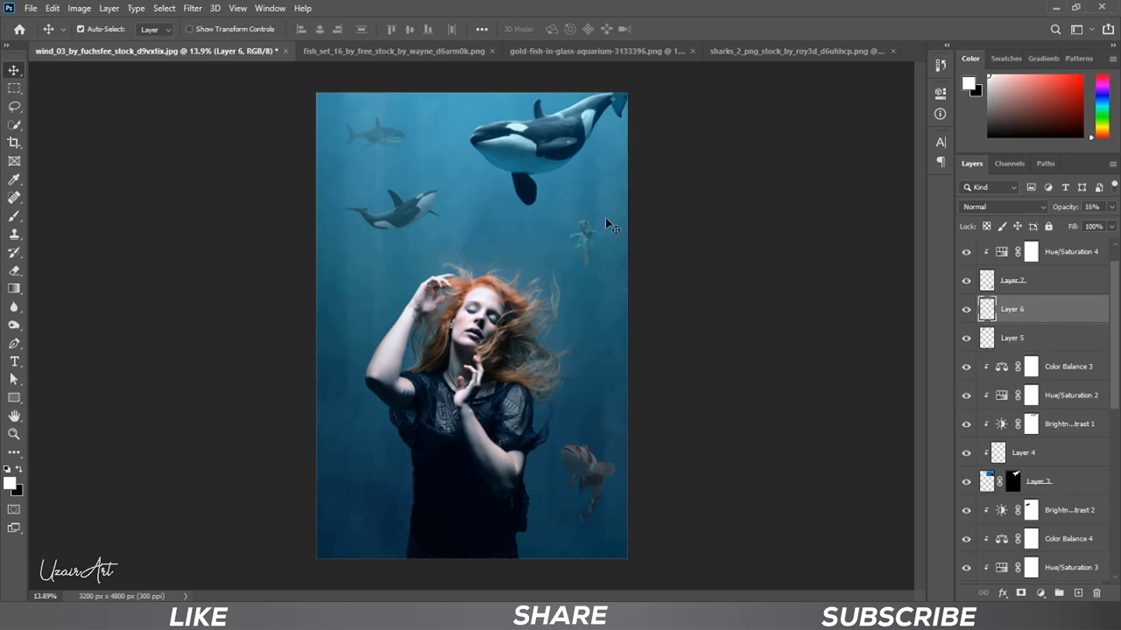
{"action": "left_click", "coordinate": [192, 8]}
{"action": "mouse_move", "coordinate": [210, 152]}
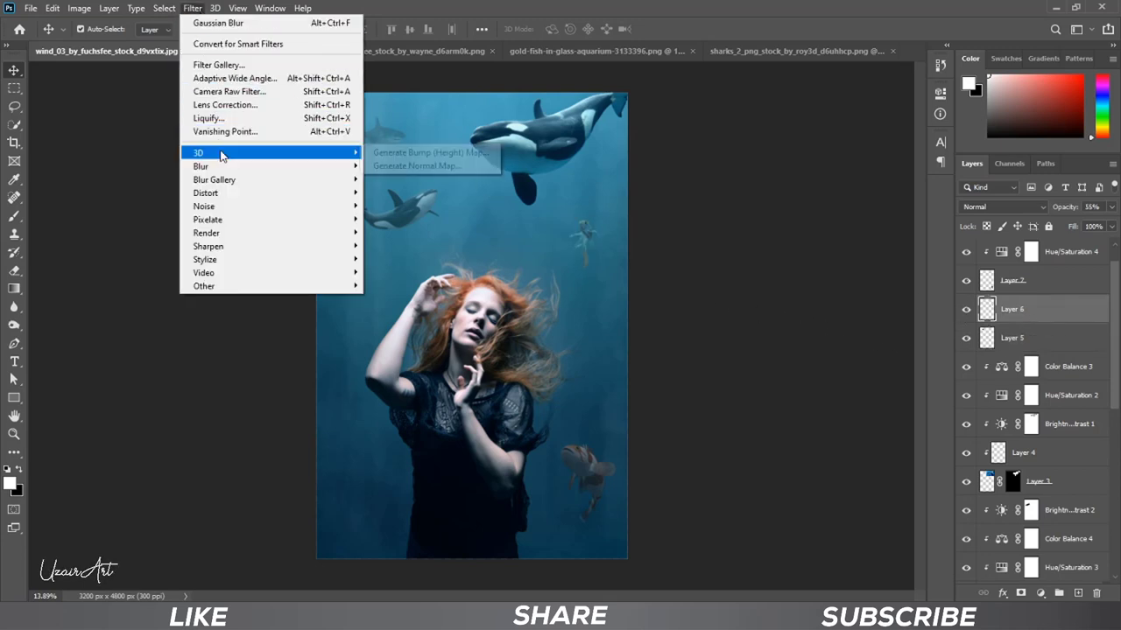
{"action": "left_click", "coordinate": [403, 221]}
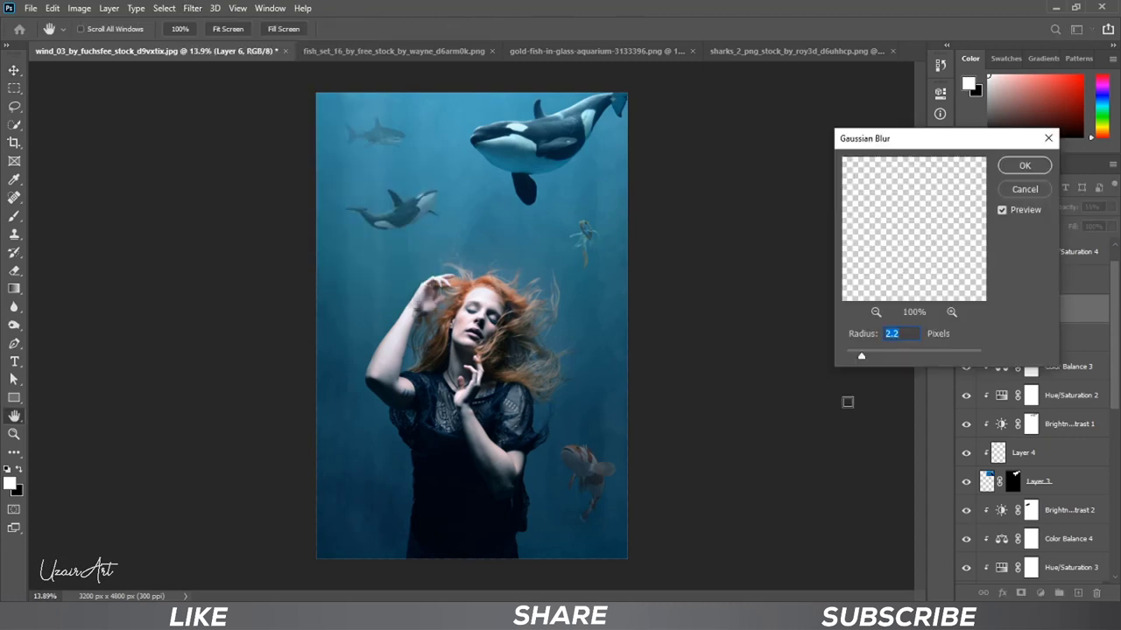
{"action": "left_click_drag", "start_coordinate": [861, 358], "coordinate": [856, 359]}
{"action": "left_click", "coordinate": [1006, 165]}
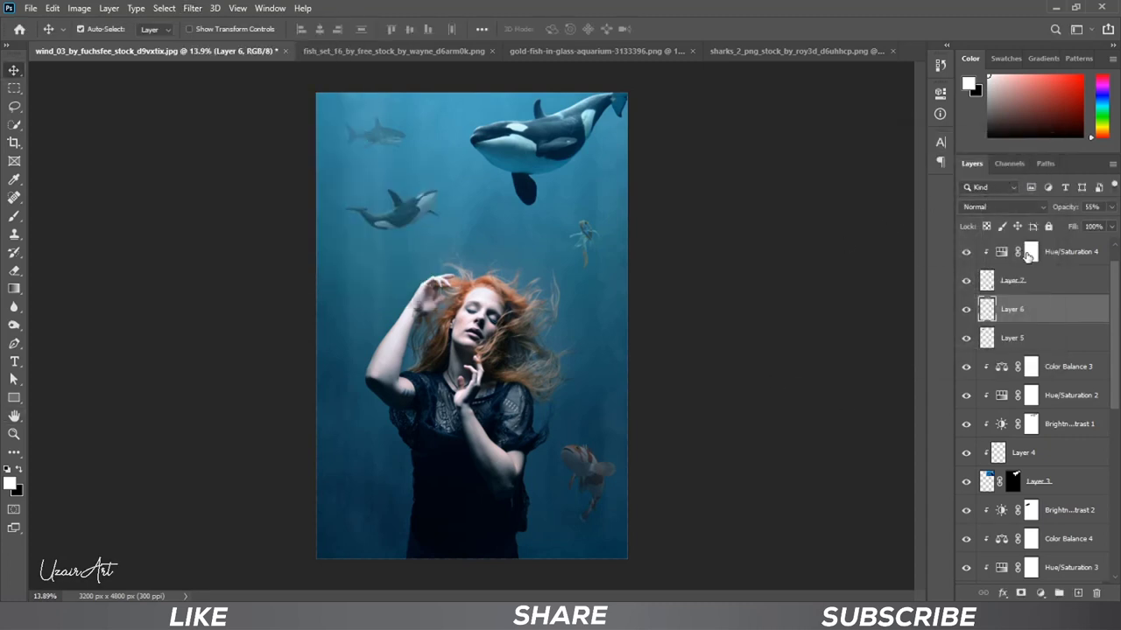
Close the gold-fish and sharks source images and return to the fish set.
{"action": "left_click", "coordinate": [618, 51]}
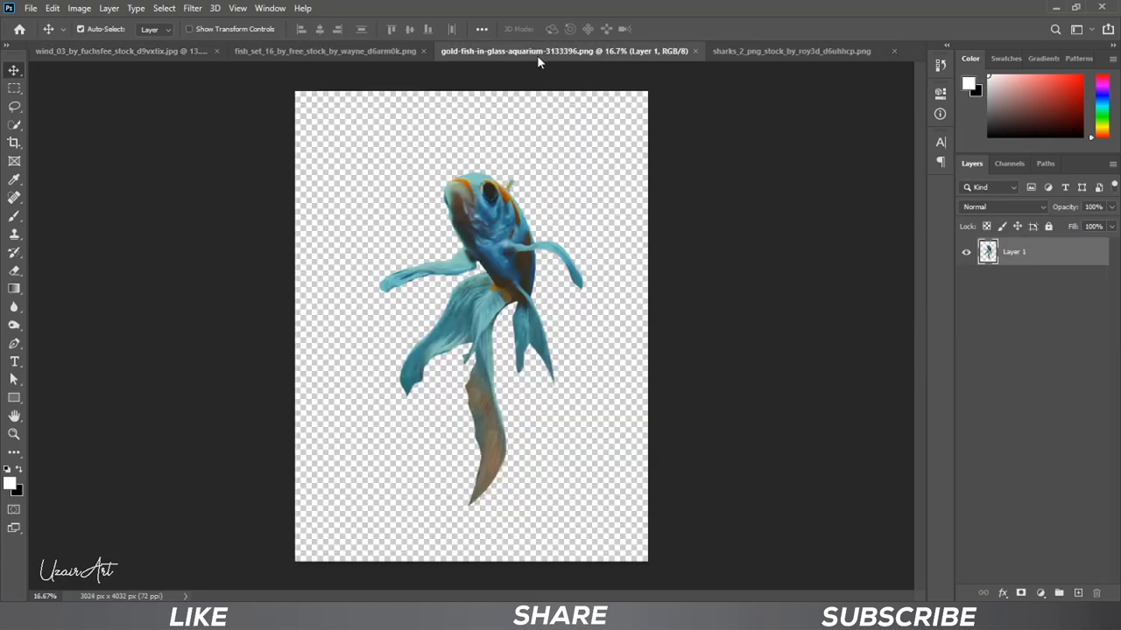
{"action": "left_click", "coordinate": [689, 51]}
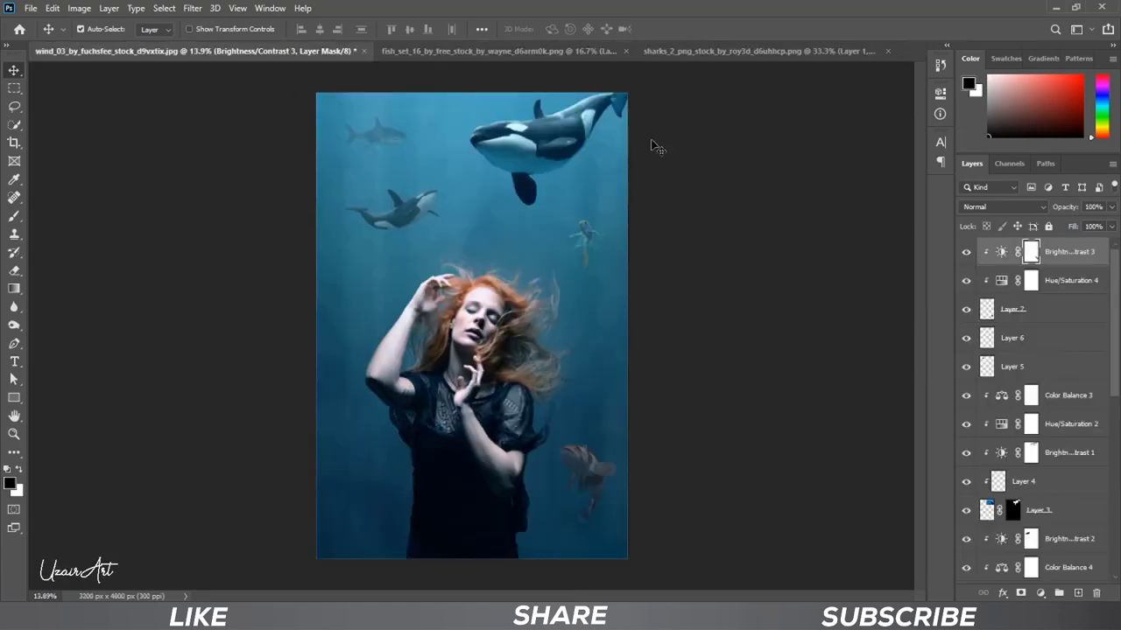
{"action": "left_click", "coordinate": [727, 51]}
{"action": "left_click", "coordinate": [887, 51]}
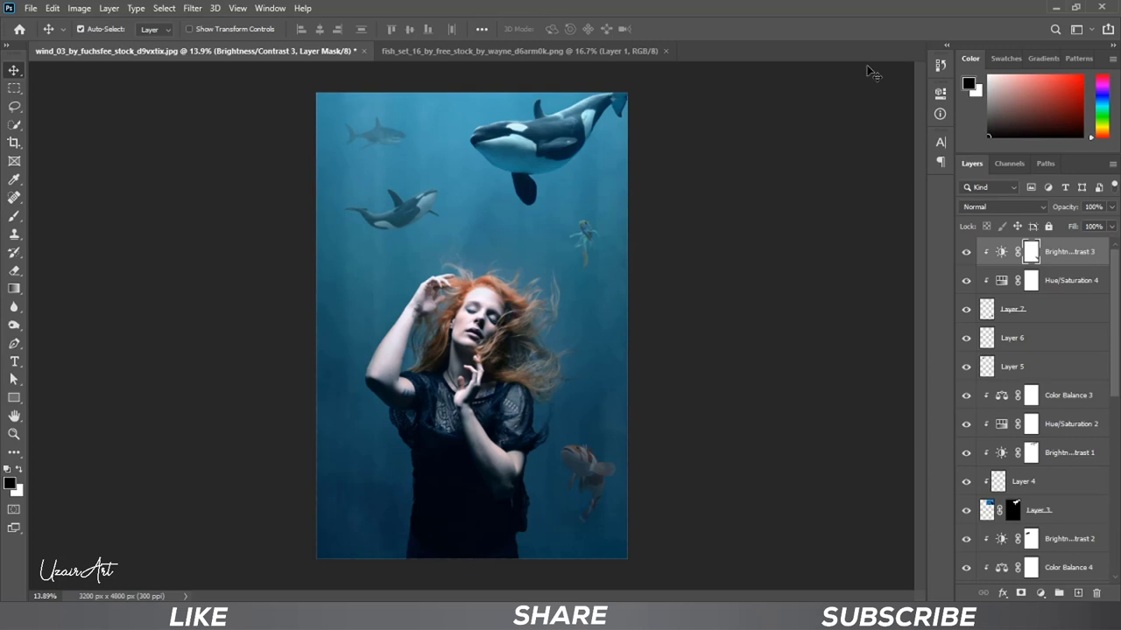
{"action": "left_click", "coordinate": [550, 51]}
Lasso the upper-left fish into the composite and shrink it left of the woman.
{"action": "left_click", "coordinate": [15, 109]}
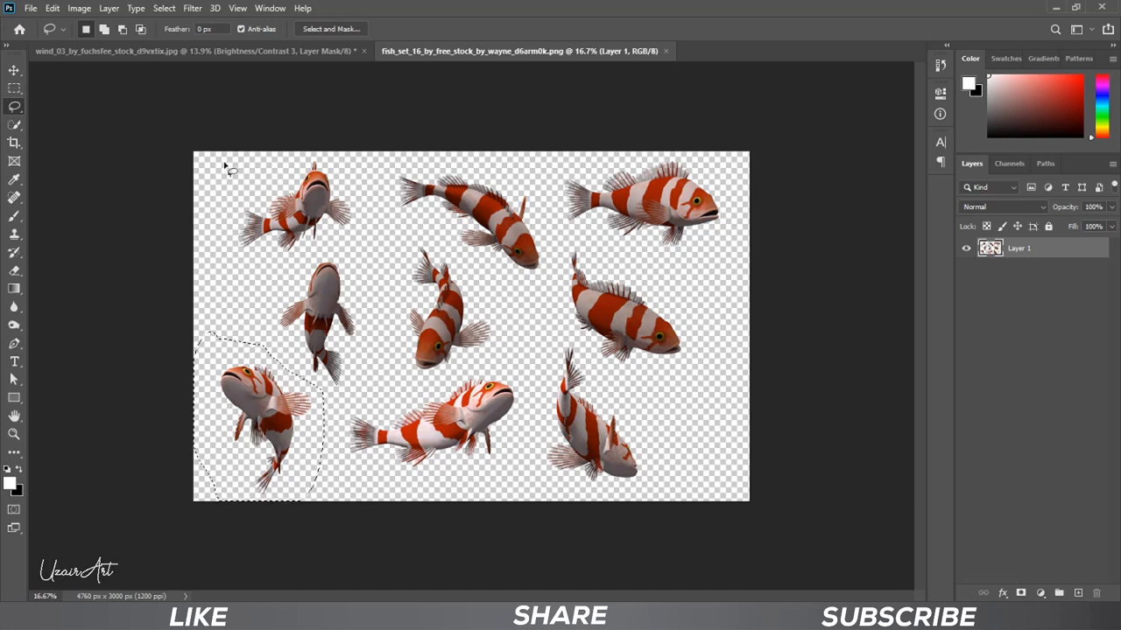
{"action": "mouse_move", "coordinate": [226, 156]}
{"action": "left_mouse_down"}
{"action": "mouse_move", "coordinate": [315, 250]}
{"action": "mouse_move", "coordinate": [239, 155]}
{"action": "left_mouse_up"}
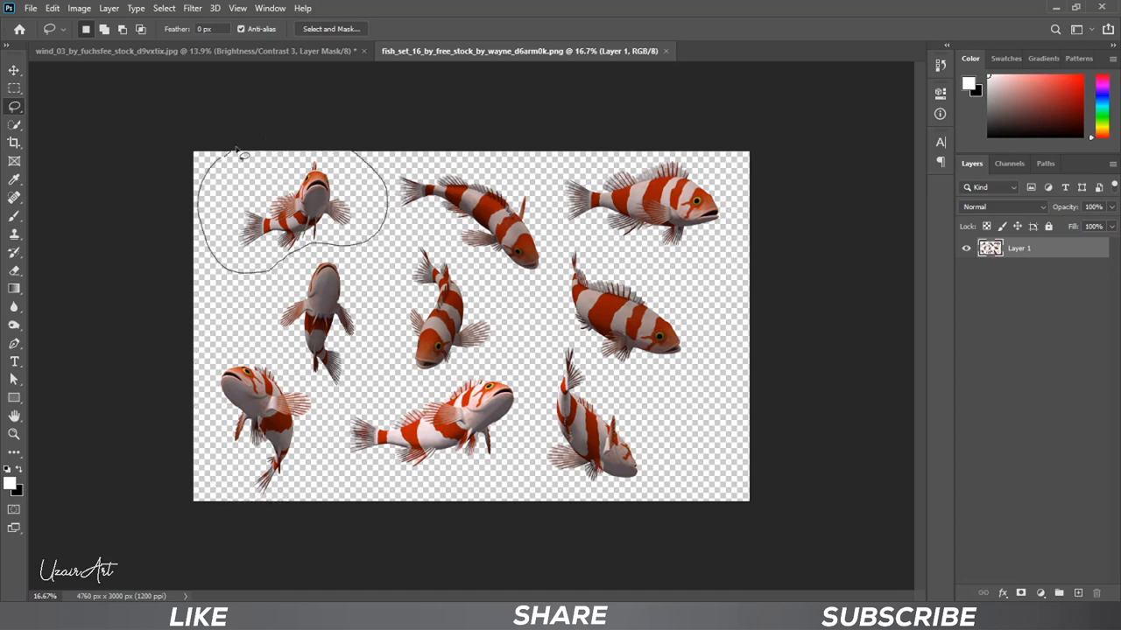
{"action": "key", "text": "v"}
{"action": "left_click_drag", "start_coordinate": [325, 198], "coordinate": [385, 343]}
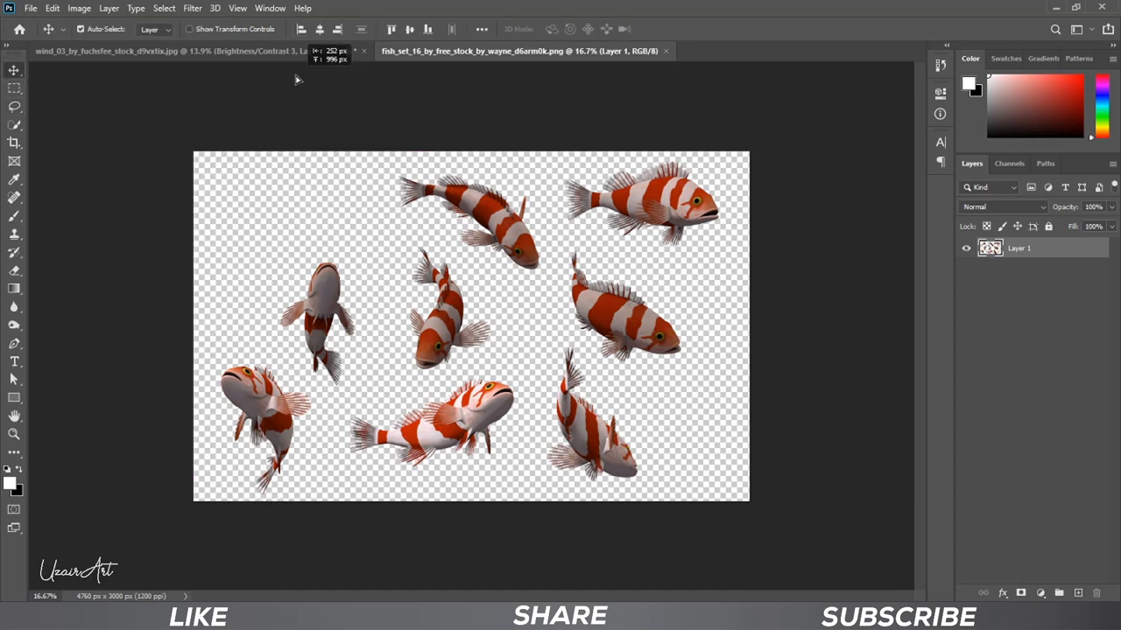
{"action": "key", "text": "ctrl+t"}
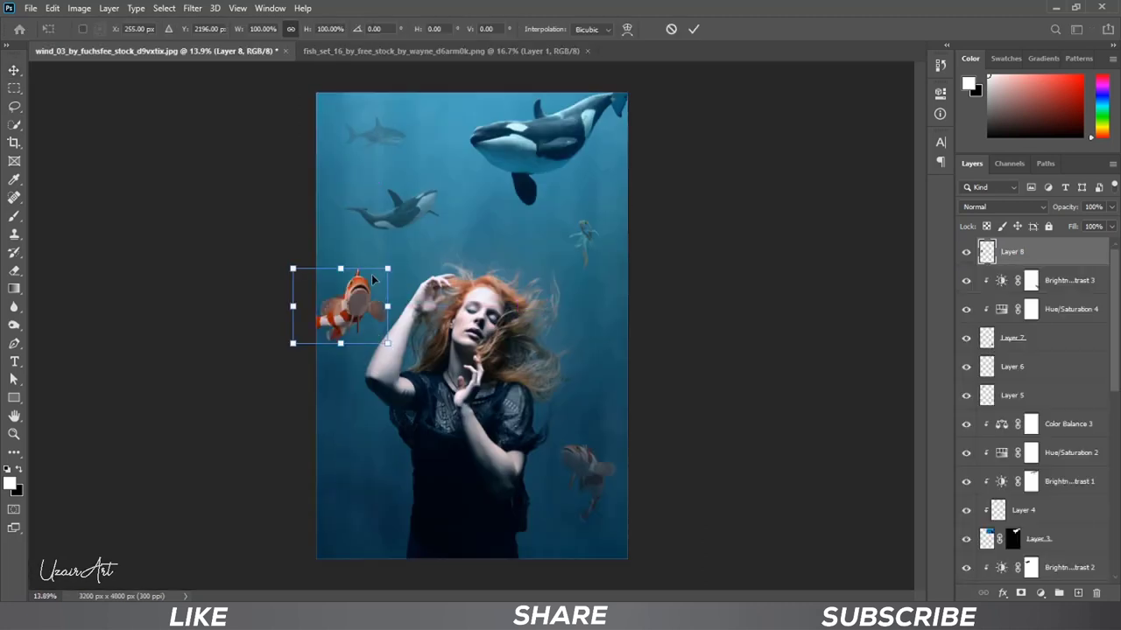
{"action": "mouse_move", "coordinate": [375, 264]}
{"action": "left_mouse_down"}
{"action": "mouse_move", "coordinate": [326, 318]}
{"action": "mouse_move", "coordinate": [337, 382]}
{"action": "mouse_move", "coordinate": [348, 293]}
{"action": "left_mouse_up"}
{"action": "left_click", "coordinate": [693, 29]}
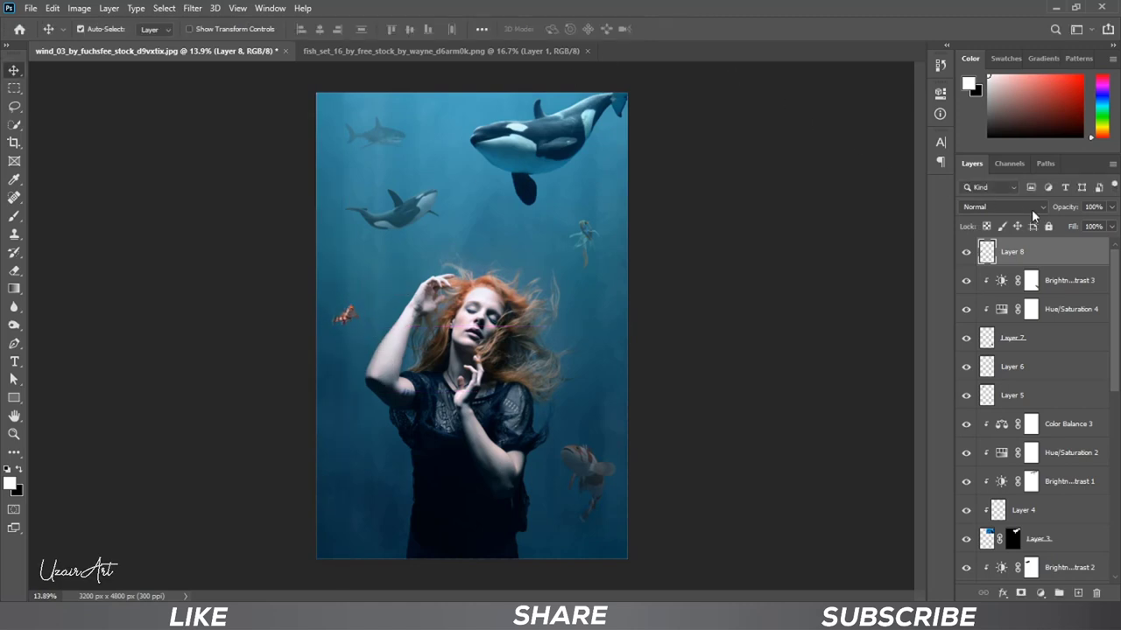
Fade the new fish layer, Layer 8, to 27% opacity.
{"action": "left_click_drag", "start_coordinate": [1111, 208], "coordinate": [1061, 225]}
{"action": "key", "text": "ctrl+t"}
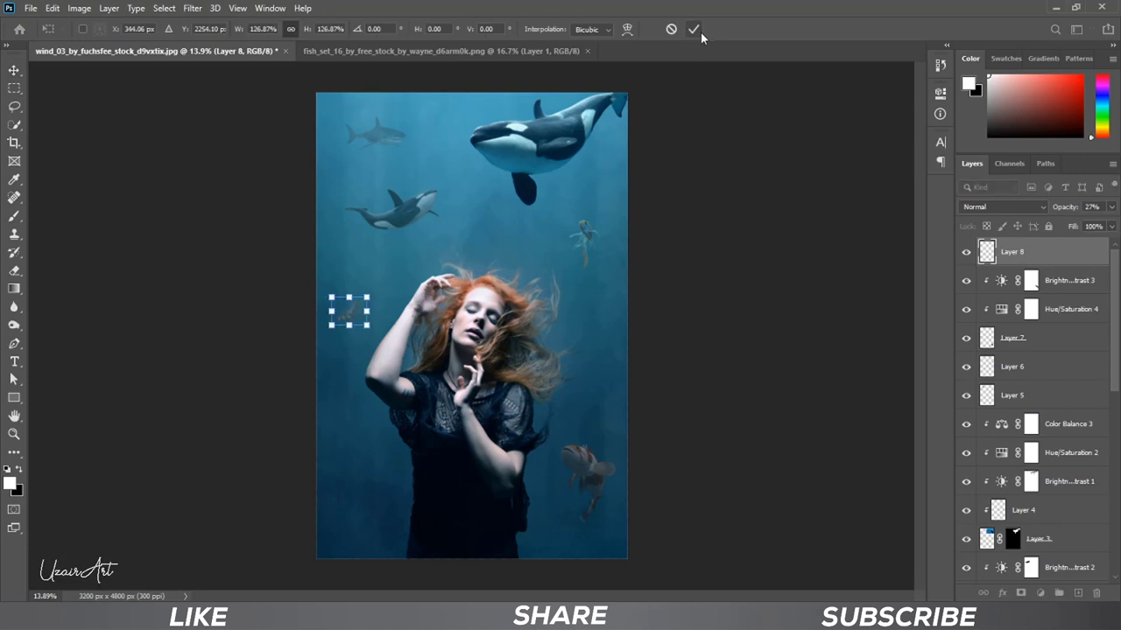
{"action": "left_click", "coordinate": [696, 29]}
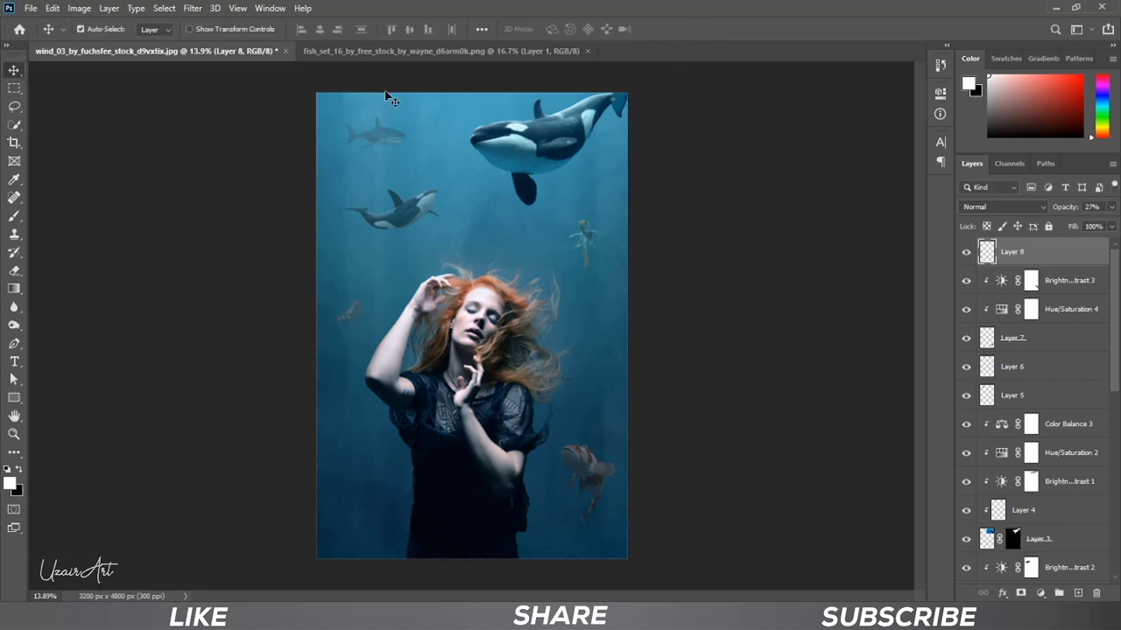
{"action": "left_click", "coordinate": [192, 7]}
{"action": "left_click", "coordinate": [219, 20]}
{"action": "scroll", "coordinate": [706, 376], "scroll_direction": "down", "scroll_amount": 2}
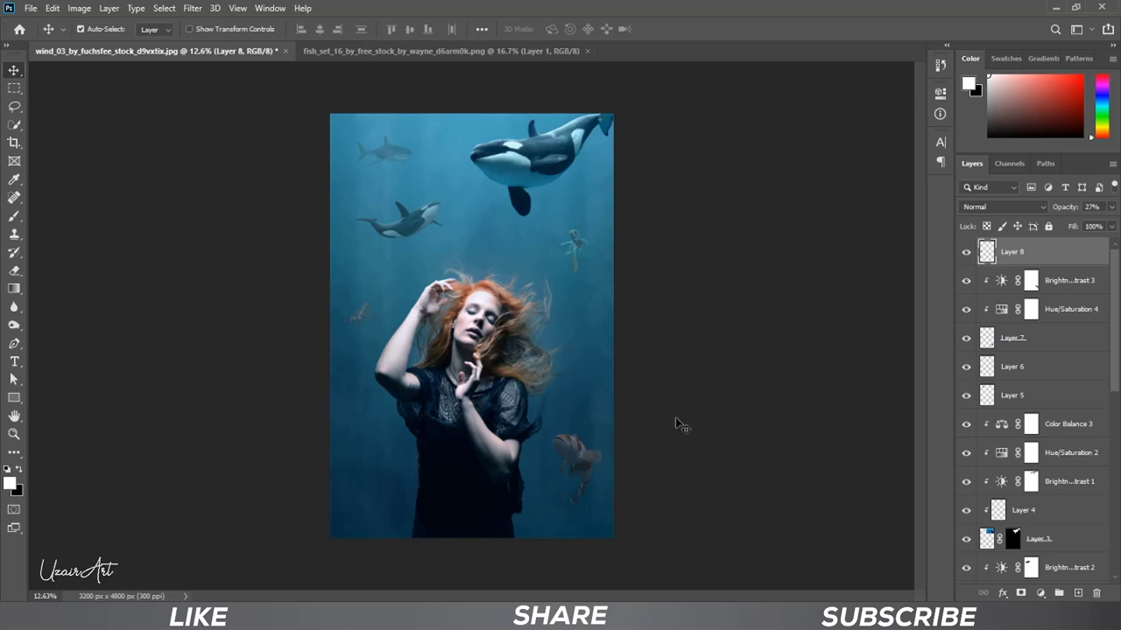
{"action": "scroll", "coordinate": [550, 412], "scroll_direction": "up", "scroll_amount": 2}
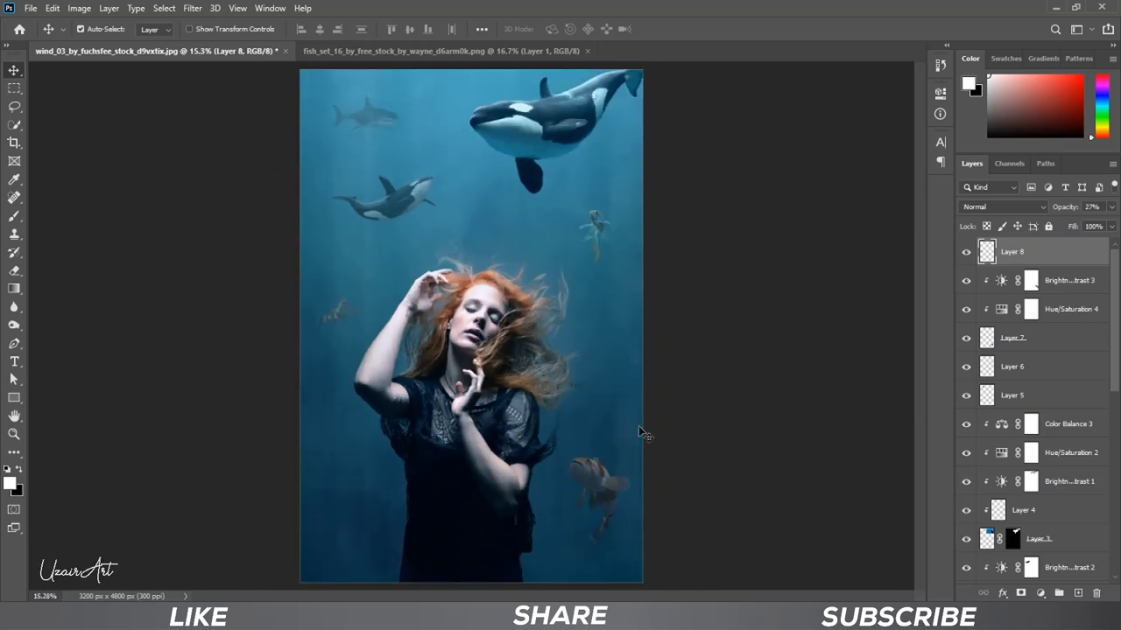
Place the heavenly_light image as an embedded layer and move it up over the canvas.
{"action": "left_click", "coordinate": [33, 11]}
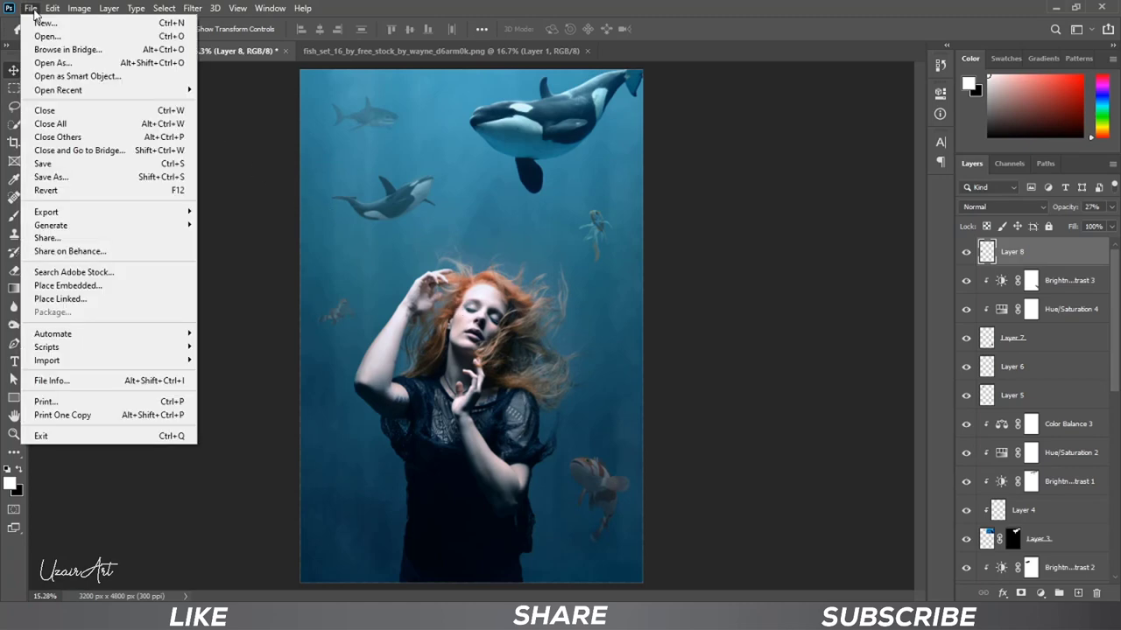
{"action": "left_click", "coordinate": [102, 287]}
{"action": "left_click", "coordinate": [551, 133]}
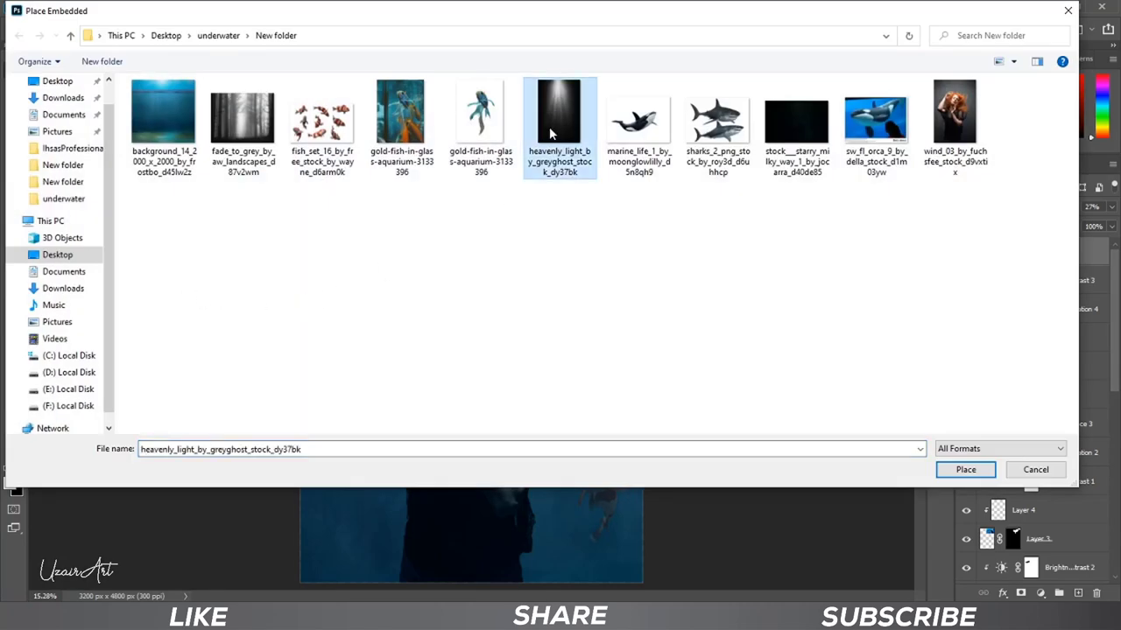
{"action": "left_click", "coordinate": [963, 470]}
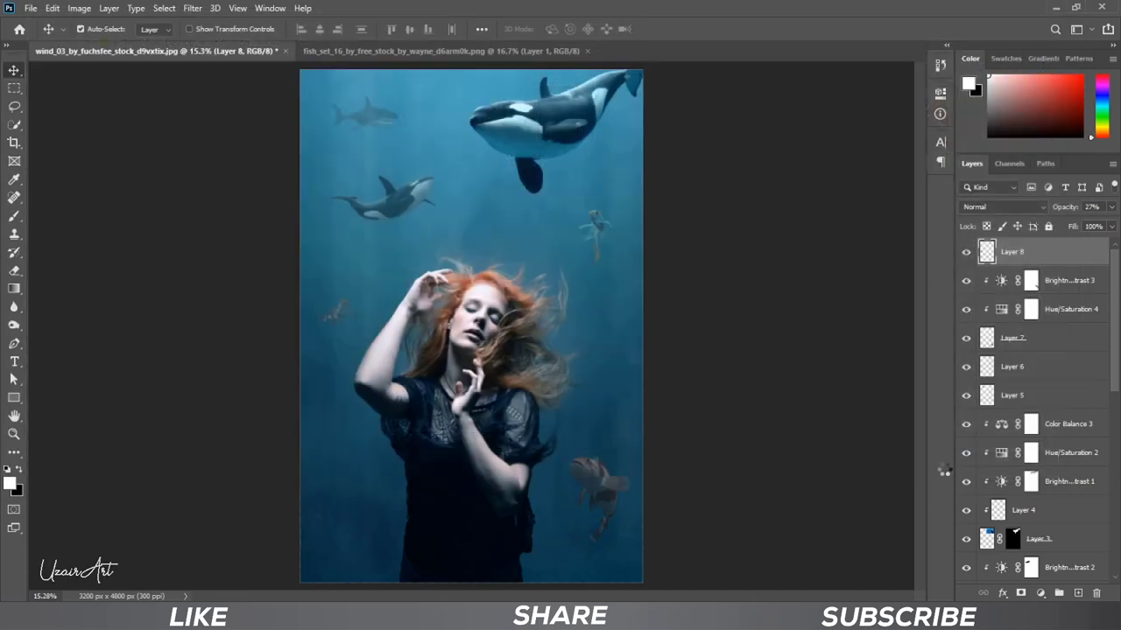
{"action": "key", "text": "ctrl+minus"}
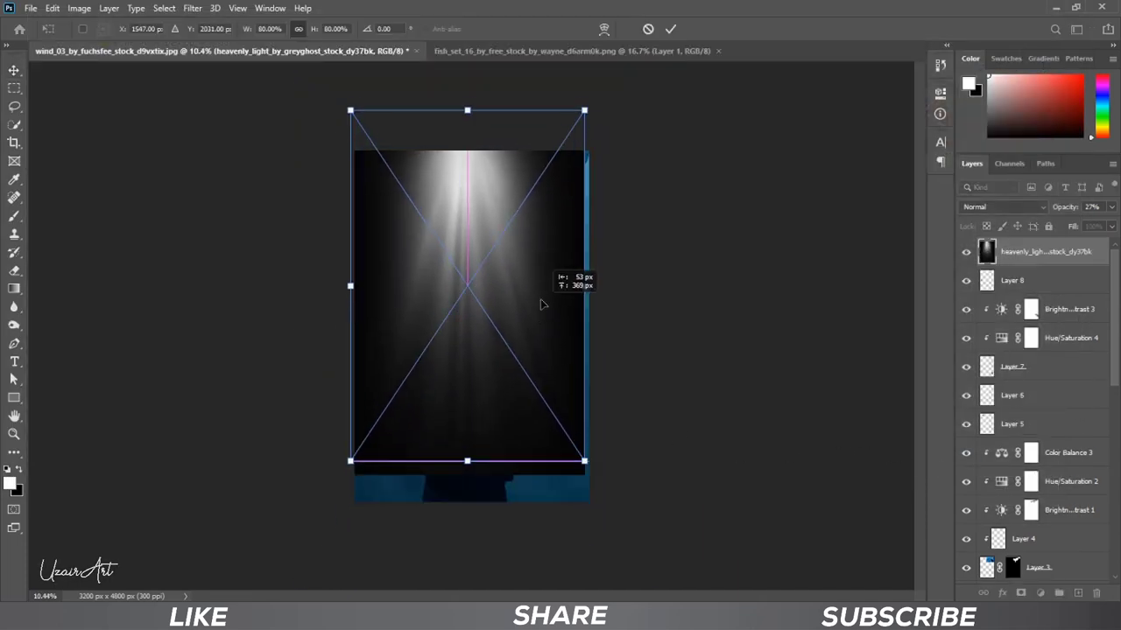
{"action": "left_click_drag", "start_coordinate": [543, 371], "coordinate": [544, 302]}
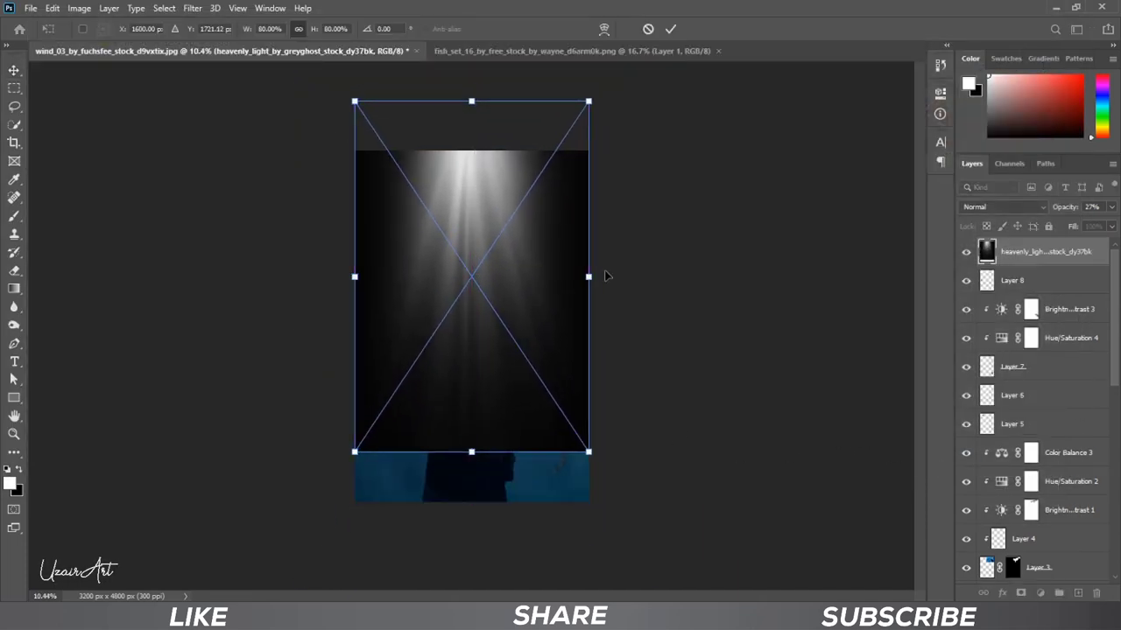
Set the light layer to Screen and enlarge it across the top so rays shine down.
{"action": "left_click", "coordinate": [975, 210]}
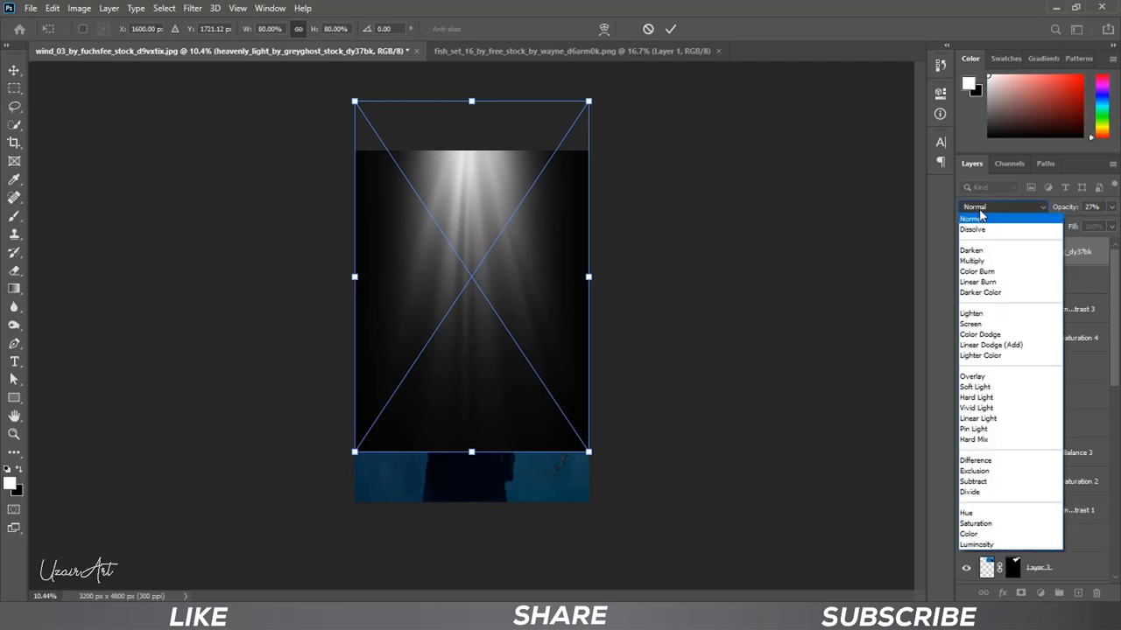
{"action": "left_click", "coordinate": [1005, 326]}
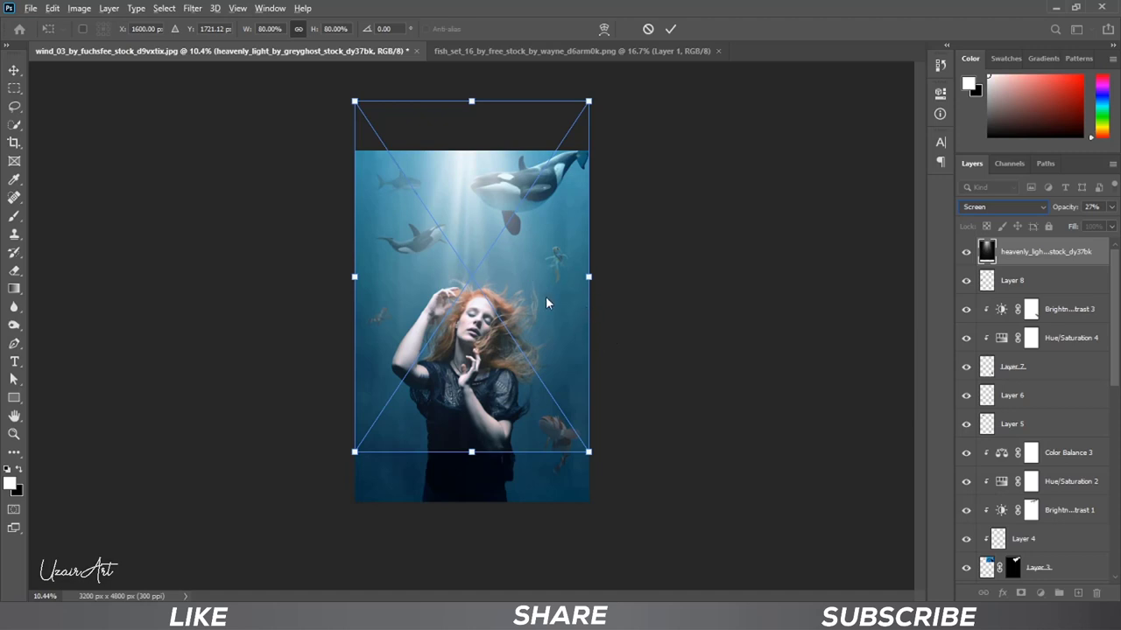
{"action": "left_click_drag", "start_coordinate": [588, 277], "coordinate": [615, 245]}
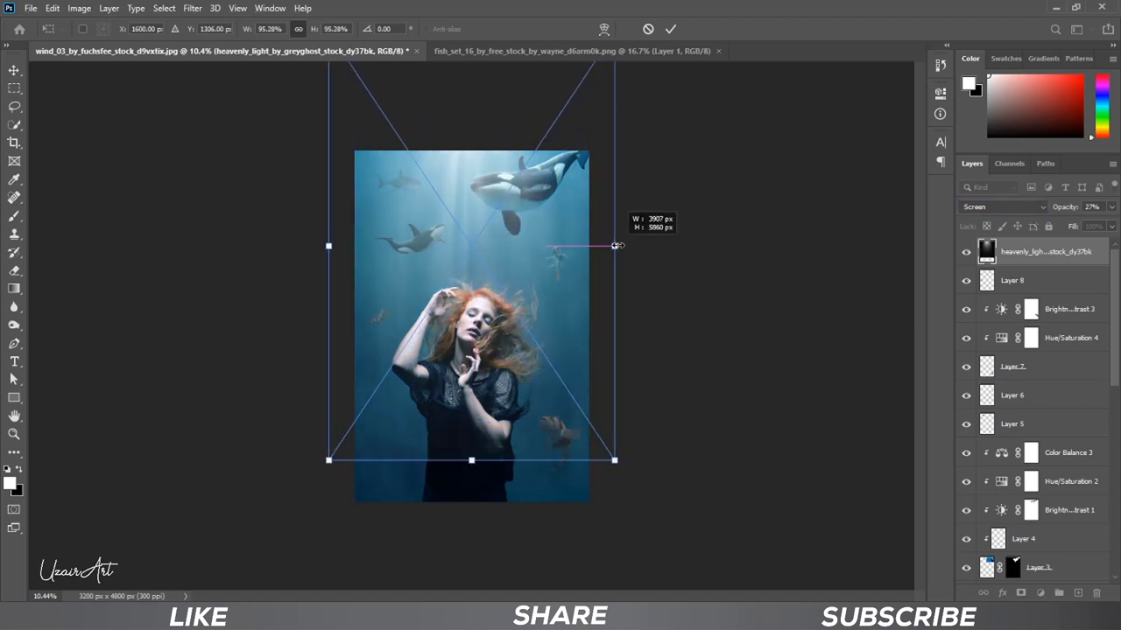
{"action": "left_click_drag", "start_coordinate": [615, 245], "coordinate": [651, 245]}
{"action": "mouse_move", "coordinate": [490, 386]}
{"action": "left_mouse_down"}
{"action": "mouse_move", "coordinate": [504, 311]}
{"action": "mouse_move", "coordinate": [570, 207]}
{"action": "mouse_move", "coordinate": [527, 233]}
{"action": "mouse_move", "coordinate": [533, 263]}
{"action": "left_mouse_up"}
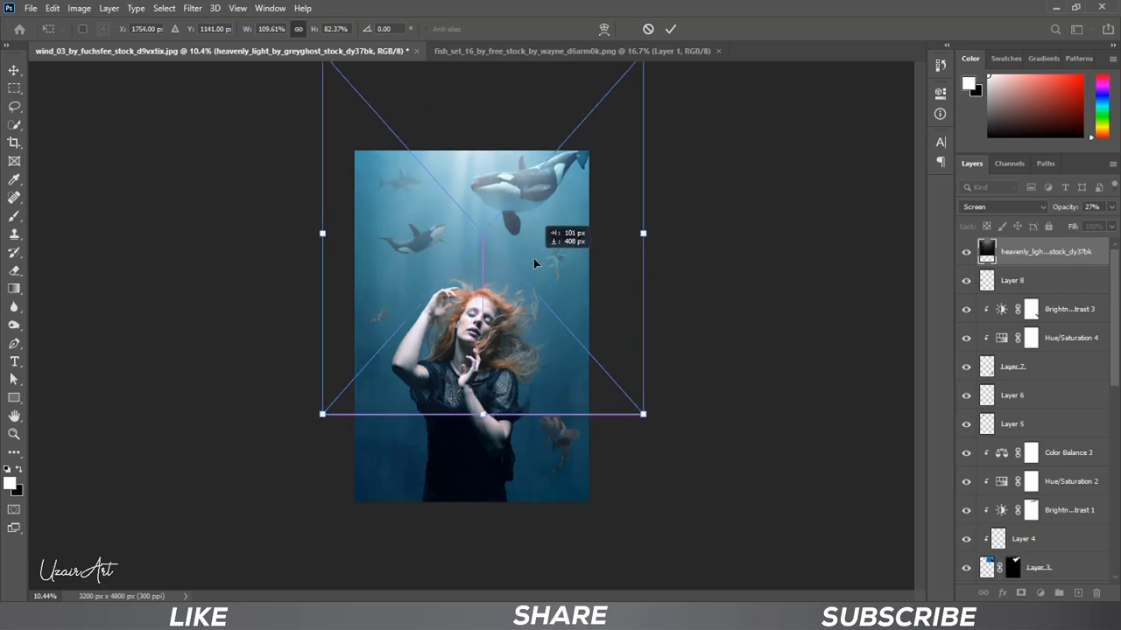
{"action": "left_click", "coordinate": [669, 29]}
{"action": "key", "text": "ctrl+0"}
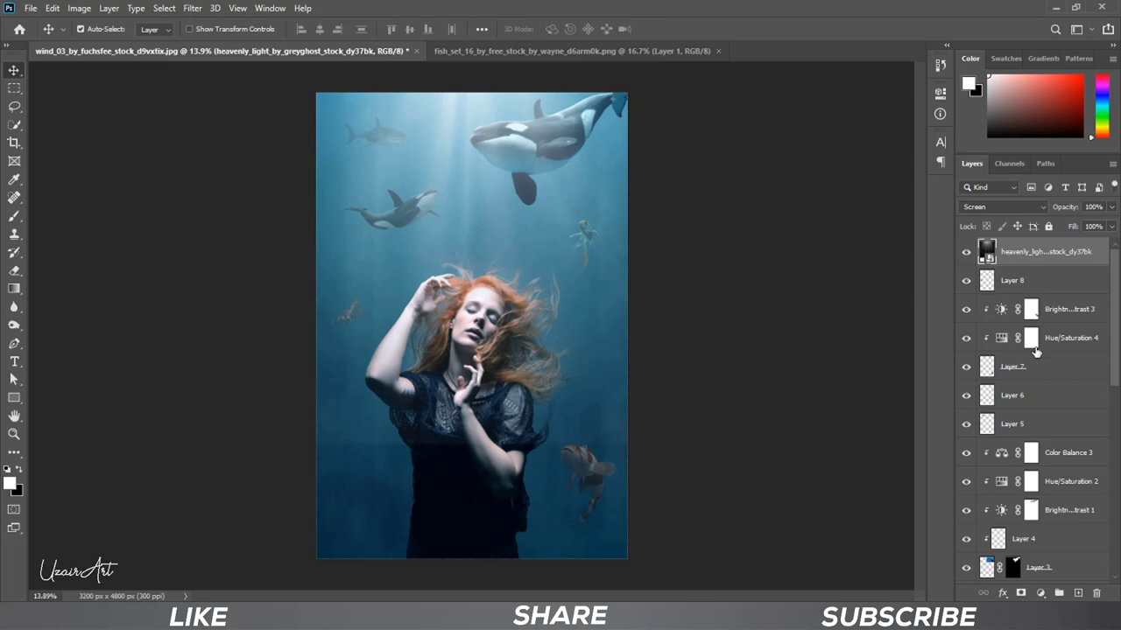
Add a Levels adjustment clipped to the light rays, with black input 9 and white input near 241.
{"action": "left_click", "coordinate": [1040, 593]}
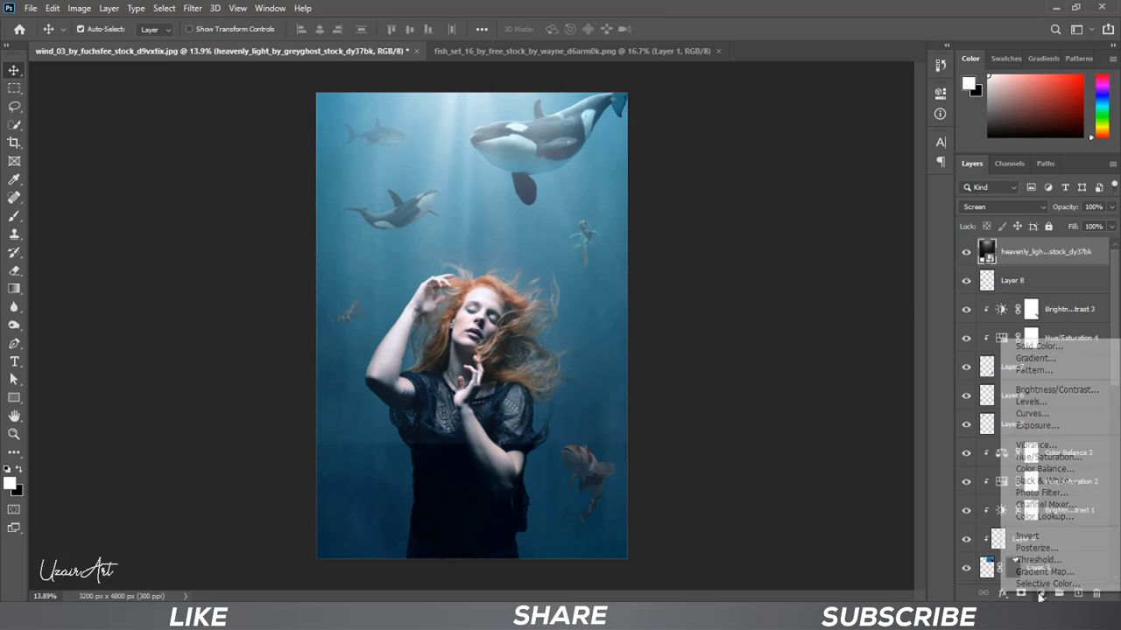
{"action": "left_click", "coordinate": [1047, 405]}
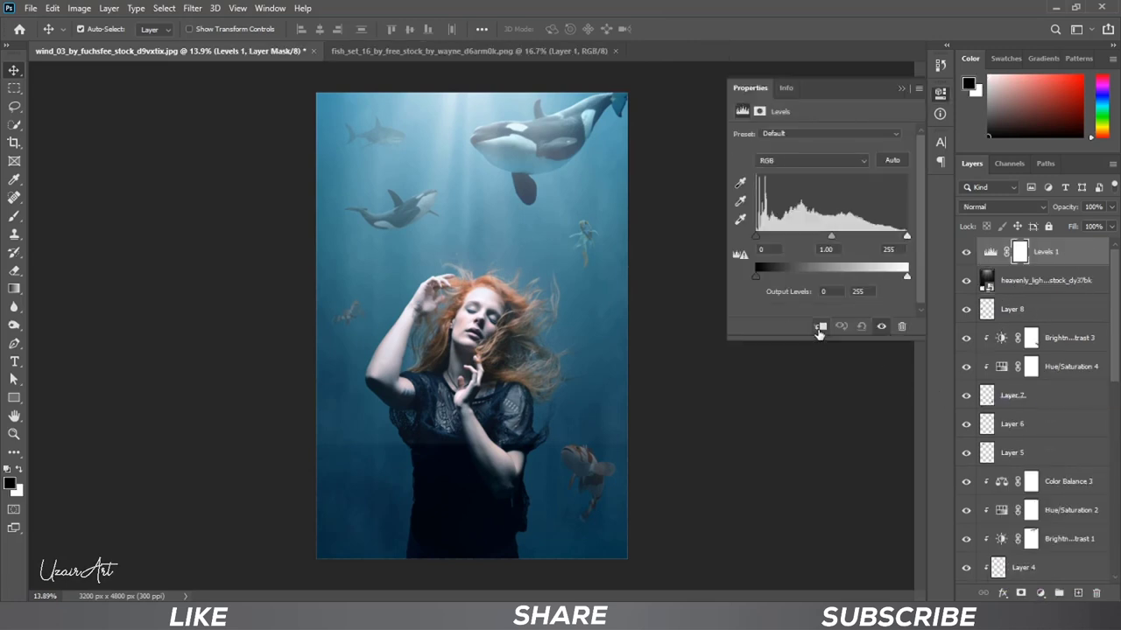
{"action": "left_click", "coordinate": [819, 327]}
{"action": "left_click_drag", "start_coordinate": [757, 238], "coordinate": [761, 238]}
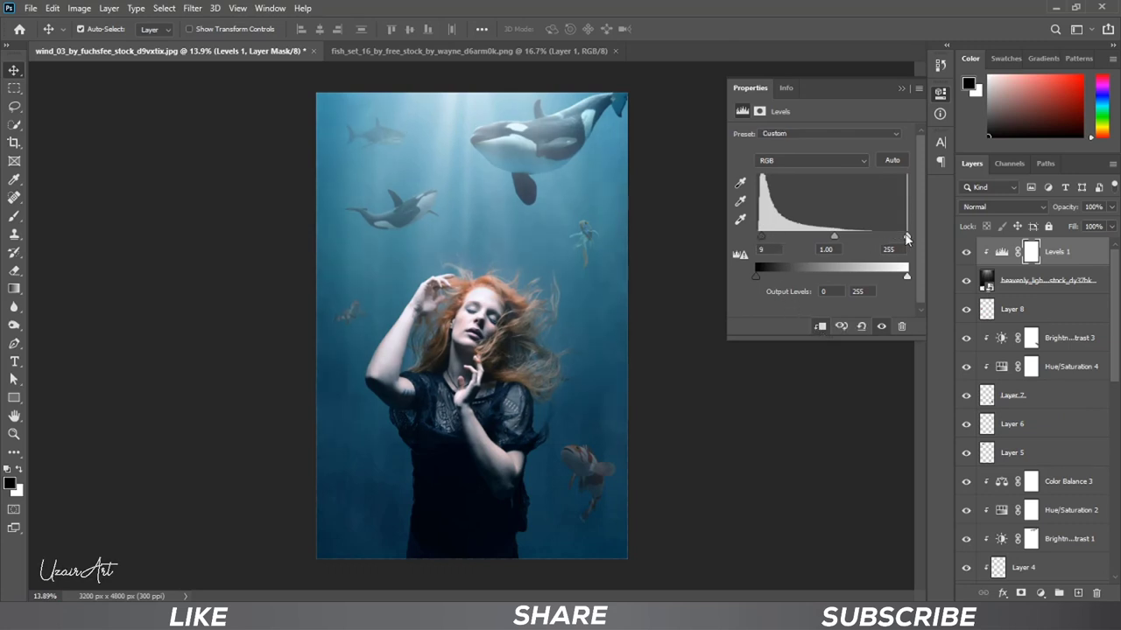
{"action": "left_click_drag", "start_coordinate": [907, 238], "coordinate": [900, 241]}
{"action": "left_click", "coordinate": [900, 89]}
Lower the heavenly light layer's opacity to about 84%.
{"action": "left_click", "coordinate": [966, 280]}
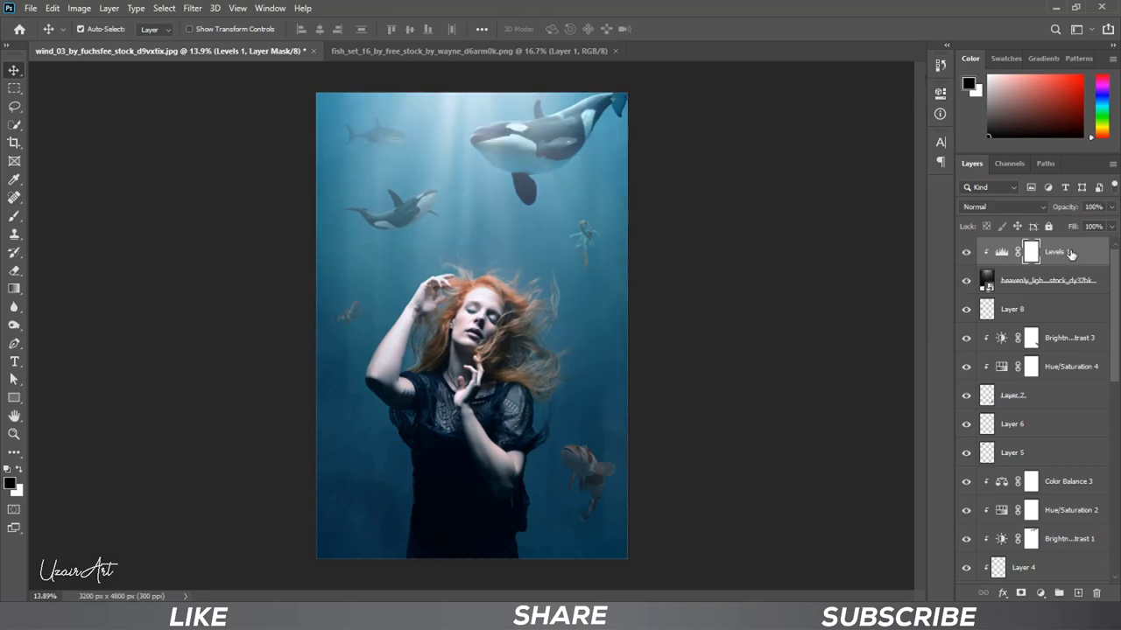
{"action": "left_click", "coordinate": [1077, 282]}
{"action": "left_click", "coordinate": [1111, 208]}
{"action": "mouse_move", "coordinate": [1110, 221]}
{"action": "left_mouse_down"}
{"action": "mouse_move", "coordinate": [1086, 226]}
{"action": "mouse_move", "coordinate": [1100, 222]}
{"action": "left_mouse_up"}
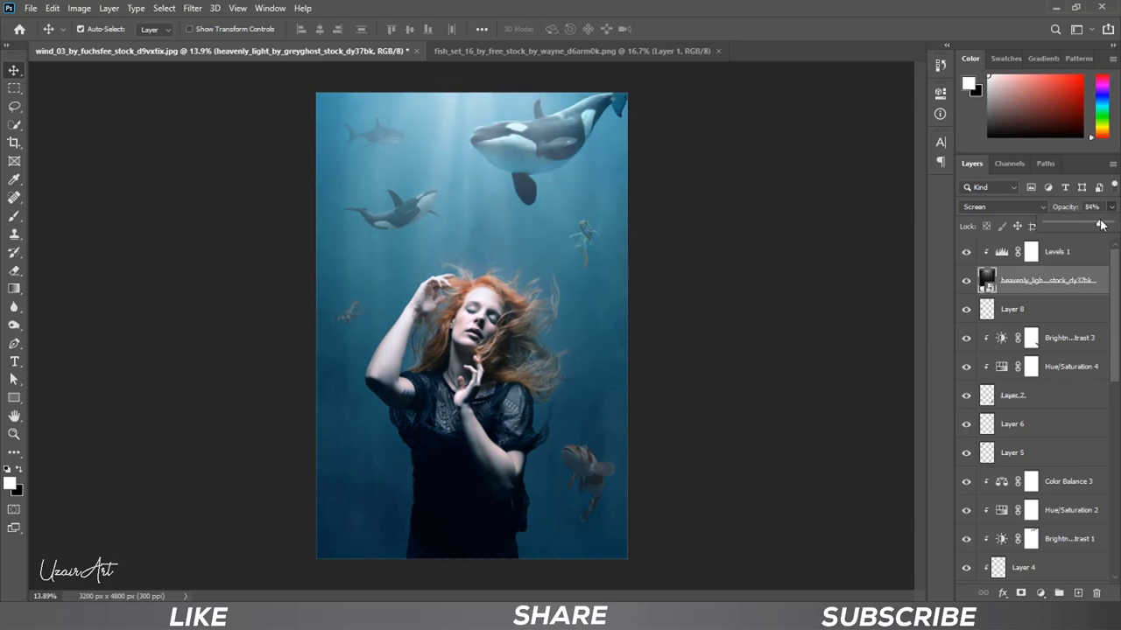
{"action": "left_click", "coordinate": [1089, 258]}
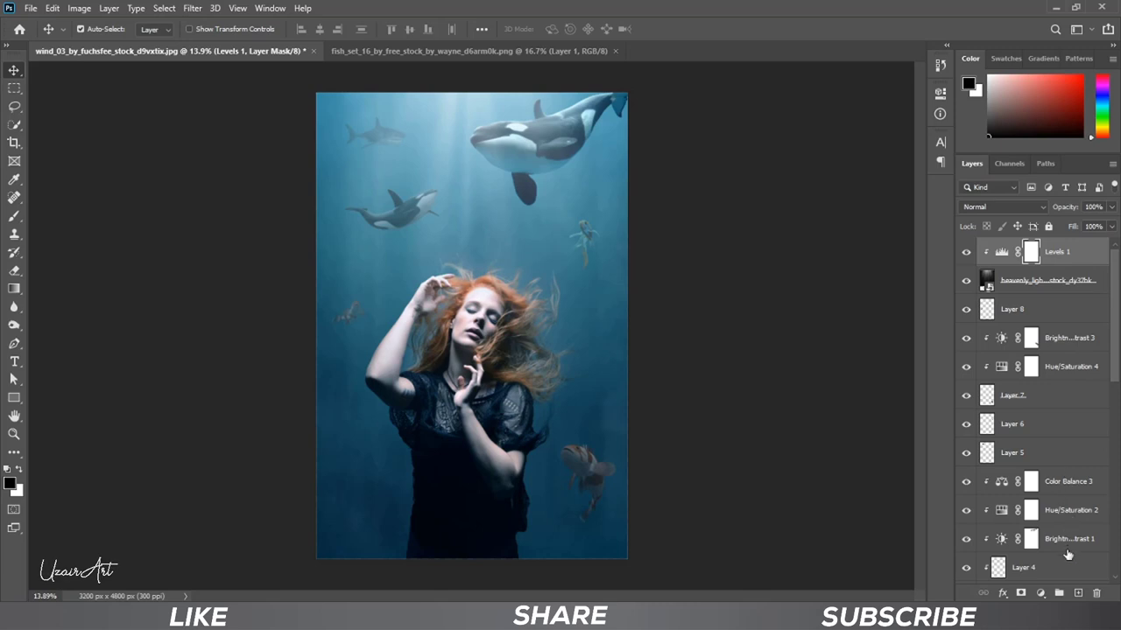
On a new layer, paint a soft white glow above the woman's head with a 700 px, full-opacity brush.
{"action": "left_click", "coordinate": [1077, 594]}
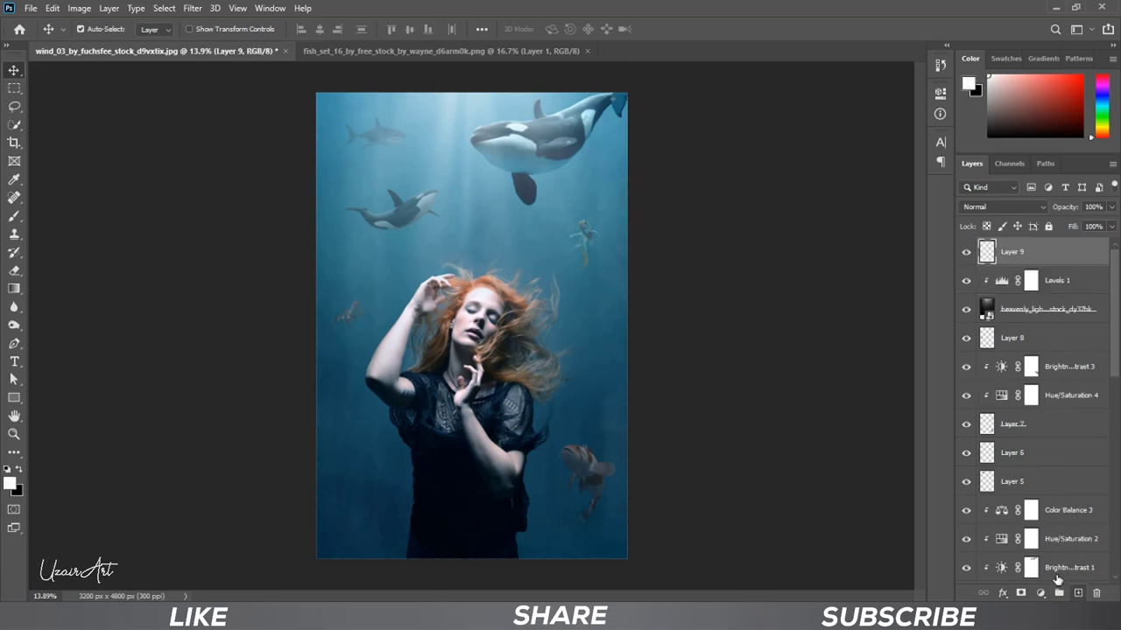
{"action": "key", "text": "x"}
{"action": "left_click", "coordinate": [14, 216]}
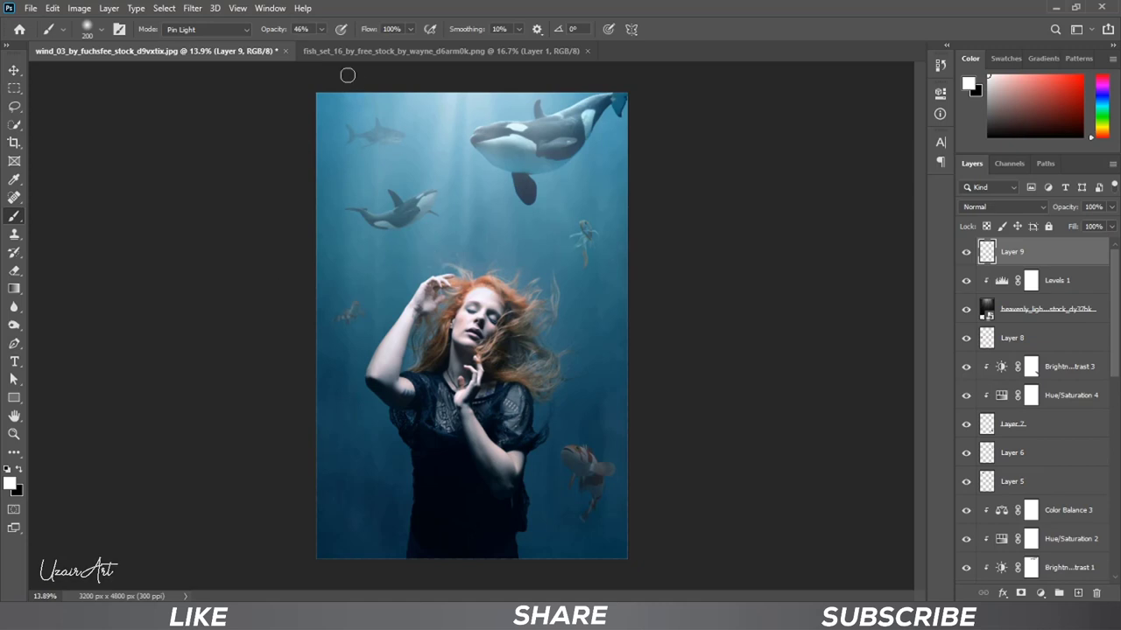
{"action": "left_click_drag", "start_coordinate": [320, 50], "coordinate": [498, 51]}
{"action": "key", "text": "bracketright"}
{"action": "key", "text": "bracketright"}
{"action": "key", "text": "bracketright"}
{"action": "left_click", "coordinate": [453, 248]}
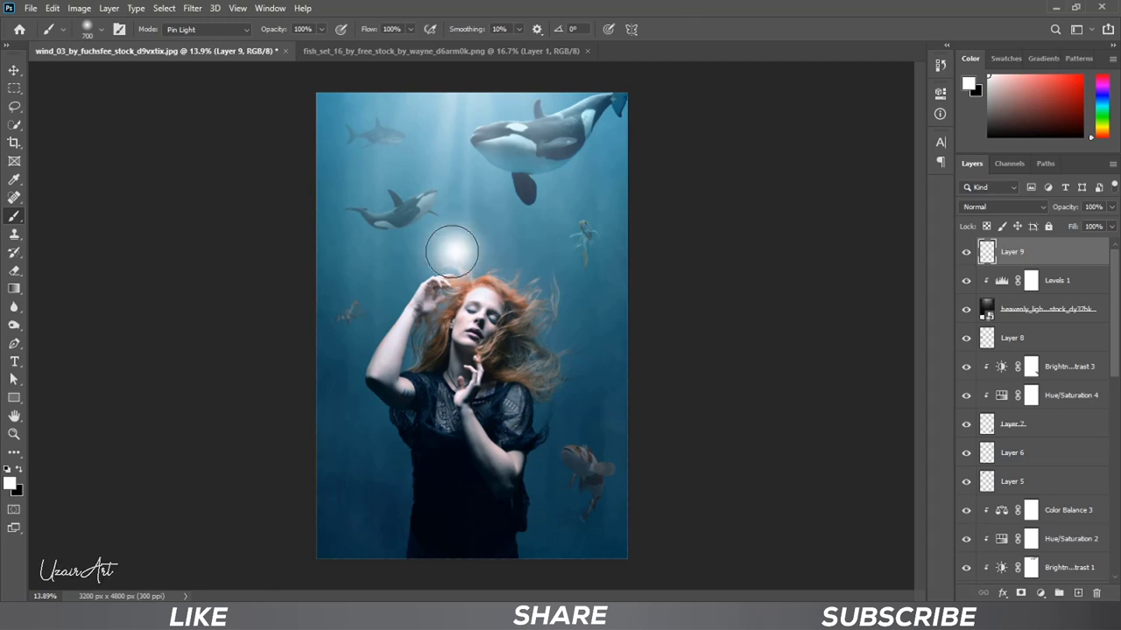
Scale the white glow up and reposition it over the top of the scene.
{"action": "key", "text": "v"}
{"action": "key", "text": "ctrl+t"}
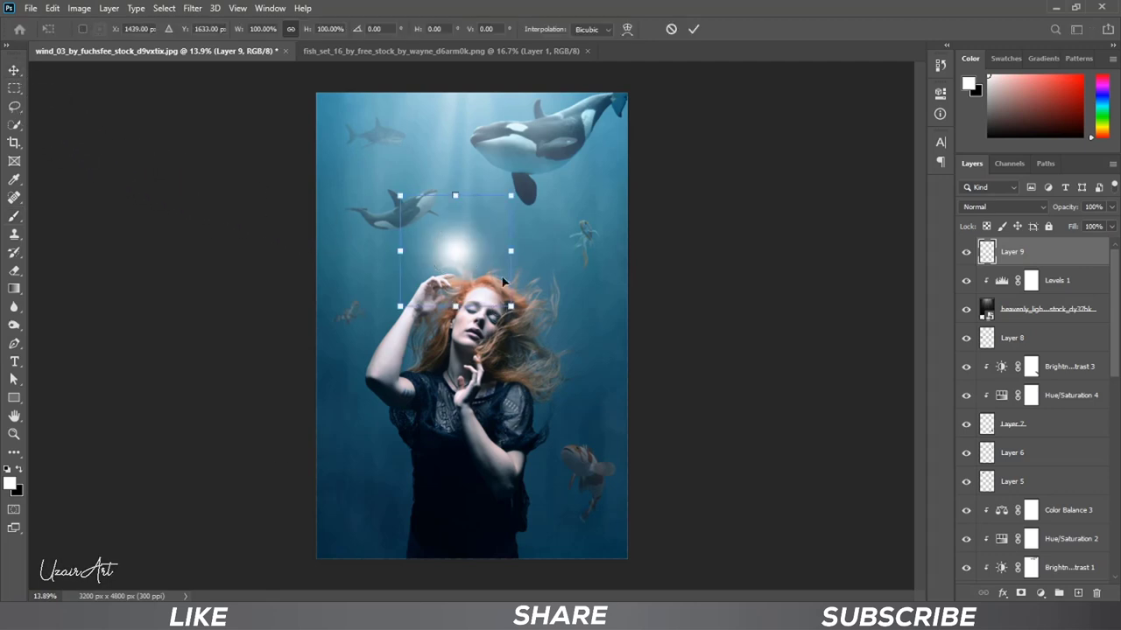
{"action": "left_click_drag", "start_coordinate": [510, 306], "coordinate": [658, 455]}
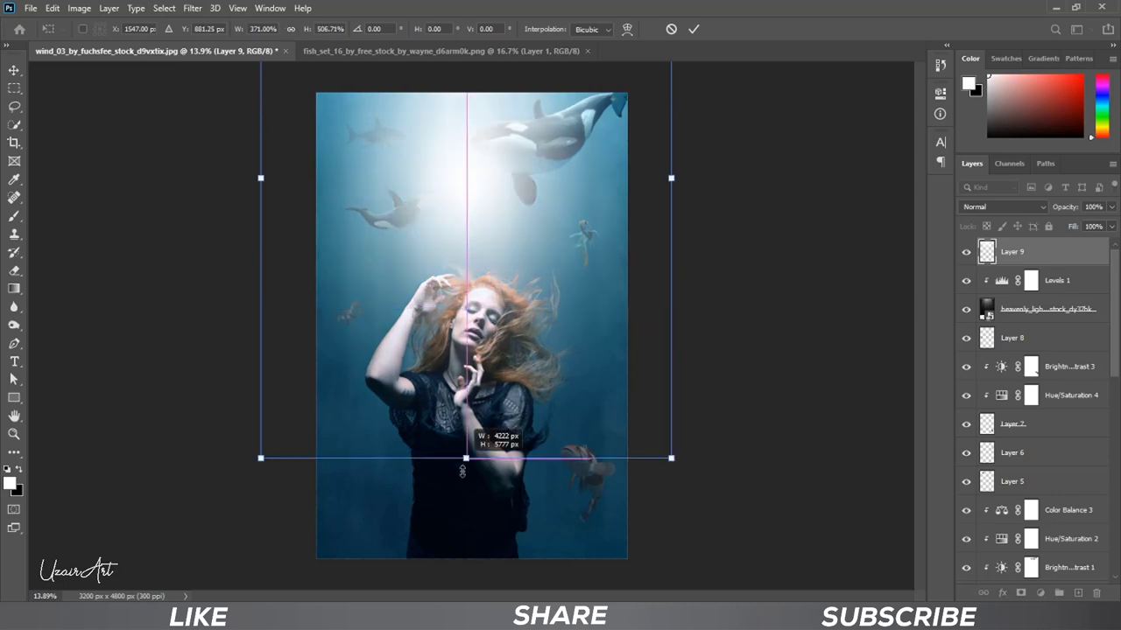
{"action": "mouse_move", "coordinate": [463, 305]}
{"action": "left_mouse_down"}
{"action": "mouse_move", "coordinate": [491, 292]}
{"action": "mouse_move", "coordinate": [484, 320]}
{"action": "left_mouse_up"}
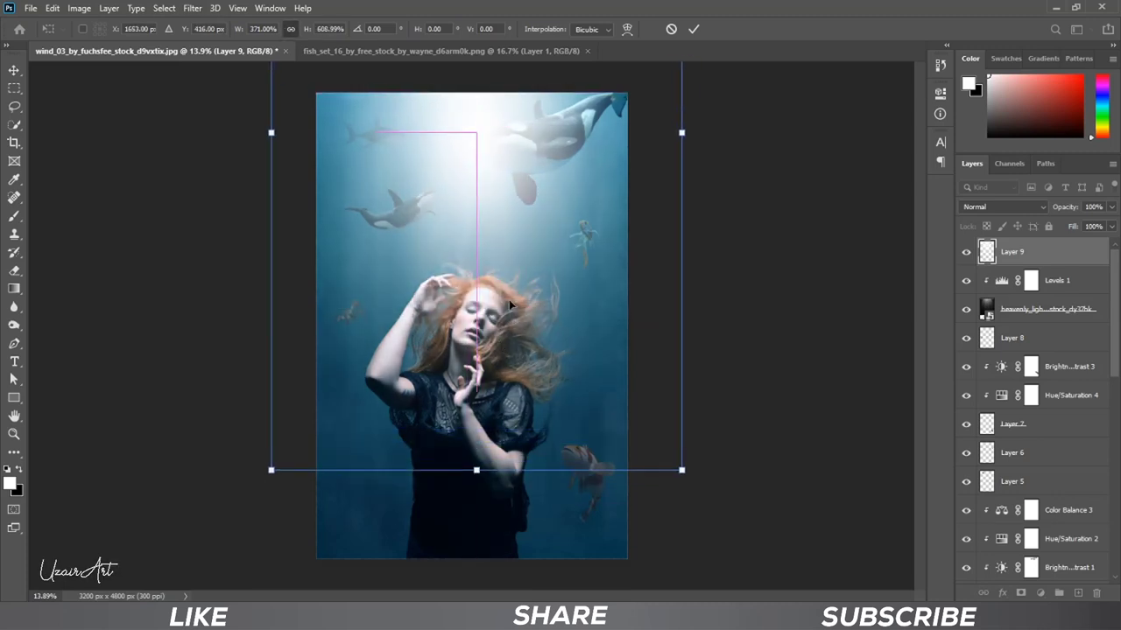
{"action": "left_click", "coordinate": [695, 29]}
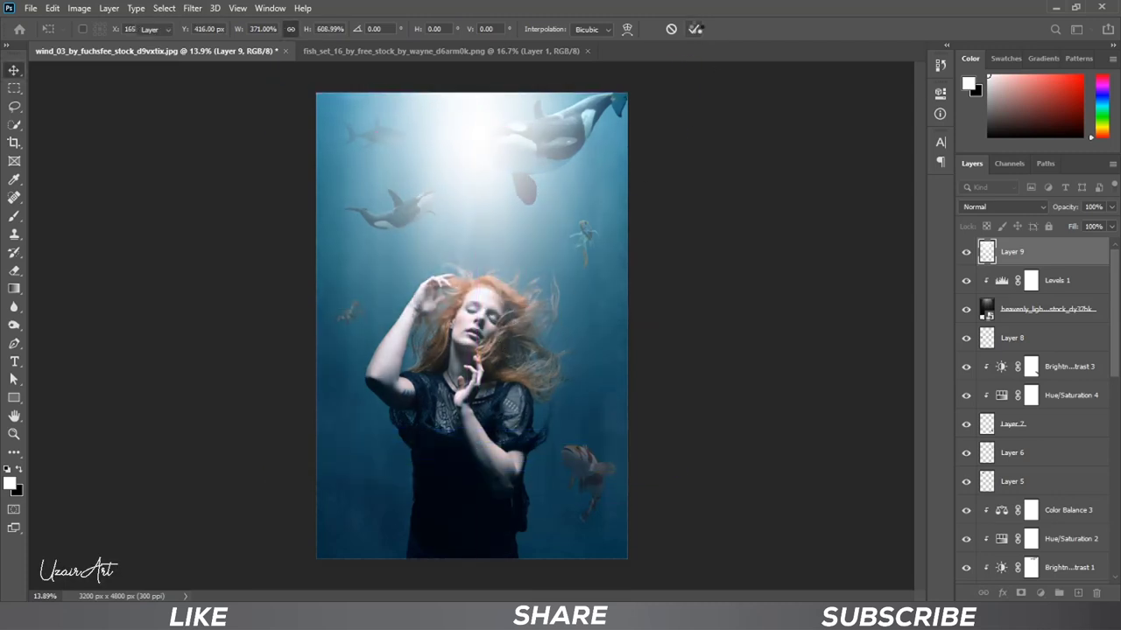
Set Layer 9 to Soft Light and toggle its visibility to compare.
{"action": "left_click", "coordinate": [986, 208]}
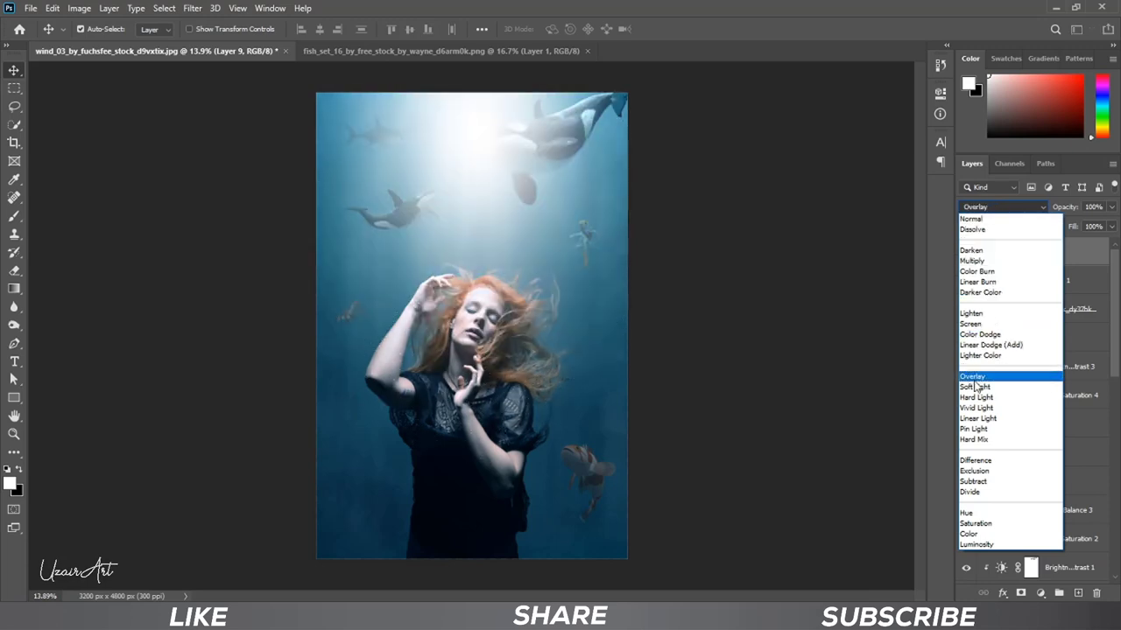
{"action": "left_click", "coordinate": [1016, 387]}
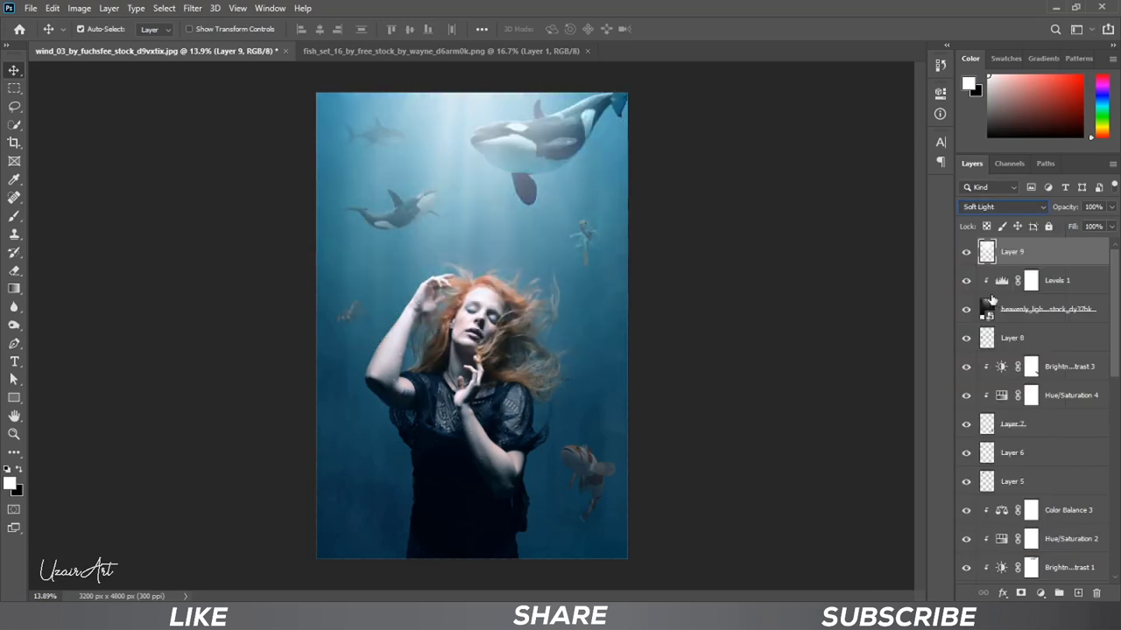
{"action": "left_click", "coordinate": [967, 252]}
{"action": "left_click", "coordinate": [967, 252]}
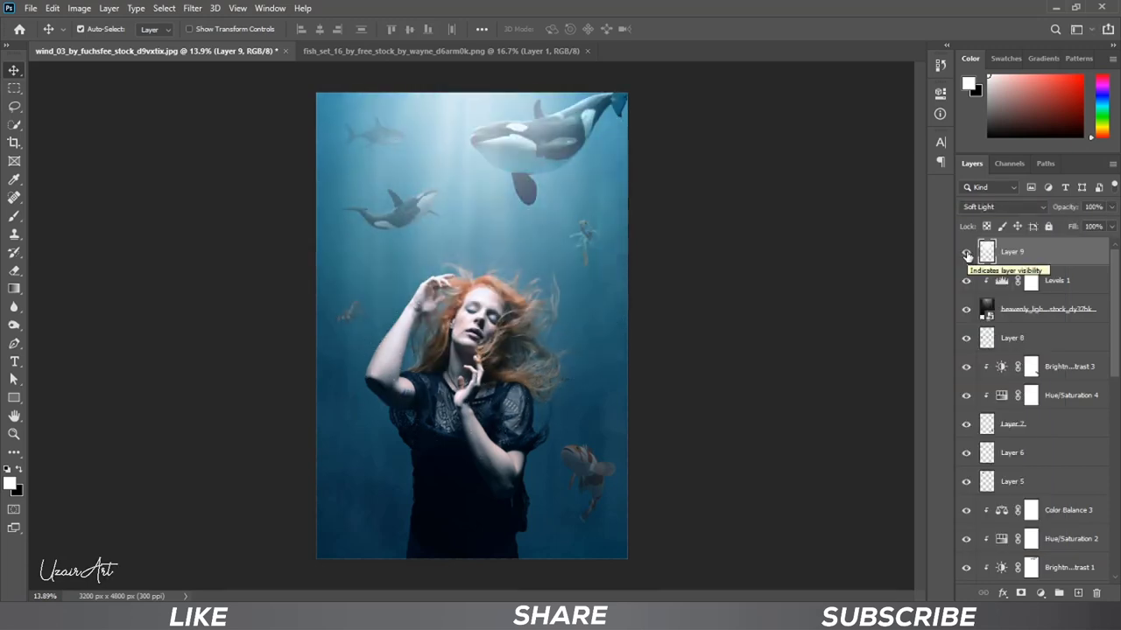
{"action": "left_click", "coordinate": [1061, 335], "text": "shift"}
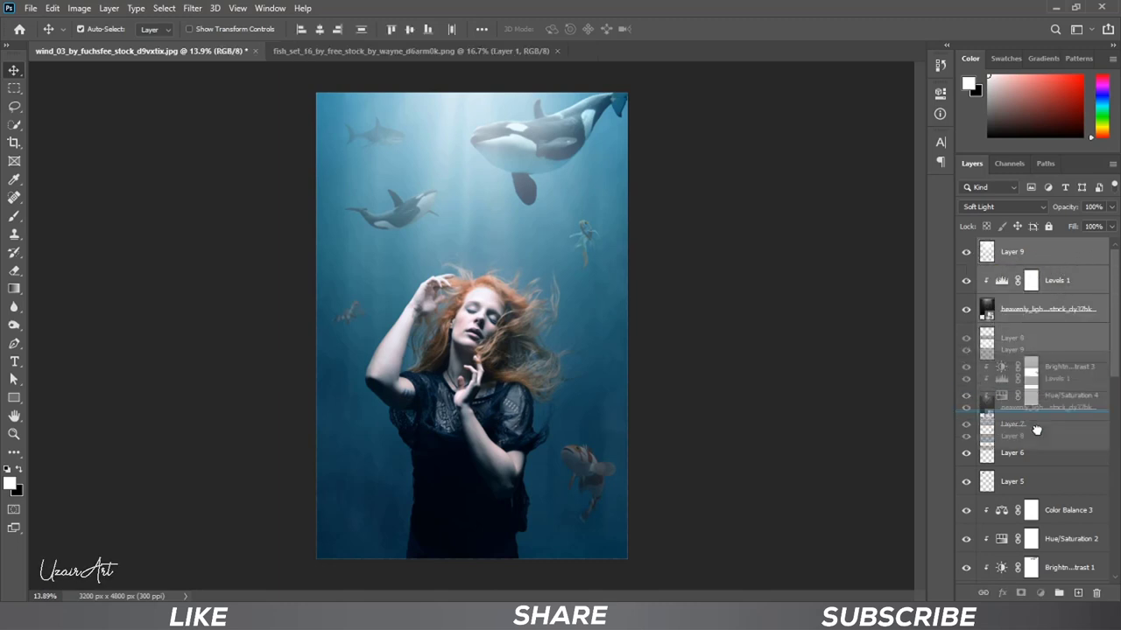
Duplicate Layer 9 as Layer 9 copy, placed just below Layer 5.
{"action": "mouse_move", "coordinate": [1061, 336]}
{"action": "left_mouse_down"}
{"action": "mouse_move", "coordinate": [1029, 608]}
{"action": "mouse_move", "coordinate": [1050, 410]}
{"action": "left_mouse_up"}
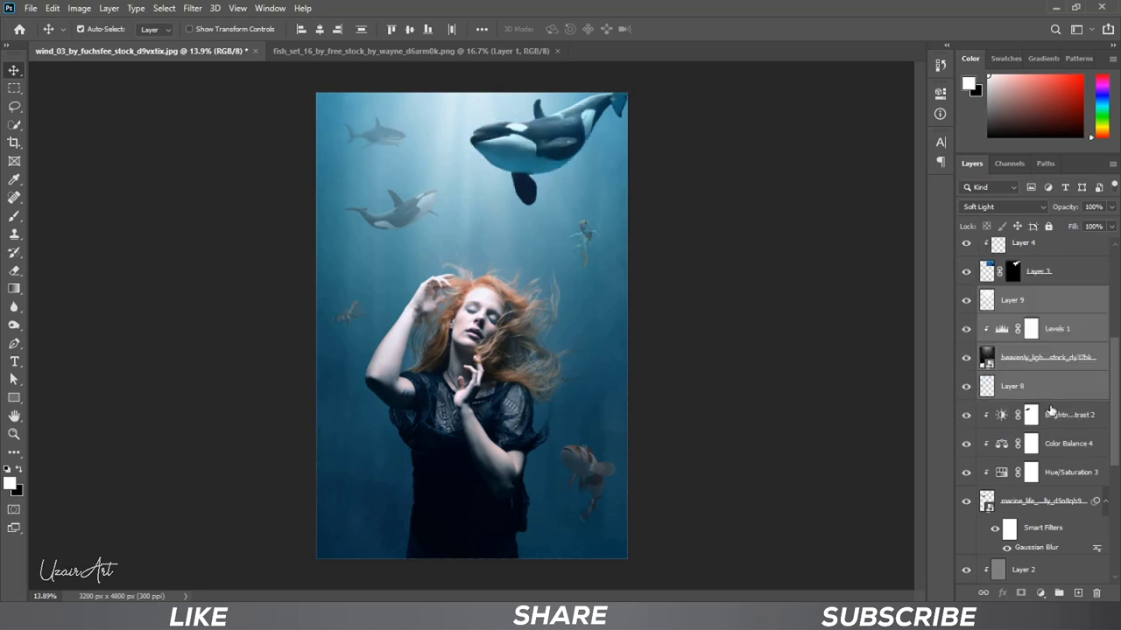
{"action": "scroll", "coordinate": [1046, 329], "scroll_direction": "up", "scroll_amount": 1}
{"action": "left_click", "coordinate": [1060, 330]}
{"action": "scroll", "coordinate": [1050, 329], "scroll_direction": "up", "scroll_amount": 2}
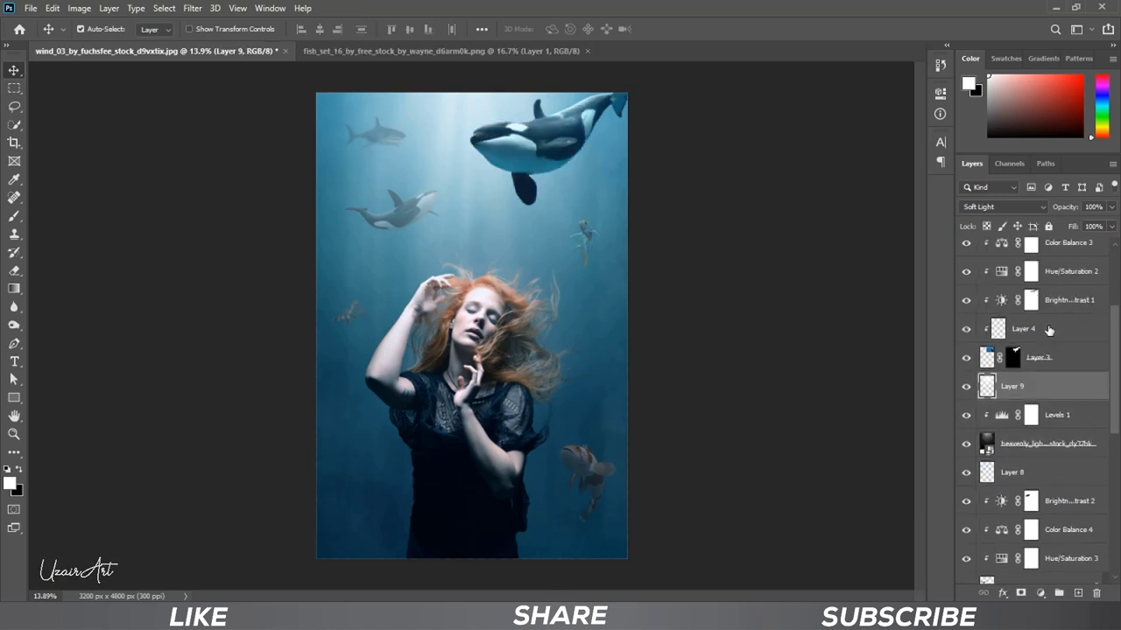
{"action": "scroll", "coordinate": [1049, 331], "scroll_direction": "up", "scroll_amount": 2}
{"action": "scroll", "coordinate": [1038, 444], "scroll_direction": "up", "scroll_amount": 2}
{"action": "scroll", "coordinate": [1047, 478], "scroll_direction": "up", "scroll_amount": 2}
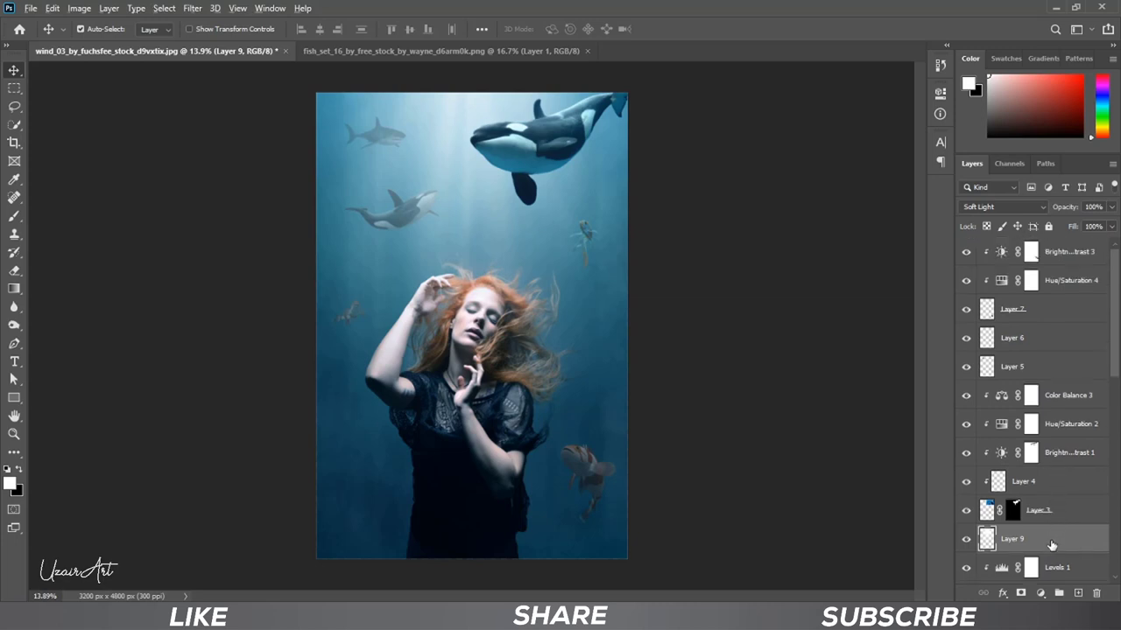
{"action": "left_click_drag", "start_coordinate": [1052, 546], "coordinate": [1060, 380]}
Set Layer 9 copy to 48% opacity, toggling its visibility to compare.
{"action": "left_click", "coordinate": [1112, 207]}
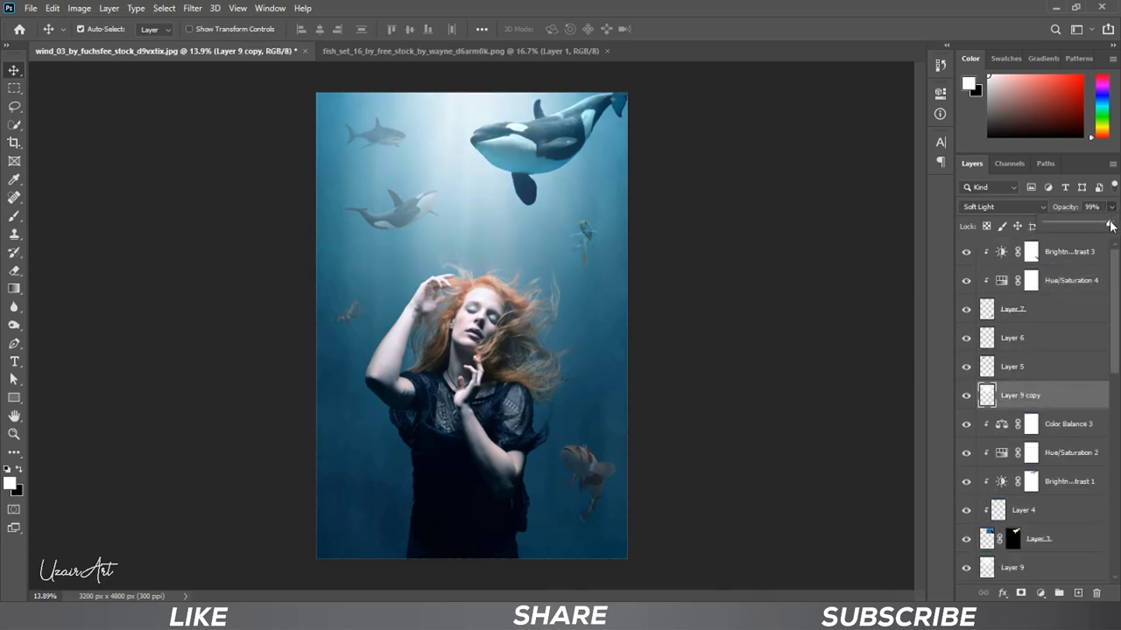
{"action": "left_click_drag", "start_coordinate": [1112, 226], "coordinate": [1067, 226]}
{"action": "left_click", "coordinate": [967, 397]}
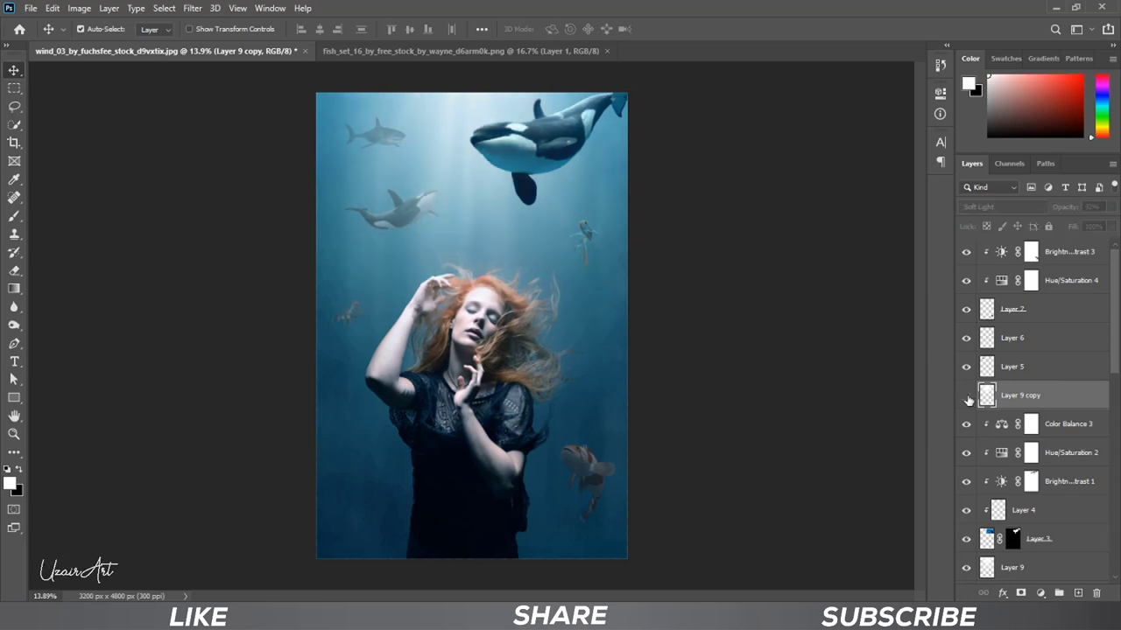
{"action": "left_click", "coordinate": [966, 397]}
{"action": "left_click", "coordinate": [967, 397]}
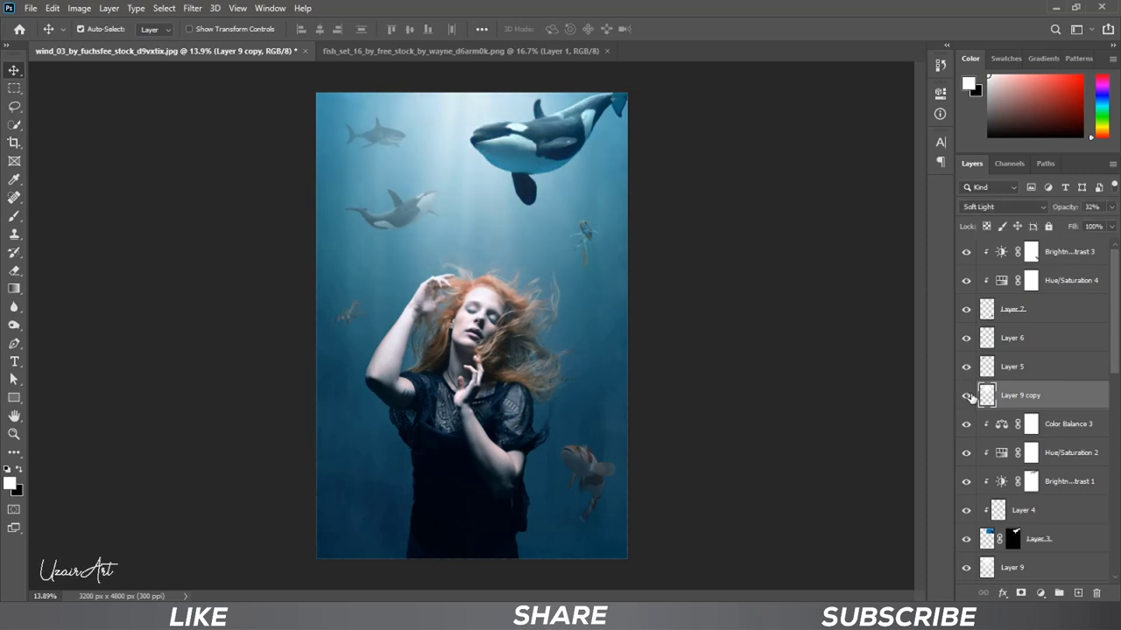
{"action": "left_click", "coordinate": [1112, 207]}
{"action": "left_click_drag", "start_coordinate": [1067, 225], "coordinate": [1078, 226]}
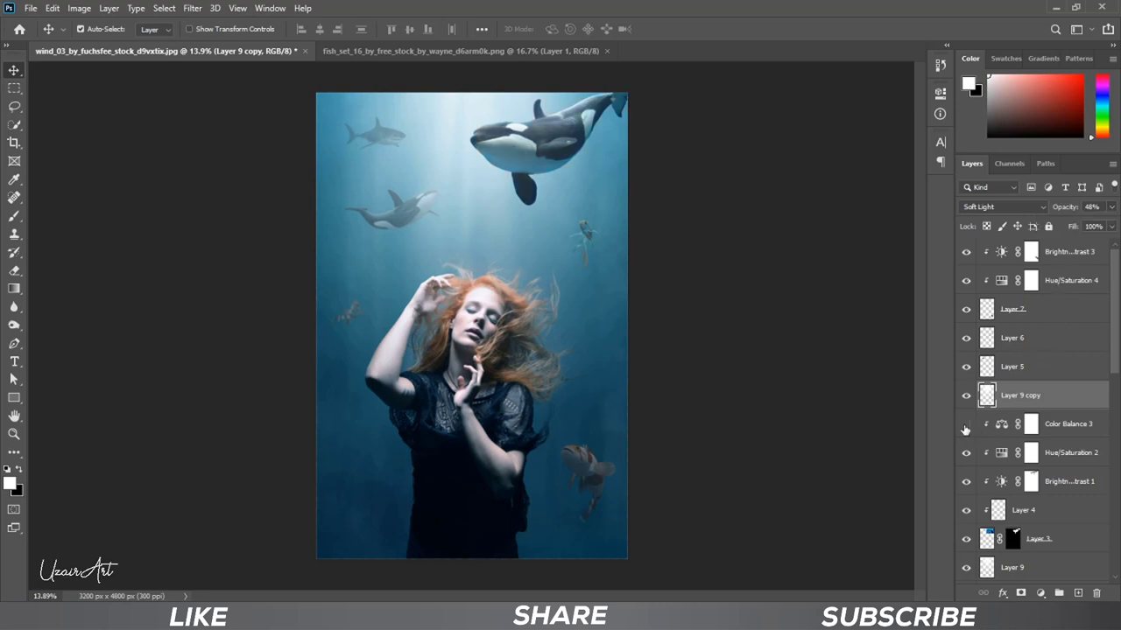
Switch Color Balance 3 to its Shadows range and darken Brightness/Contrast 1 to -55.
{"action": "double_click", "coordinate": [1001, 425]}
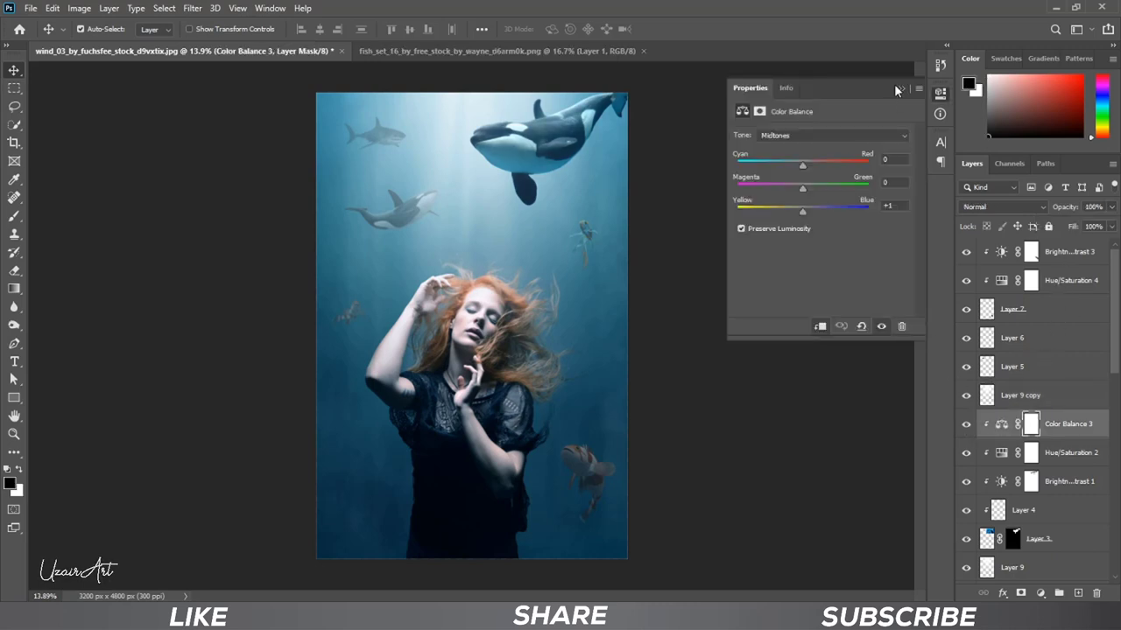
{"action": "left_click", "coordinate": [820, 136]}
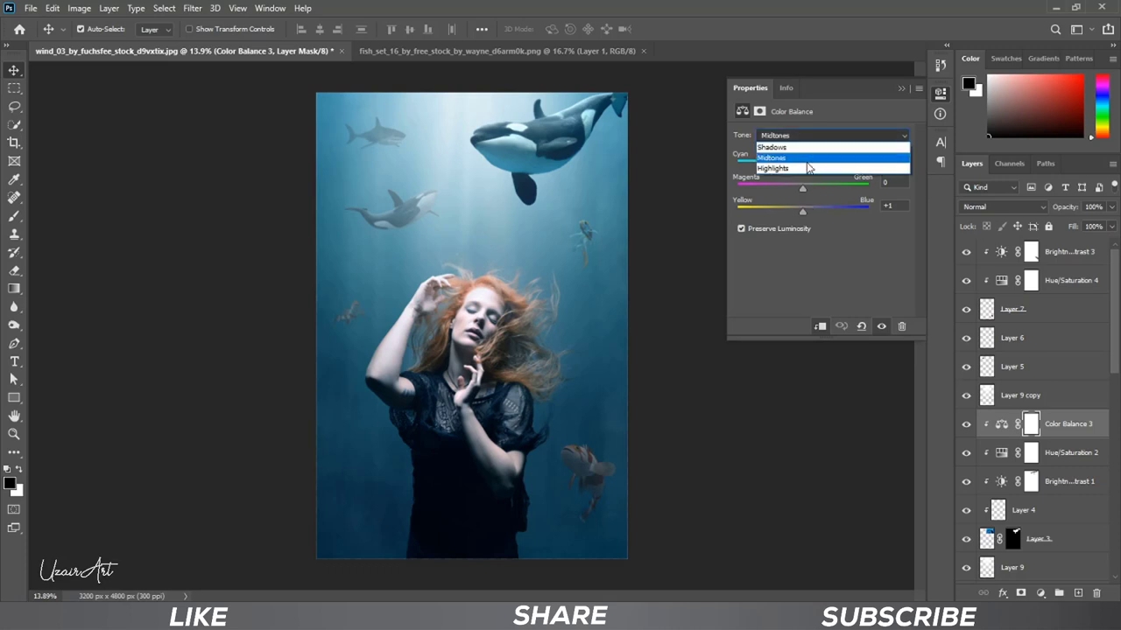
{"action": "left_click", "coordinate": [788, 148]}
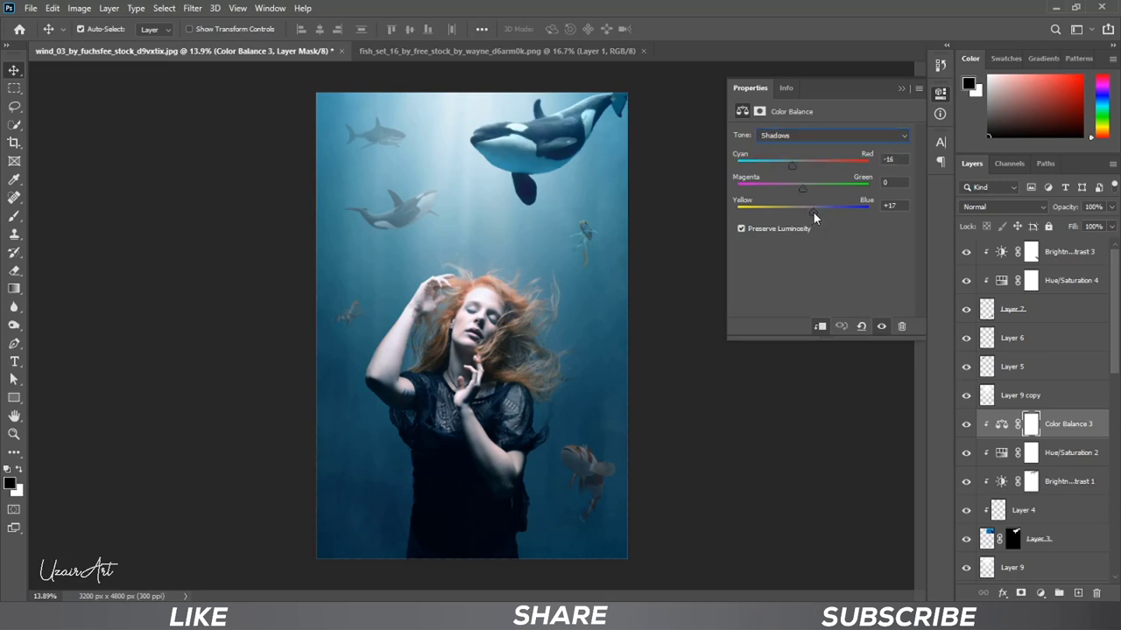
{"action": "left_click", "coordinate": [901, 88]}
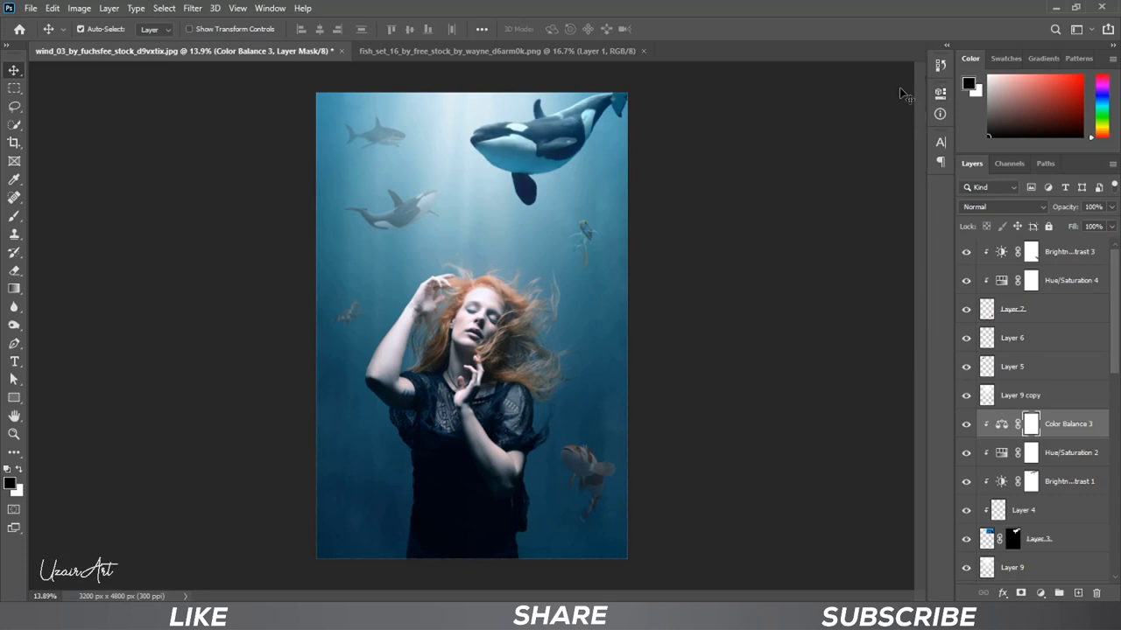
{"action": "double_click", "coordinate": [1001, 482]}
{"action": "left_click_drag", "start_coordinate": [800, 177], "coordinate": [790, 176]}
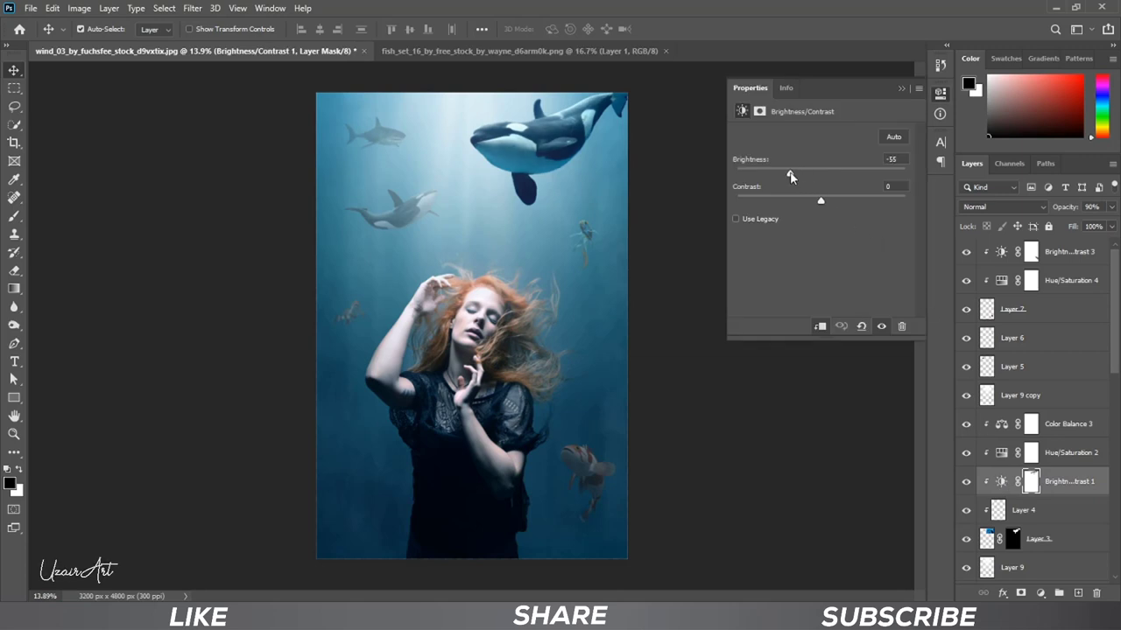
{"action": "left_click", "coordinate": [904, 87]}
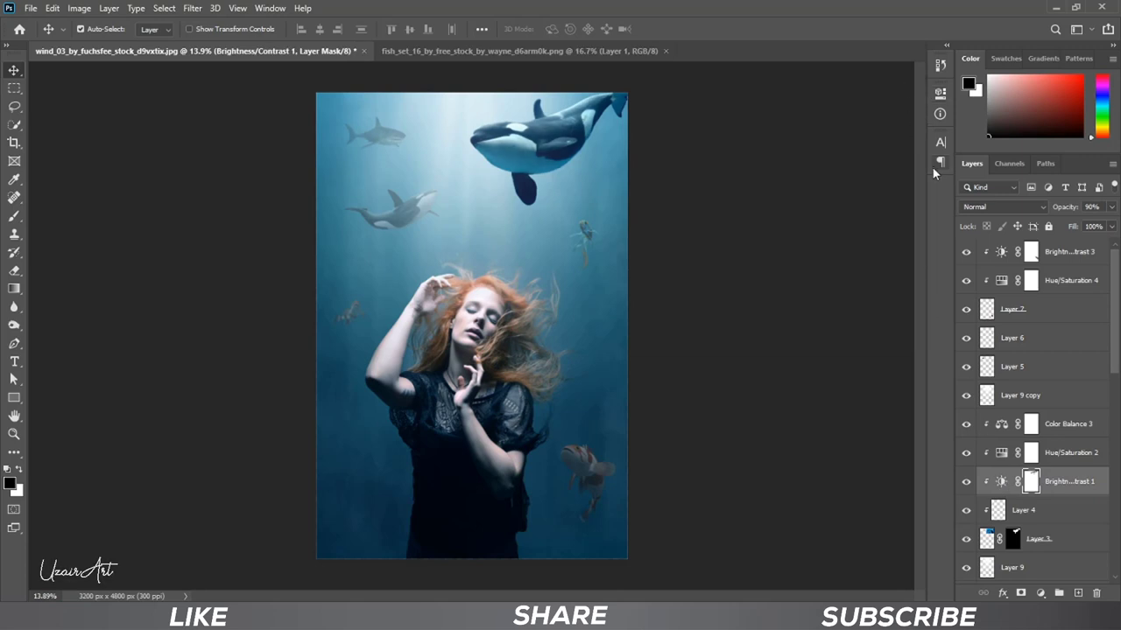
Select the blurred marine life layer and review its Color Balance 4 settings.
{"action": "scroll", "coordinate": [1069, 385], "scroll_direction": "down", "scroll_amount": 2}
{"action": "scroll", "coordinate": [1066, 392], "scroll_direction": "down", "scroll_amount": 3}
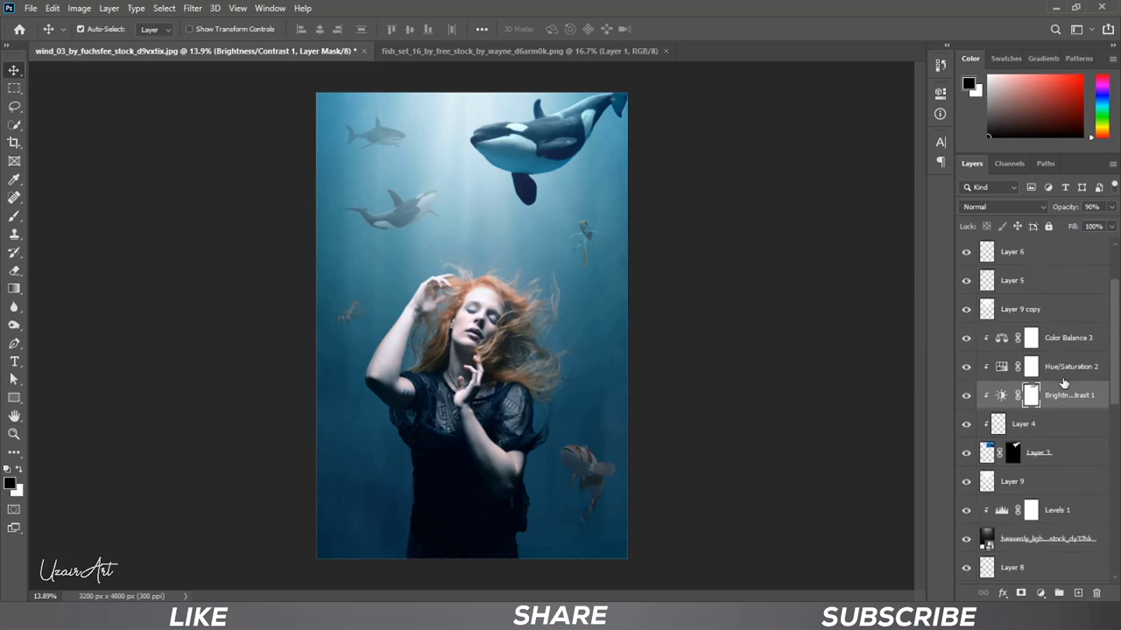
{"action": "scroll", "coordinate": [1064, 398], "scroll_direction": "down", "scroll_amount": 3}
{"action": "scroll", "coordinate": [1062, 404], "scroll_direction": "down", "scroll_amount": 2}
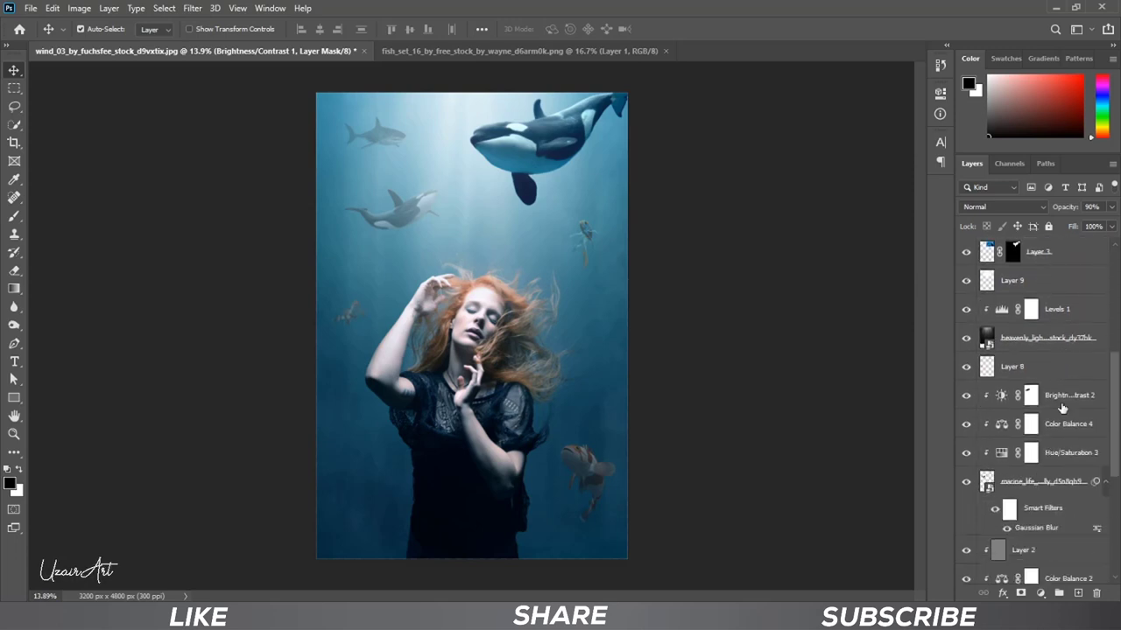
{"action": "left_click", "coordinate": [1014, 482]}
{"action": "double_click", "coordinate": [1002, 426]}
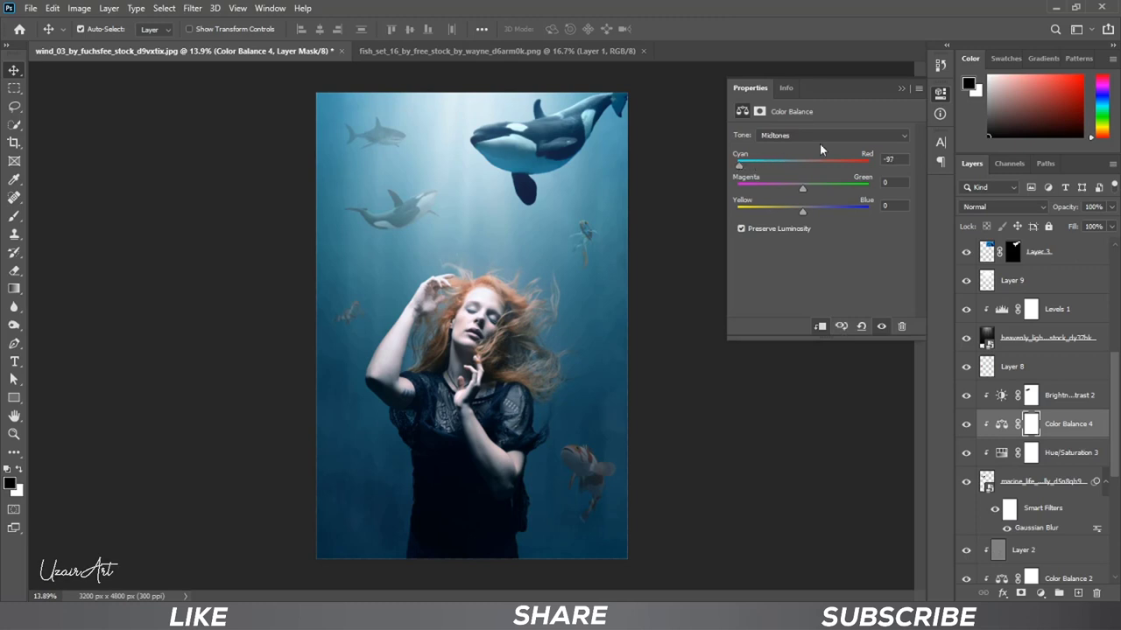
{"action": "left_click", "coordinate": [900, 90]}
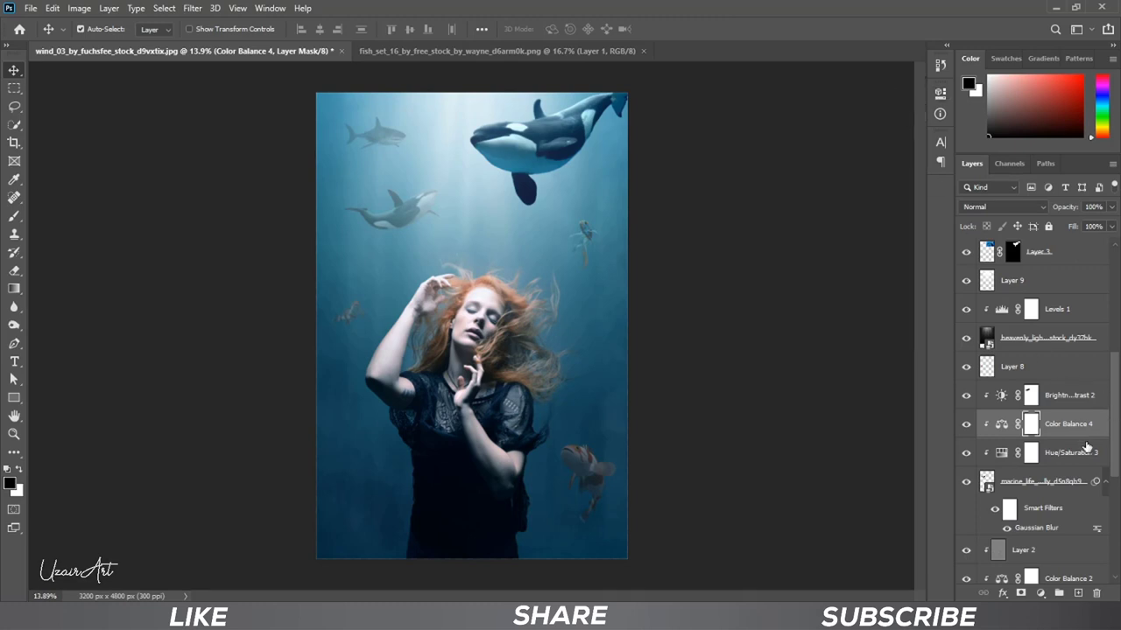
Toggle Layer 6, Layer 5 and the Layer 9 copy rays to check them, then select Layer 7.
{"action": "scroll", "coordinate": [1075, 421], "scroll_direction": "down", "scroll_amount": 1}
{"action": "scroll", "coordinate": [1075, 421], "scroll_direction": "down", "scroll_amount": 1}
{"action": "scroll", "coordinate": [1075, 421], "scroll_direction": "up", "scroll_amount": 1}
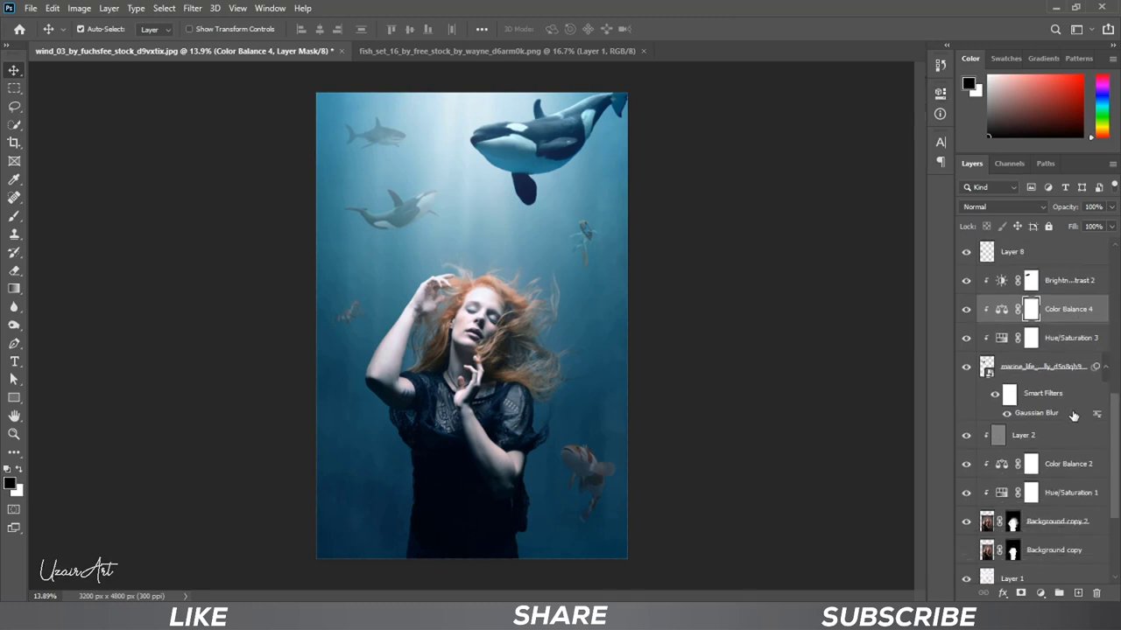
{"action": "scroll", "coordinate": [1075, 421], "scroll_direction": "up", "scroll_amount": 2}
{"action": "scroll", "coordinate": [1075, 421], "scroll_direction": "up", "scroll_amount": 2}
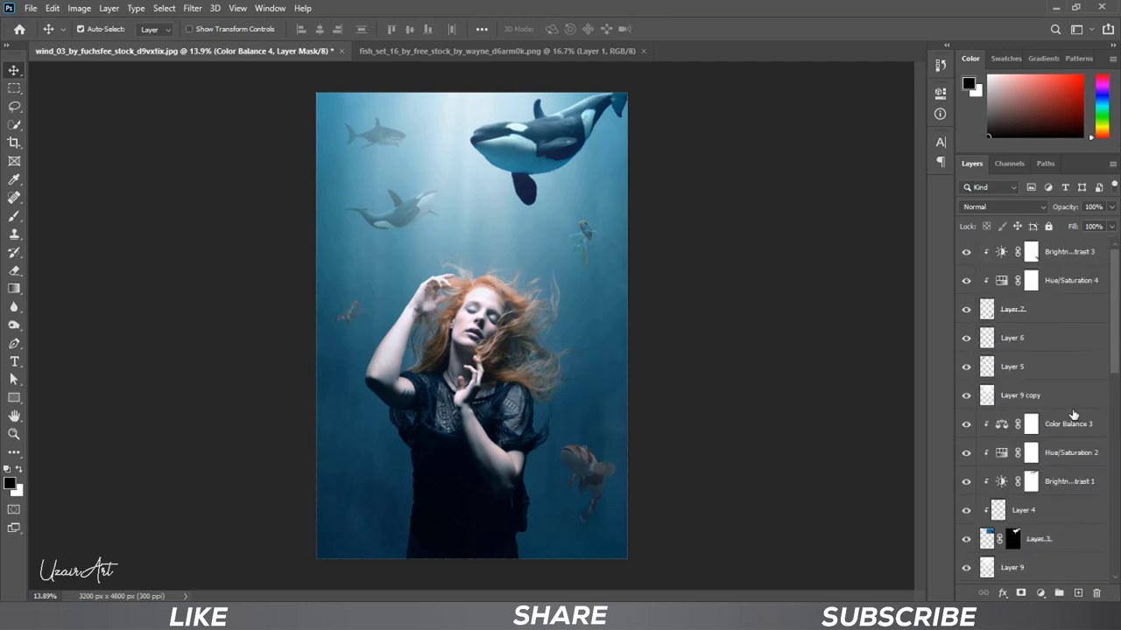
{"action": "left_click", "coordinate": [966, 338]}
{"action": "left_click", "coordinate": [967, 367]}
{"action": "left_click", "coordinate": [966, 396]}
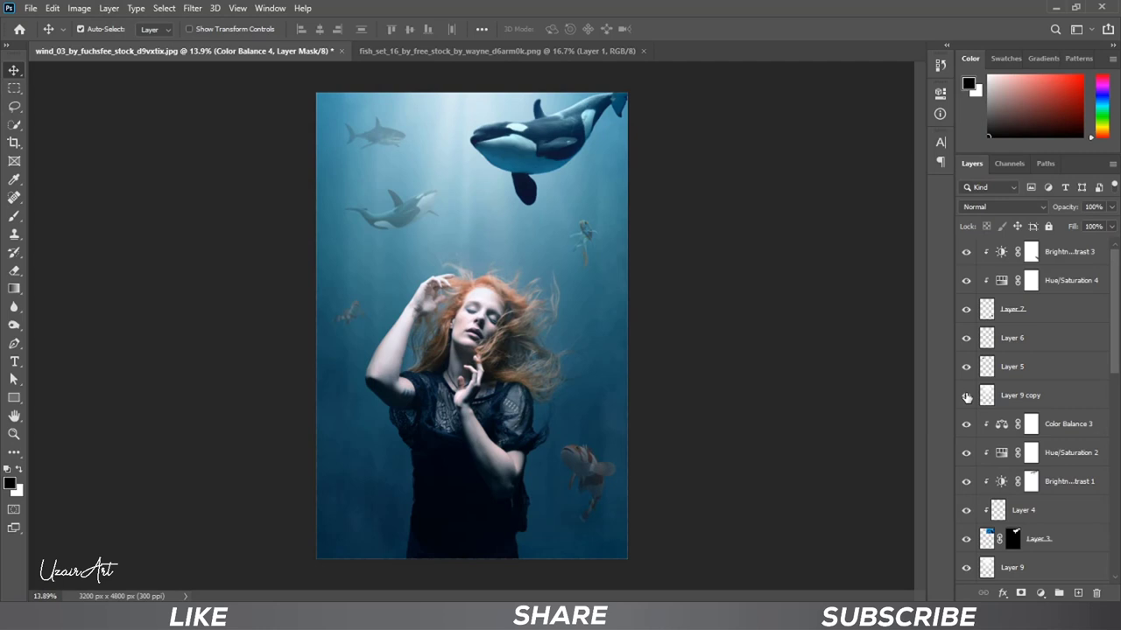
{"action": "left_click", "coordinate": [967, 309]}
{"action": "left_click", "coordinate": [1037, 315]}
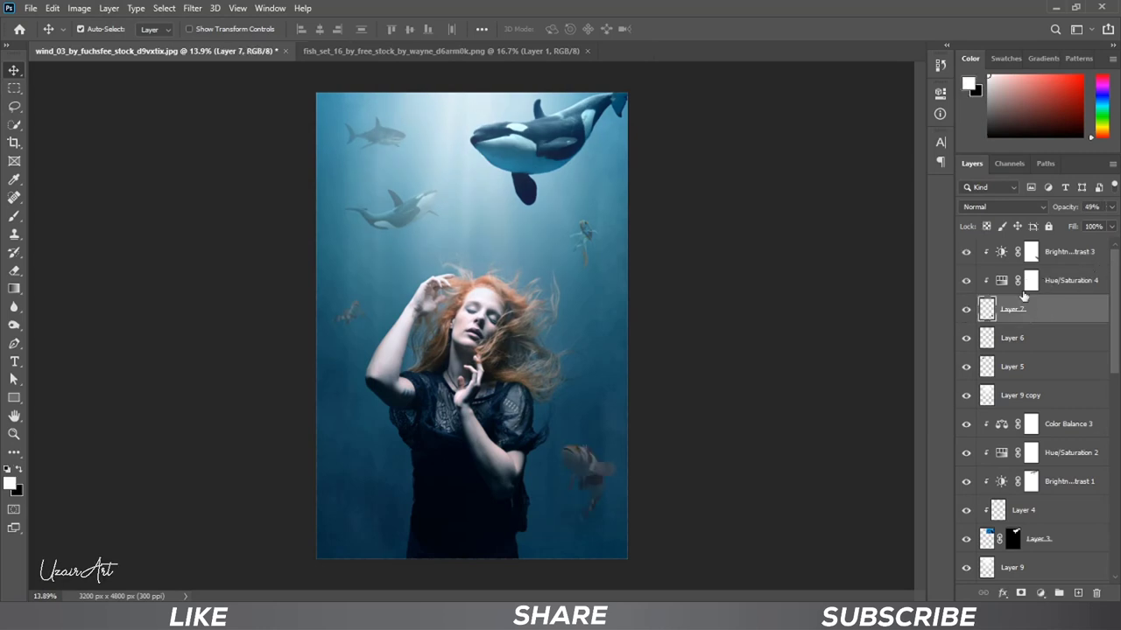
Add a Color Balance adjustment above Layer 7, shifted toward cyan (-37).
{"action": "left_click", "coordinate": [1040, 592]}
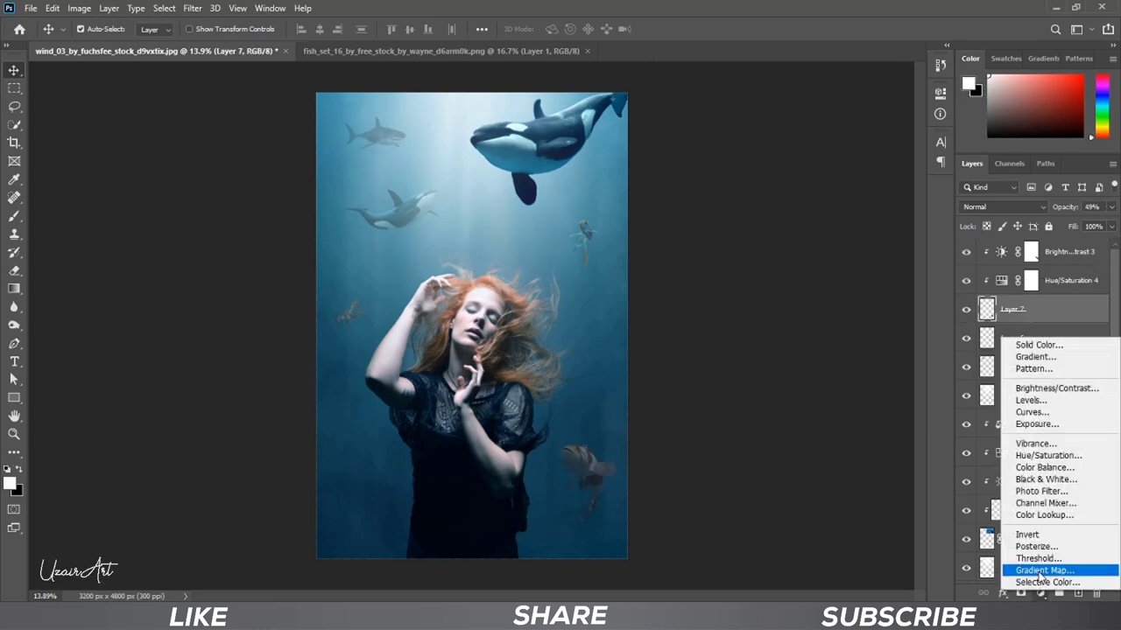
{"action": "left_click", "coordinate": [1043, 468]}
{"action": "left_click_drag", "start_coordinate": [801, 166], "coordinate": [776, 166]}
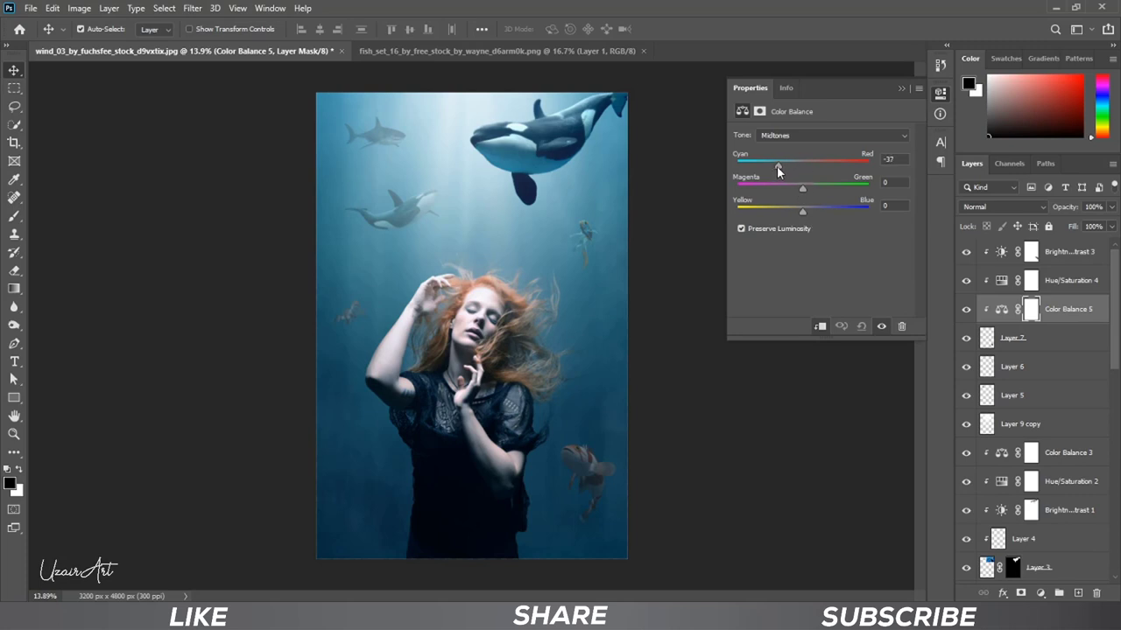
{"action": "left_click", "coordinate": [897, 89]}
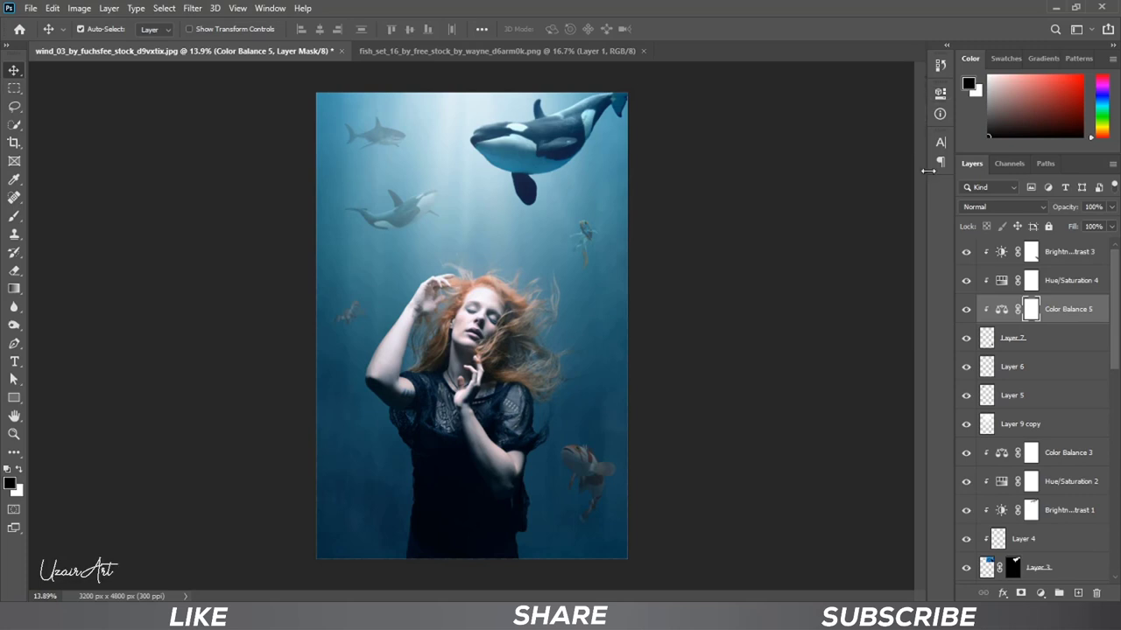
Add empty Layer 10 at the top of the stack with default colours.
{"action": "left_click", "coordinate": [1065, 253]}
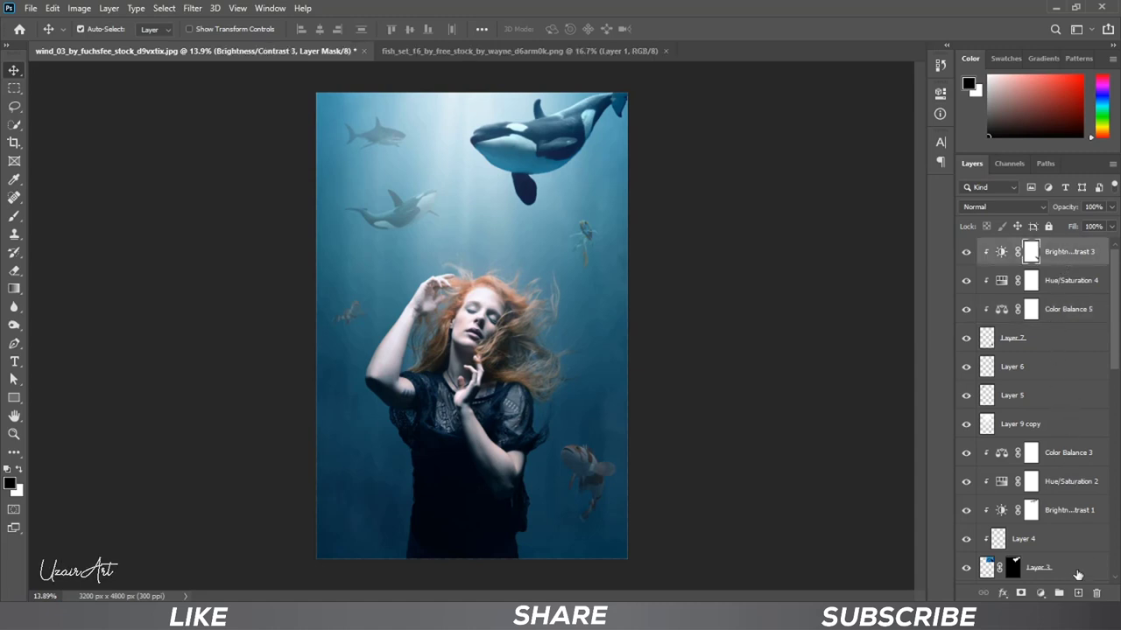
{"action": "left_click", "coordinate": [1078, 594]}
{"action": "key", "text": "x"}
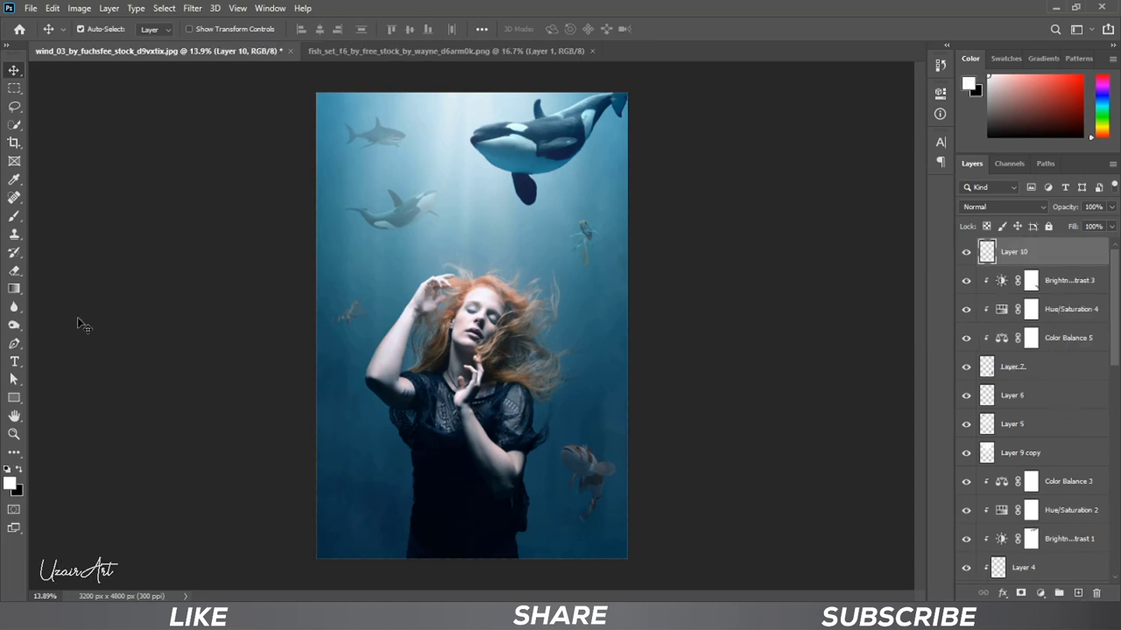
Darken the bottom of the scene with a black gradient on Layer 10 at 57% opacity.
{"action": "left_click", "coordinate": [14, 290]}
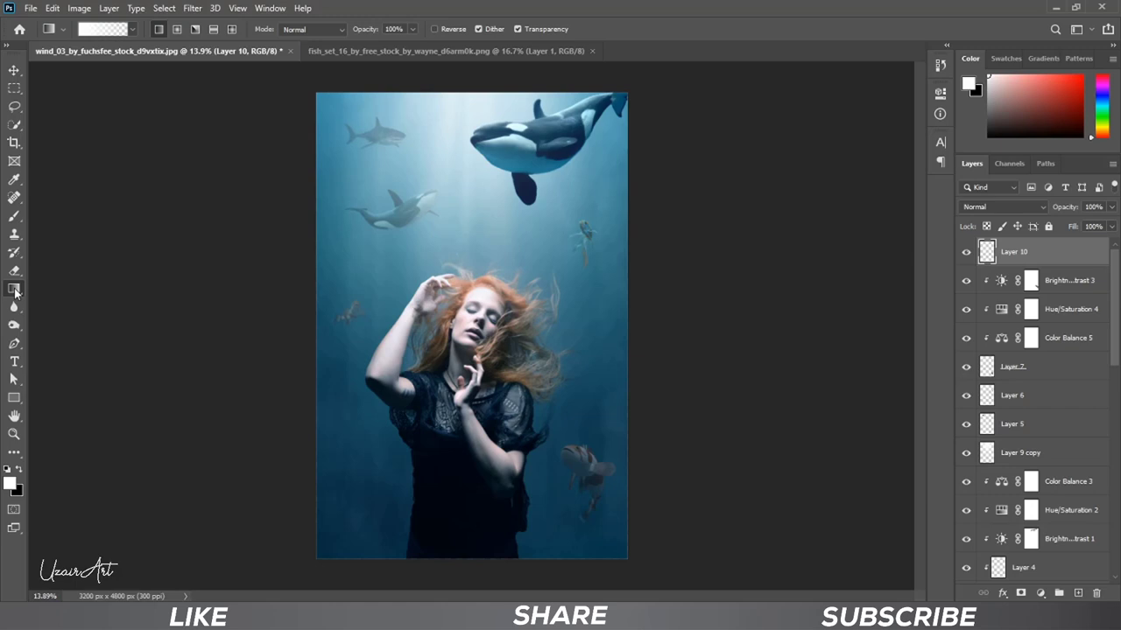
{"action": "left_click", "coordinate": [19, 470]}
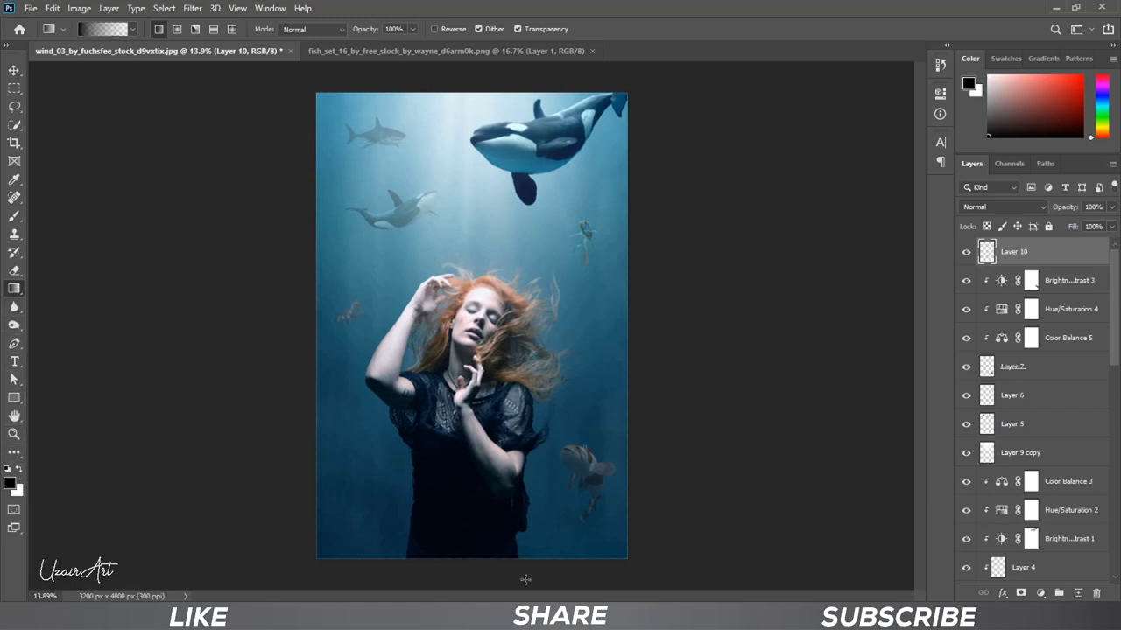
{"action": "left_click_drag", "start_coordinate": [534, 567], "coordinate": [538, 355]}
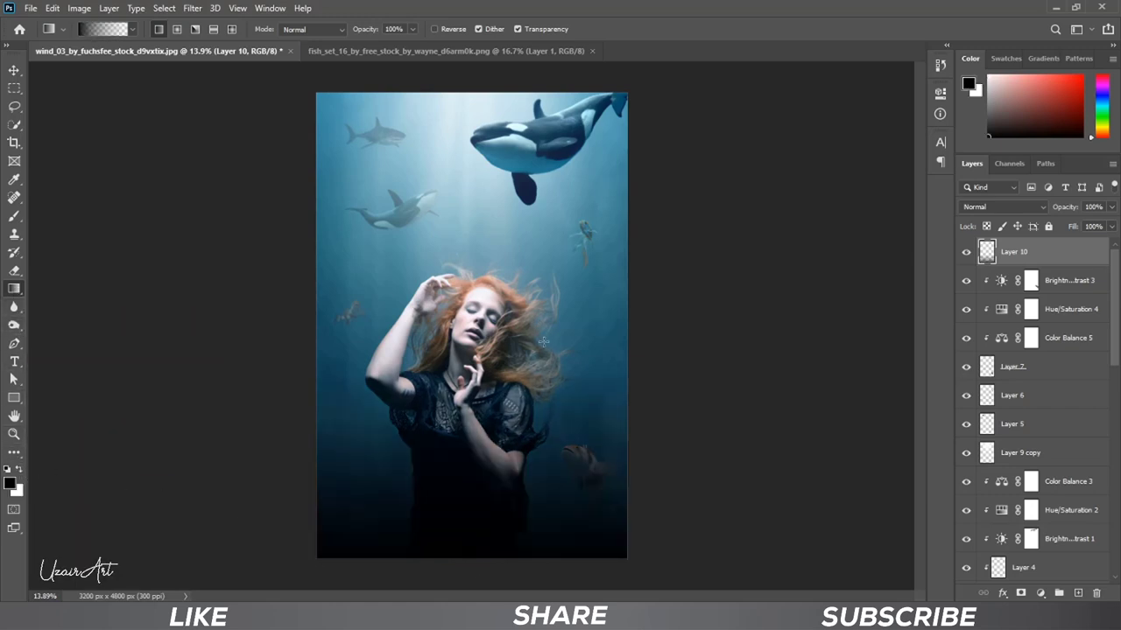
{"action": "left_click", "coordinate": [1112, 207]}
{"action": "left_click_drag", "start_coordinate": [1111, 226], "coordinate": [1081, 226]}
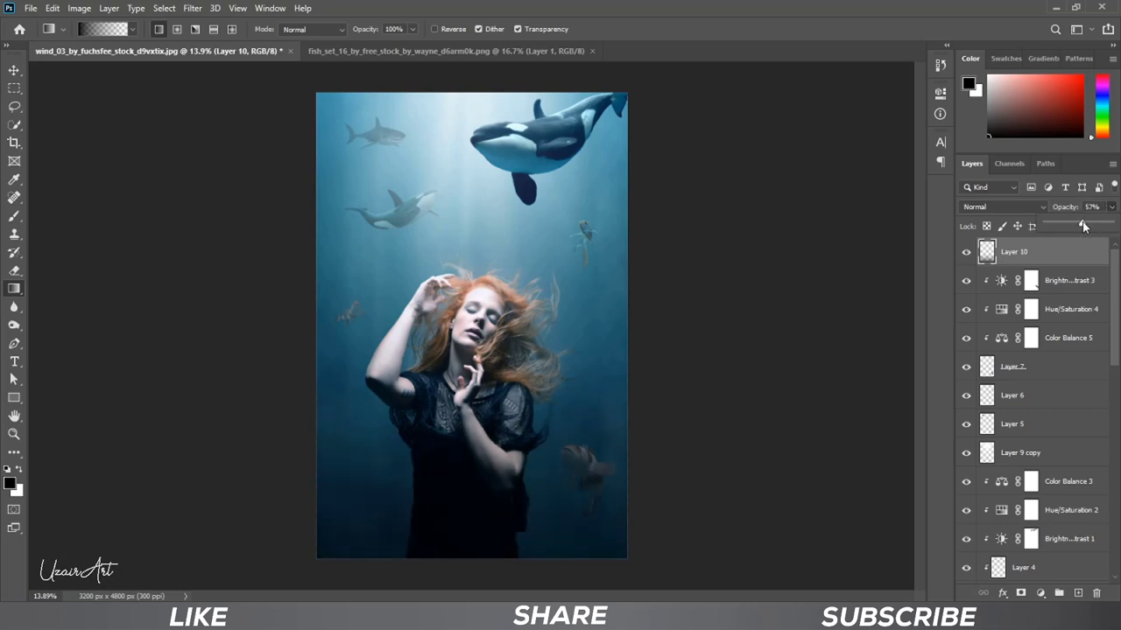
{"action": "left_click", "coordinate": [14, 70]}
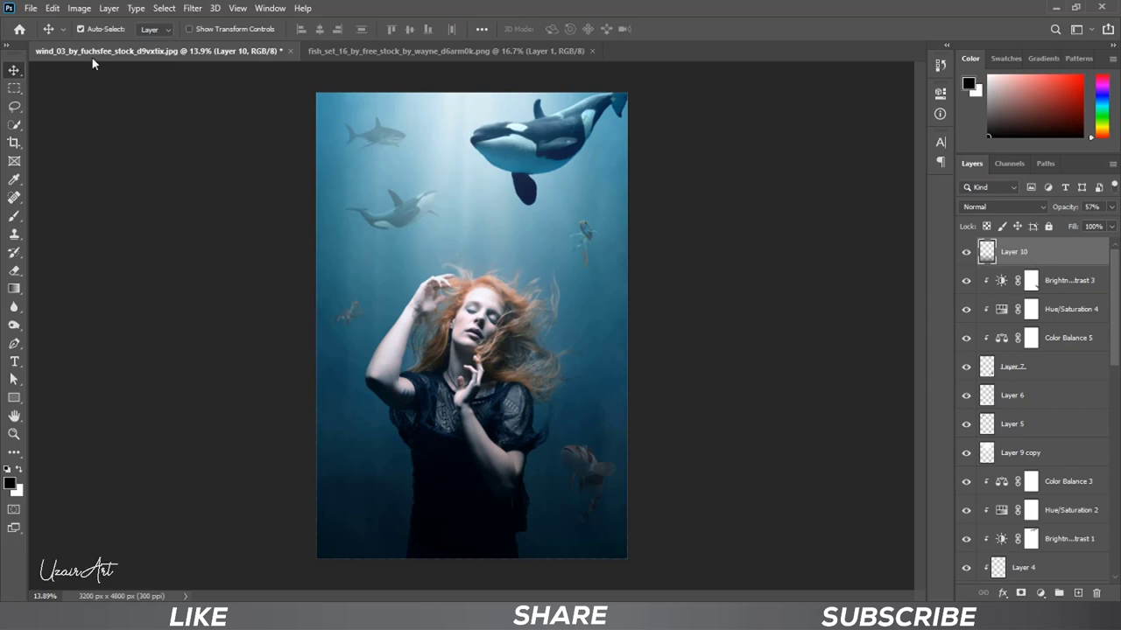
Place stock_starry_milky_way as an embedded layer, rotated and enlarged over the canvas.
{"action": "left_click", "coordinate": [31, 9]}
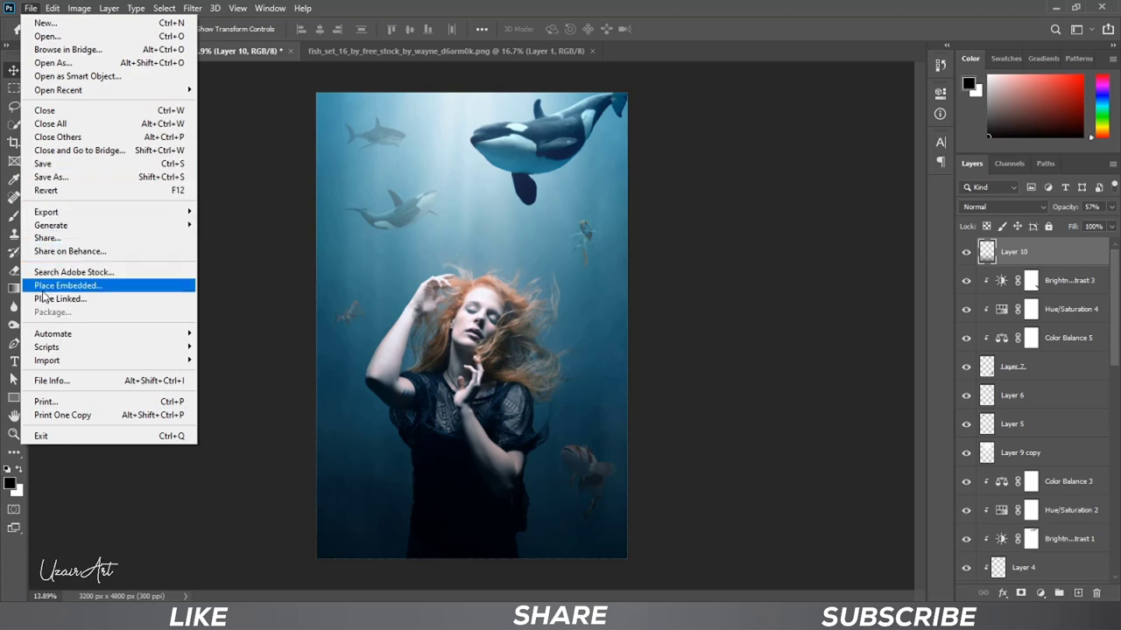
{"action": "left_click", "coordinate": [112, 294]}
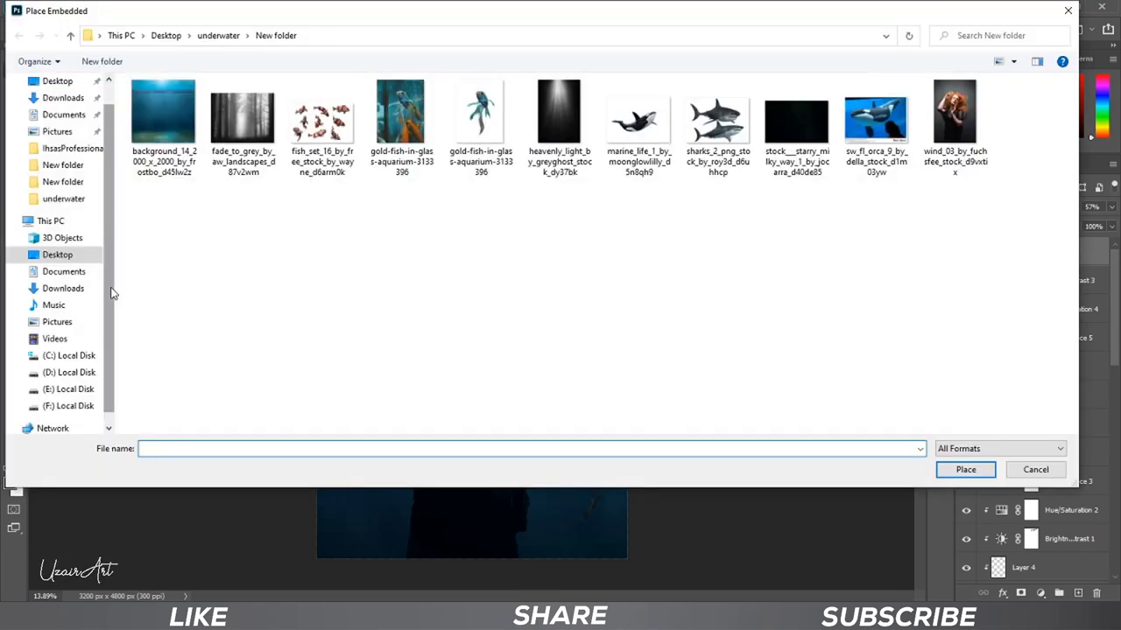
{"action": "left_click", "coordinate": [787, 148]}
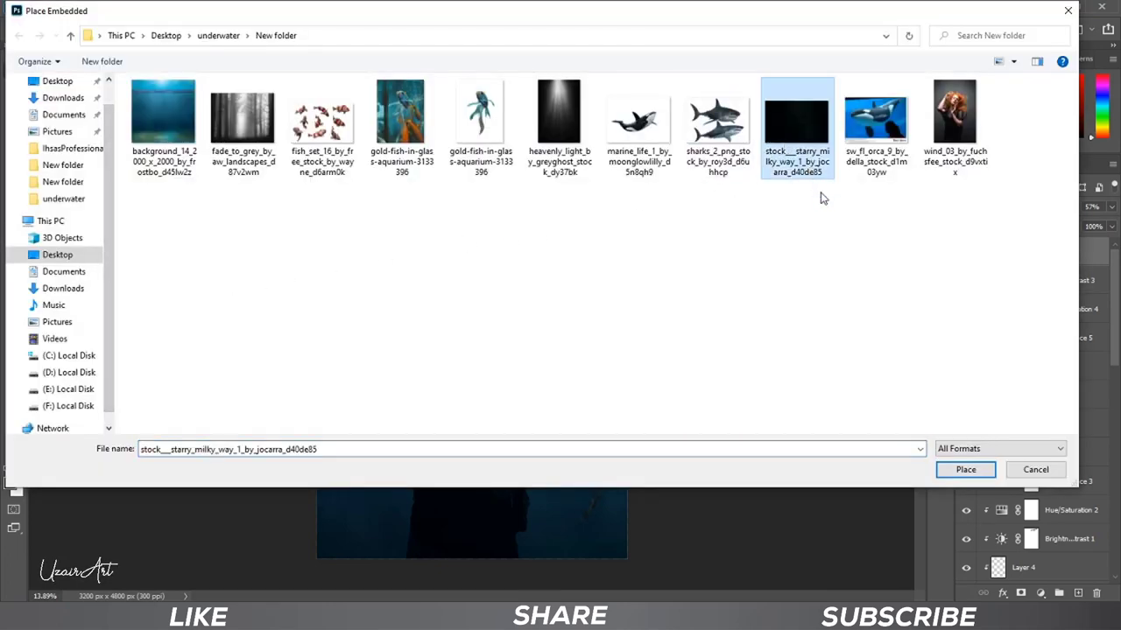
{"action": "left_click", "coordinate": [946, 468]}
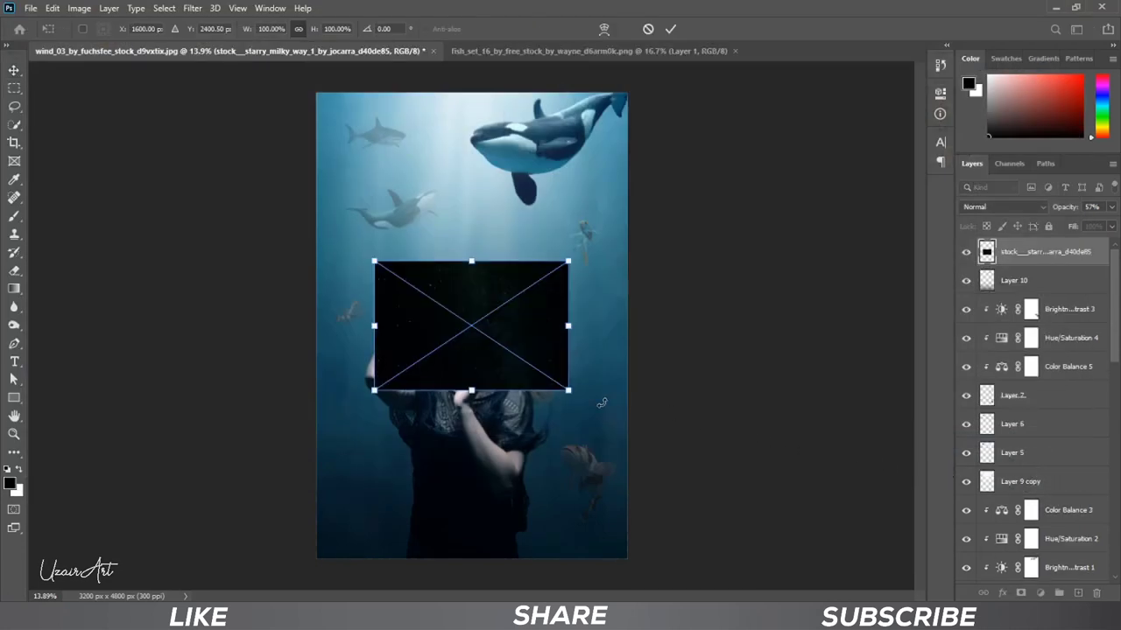
{"action": "left_click_drag", "start_coordinate": [602, 402], "coordinate": [578, 147]}
{"action": "left_click_drag", "start_coordinate": [536, 423], "coordinate": [630, 563]}
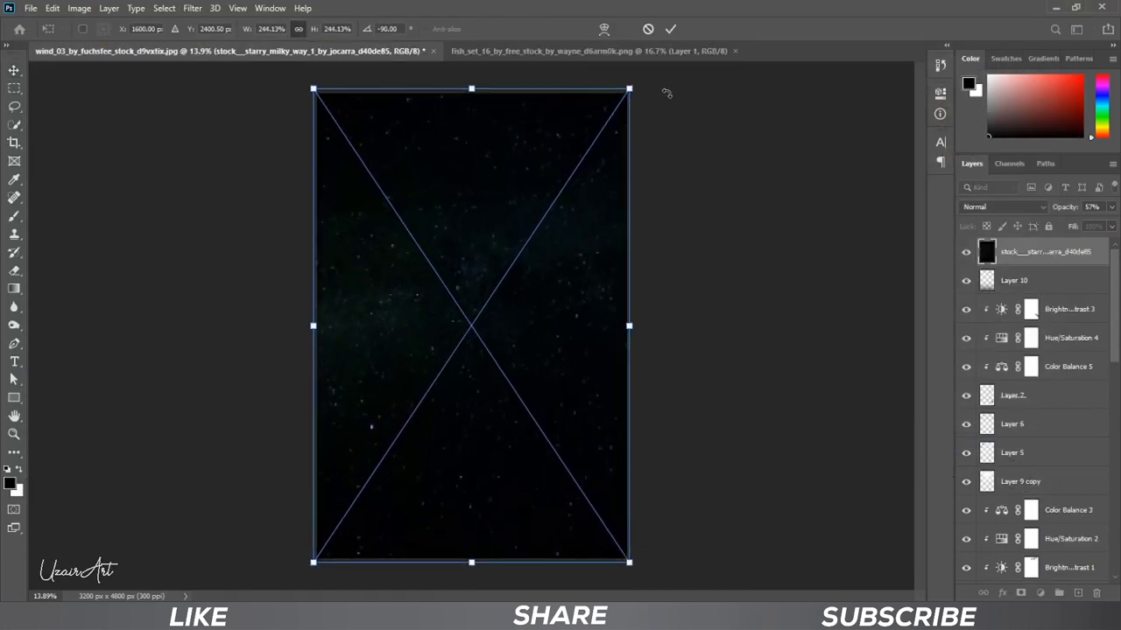
{"action": "left_click_drag", "start_coordinate": [666, 93], "coordinate": [713, 530]}
{"action": "left_click_drag", "start_coordinate": [470, 481], "coordinate": [470, 559]}
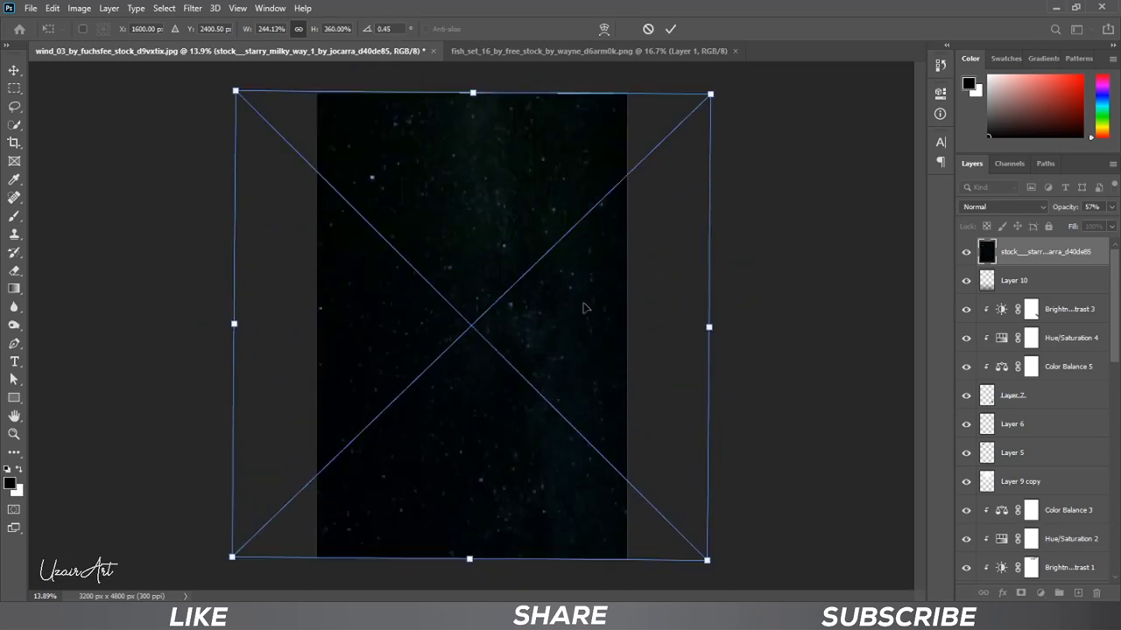
{"action": "left_click", "coordinate": [670, 29]}
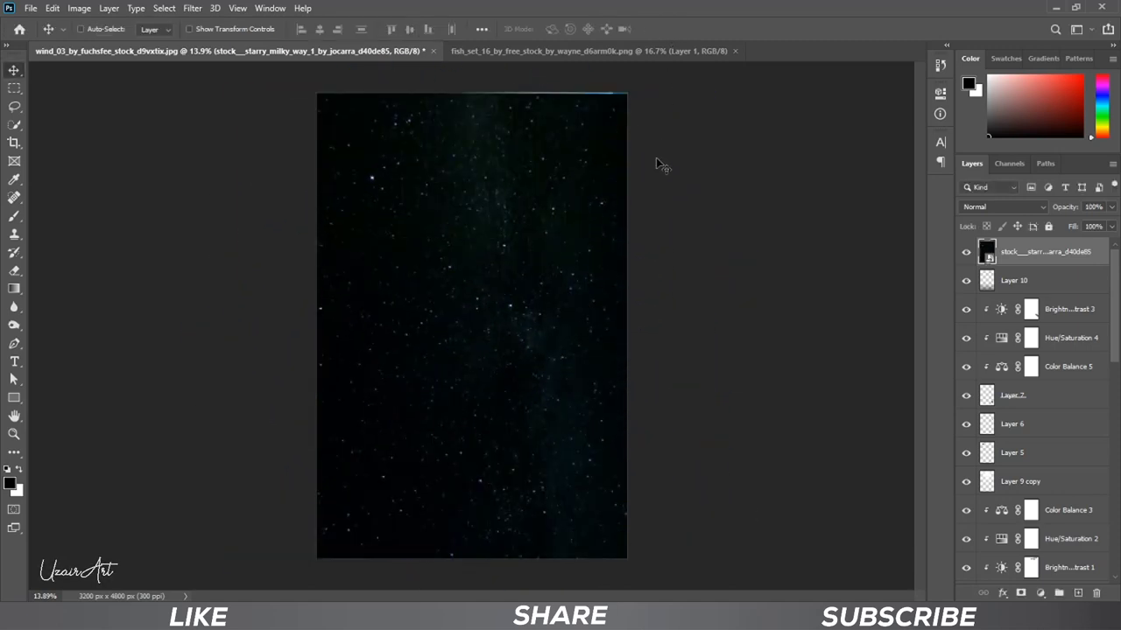
Stretch the starry image taller and wider so it fully covers the canvas.
{"action": "key", "text": "ctrl+t"}
{"action": "left_click_drag", "start_coordinate": [474, 92], "coordinate": [472, 79]}
{"action": "left_click_drag", "start_coordinate": [469, 558], "coordinate": [469, 578]}
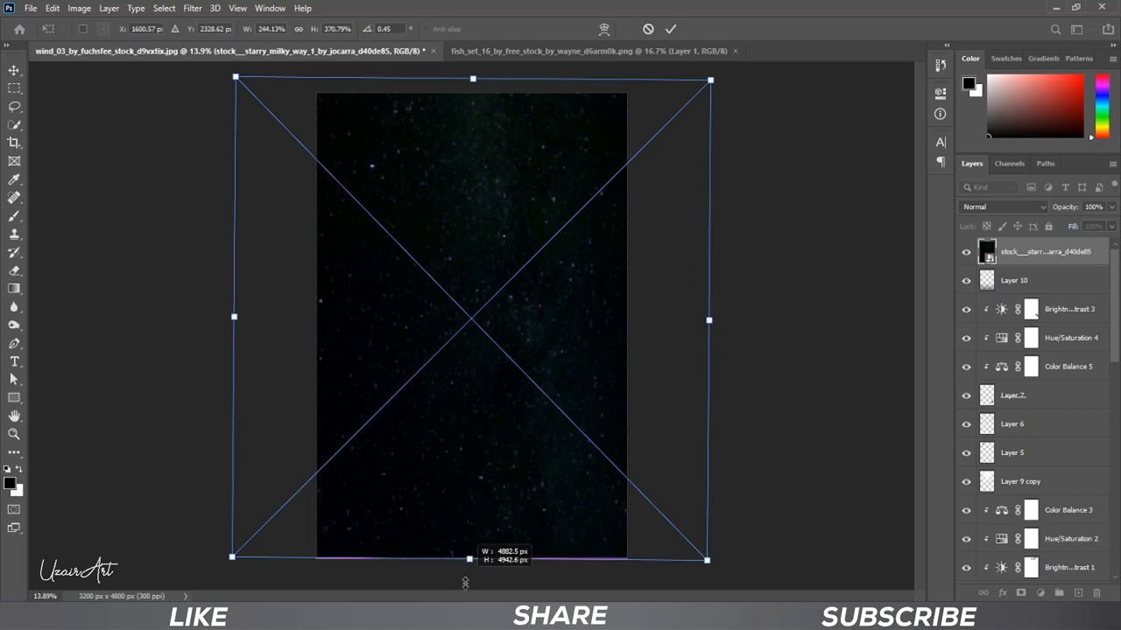
{"action": "left_click_drag", "start_coordinate": [711, 329], "coordinate": [770, 330]}
{"action": "left_click_drag", "start_coordinate": [700, 380], "coordinate": [661, 377]}
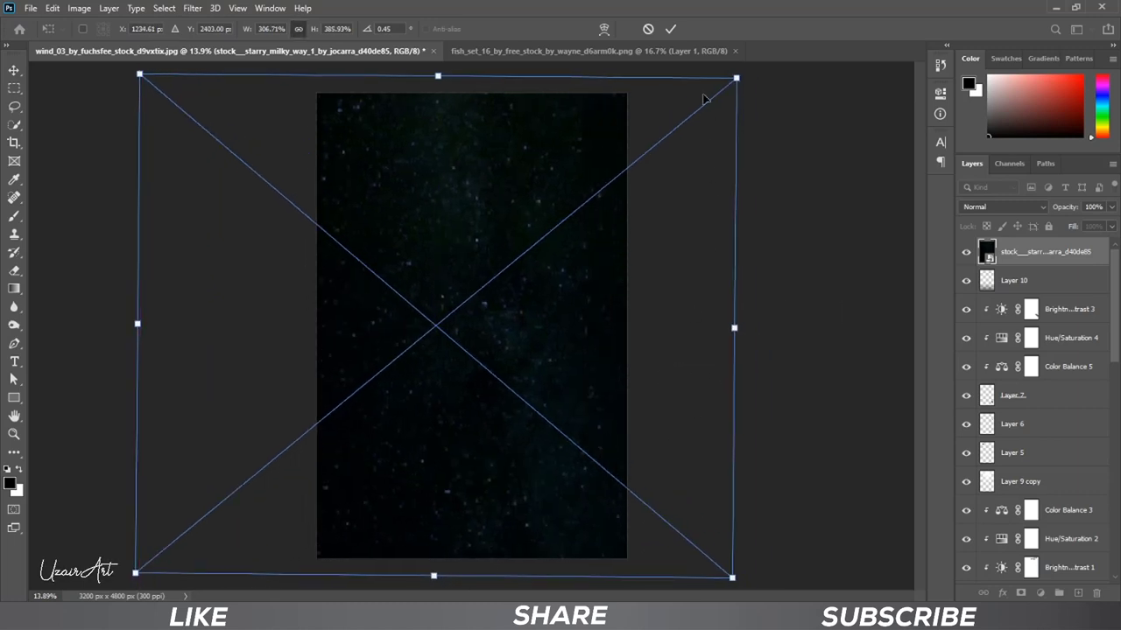
{"action": "left_click", "coordinate": [671, 29]}
Blend the starry layer in Screen mode at 33% opacity.
{"action": "left_click", "coordinate": [981, 209]}
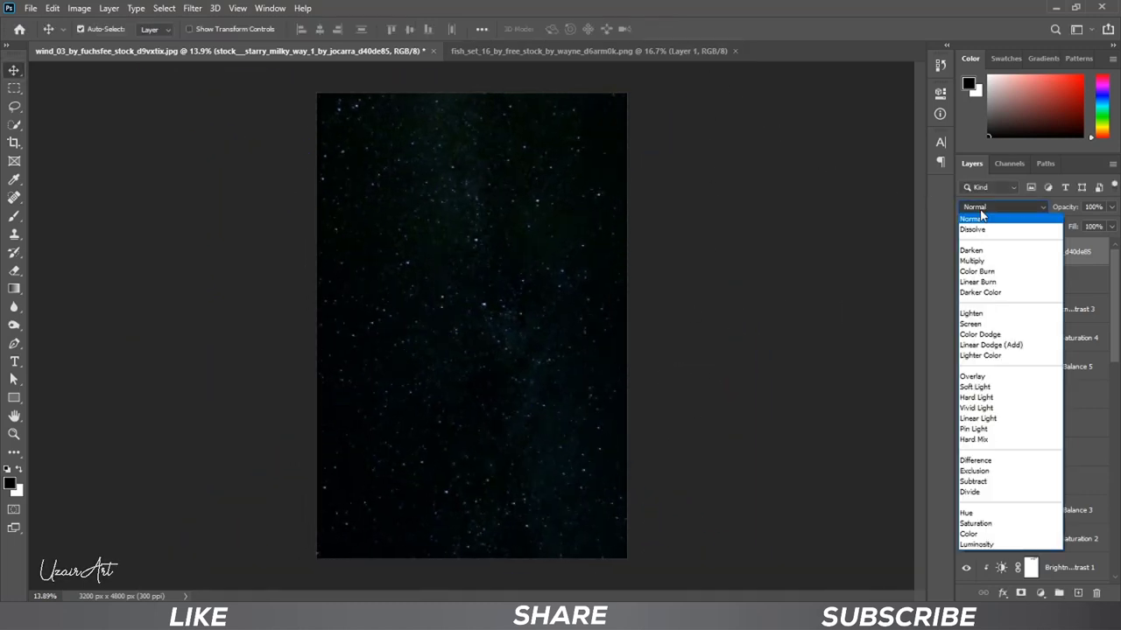
{"action": "left_click", "coordinate": [996, 328]}
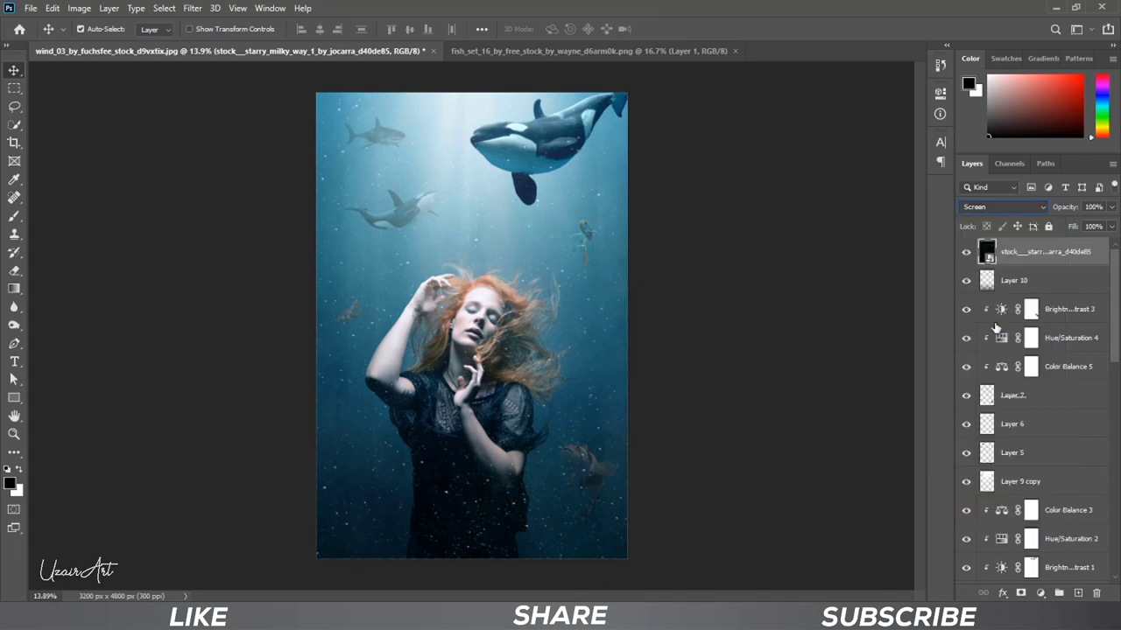
{"action": "left_click_drag", "start_coordinate": [1110, 226], "coordinate": [1067, 227]}
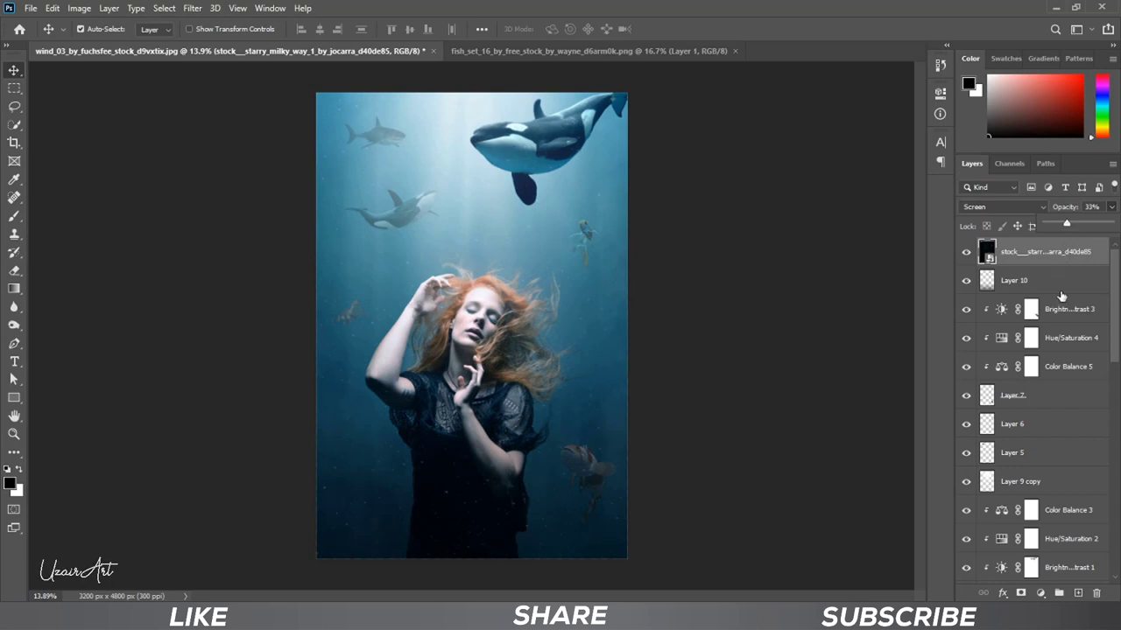
Add a layer mask and paint it black with a 25% brush over the woman and lower fish.
{"action": "left_click", "coordinate": [1021, 594]}
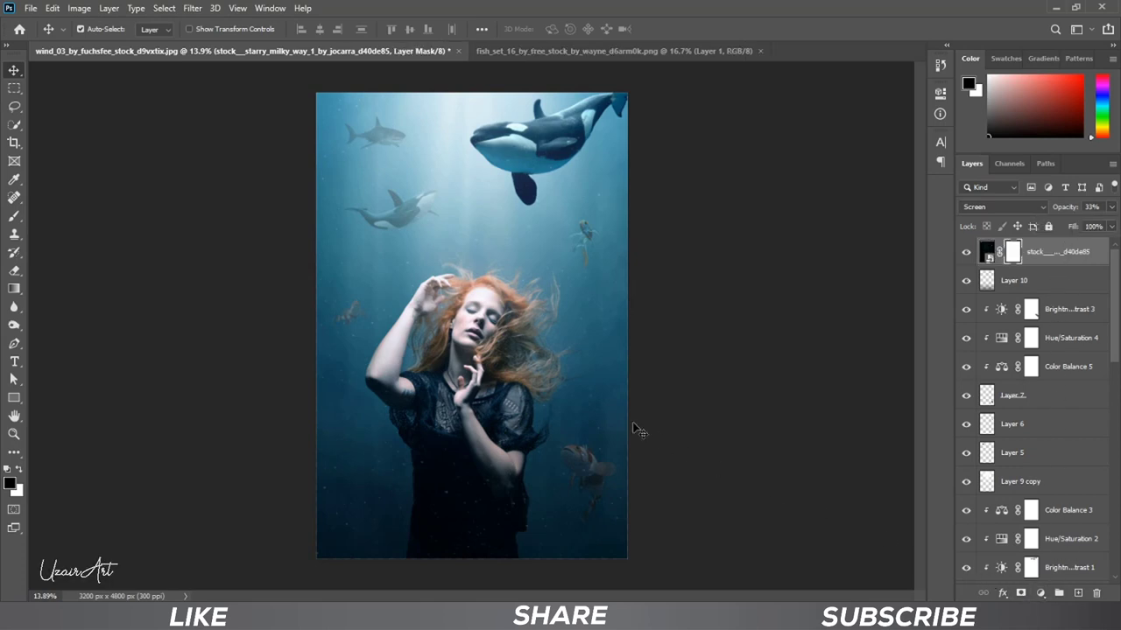
{"action": "left_click", "coordinate": [13, 215]}
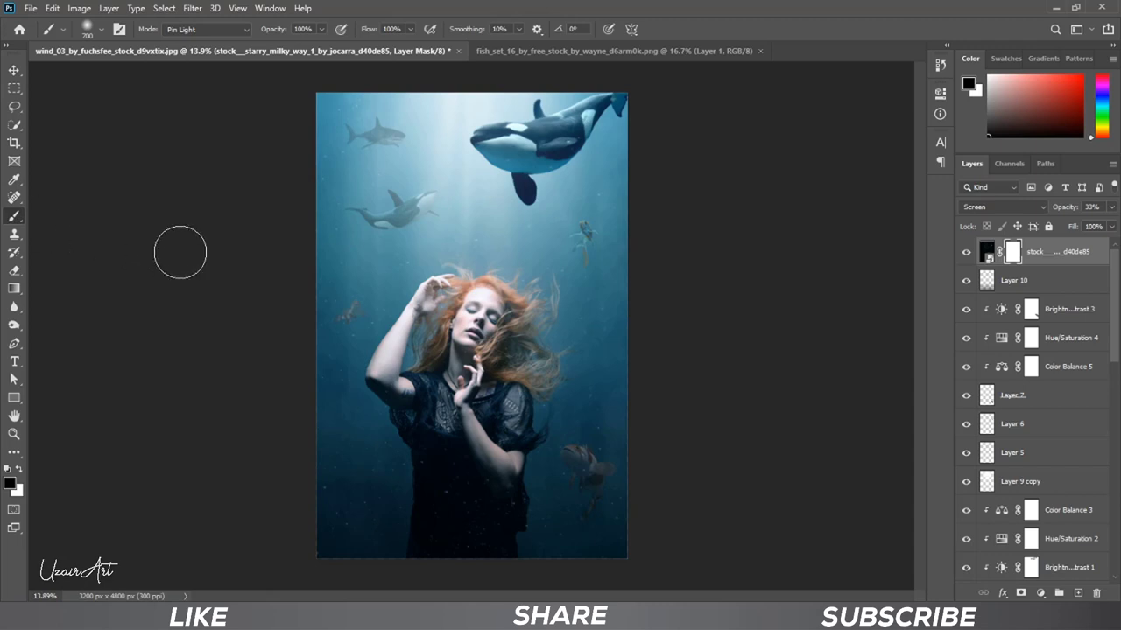
{"action": "left_click_drag", "start_coordinate": [320, 29], "coordinate": [273, 43]}
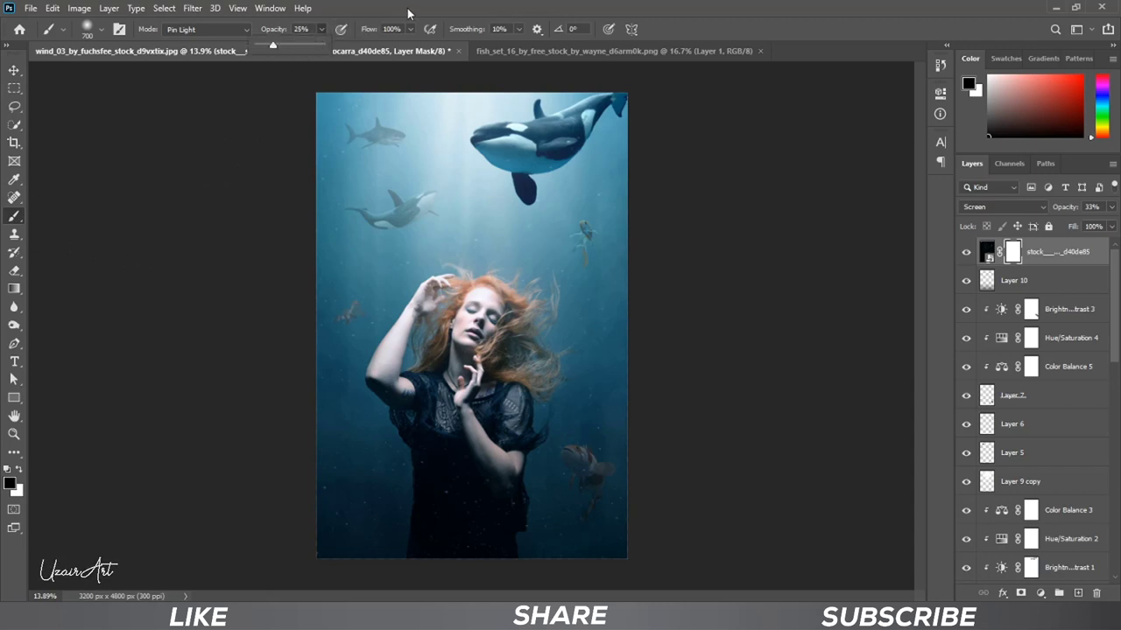
{"action": "key", "text": "bracketright"}
{"action": "key", "text": "bracketright"}
{"action": "key", "text": "bracketright"}
{"action": "key", "text": "bracketright"}
{"action": "key", "text": "bracketright"}
{"action": "key", "text": "bracketright"}
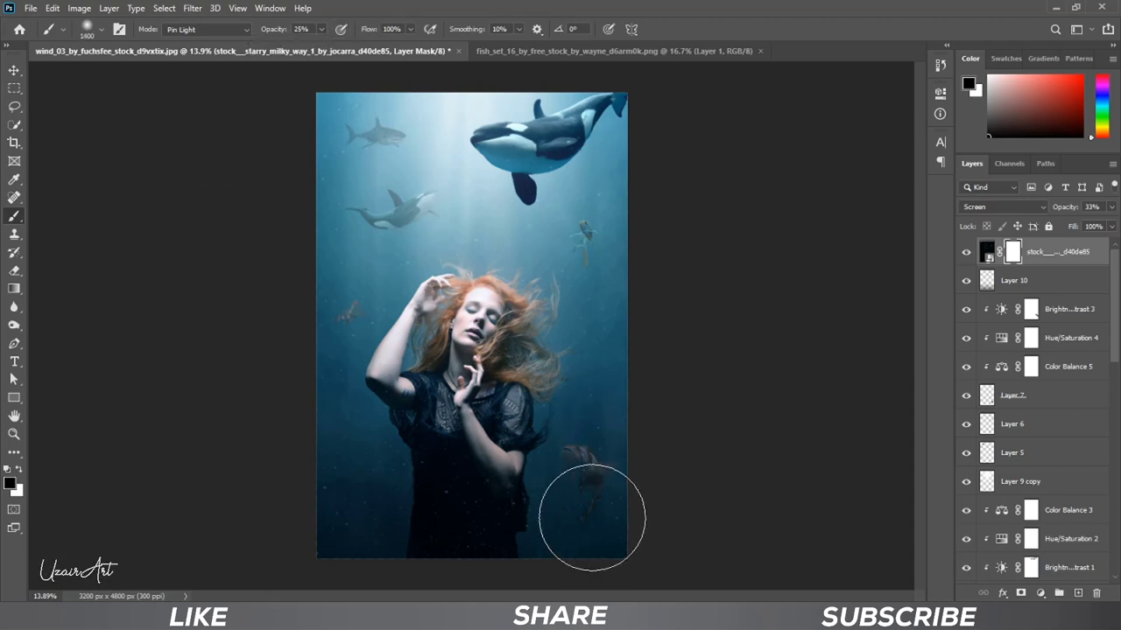
{"action": "left_click_drag", "start_coordinate": [581, 500], "coordinate": [603, 408]}
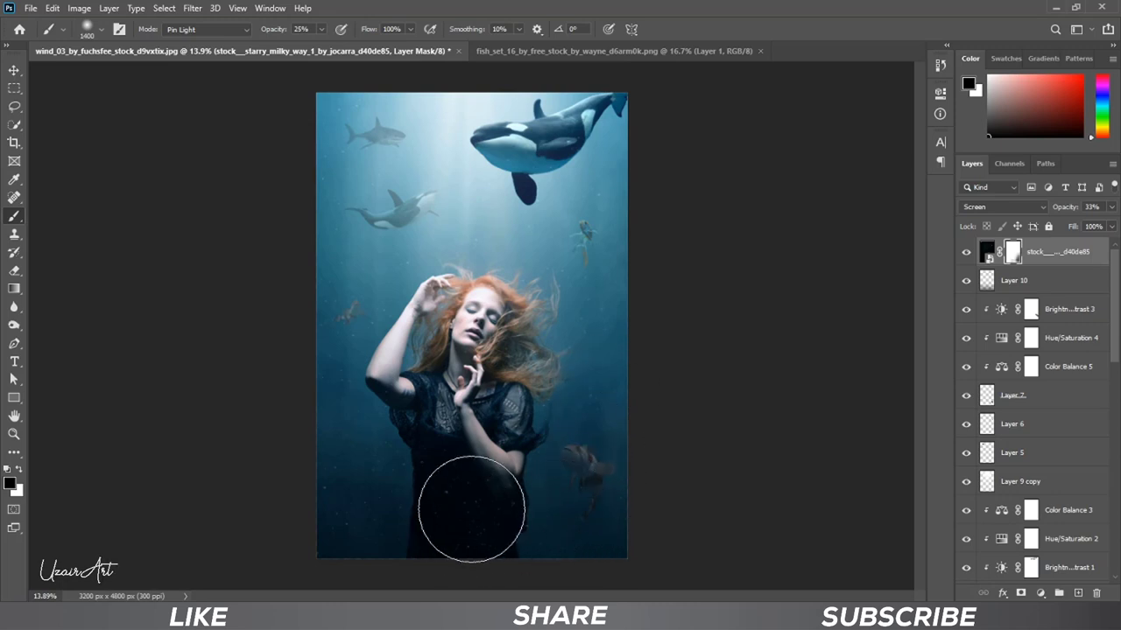
{"action": "key", "text": "bracketleft"}
{"action": "key", "text": "bracketleft"}
{"action": "key", "text": "bracketleft"}
{"action": "left_click_drag", "start_coordinate": [464, 306], "coordinate": [483, 324]}
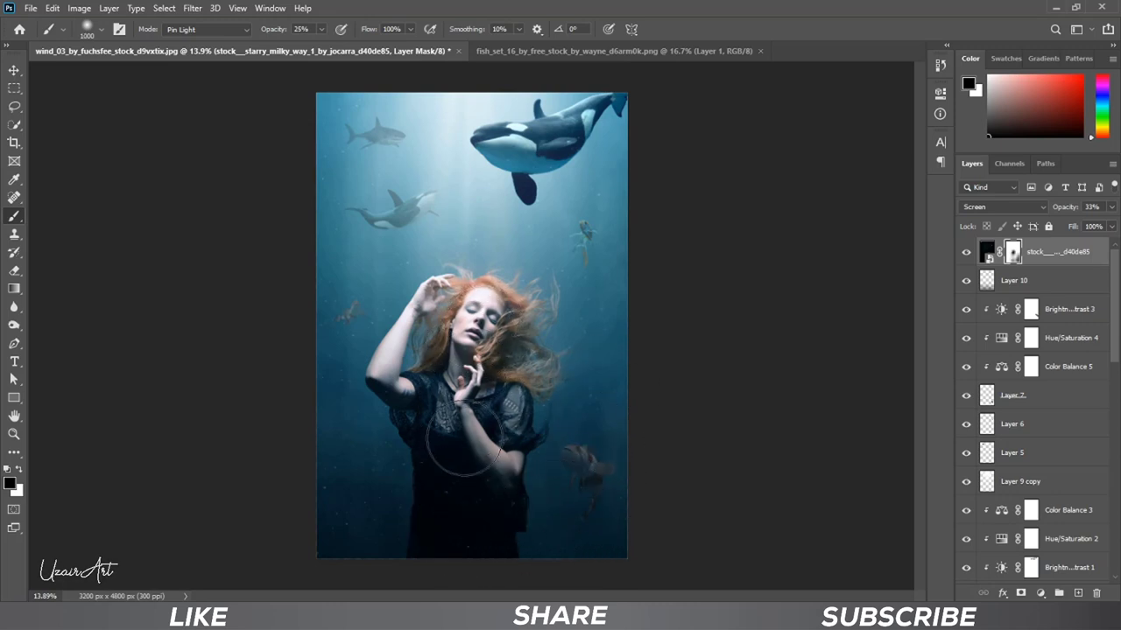
{"action": "key", "text": "bracketright"}
{"action": "key", "text": "bracketright"}
{"action": "key", "text": "bracketright"}
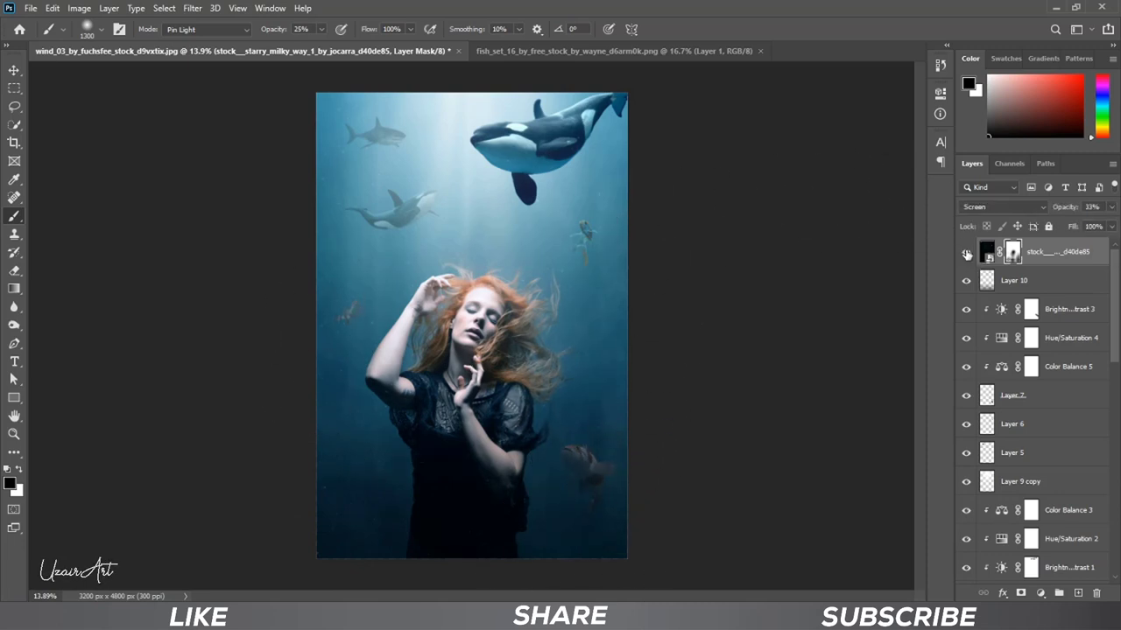
{"action": "scroll", "coordinate": [579, 237], "scroll_direction": "up", "scroll_amount": 3}
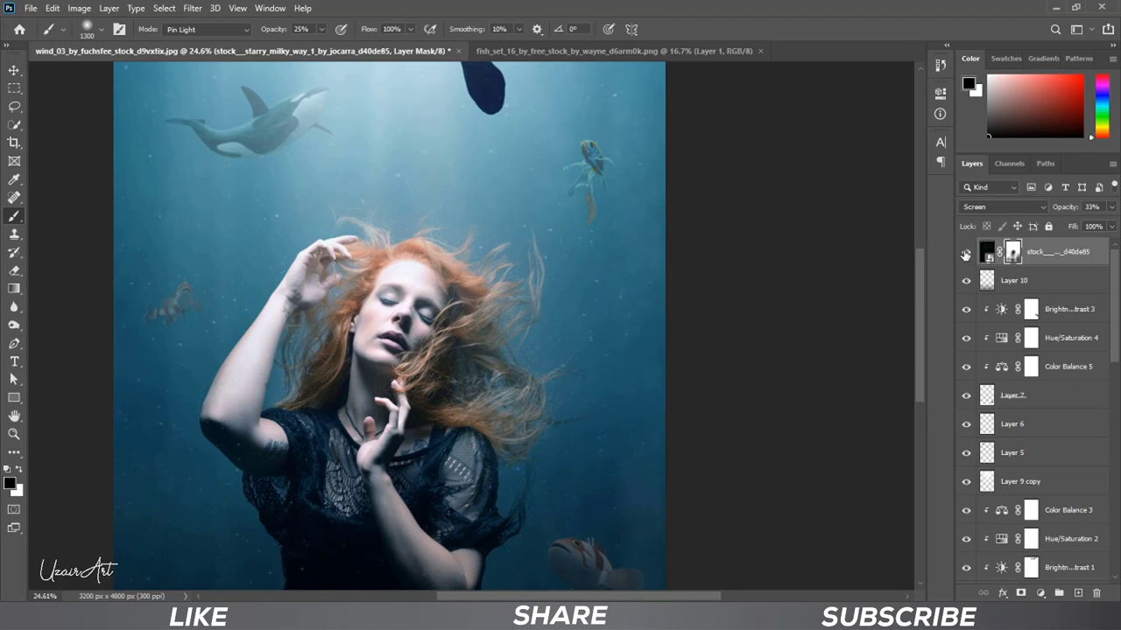
{"action": "scroll", "coordinate": [691, 308], "scroll_direction": "down", "scroll_amount": 2}
{"action": "scroll", "coordinate": [691, 307], "scroll_direction": "down", "scroll_amount": 2}
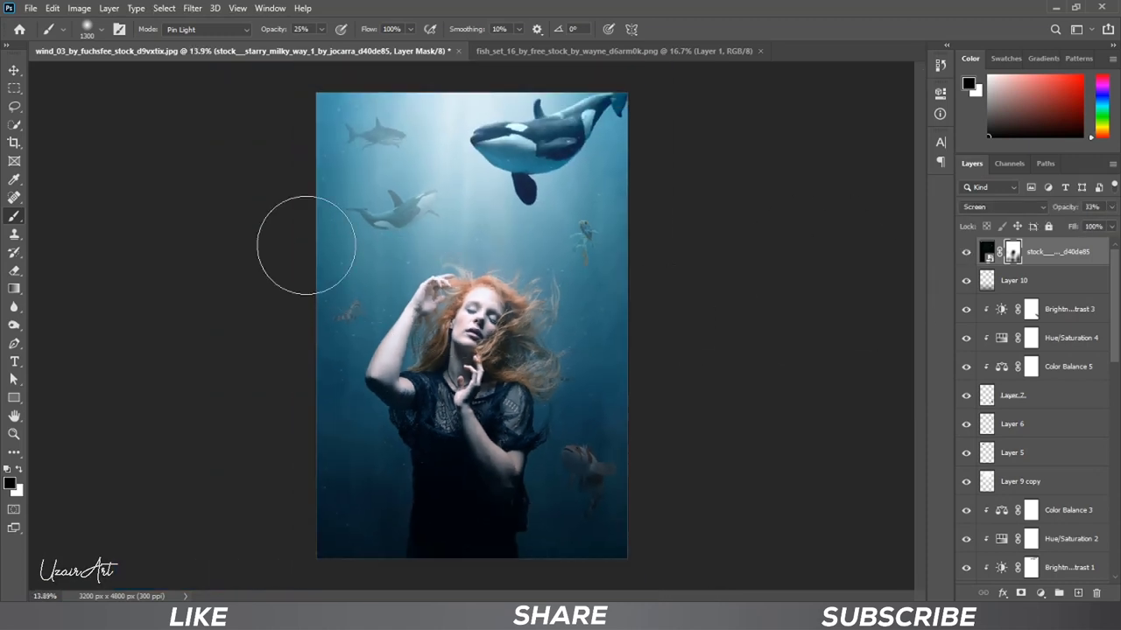
{"action": "left_click", "coordinate": [14, 70]}
{"action": "scroll", "coordinate": [198, 161], "scroll_direction": "up", "scroll_amount": 1}
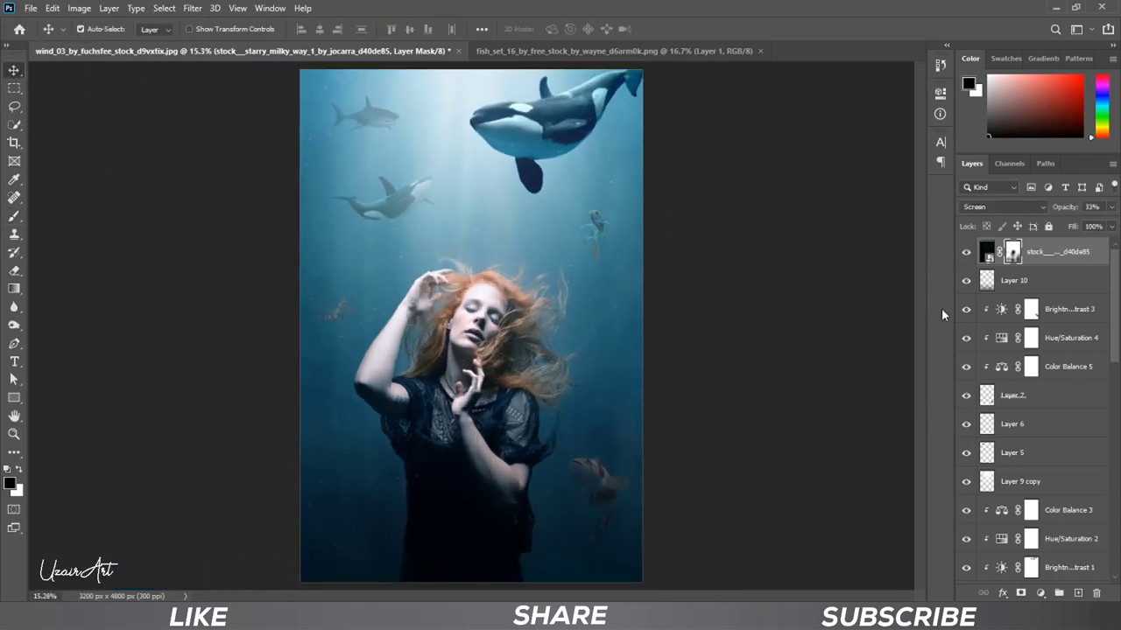
Raise the starry layer's opacity to 43%.
{"action": "left_click", "coordinate": [1111, 210]}
{"action": "left_click_drag", "start_coordinate": [1070, 226], "coordinate": [1075, 227]}
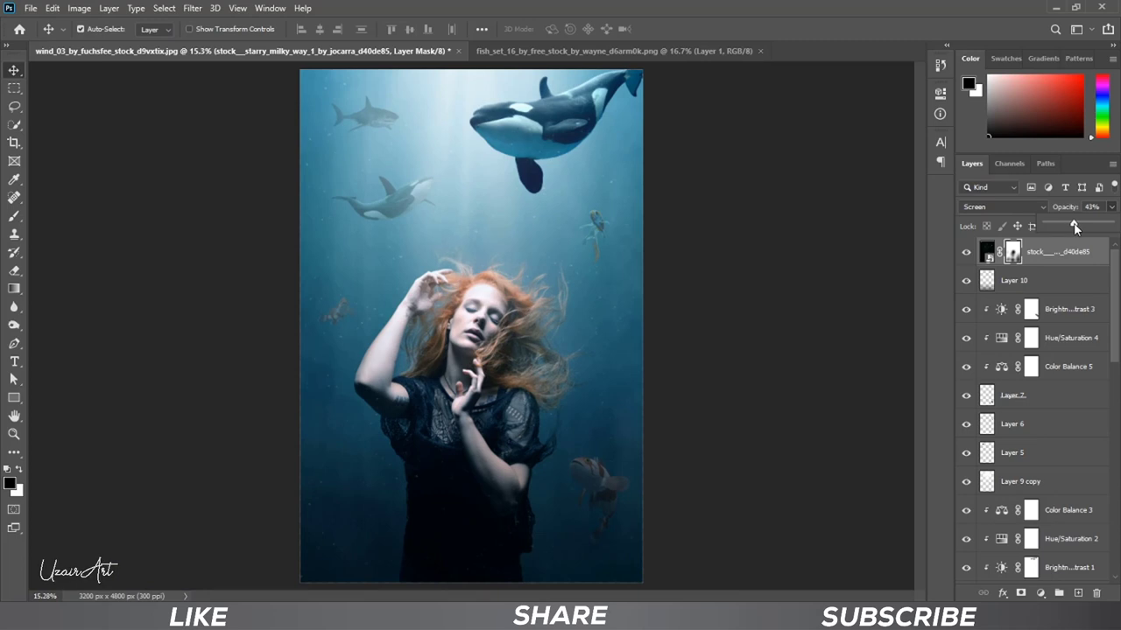
{"action": "scroll", "coordinate": [855, 394], "scroll_direction": "down", "scroll_amount": 3}
{"action": "scroll", "coordinate": [1044, 405], "scroll_direction": "down", "scroll_amount": 5}
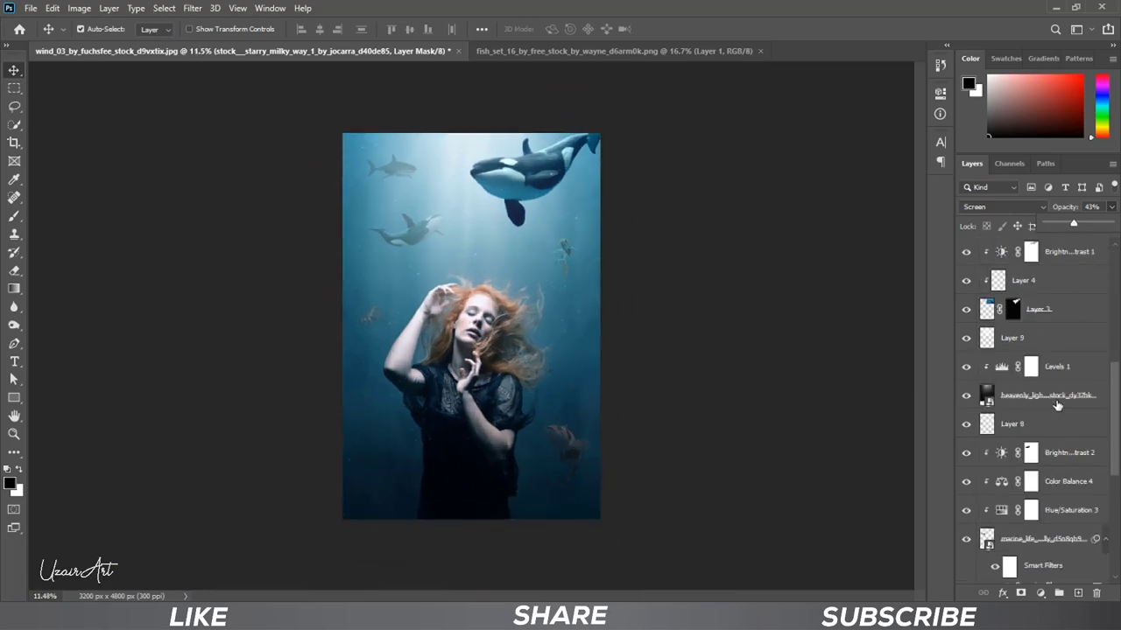
{"action": "scroll", "coordinate": [1044, 405], "scroll_direction": "down", "scroll_amount": 5}
Select the background_14 layer mask and set up the Brush at 8% opacity.
{"action": "left_click", "coordinate": [1055, 513]}
{"action": "key", "text": "b"}
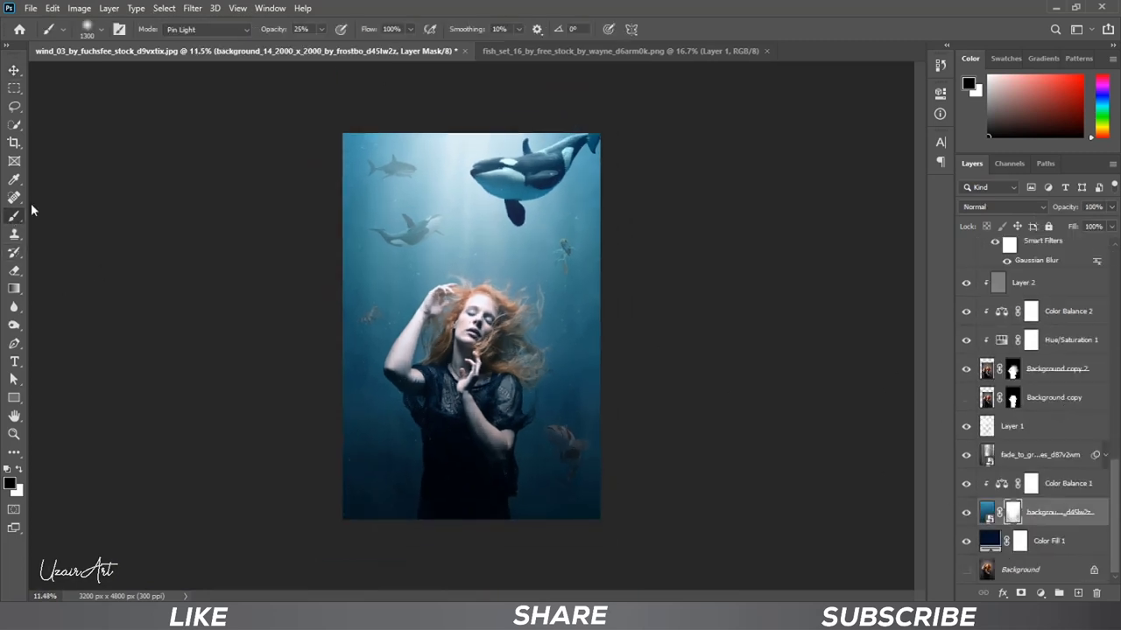
{"action": "left_click", "coordinate": [322, 29]}
{"action": "left_click", "coordinate": [311, 50]}
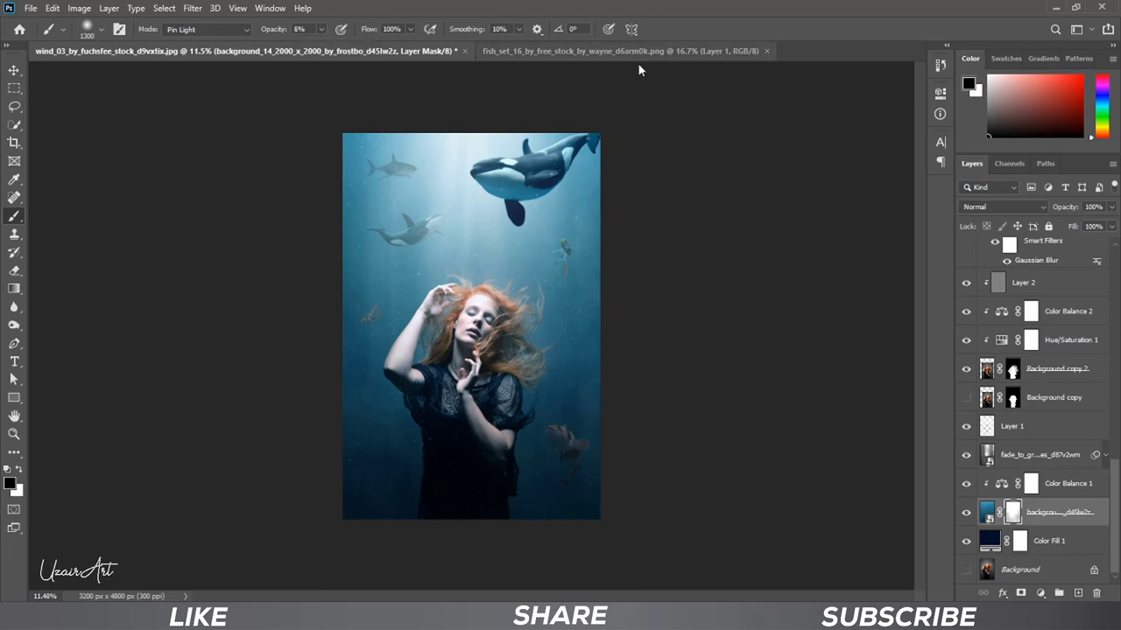
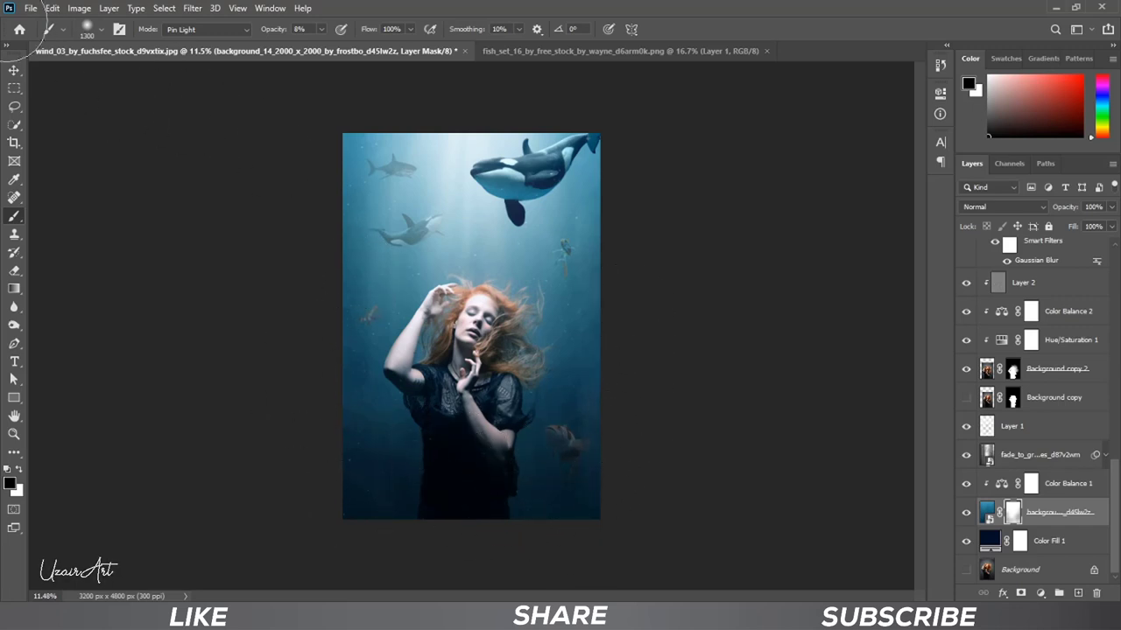
Switch to the Move tool and select the topmost stock layer in the Layers panel.
{"action": "left_click", "coordinate": [14, 70]}
{"action": "scroll", "coordinate": [732, 357], "scroll_direction": "up", "scroll_amount": 2}
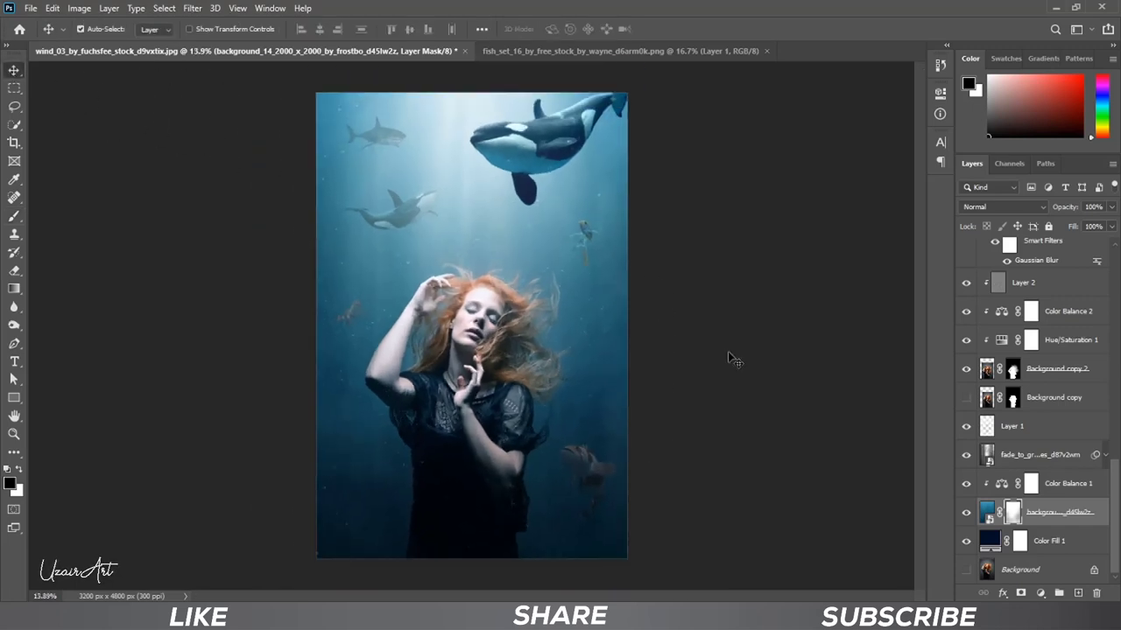
{"action": "scroll", "coordinate": [697, 386], "scroll_direction": "up", "scroll_amount": 1}
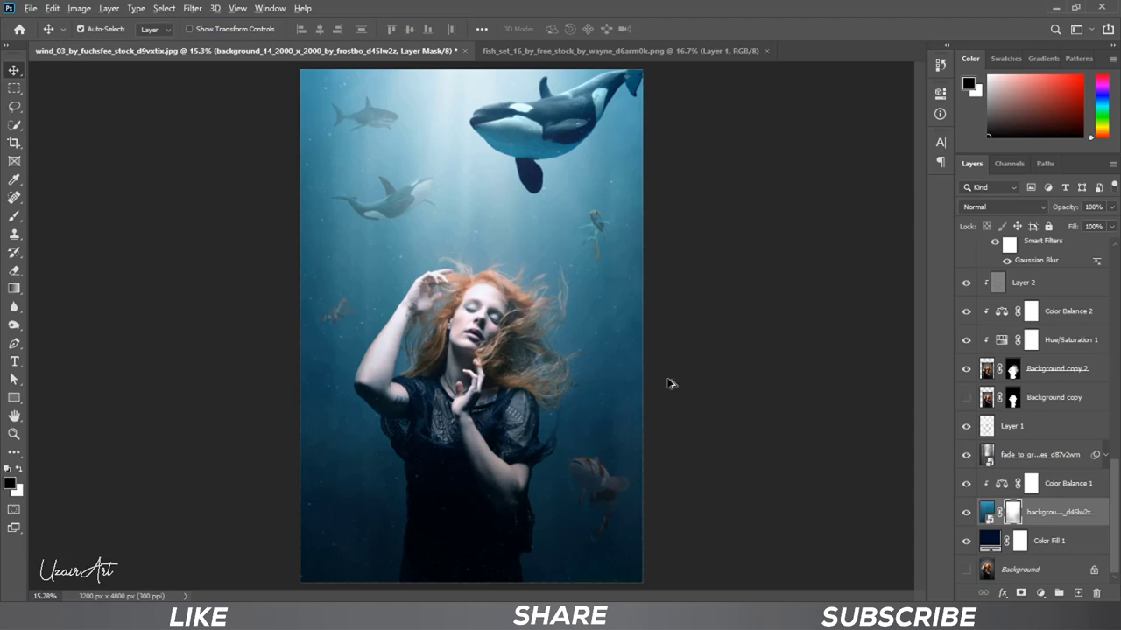
{"action": "scroll", "coordinate": [1117, 499], "scroll_direction": "up", "scroll_amount": 4}
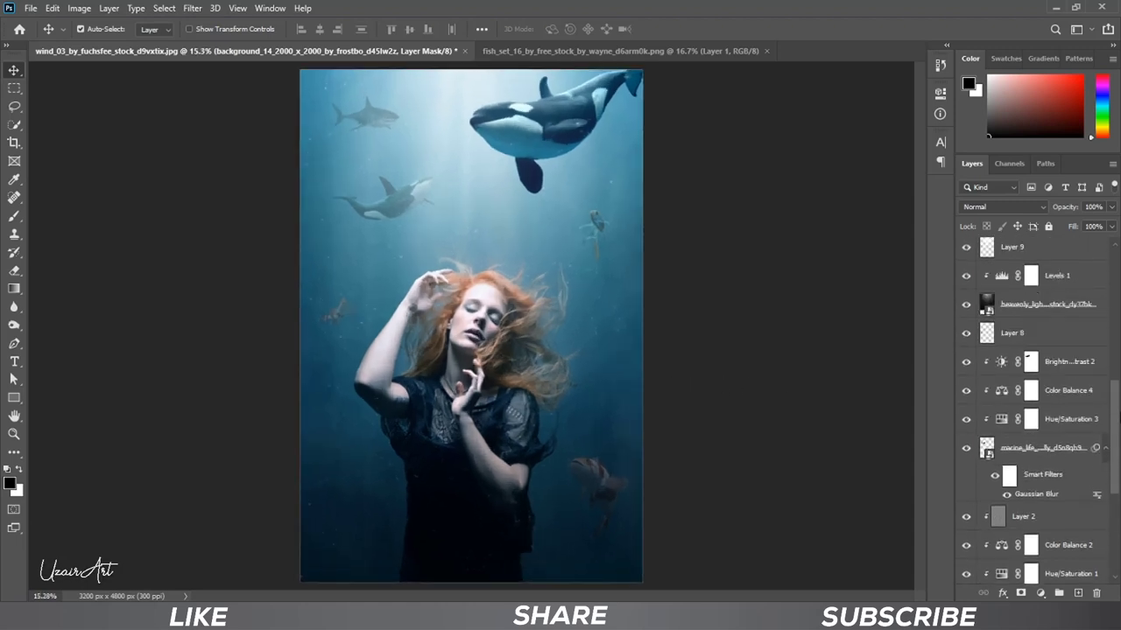
{"action": "scroll", "coordinate": [1114, 350], "scroll_direction": "up", "scroll_amount": 5}
{"action": "left_click", "coordinate": [1051, 252]}
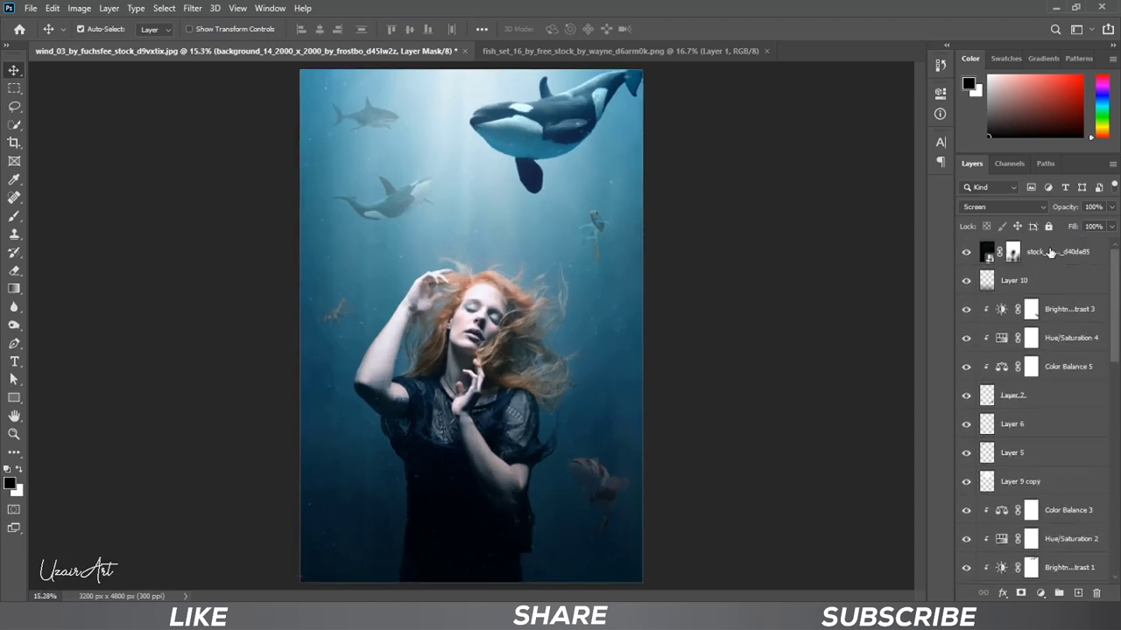
Stamp all visible content into a new Layer 11 and convert it to a smart object.
{"action": "key", "text": "ctrl+shift+alt+e"}
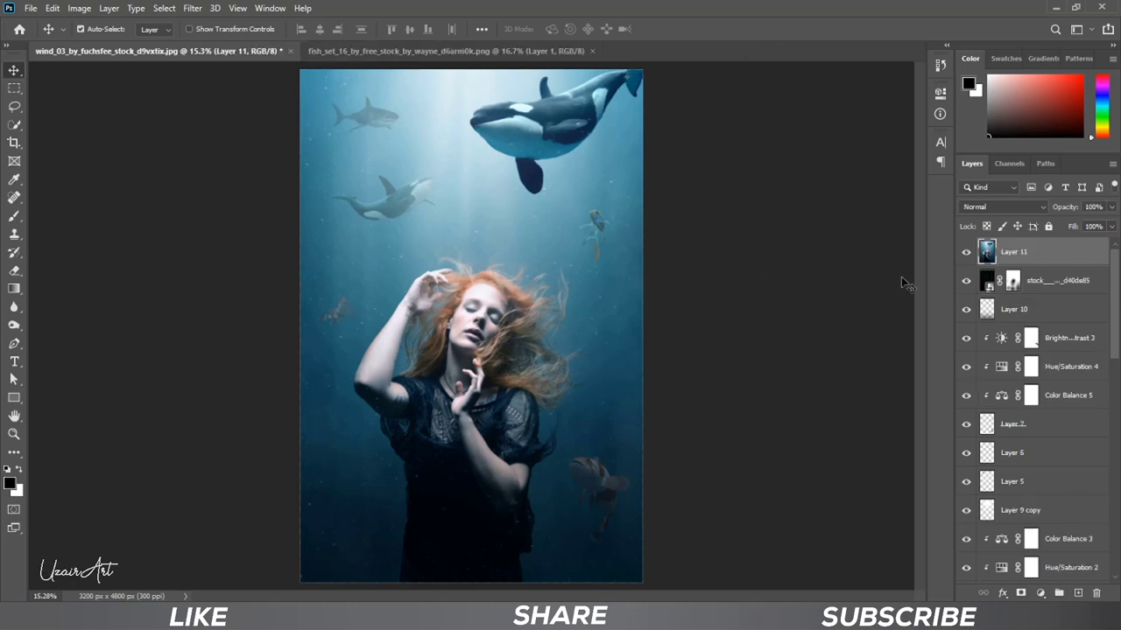
{"action": "right_click", "coordinate": [1050, 250]}
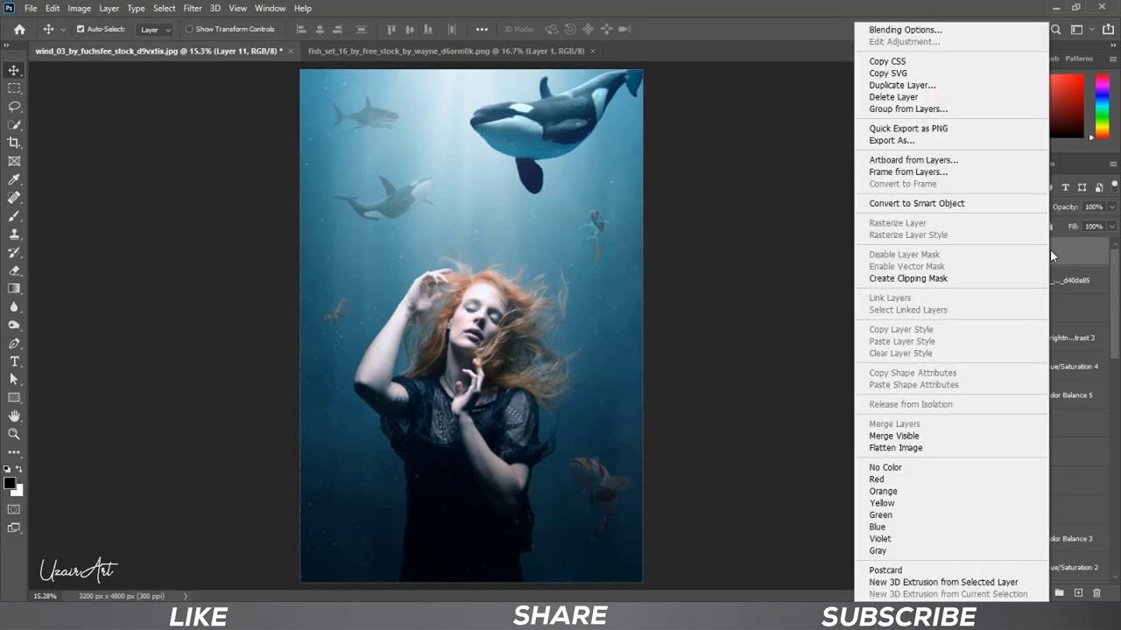
{"action": "left_click", "coordinate": [983, 210]}
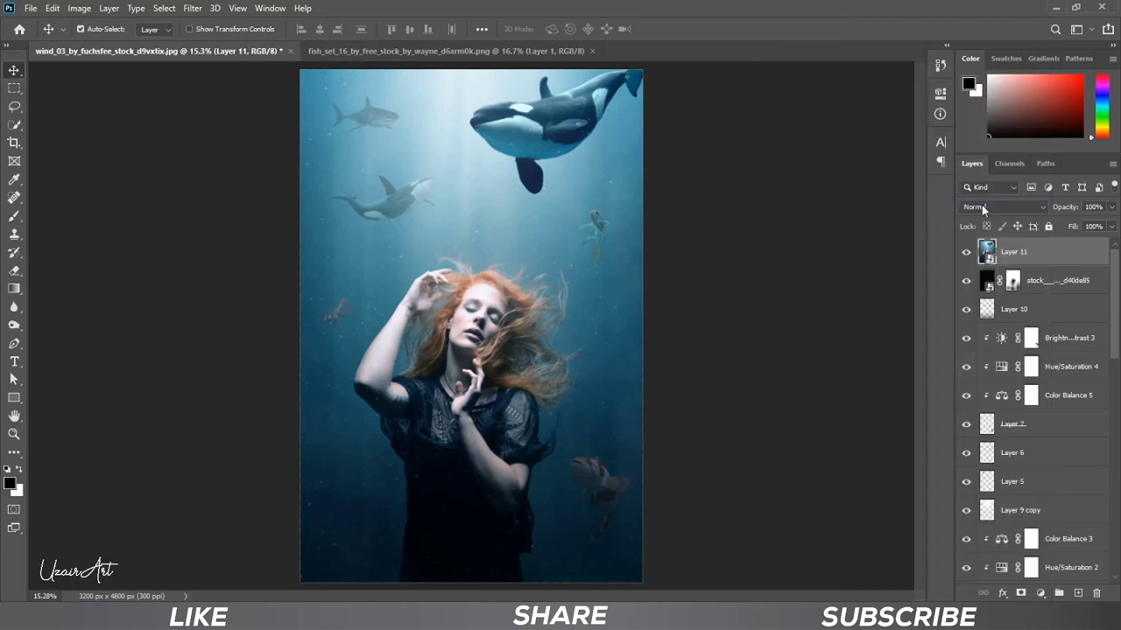
{"action": "left_click", "coordinate": [192, 7]}
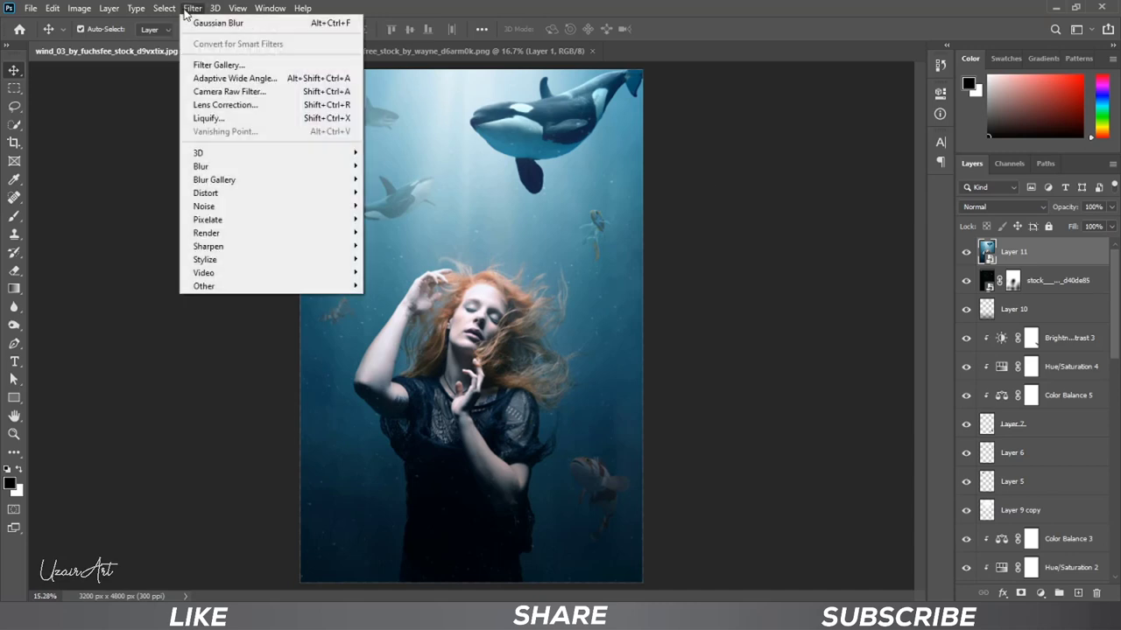
Apply Camera Raw: Temperature +15, Highlights +9, Shadows +10, Blacks -10, Post Crop Vignetting -13.
{"action": "left_click", "coordinate": [290, 93]}
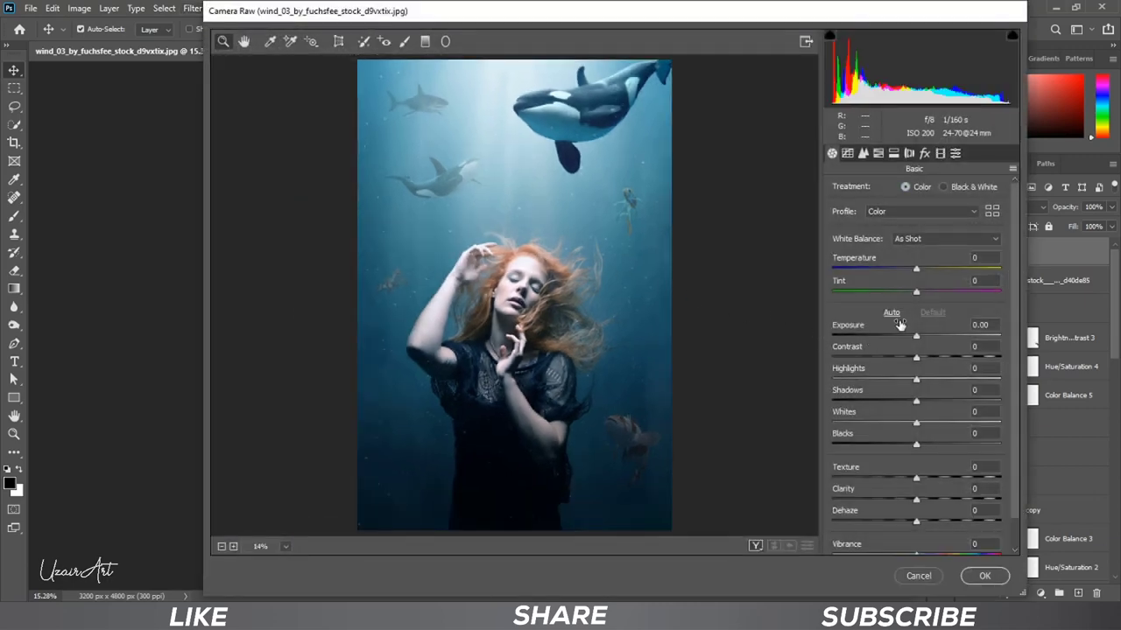
{"action": "left_click_drag", "start_coordinate": [918, 269], "coordinate": [931, 278]}
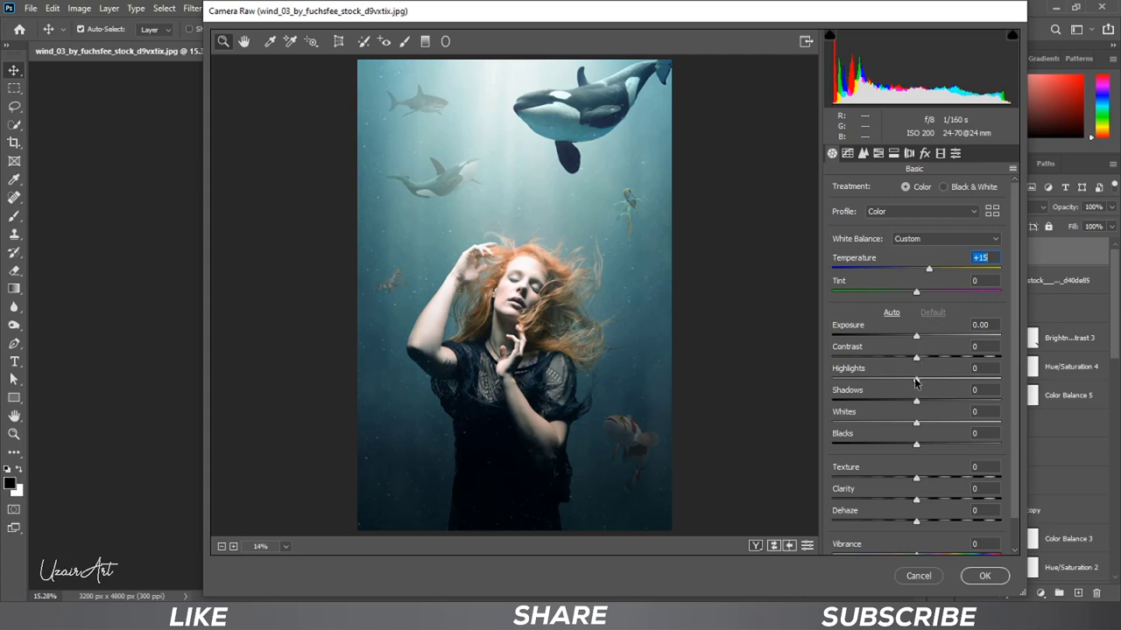
{"action": "left_click_drag", "start_coordinate": [916, 381], "coordinate": [925, 404]}
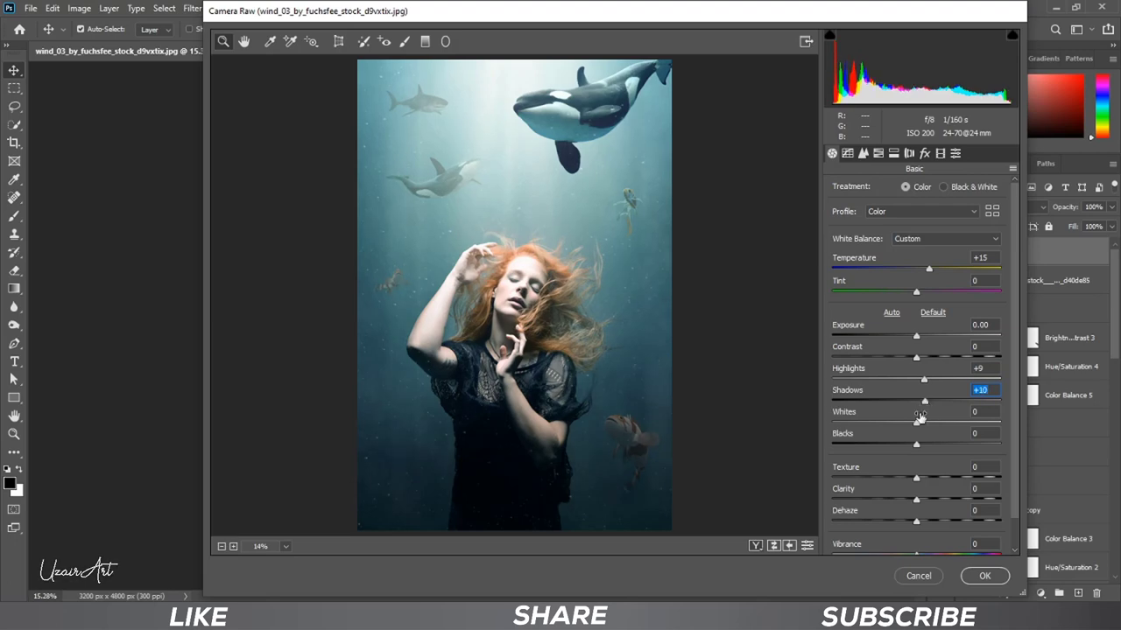
{"action": "left_click_drag", "start_coordinate": [917, 448], "coordinate": [907, 447]}
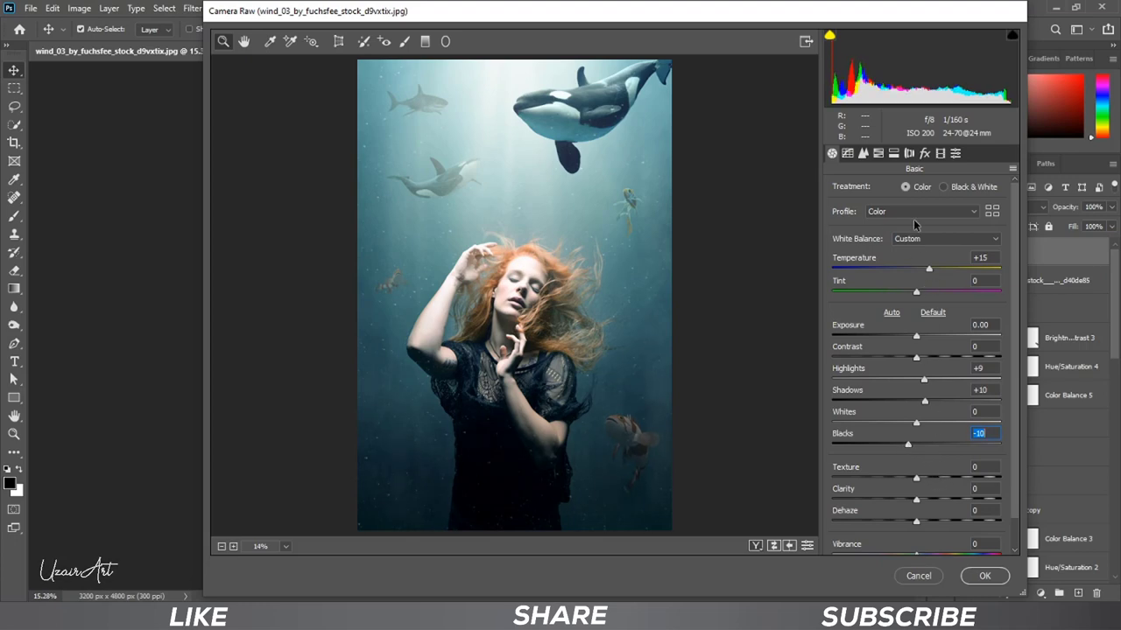
{"action": "left_click", "coordinate": [924, 155]}
{"action": "left_click_drag", "start_coordinate": [921, 335], "coordinate": [911, 344]}
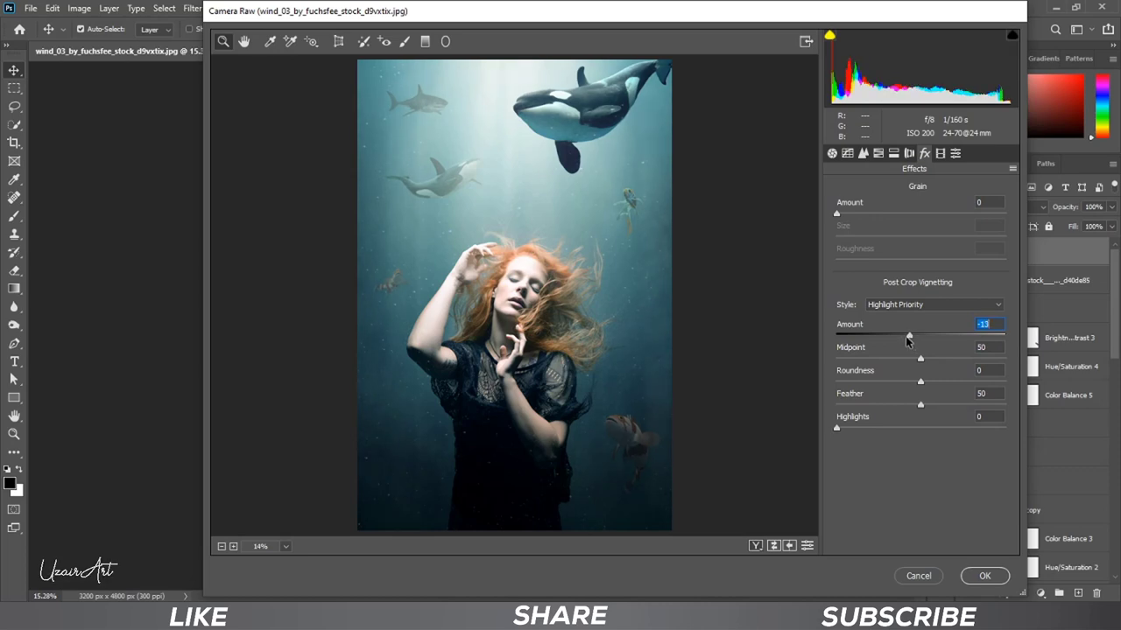
{"action": "left_click", "coordinate": [984, 576]}
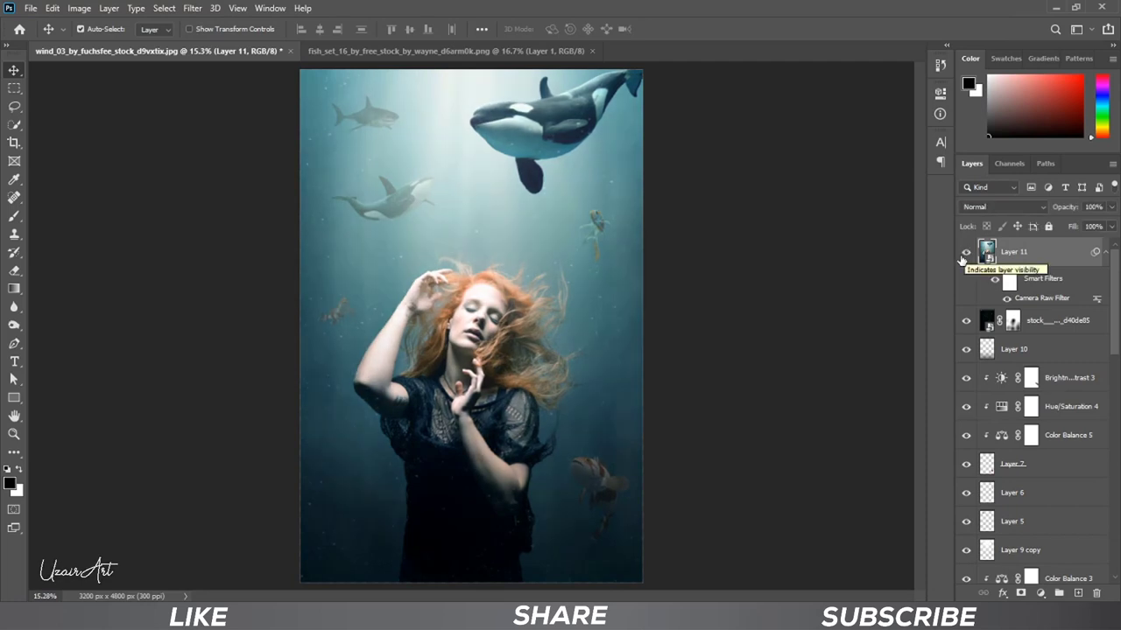
Zoom out and bring up the adjustment layer type menu in the Layers panel.
{"action": "scroll", "coordinate": [737, 294], "scroll_direction": "down", "scroll_amount": 1}
{"action": "scroll", "coordinate": [737, 294], "scroll_direction": "down", "scroll_amount": 1}
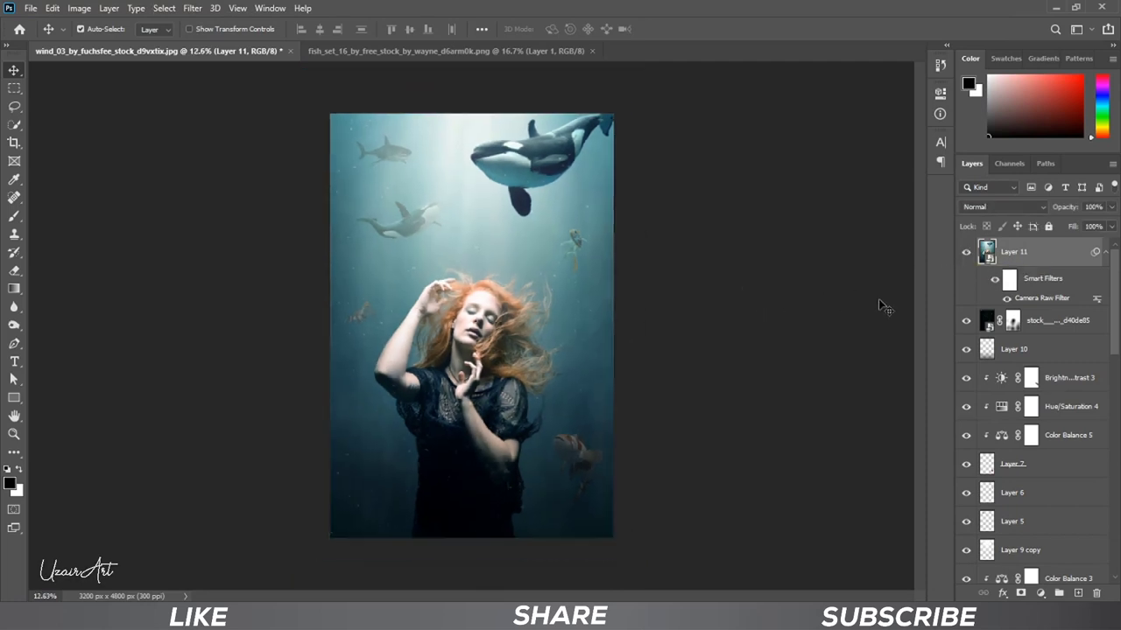
{"action": "left_click", "coordinate": [1042, 593]}
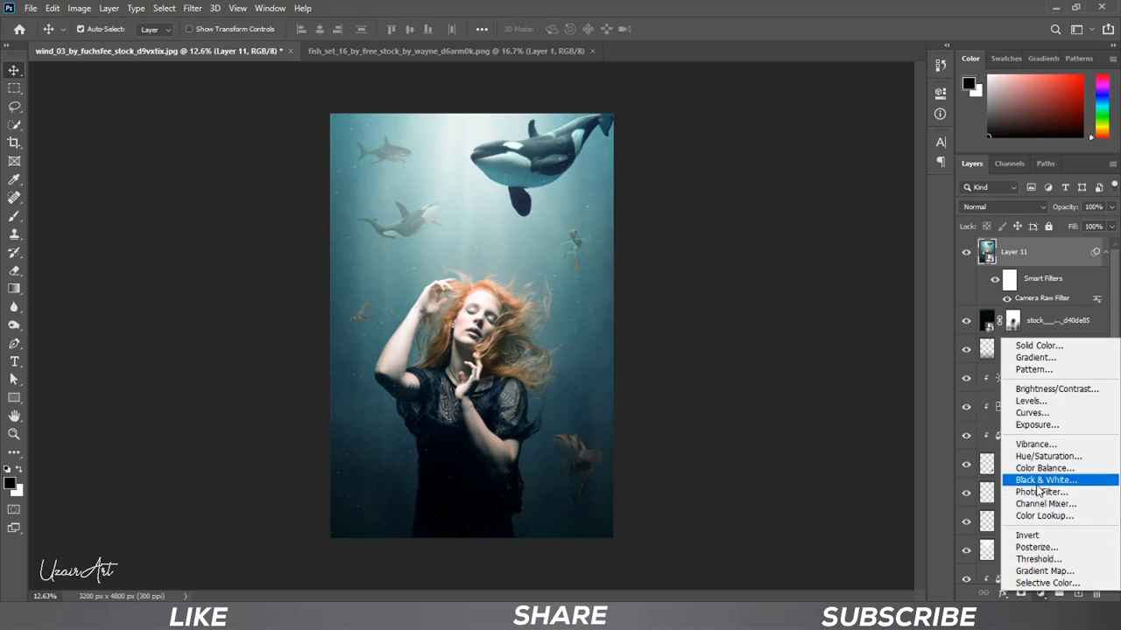
Add Curves 1: on Blue, lift the black point, lower the white point, dip the midtones.
{"action": "left_click", "coordinate": [1040, 413]}
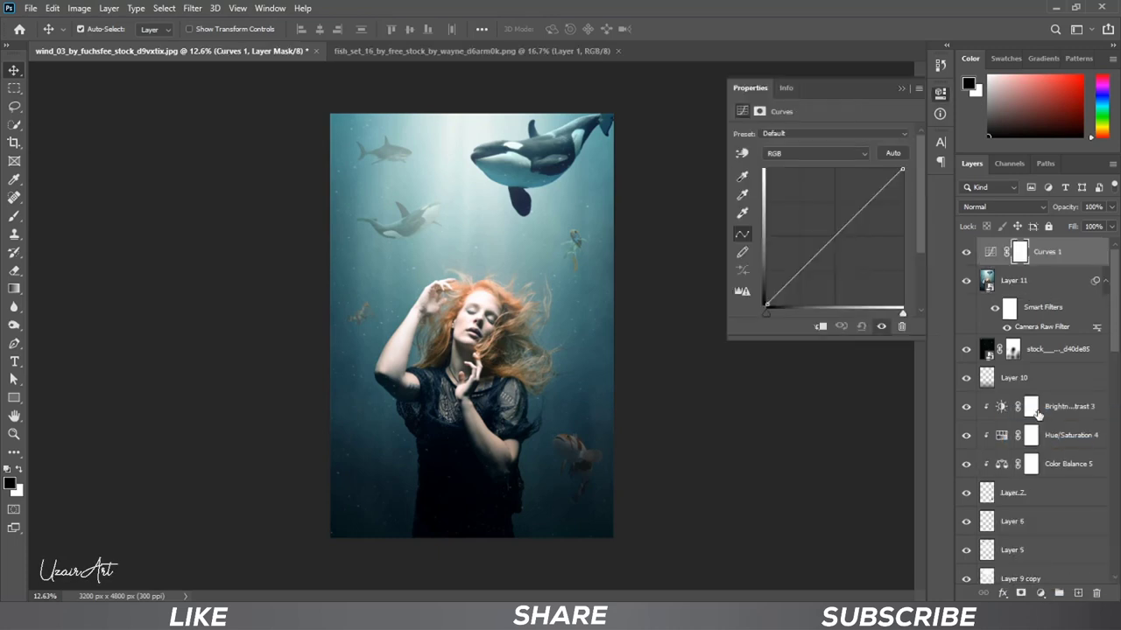
{"action": "left_click", "coordinate": [847, 156]}
{"action": "left_click", "coordinate": [831, 197]}
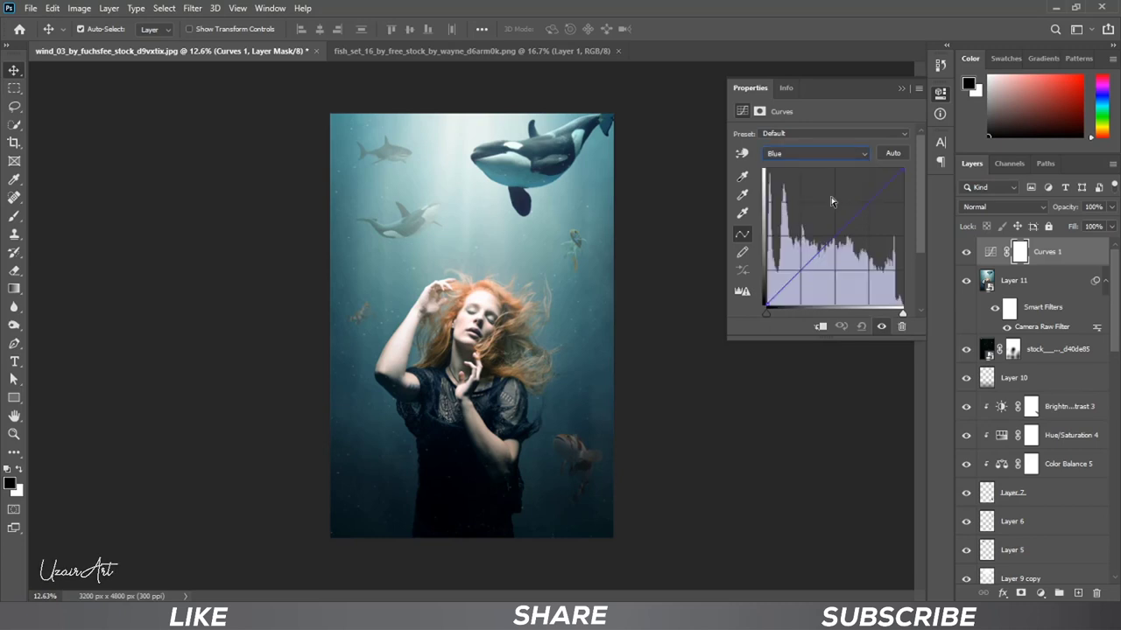
{"action": "left_click_drag", "start_coordinate": [765, 304], "coordinate": [760, 296]}
{"action": "left_click_drag", "start_coordinate": [907, 168], "coordinate": [903, 172]}
{"action": "left_click_drag", "start_coordinate": [836, 235], "coordinate": [839, 239]}
On the Green curve, anchor the midpoint and lift the shadow end slightly.
{"action": "left_click", "coordinate": [841, 156]}
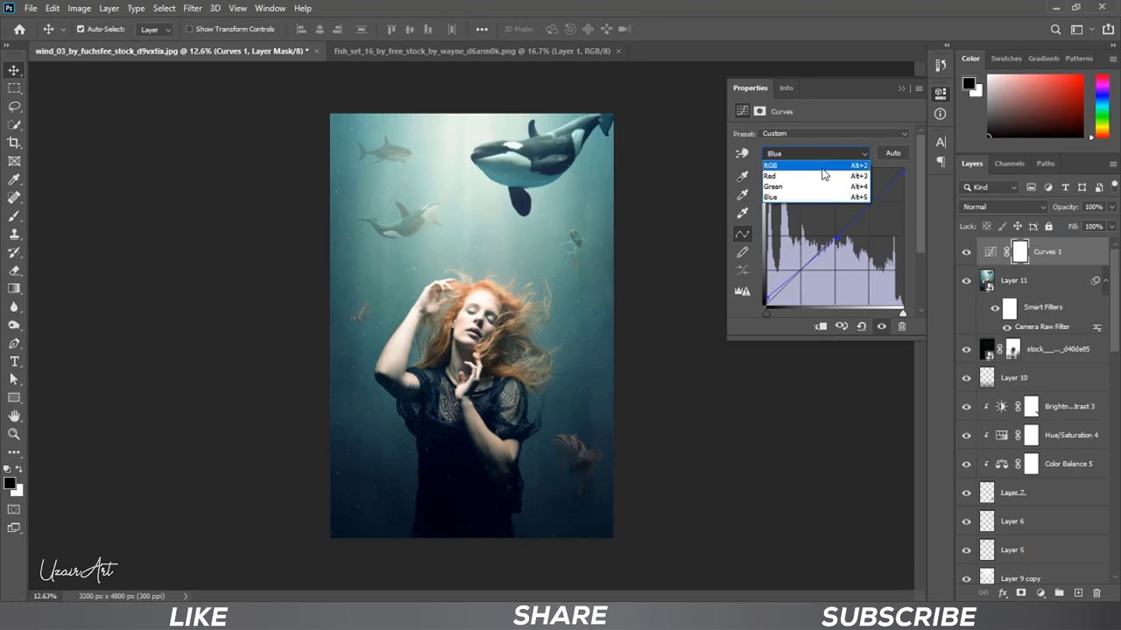
{"action": "left_click", "coordinate": [812, 183]}
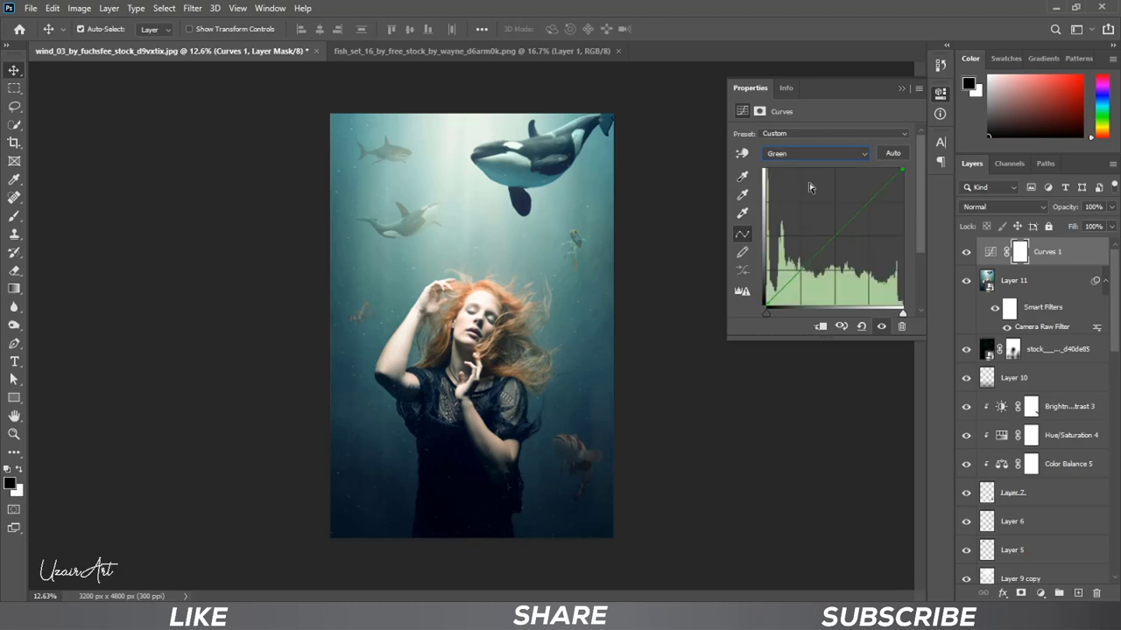
{"action": "left_click", "coordinate": [836, 234]}
{"action": "mouse_move", "coordinate": [903, 168]}
{"action": "left_mouse_down"}
{"action": "mouse_move", "coordinate": [935, 174]}
{"action": "mouse_move", "coordinate": [939, 163]}
{"action": "mouse_move", "coordinate": [899, 164]}
{"action": "left_mouse_up"}
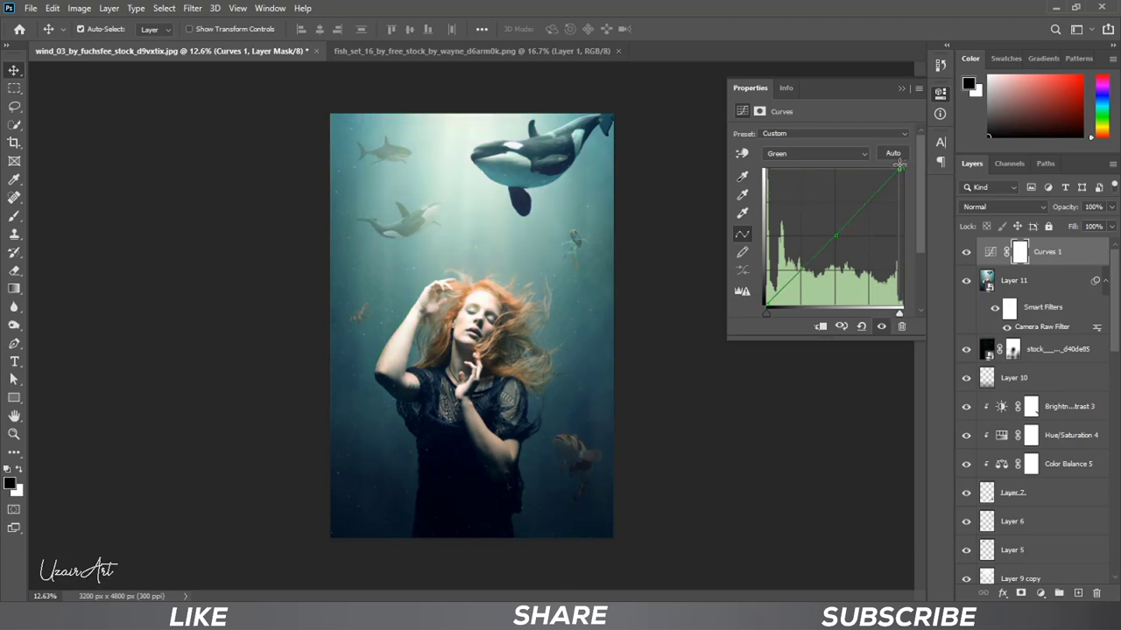
{"action": "mouse_move", "coordinate": [765, 306]}
{"action": "left_mouse_down"}
{"action": "mouse_move", "coordinate": [760, 298]}
{"action": "mouse_move", "coordinate": [766, 305]}
{"action": "left_mouse_up"}
{"action": "left_click_drag", "start_coordinate": [898, 167], "coordinate": [902, 171]}
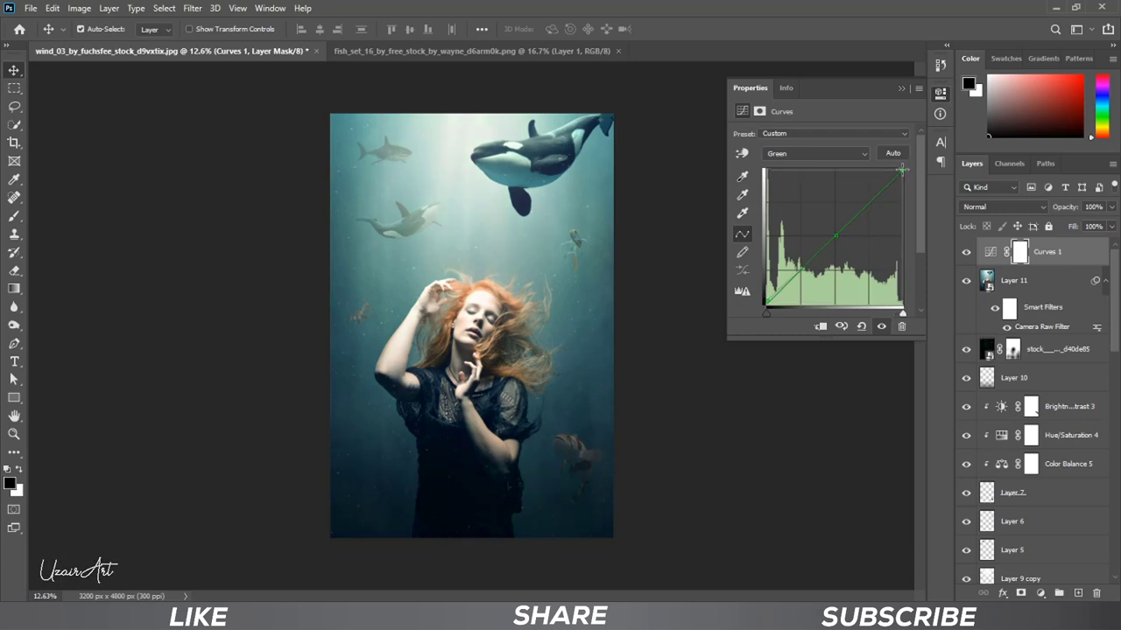
Lift the shadow end of the Red curve slightly and close Properties.
{"action": "left_click", "coordinate": [854, 154]}
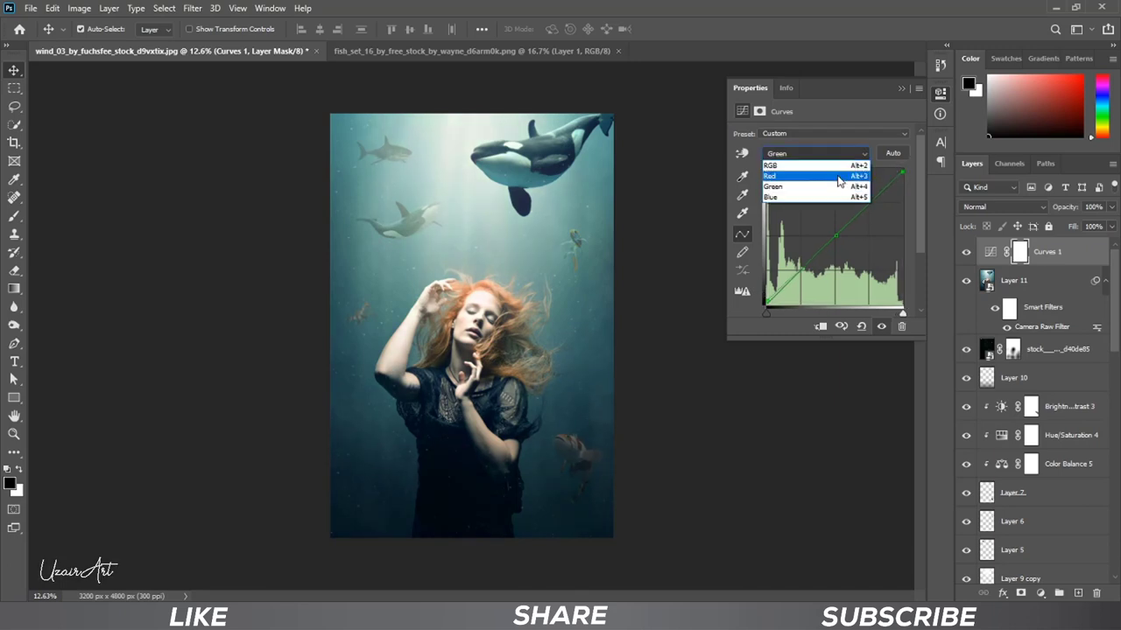
{"action": "left_click", "coordinate": [788, 167]}
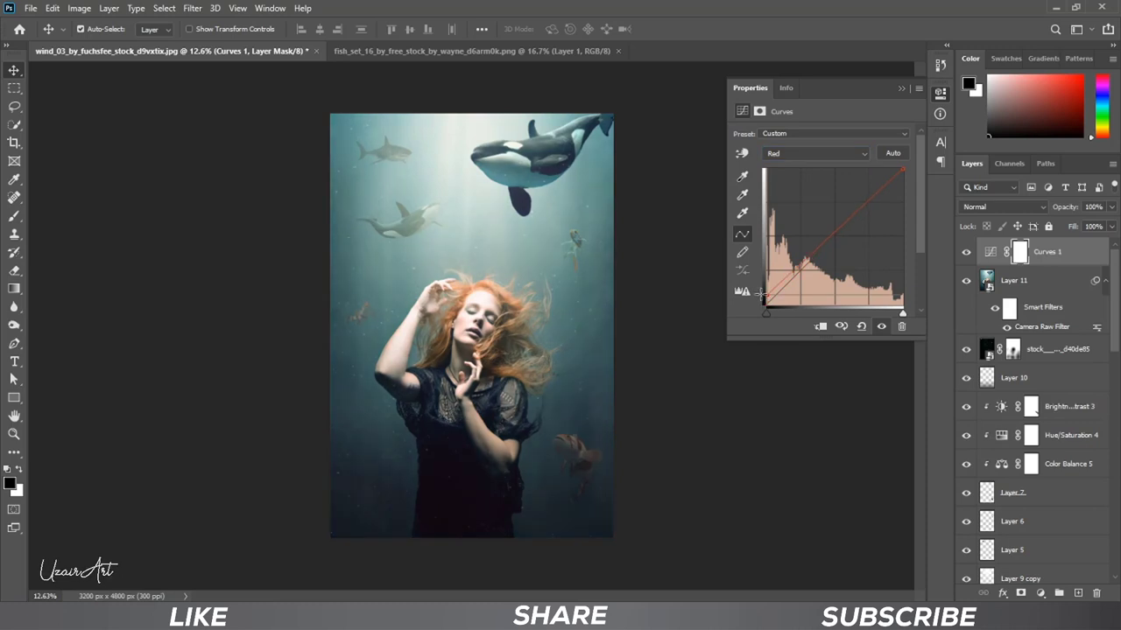
{"action": "left_click_drag", "start_coordinate": [760, 295], "coordinate": [761, 292]}
{"action": "left_click", "coordinate": [901, 87]}
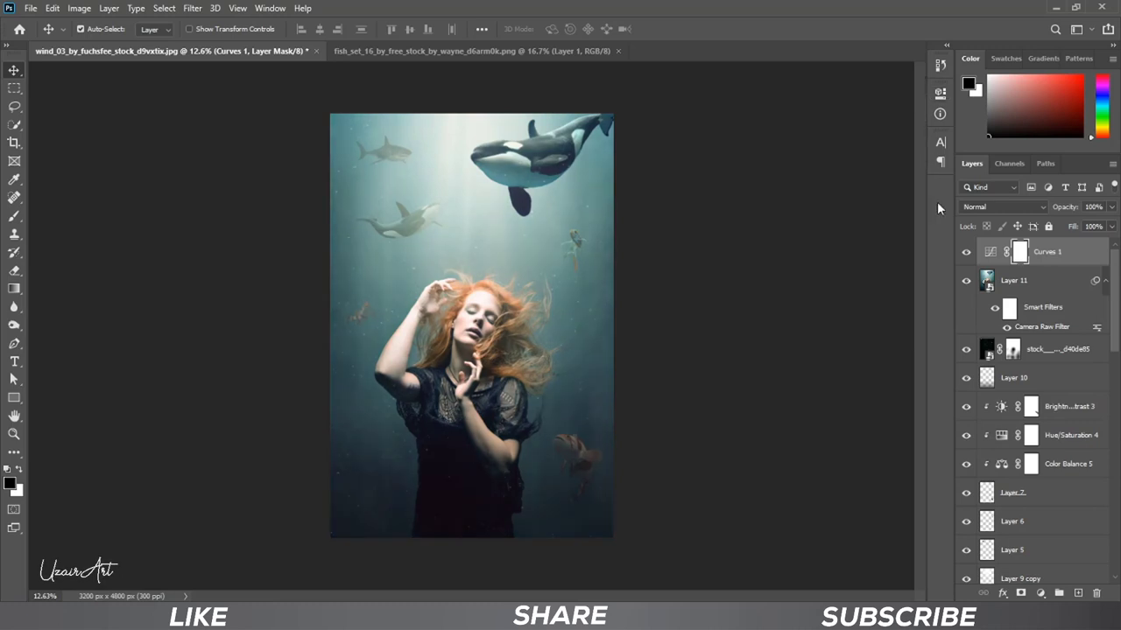
{"action": "left_click", "coordinate": [1041, 593]}
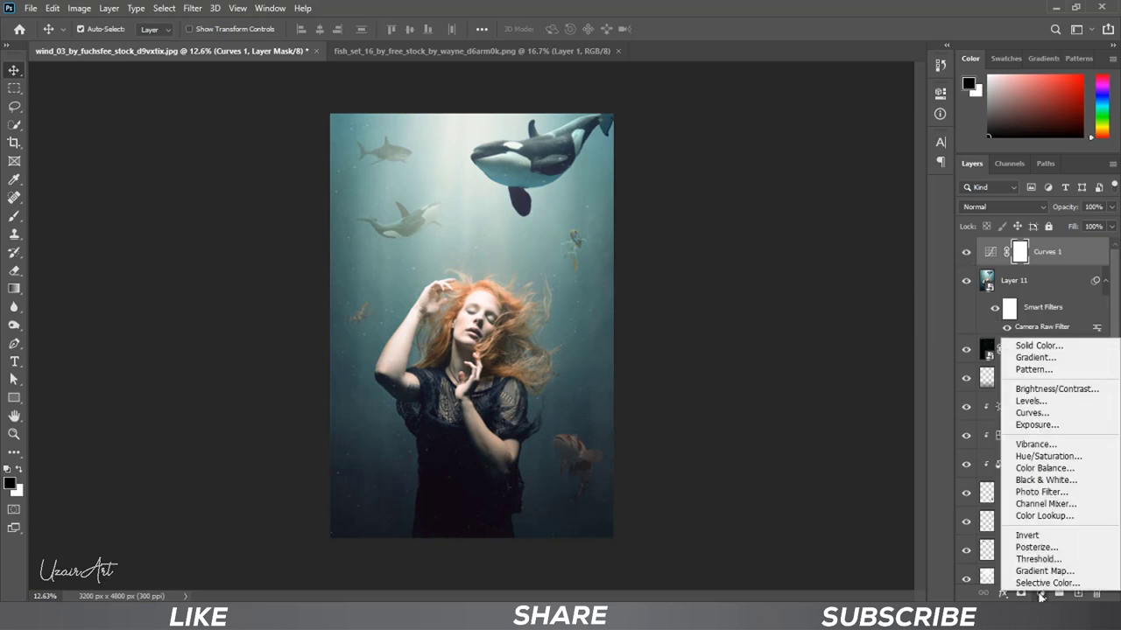
Add Curves 2 with mid and upper points and a raised black point, then compare before/after.
{"action": "left_click", "coordinate": [1031, 413]}
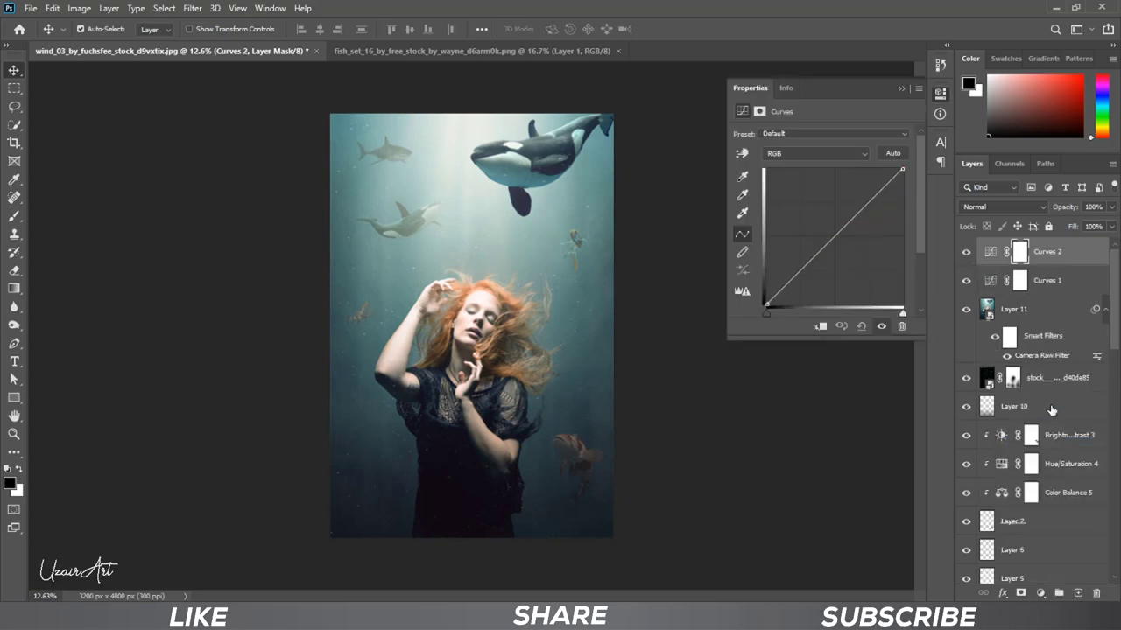
{"action": "left_click", "coordinate": [834, 234]}
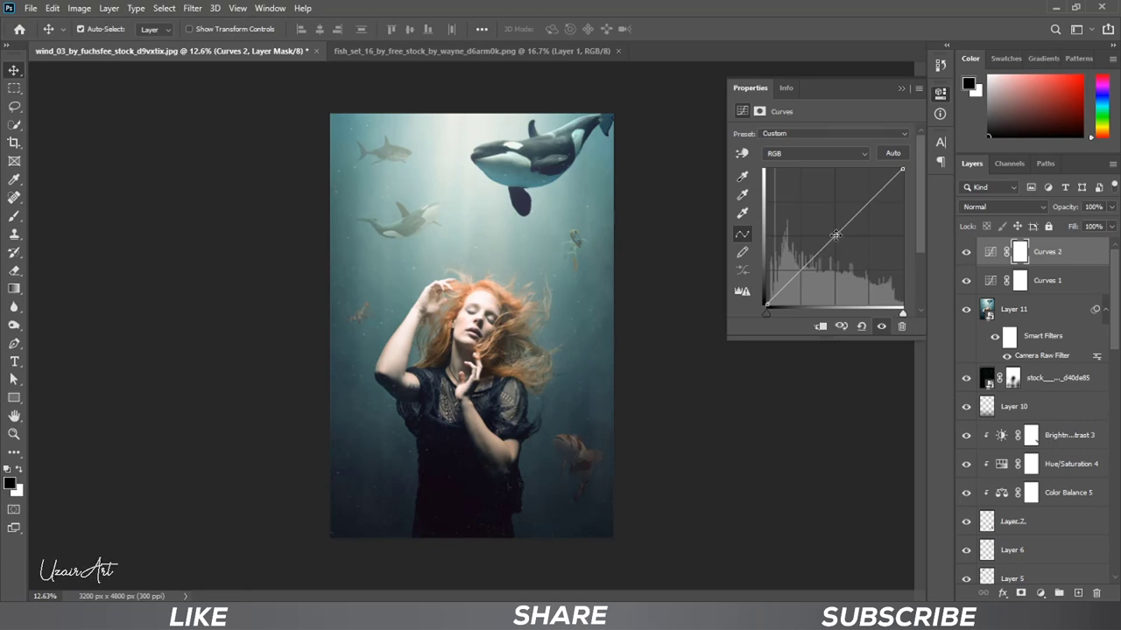
{"action": "left_click", "coordinate": [867, 201]}
{"action": "left_click_drag", "start_coordinate": [767, 303], "coordinate": [766, 294]}
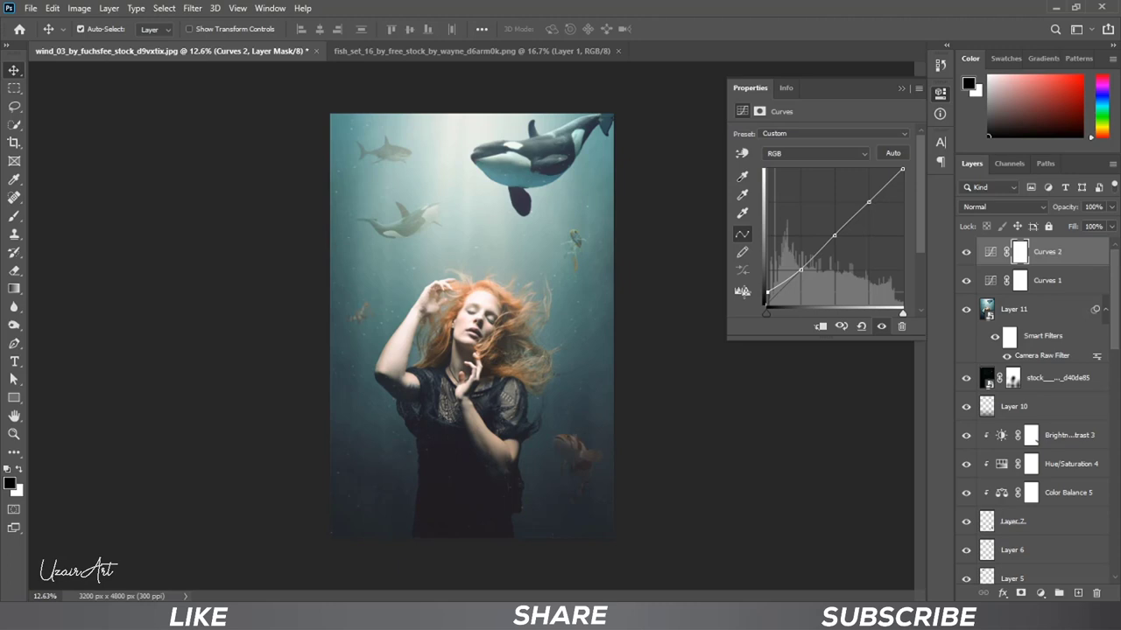
{"action": "left_click", "coordinate": [901, 89]}
{"action": "left_click", "coordinate": [966, 252]}
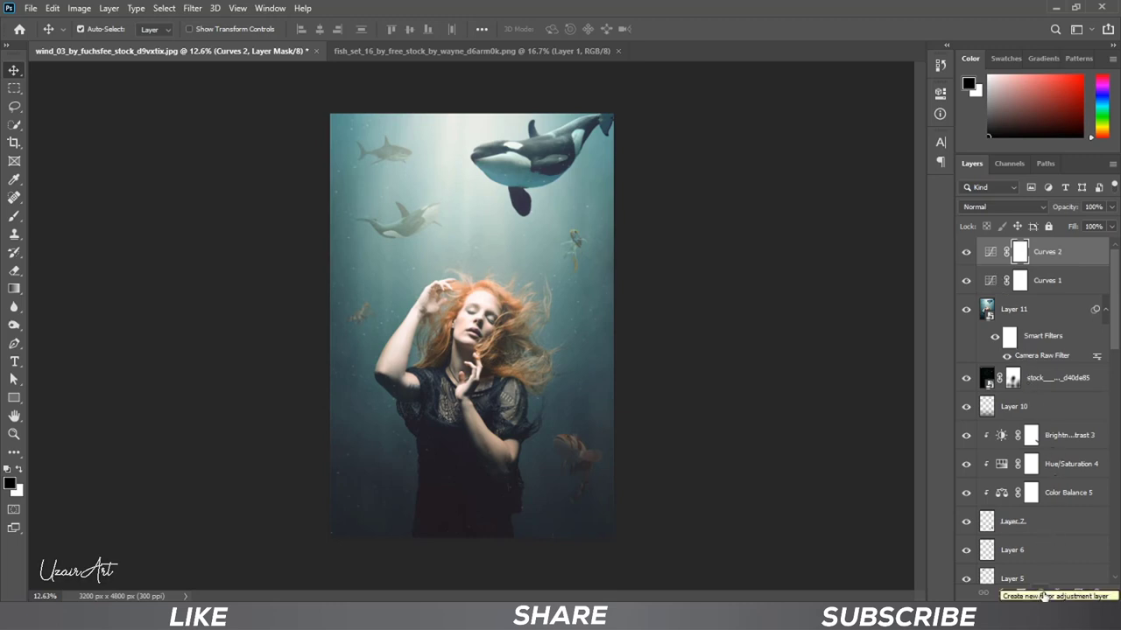
{"action": "left_click", "coordinate": [1044, 595]}
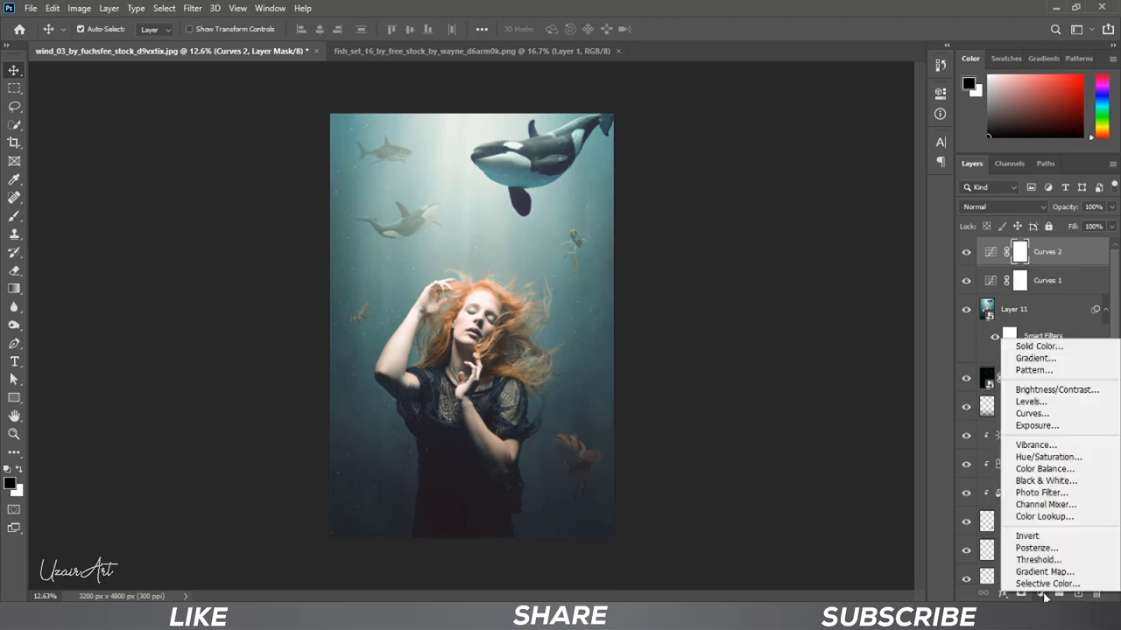
Add a Cyan Photo Filter adjustment layer with density lowered from 25% to 10%.
{"action": "left_click", "coordinate": [1076, 494]}
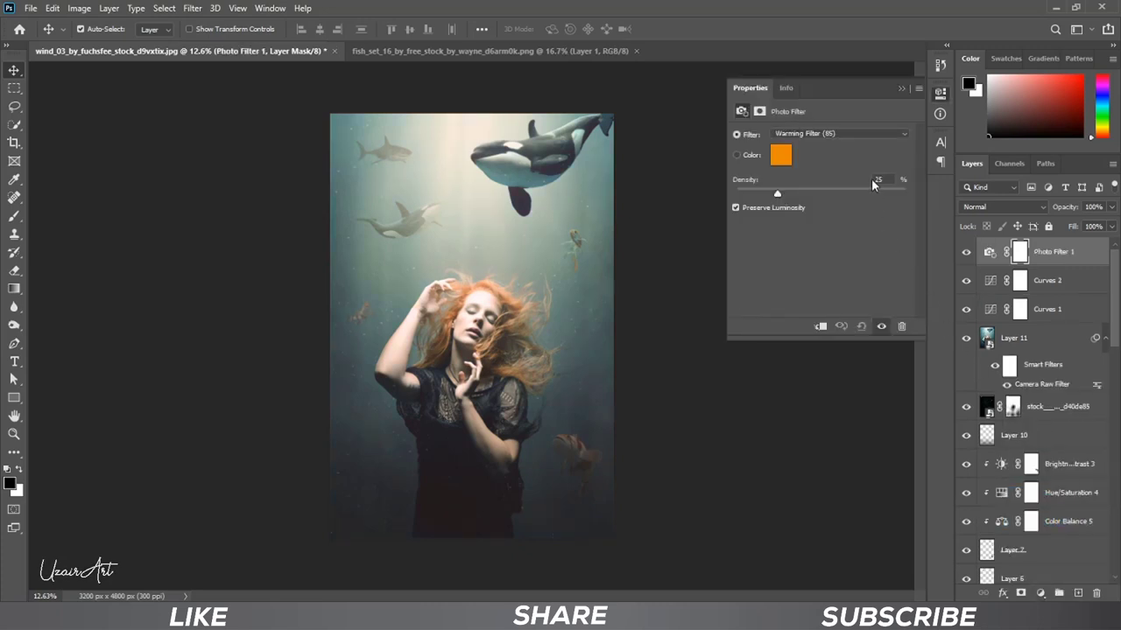
{"action": "left_click", "coordinate": [861, 133]}
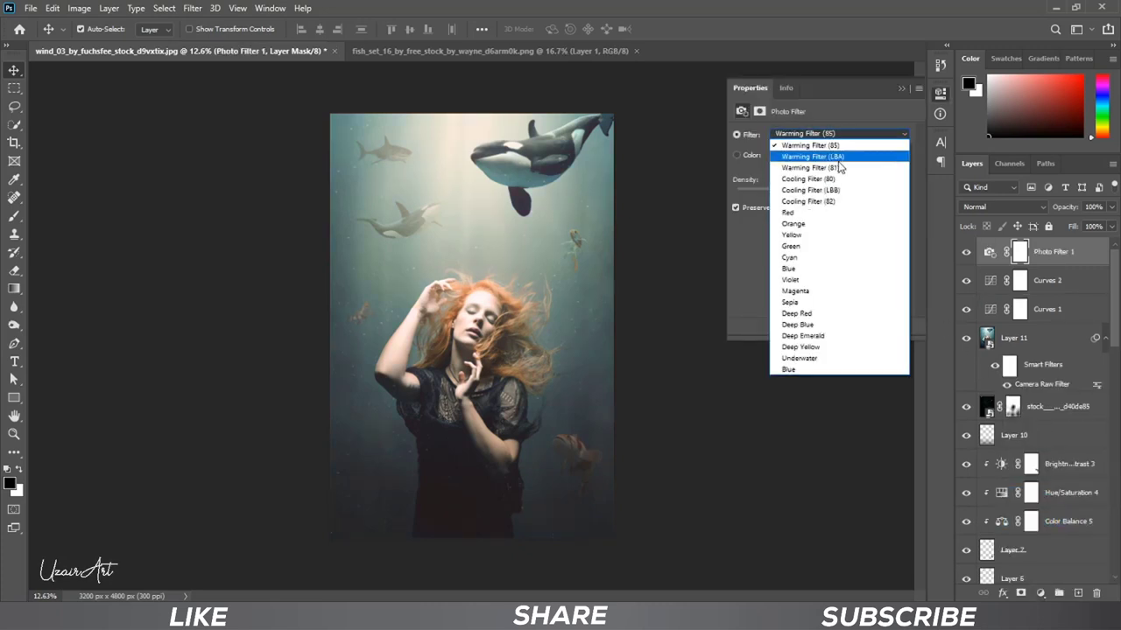
{"action": "left_click", "coordinate": [809, 258]}
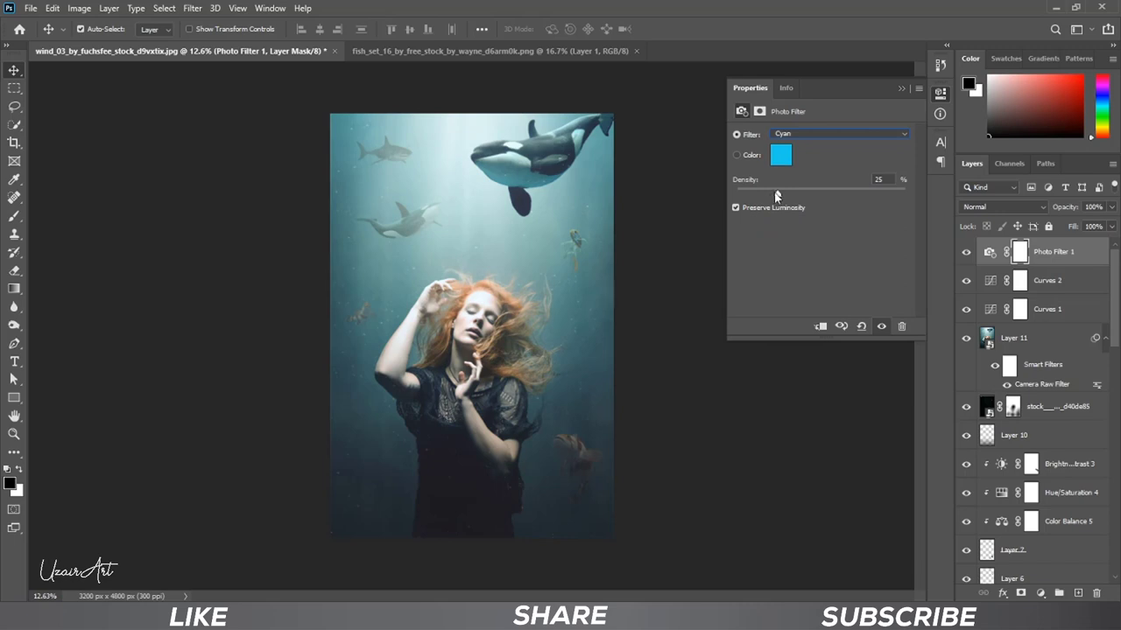
{"action": "left_click_drag", "start_coordinate": [776, 196], "coordinate": [752, 196]}
{"action": "left_click", "coordinate": [901, 88]}
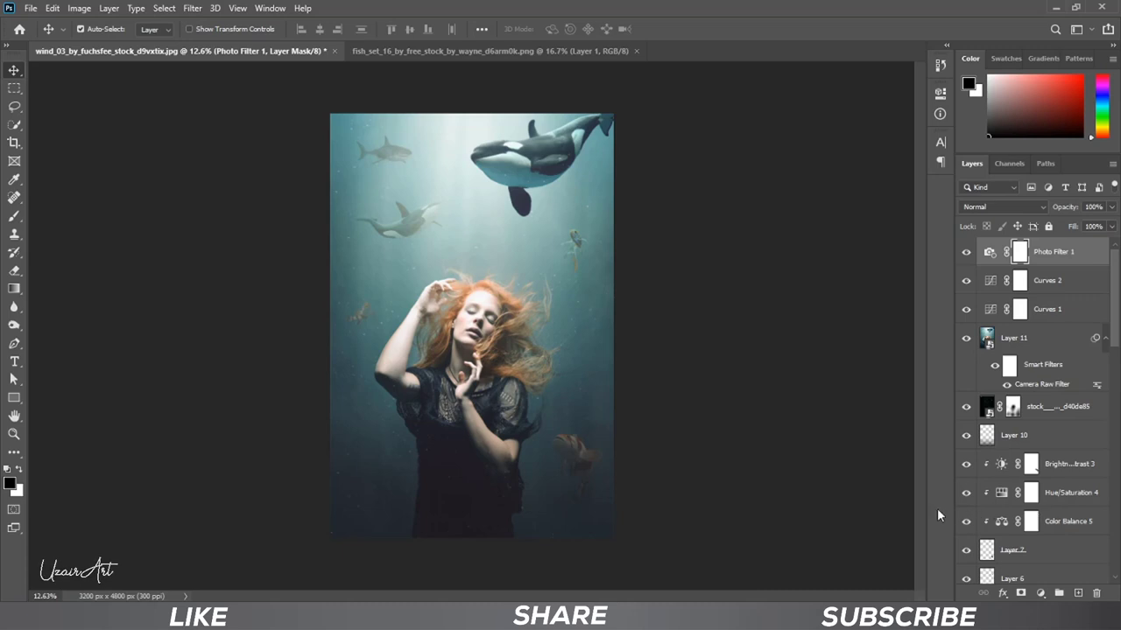
{"action": "key", "text": "ctrl+plus"}
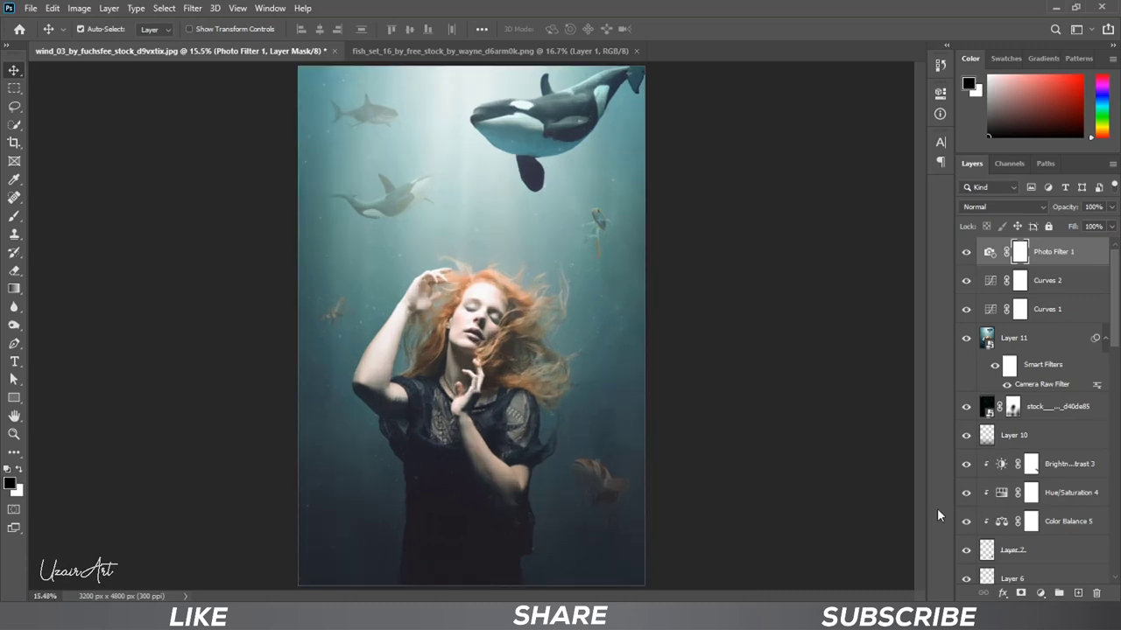